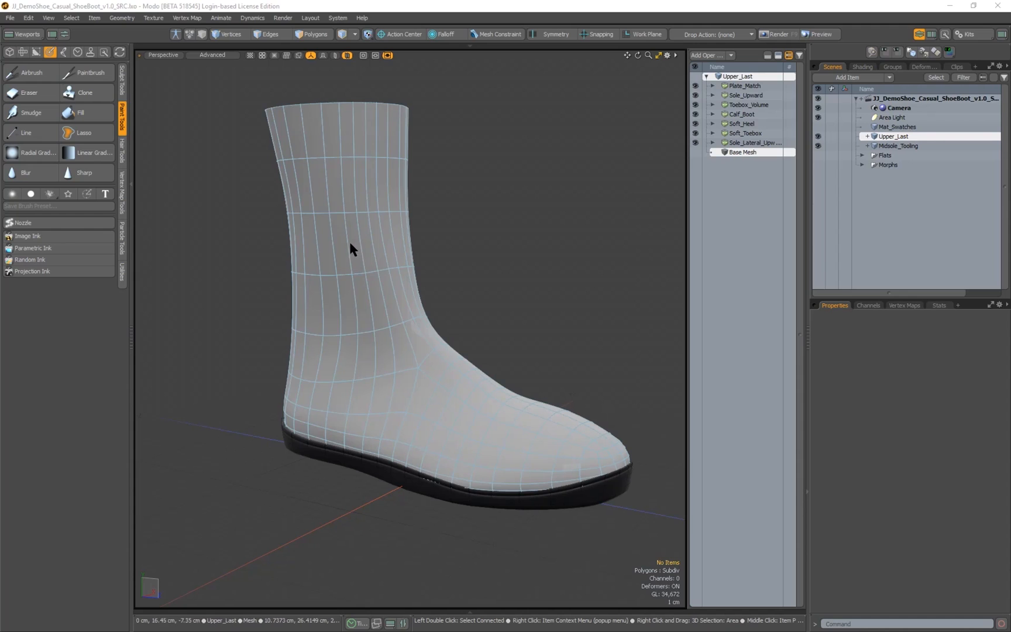
Select the boot upper mesh and add a new image map layer to the Baker material in the Shader Tree
left_click(419, 180)
left_click(399, 241)
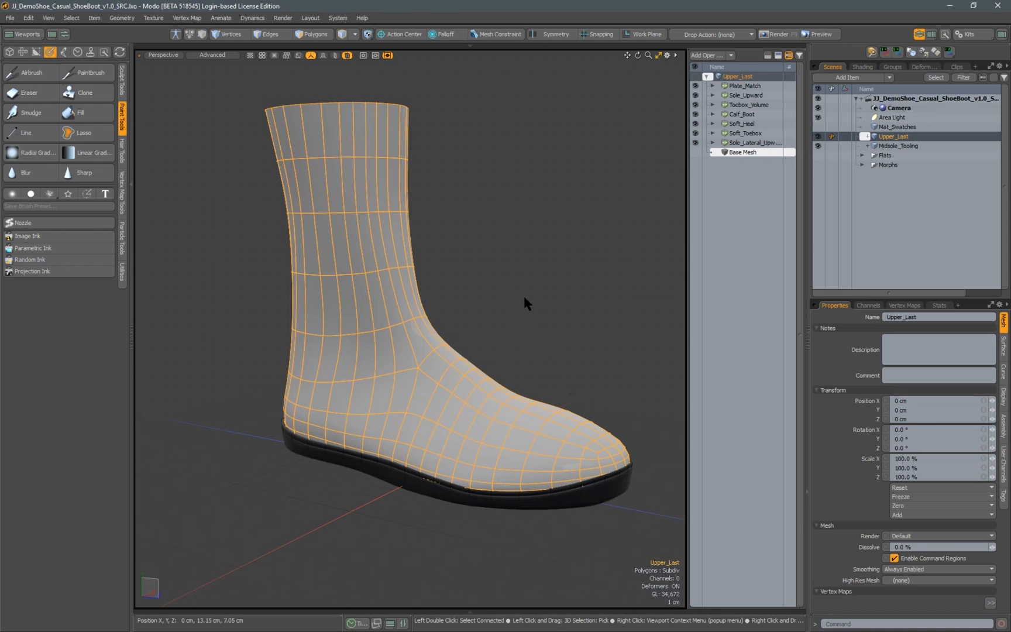
left_click(862, 68)
left_click(869, 148)
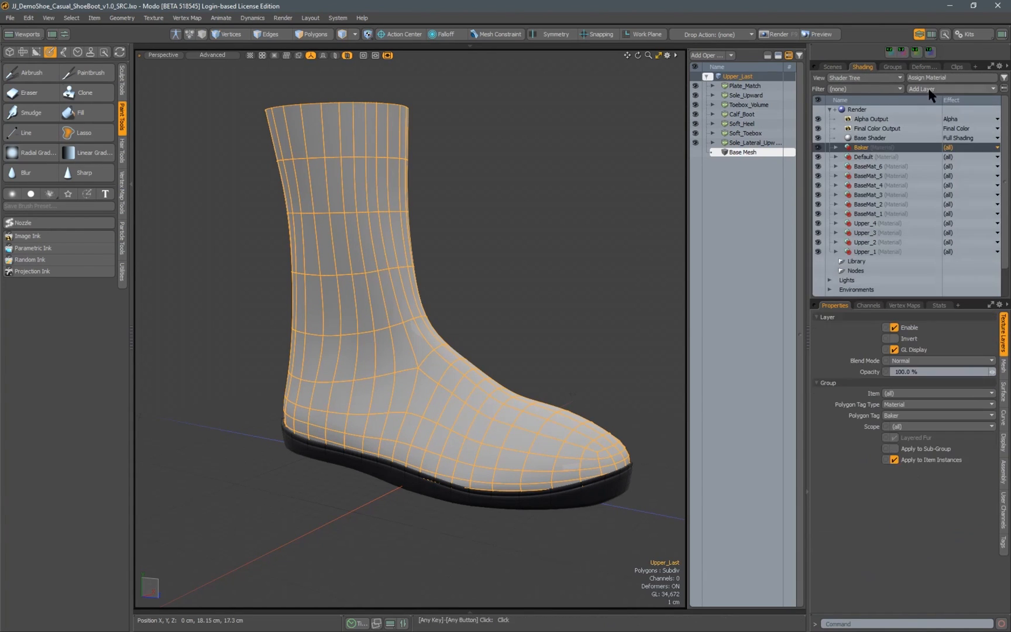
left_click(951, 89)
mouse_move(925, 157)
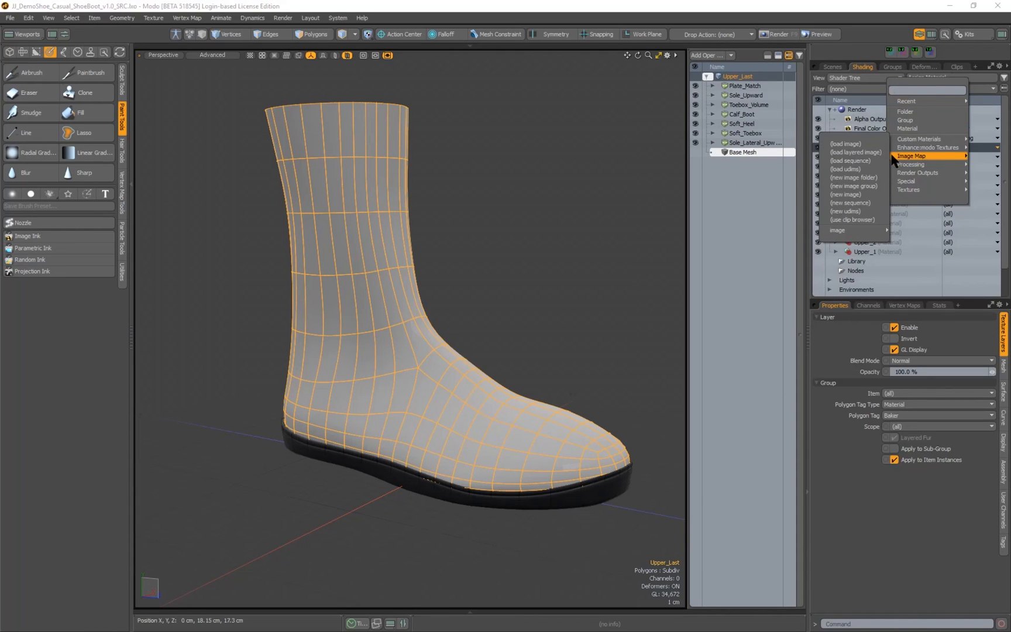
left_click(834, 199)
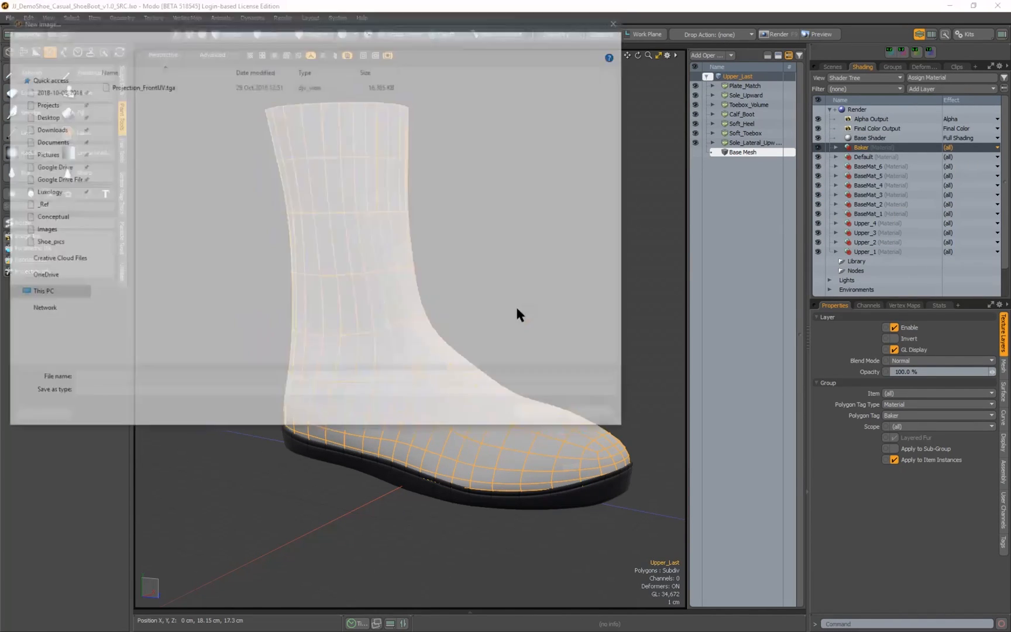
Save the new image over Projection_FrontUV.tga and create it at 2048 x 2048 in RGBA format
left_click(141, 87)
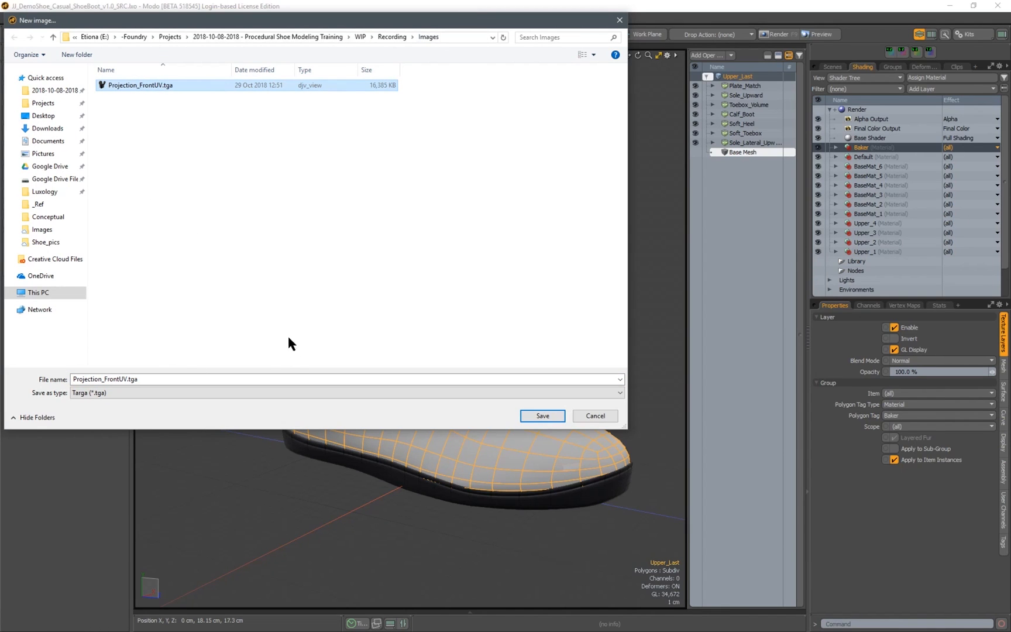
left_click(542, 417)
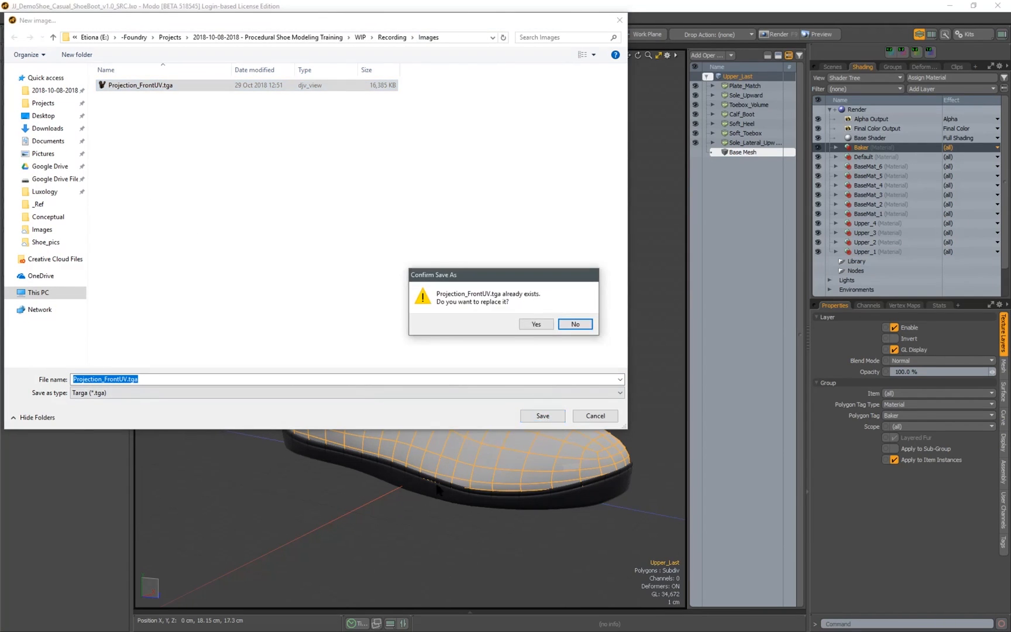
left_click(529, 324)
left_click(642, 412)
left_click(573, 414)
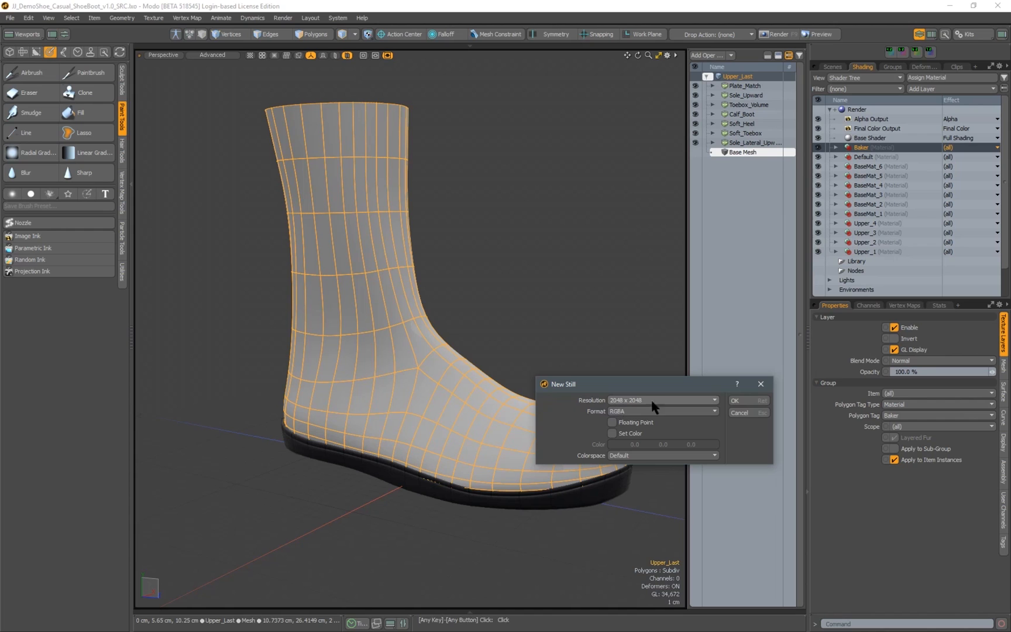
left_click(736, 400)
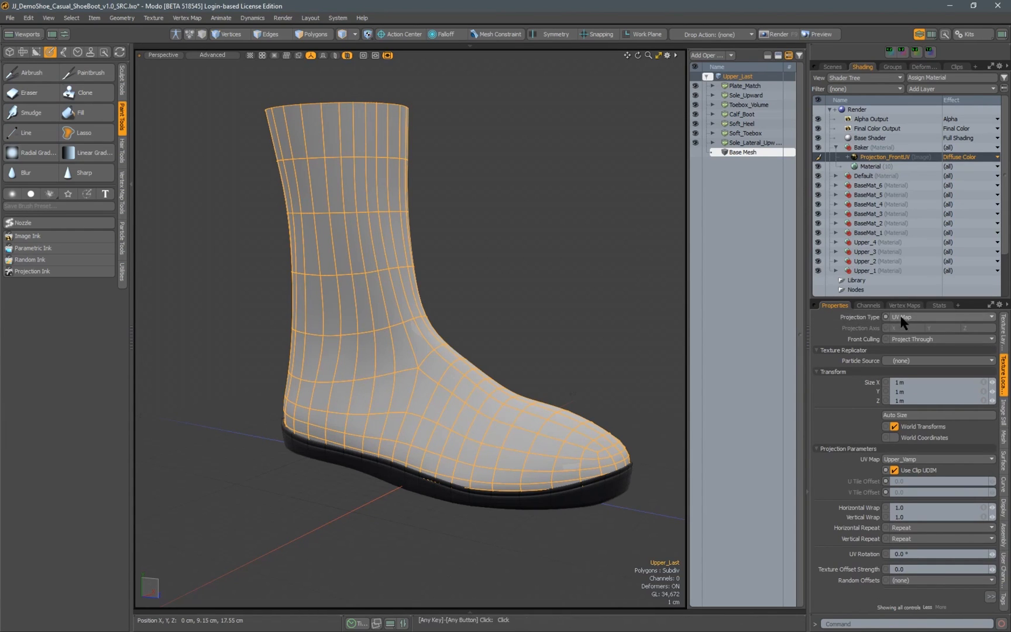
Assign the Upper_Vamp UV map to the Projection_FrontUV image and move its layer out of the Baker group, above that material
left_click(907, 459)
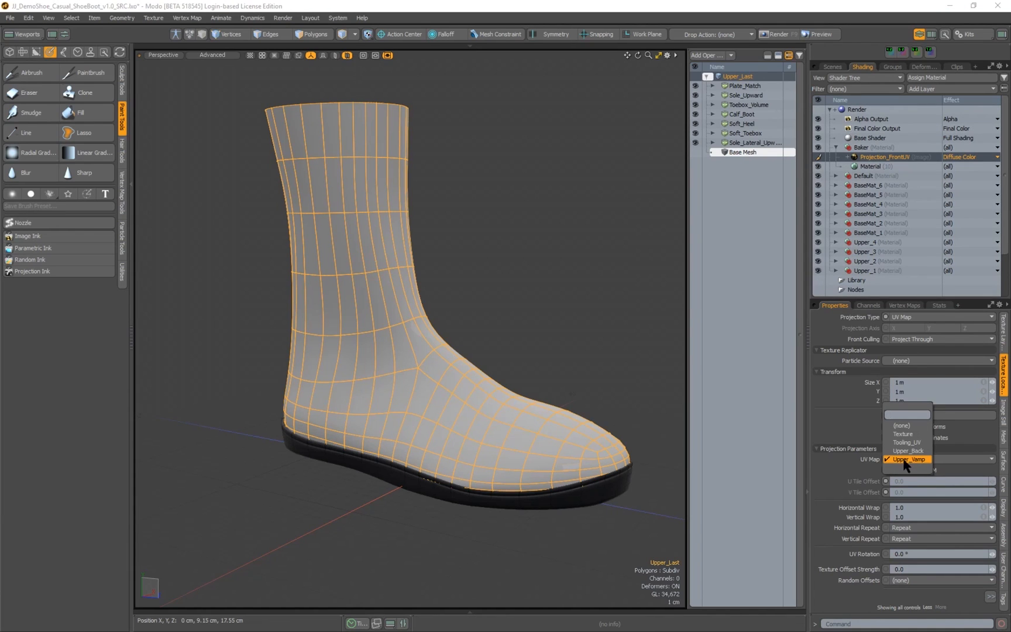
left_click(909, 459)
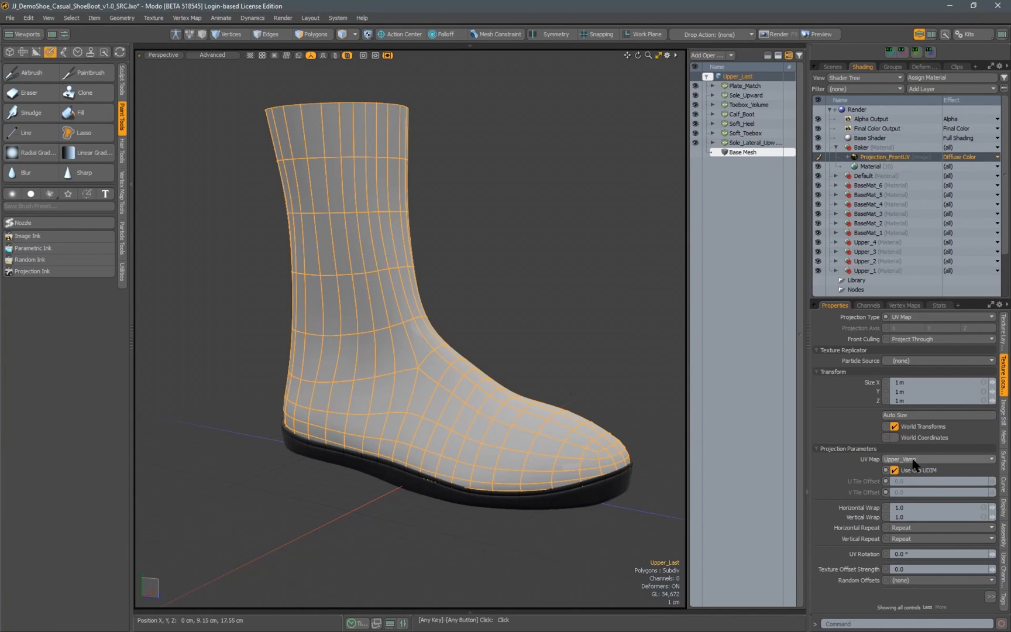
left_click(915, 459)
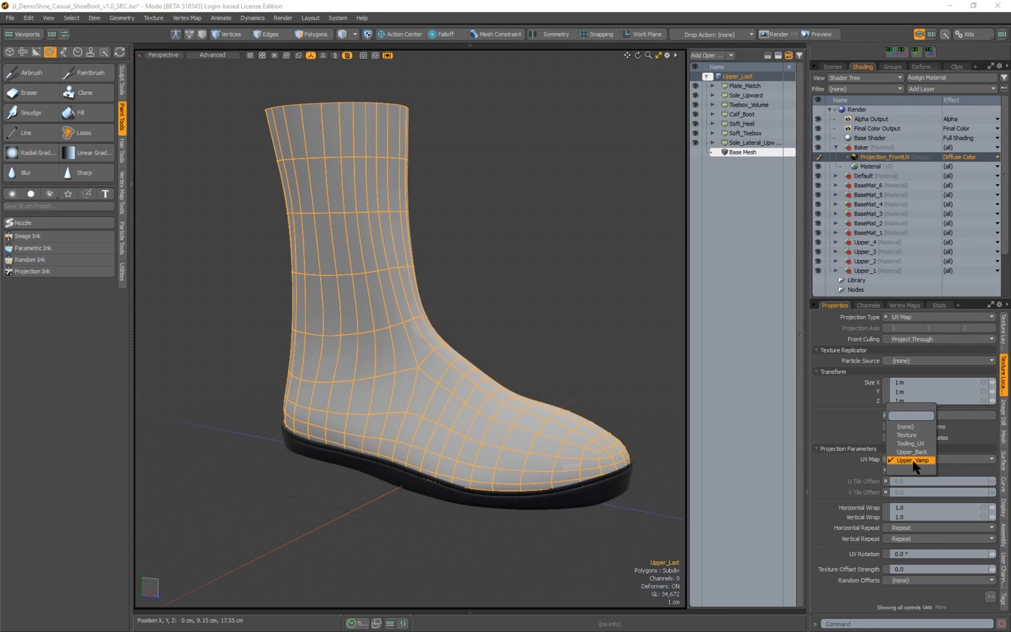
left_click(912, 461)
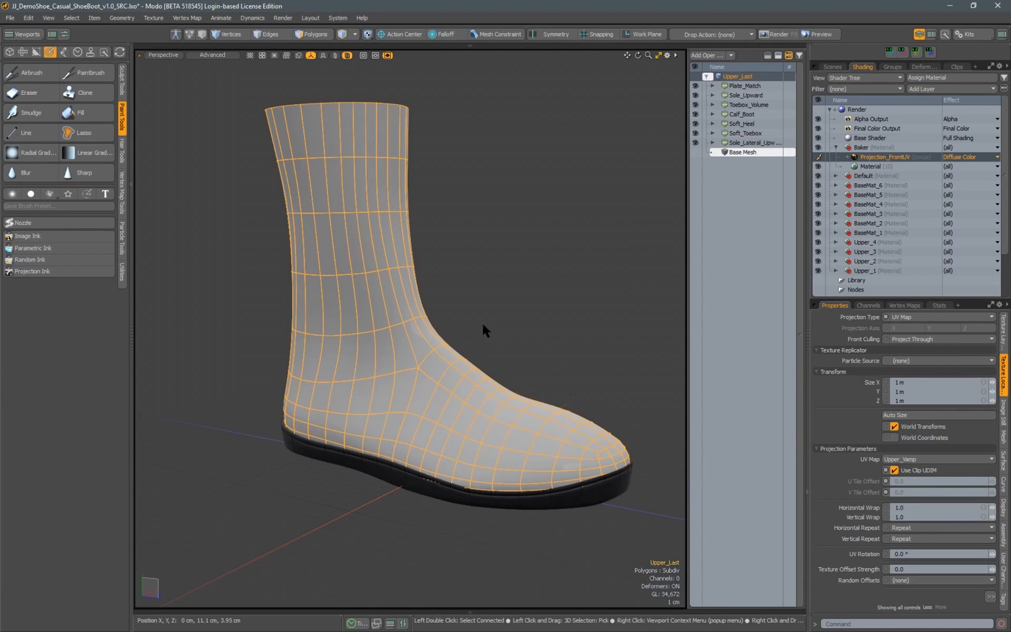
left_click_drag(867, 159, 860, 145)
left_click(836, 157)
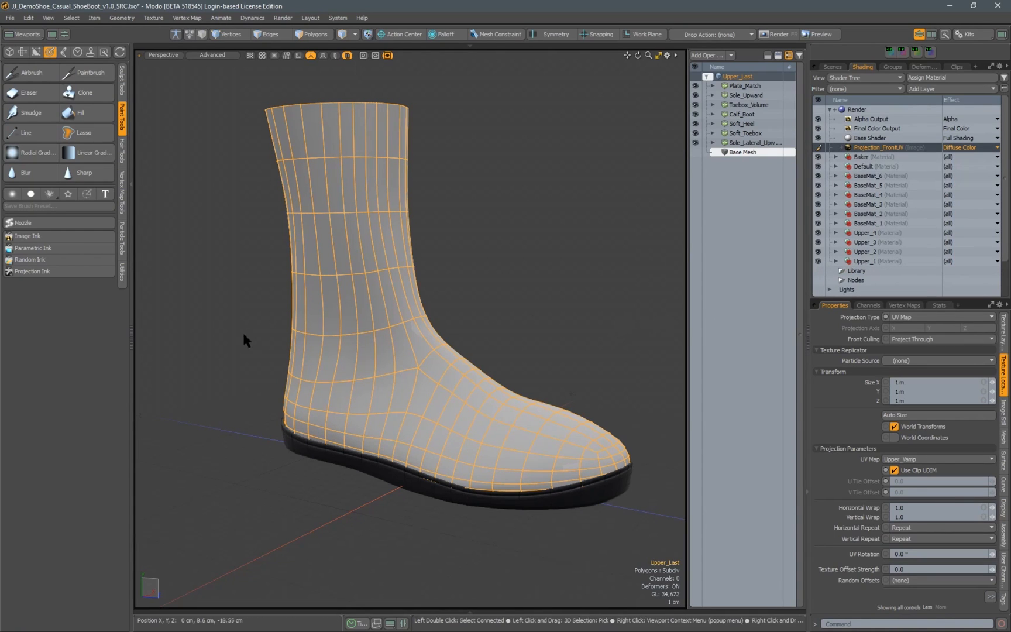
Activate Image Ink, add the WIP _Ref folder as an image path, and load the side-view shoe sketch as the ink image
left_click(36, 240)
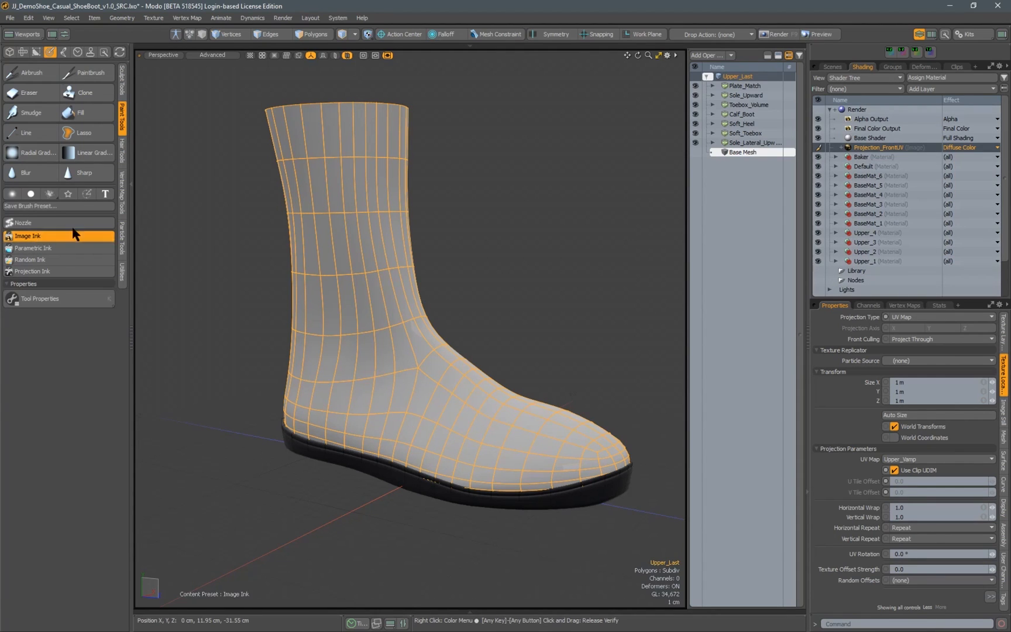
left_click(41, 299)
left_click(263, 132)
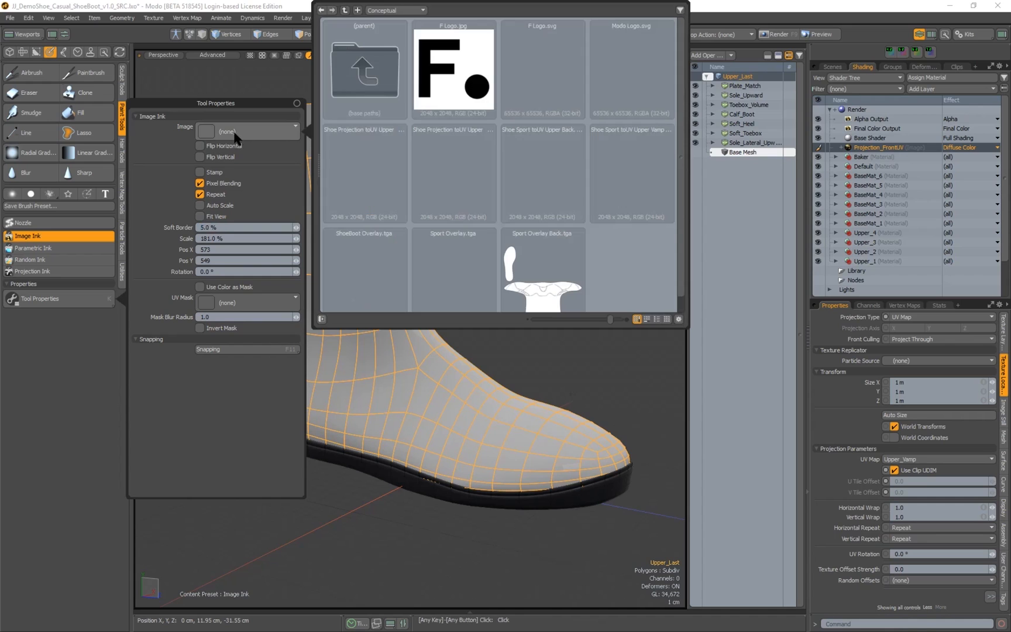
left_click(398, 12)
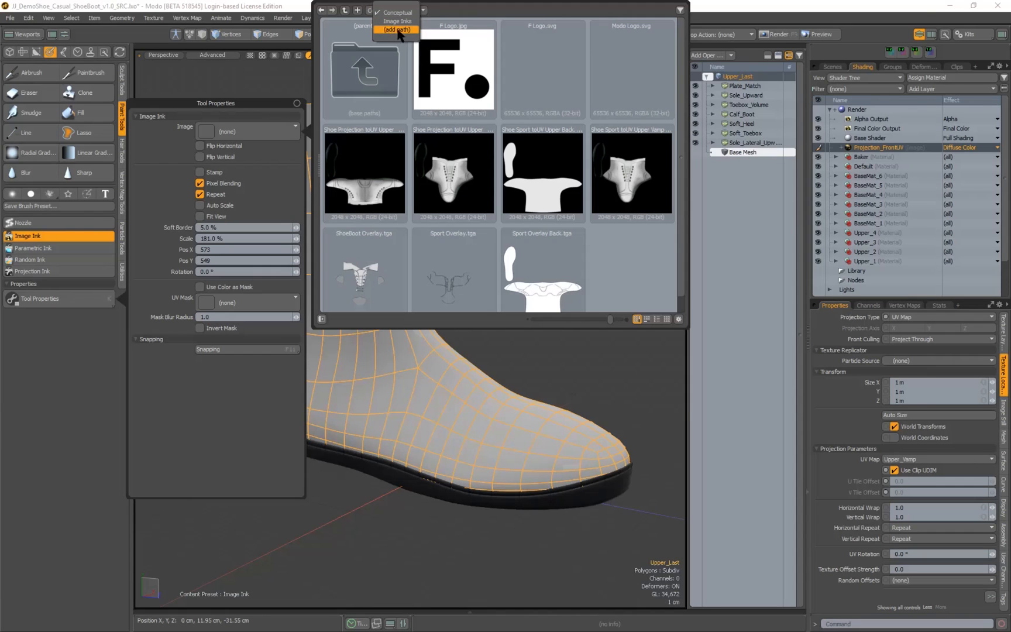
left_click(397, 30)
left_click(351, 78)
double_click(423, 84)
double_click(426, 73)
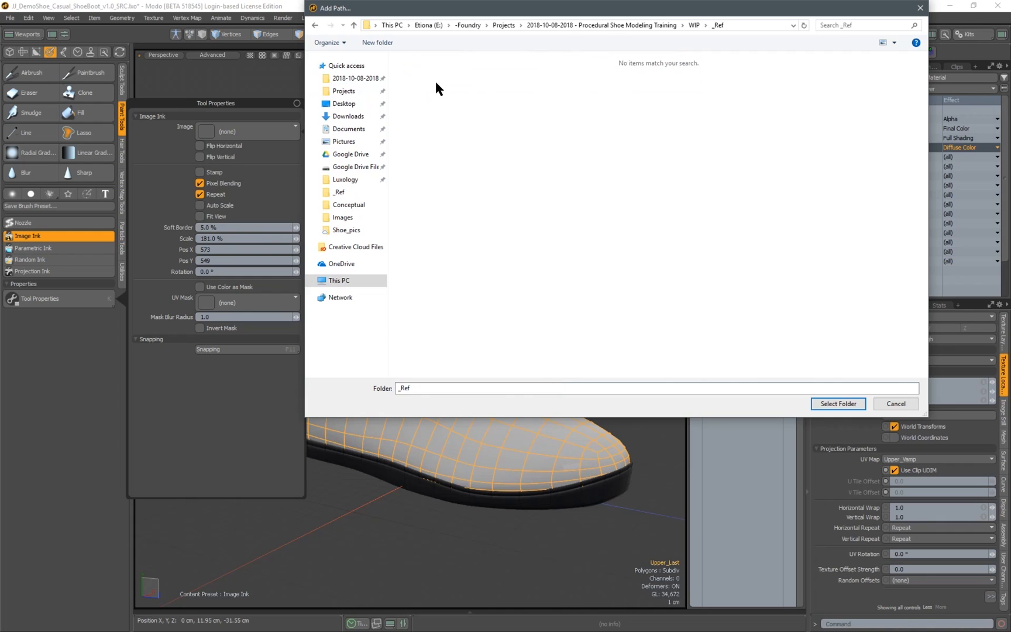
left_click(830, 403)
left_click(480, 103)
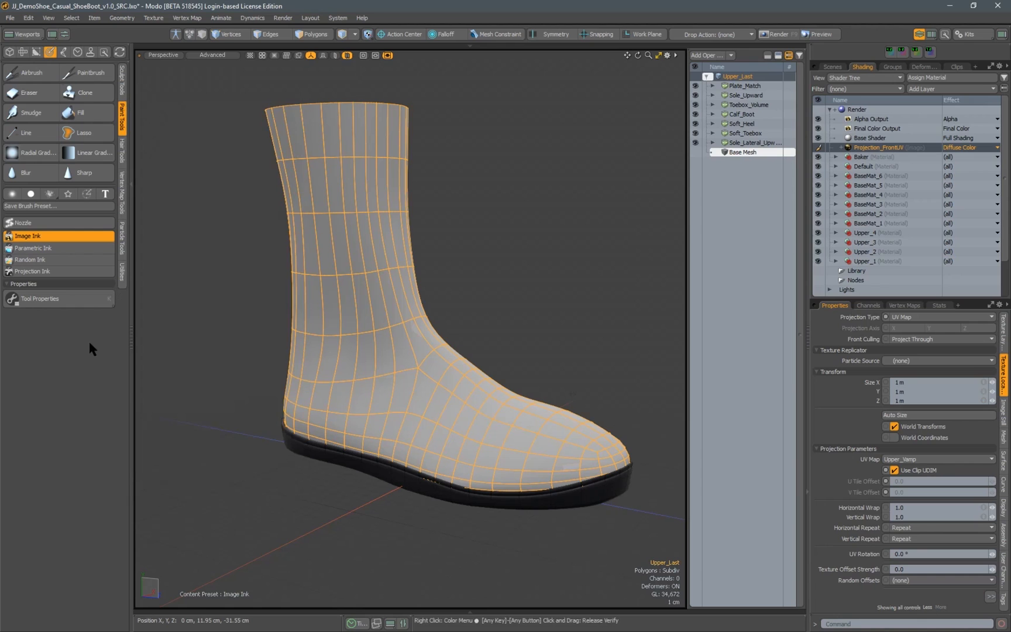
left_click(469, 289)
left_click_drag(257, 310, 354, 282, "alt")
left_click(32, 71)
mouse_move(294, 327)
left_mouse_down("alt+shift")
mouse_move(302, 305)
mouse_move(314, 330)
mouse_move(284, 330)
mouse_move(294, 328)
left_mouse_up("alt+shift")
left_click_drag(441, 315, 386, 330, "ctrl+alt")
key("space")
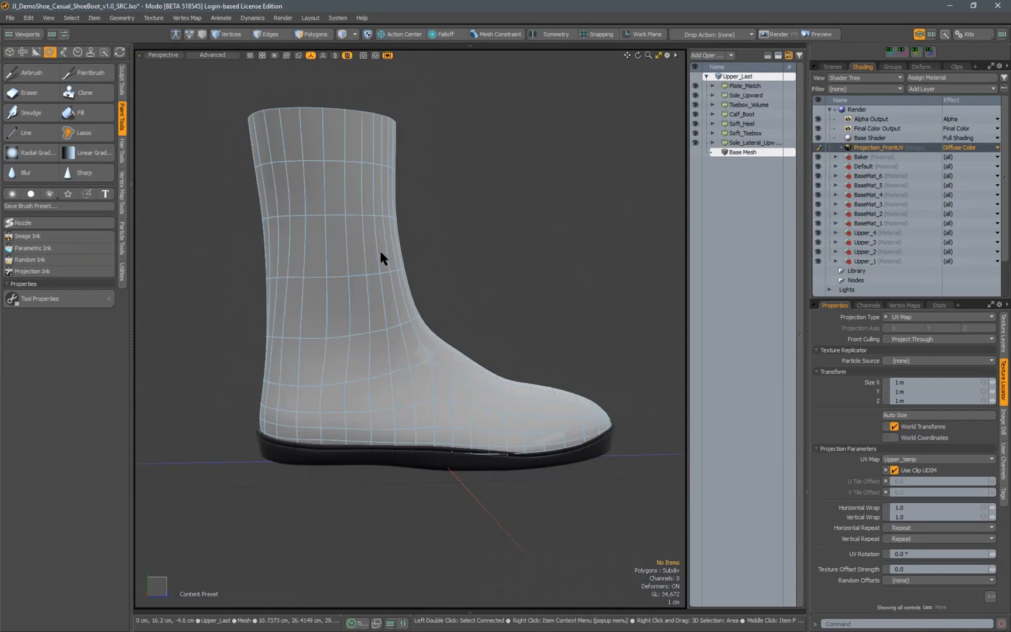
Select the Upper_Last mesh and activate the Airbrush with Image Ink
left_click(379, 250)
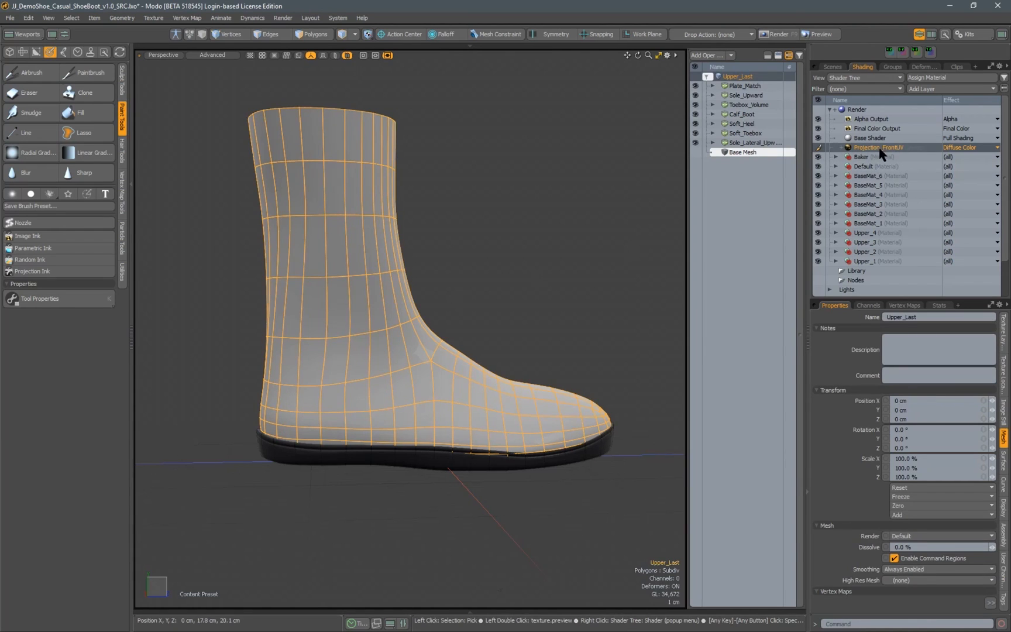
left_click(30, 236)
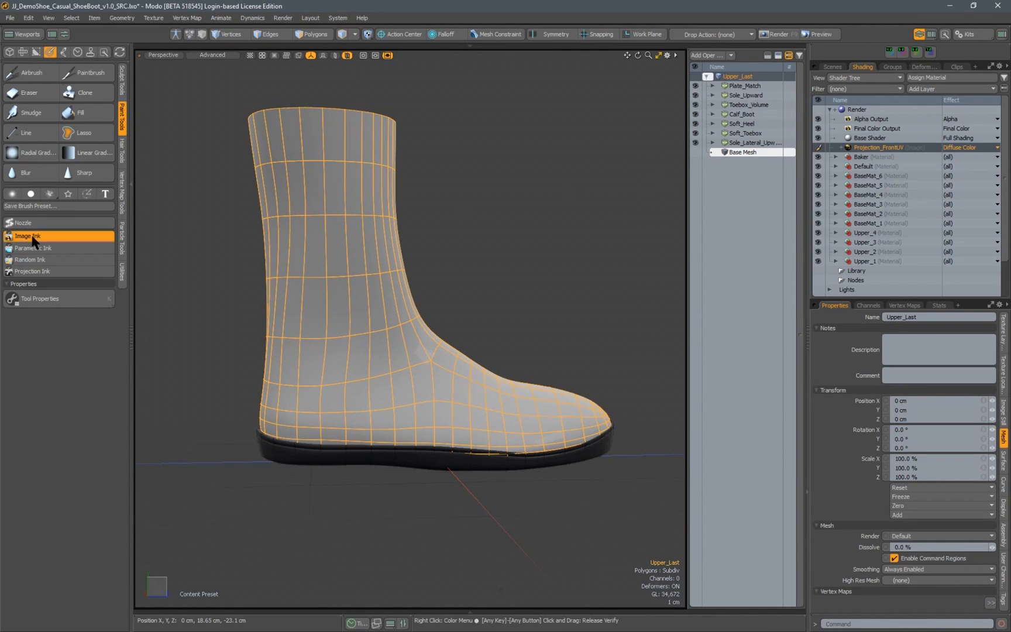
left_click(31, 73)
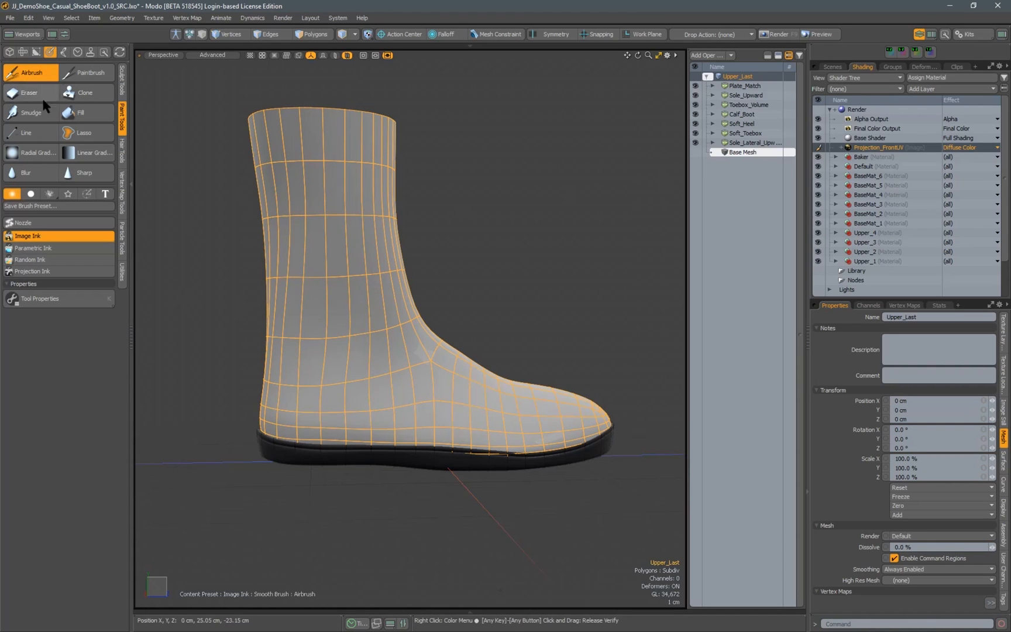
left_click(338, 262)
Switch to the Left view and align the boot's outline and sole with the shoe sketch overlay
mouse_move(336, 263)
left_mouse_down("alt+shift")
mouse_move(328, 254)
mouse_move(271, 304)
mouse_move(79, 430)
mouse_move(177, 396)
mouse_move(345, 311)
mouse_move(342, 261)
mouse_move(351, 337)
mouse_move(358, 325)
left_mouse_up("alt+shift")
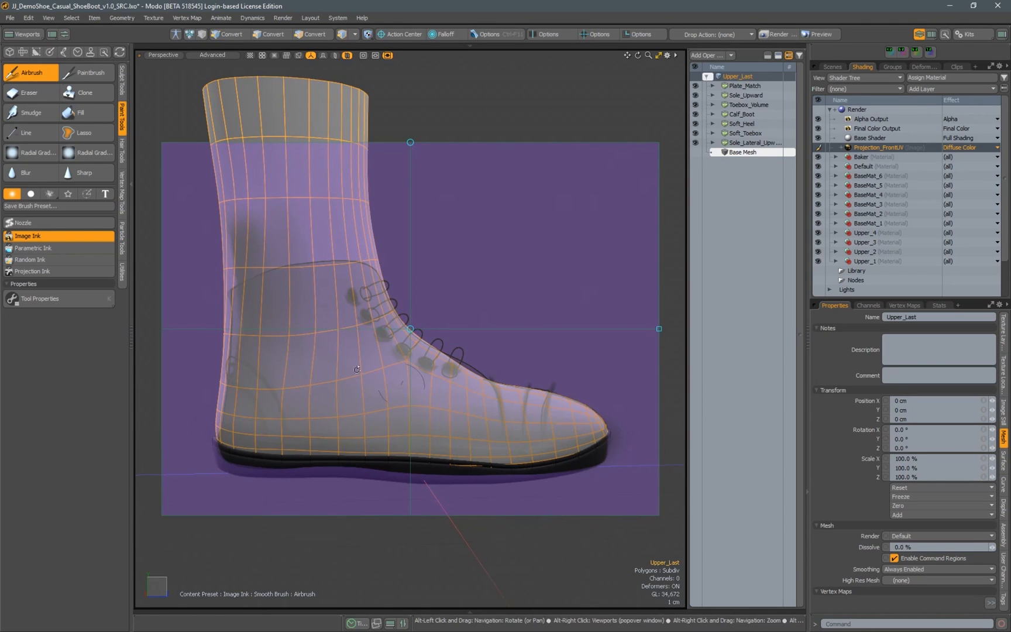
key("alt")
left_click_drag(395, 249, 455, 246, "alt")
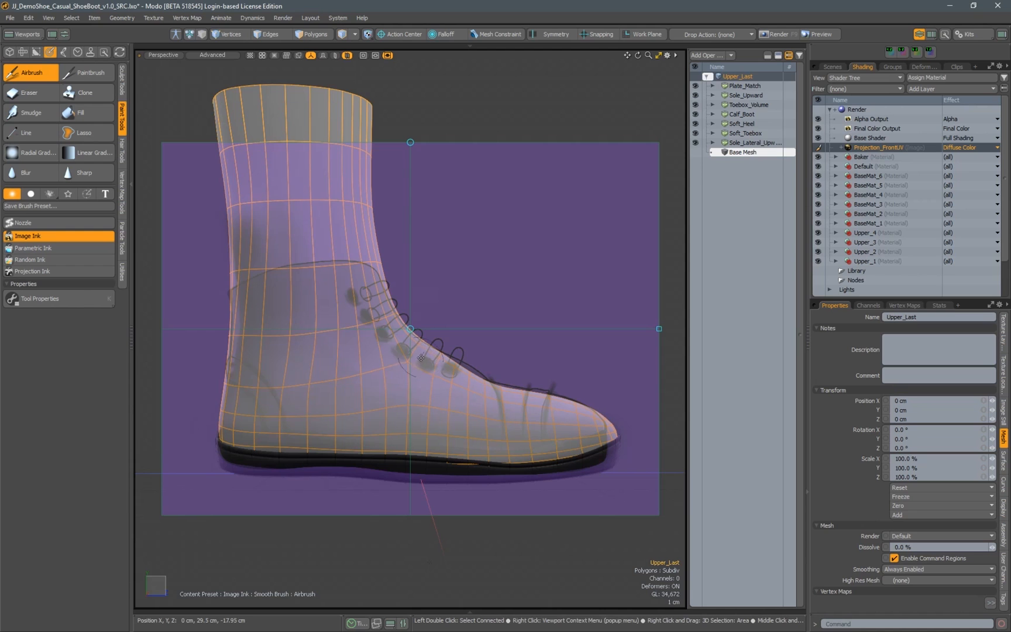
key("KP_3")
key("ctrl+KP_3")
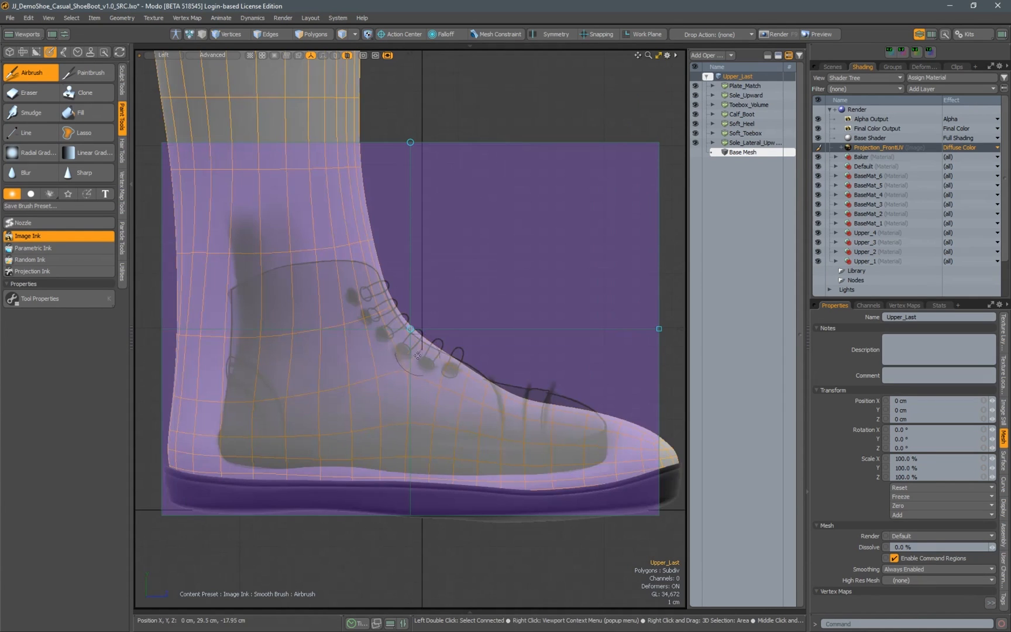
right_click_drag(368, 369, 387, 344, "alt")
left_click_drag(384, 347, 386, 345, "alt")
right_click_drag(388, 345, 388, 345, "alt")
mouse_move(386, 344)
left_mouse_down("alt")
mouse_move(386, 359)
mouse_move(388, 343)
left_mouse_up("alt")
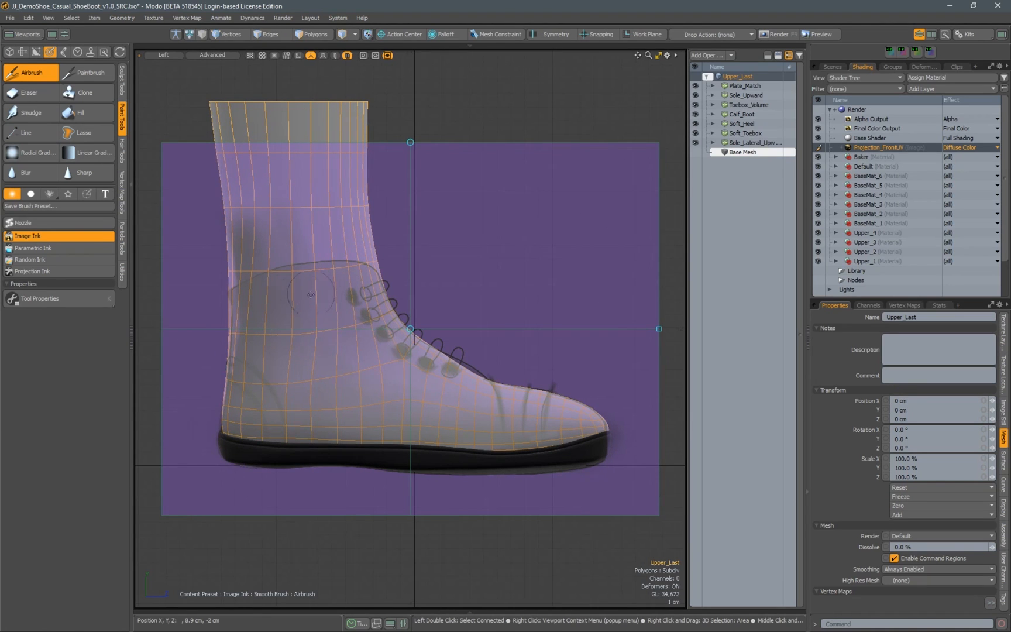
Airbrush the shoe sketch onto the boot upper in the Left view, covering collar, laces, heel and toe
left_click(35, 298)
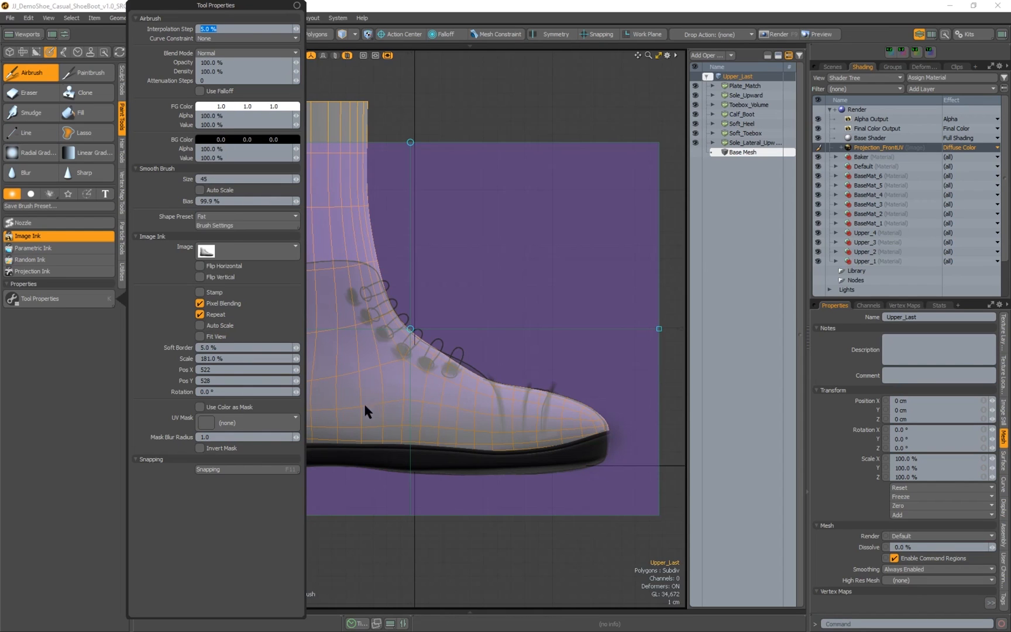
left_click(497, 18)
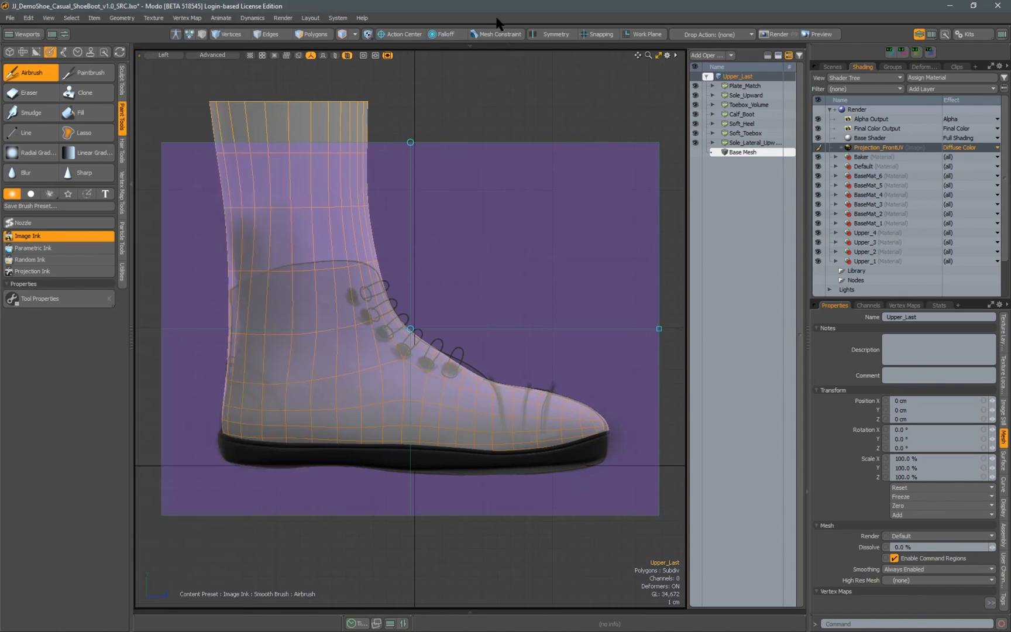
mouse_move(340, 289)
left_mouse_down()
mouse_move(285, 279)
mouse_move(256, 298)
mouse_move(245, 396)
mouse_move(334, 445)
mouse_move(585, 436)
mouse_move(468, 404)
mouse_move(421, 404)
mouse_move(350, 294)
left_mouse_up()
left_click_drag(328, 363, 274, 372)
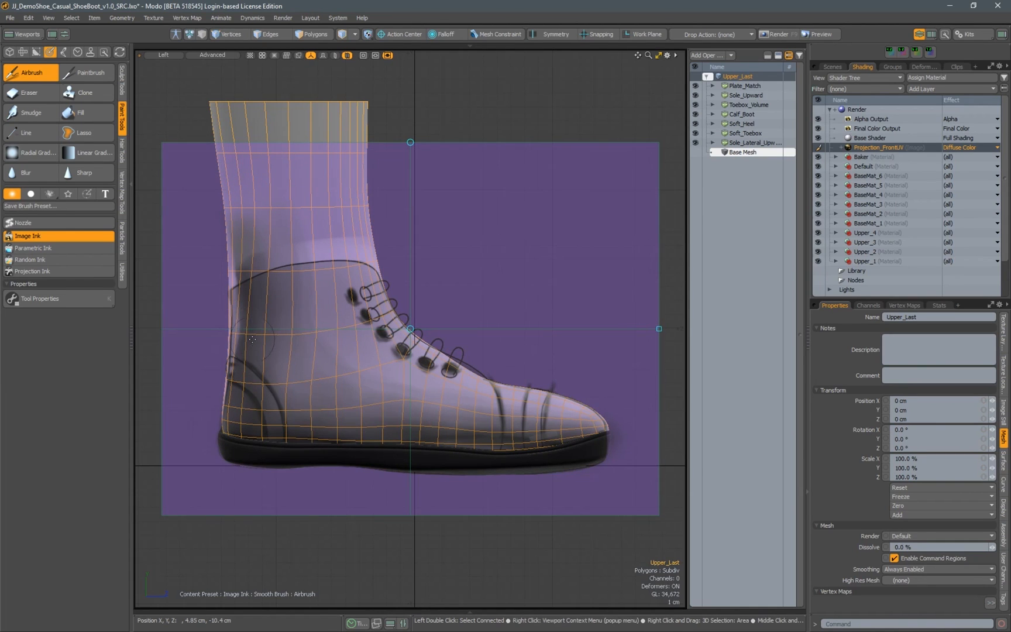
Flip the ink image horizontally and airbrush the sketch onto the opposite side of the boot in the Right view
key("KP_3")
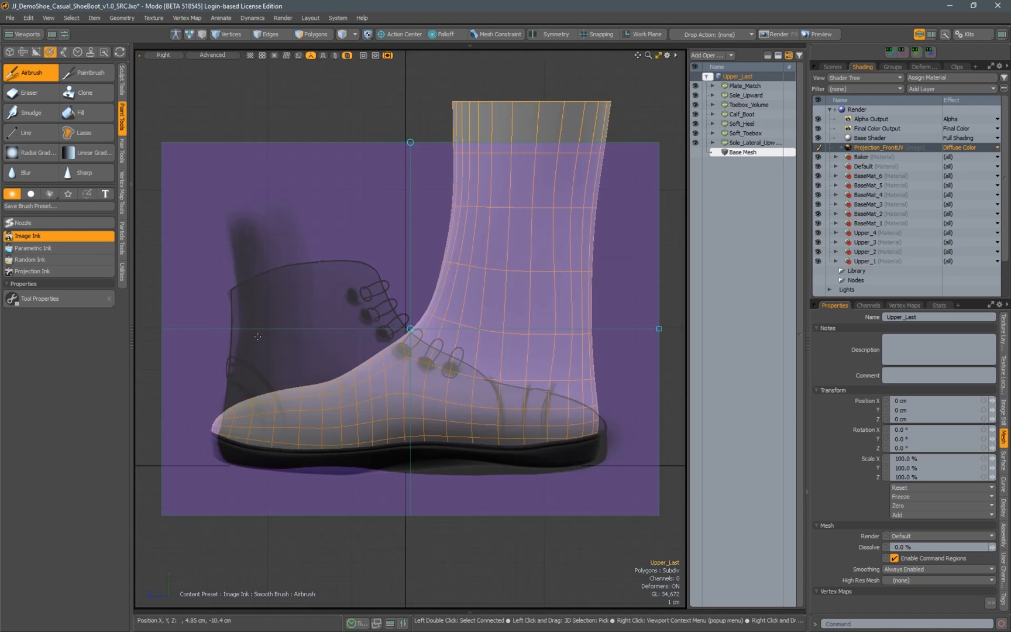
left_click(36, 298)
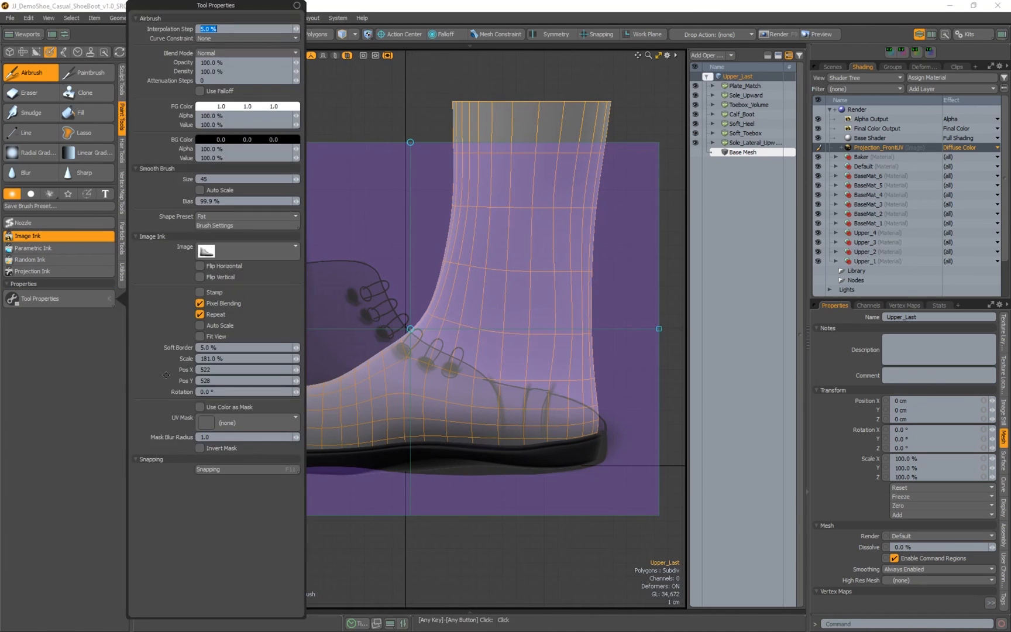
left_click(199, 266)
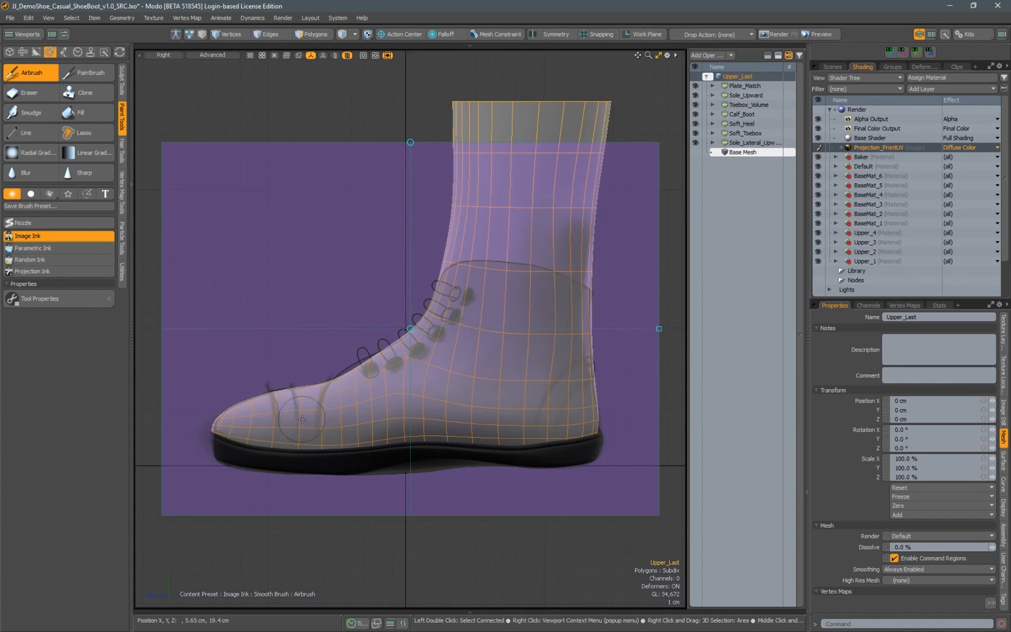
mouse_move(263, 409)
left_mouse_down()
mouse_move(363, 372)
mouse_move(283, 426)
mouse_move(242, 437)
mouse_move(486, 435)
mouse_move(602, 422)
mouse_move(392, 363)
mouse_move(538, 286)
mouse_move(559, 348)
mouse_move(367, 365)
mouse_move(446, 357)
left_mouse_up()
Turn off Image Ink and the Airbrush, and examine the painted boot's heel in the Perspective view
key("KP_Decimal")
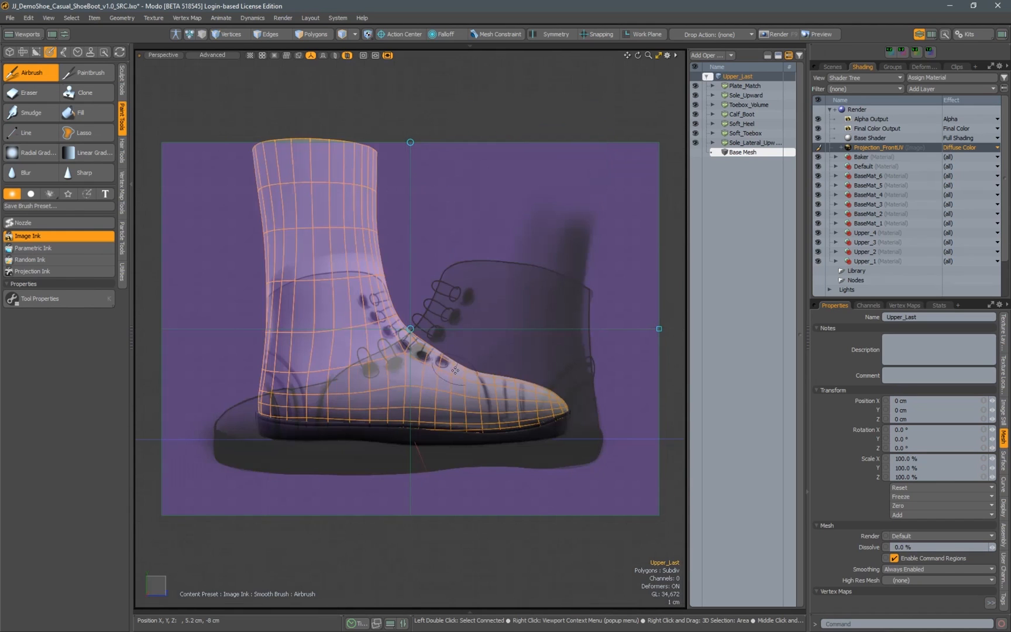
left_click(39, 236)
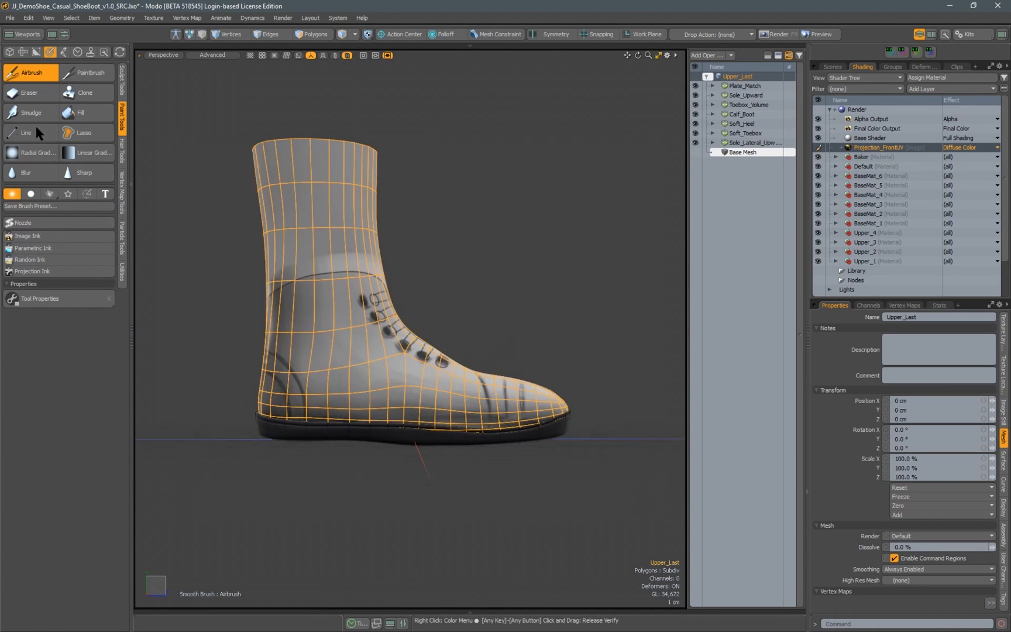
left_click(24, 73)
left_click_drag(433, 268, 266, 279, "alt")
left_click(267, 281)
left_click_drag(419, 292, 324, 308, "alt")
right_click_drag(325, 309, 408, 356, "alt")
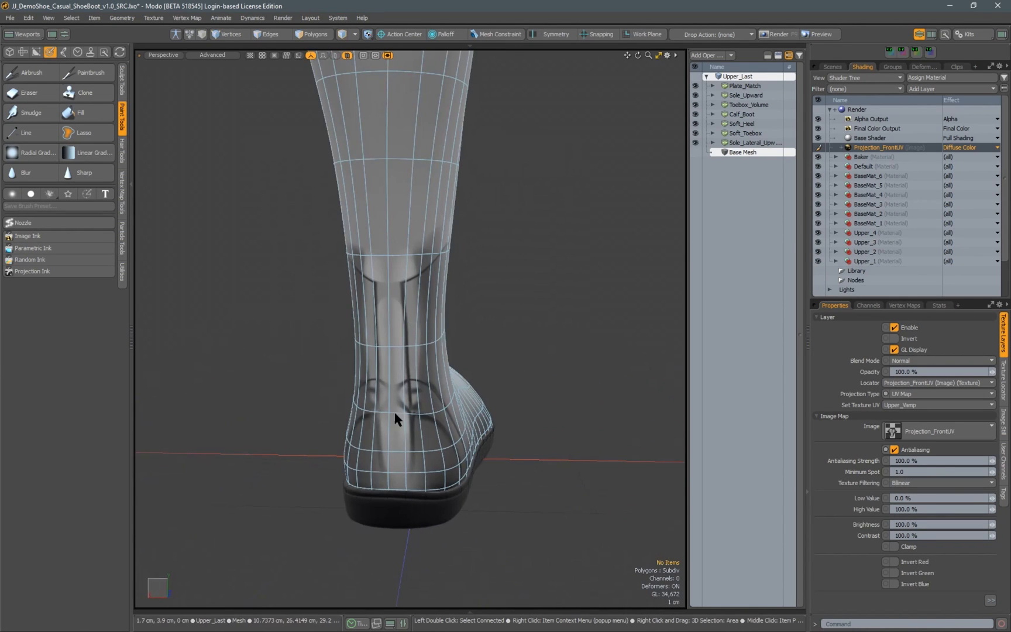
Examine the projected sketch on the boot from the heel, the front and the Left-view side
left_click_drag(397, 282, 401, 371, "alt")
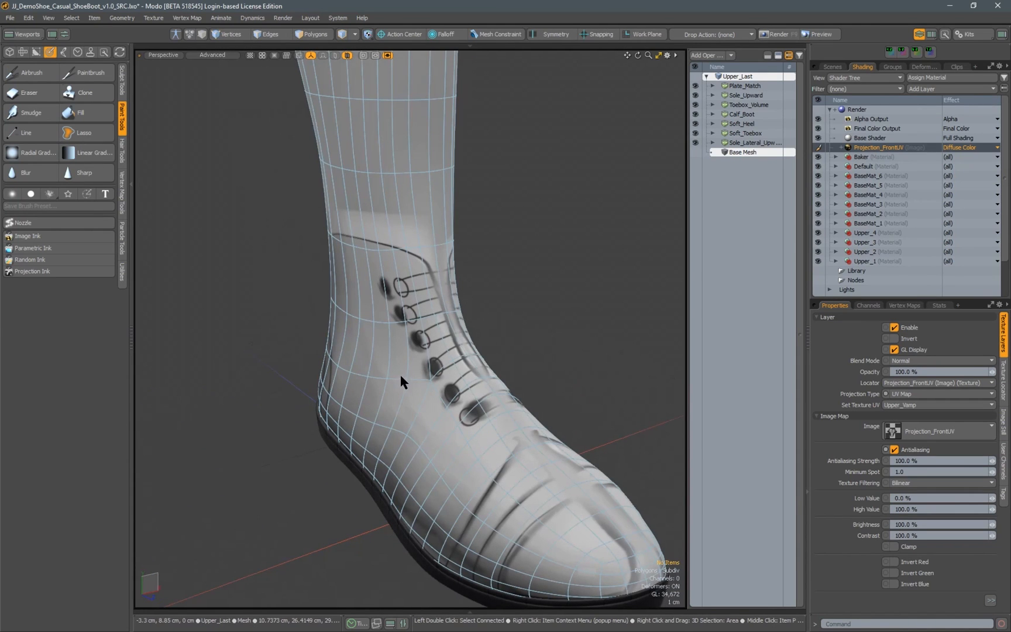
left_click_drag(331, 334, 310, 310, "alt")
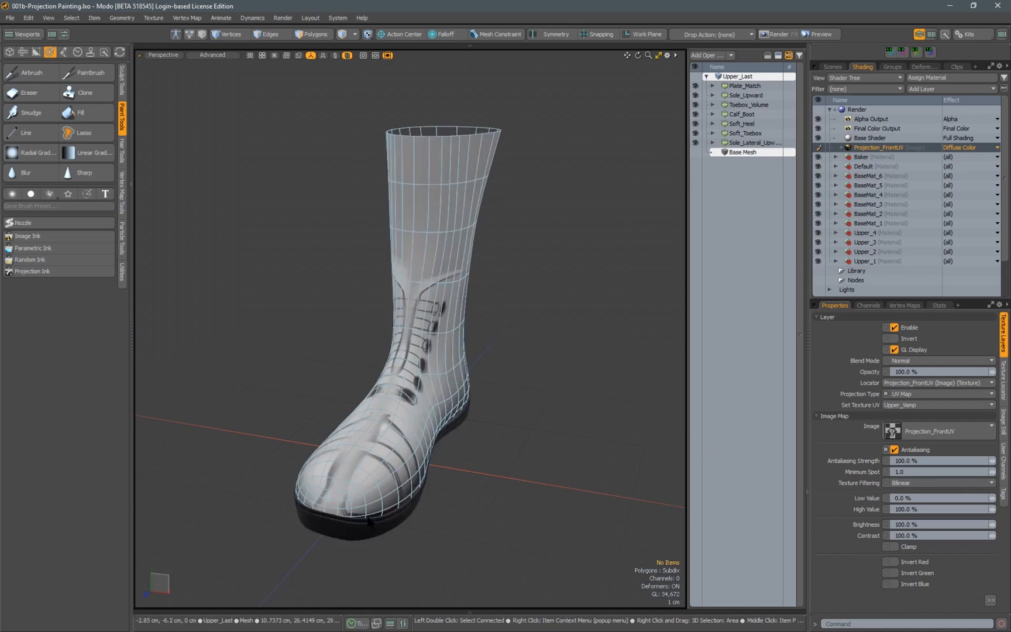
left_click_drag(203, 438, 248, 438, "alt")
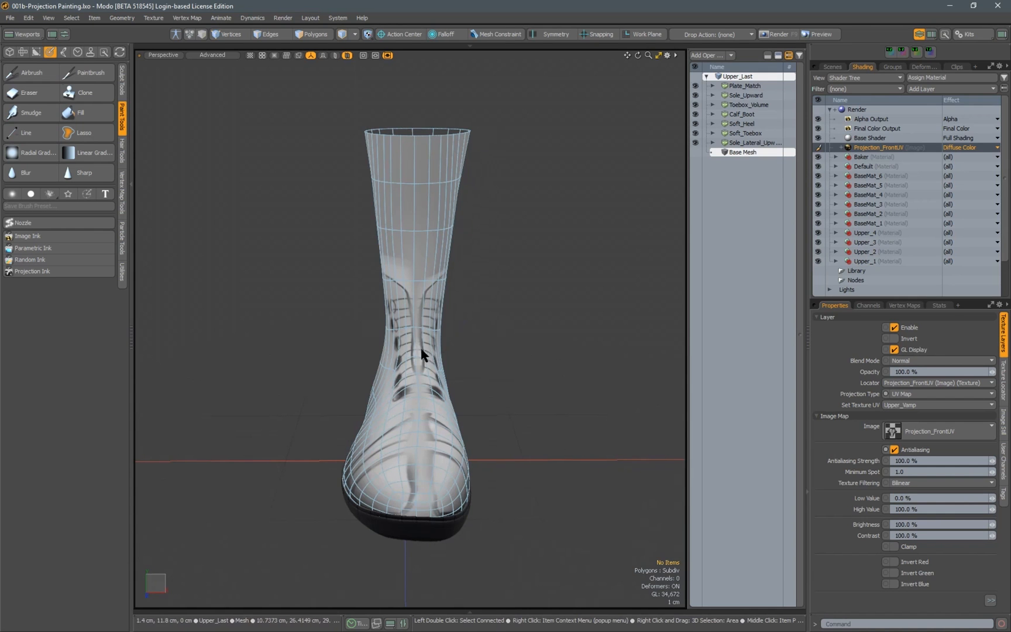
left_click_drag(557, 293, 218, 282, "alt")
right_click_drag(279, 356, 334, 370, "alt")
mouse_move(333, 370)
left_mouse_down("alt")
mouse_move(309, 354)
mouse_move(86, 367)
mouse_move(284, 361)
mouse_move(252, 340)
mouse_move(289, 343)
mouse_move(319, 311)
left_mouse_up("alt")
Activate the Airbrush and undo a test dab painted on the leg above the collar
left_click(31, 72)
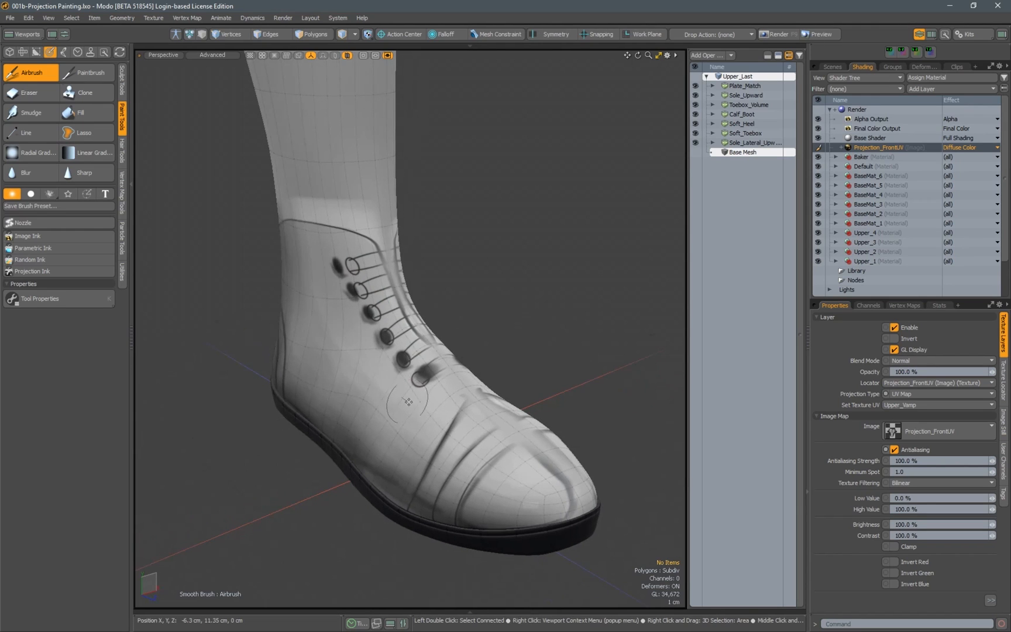
left_click(342, 187)
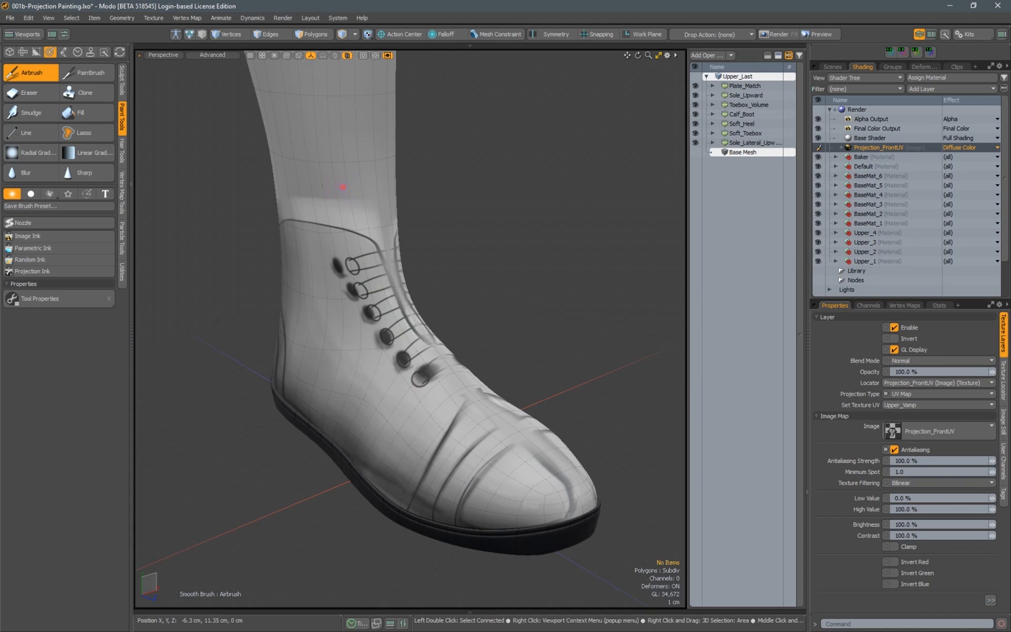
key("ctrl+z")
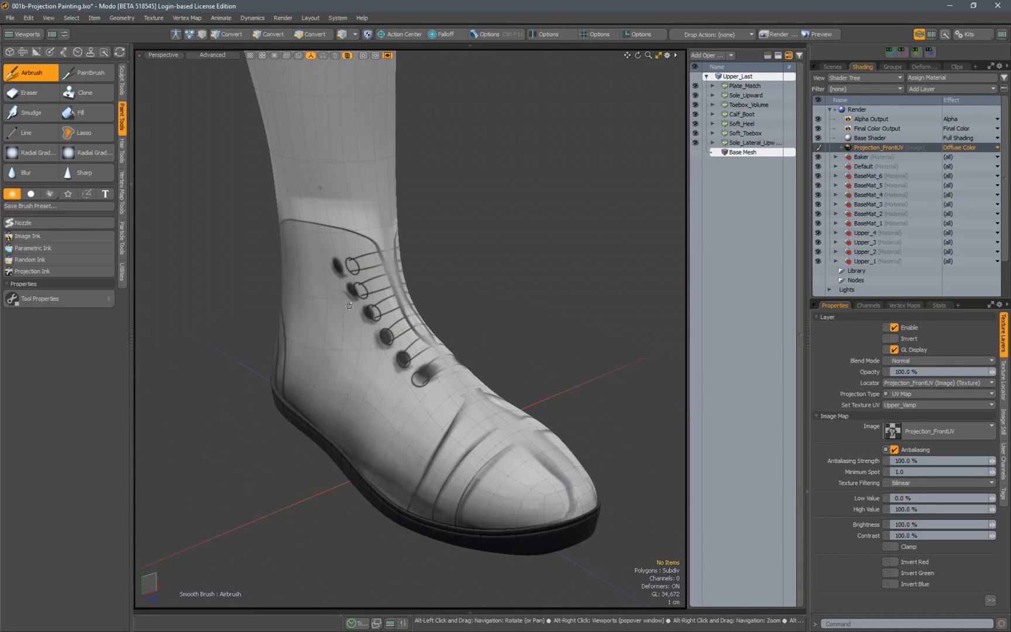
Examine the projected eyelets and laces up close, including where the two sides meet at the boot's front
right_click_drag(349, 305, 451, 323, "alt")
left_click_drag(451, 323, 406, 311, "alt")
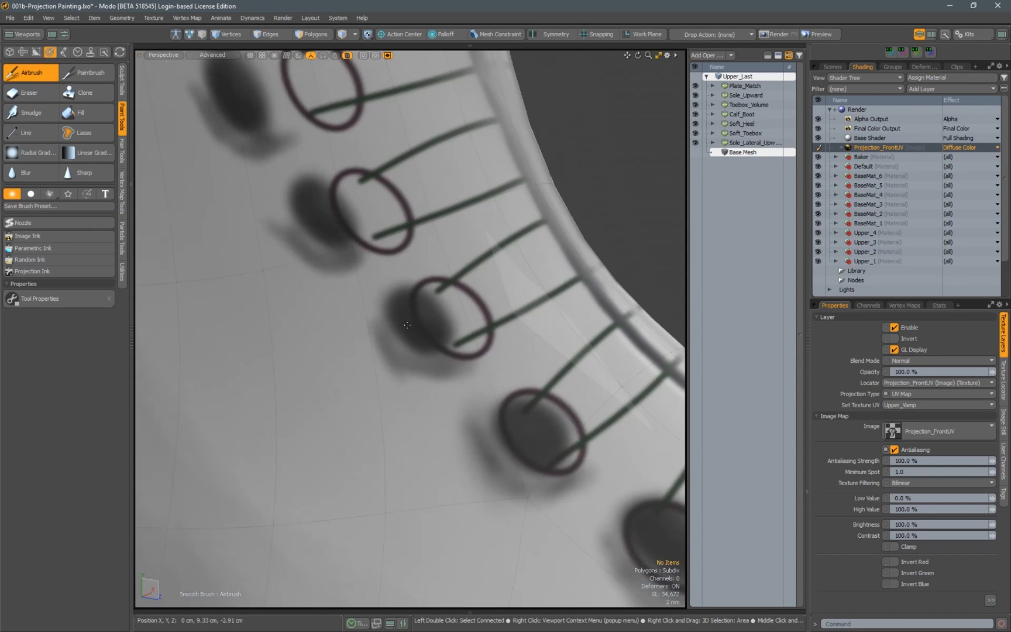
right_click_drag(409, 327, 352, 328, "alt")
left_click_drag(352, 327, 462, 327, "alt")
right_click_drag(462, 328, 431, 329, "alt")
left_click_drag(432, 329, 423, 297, "alt")
left_click_drag(467, 399, 432, 358, "alt+shift")
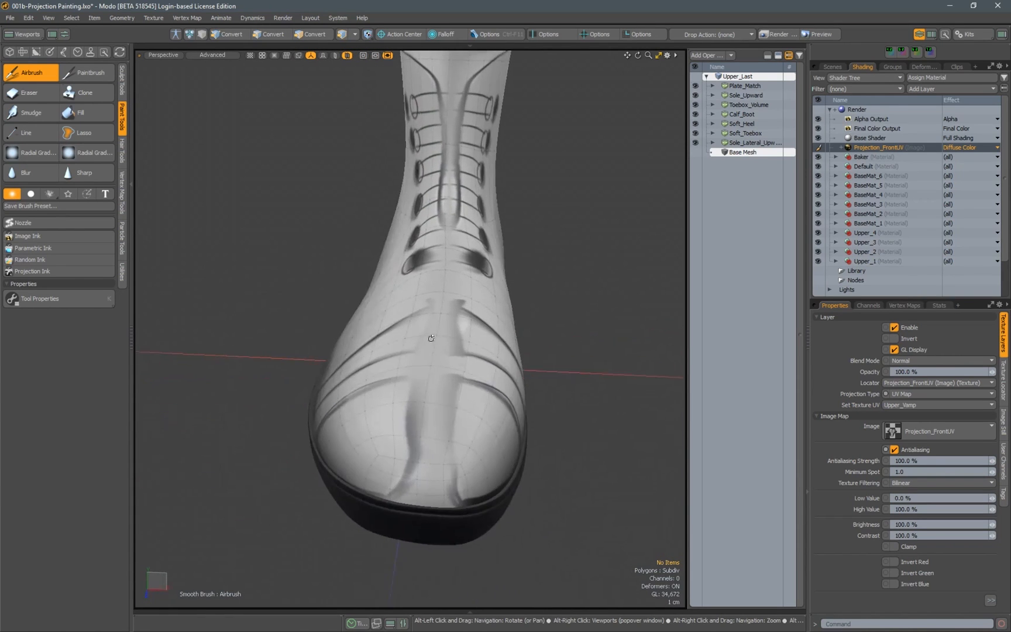
Airbrush the two seam lines across the top of the toe, joining the sketches from both sides
right_click_drag(432, 358, 435, 413, "alt")
left_click_drag(436, 413, 382, 380, "alt+shift")
right_click_drag(381, 380, 432, 377, "alt")
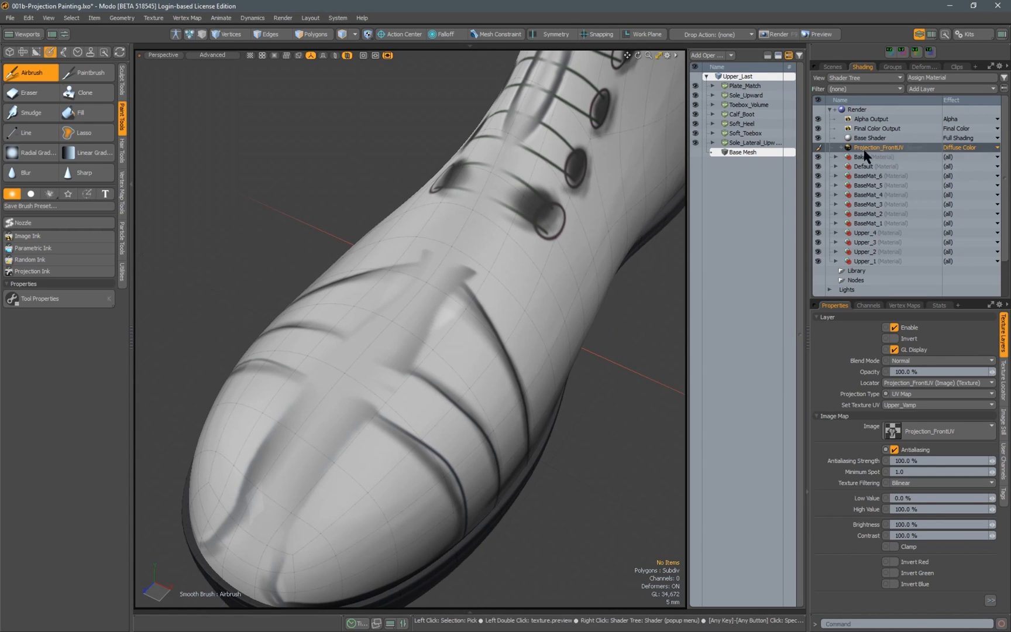
left_click_drag(351, 356, 369, 362, "alt")
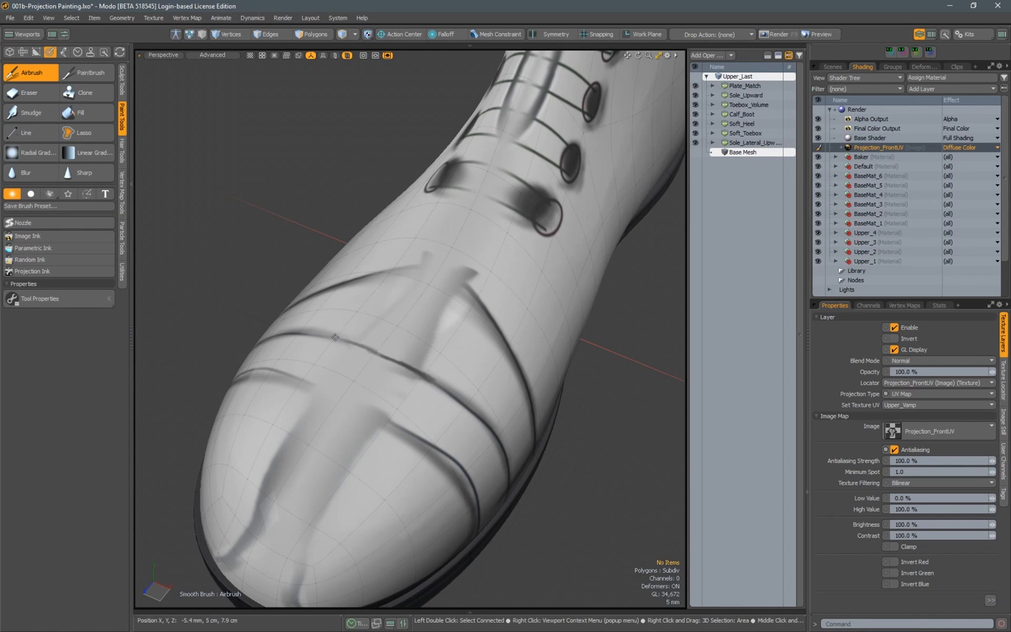
left_click_drag(336, 340, 341, 351, "alt")
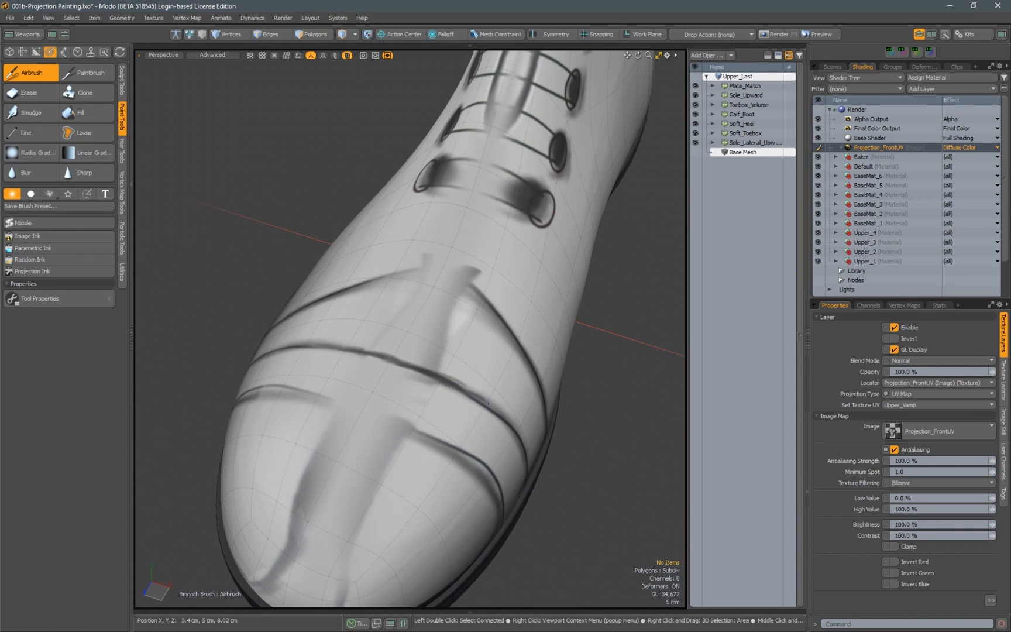
left_click_drag(392, 366, 429, 372, "alt")
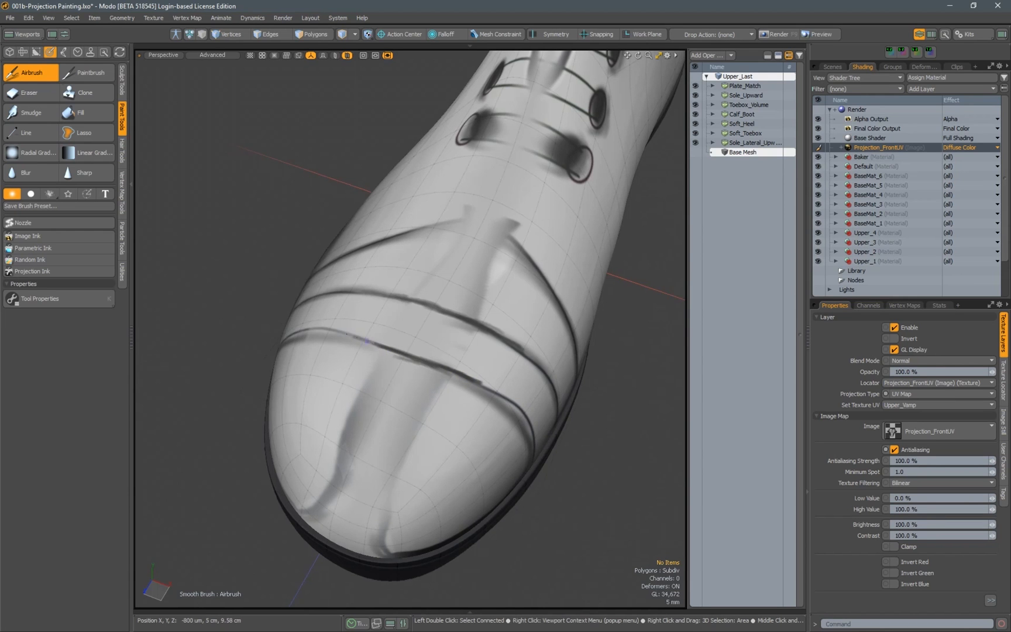
Sketch a double-headed arrow across the gap between the collar lines at the boot's front
left_click_drag(366, 341, 430, 196, "alt")
left_click_drag(430, 196, 468, 294, "alt+shift")
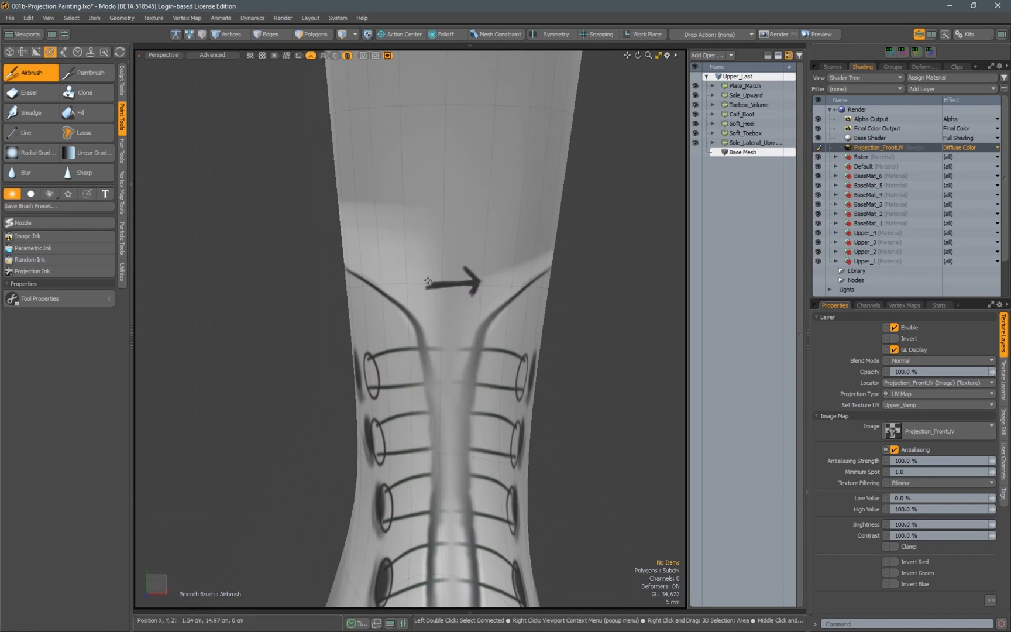
mouse_move(433, 291)
left_mouse_down("alt")
mouse_move(395, 311)
mouse_move(464, 240)
mouse_move(442, 258)
mouse_move(368, 272)
mouse_move(479, 309)
mouse_move(505, 276)
mouse_move(440, 313)
mouse_move(518, 280)
left_mouse_up("alt")
mouse_move(471, 312)
left_mouse_down()
mouse_move(466, 329)
mouse_move(477, 333)
left_mouse_up()
left_click_drag(477, 333, 505, 298, "alt")
mouse_move(505, 299)
left_mouse_down("alt+shift")
mouse_move(463, 363)
mouse_move(417, 361)
mouse_move(466, 248)
left_mouse_up("alt+shift")
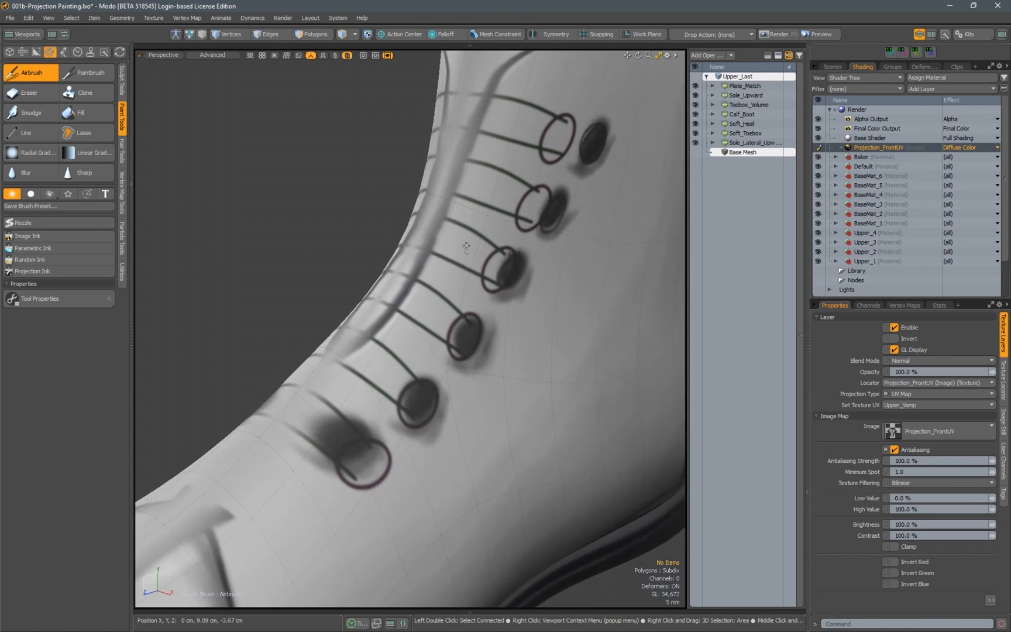
Airbrush dark outlines over the lowest lace ring and the eyelets on the Right-view side
left_click_drag(485, 175, 497, 151, "alt")
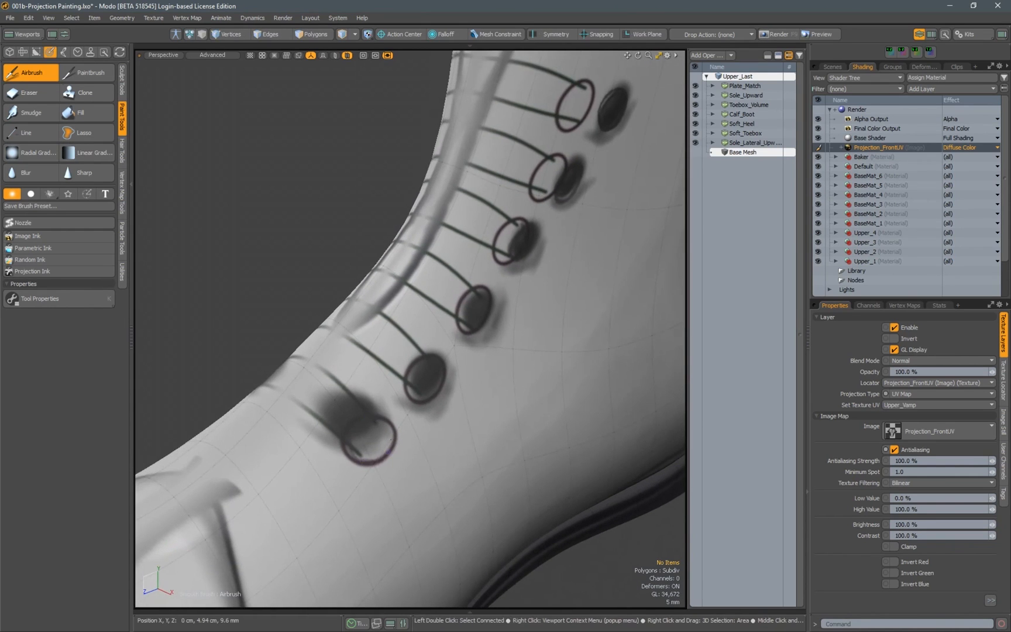
mouse_move(356, 425)
left_mouse_down()
mouse_move(362, 432)
mouse_move(383, 373)
mouse_move(481, 302)
mouse_move(440, 335)
mouse_move(487, 316)
mouse_move(343, 311)
mouse_move(403, 292)
left_mouse_up()
scroll(475, 312, "down", 5)
Airbrush a facing line curving from the collar edge down across the laces on the Right-view side
mouse_move(433, 275)
left_mouse_down("ctrl+alt")
mouse_move(512, 242)
mouse_move(511, 210)
left_mouse_up("ctrl+alt")
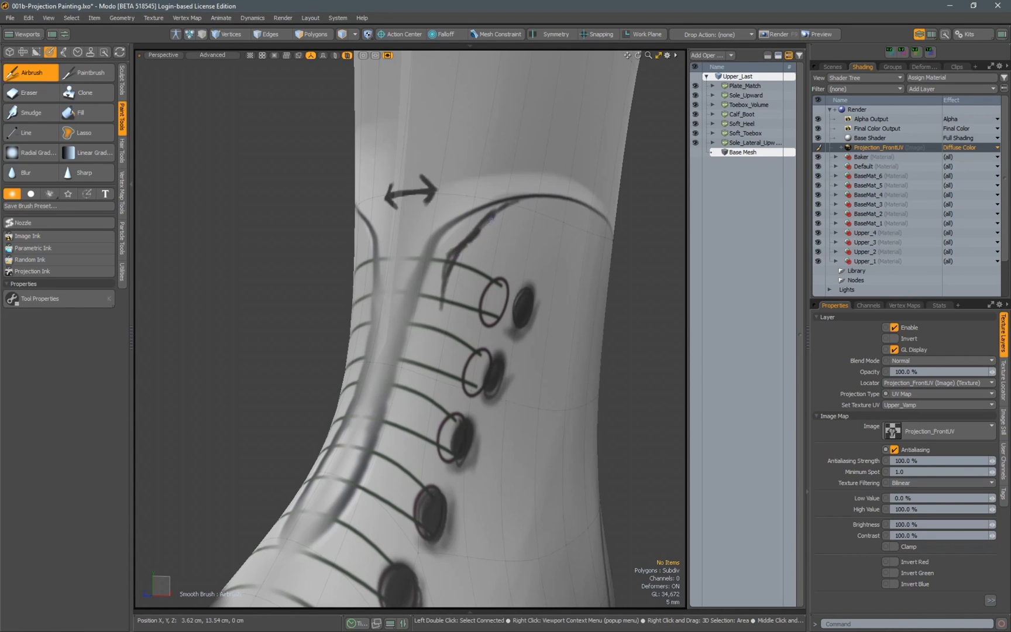
left_click_drag(527, 209, 490, 222, "alt")
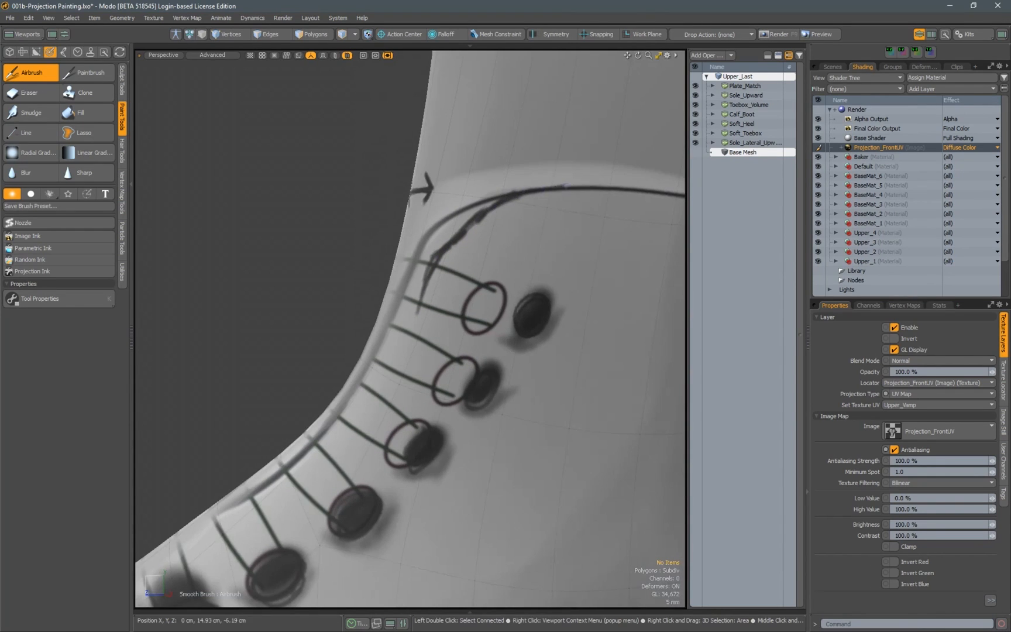
left_click_drag(568, 185, 446, 273, "alt")
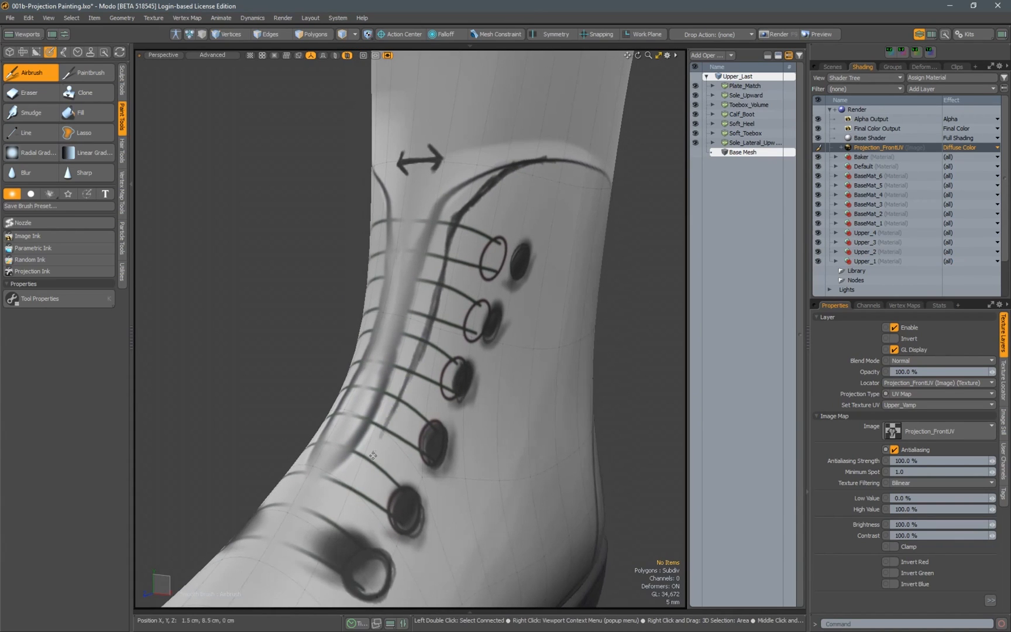
left_click_drag(363, 470, 415, 322, "alt")
Extend the facing line past the lowest eyelet into the vamp seam on the Right-view side
mouse_move(391, 363)
left_mouse_down()
mouse_move(361, 415)
mouse_move(346, 297)
mouse_move(319, 339)
left_mouse_up()
left_click_drag(319, 340, 373, 313, "alt")
left_click_drag(392, 266, 367, 334)
left_click_drag(367, 333, 347, 299, "alt")
left_click_drag(338, 351, 339, 426)
left_click_drag(338, 426, 318, 401, "alt")
Darken and outline the eyelets on the Left-view side of the boot with the Airbrush
mouse_move(322, 340)
left_mouse_down("alt")
mouse_move(388, 406)
mouse_move(425, 384)
mouse_move(463, 113)
mouse_move(528, 385)
mouse_move(397, 346)
mouse_move(253, 341)
mouse_move(324, 345)
mouse_move(434, 325)
mouse_move(438, 369)
left_mouse_up("alt")
left_click_drag(408, 289, 395, 310, "alt")
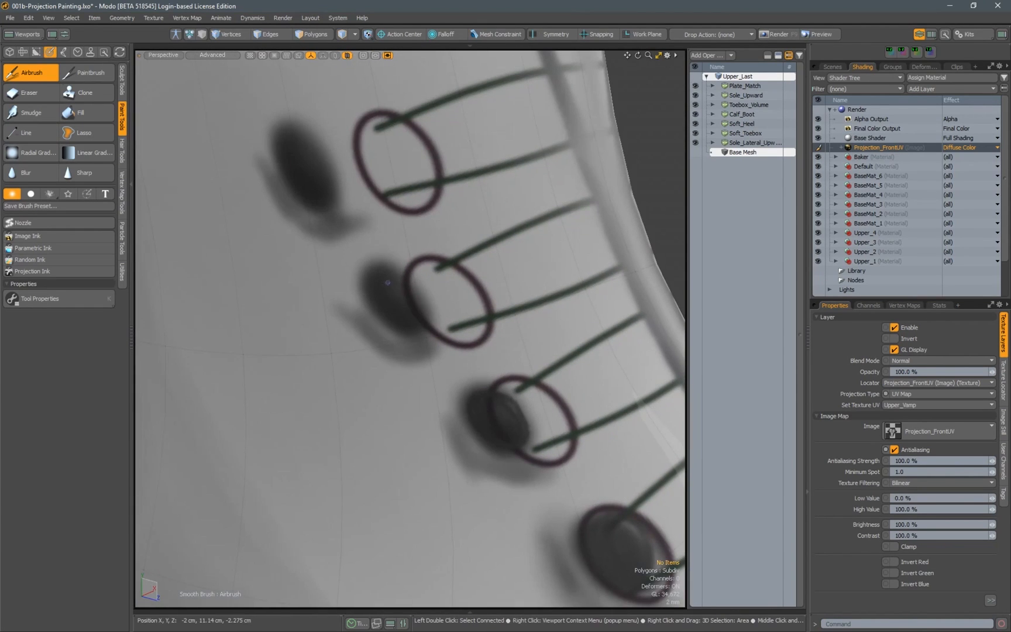
left_click_drag(403, 270, 450, 313, "alt")
left_click_drag(451, 313, 480, 282, "alt")
left_click_drag(363, 257, 396, 249, "ctrl+alt")
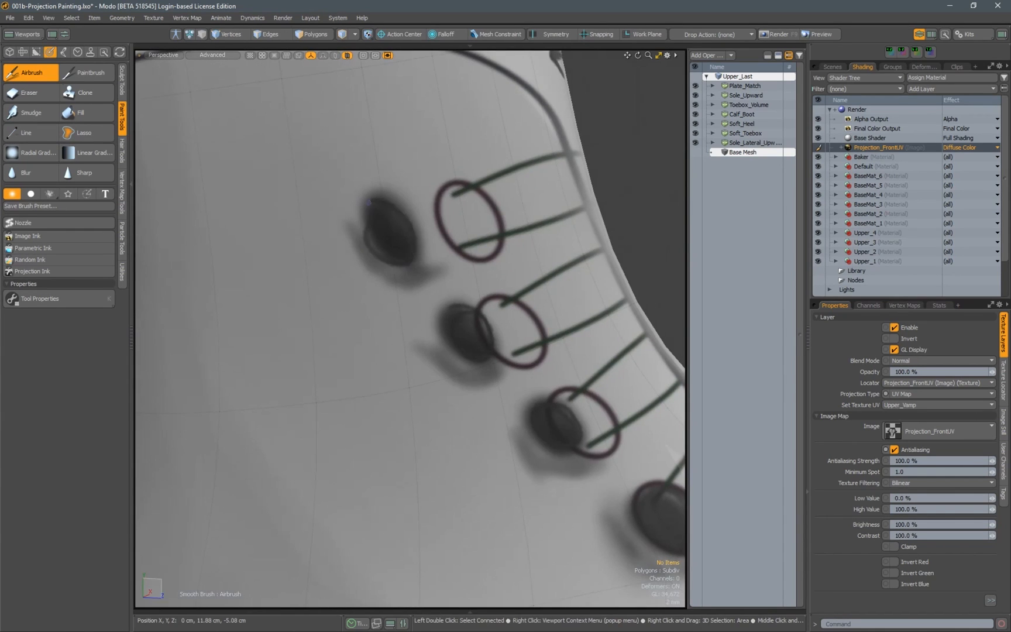
left_click_drag(369, 203, 313, 234, "ctrl+alt")
Airbrush the matching facing line on the Left-view side, from the collar across the laces into the vamp seam
left_click_drag(491, 263, 380, 174, "alt")
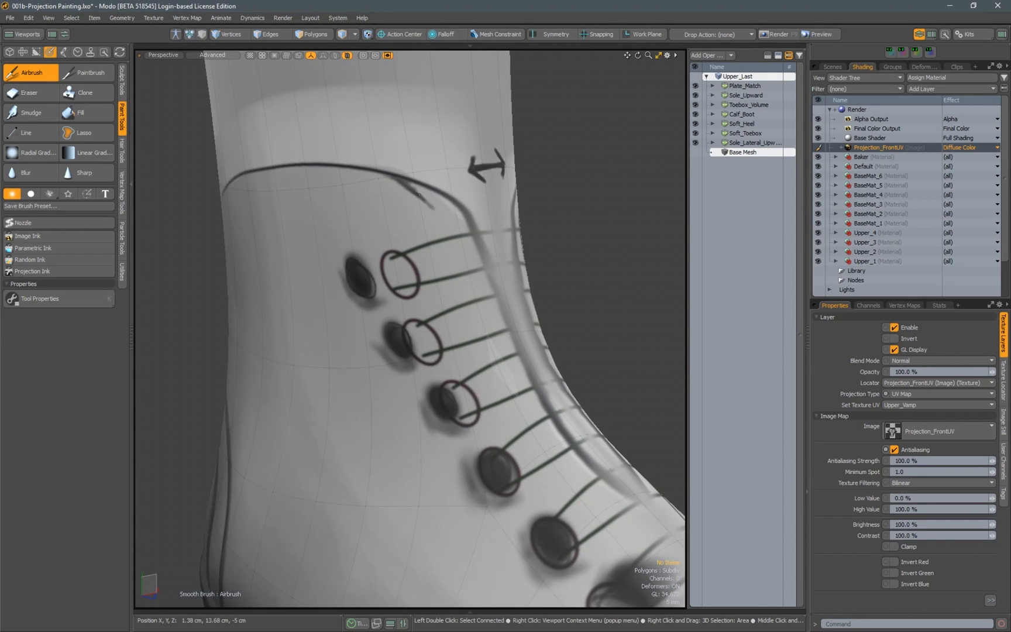
mouse_move(509, 399)
left_mouse_down("alt")
mouse_move(436, 351)
mouse_move(506, 443)
mouse_move(453, 328)
mouse_move(484, 285)
left_mouse_up("alt")
mouse_move(485, 285)
left_mouse_down()
mouse_move(547, 331)
mouse_move(607, 480)
mouse_move(602, 300)
mouse_move(608, 361)
left_mouse_up()
left_click_drag(591, 247, 607, 339)
left_click_drag(596, 285, 574, 354, "alt")
left_click_drag(537, 278, 548, 289)
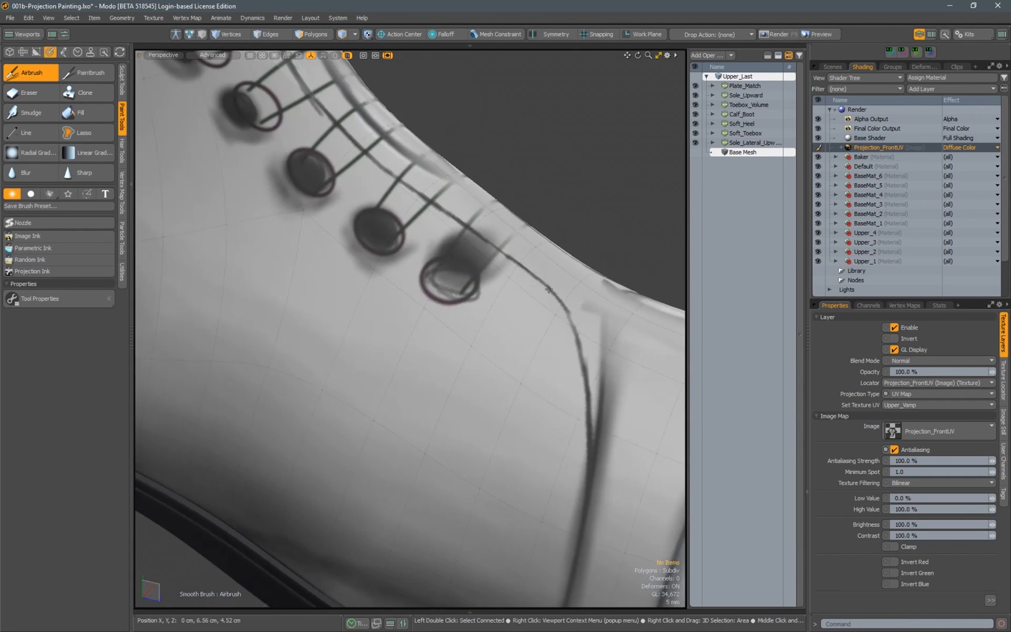
Examine the new facing lines and toe seams from the front and both sides of the boot
left_click_drag(591, 400, 423, 314, "alt")
mouse_move(508, 338)
left_mouse_down("alt")
mouse_move(553, 344)
mouse_move(476, 328)
mouse_move(512, 334)
left_mouse_up("alt")
left_click_drag(512, 333, 463, 301, "ctrl+alt")
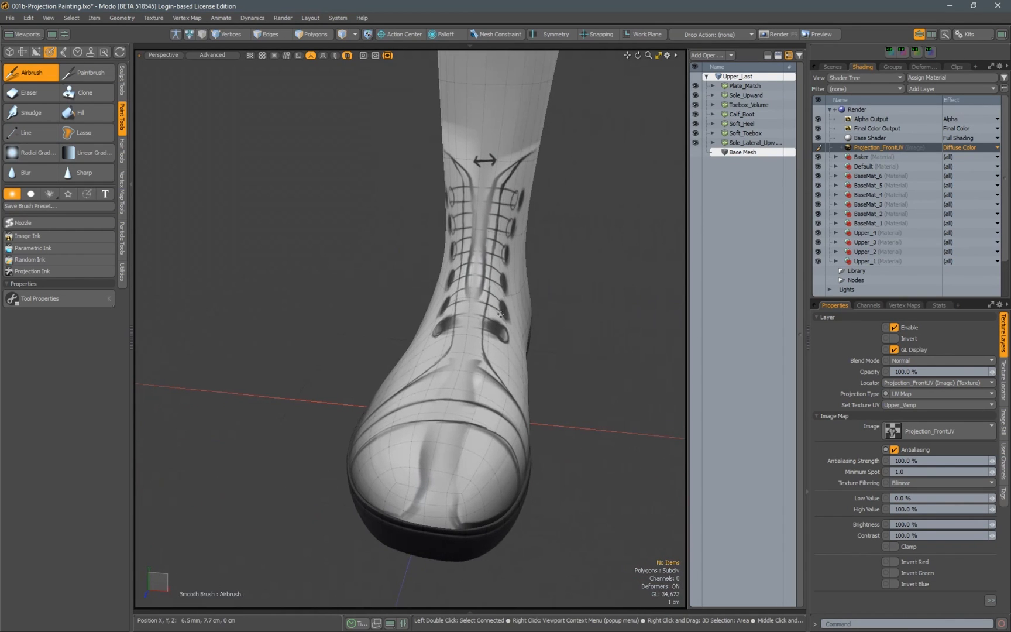
left_click_drag(476, 231, 473, 274, "alt+shift")
left_click_drag(477, 210, 523, 127, "ctrl+alt")
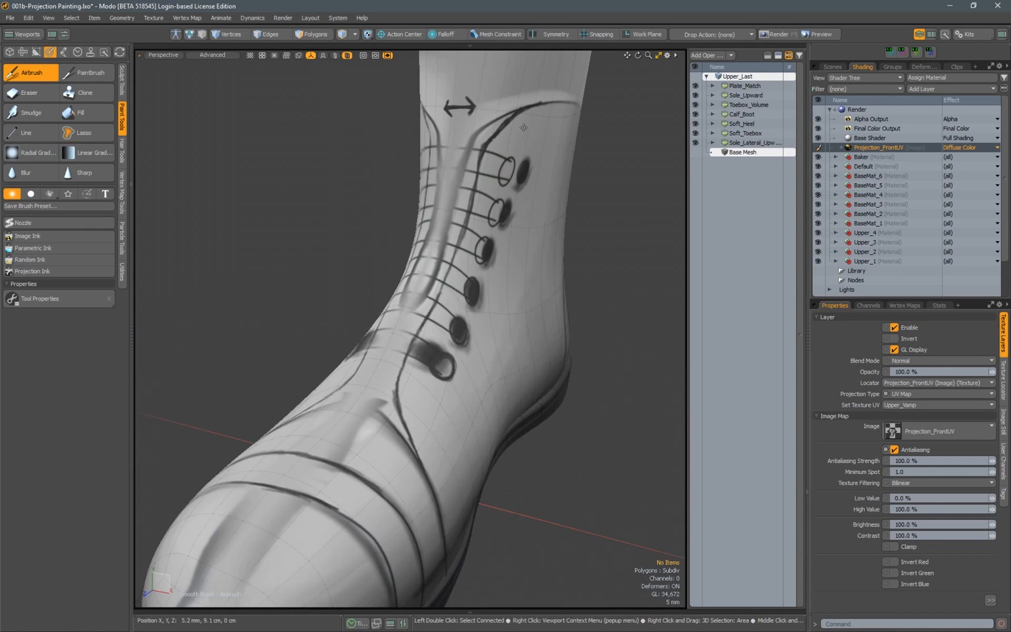
left_click_drag(439, 306, 461, 254, "alt")
left_click_drag(413, 389, 439, 401, "alt")
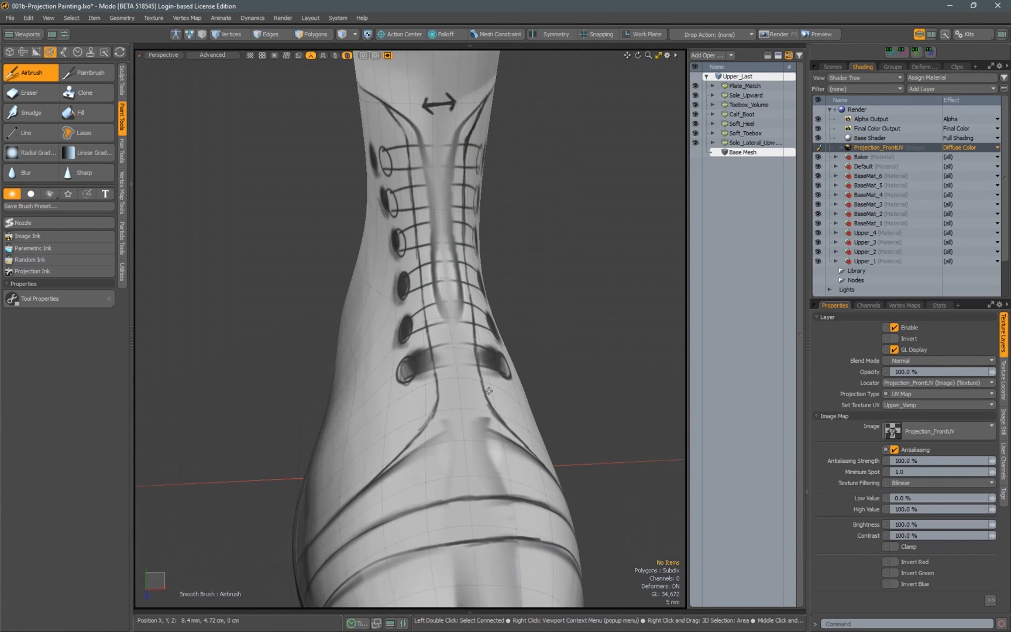
Join the upper and lower heel seam lines across the back of the boot
left_click_drag(426, 302, 486, 160, "alt")
left_click_drag(436, 181, 490, 369, "alt")
mouse_move(404, 429)
left_mouse_down("alt+shift")
mouse_move(379, 349)
mouse_move(360, 353)
left_mouse_up("alt+shift")
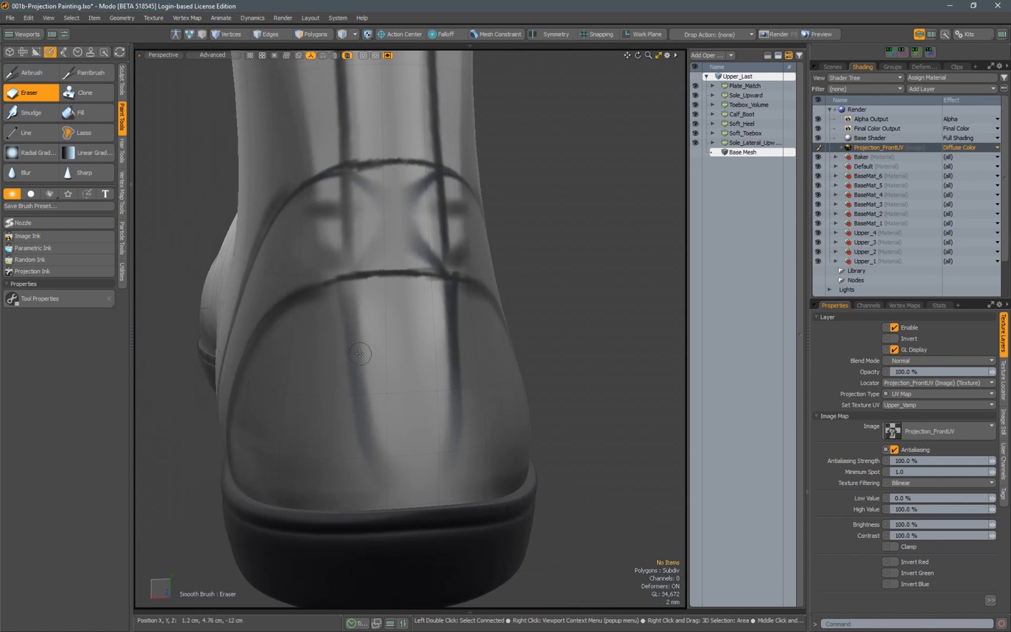
mouse_move(415, 316)
left_mouse_down("alt")
mouse_move(404, 314)
mouse_move(416, 311)
mouse_move(422, 411)
left_mouse_up("alt")
mouse_move(355, 356)
left_mouse_down("alt")
mouse_move(426, 354)
mouse_move(344, 341)
left_mouse_up("alt")
Airbrush dark gray over the vertical streaks on the heel counter below the lower heel seam
left_click(30, 77)
mouse_move(451, 334)
left_mouse_down("alt")
mouse_move(430, 346)
mouse_move(501, 332)
left_mouse_up("alt")
mouse_move(446, 282)
left_mouse_down()
mouse_move(424, 273)
mouse_move(446, 270)
mouse_move(354, 252)
mouse_move(433, 345)
mouse_move(421, 439)
mouse_move(327, 436)
mouse_move(388, 422)
mouse_move(360, 383)
mouse_move(358, 298)
left_mouse_up()
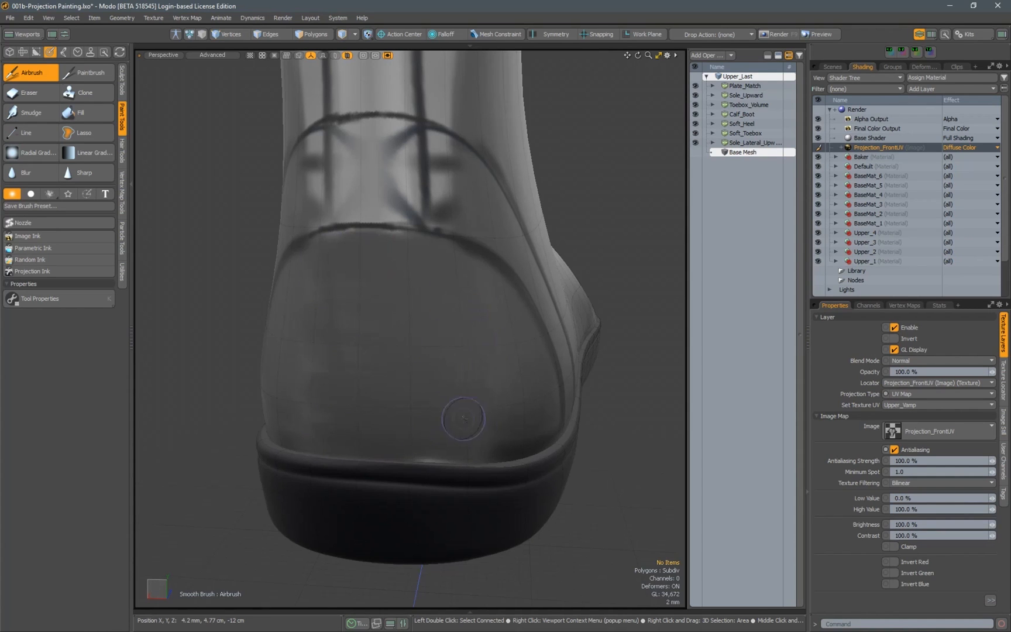
Airbrush gray over the smeared marks in the band between the two heel seams and touch up the heel
left_click_drag(391, 433, 392, 328, "alt")
mouse_move(377, 467)
left_mouse_down("alt")
mouse_move(400, 397)
mouse_move(389, 324)
mouse_move(300, 299)
mouse_move(419, 287)
left_mouse_up("alt")
left_click_drag(465, 321, 389, 343)
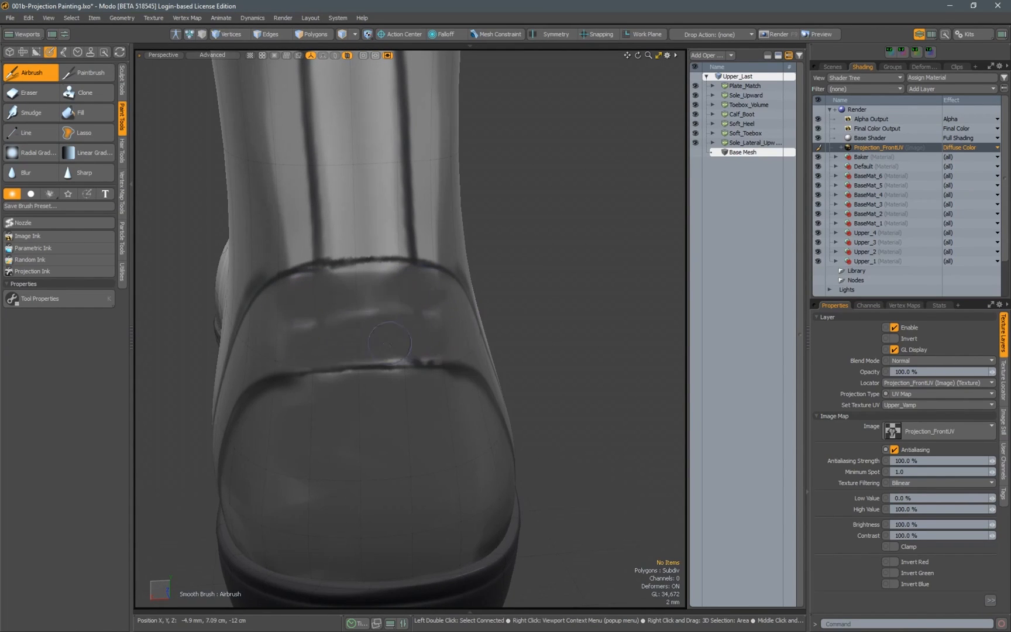
mouse_move(379, 286)
left_mouse_down("alt+shift")
mouse_move(426, 373)
mouse_move(401, 242)
mouse_move(376, 232)
mouse_move(383, 475)
mouse_move(447, 472)
left_mouse_up("alt+shift")
mouse_move(374, 475)
left_mouse_down()
mouse_move(345, 480)
mouse_move(323, 399)
mouse_move(431, 331)
mouse_move(347, 243)
mouse_move(413, 269)
mouse_move(424, 234)
left_mouse_up()
mouse_move(424, 234)
left_mouse_down("alt+shift")
mouse_move(401, 323)
mouse_move(414, 346)
mouse_move(402, 327)
mouse_move(345, 343)
mouse_move(365, 315)
mouse_move(358, 320)
mouse_move(392, 315)
mouse_move(351, 253)
left_mouse_up("alt+shift")
left_click_drag(380, 180, 434, 126)
Airbrush light gray over the smeared centre streaks and lace ends between the two facing lines
mouse_move(378, 276)
left_mouse_down("alt+shift")
mouse_move(352, 172)
mouse_move(338, 308)
mouse_move(328, 122)
mouse_move(403, 138)
left_mouse_up("alt+shift")
mouse_move(404, 138)
left_mouse_down("ctrl+alt")
mouse_move(362, 137)
mouse_move(340, 259)
mouse_move(351, 310)
left_mouse_up("ctrl+alt")
mouse_move(351, 310)
left_mouse_down("alt+shift")
mouse_move(341, 230)
mouse_move(317, 247)
left_mouse_up("alt+shift")
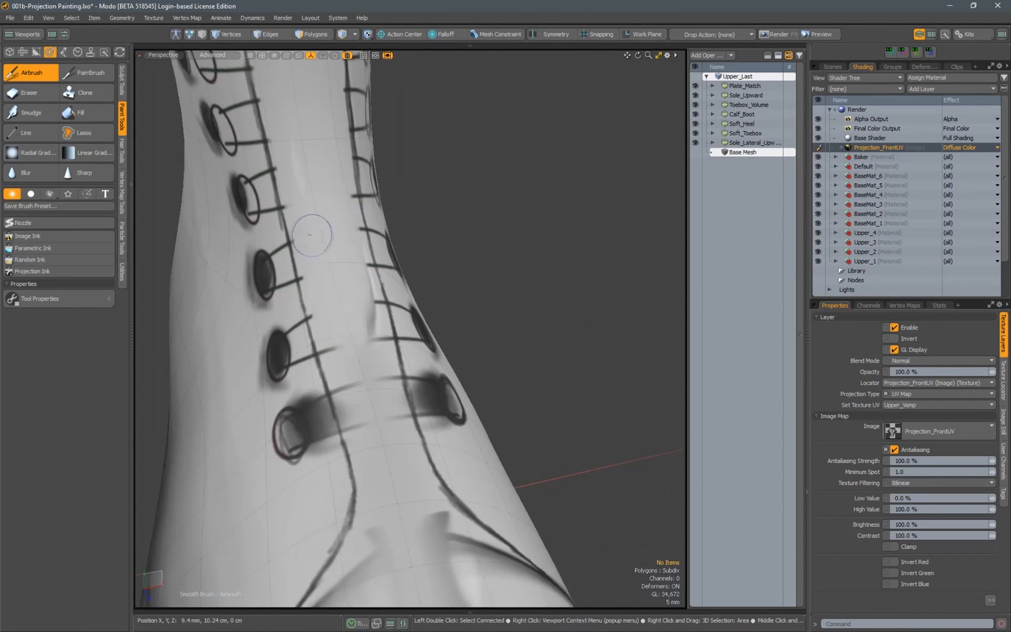
left_click_drag(334, 345, 322, 234, "alt+shift")
left_click_drag(320, 242, 361, 343)
Cover the remaining smears on the lower tongue and vamp with light gray Airbrush strokes
left_click_drag(355, 296, 334, 305, "alt")
mouse_move(351, 404)
left_mouse_down("alt+shift")
mouse_move(354, 302)
mouse_move(471, 379)
left_mouse_up("alt+shift")
mouse_move(351, 345)
left_mouse_down()
mouse_move(388, 379)
mouse_move(508, 293)
mouse_move(481, 395)
mouse_move(416, 350)
left_mouse_up()
left_click_drag(363, 398, 406, 175)
left_click_drag(406, 158, 383, 409, "alt+shift")
left_click_drag(384, 409, 346, 383, "alt")
mouse_move(432, 176)
left_mouse_down()
mouse_move(419, 200)
mouse_move(430, 172)
left_mouse_up()
Redraw the collar curve down to the top lace on the Left-view side with the Airbrush
mouse_move(351, 199)
left_mouse_down("alt")
mouse_move(400, 205)
mouse_move(363, 190)
mouse_move(421, 205)
left_mouse_up("alt")
left_click_drag(380, 170, 411, 225, "alt+shift")
left_click_drag(362, 217, 423, 209, "ctrl+alt")
right_click_drag(423, 209, 404, 213)
left_click_drag(433, 211, 386, 218, "ctrl+alt")
mouse_move(386, 217)
left_mouse_down("alt")
mouse_move(336, 237)
mouse_move(468, 196)
mouse_move(459, 231)
left_mouse_up("alt")
mouse_move(460, 231)
left_mouse_down("alt")
mouse_move(444, 238)
mouse_move(507, 270)
left_mouse_up("alt")
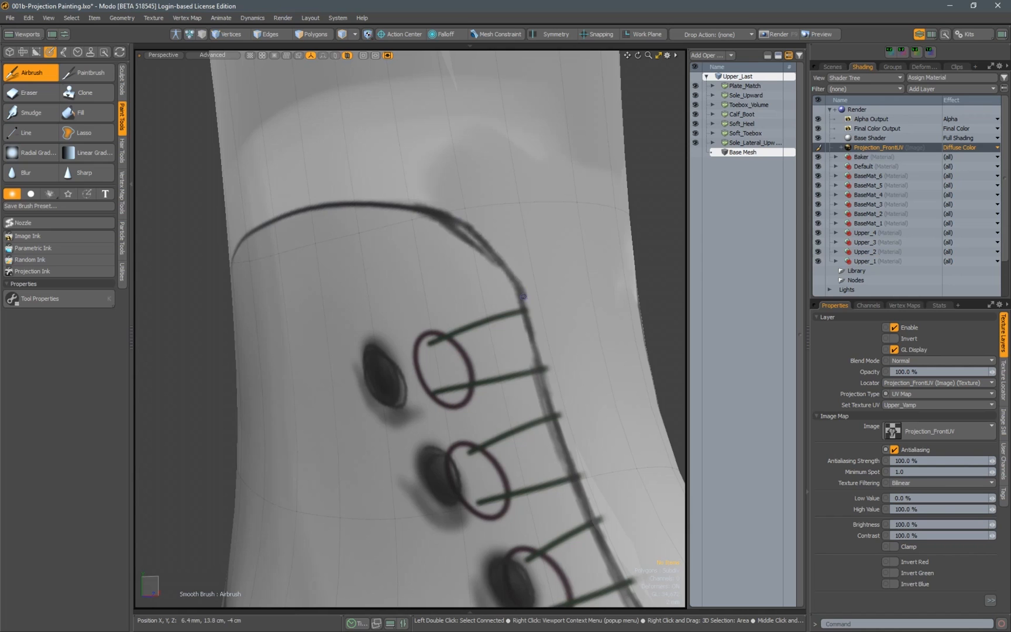
left_click_drag(484, 243, 524, 304)
Thicken and clean up the collar curve and facing line on the Right-view side with the Airbrush
mouse_move(562, 271)
left_mouse_down("alt")
mouse_move(368, 273)
mouse_move(345, 252)
left_mouse_up("alt")
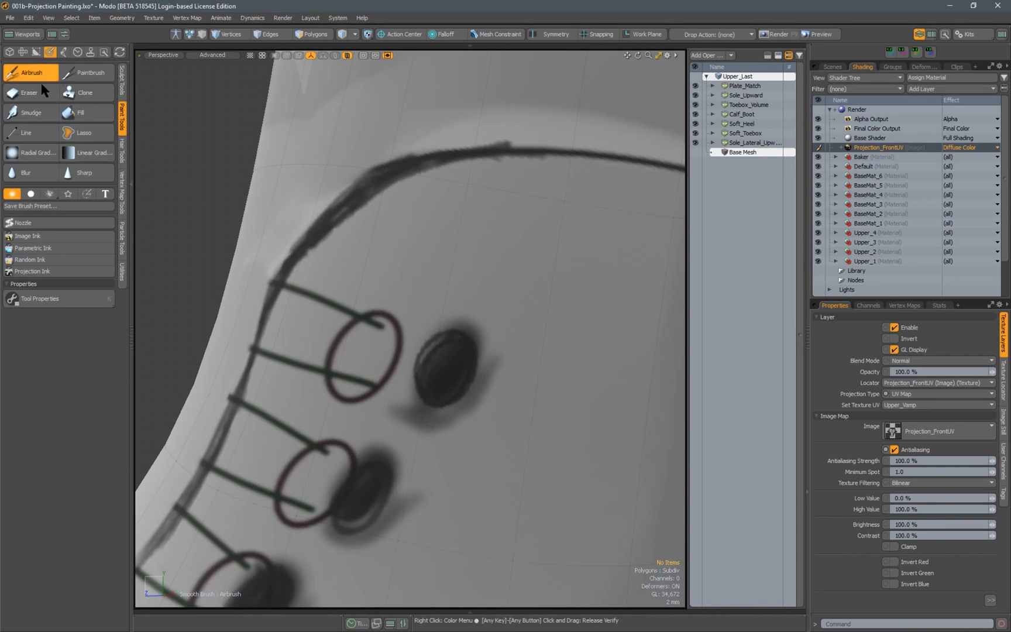
left_click_drag(392, 226, 427, 241, "alt")
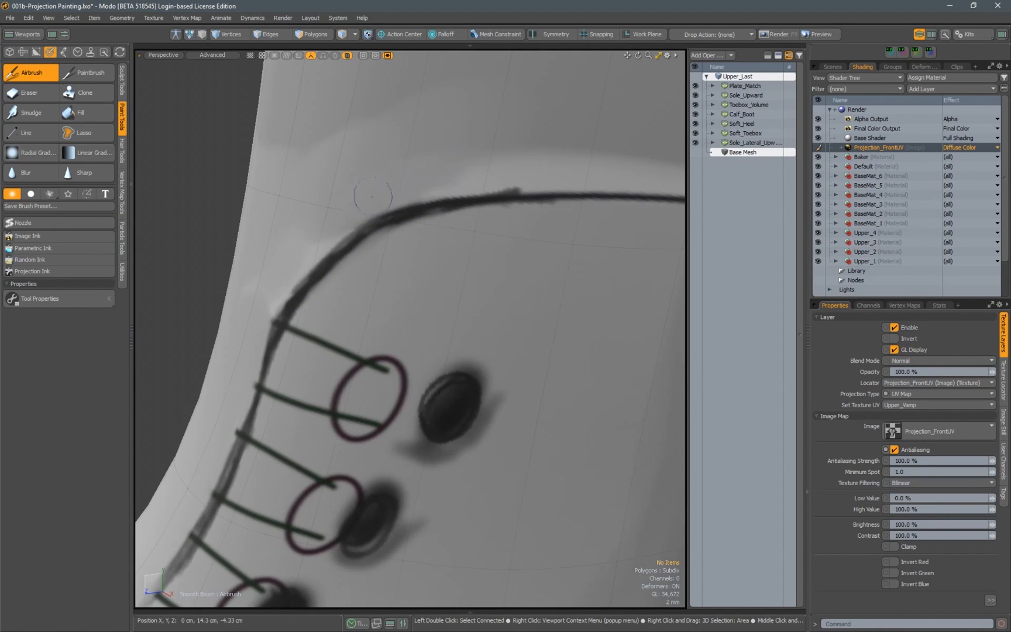
mouse_move(475, 172)
left_mouse_down("alt")
mouse_move(406, 166)
mouse_move(380, 246)
mouse_move(381, 302)
mouse_move(345, 258)
mouse_move(456, 315)
mouse_move(515, 282)
mouse_move(359, 320)
mouse_move(437, 281)
mouse_move(482, 272)
mouse_move(422, 283)
mouse_move(461, 228)
mouse_move(553, 203)
mouse_move(503, 237)
left_mouse_up("alt")
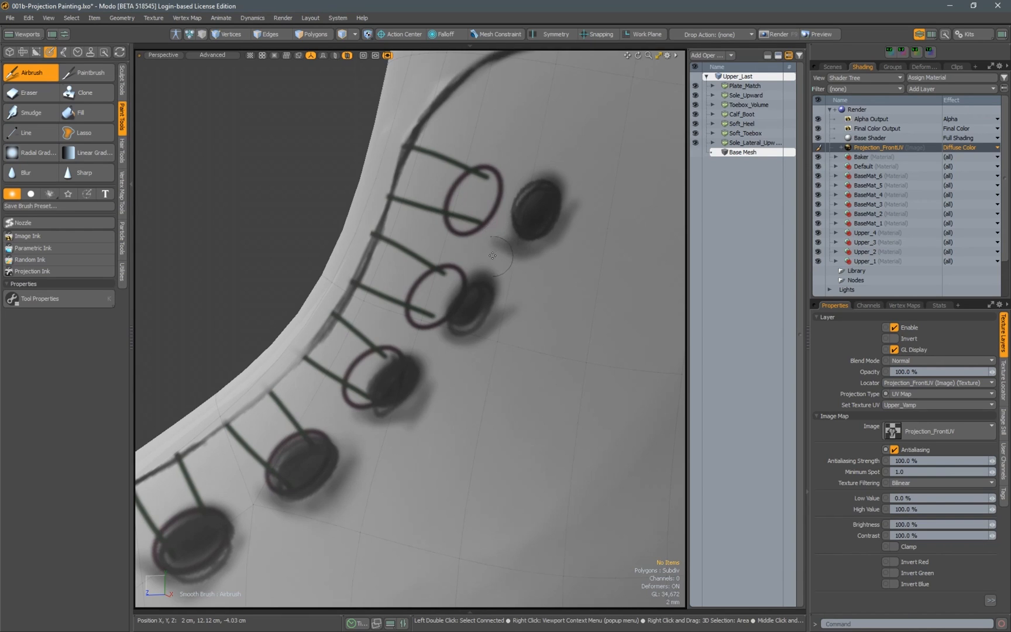
left_click_drag(472, 263, 530, 230, "alt")
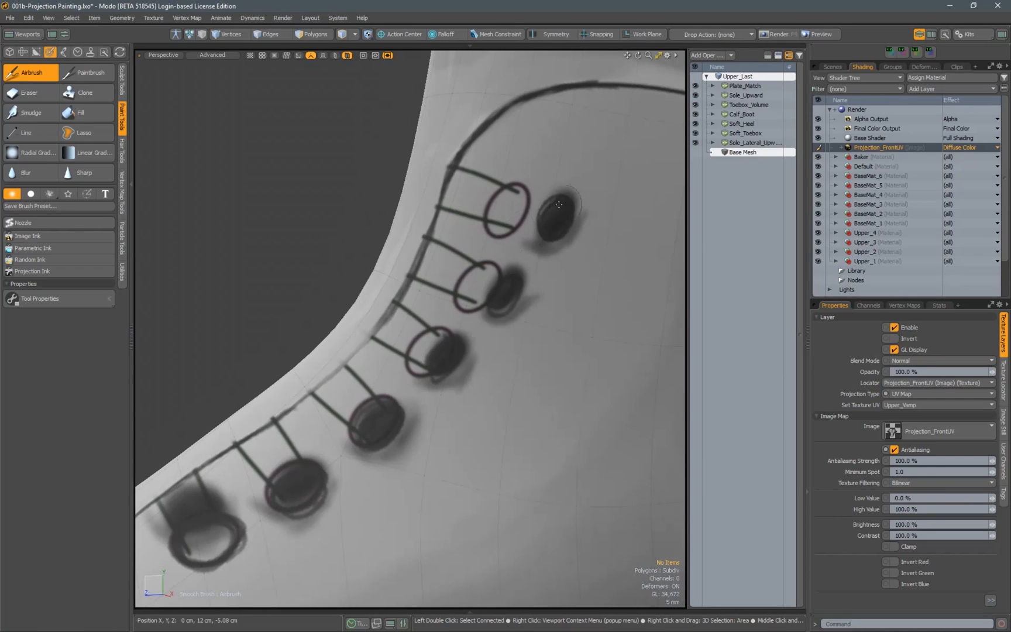
mouse_move(493, 316)
left_mouse_down("alt")
mouse_move(450, 316)
mouse_move(455, 333)
left_mouse_up("alt")
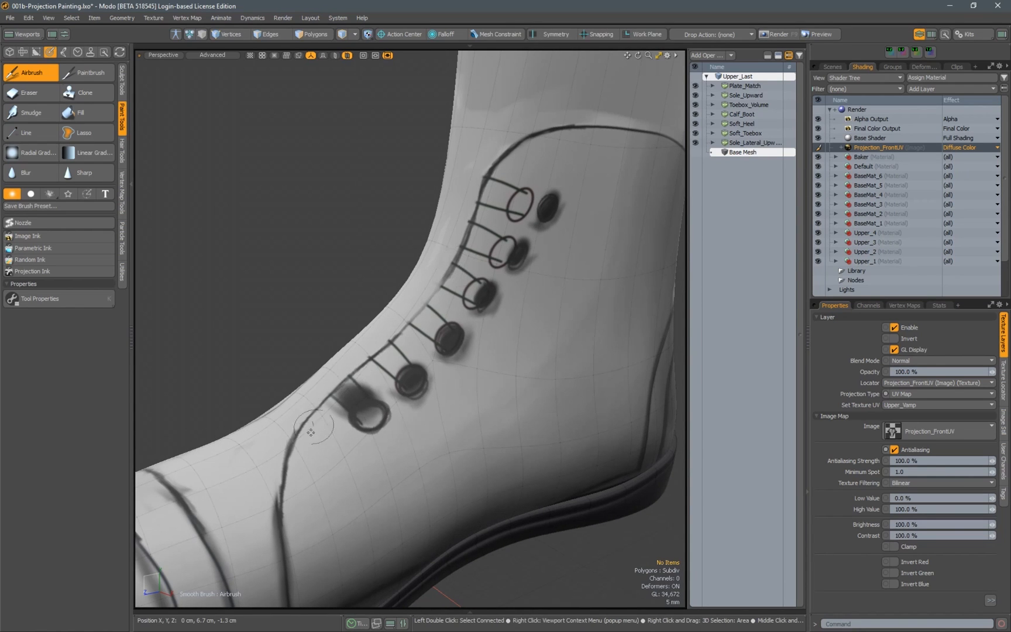
Airbrush light gray over the lace loops beside the upper three eyelets on the boot side in view
mouse_move(311, 431)
left_mouse_down("alt")
mouse_move(527, 211)
mouse_move(553, 222)
left_mouse_up("alt")
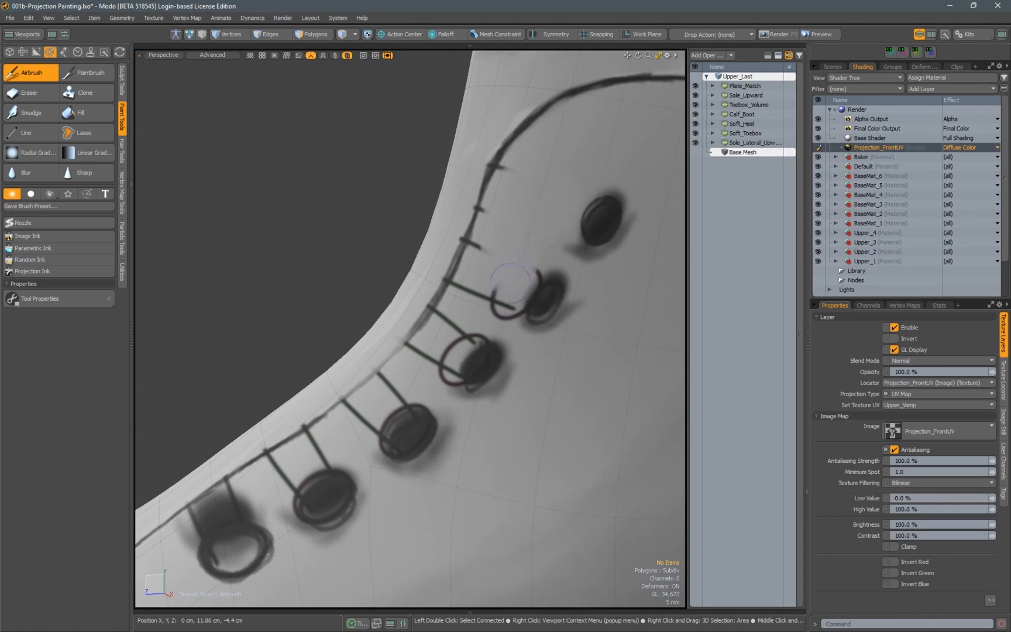
left_click_drag(483, 283, 498, 304, "alt")
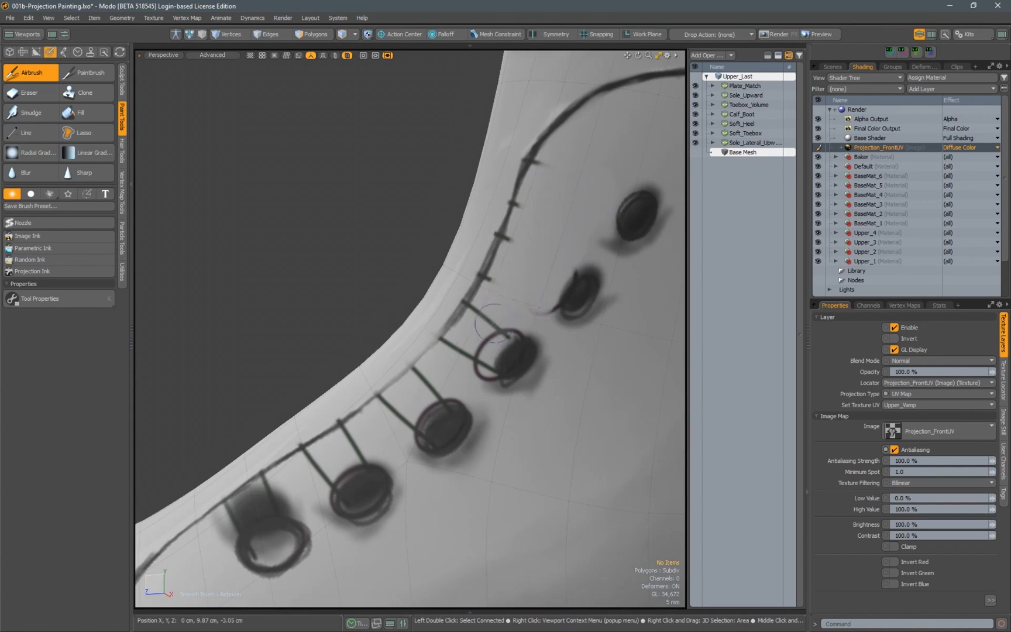
mouse_move(462, 361)
left_mouse_down("alt")
mouse_move(409, 319)
mouse_move(421, 277)
mouse_move(462, 258)
mouse_move(514, 256)
left_mouse_up("alt")
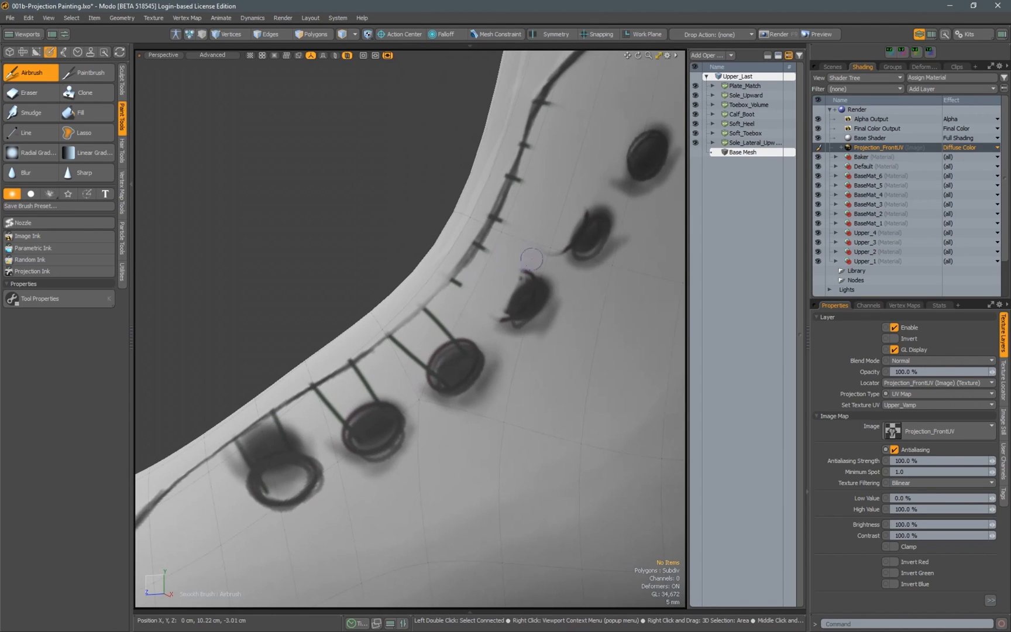
Airbrush away the lace loops beside the upper three eyelets on the boot's opposite side and tidy the facing line
left_click_drag(515, 325, 381, 203, "alt")
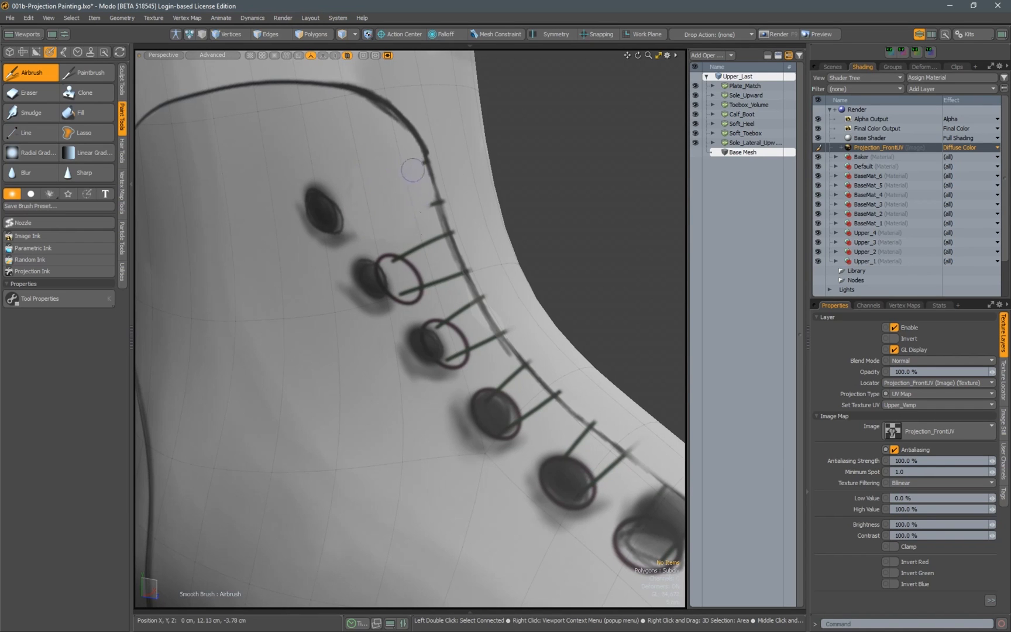
left_click_drag(443, 280, 409, 264, "alt")
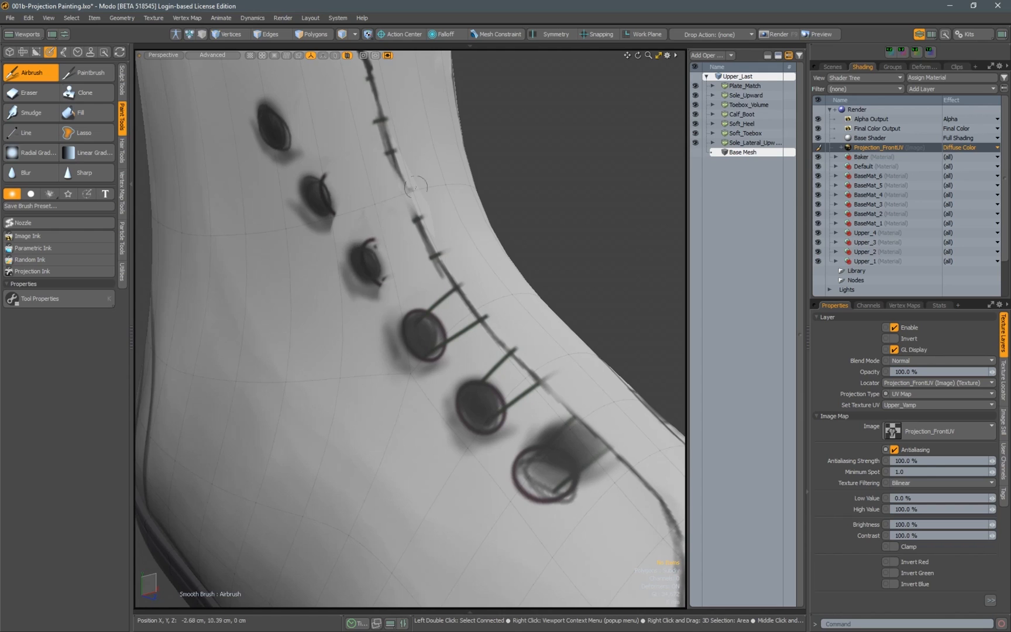
left_click_drag(415, 187, 431, 321, "alt")
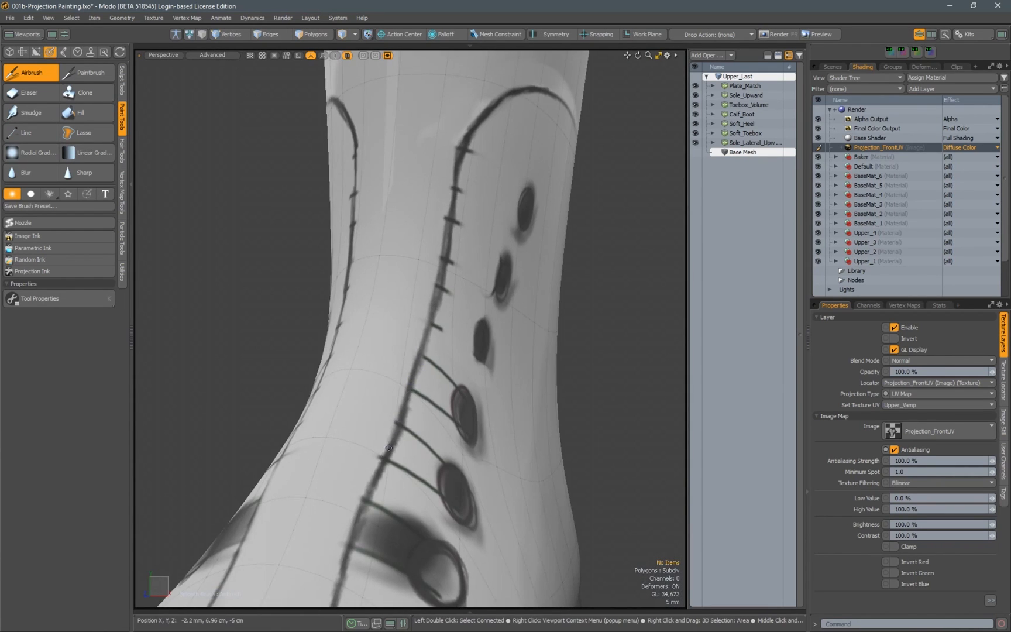
Touch up the toe-cap area and its seam down to the sole with Airbrush strokes
scroll(440, 263, "down", 6)
scroll(422, 365, "up", 3)
mouse_move(441, 263)
left_mouse_down("alt")
mouse_move(406, 403)
mouse_move(383, 406)
left_mouse_up("alt")
left_click_drag(450, 430, 447, 451, "alt")
mouse_move(446, 454)
left_mouse_down()
mouse_move(387, 440)
mouse_move(411, 366)
mouse_move(352, 420)
left_mouse_up()
mouse_move(353, 420)
left_mouse_down("alt")
mouse_move(336, 359)
mouse_move(307, 340)
left_mouse_up("alt")
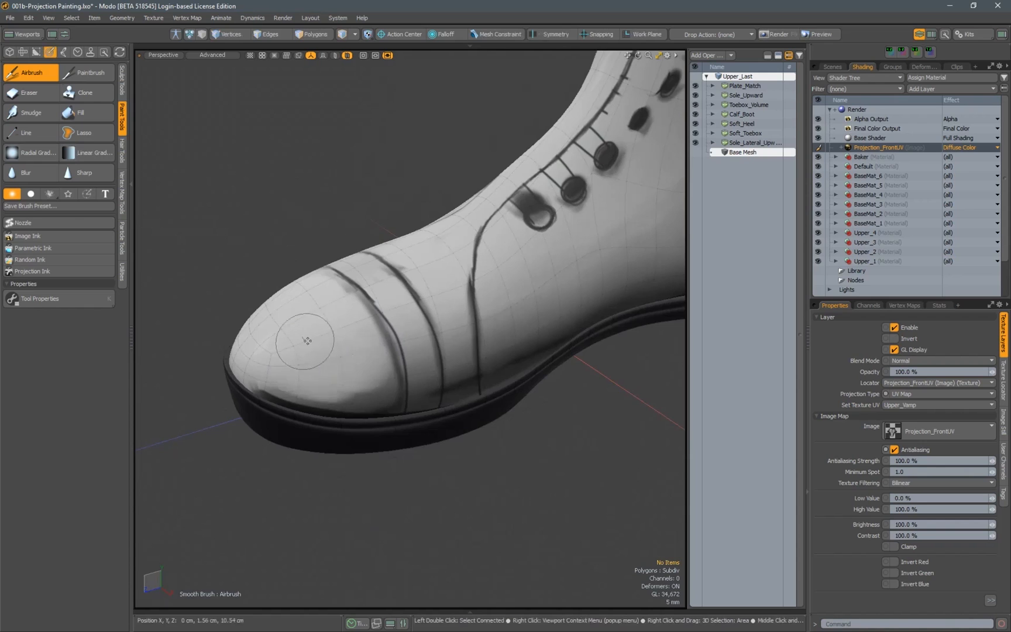
left_click_drag(374, 346, 354, 327, "alt")
scroll(386, 319, "up", 3)
left_click_drag(389, 328, 392, 308, "alt+shift")
left_click_drag(417, 412, 395, 328)
left_click_drag(398, 390, 353, 358, "alt")
left_click_drag(401, 326, 361, 300, "alt")
Shade the vamp just above the sole on the opposite side with the Airbrush, undoing the last stroke and resizing the brush
scroll(361, 300, "down", 5)
left_click_drag(251, 319, 251, 290, "alt")
scroll(456, 336, "up", 5)
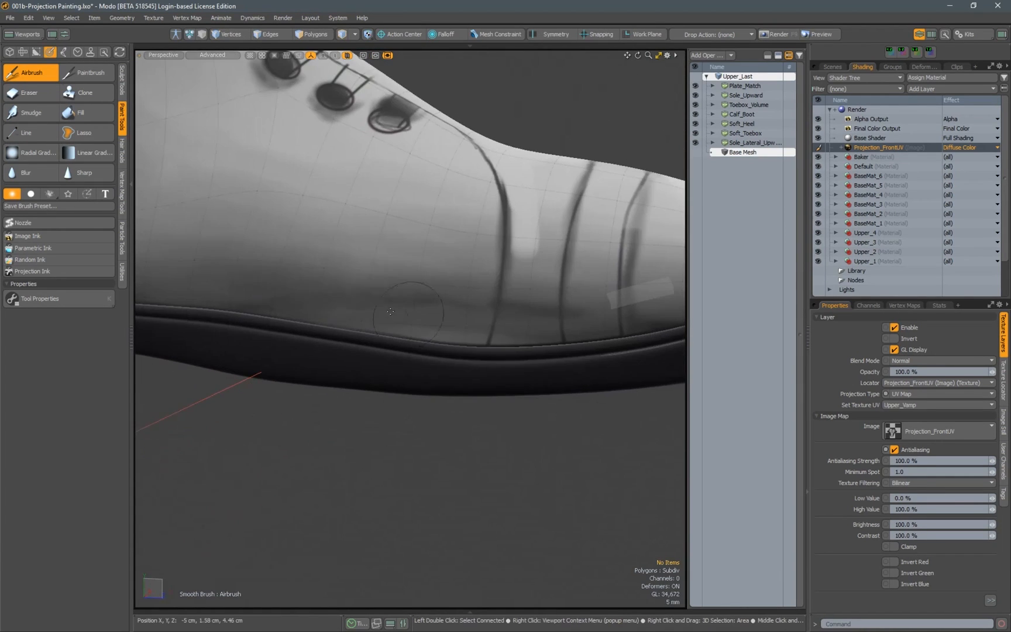
left_click_drag(524, 321, 509, 331)
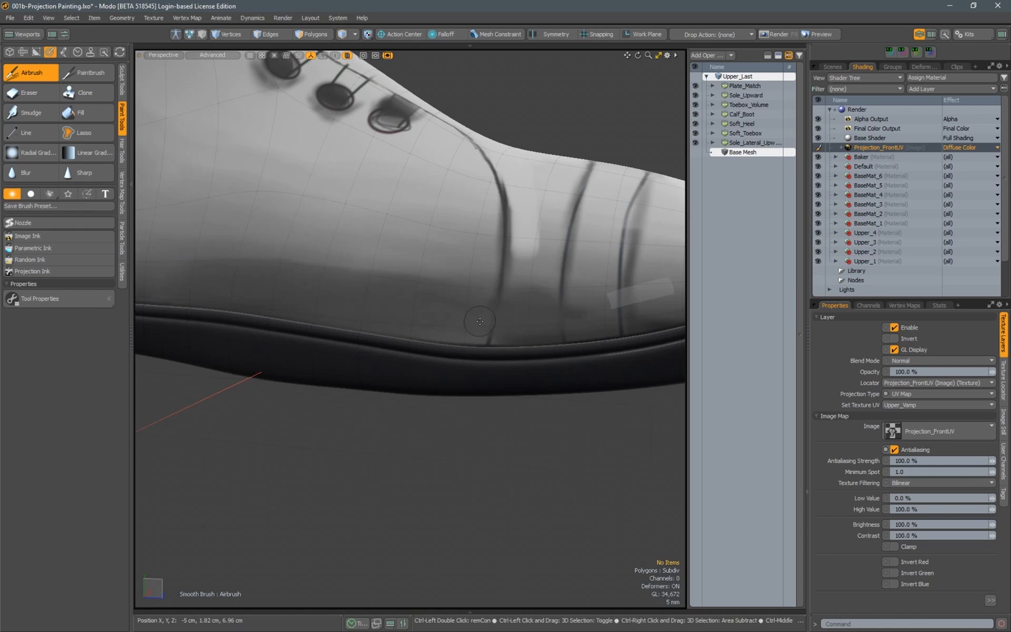
key("ctrl+z")
right_click_drag(438, 310, 393, 338)
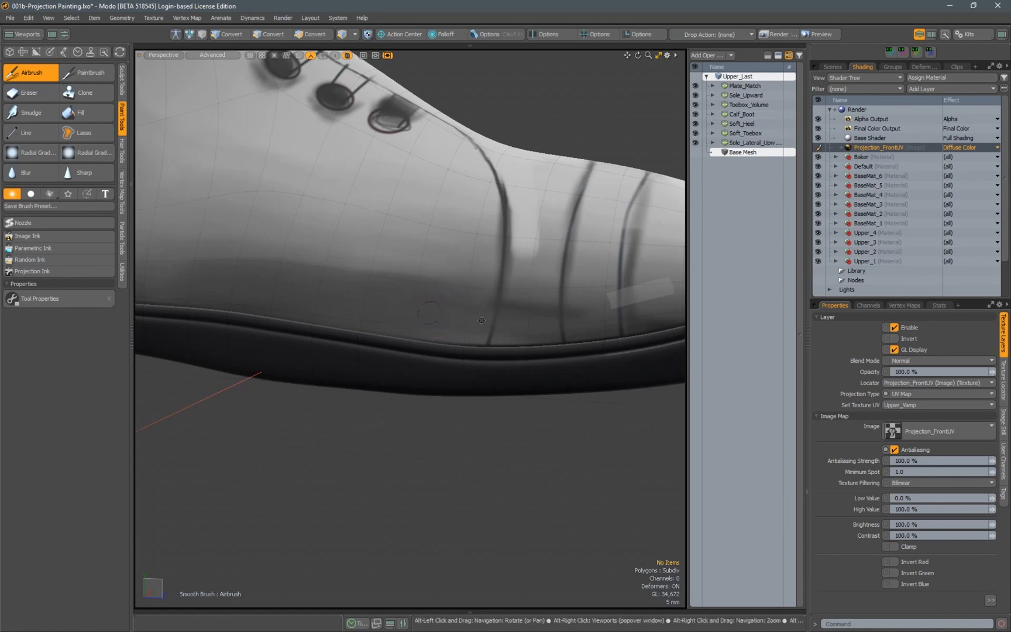
left_click_drag(393, 338, 458, 328, "alt")
mouse_move(499, 300)
left_mouse_down("alt")
mouse_move(462, 331)
mouse_move(468, 316)
mouse_move(361, 320)
mouse_move(411, 333)
mouse_move(374, 319)
mouse_move(454, 282)
mouse_move(491, 295)
mouse_move(488, 310)
mouse_move(518, 301)
left_mouse_up("alt")
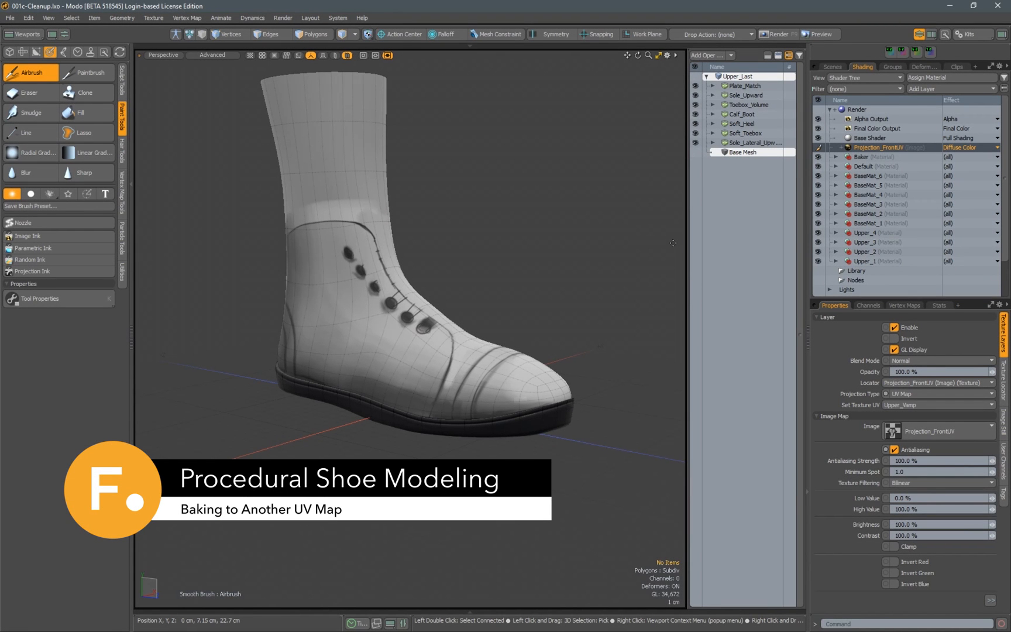
Open the Upper_Vamp UV map from the vertex maps list in a floating UV Editor
left_click_drag(471, 289, 455, 290, "alt")
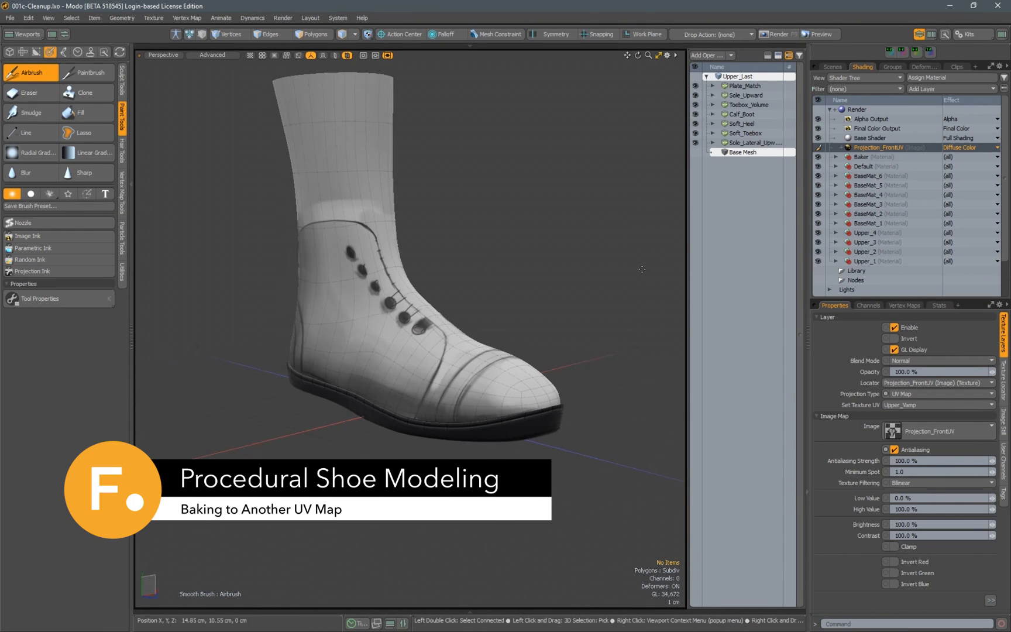
left_click(913, 306)
left_click(816, 336)
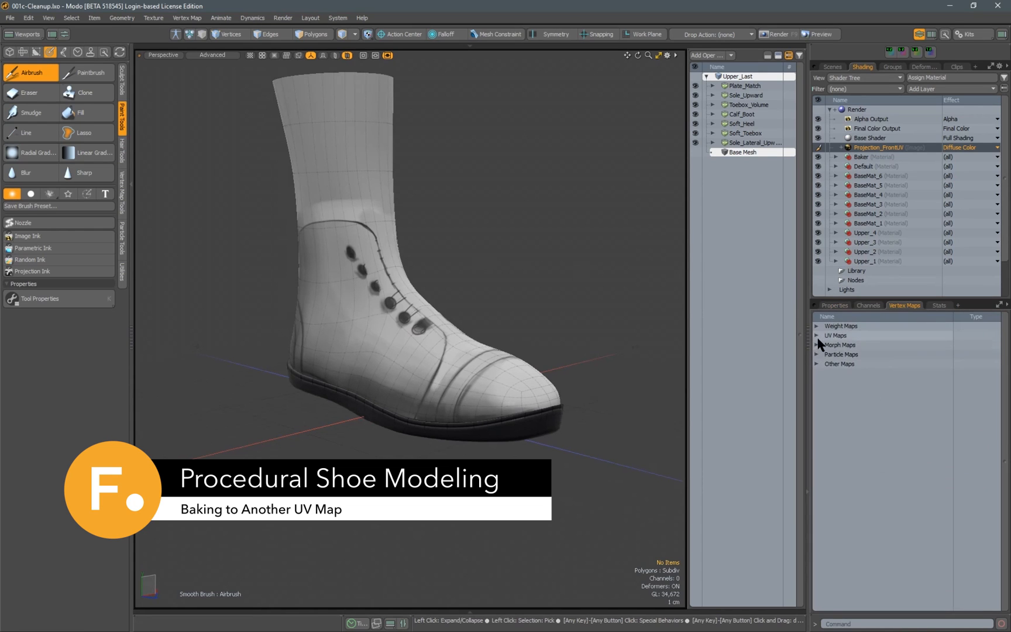
left_click(846, 354)
double_click(847, 354)
left_click_drag(564, 311, 426, 192)
Open the Projection_FrontUV image in the Image Viewer and place it beside the UV Editor, clear of the boot
double_click(892, 148)
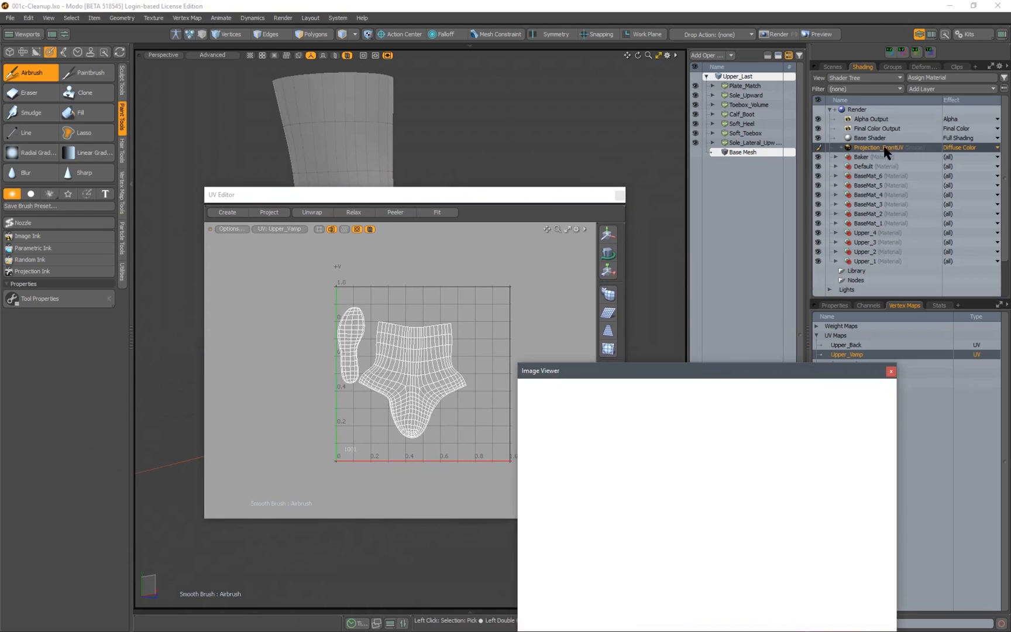
left_click_drag(642, 372, 667, 220)
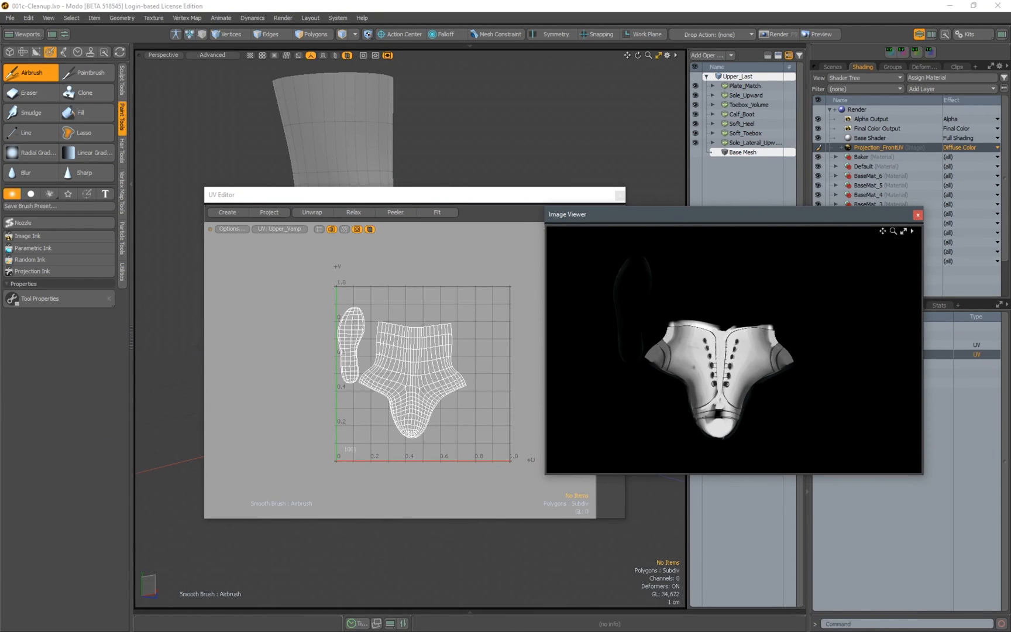
left_click_drag(753, 219, 724, 302)
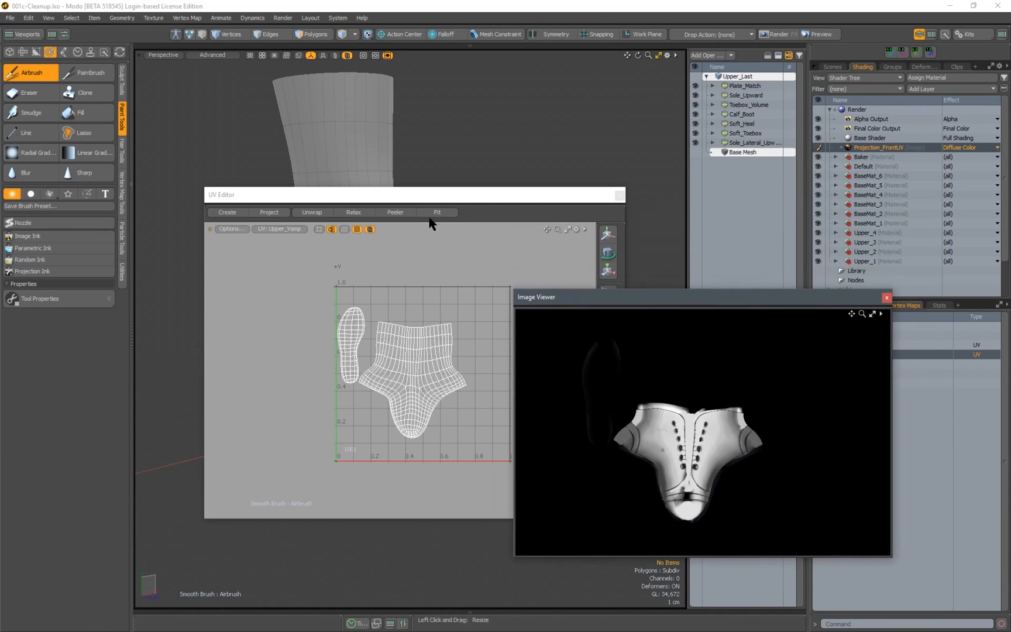
left_click_drag(413, 199, 208, 322)
Examine the painted lines and shading around the boot's heel and back collar against the Upper_Vamp layout and image
left_click_drag(411, 244, 431, 274, "alt")
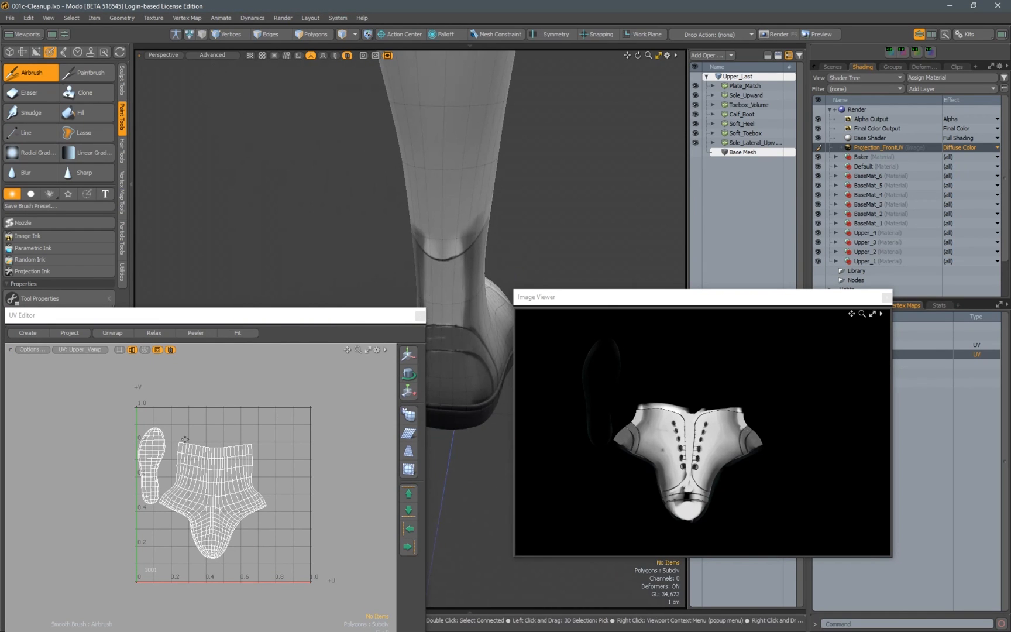
scroll(489, 207, "up", 3)
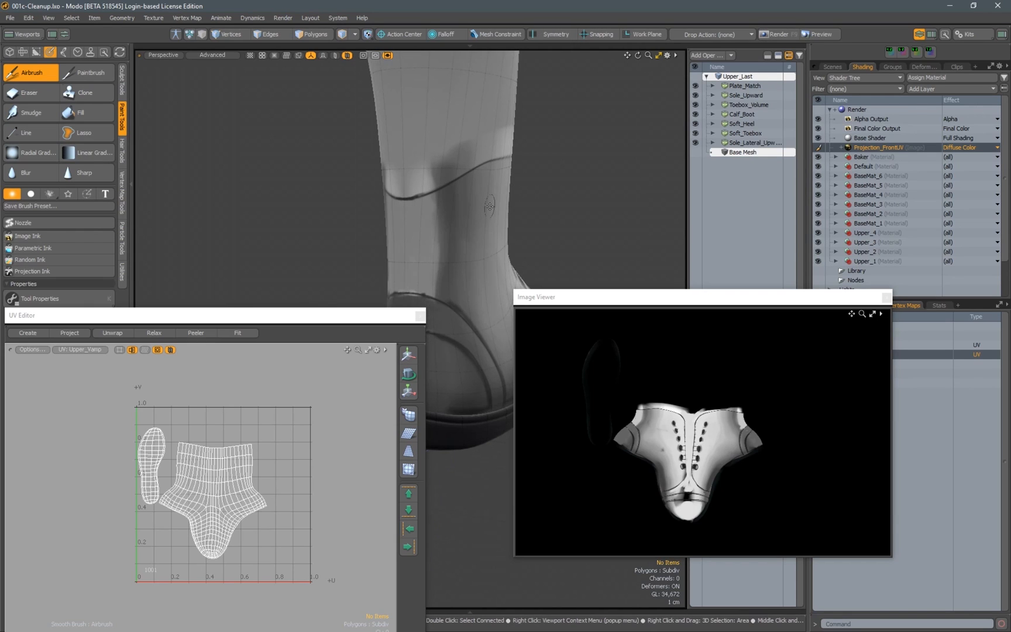
left_click_drag(479, 218, 407, 253, "alt")
right_click_drag(407, 253, 387, 250, "alt")
left_click_drag(410, 241, 382, 258, "alt")
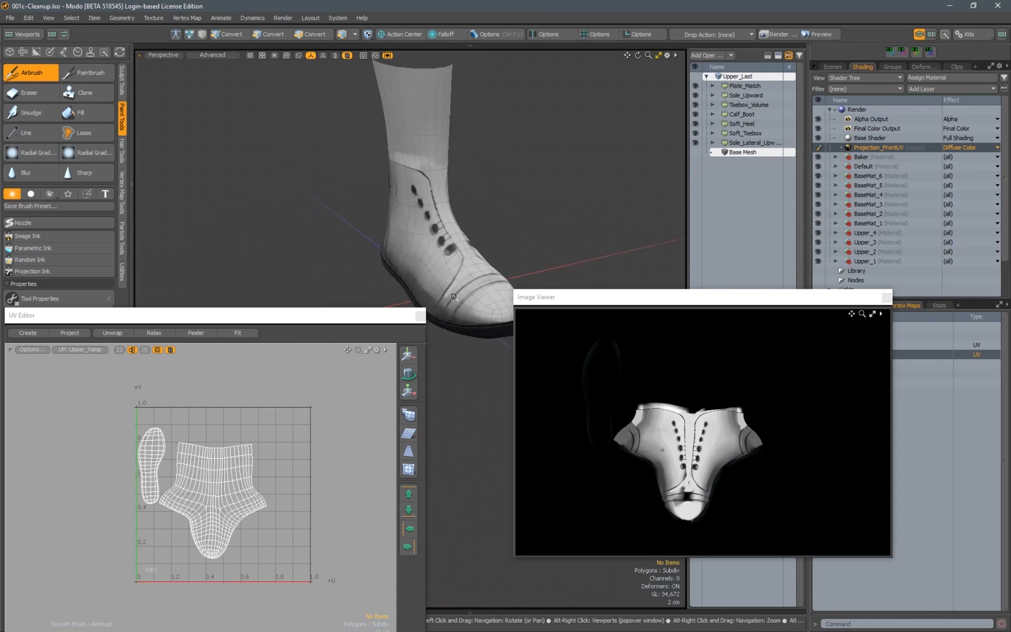
scroll(430, 258, "up", 3)
left_click_drag(445, 261, 430, 181, "alt")
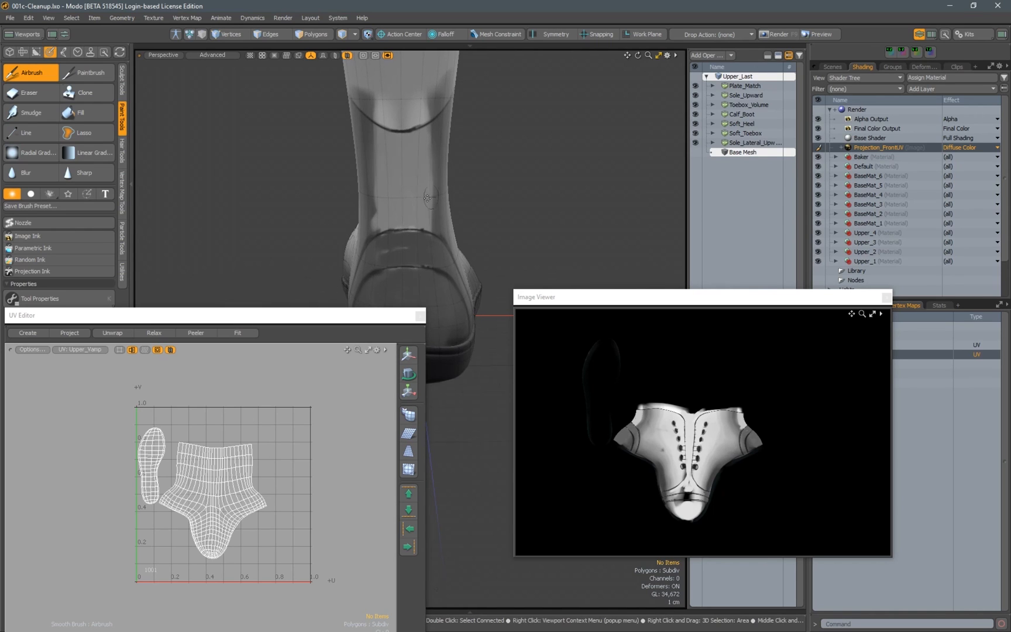
left_click_drag(394, 206, 372, 163, "alt")
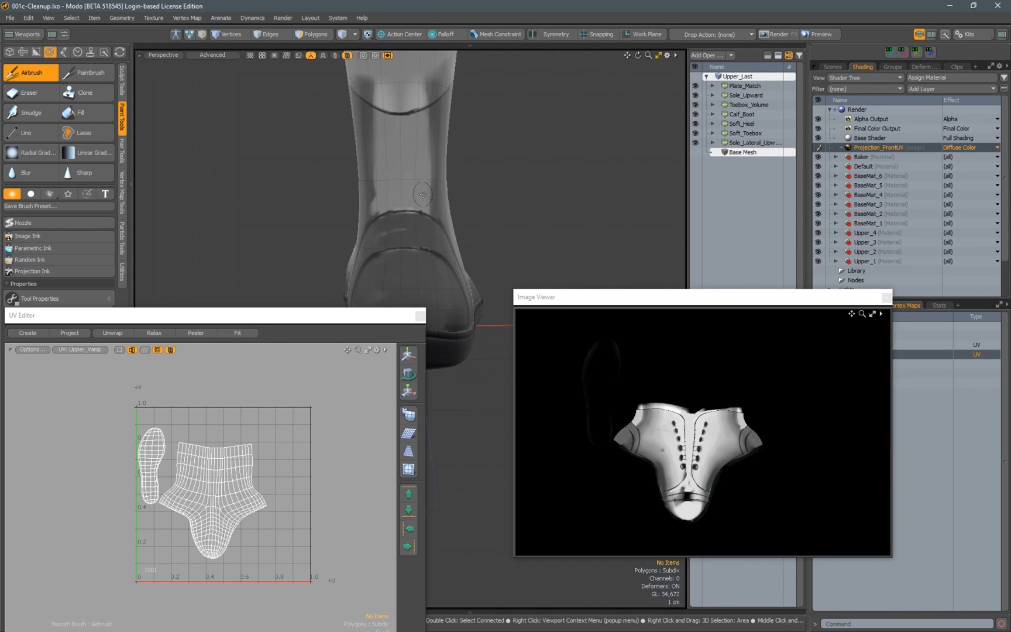
left_click_drag(422, 194, 375, 223, "alt")
Close the Image Viewer and display the Upper_Back UV map in the UV Editor
left_click_drag(832, 303, 797, 293)
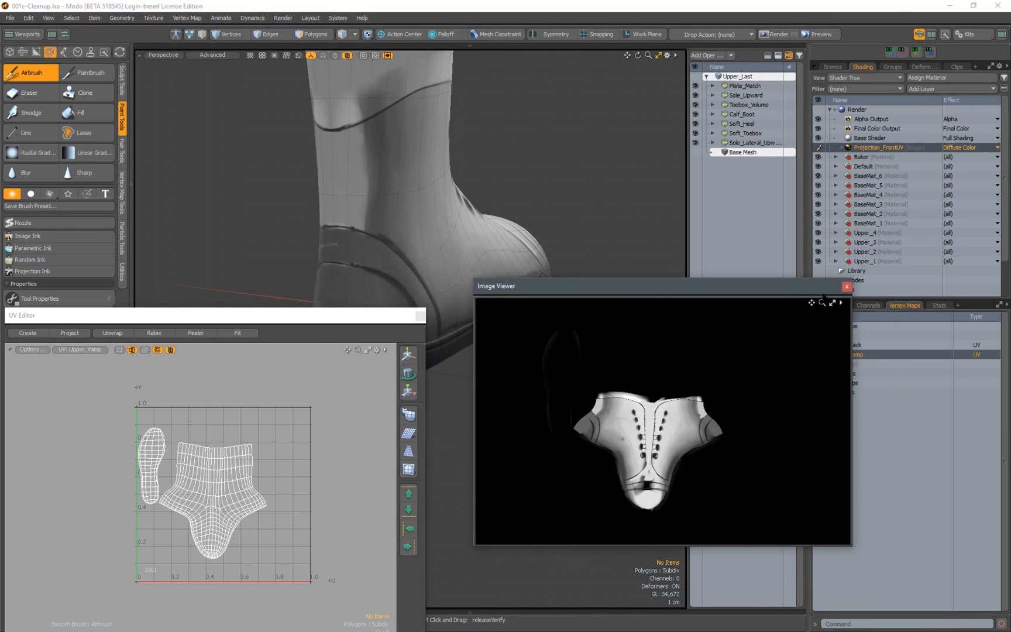
left_click(841, 293)
left_click(361, 323)
left_click_drag(361, 324, 514, 187)
left_click(846, 346)
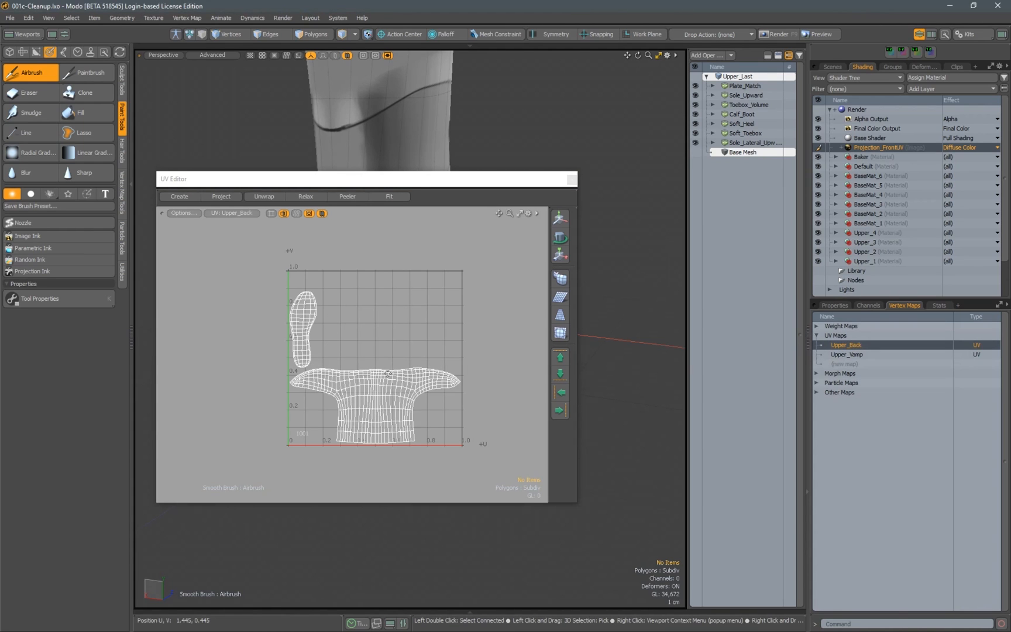
left_click_drag(472, 127, 386, 131, "alt")
scroll(468, 130, "down", 3)
left_click_drag(480, 161, 517, 116, "alt")
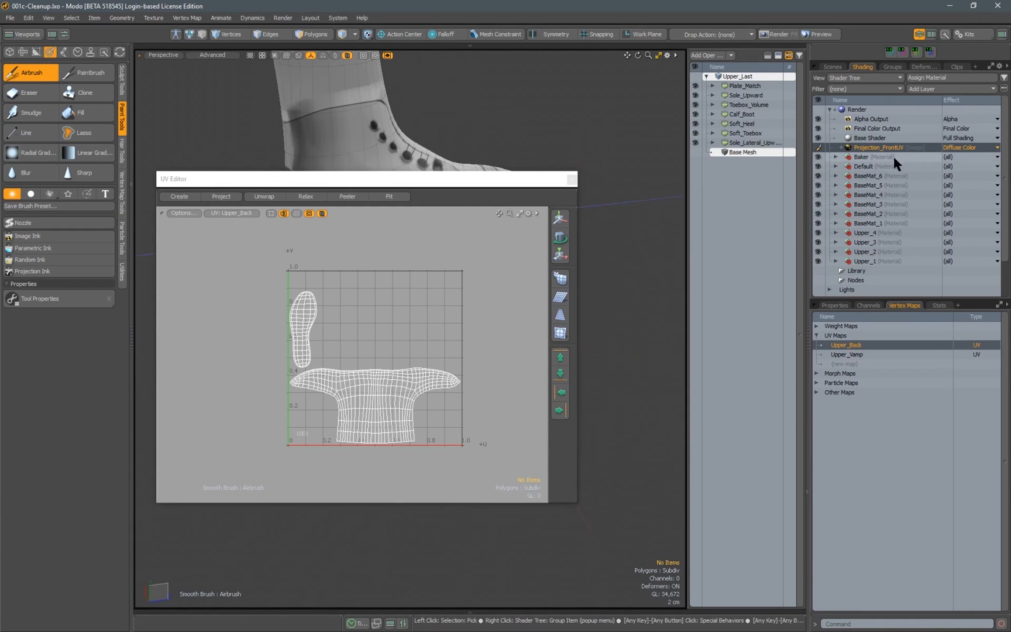
Add a new 2048 x 2048 RGBA image map layer to the shader tree, saved as Projection_BackUV.tga
left_click(927, 89)
mouse_move(913, 159)
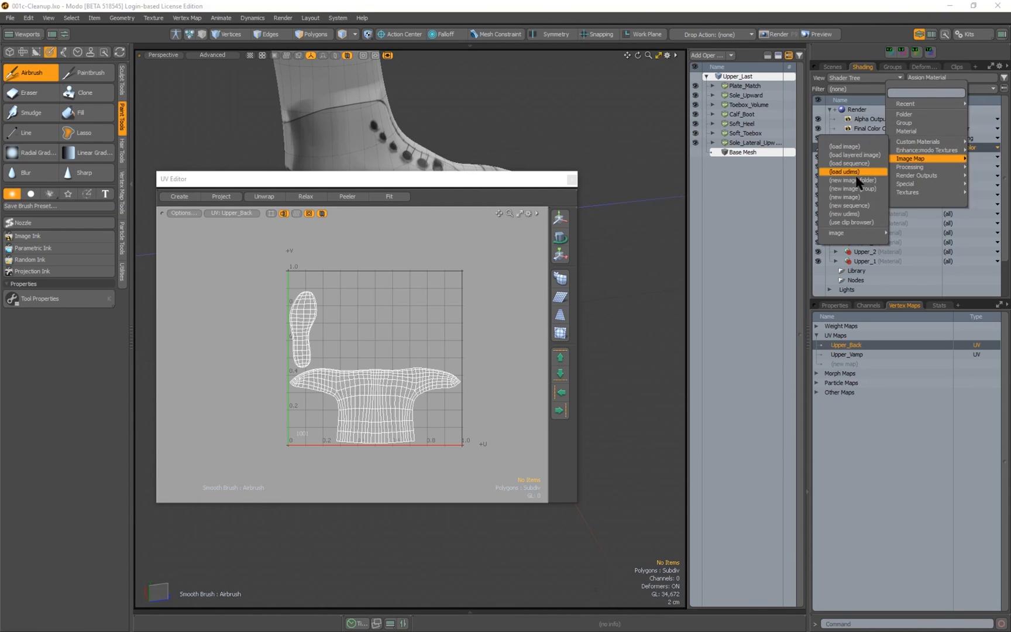
left_click(851, 198)
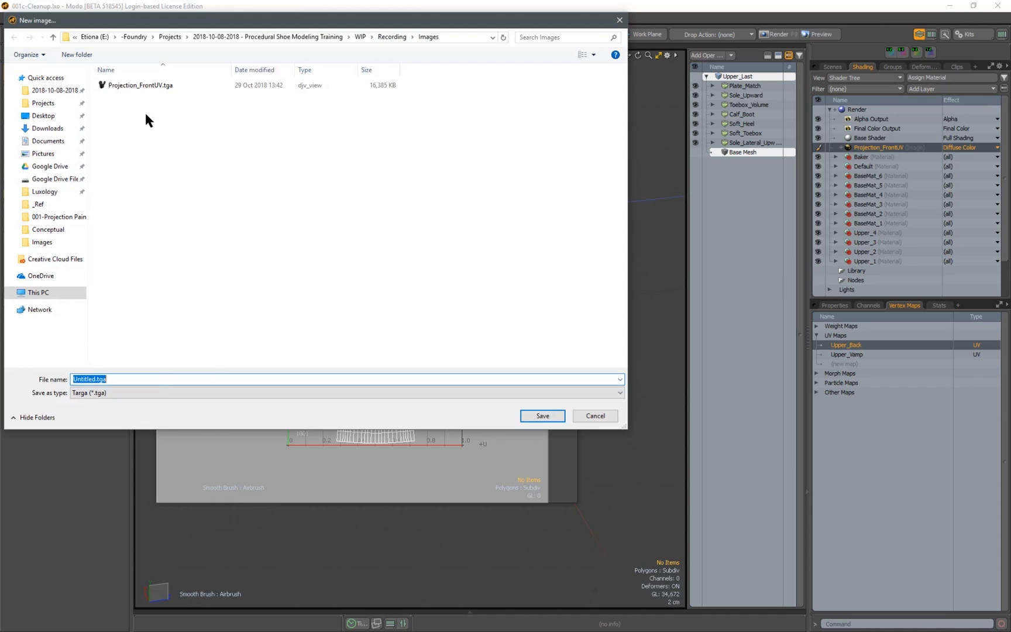
left_click(142, 86)
key("Tab")
key("Right")
key("Left")
key("Left")
key("Left")
key("Left")
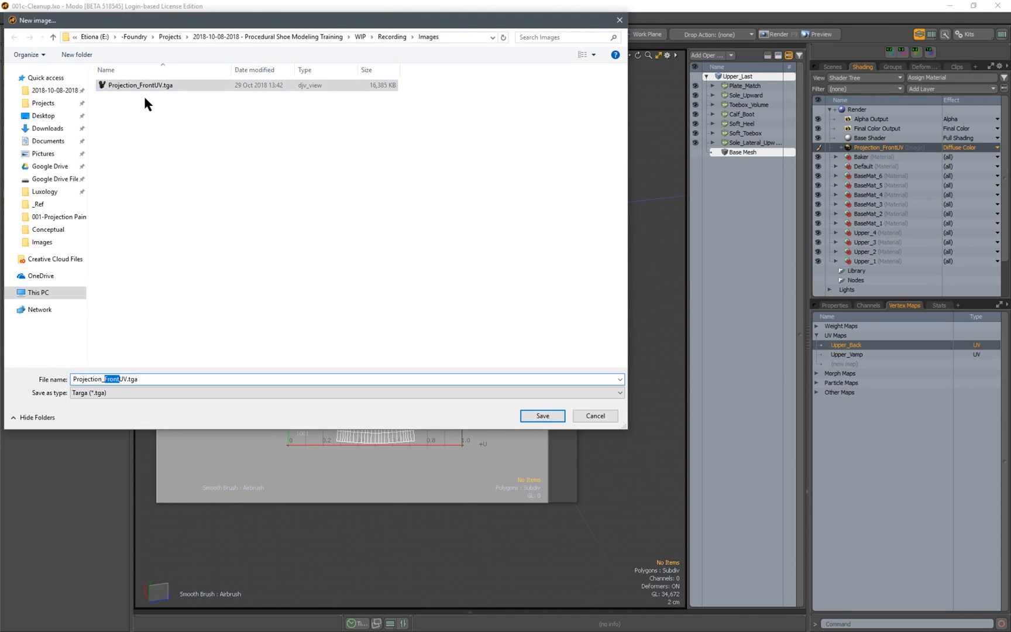
type("Back")
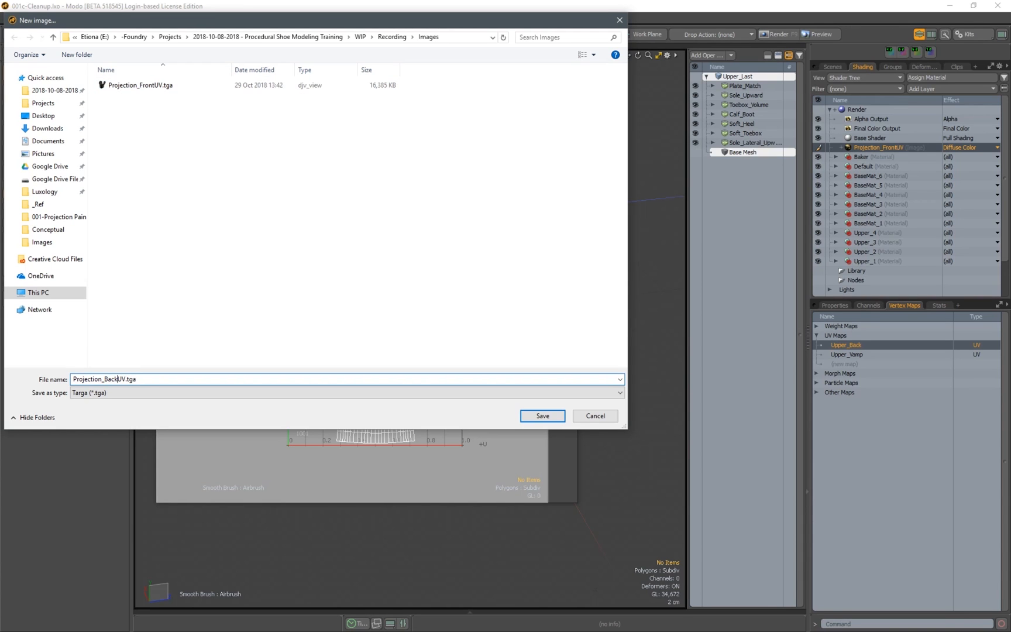
left_click(543, 415)
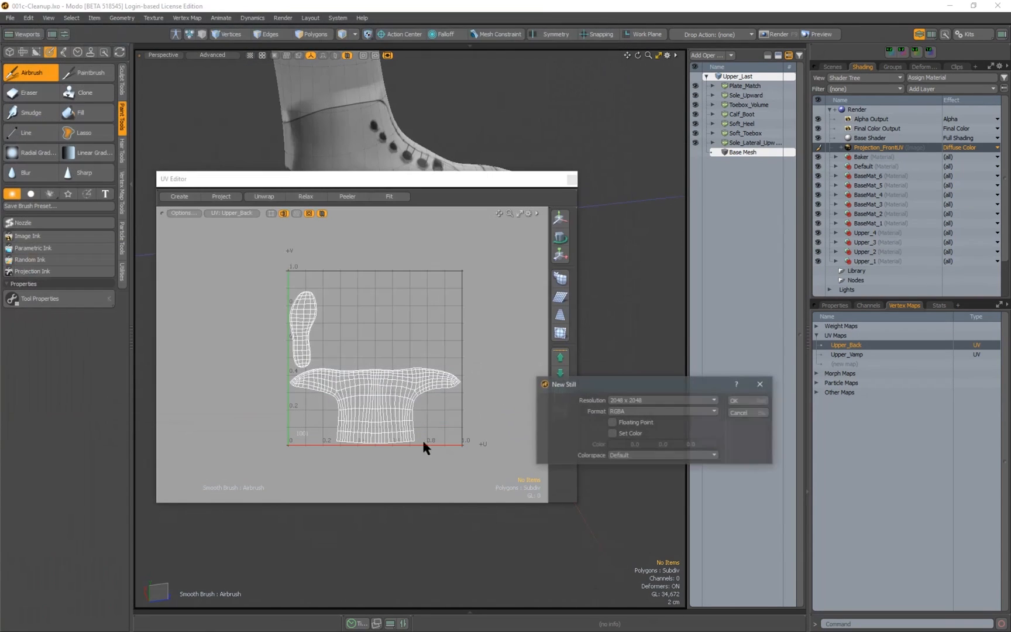
left_click(735, 400)
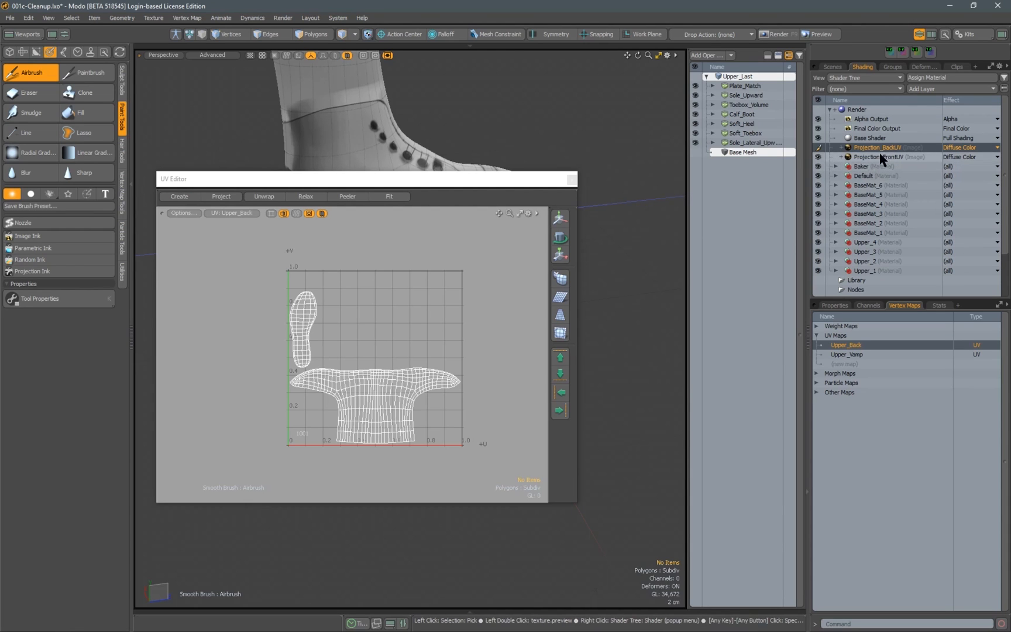
Close the UV Editor, drop the Airbrush and select all connected polygons of the upper last
left_click(571, 179)
left_click_drag(468, 199, 357, 273, "alt")
key("space")
mouse_move(405, 235)
left_mouse_down("alt")
mouse_move(382, 248)
mouse_move(369, 210)
mouse_move(394, 135)
left_mouse_up("alt")
key("2")
key("3")
double_click(383, 186)
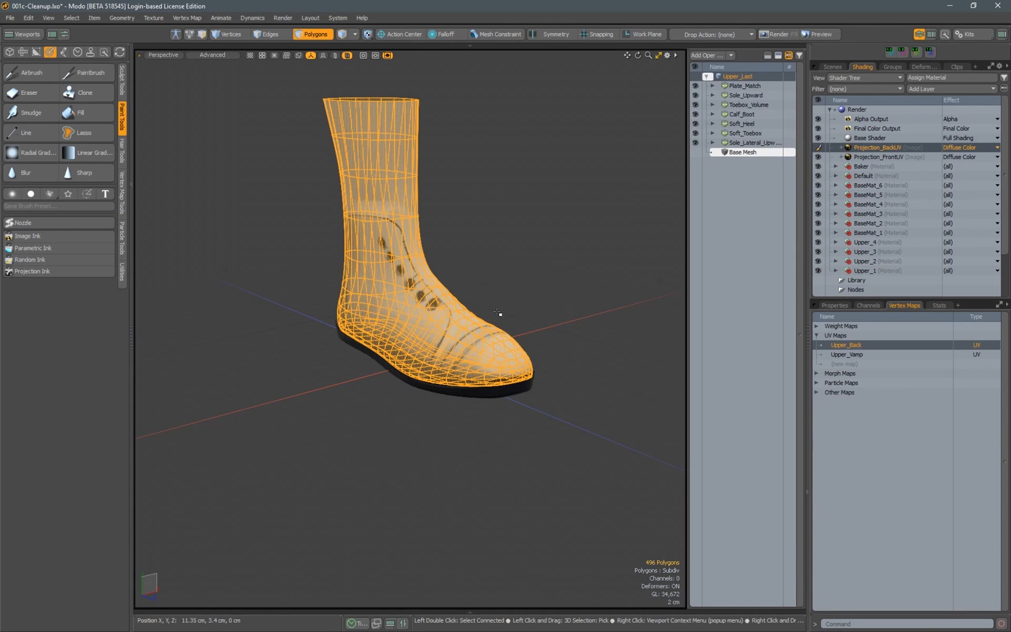
Assign the selected polygons of the upper last to a new selection set named Upper_Last_SS
left_click_drag(473, 337, 472, 332, "alt")
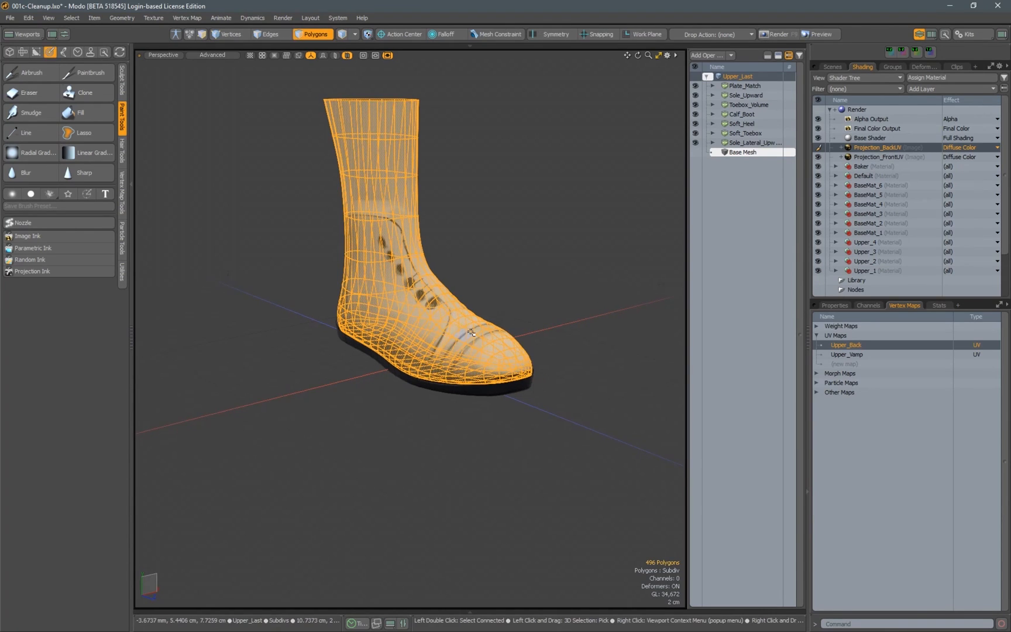
right_click(507, 268)
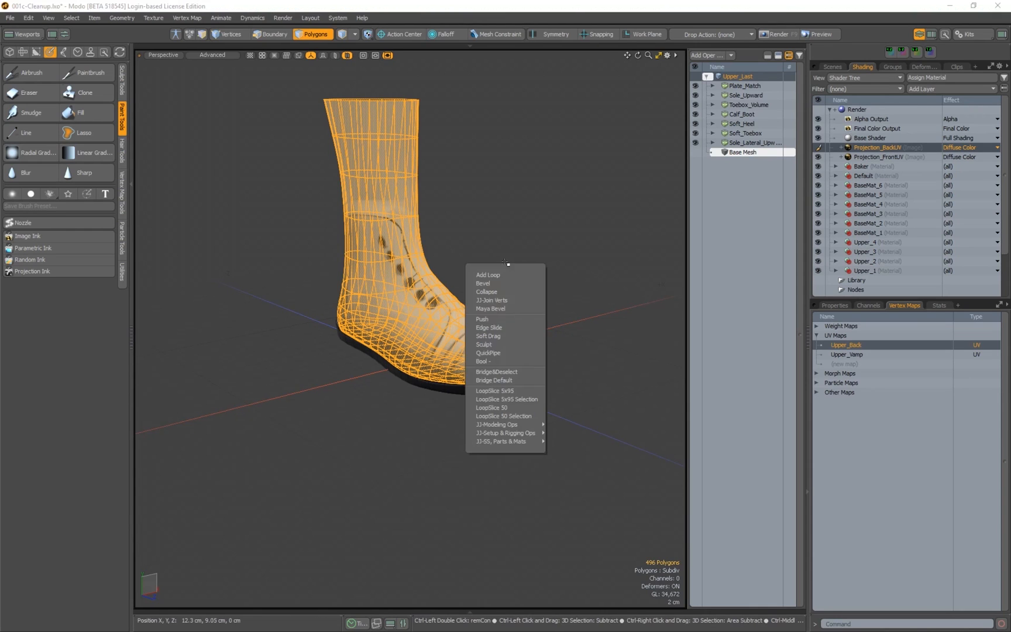
mouse_move(501, 436)
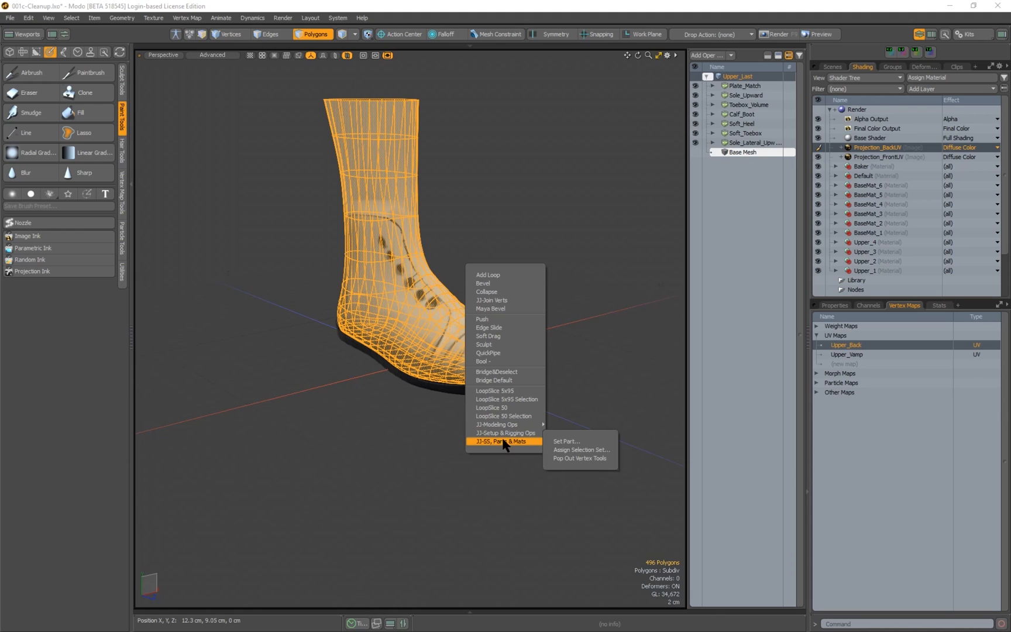
left_click(570, 449)
left_click(668, 416)
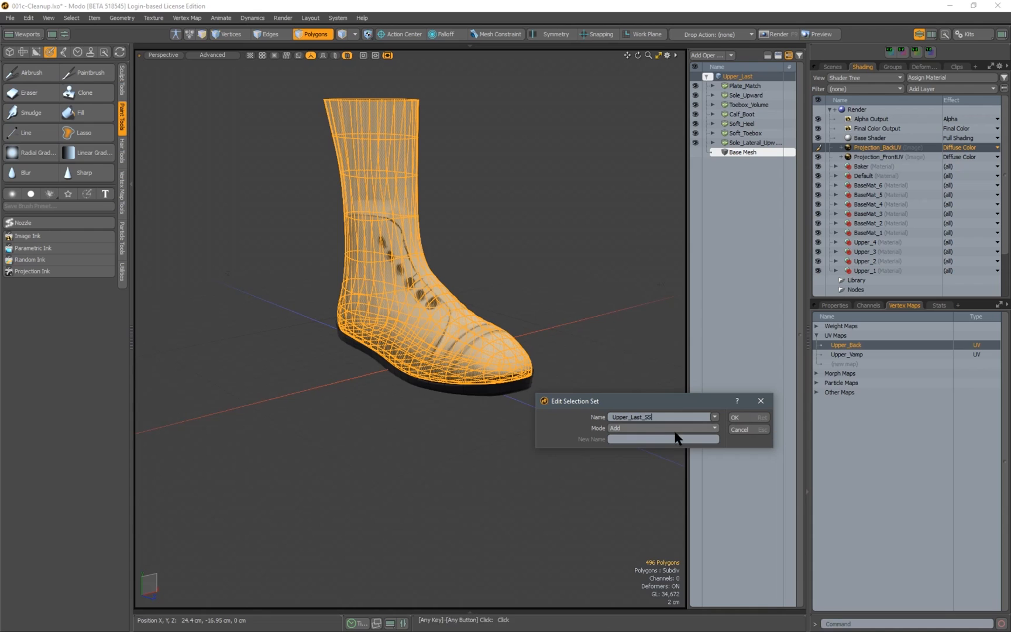
left_click(739, 416)
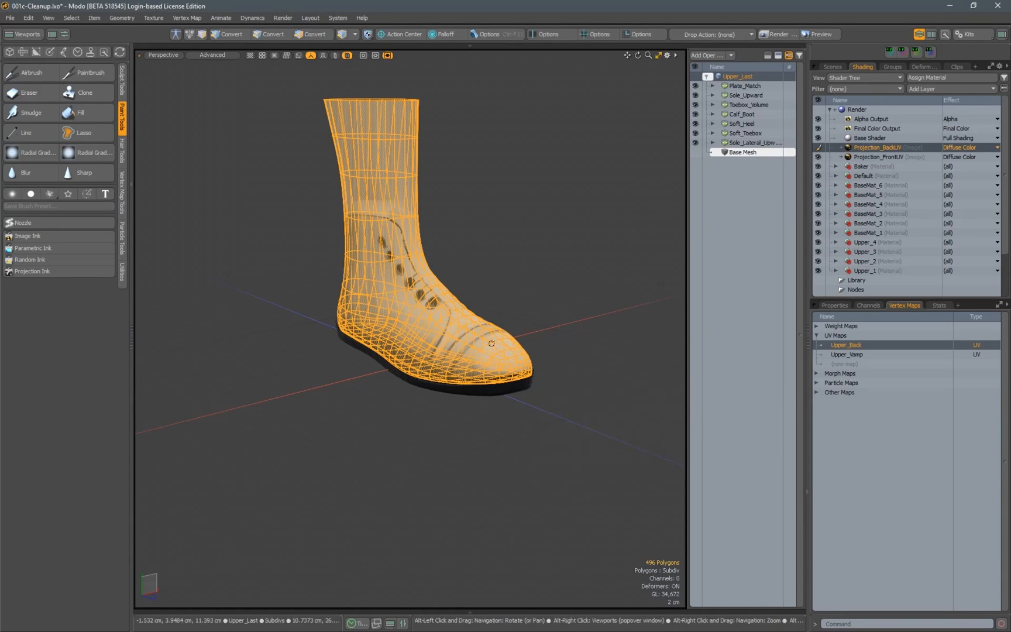
Change the Baker material group's polygon tag type to Selection Set and its polygon tag to Upper_Last_SS
left_click(860, 168)
left_click(836, 166)
scroll(975, 175, "down", 3)
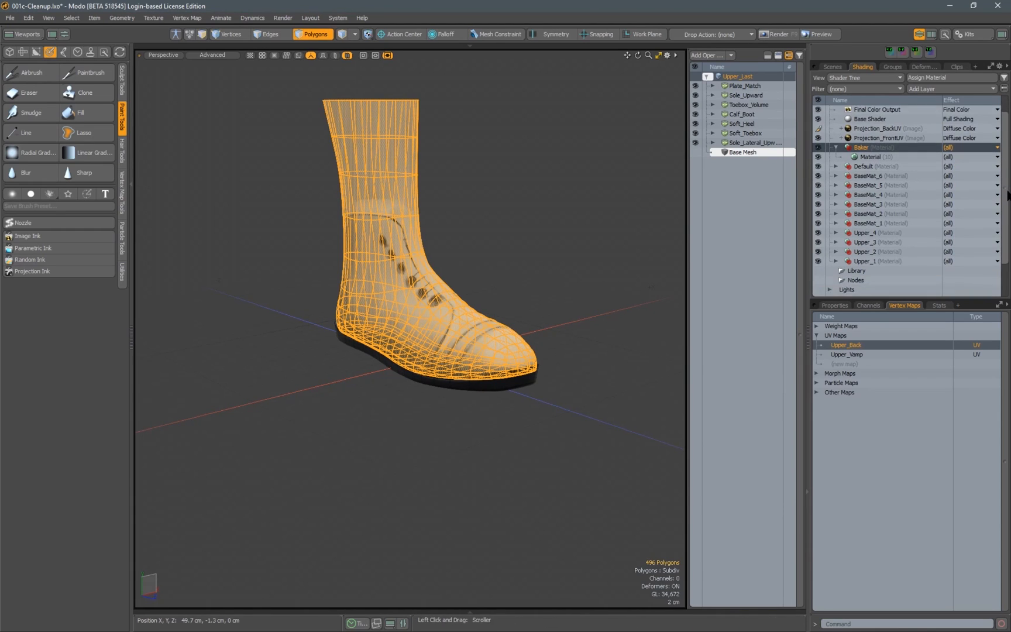
left_click(834, 305)
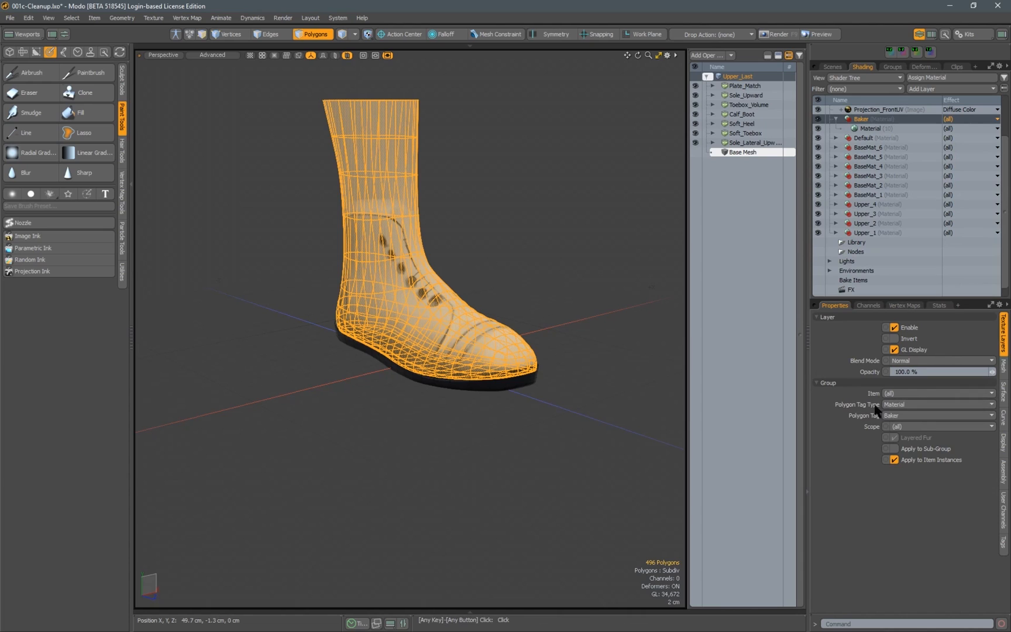
left_click(903, 405)
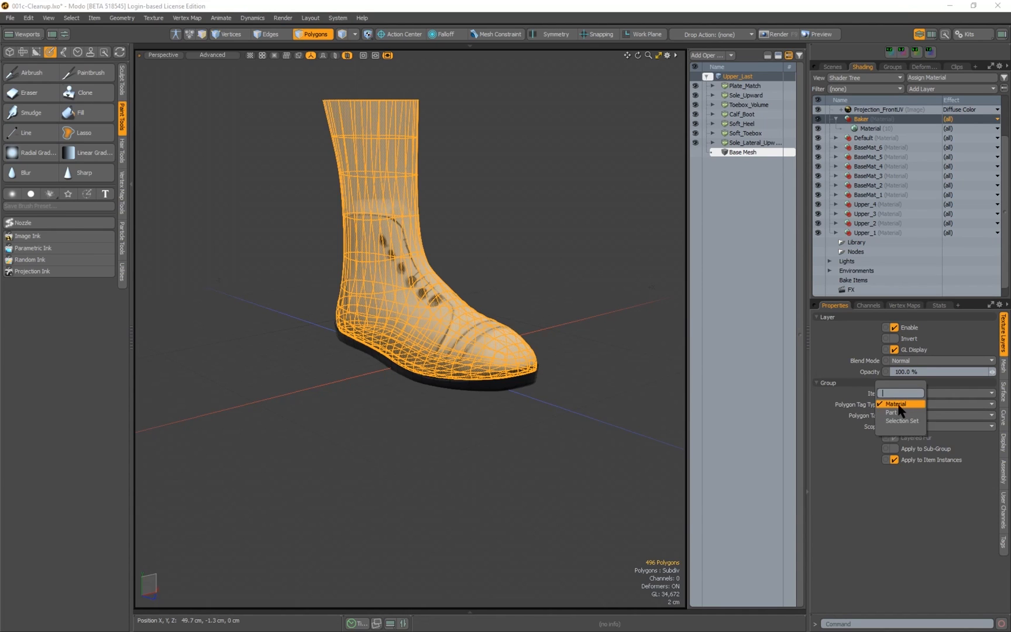
left_click(901, 421)
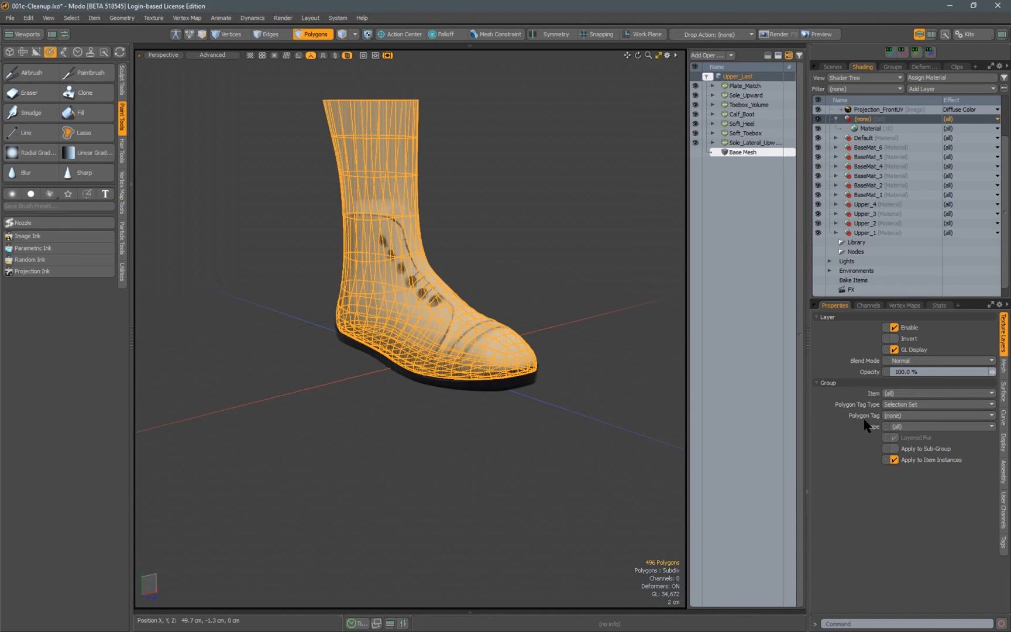
left_click(905, 417)
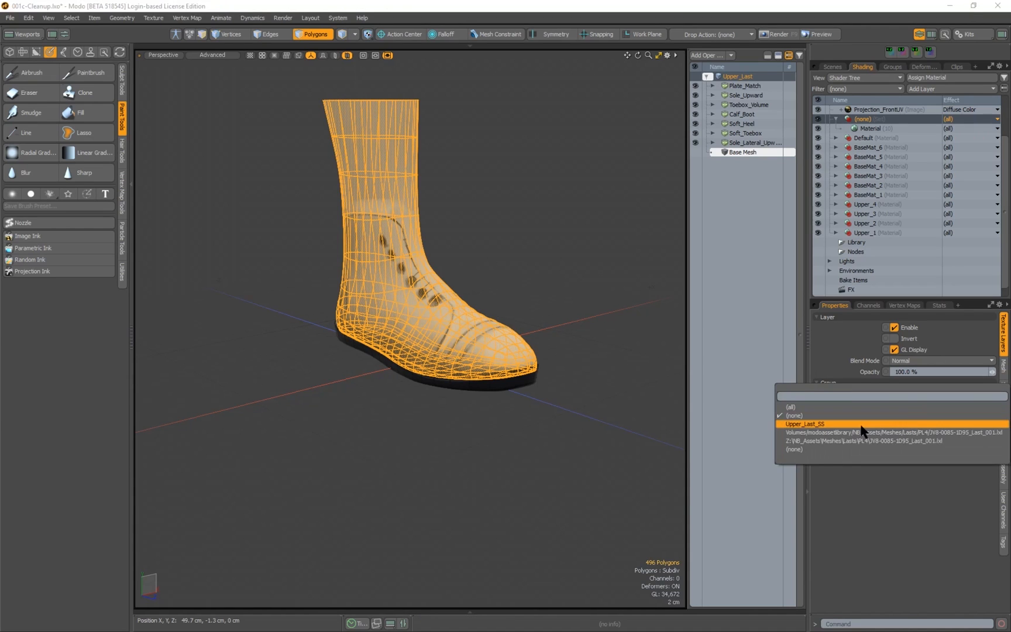
left_click(797, 424)
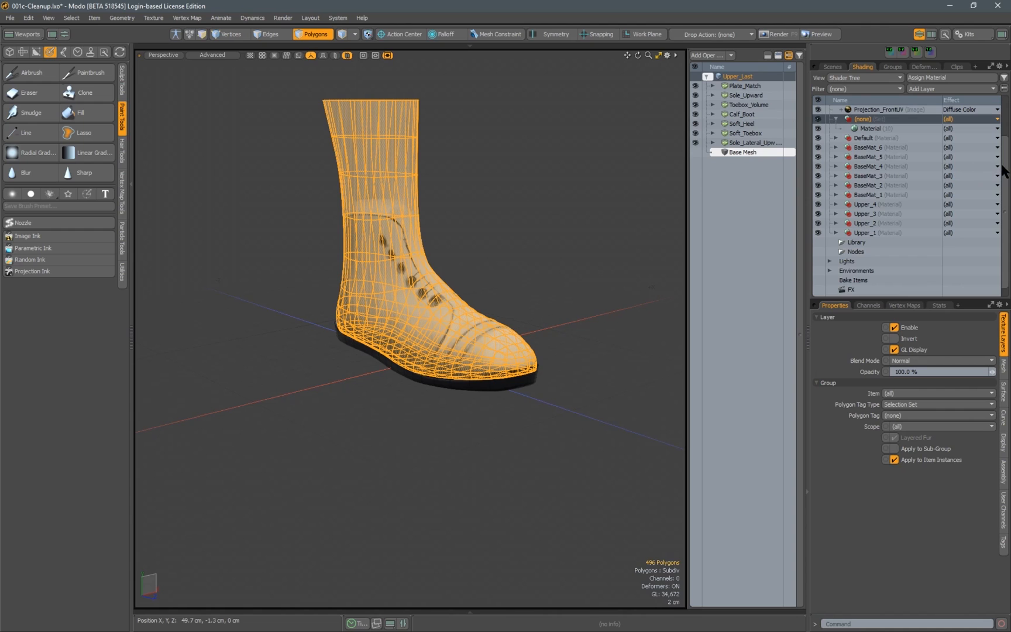
scroll(831, 143, "up", 2)
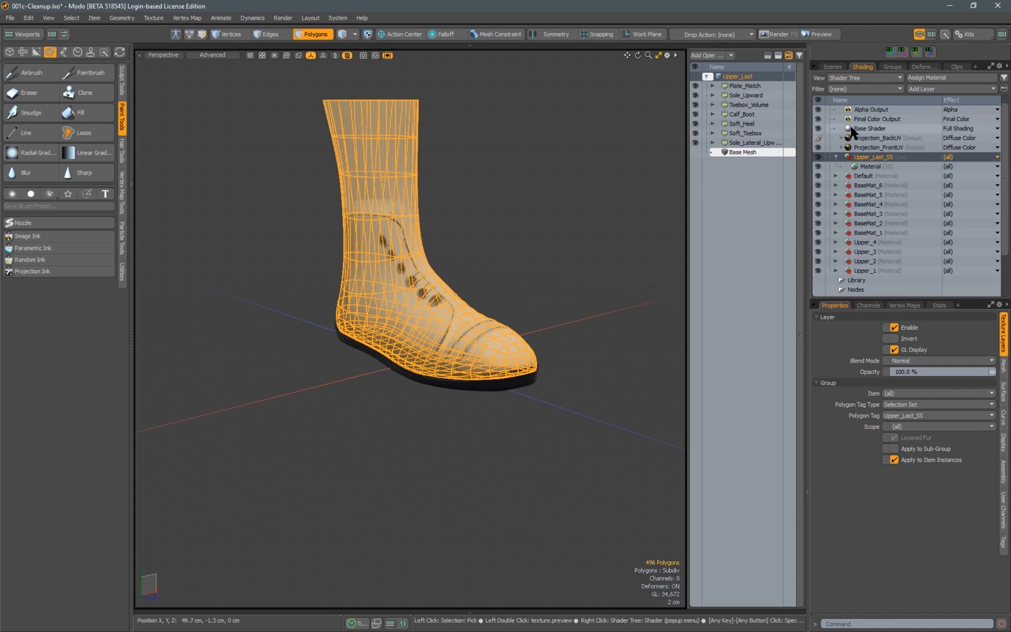
left_click(923, 88)
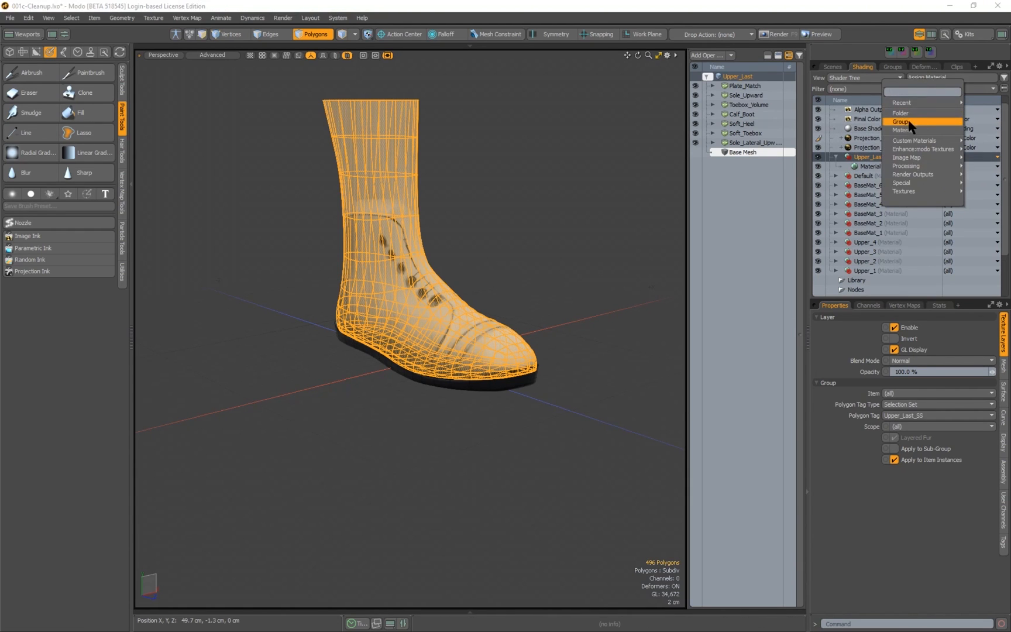
left_click(863, 53)
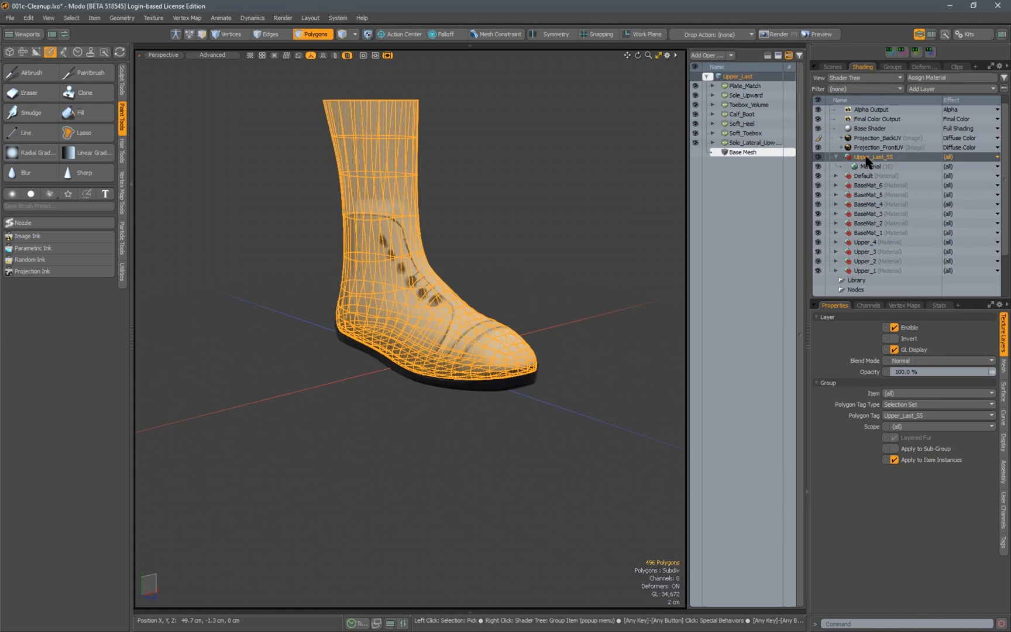
Deselect the polygons and move the Projection_BackUV and Projection_FrontUV image layers into the Upper_Last_SS group
left_click_drag(346, 206, 309, 221, "alt")
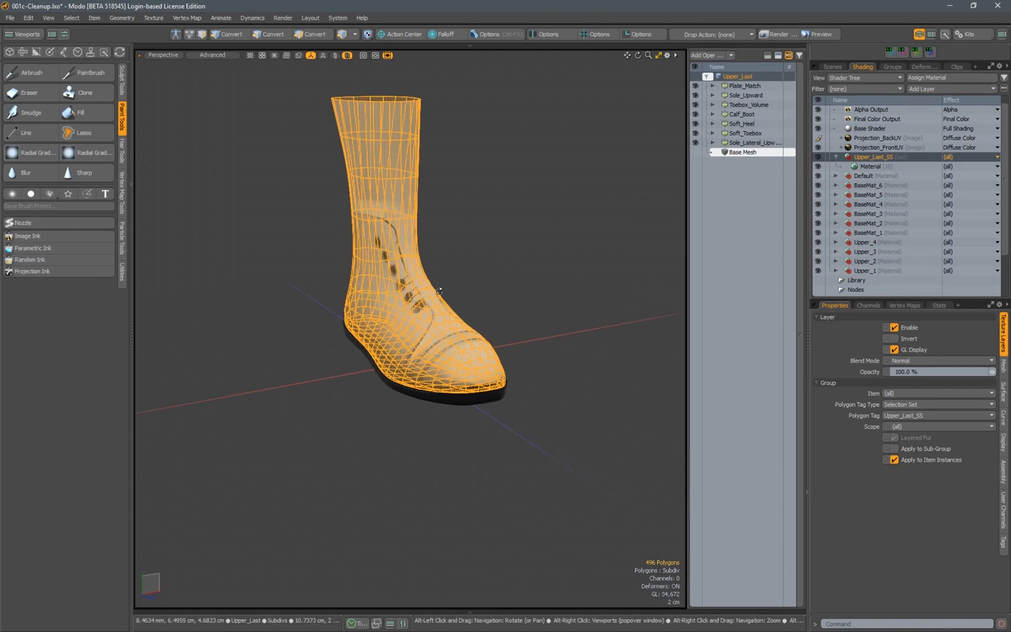
left_click(308, 221)
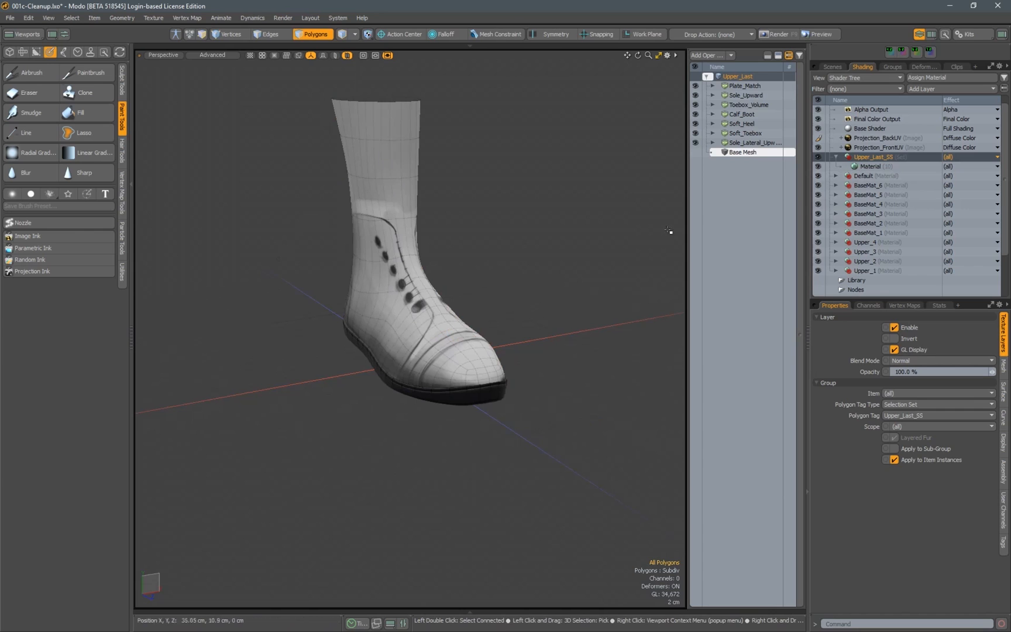
left_click(870, 147)
left_click(866, 138, "shift")
left_click_drag(867, 140, 870, 158)
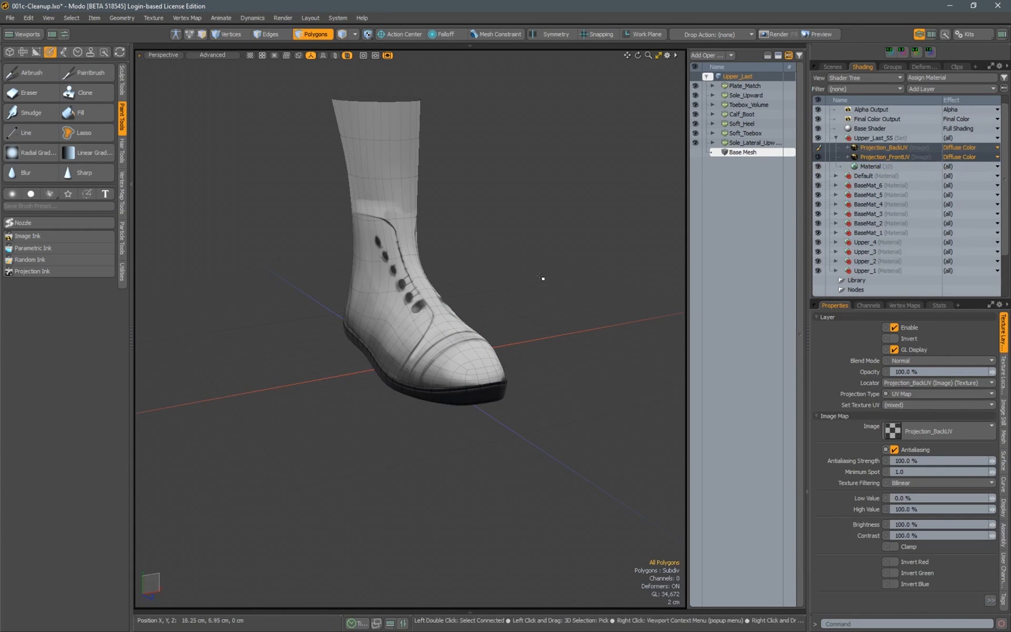
left_click_drag(541, 277, 554, 274, "alt")
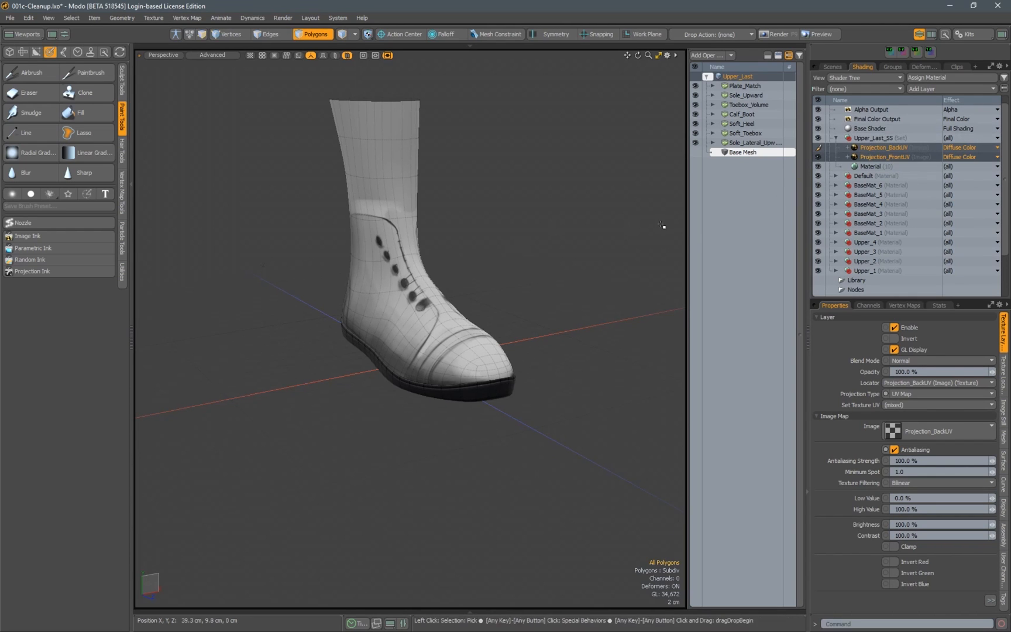
Keep Upper_Back as the texture UV of the Projection_BackUV layer and check the UV assignment of Projection_FrontUV
left_click(890, 148)
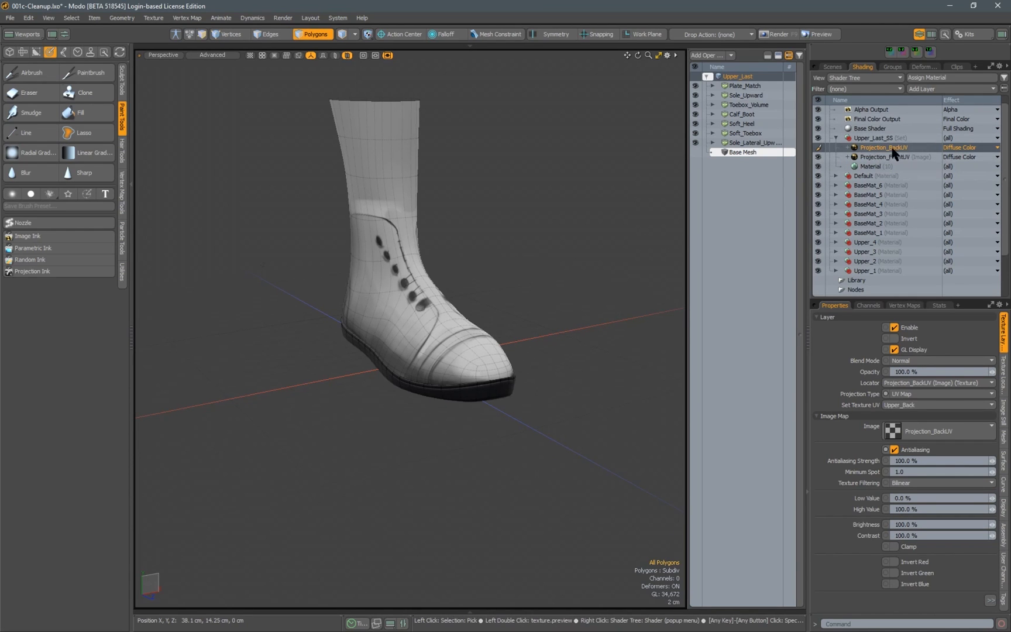
left_click(907, 408)
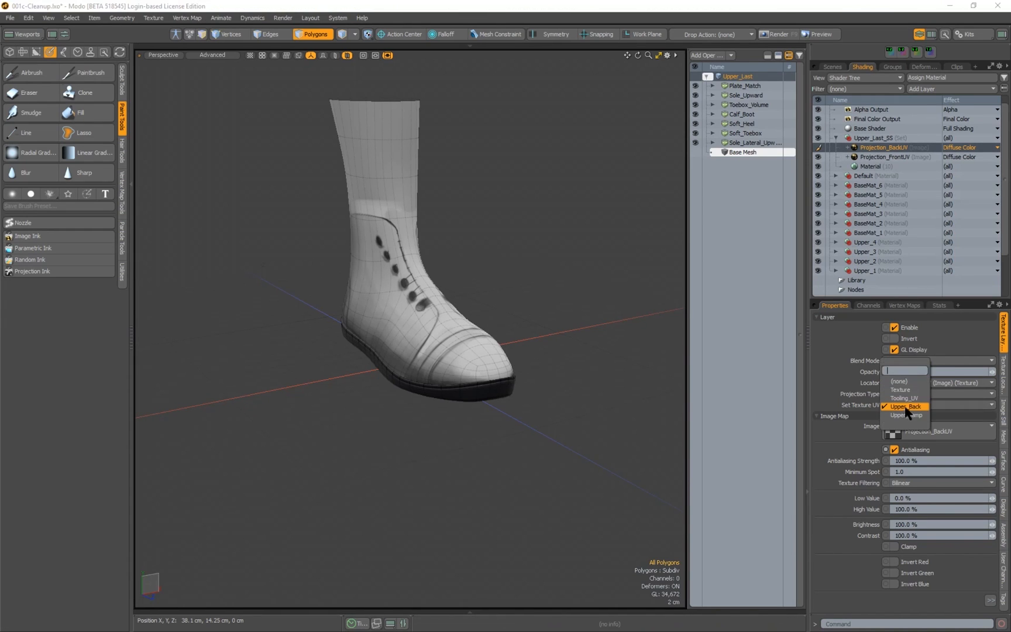
left_click(906, 408)
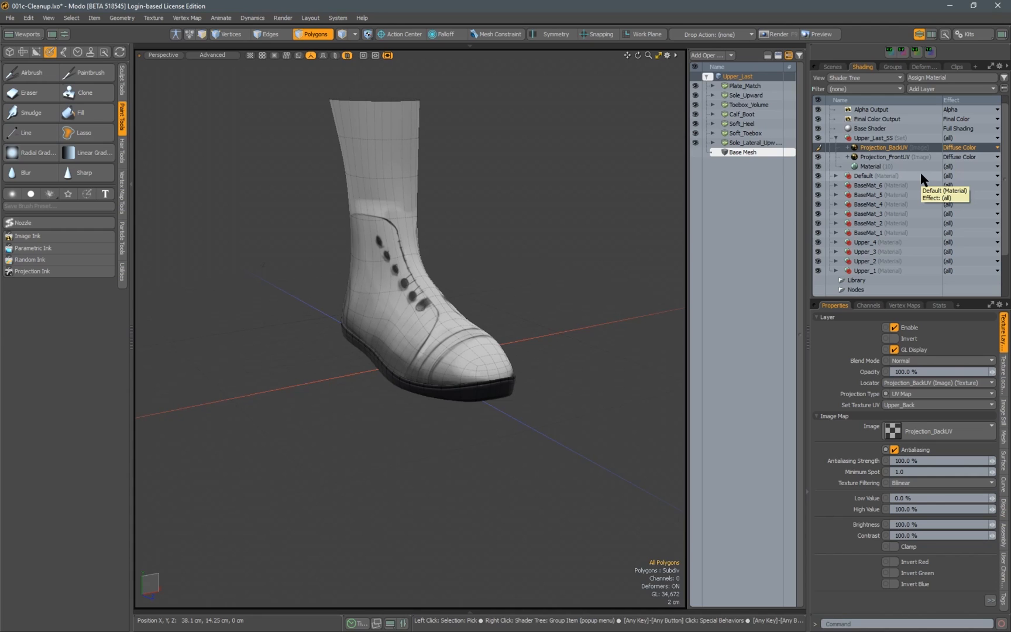
left_click_drag(884, 157, 877, 158)
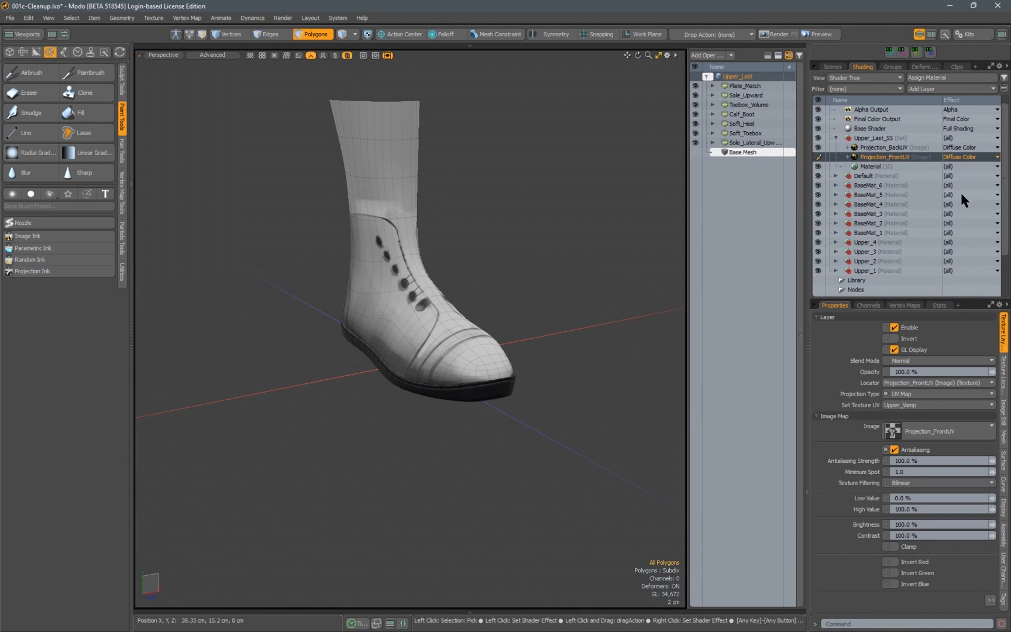
Bake the Projection_BackUV image layer with Bake to Texture
left_click(887, 148)
right_click(886, 147)
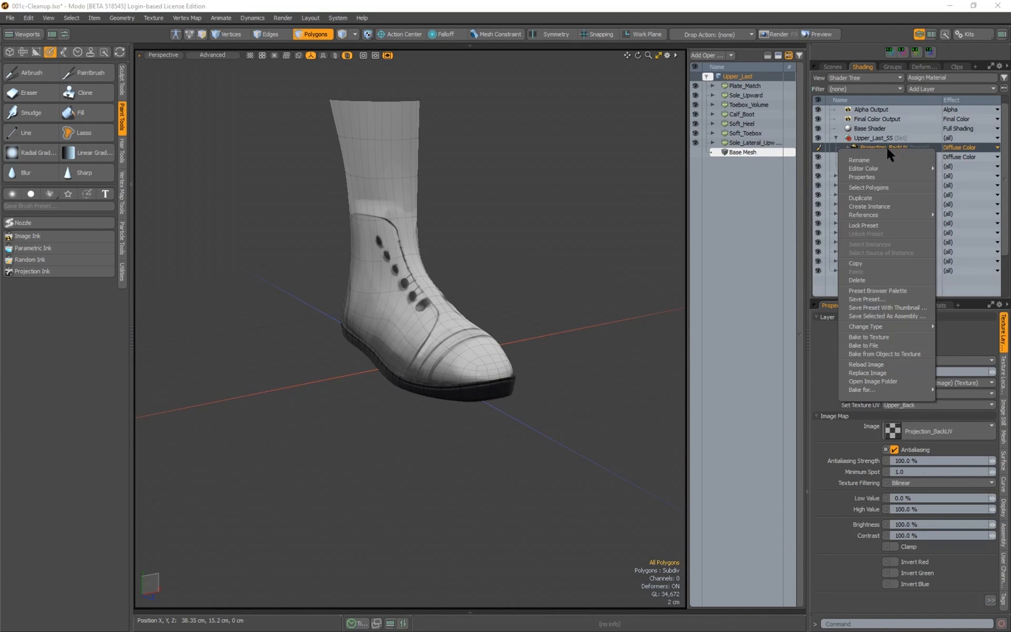
left_click(876, 337)
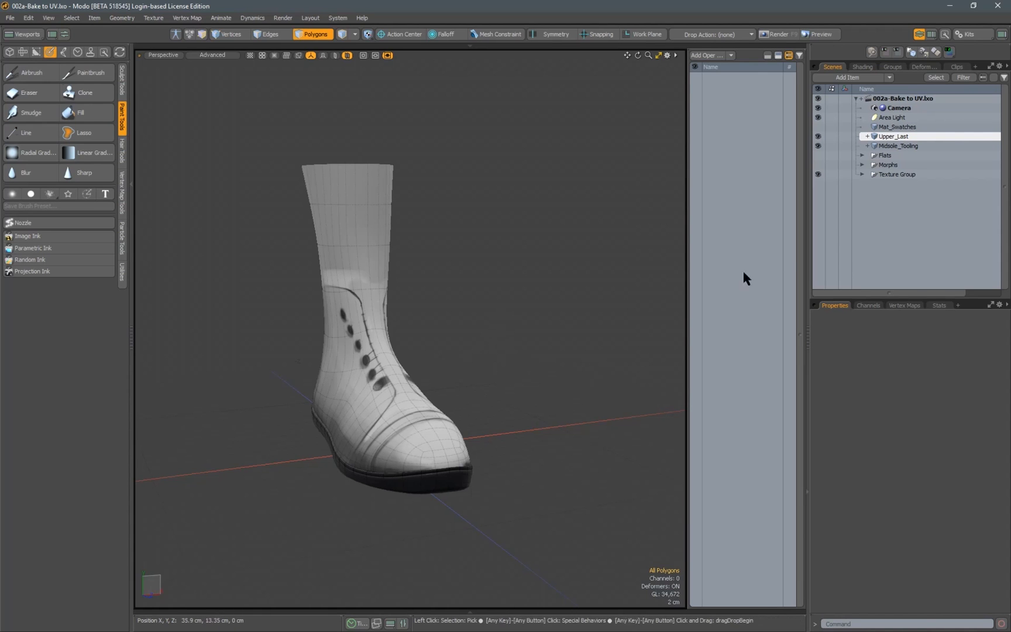
Select the Upper_Last item and convert its Upper_Vamp UV map to a mesh named Upper_FrontUV_obj
left_click(894, 136)
key("5")
left_click_drag(440, 352, 491, 349, "alt")
left_click(153, 17)
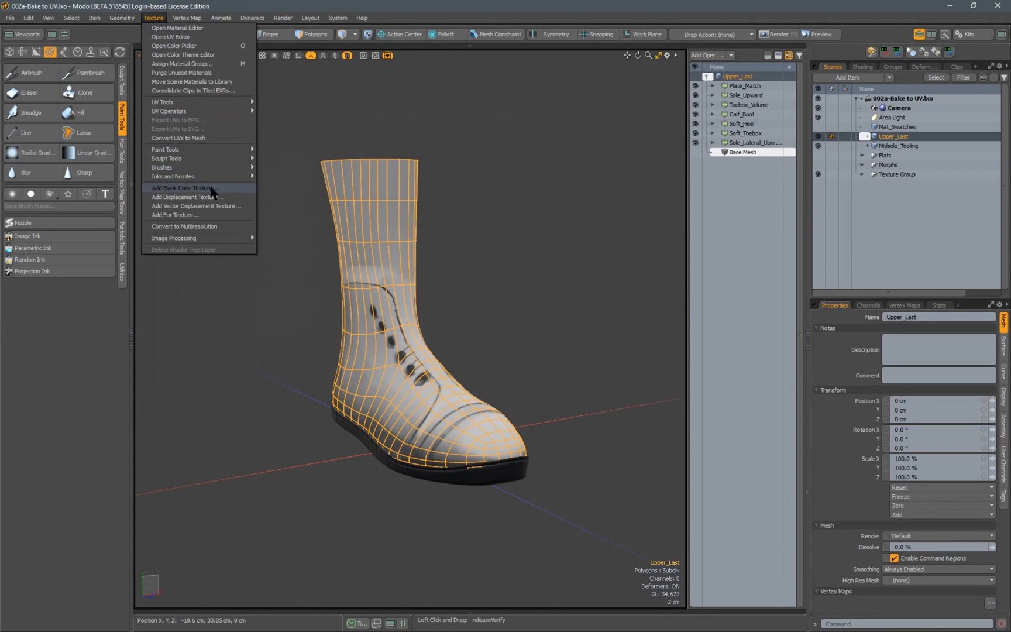
left_click(189, 138)
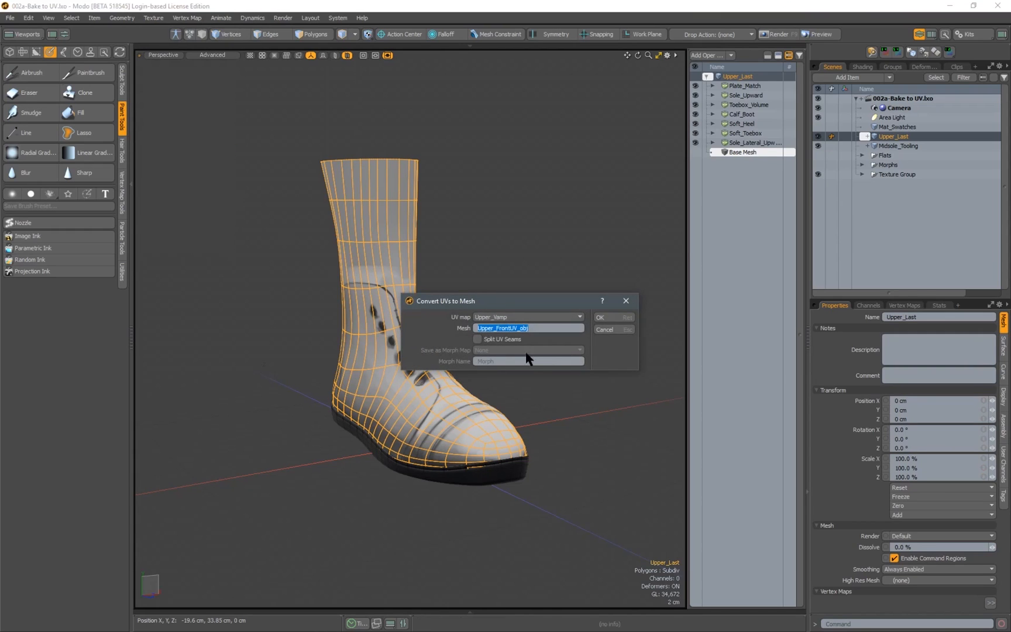
left_click(495, 316)
left_click(499, 319)
left_click(528, 328)
left_click(619, 319)
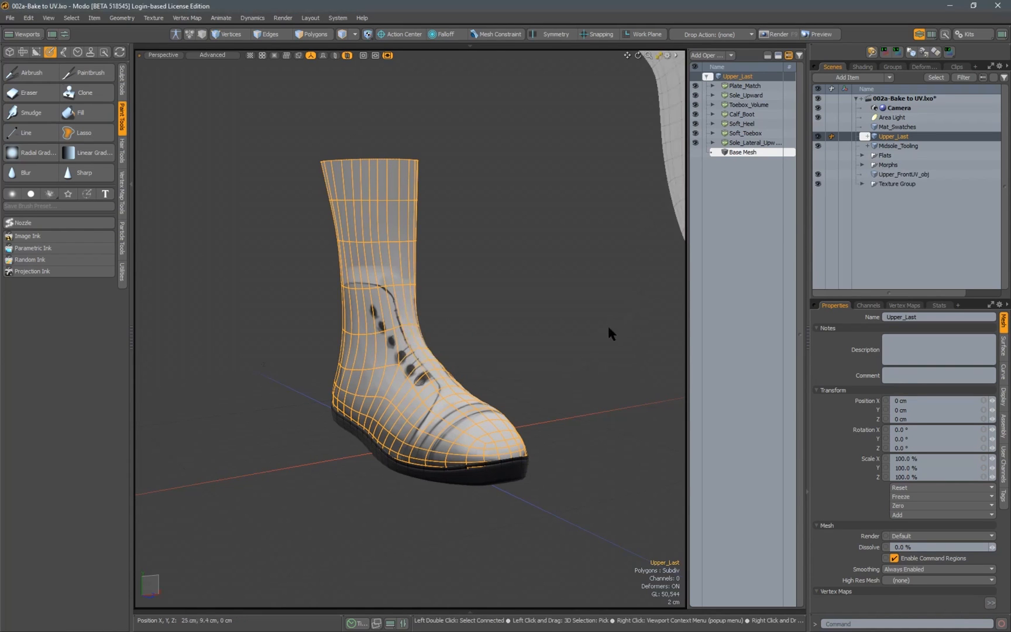
Compare the flattened front mesh with the Upper_Vamp layout in the UV Editor, and view the Upper_Back layout
scroll(583, 341, "down", 3)
left_click_drag(534, 302, 462, 364, "alt+shift")
scroll(489, 340, "down", 2)
scroll(443, 372, "down", 3)
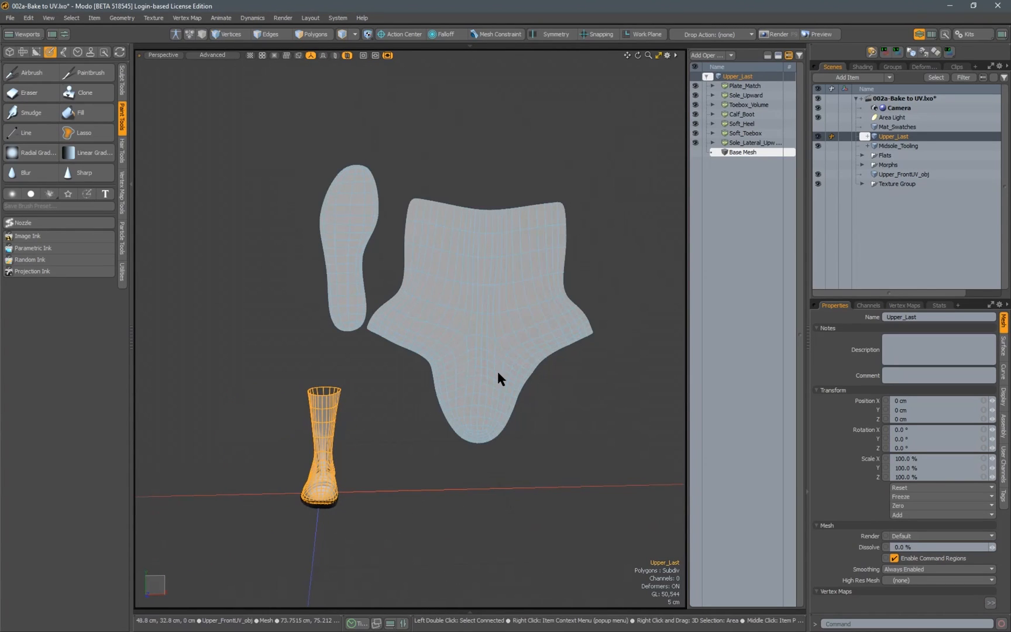
left_click(904, 306)
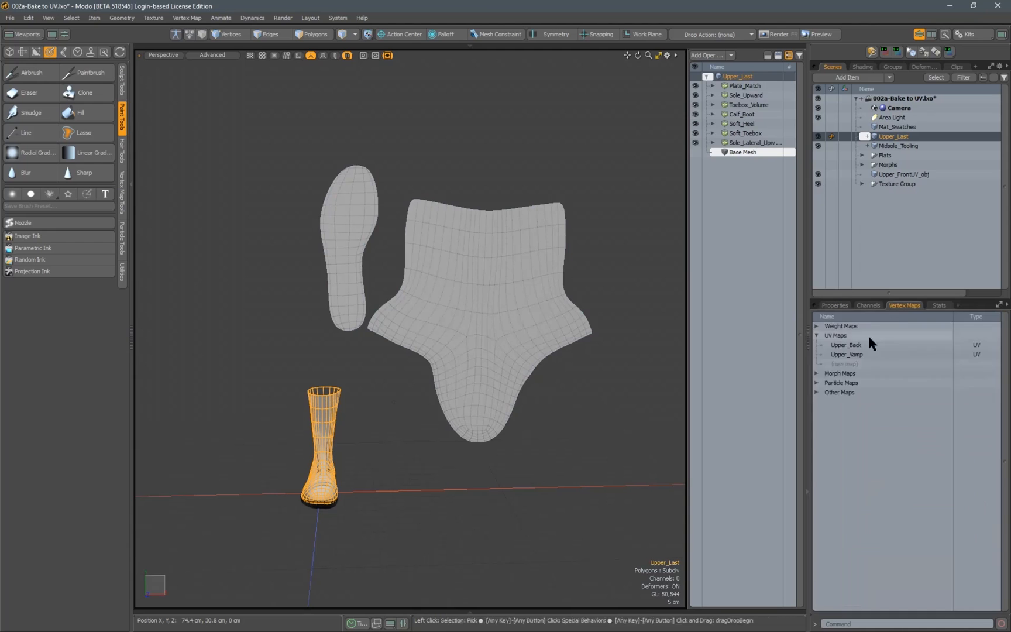
double_click(847, 354)
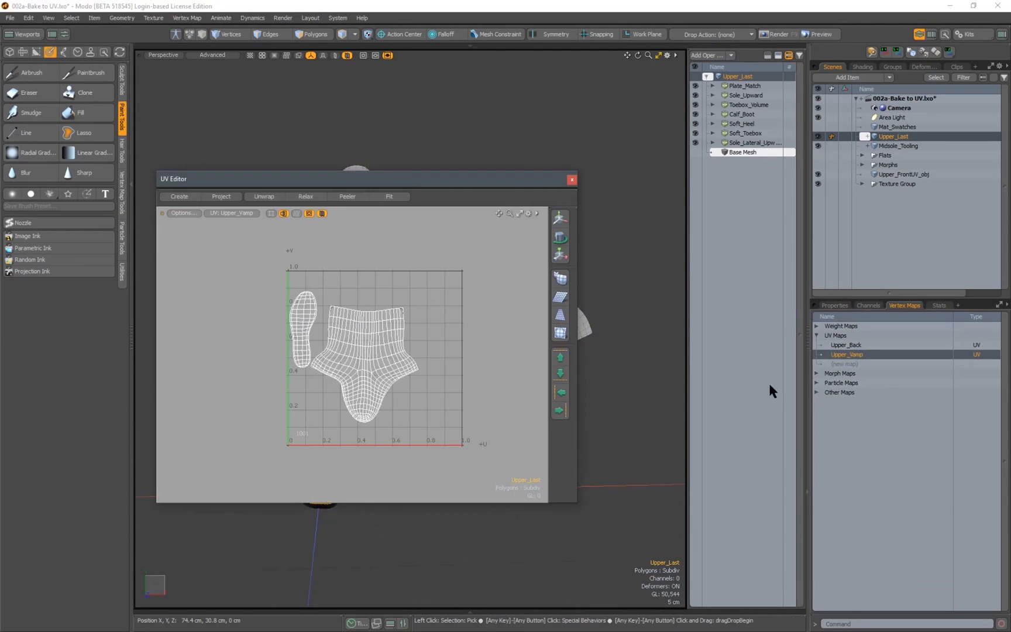
left_click_drag(376, 192, 819, 239)
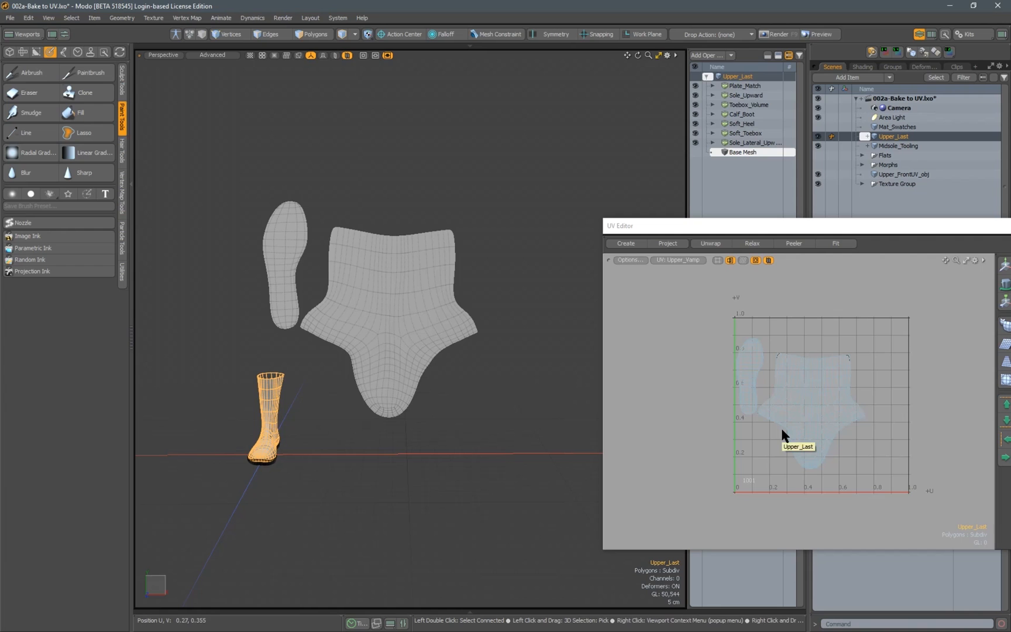
mouse_move(794, 228)
left_mouse_down()
mouse_move(562, 215)
mouse_move(614, 247)
left_mouse_up()
left_click(846, 345)
left_click(888, 241)
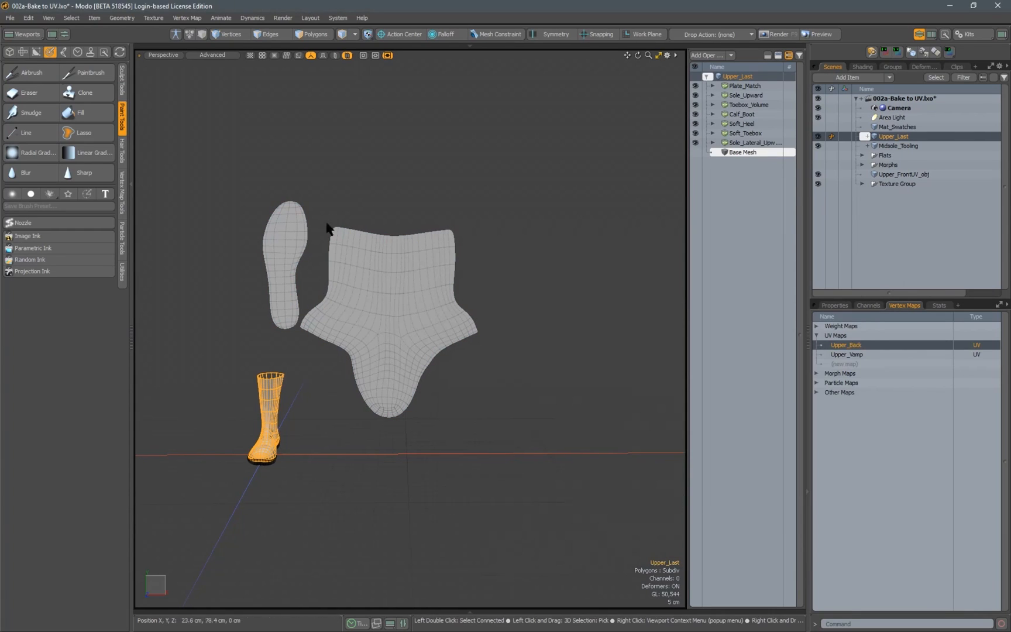
Convert the Upper_Back UV map of Upper_Last to a mesh named Upper_BackUV_obj
left_click(153, 18)
mouse_move(194, 157)
left_click(187, 137)
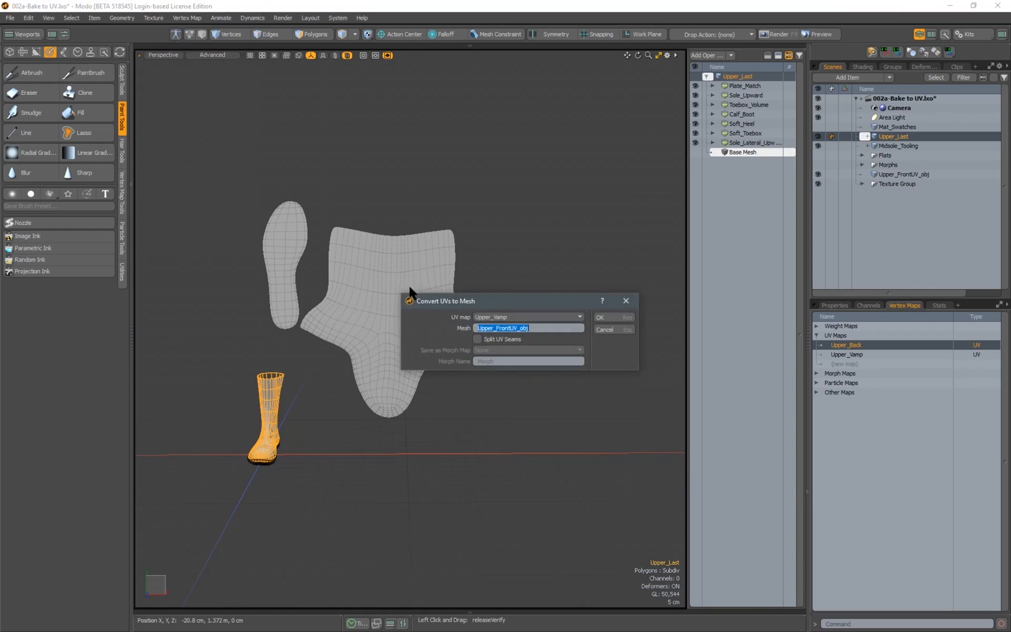
left_click(510, 317)
left_click(510, 318)
key("BackSpace")
key("BackSpace")
key("BackSpace")
key("BackSpace")
key("BackSpace")
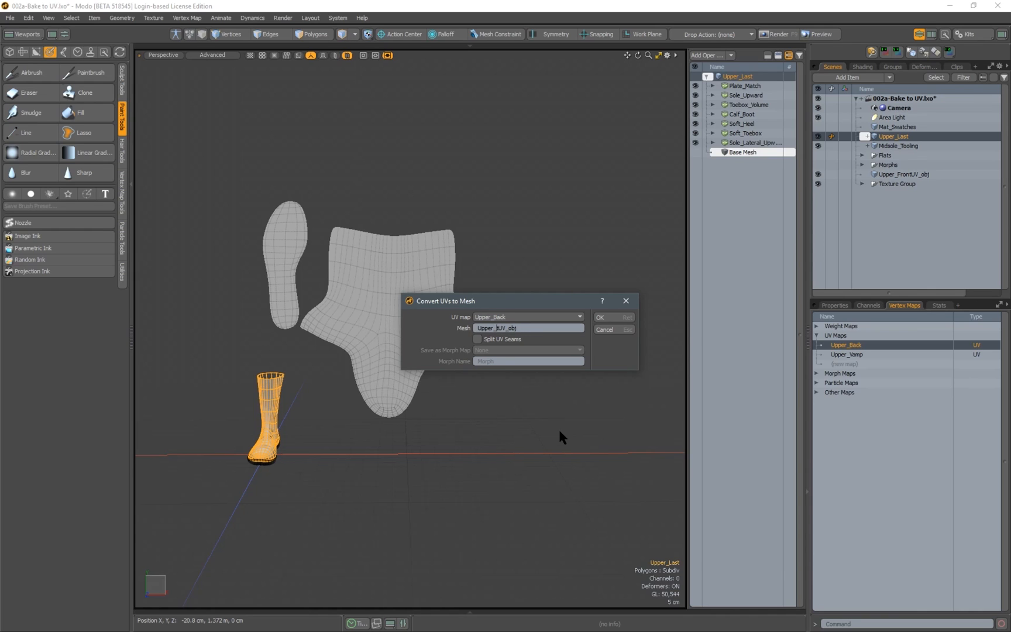
type("Back")
key("Return")
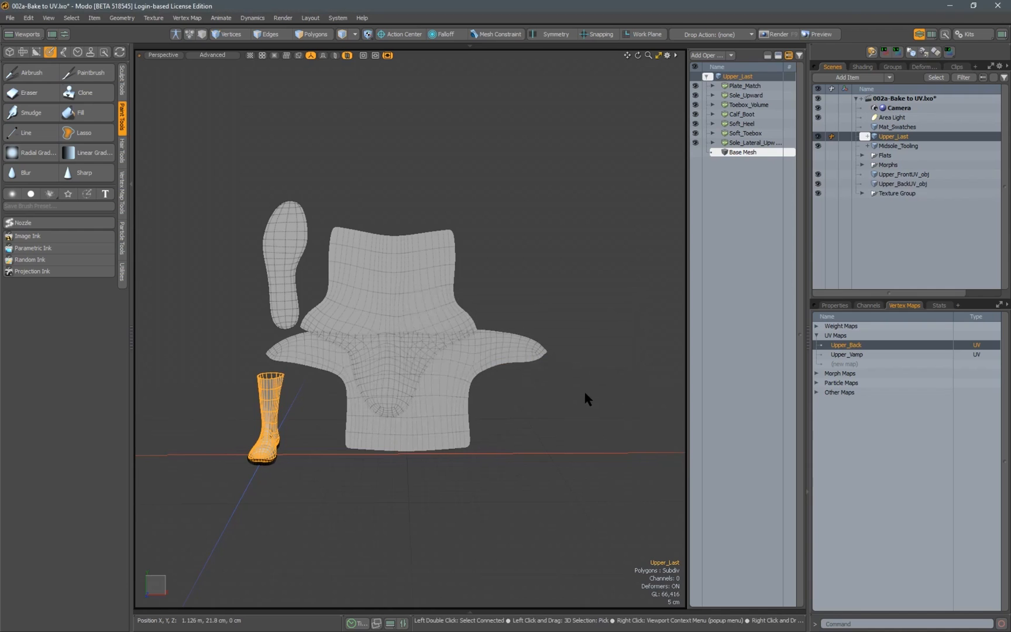
In the Upper_Last_SS shader group, hide the Projection_BackUV image layer and make Projection_FrontUV the paint target
key("alt")
left_click_drag(430, 344, 428, 329, "alt")
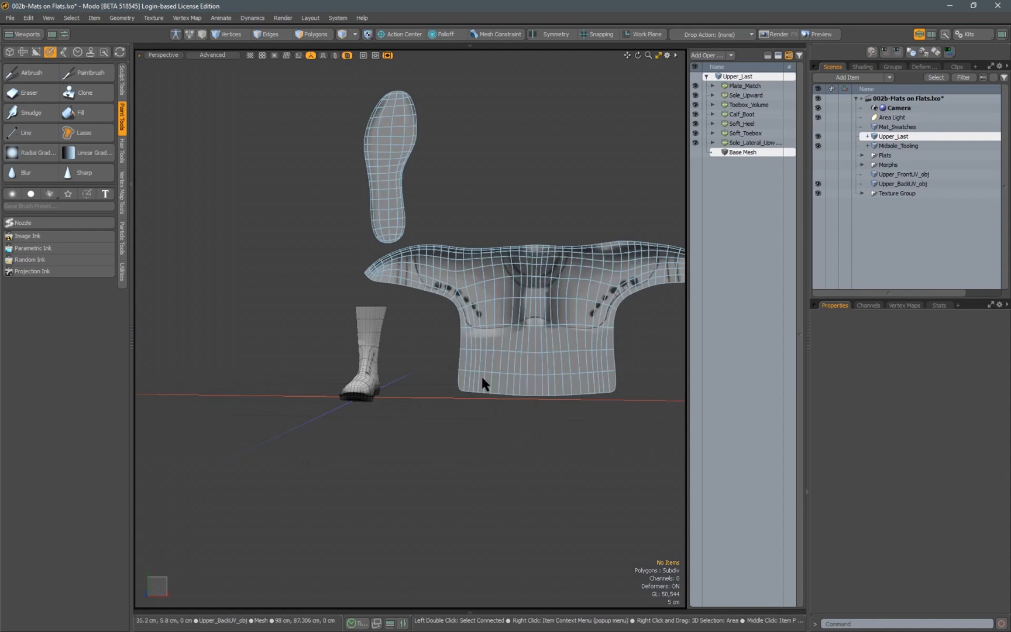
left_click_drag(409, 408, 425, 404, "alt")
scroll(424, 404, "up", 10)
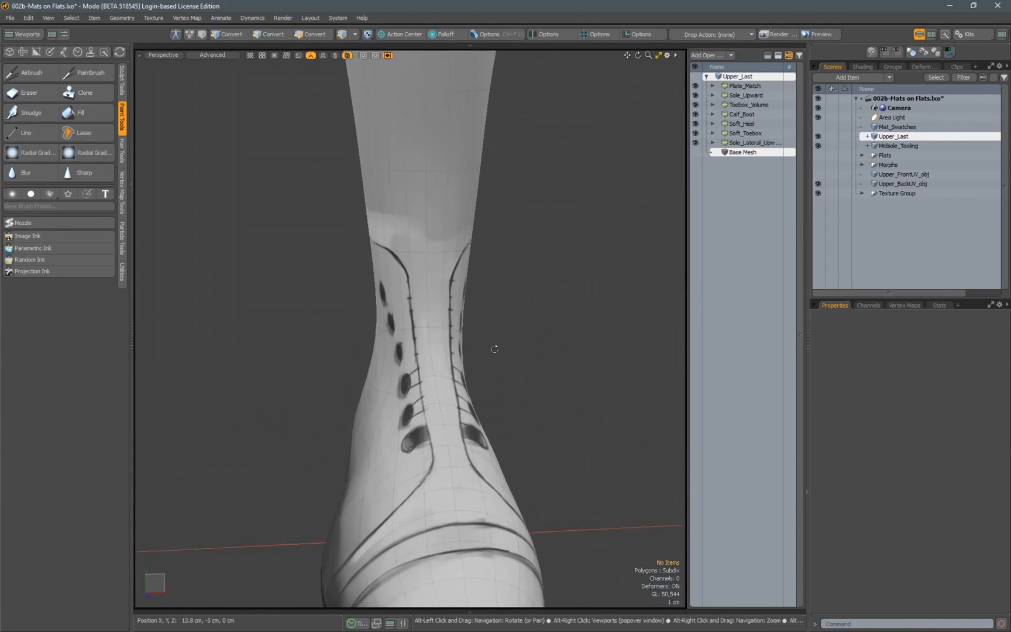
left_click_drag(458, 370, 550, 248, "alt")
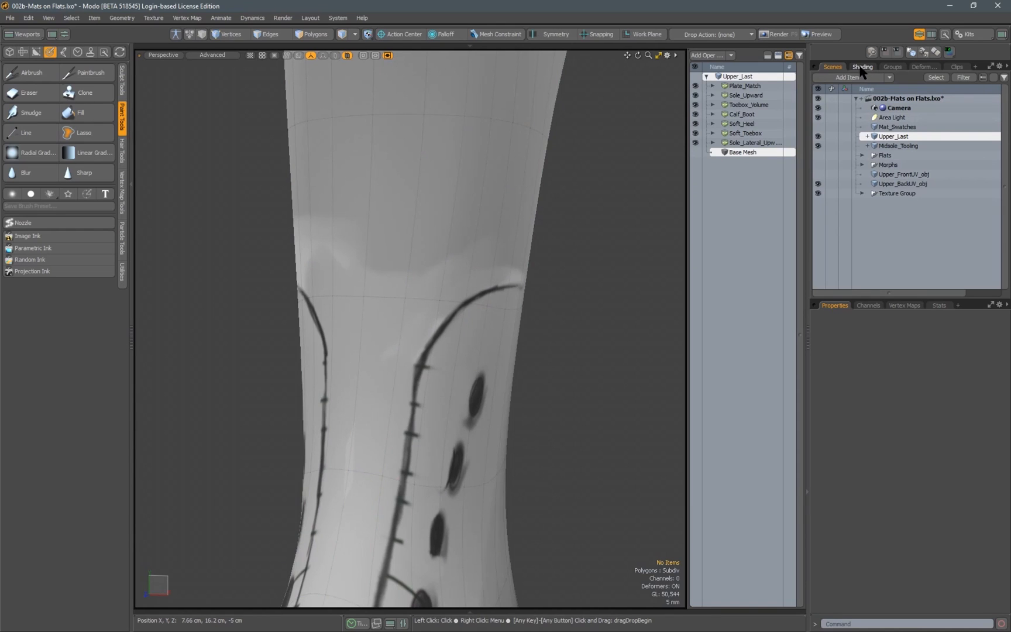
left_click(861, 68)
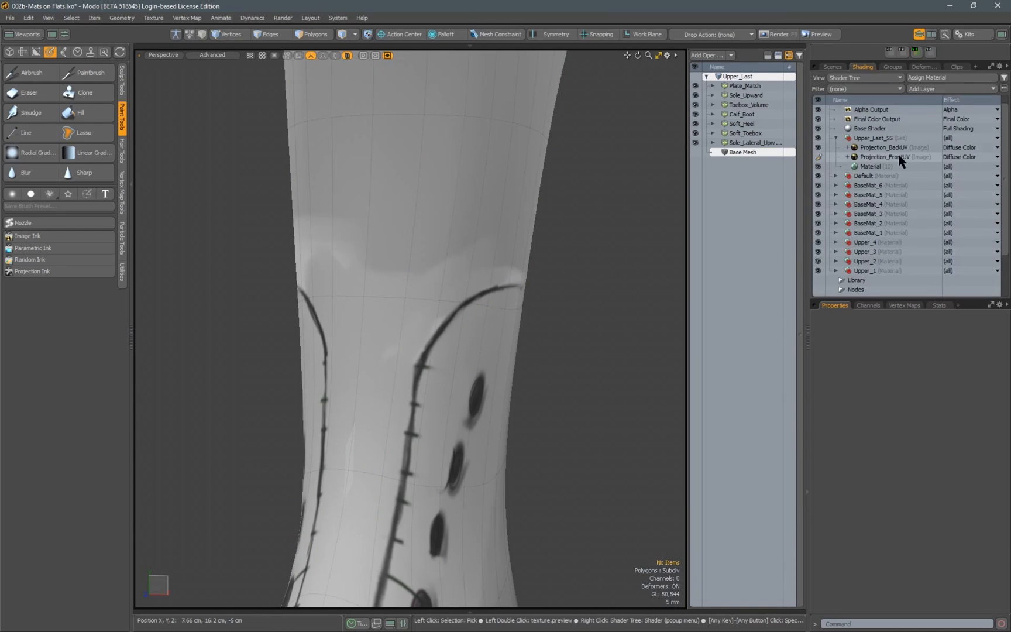
left_click(881, 149)
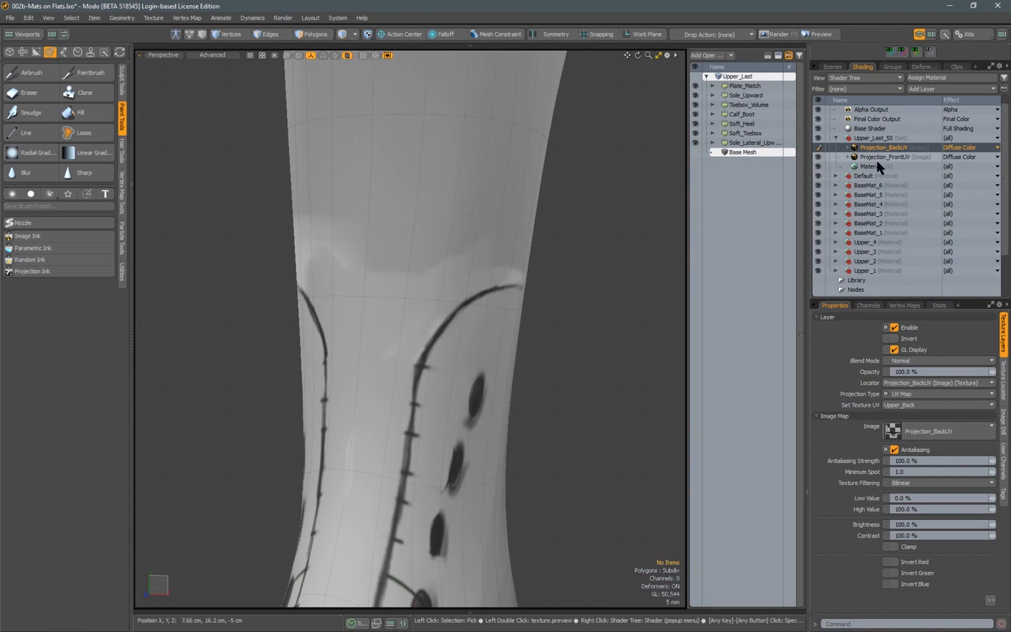
left_click(878, 157)
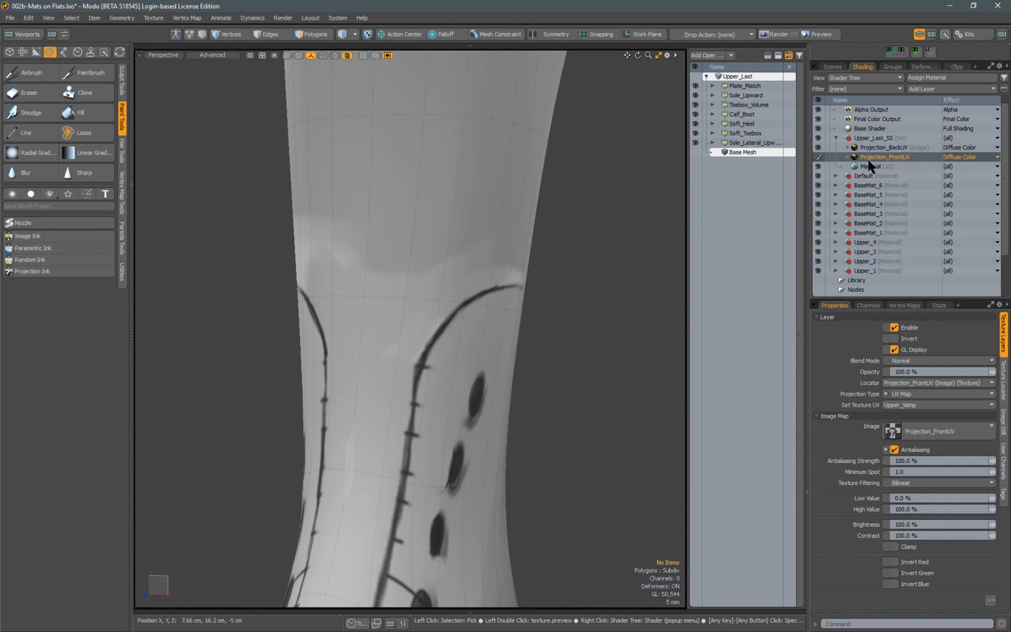
left_click(818, 148)
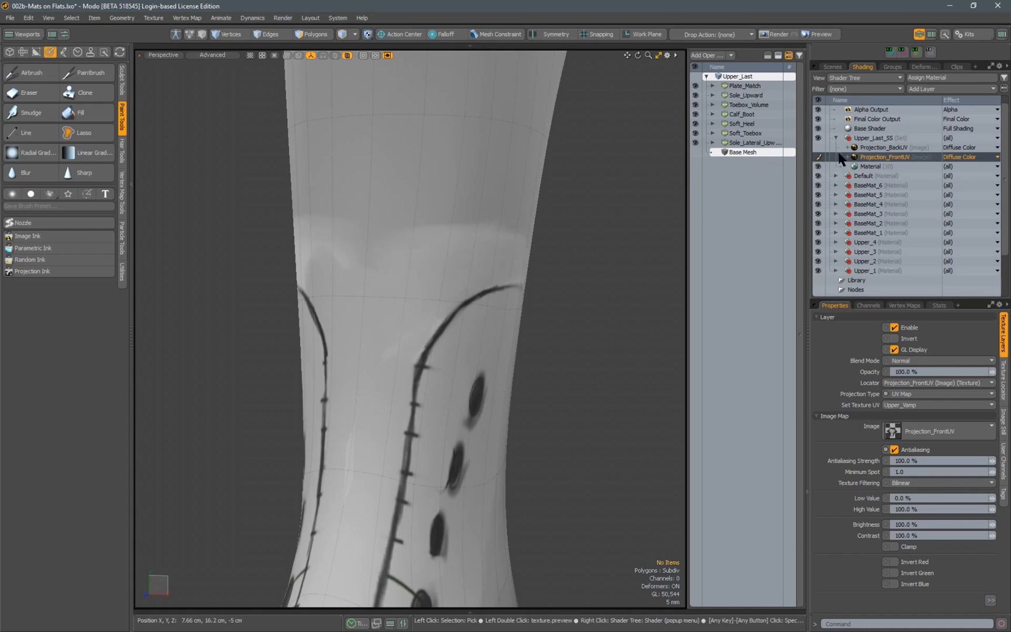
left_click(818, 156)
Select Upper_Last and airbrush the tongue's curved top line across the front of the boot on the Projection_FrontUV image
left_click(397, 266)
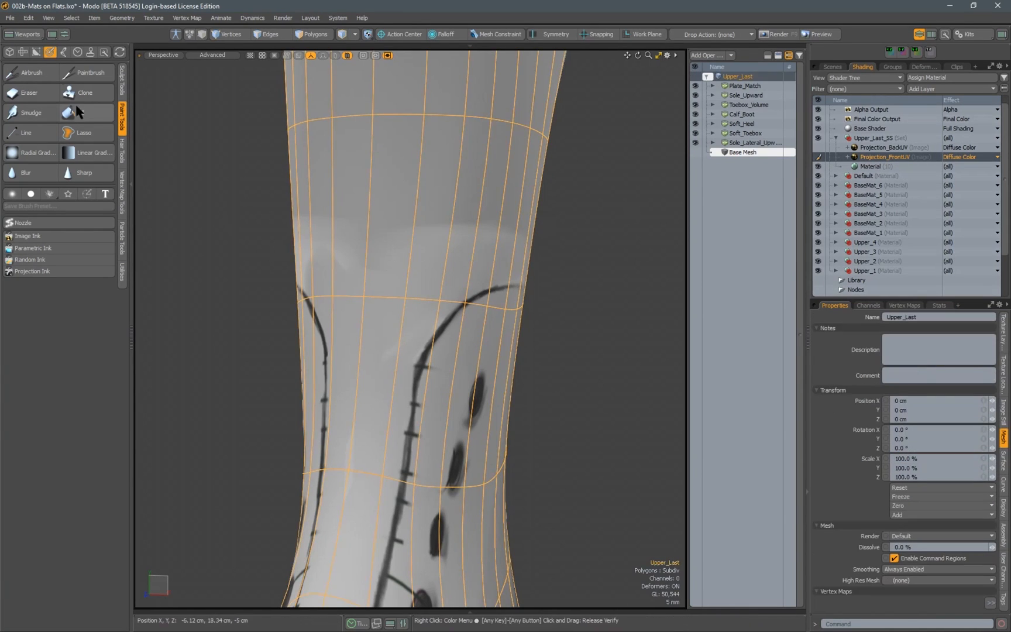
left_click(37, 78)
scroll(468, 415, "up", 6)
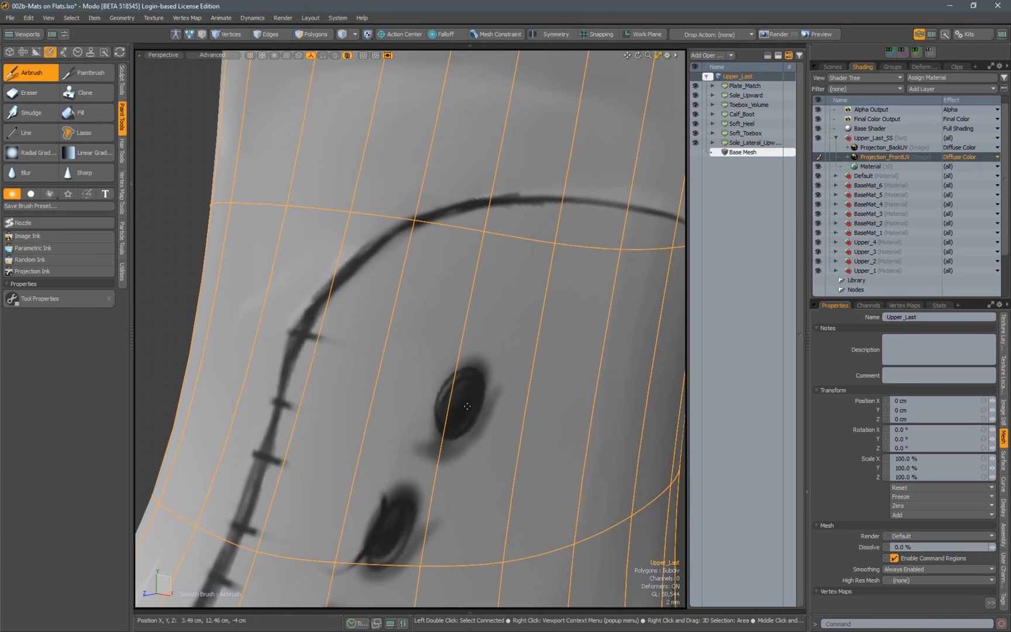
left_click_drag(413, 277, 422, 170, "alt")
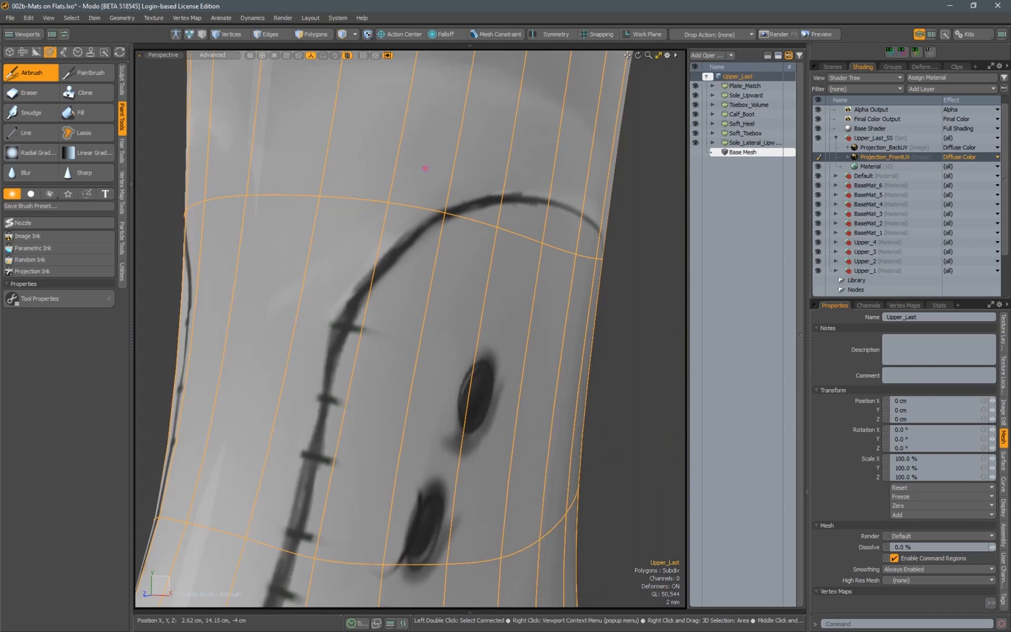
scroll(425, 169, "down", 5)
mouse_move(413, 226)
left_mouse_down("alt")
mouse_move(508, 242)
mouse_move(447, 254)
mouse_move(558, 261)
mouse_move(479, 271)
mouse_move(504, 272)
mouse_move(386, 228)
mouse_move(315, 272)
mouse_move(408, 227)
mouse_move(503, 270)
mouse_move(424, 229)
left_mouse_up("alt")
scroll(484, 267, "up", 3)
mouse_move(425, 229)
left_mouse_down("alt")
mouse_move(405, 240)
mouse_move(370, 230)
left_mouse_up("alt")
left_click_drag(468, 257, 347, 276, "alt")
scroll(363, 262, "down", 5)
scroll(446, 285, "down", 5)
mouse_move(430, 282)
left_mouse_down("alt")
mouse_move(390, 278)
mouse_move(424, 281)
left_mouse_up("alt")
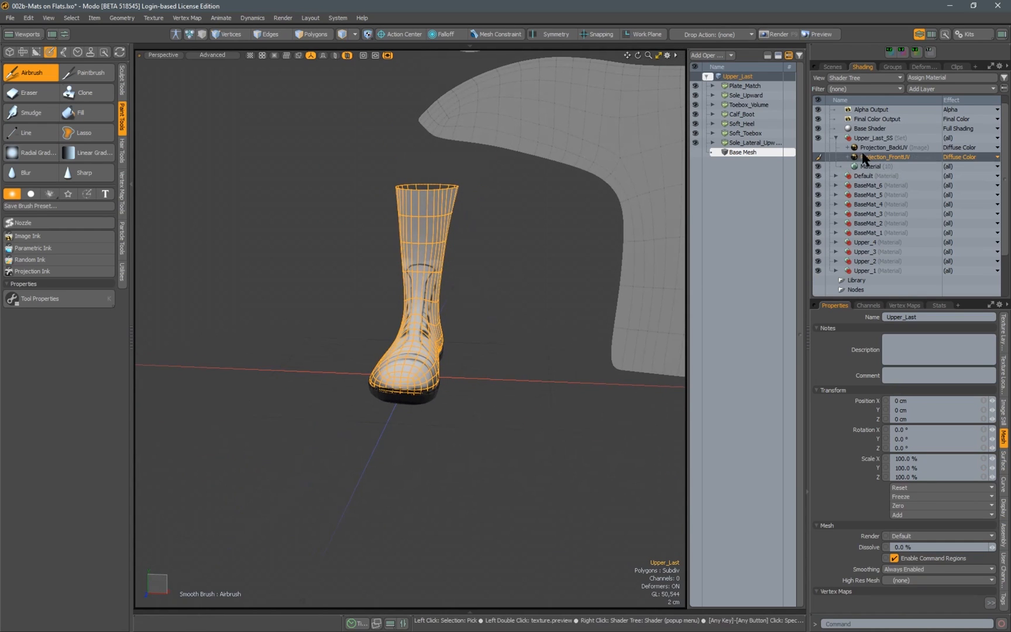
Put away the airbrush, deselect Upper_Last, and turn Projection_BackUV on and off to compare the two image layers on the boot
scroll(508, 259, "up", 3)
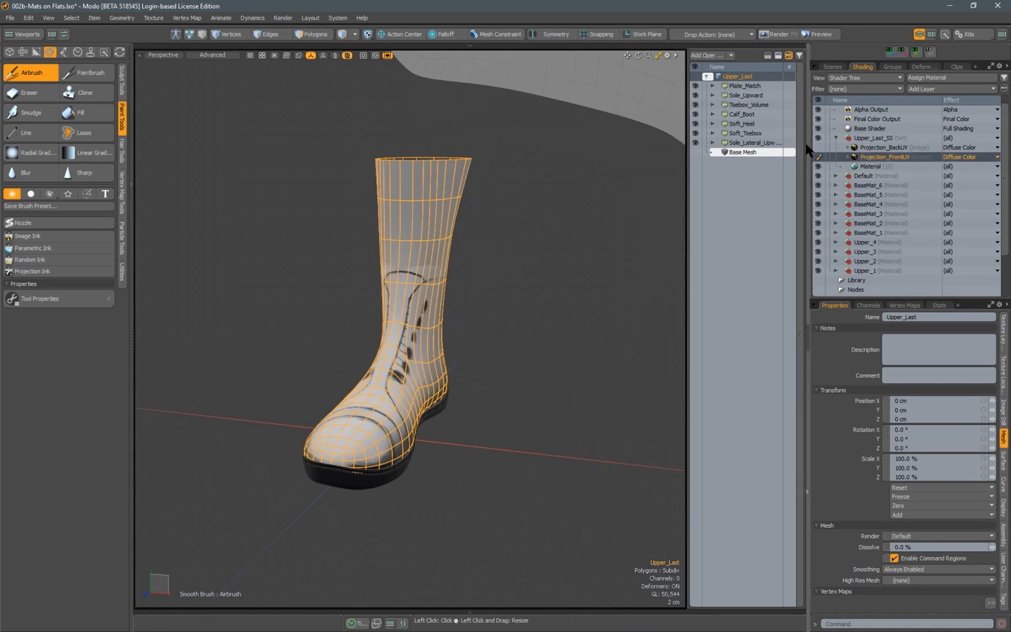
left_click(819, 145)
mouse_move(514, 284)
left_mouse_down("alt")
mouse_move(469, 286)
mouse_move(510, 289)
left_mouse_up("alt")
scroll(470, 287, "up", 3)
key("space")
left_click(503, 300)
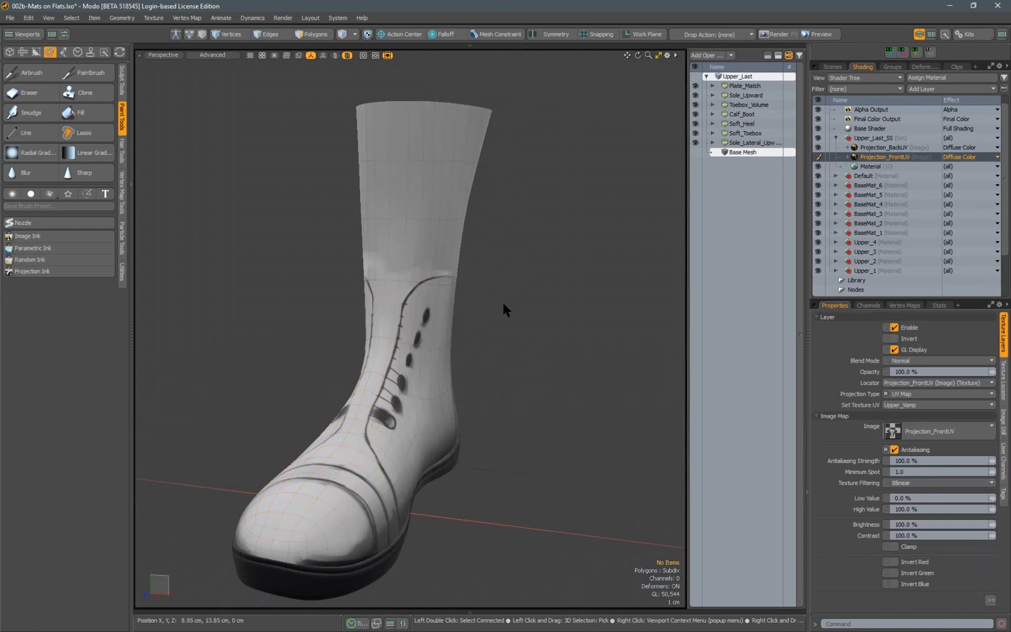
left_click(819, 154)
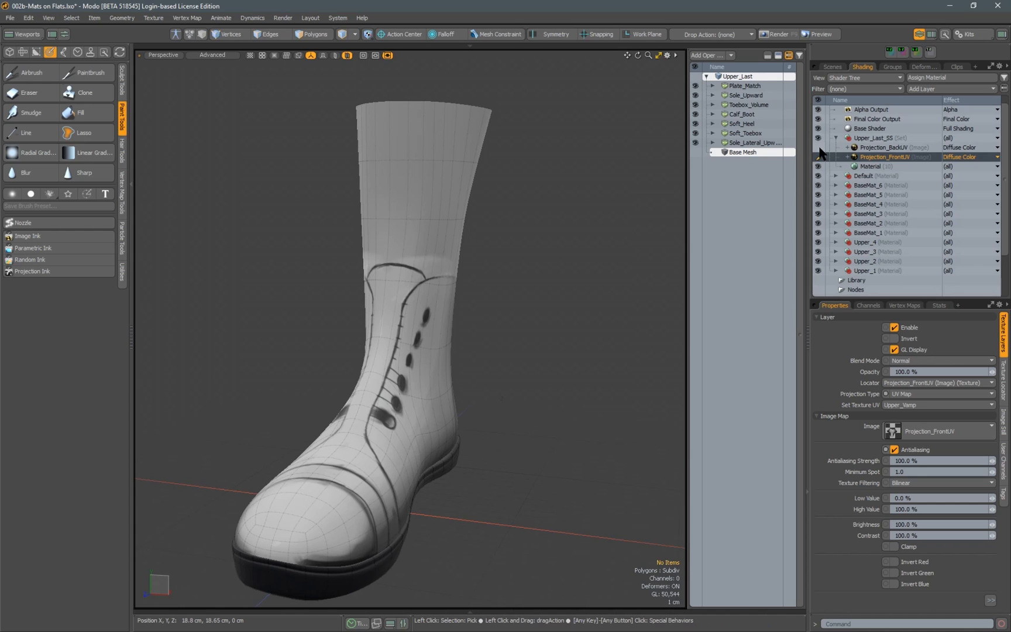
Bake the Projection_BackUV image layer again with Bake to Texture and close the render window
scroll(431, 328, "down", 5)
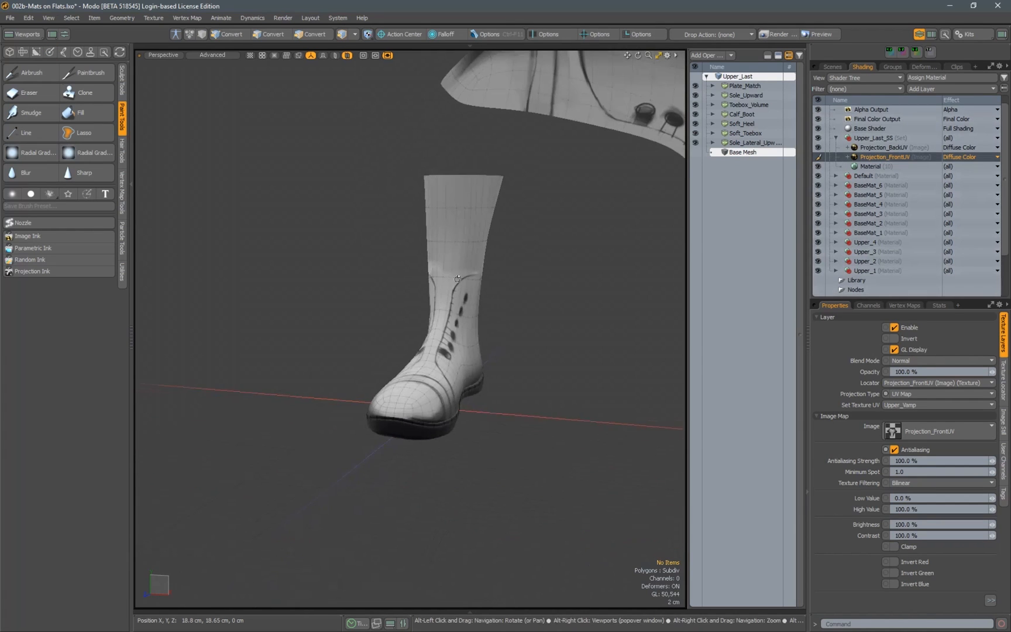
scroll(433, 327, "down", 5)
left_click_drag(481, 316, 359, 341, "alt")
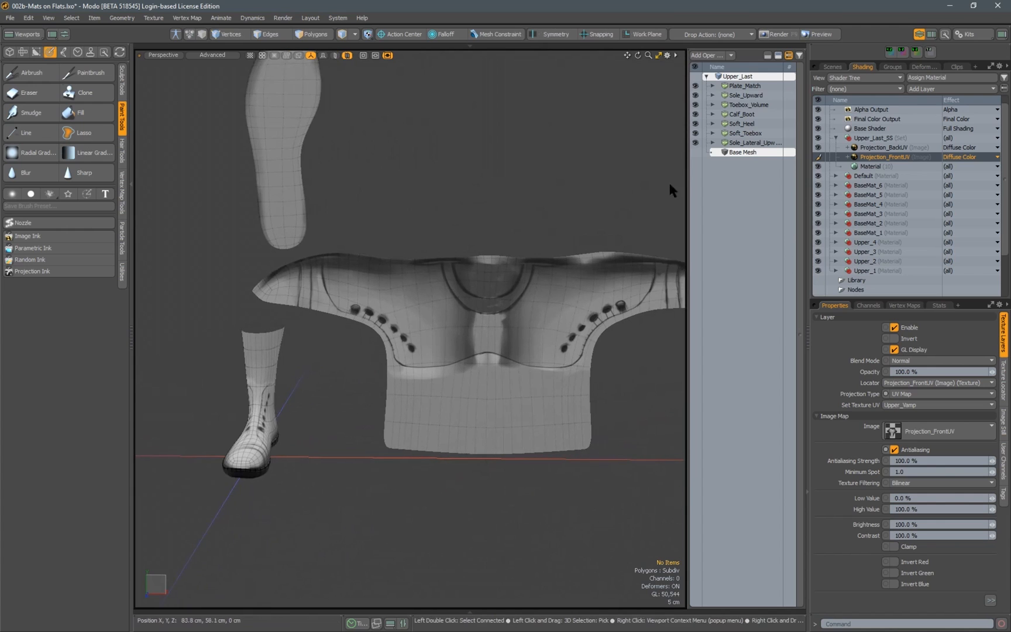
left_click(878, 149)
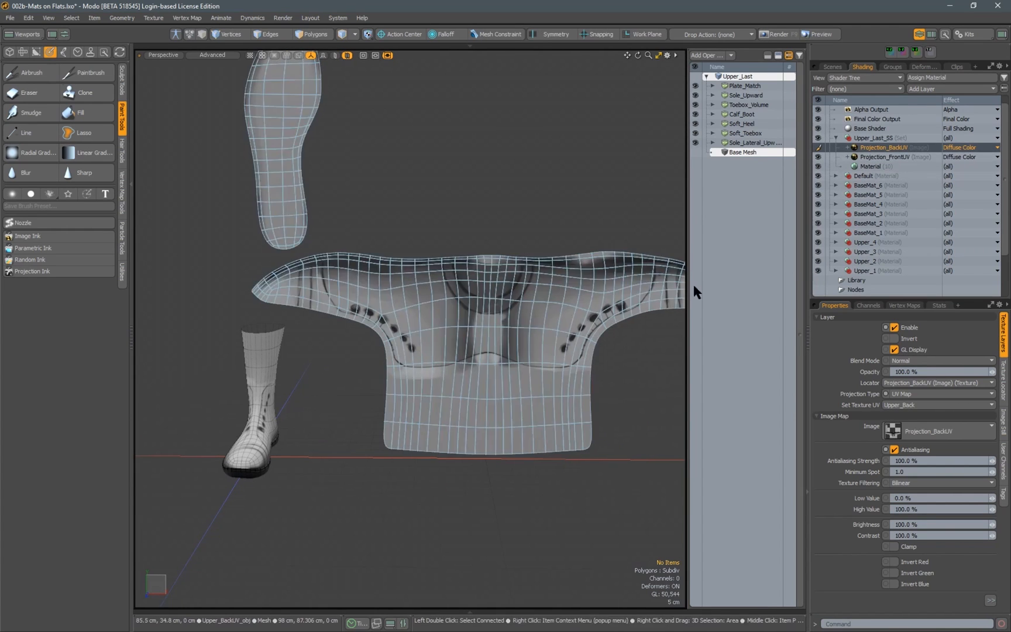
right_click(881, 150)
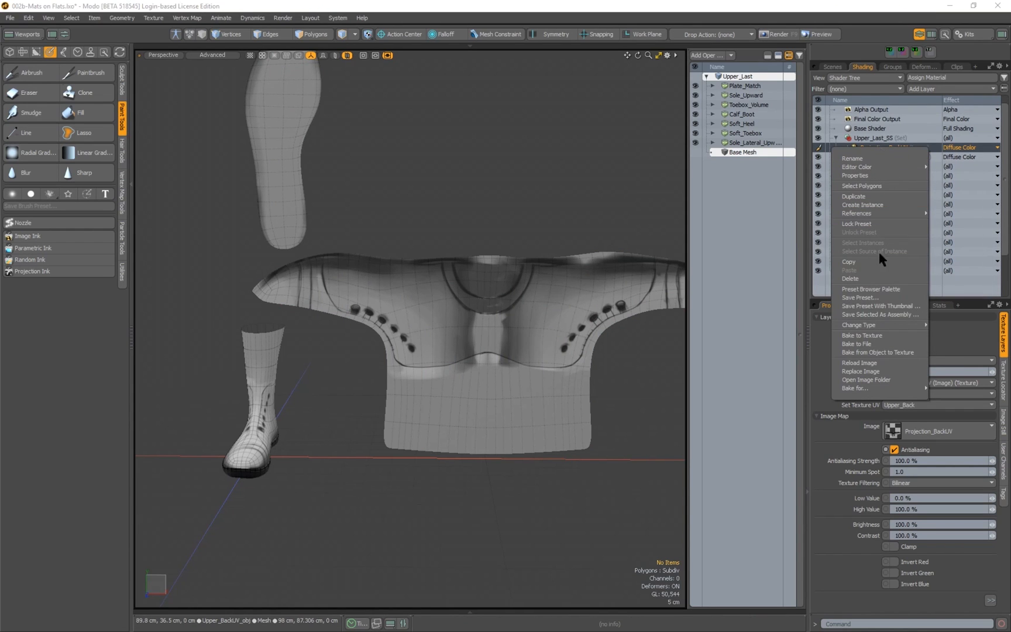
left_click(864, 335)
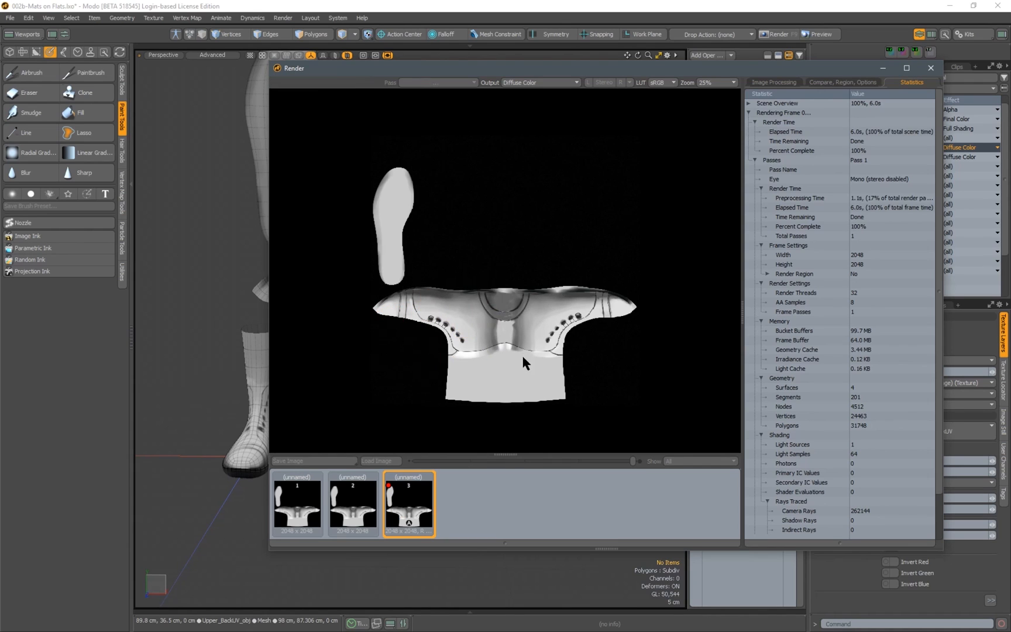
left_click(930, 68)
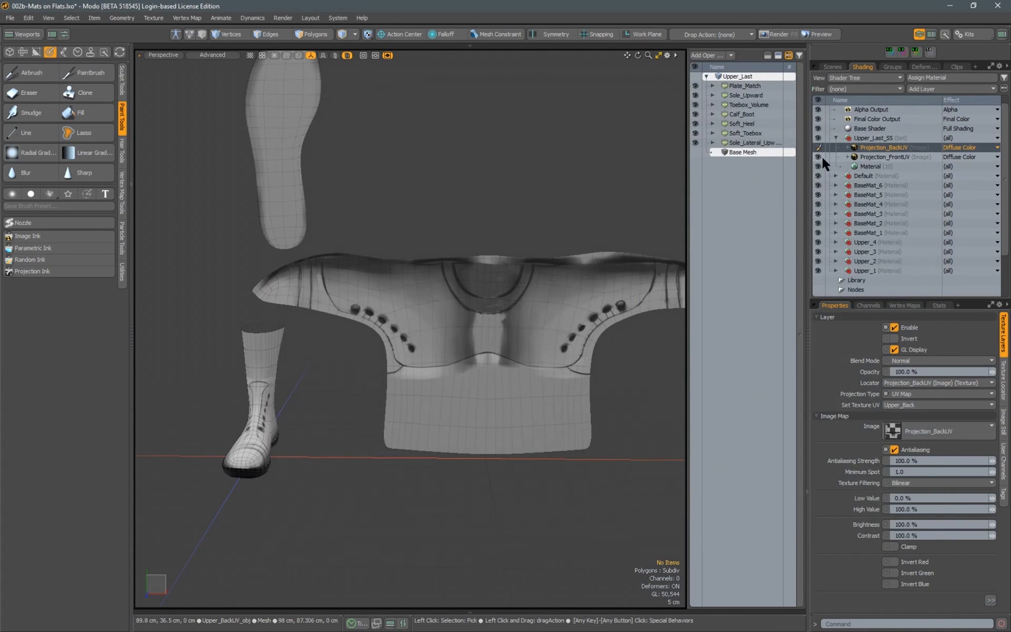
Hide the Projection_FrontUV layer and toggle Projection_BackUV off and on to check the bake on the boot
left_click(819, 156)
right_click_drag(304, 379, 471, 309, "alt")
left_click_drag(472, 309, 493, 305, "alt")
right_click_drag(410, 328, 456, 313, "alt")
left_click_drag(410, 319, 380, 319, "alt")
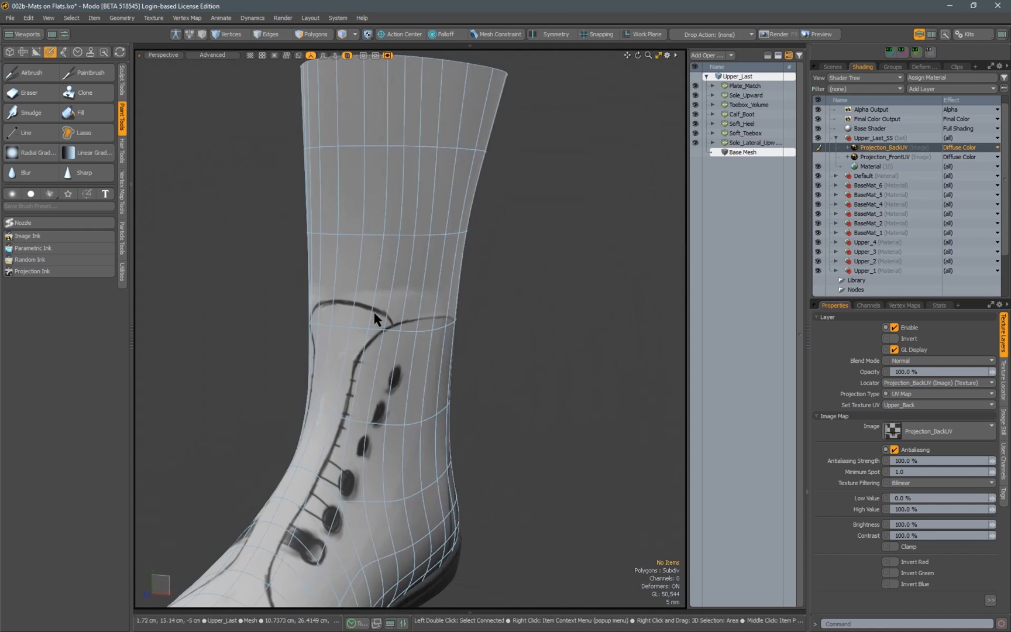
left_click(818, 148)
left_click(818, 147)
Examine the baked tongue and collar lines on the flat back pattern up close
right_click_drag(530, 253, 279, 315, "alt")
left_click_drag(278, 316, 253, 310, "alt")
right_click_drag(356, 297, 451, 293, "alt")
left_click_drag(433, 299, 397, 304, "alt")
right_click_drag(445, 303, 515, 301, "alt")
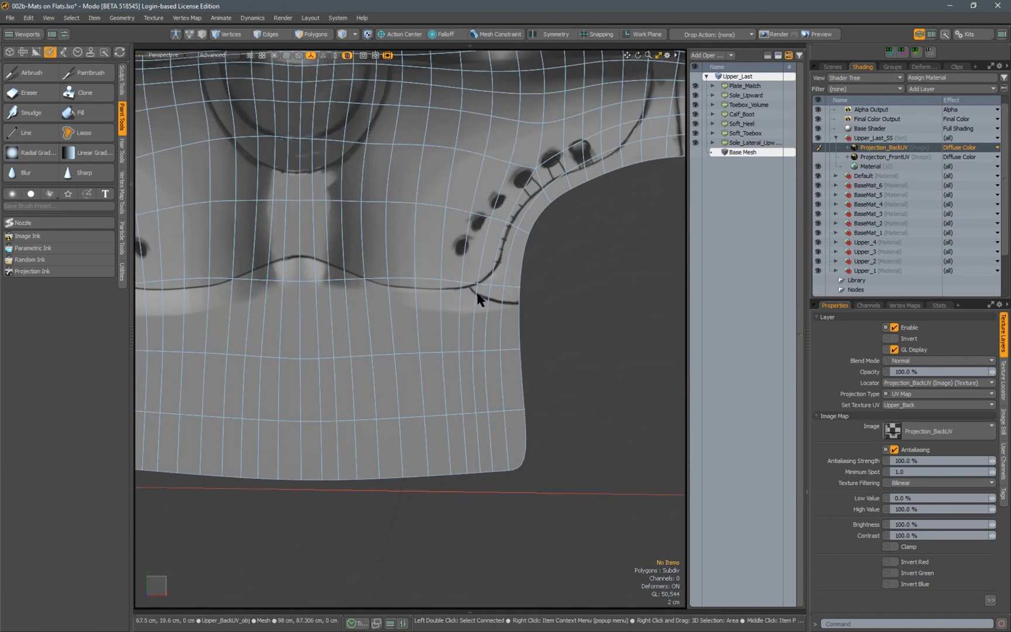
right_click_drag(525, 299, 491, 311, "alt")
left_click_drag(491, 312, 482, 305, "alt")
right_click_drag(482, 305, 470, 292, "alt")
left_click_drag(470, 293, 458, 274, "alt")
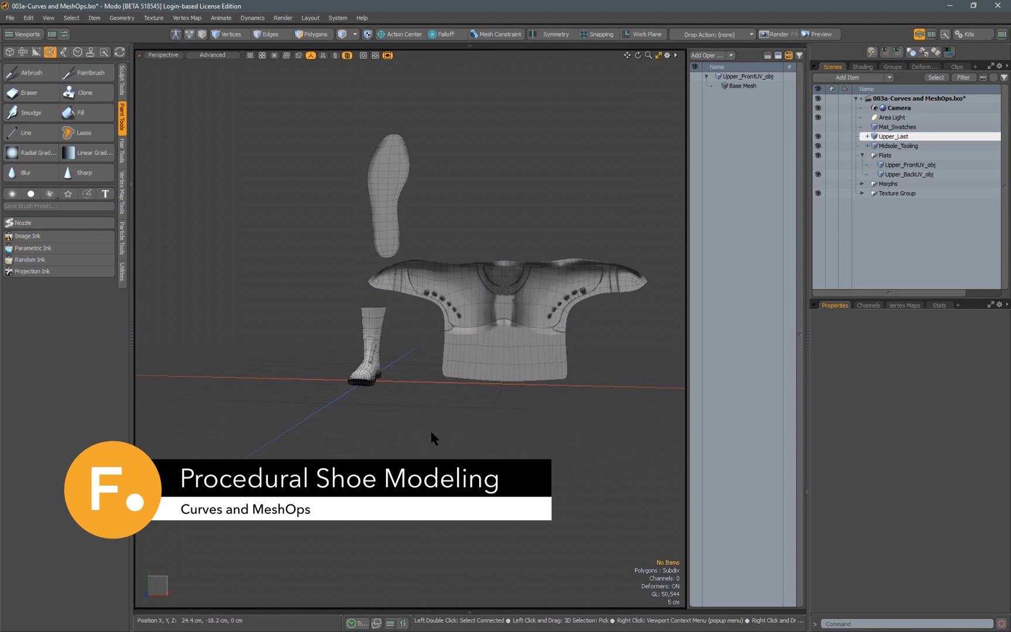
Examine the painted seams, eyelets and heel lines on both sides of the boot and compare them with the flat pattern
left_click_drag(423, 410, 380, 342, "alt")
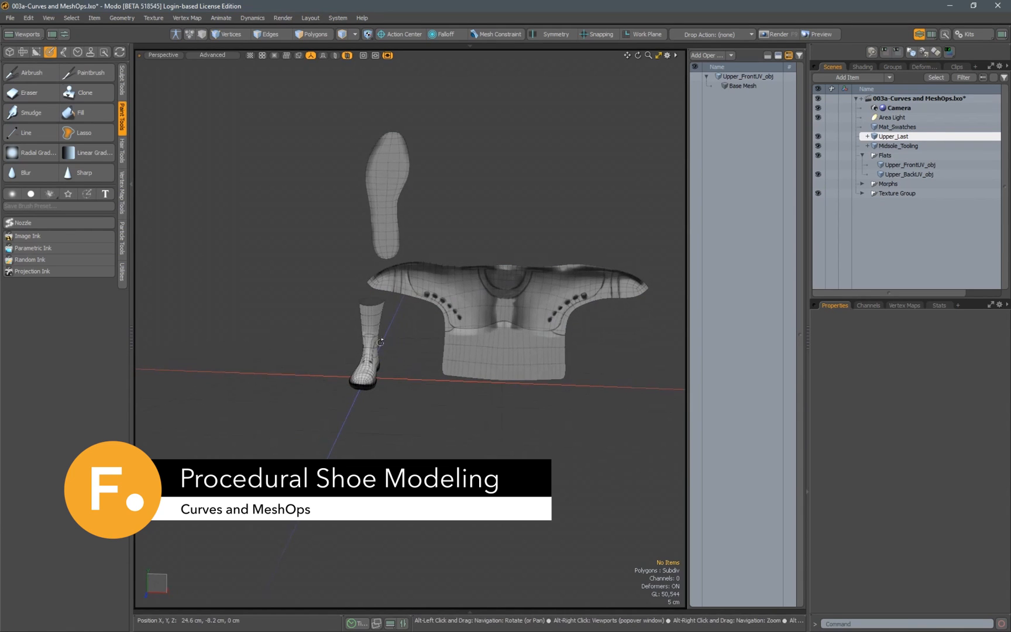
right_click_drag(371, 342, 519, 342, "alt")
left_click_drag(520, 343, 416, 351, "alt")
right_click_drag(518, 368, 480, 368, "alt")
left_click_drag(480, 368, 463, 350, "alt")
left_click_drag(463, 390, 355, 432, "alt")
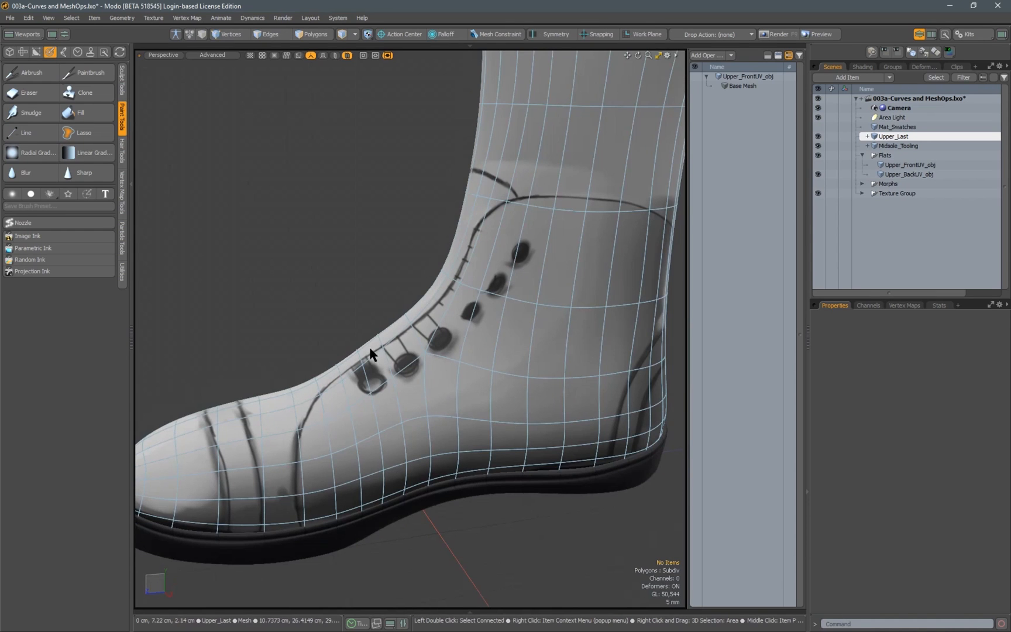
left_click_drag(557, 194, 314, 314, "alt")
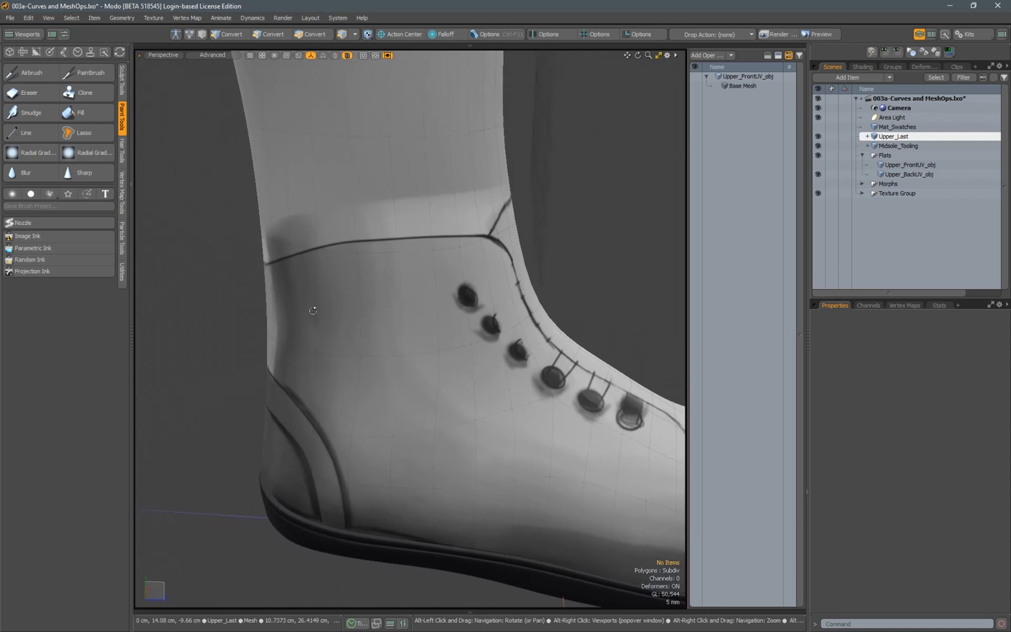
scroll(390, 342, "down", 5)
mouse_move(391, 342)
left_mouse_down("alt")
mouse_move(450, 351)
mouse_move(393, 342)
left_mouse_up("alt")
left_click_drag(521, 351, 374, 344, "alt")
scroll(380, 341, "down", 5)
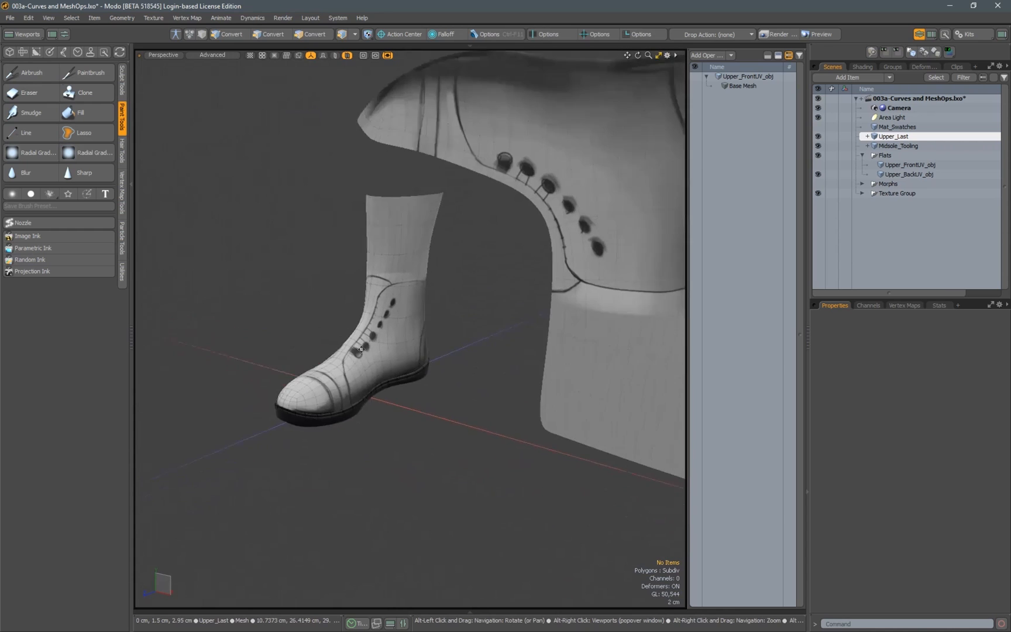
left_click_drag(433, 327, 513, 313, "alt")
scroll(513, 313, "down", 5)
left_click_drag(361, 340, 410, 335, "alt")
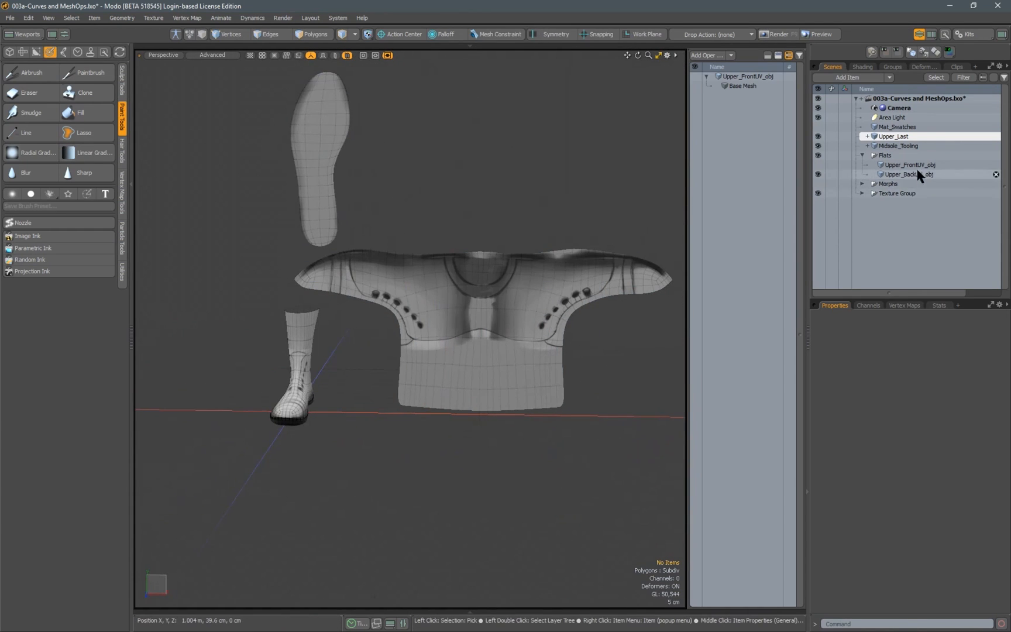
Switch the viewport to the Front view and frame the Upper_BackUV_obj flat pattern
scroll(497, 317, "up", 4)
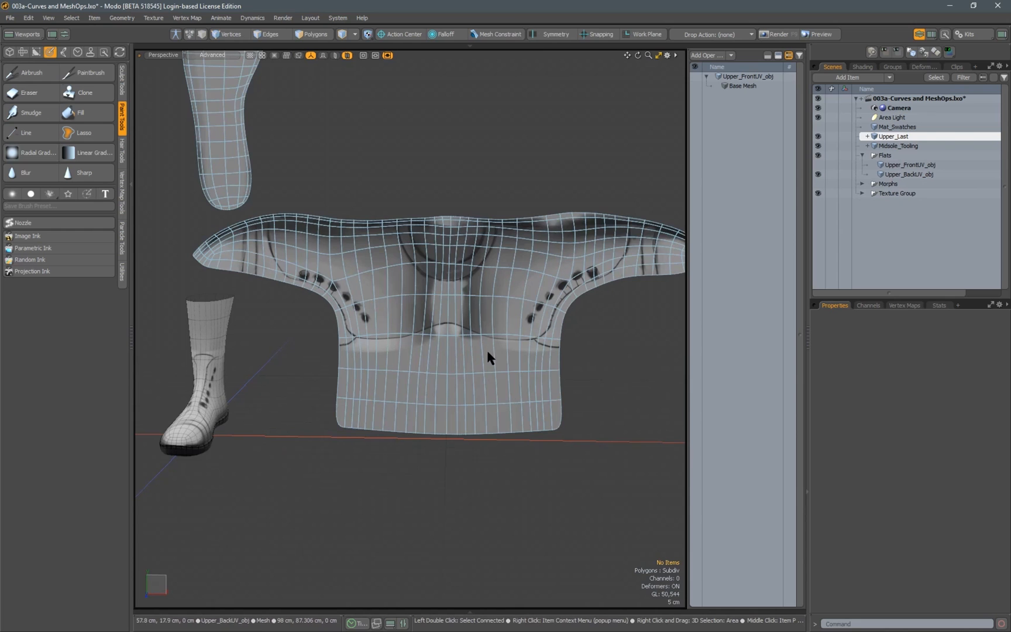
left_click_drag(439, 341, 462, 358, "alt")
key("KP_1")
key("KP_2")
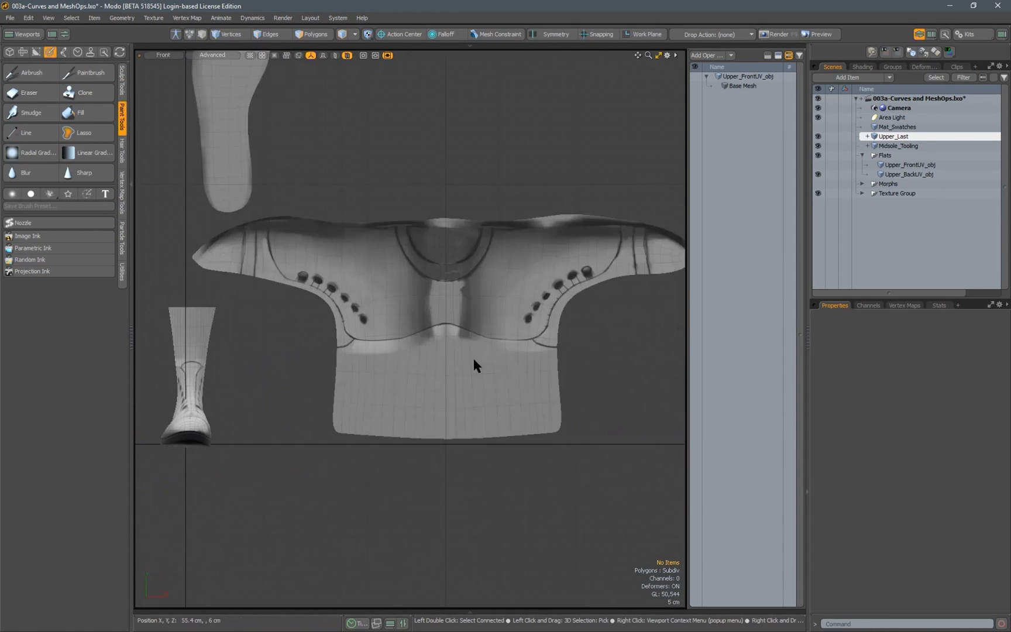
left_click_drag(403, 349, 418, 338, "alt")
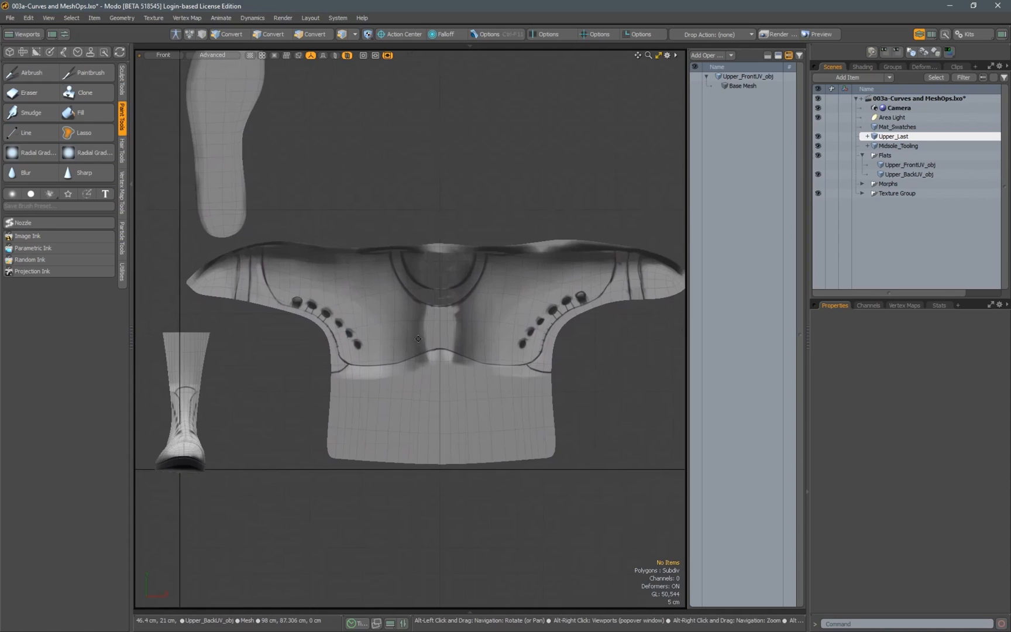
scroll(419, 340, "up", 1)
Turn on the Background mesh constraint and review its constraint options
left_click(507, 34)
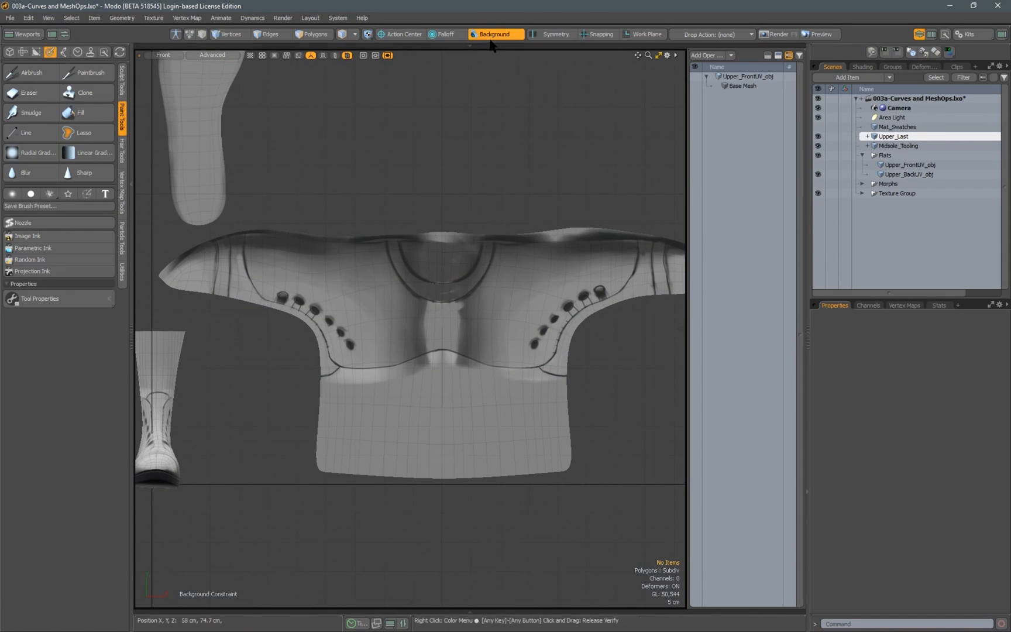
key("alt")
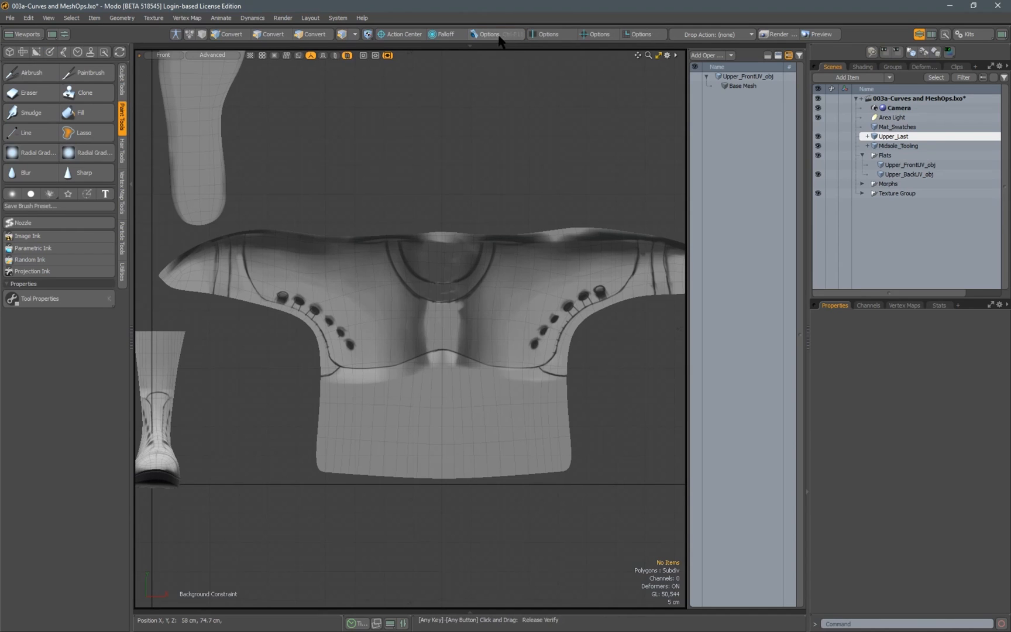
left_click(499, 35, "ctrl")
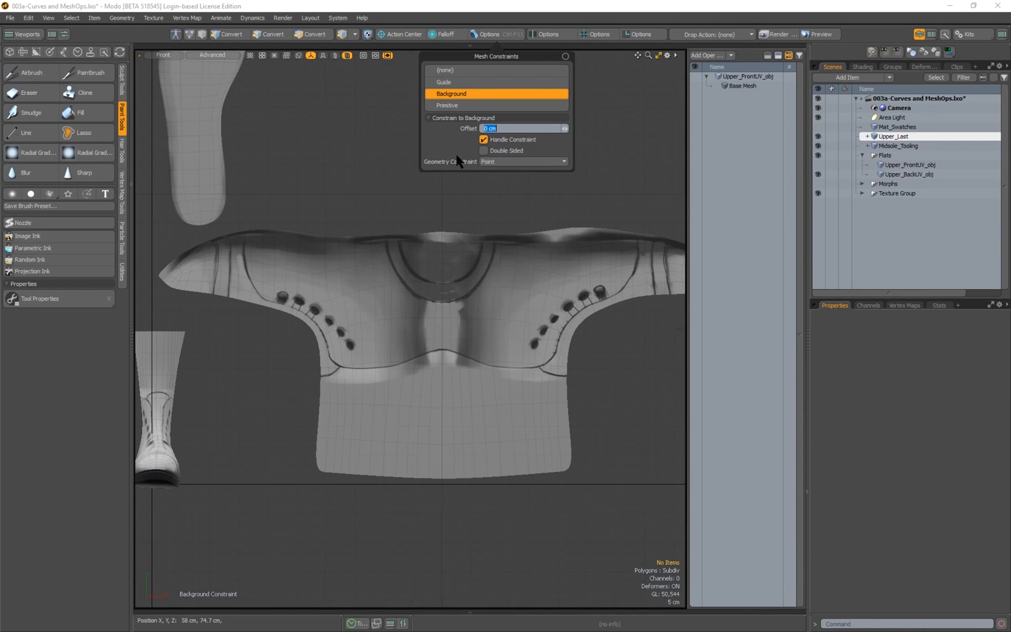
left_click_drag(406, 270, 392, 257, "alt")
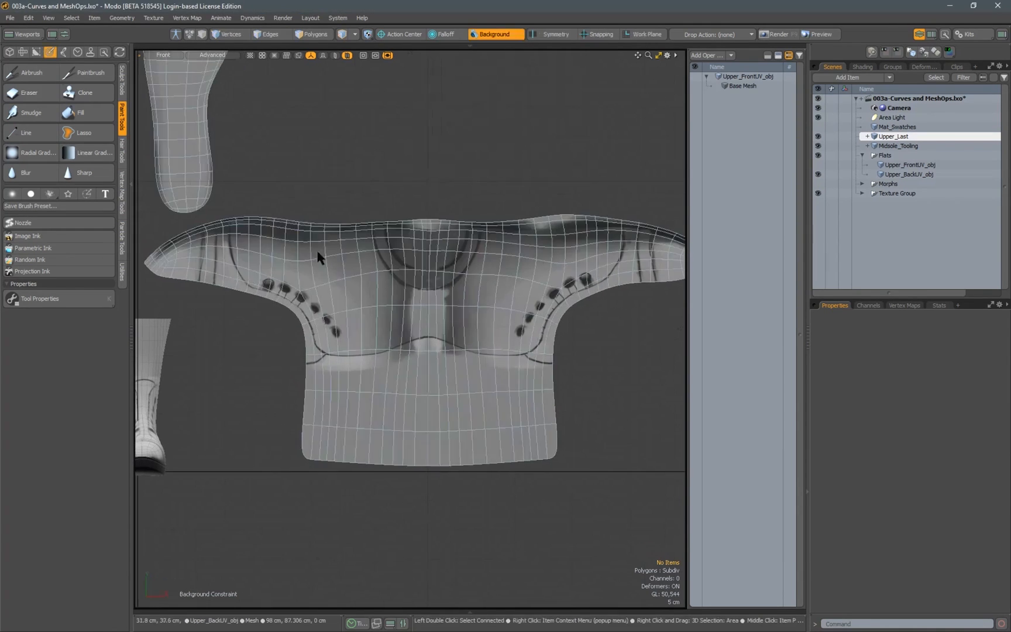
Start the Curve tool on the flat back pattern and name the new mesh item CRV_BackPanel
left_click(10, 51)
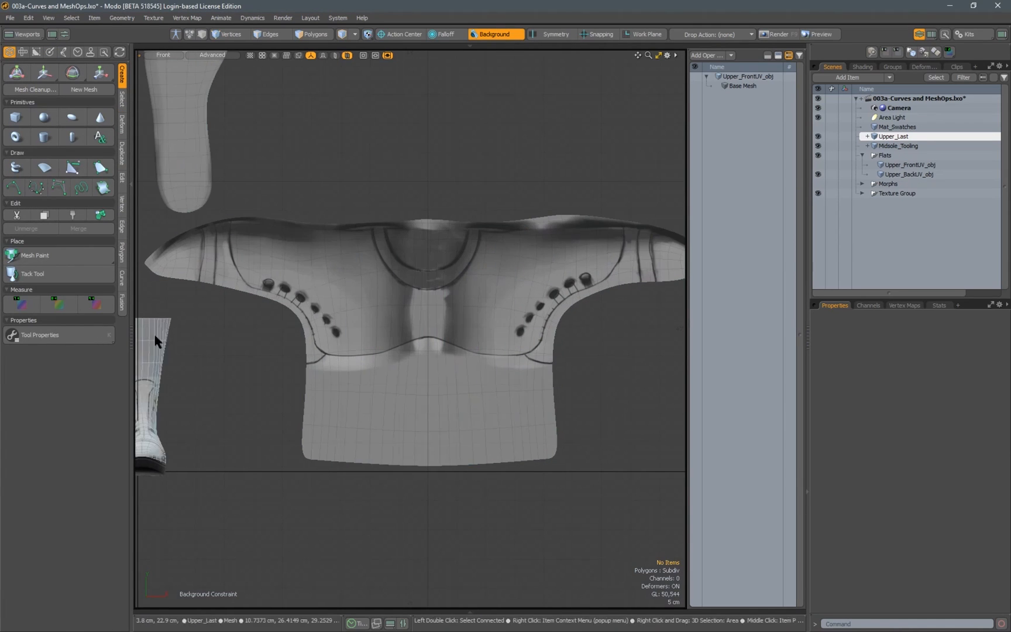
left_click(14, 187)
scroll(388, 326, "up", 3)
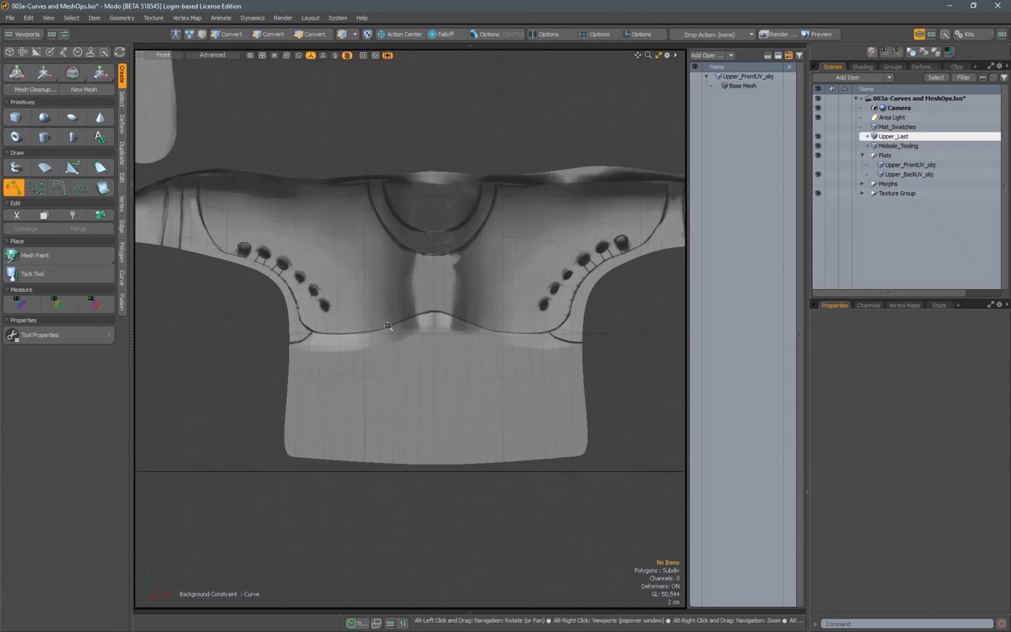
scroll(389, 326, "up", 1)
left_click(400, 322)
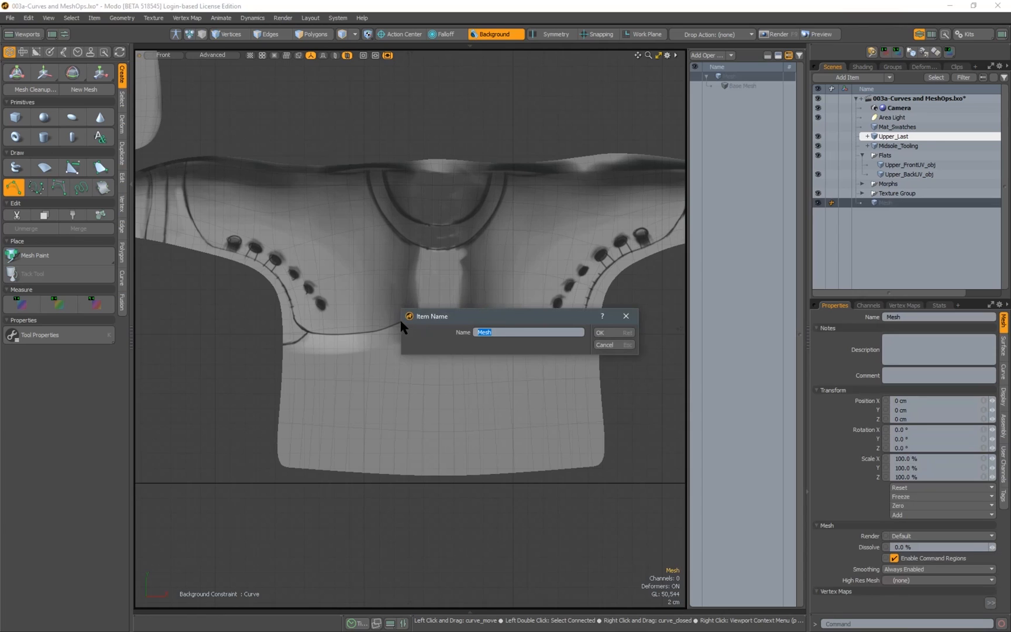
type("CRV_Back_Panel")
key("Return")
Compare the seam lines on the flat back pattern with the painted toe and eyelet seams on the 3D boot in Perspective view
left_click_drag(436, 329, 434, 364, "alt")
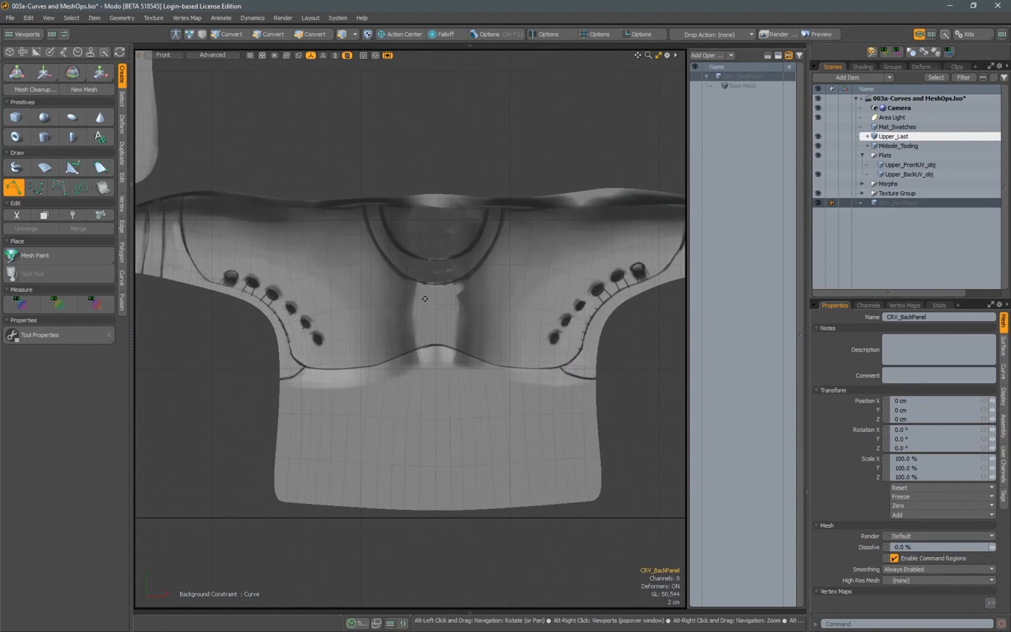
scroll(423, 301, "up", 1)
scroll(423, 300, "up", 2)
left_click_drag(423, 300, 508, 267, "alt")
scroll(469, 296, "down", 2)
left_click_drag(469, 297, 499, 263, "alt")
scroll(500, 287, "up", 5)
scroll(440, 231, "up", 4)
scroll(499, 269, "down", 3)
key("period")
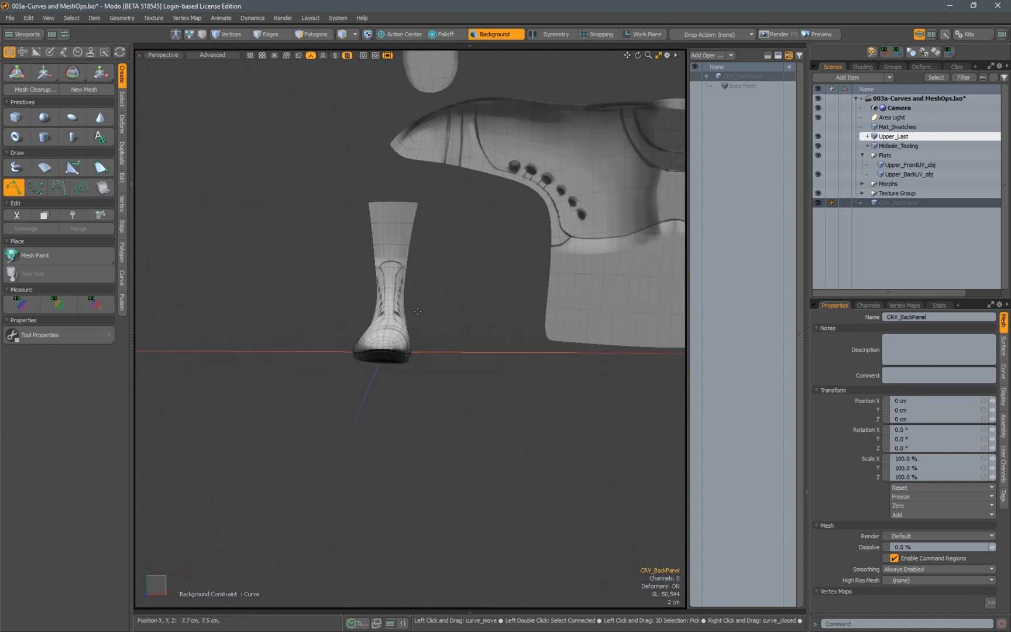
left_click_drag(404, 321, 358, 328, "alt")
scroll(358, 328, "up", 6)
left_click_drag(444, 363, 409, 374, "alt")
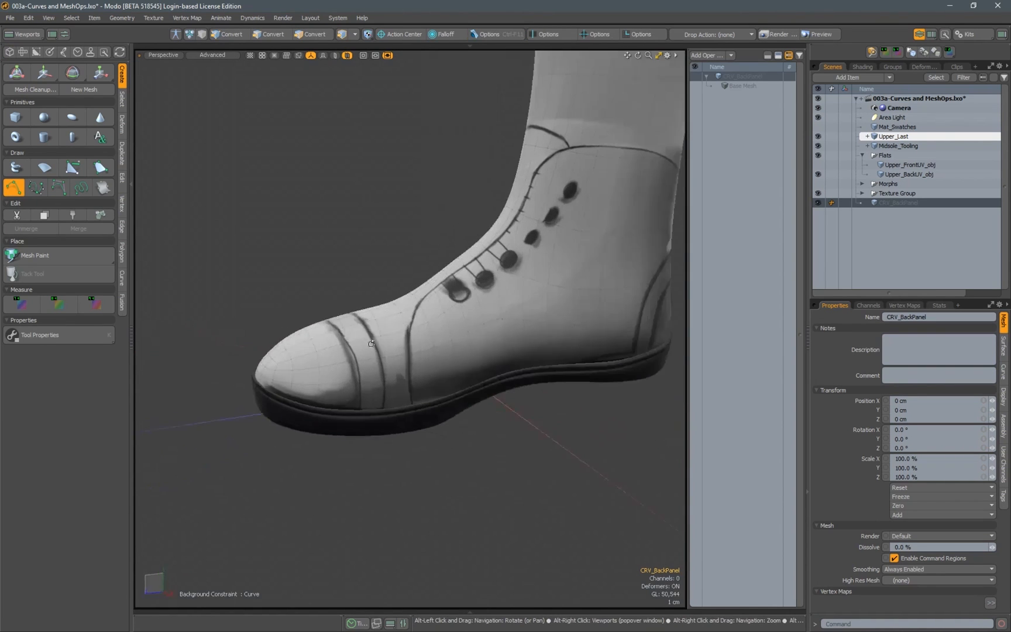
scroll(467, 389, "up", 5)
left_click_drag(467, 390, 419, 303, "alt")
scroll(424, 358, "up", 2)
left_click_drag(424, 358, 395, 335, "alt")
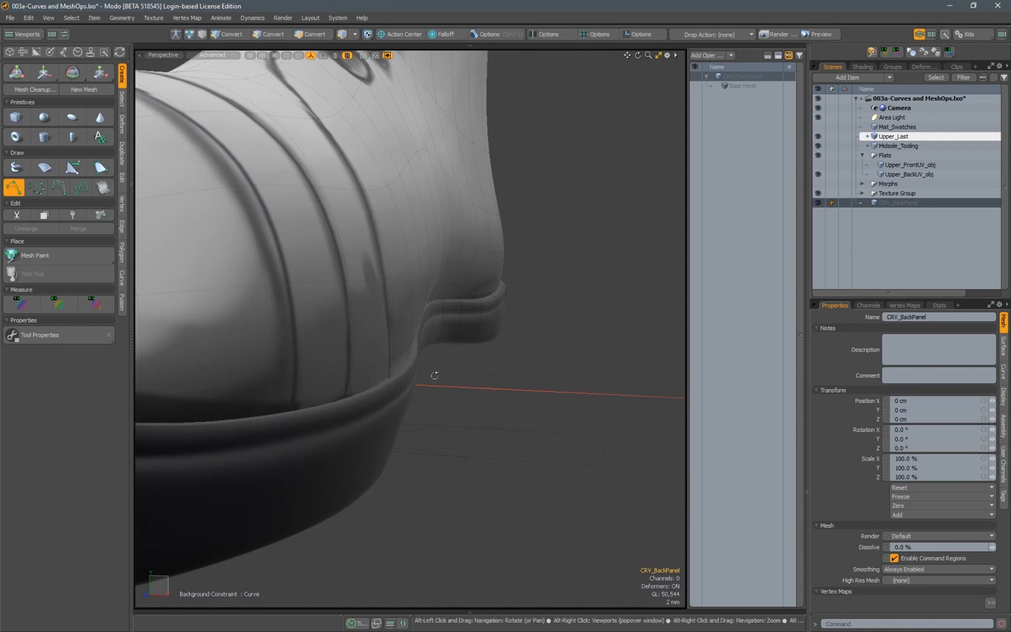
Start the back panel curve at the centre of the pattern's upper edge, just above the collar arcs
key("shift+a")
left_click_drag(276, 385, 327, 377, "alt")
left_click_drag(350, 263, 413, 277, "alt+shift")
scroll(409, 269, "up", 6)
scroll(469, 264, "up", 4)
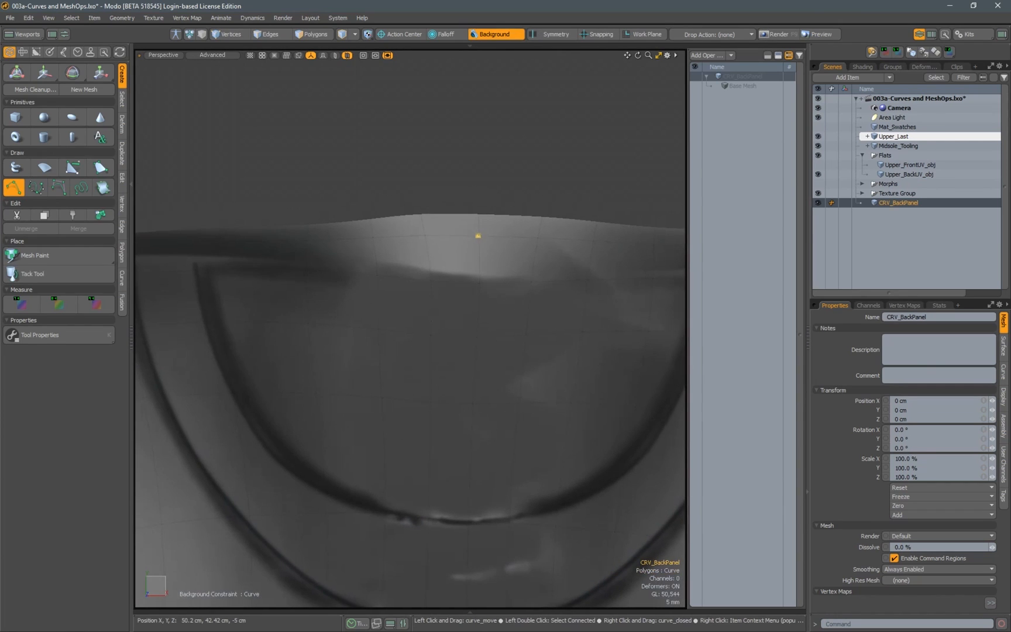
scroll(468, 267, "down", 5)
left_click_drag(397, 268, 504, 263, "alt+shift")
left_click_drag(217, 249, 192, 266, "alt+shift")
scroll(460, 242, "up", 4)
left_click_drag(529, 262, 578, 261, "alt+shift")
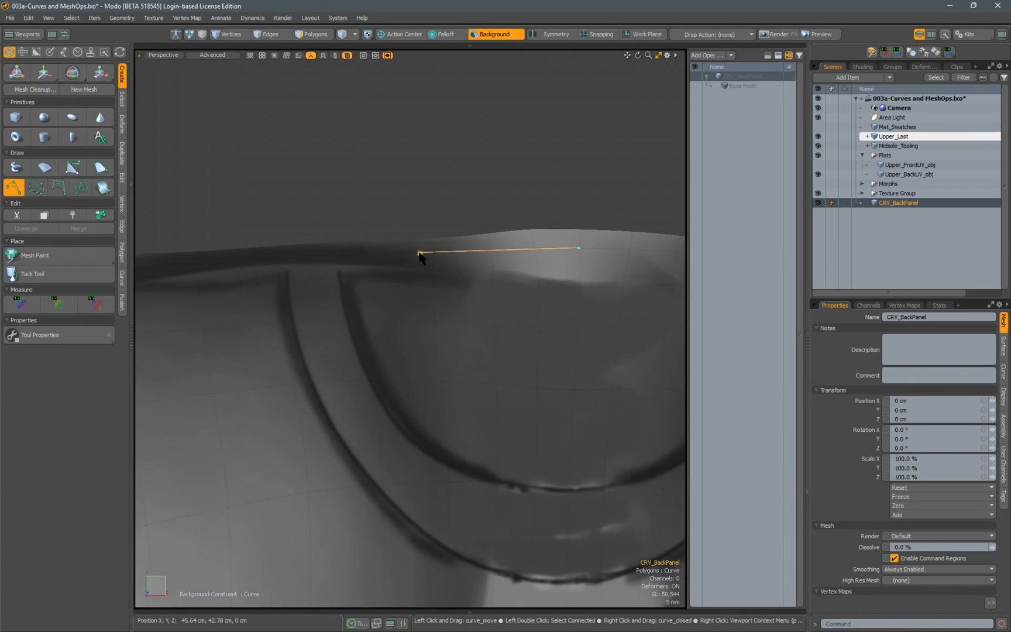
Extend the curve along the pattern's upper edge from the collar toward the vertical seam on the left half
left_click_drag(271, 263, 414, 263, "alt+shift")
left_click_drag(236, 266, 445, 283, "alt+shift")
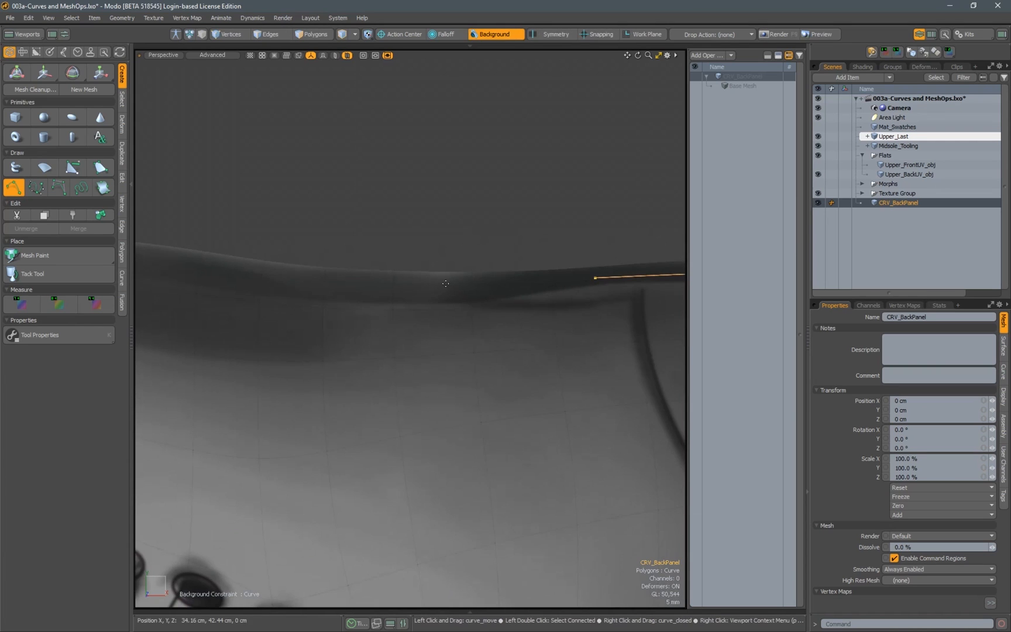
left_click_drag(346, 294, 548, 318, "alt+shift")
left_click(456, 297)
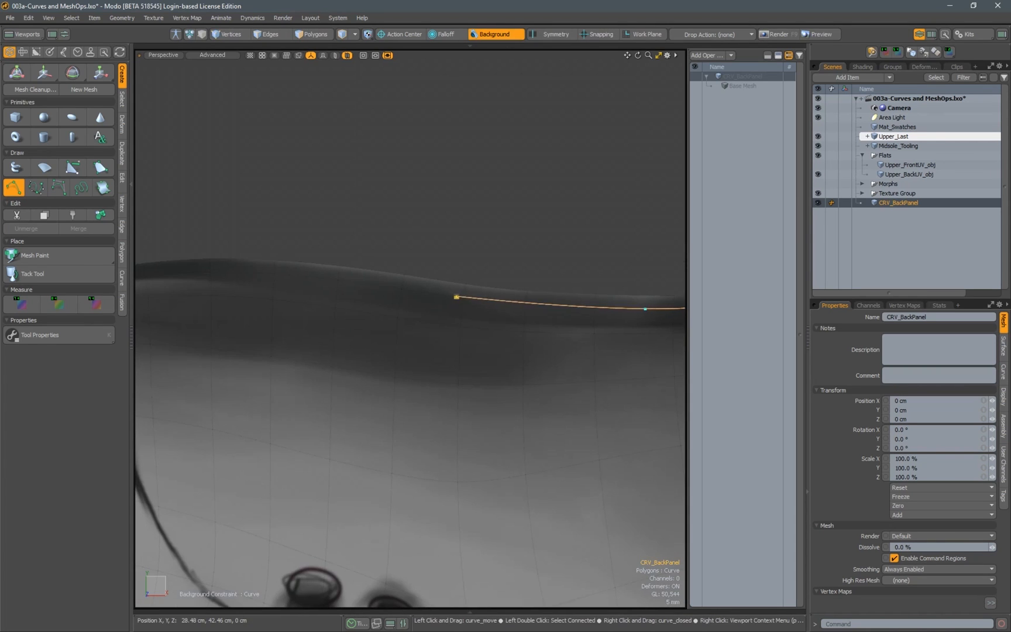
scroll(386, 318, "down", 4)
left_click_drag(400, 302, 496, 296, "alt+shift")
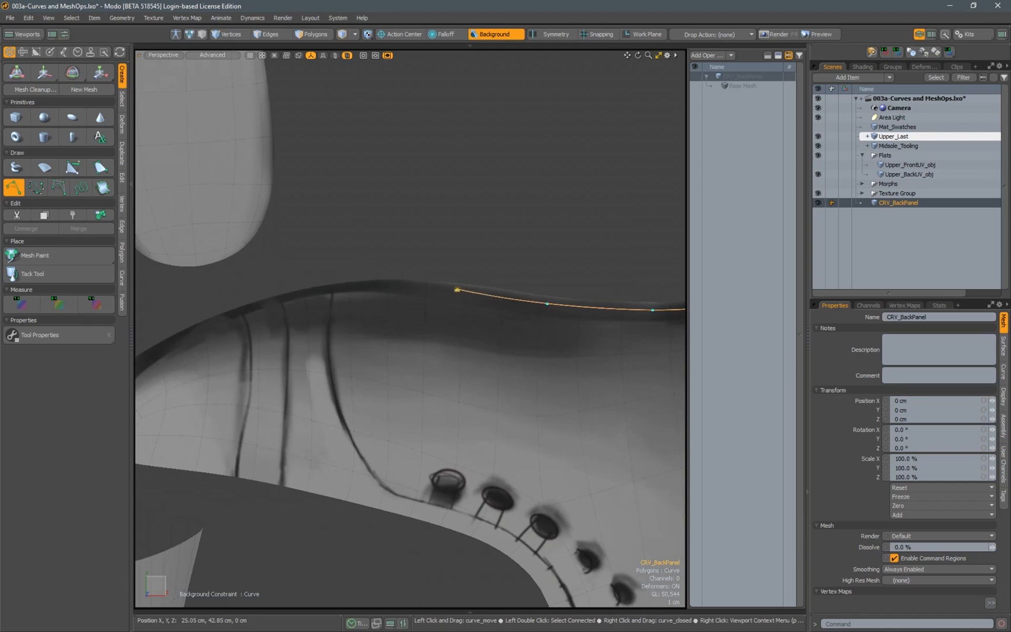
left_click_drag(353, 292, 490, 318, "ctrl+alt")
left_click(427, 286)
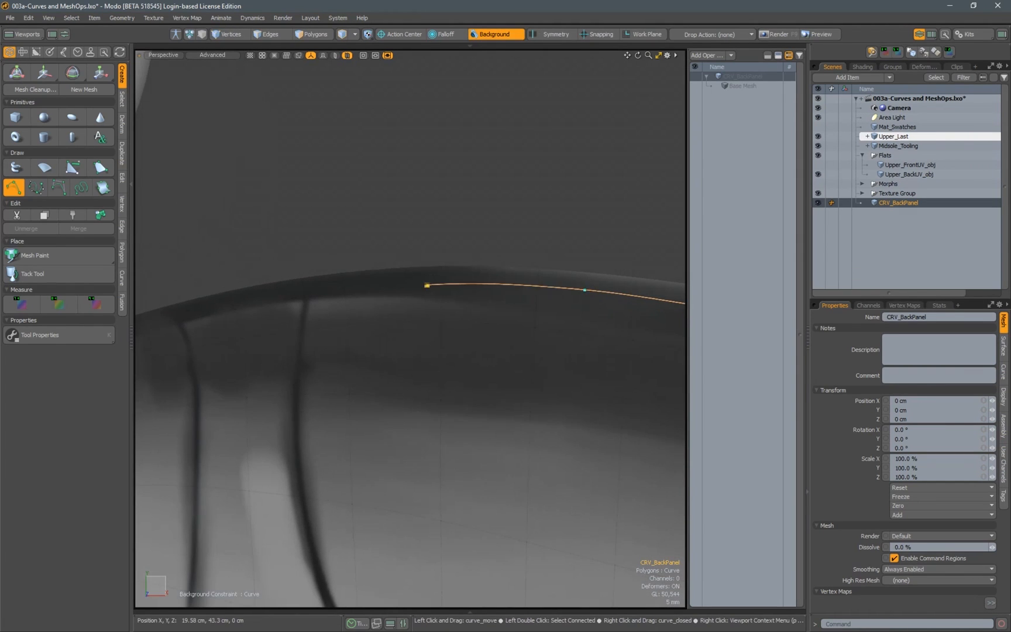
mouse_move(319, 298)
left_mouse_down("alt+shift")
mouse_move(415, 305)
mouse_move(320, 286)
left_mouse_up("alt+shift")
scroll(420, 306, "up", 4)
scroll(378, 311, "down", 10)
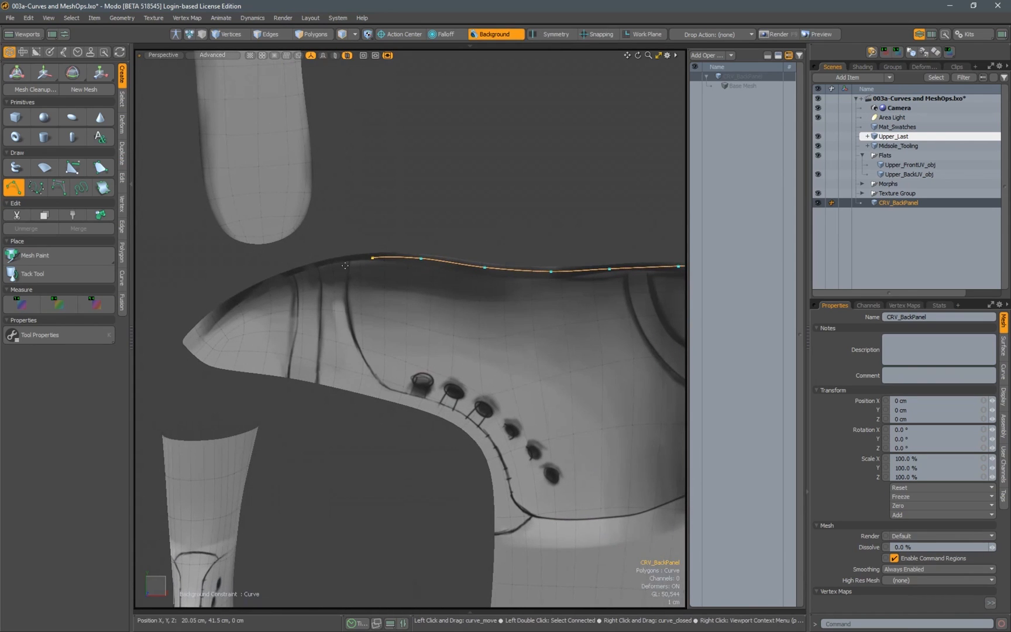
Form a tight rounded corner with closely spaced points where the upper edge meets the left vertical seam
left_click_drag(357, 349, 377, 263, "ctrl+alt")
left_click(375, 265)
left_click(349, 271)
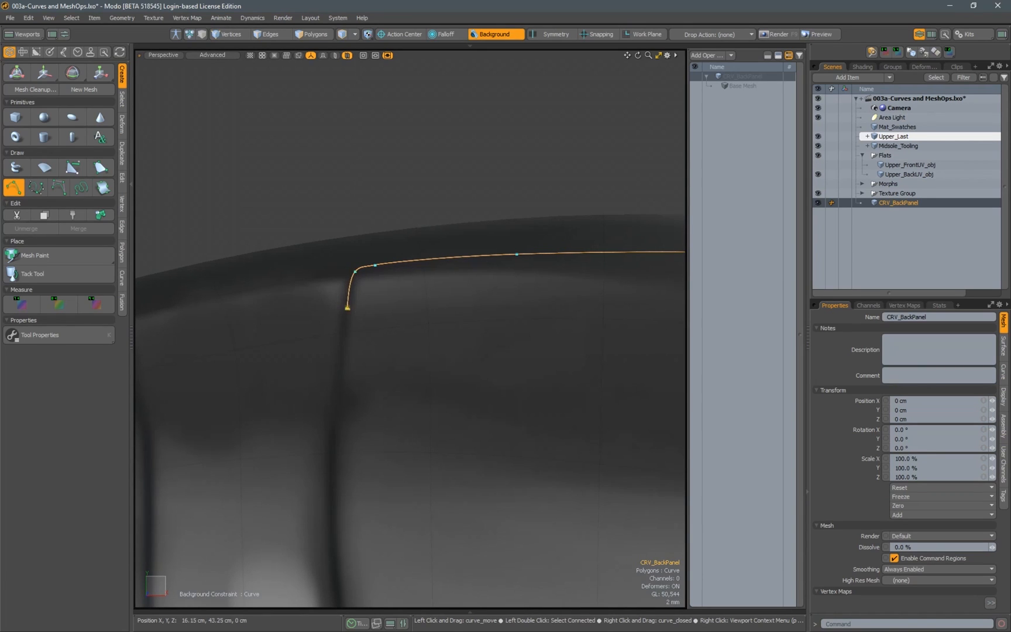
left_click_drag(375, 266, 366, 267)
scroll(360, 263, "up", 4)
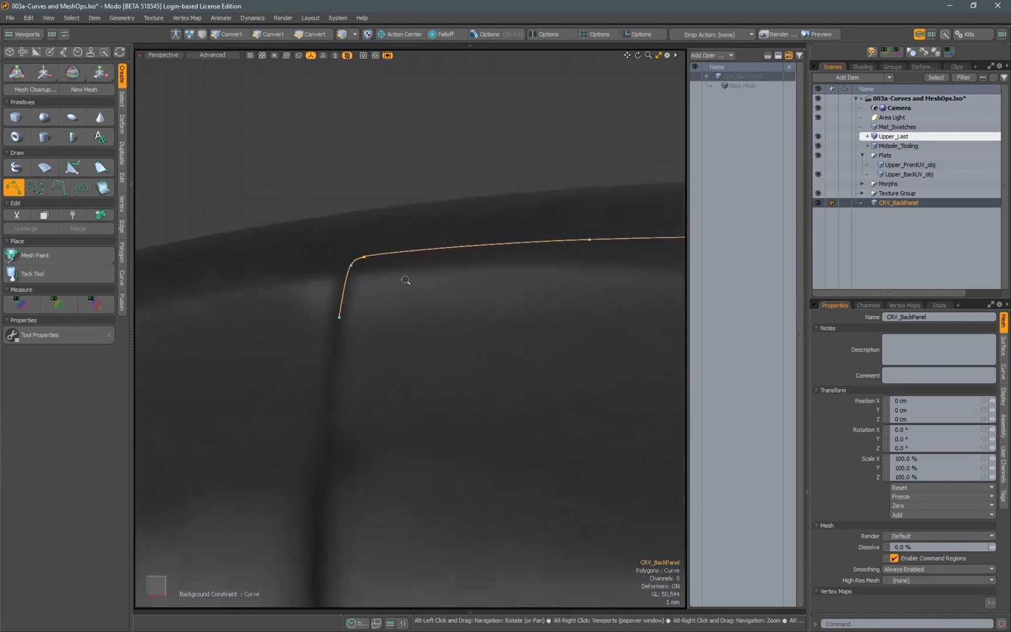
left_click_drag(363, 227, 358, 263)
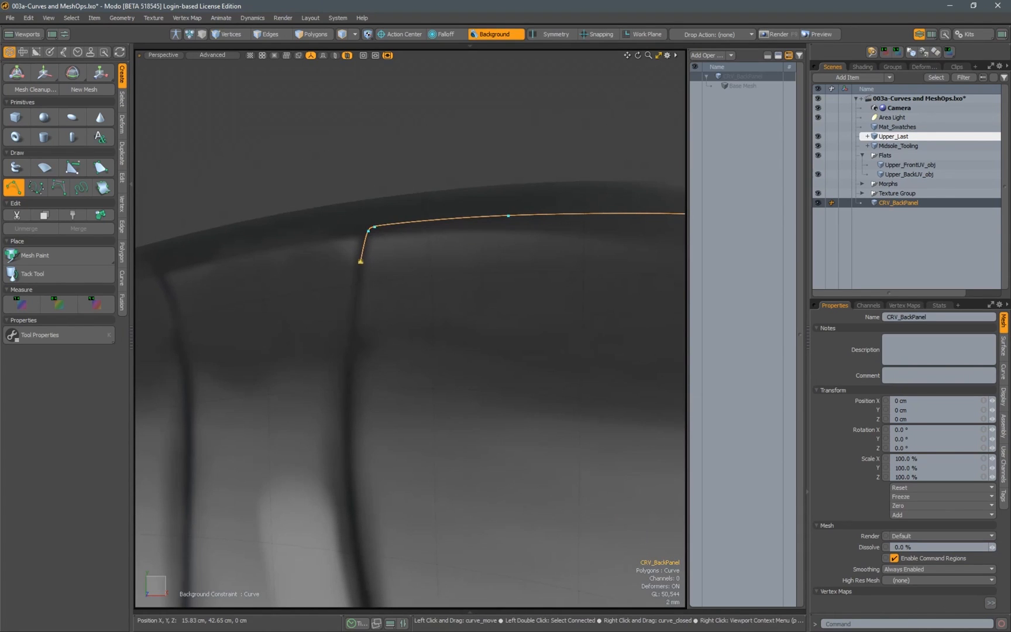
Trace the curve down the left vertical seam and around its bend to the start of the eyelet row
left_click_drag(387, 298, 394, 355, "ctrl+alt")
left_click_drag(393, 356, 354, 291, "alt+shift")
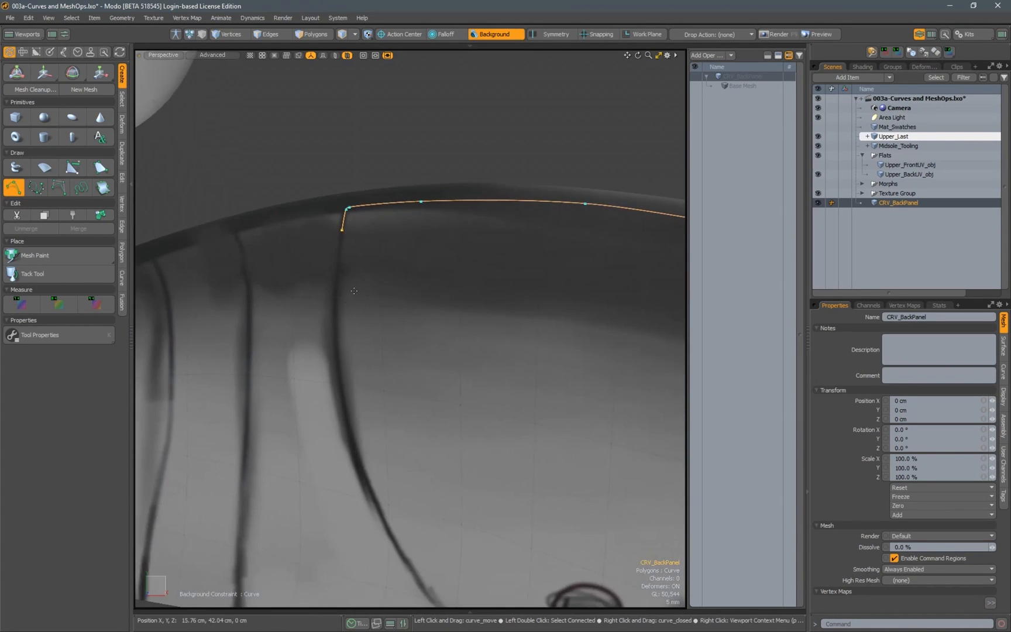
left_click_drag(327, 328, 326, 262, "alt+shift")
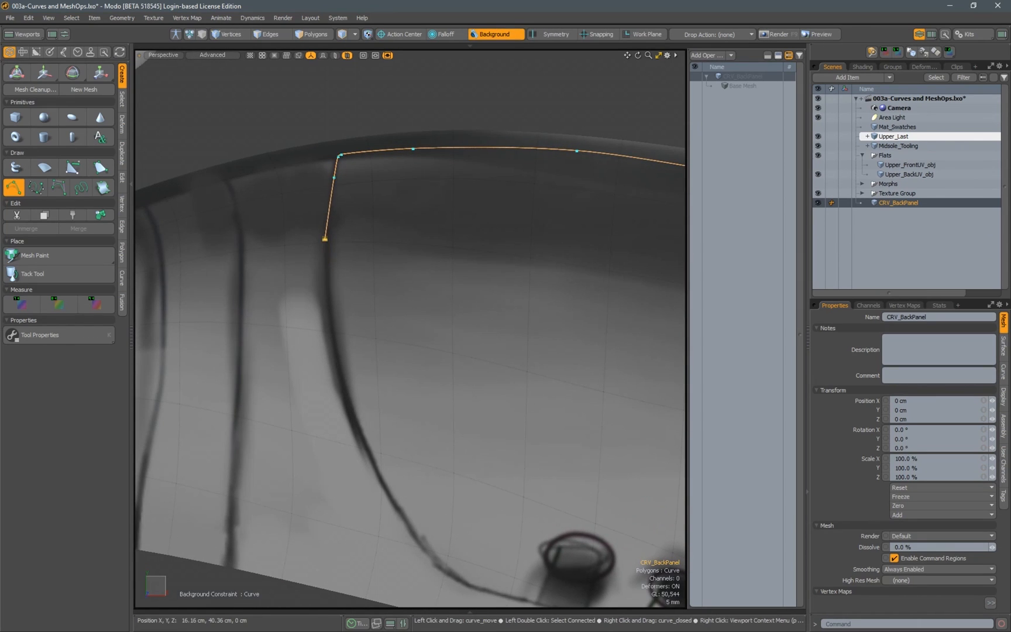
left_click(331, 368)
mouse_move(336, 349)
left_mouse_down("alt+shift")
mouse_move(296, 262)
mouse_move(281, 269)
left_mouse_up("alt+shift")
left_click(342, 374)
left_click(386, 402)
left_click_drag(387, 402, 254, 320, "alt+shift")
left_click(360, 347)
left_click_drag(360, 348, 293, 296, "alt+shift")
left_click_drag(423, 354, 418, 347)
left_click(490, 410)
Continue the curve along the left eyelet edge to the lower seam corner, adjusting points to match the painted line
left_click_drag(491, 409, 387, 287, "alt+shift")
left_click_drag(387, 287, 404, 306)
left_click(461, 411)
left_click_drag(461, 410, 383, 274, "alt+shift")
left_click(410, 378)
left_click(443, 411)
left_click_drag(443, 411, 340, 317, "alt+shift")
key("ctrl+z")
left_click_drag(306, 287, 302, 278)
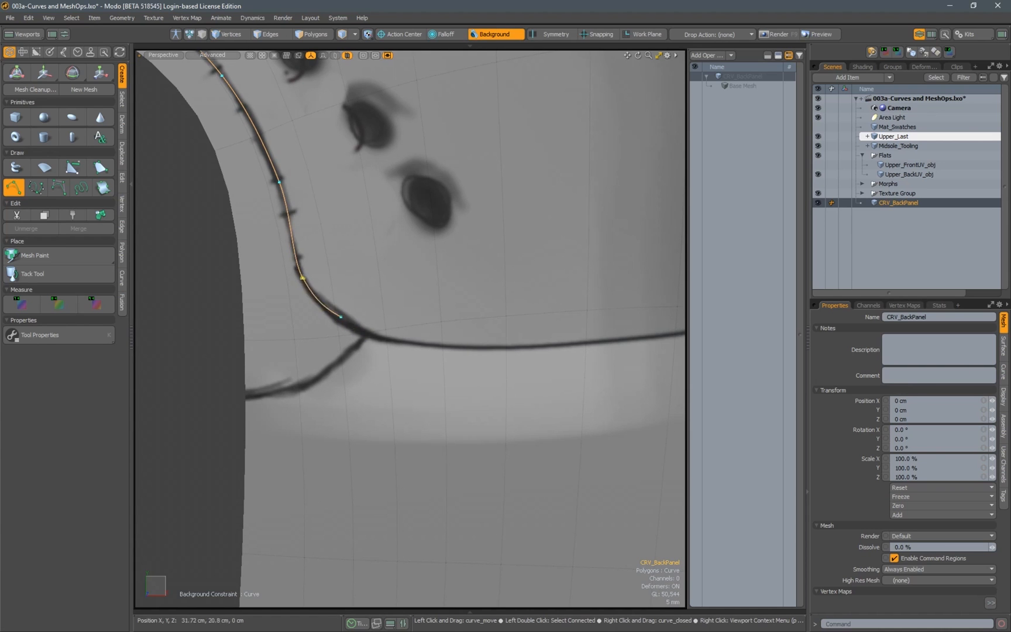
Trace the curve around the left lower corner and along the lower seam to its central peak
scroll(468, 331, "down", 4)
scroll(333, 307, "up", 2)
left_click(365, 323)
mouse_move(468, 330)
left_mouse_down("alt+shift")
mouse_move(333, 307)
mouse_move(235, 327)
left_mouse_up("alt+shift")
left_click(361, 315)
left_click(474, 278)
mouse_move(473, 277)
left_mouse_down("alt")
mouse_move(497, 276)
mouse_move(308, 288)
left_mouse_up("alt")
left_click(374, 255)
left_click(431, 246)
left_click(440, 262)
Carry the curve from the central peak along the lower seam and around the right lower corner
left_click_drag(431, 246, 299, 221, "alt+shift")
left_click(397, 262)
left_click(508, 280)
left_click_drag(509, 279, 312, 263, "alt+shift")
left_click(429, 269)
mouse_move(428, 268)
left_mouse_down()
mouse_move(467, 259)
mouse_move(412, 267)
left_mouse_up()
left_click(475, 255)
left_click_drag(479, 255, 391, 305, "alt+shift")
left_click(443, 270)
Trace the curve up the right eyelet edge past the row of eyelets
left_click_drag(444, 270, 373, 443, "alt+shift")
left_click(404, 358)
left_click(437, 289)
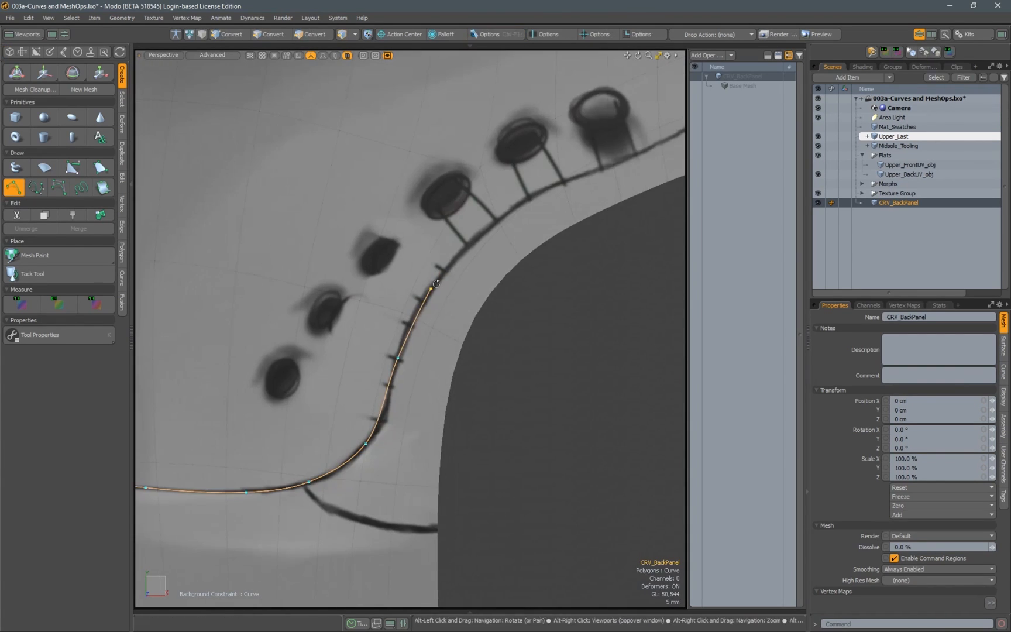
left_click_drag(438, 286, 272, 373, "alt+shift")
left_click(333, 311)
left_click(405, 266)
left_click_drag(497, 234, 427, 274, "alt+shift")
left_click(471, 246)
Continue the curve up the right vertical seam to just below the pattern's upper edge
left_click_drag(473, 243, 418, 334, "alt+shift")
left_click(455, 277)
mouse_move(457, 272)
left_mouse_down("alt+shift")
mouse_move(404, 362)
mouse_move(467, 237)
mouse_move(458, 289)
mouse_move(449, 189)
left_mouse_up("alt+shift")
left_click(440, 267)
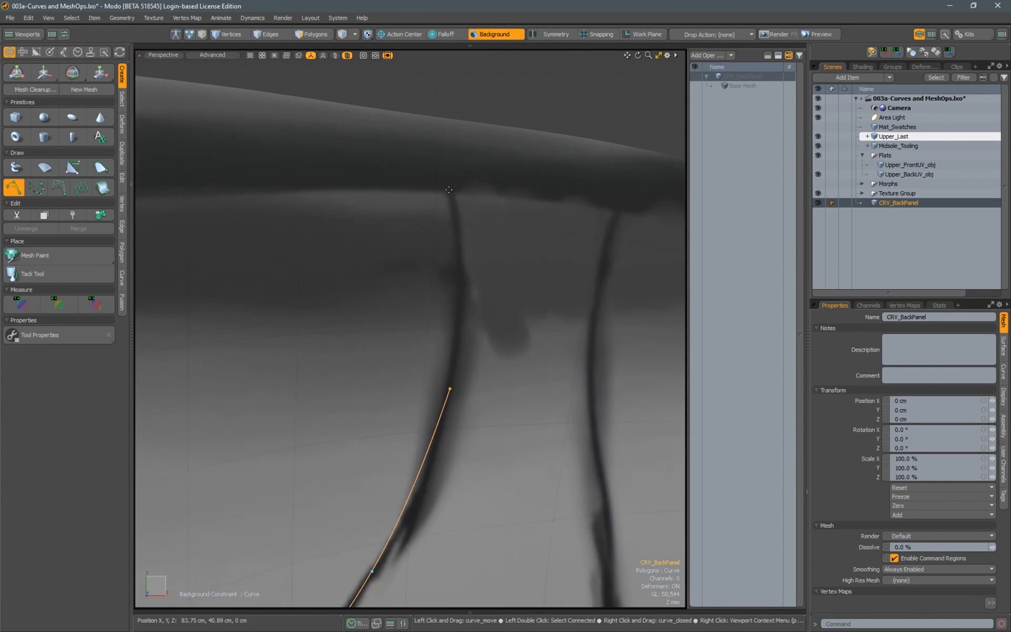
left_click(457, 228)
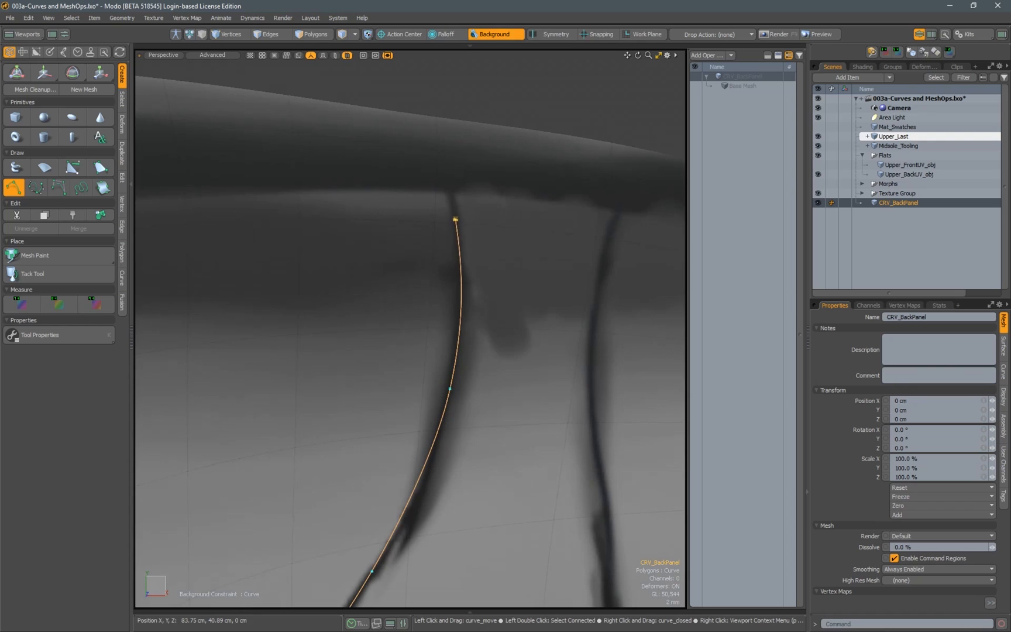
Shape a tight rounded corner at the top of the right seam and extend the curve onto the upper edge
left_click_drag(455, 217, 438, 289)
left_click_drag(438, 289, 471, 268, "ctrl+alt")
left_click(463, 230)
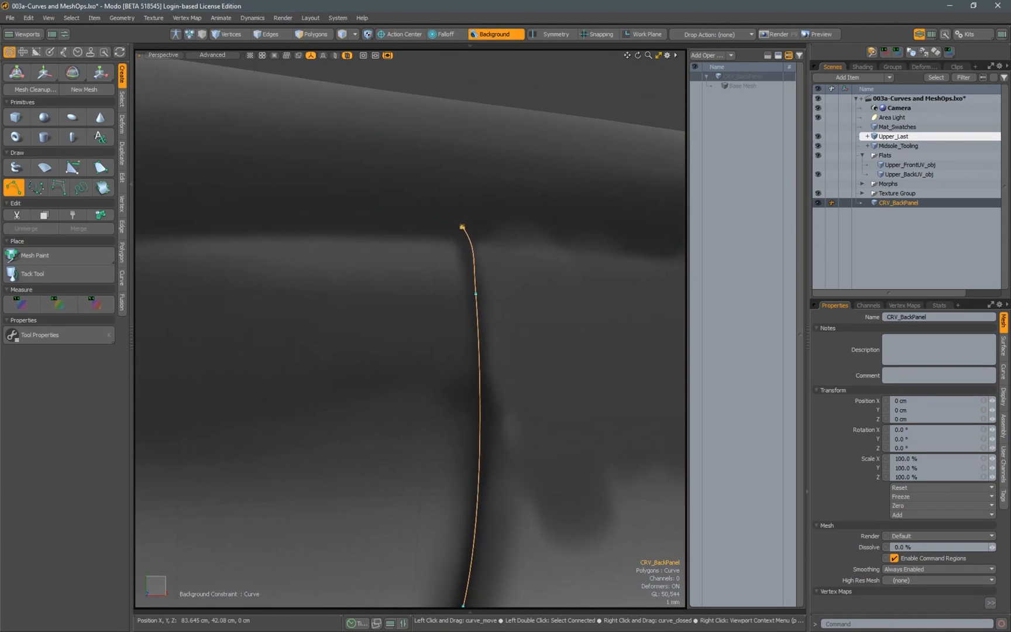
left_click_drag(448, 241, 404, 244, "ctrl+alt")
left_click_drag(404, 245, 469, 283, "alt+shift")
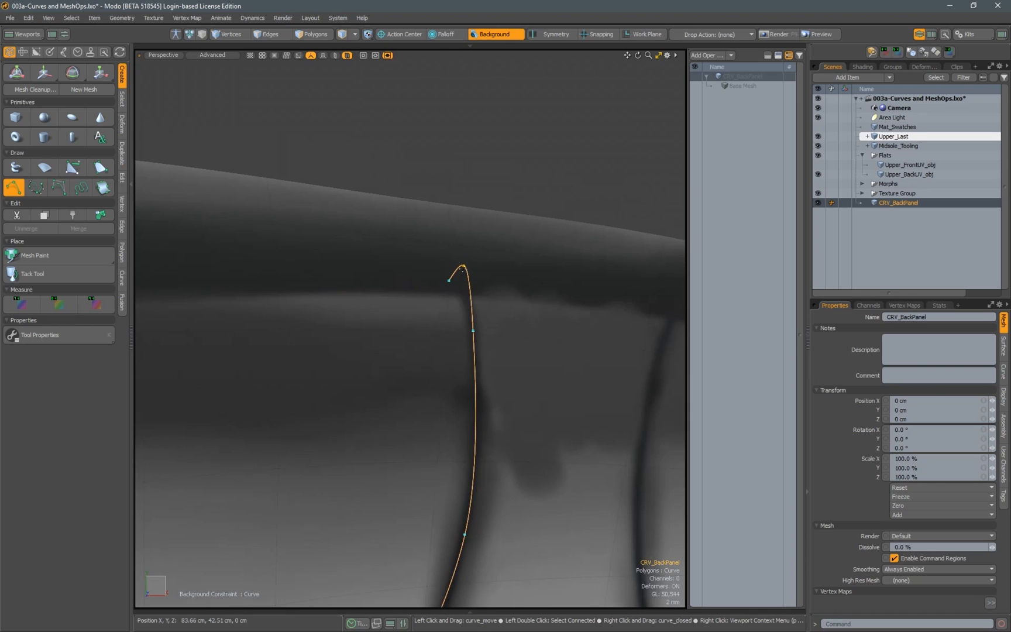
left_click_drag(398, 242, 285, 210)
left_click_drag(449, 282, 160, 197)
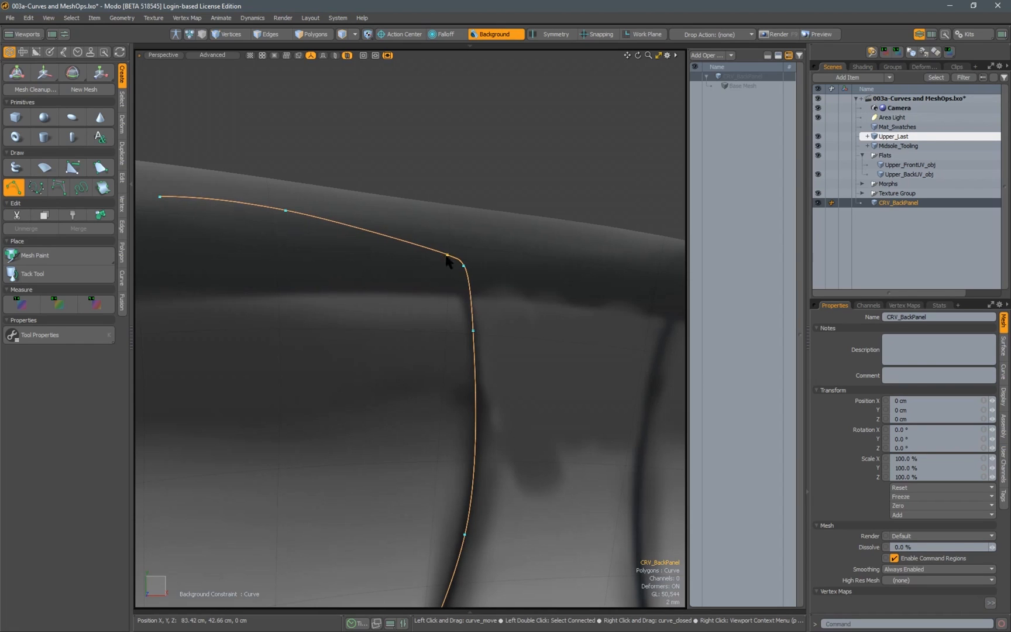
mouse_move(447, 255)
left_mouse_down()
mouse_move(463, 250)
mouse_move(441, 237)
left_mouse_up()
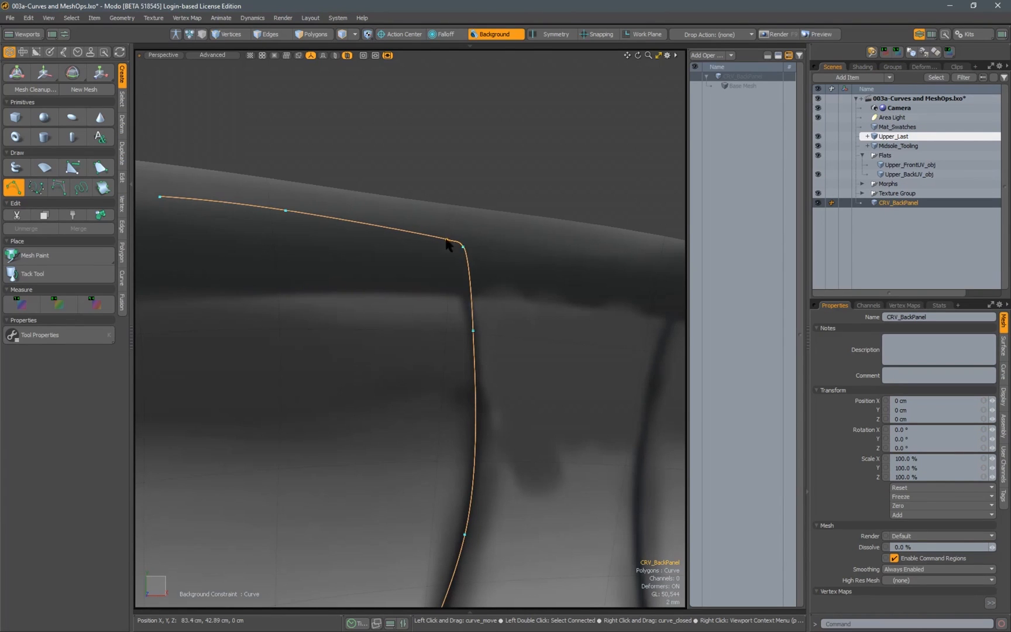
Carry the curve along the upper edge of the right half back toward its starting point above the collar
left_click_drag(357, 257, 516, 287, "alt+shift")
left_click_drag(381, 232, 343, 257, "ctrl+alt")
mouse_move(342, 257)
left_mouse_down("alt+shift")
mouse_move(402, 252)
mouse_move(462, 269)
mouse_move(332, 256)
left_mouse_up("alt+shift")
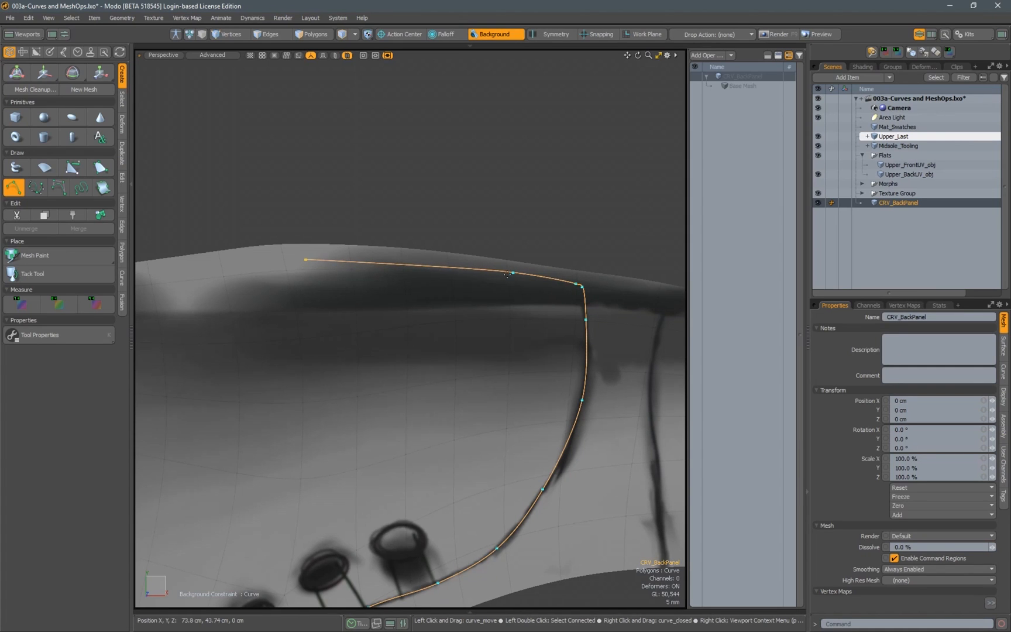
left_click_drag(456, 268, 445, 273, "alt")
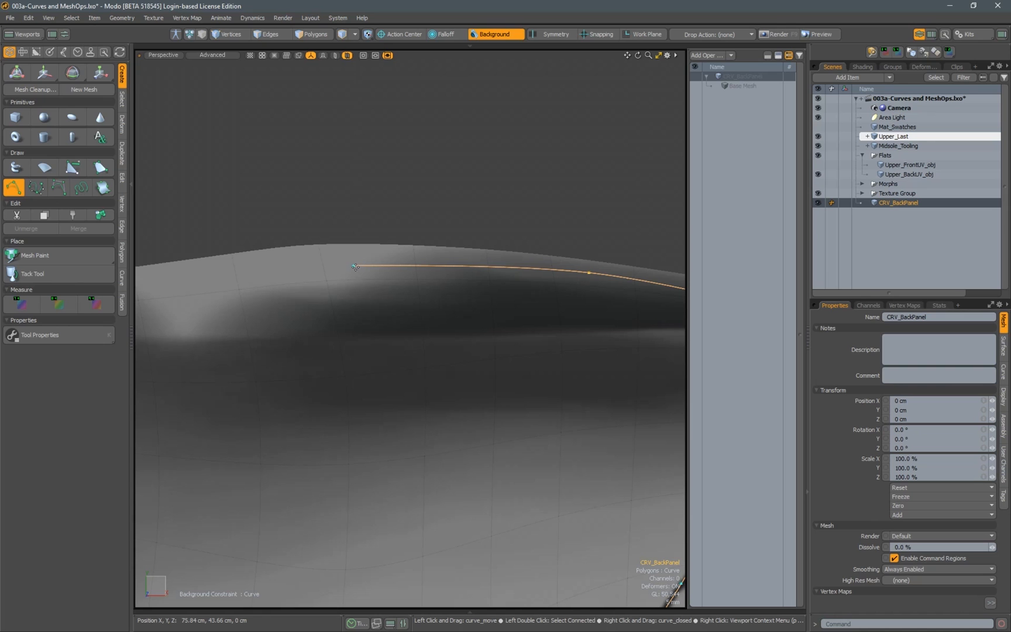
left_click_drag(357, 266, 509, 265)
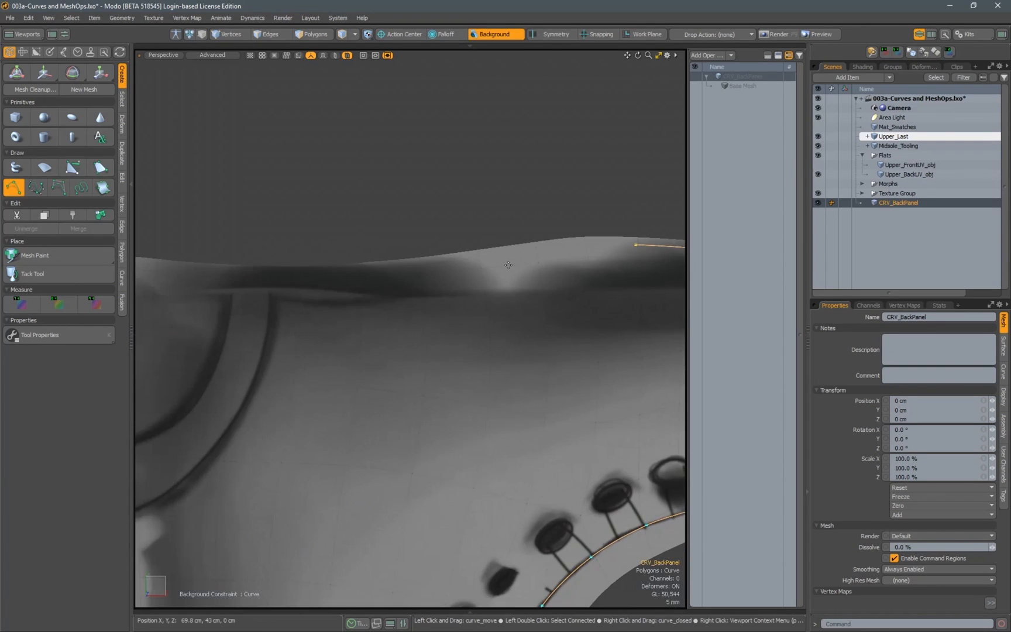
left_click_drag(409, 272, 579, 259, "alt")
left_click_drag(445, 275, 439, 275, "alt")
left_click(421, 273)
left_click_drag(439, 275, 504, 261, "alt+shift")
Set the back panel curve to Closed, finish the Curve tool and save the scene
left_click(68, 338)
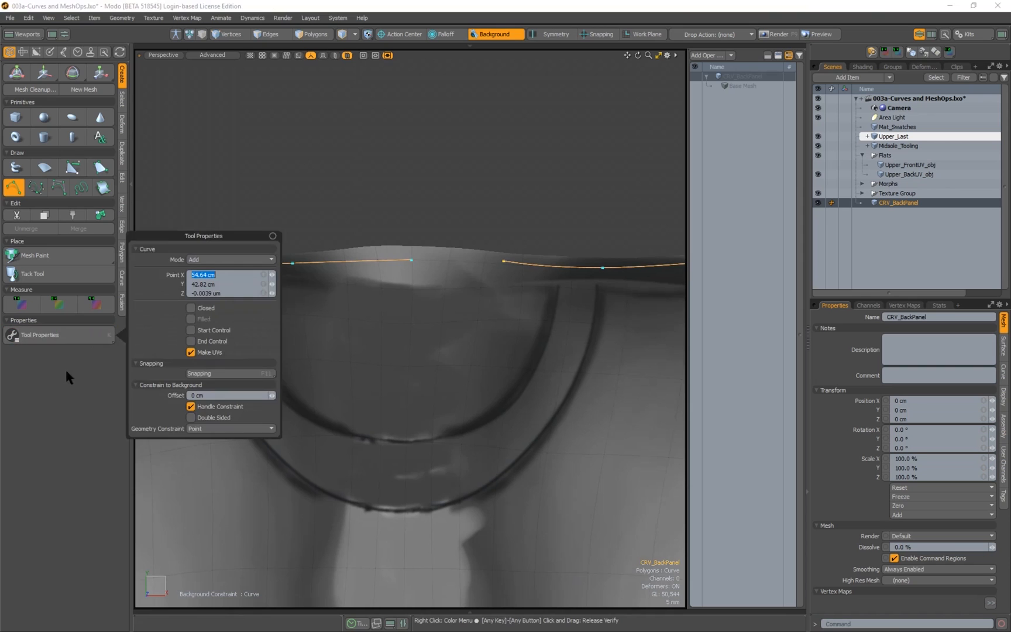
left_click(191, 308)
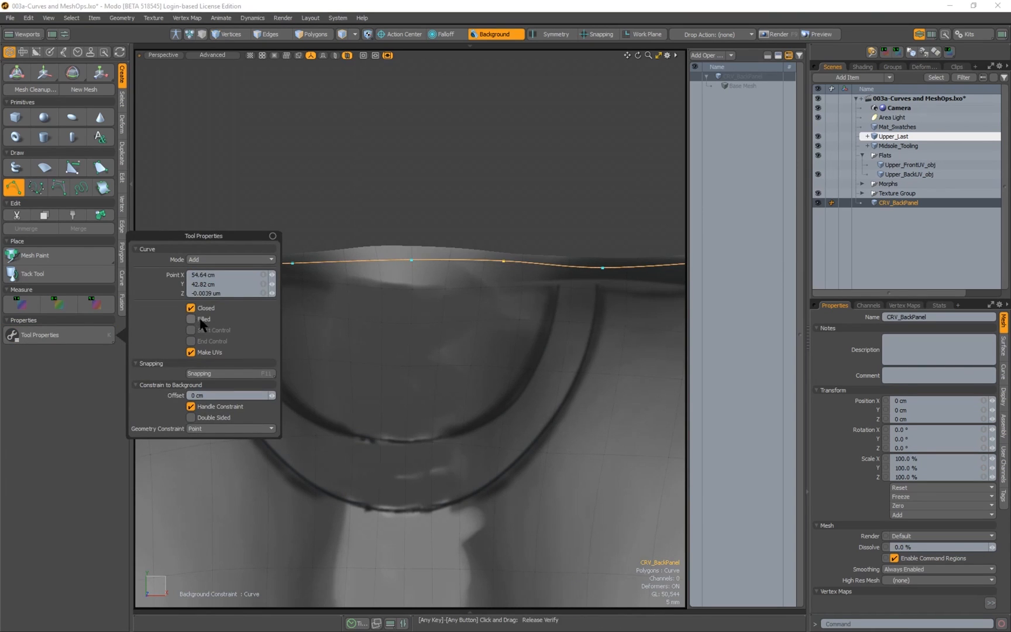
key("a")
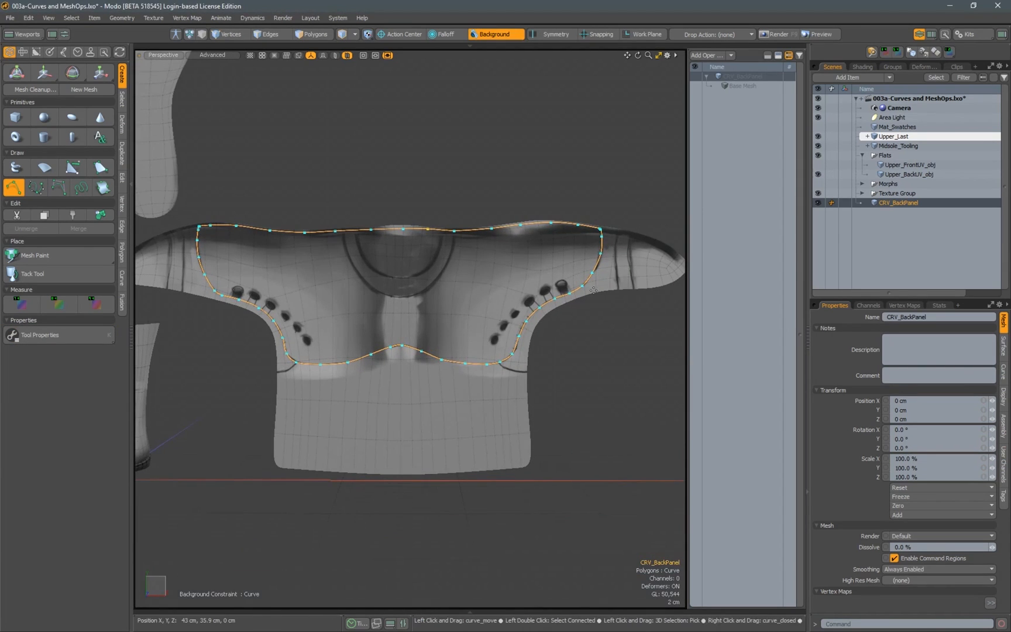
key("space")
left_click_drag(439, 290, 472, 303, "alt+shift")
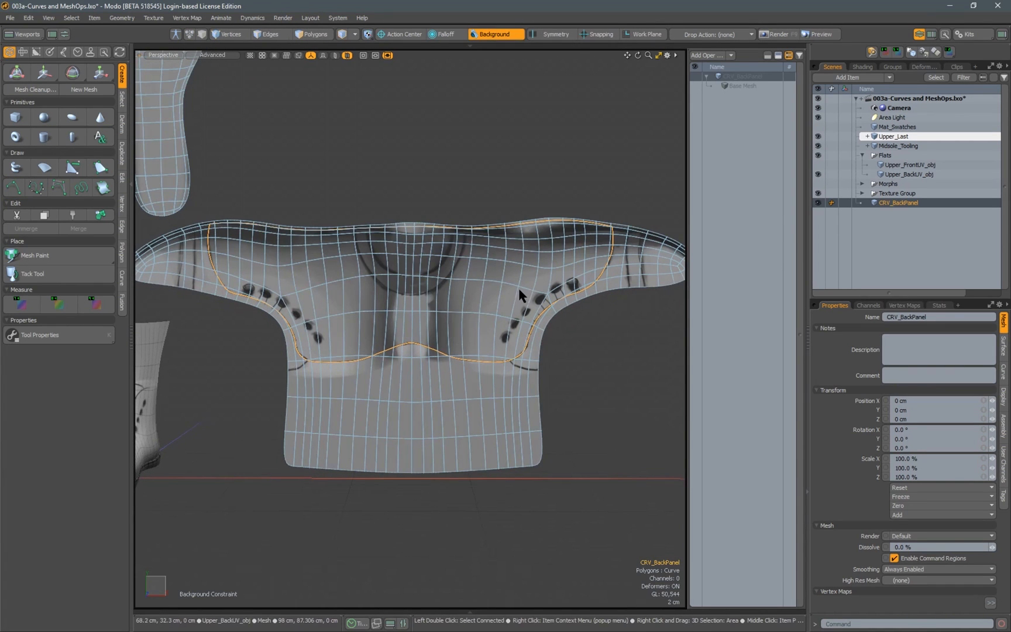
key("ctrl+s")
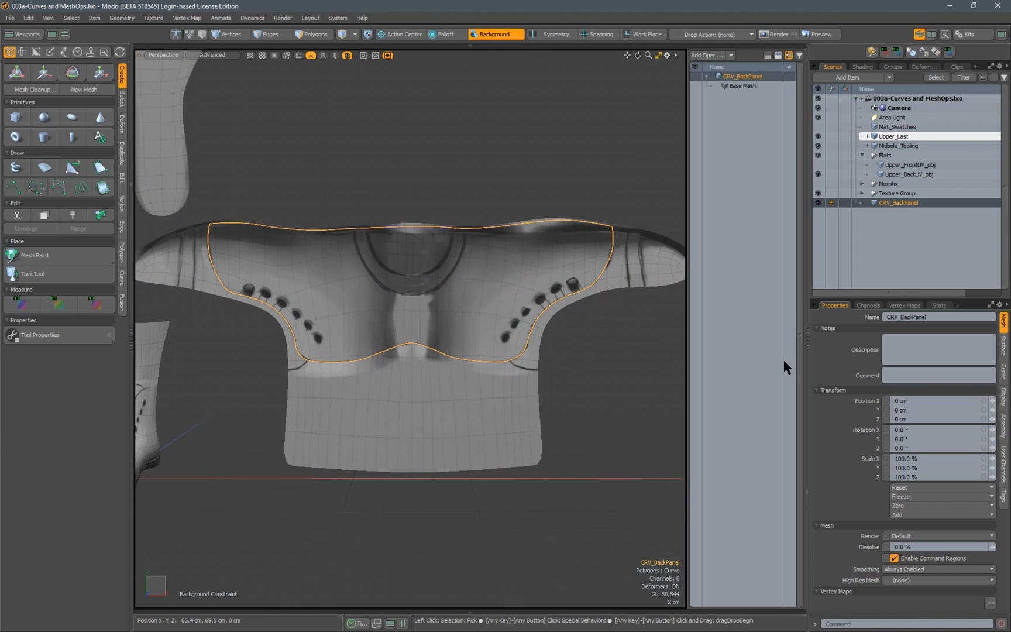
Create a new mesh item named MOP_BackPanel
left_click_drag(428, 350, 456, 193, "alt")
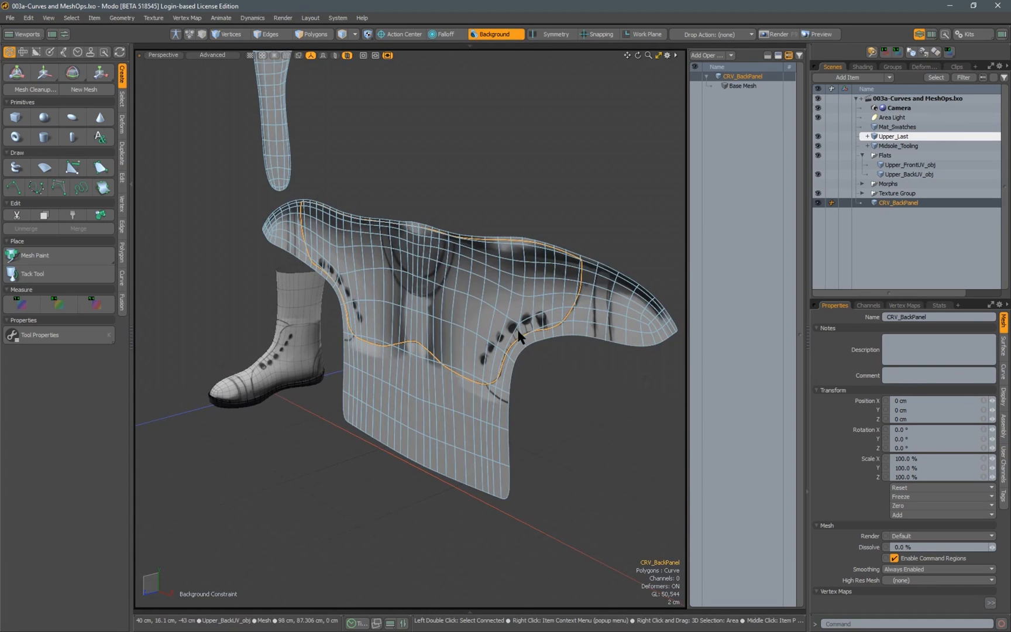
scroll(492, 307, "up", 4, "alt")
mouse_move(492, 308)
left_mouse_down("alt")
mouse_move(404, 309)
mouse_move(475, 307)
left_mouse_up("alt")
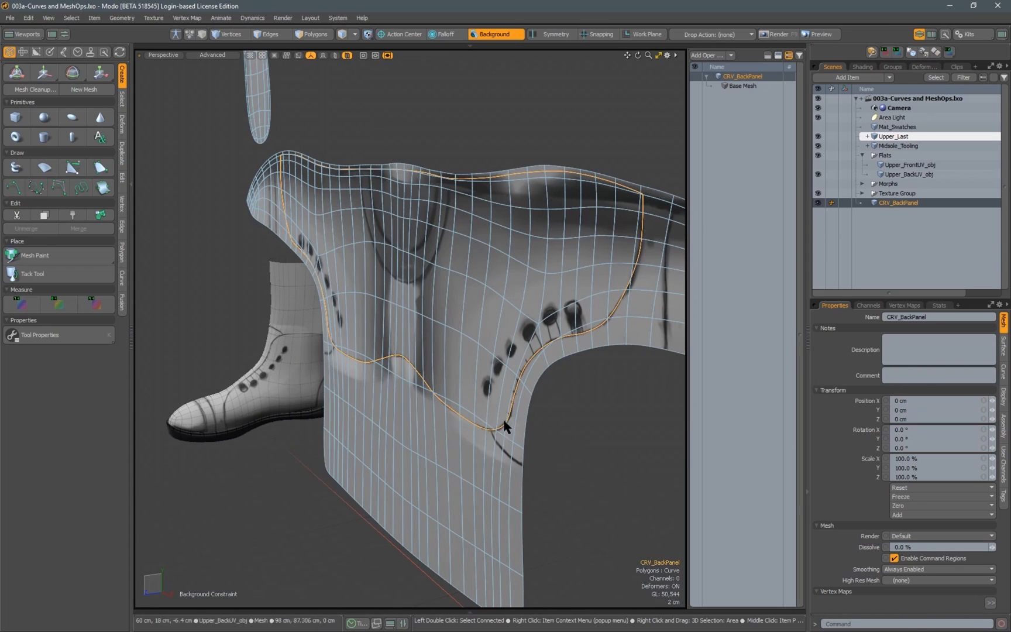
left_click_drag(403, 327, 483, 316, "alt")
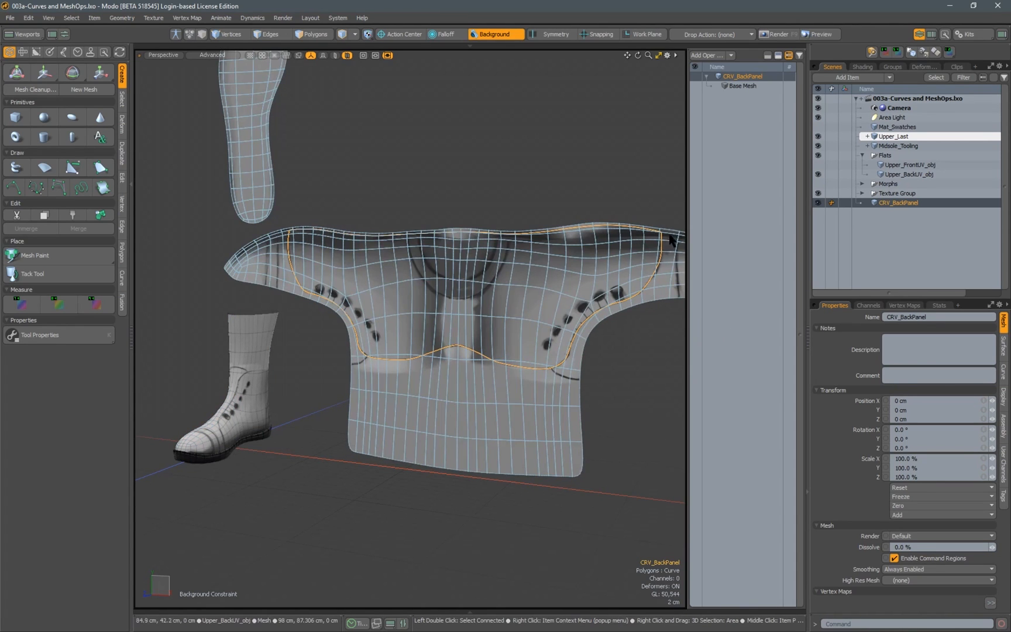
key("n")
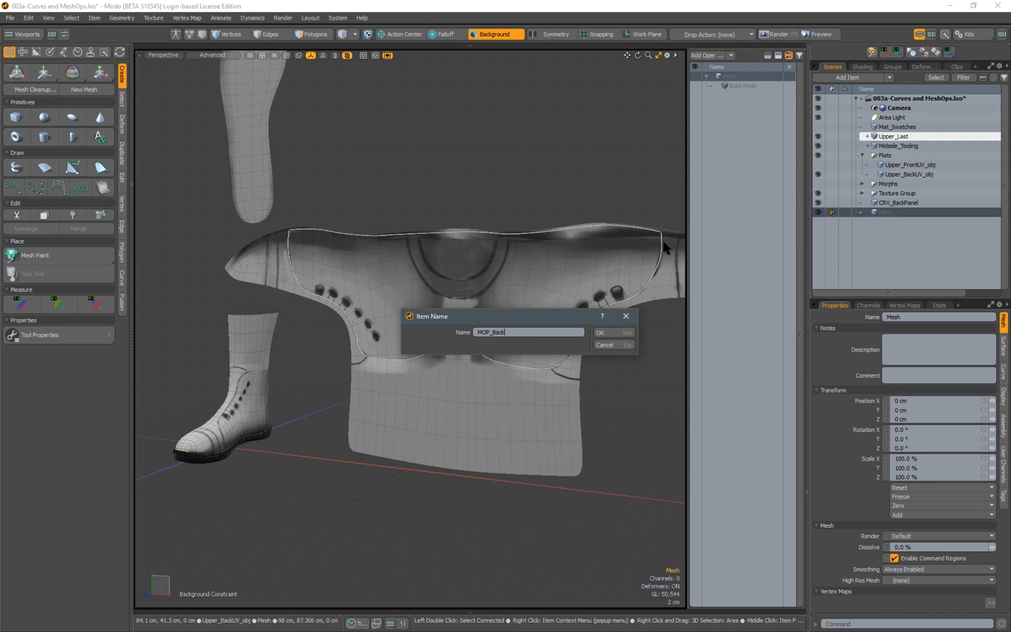
type("MOP_BackPanel")
key("Return")
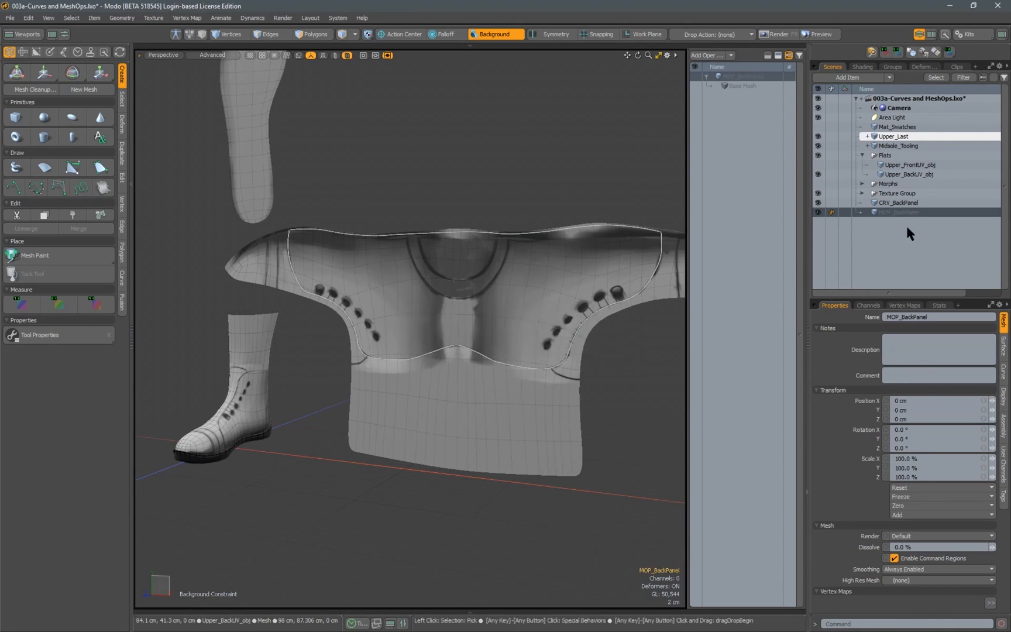
Add a Merge Meshes operation to the MOP_BackPanel mesh
left_click(889, 204)
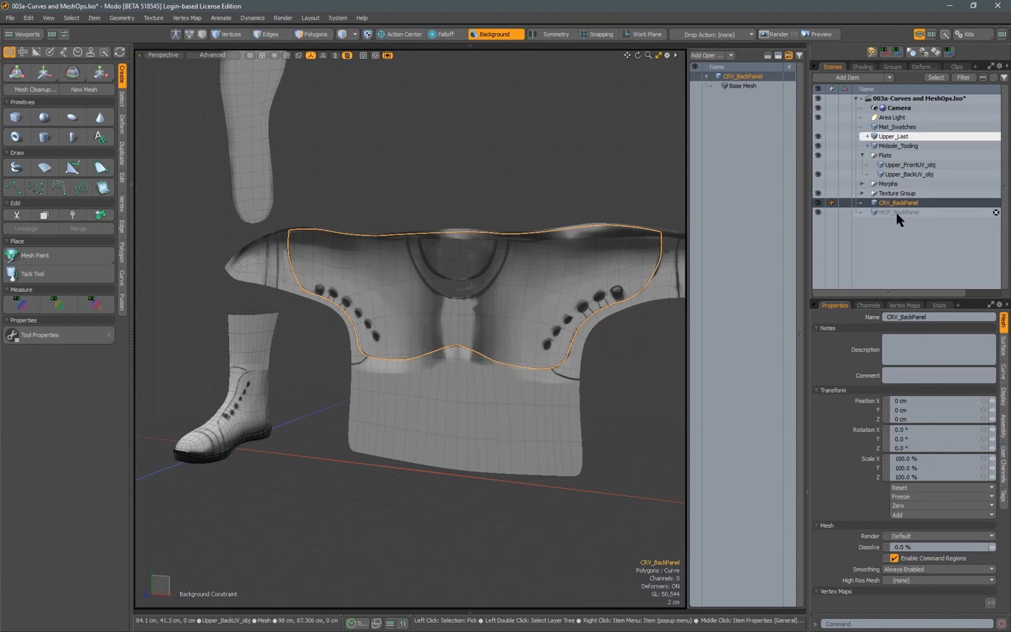
left_click(897, 212)
left_click_drag(609, 235, 630, 233, "alt")
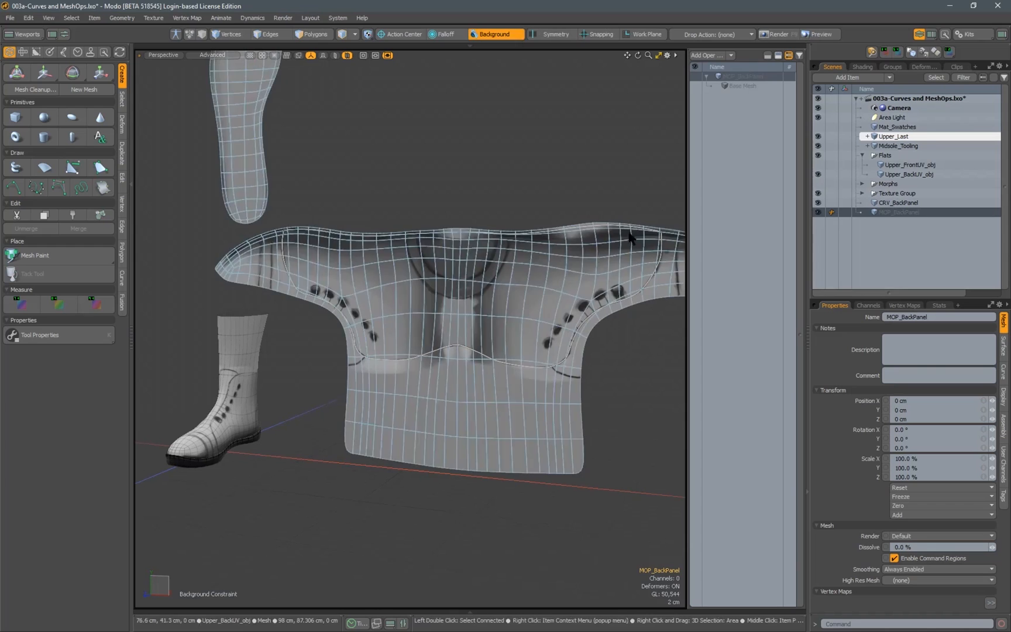
left_click_drag(688, 116, 668, 117)
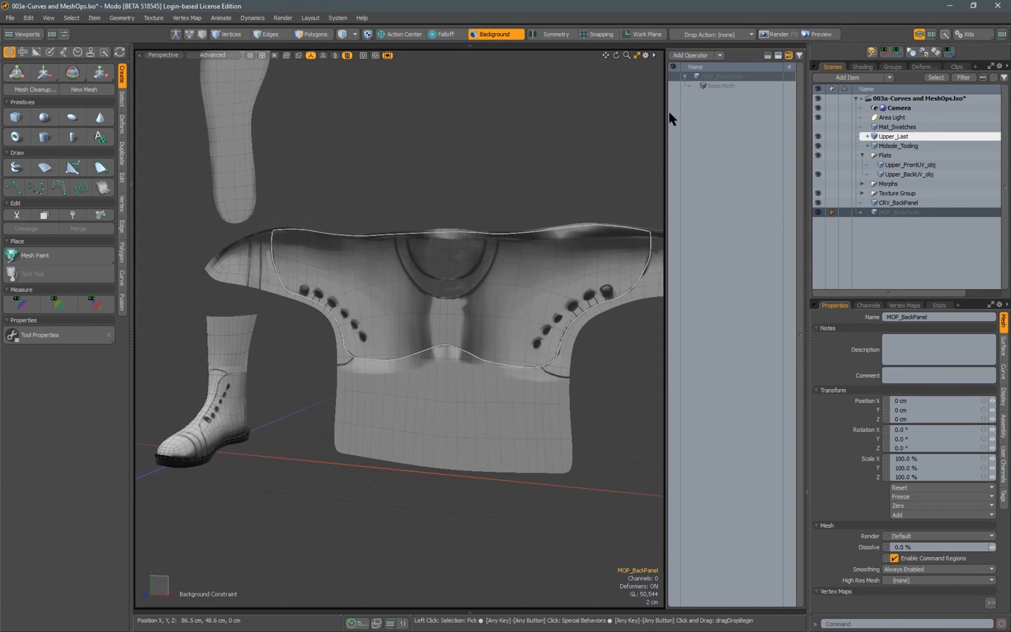
left_click(690, 55)
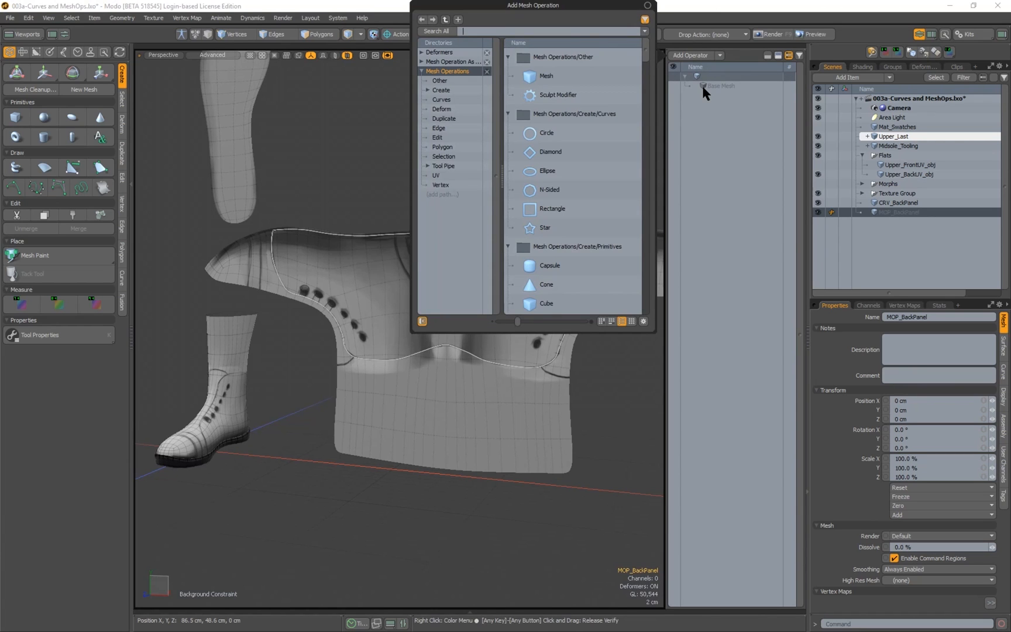
type("merge")
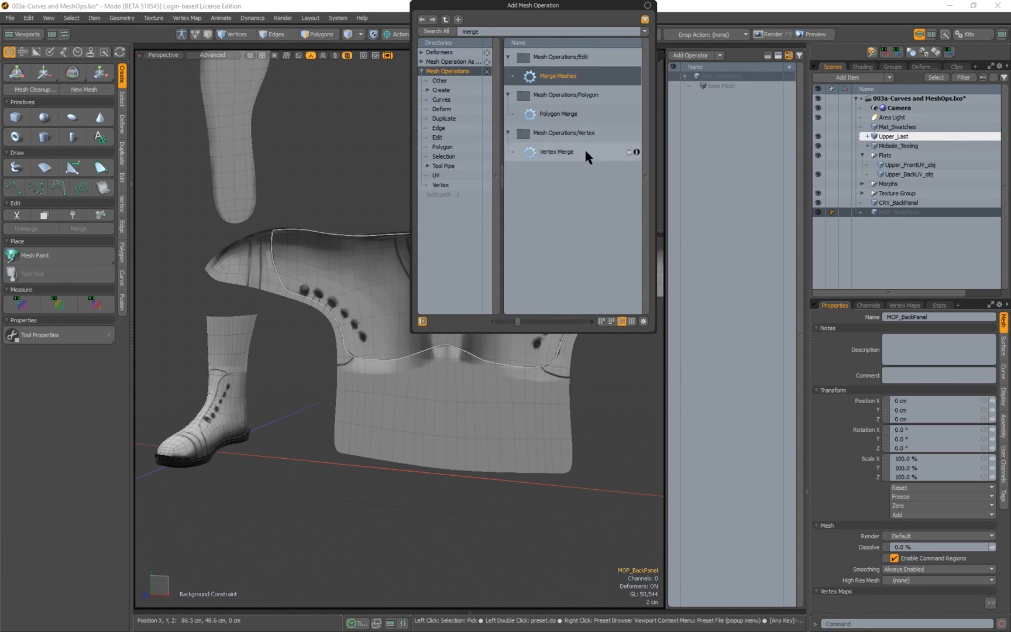
double_click(559, 76)
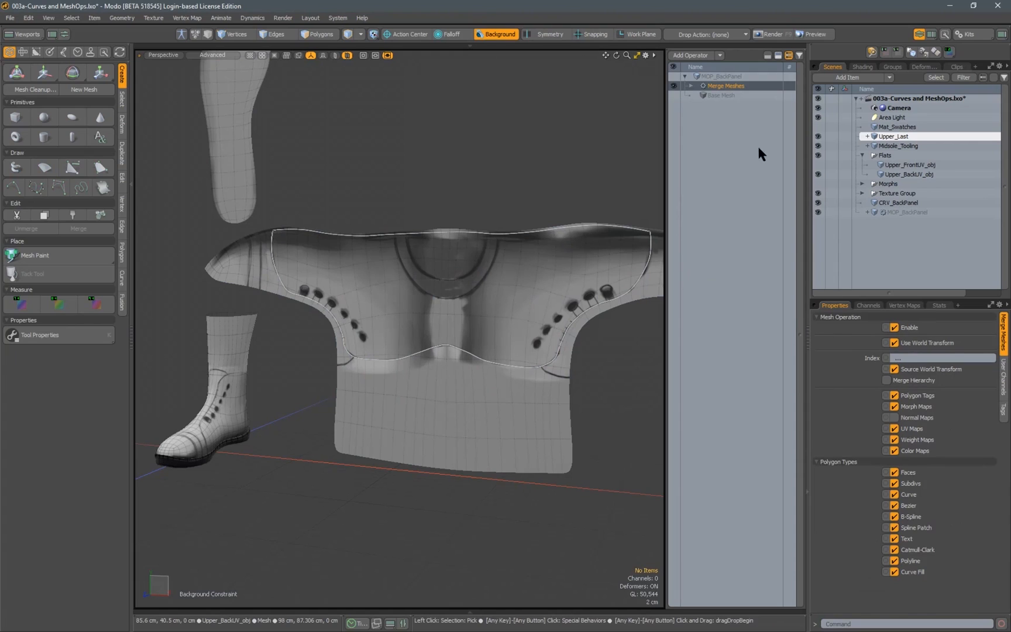
Set the existing CRV_BackPanel mesh as the source of the Merge Meshes operation
left_click(691, 86)
left_click(729, 103)
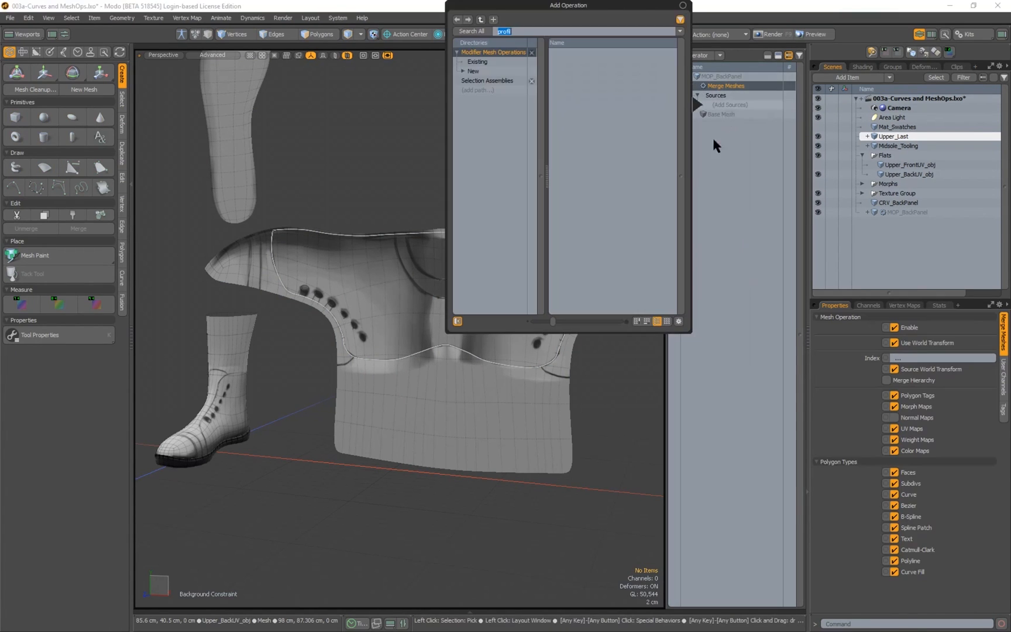
key("BackSpace")
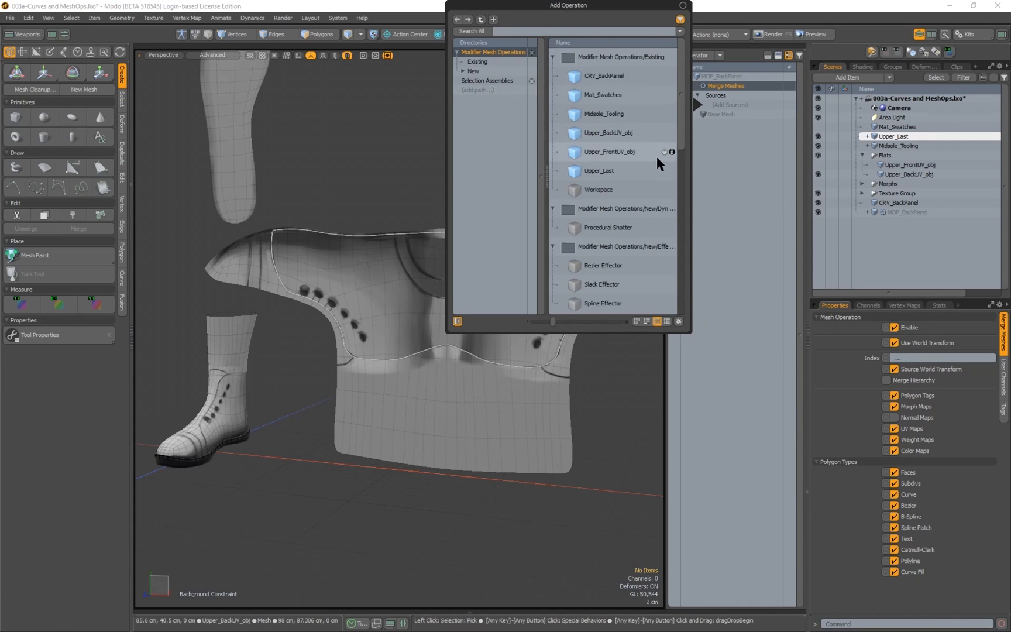
type("crv")
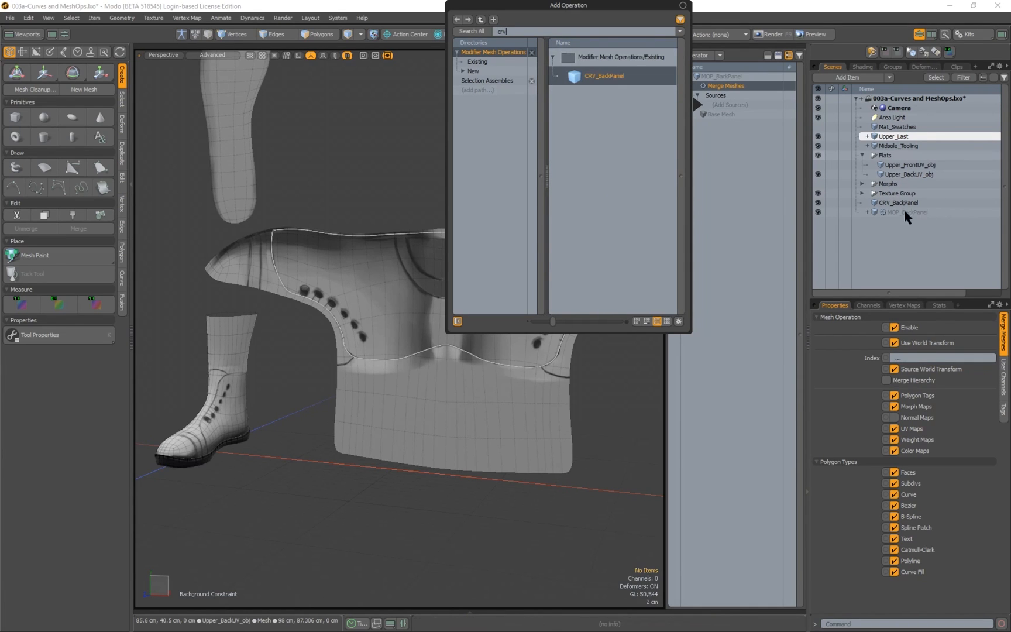
double_click(593, 76)
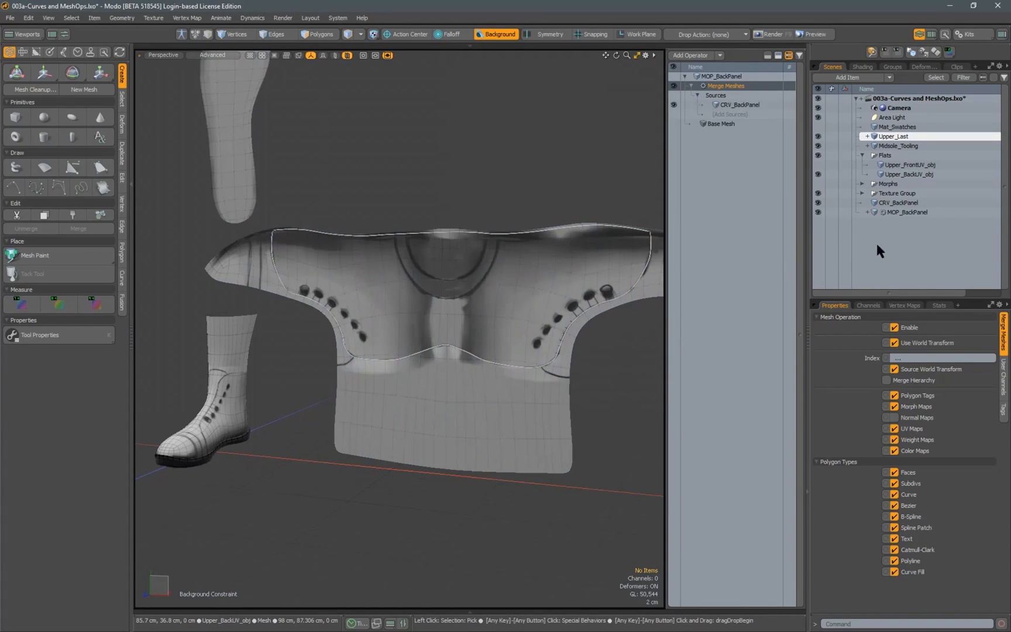
Hide the original CRV_BackPanel item and select MOP_BackPanel
left_click(873, 205)
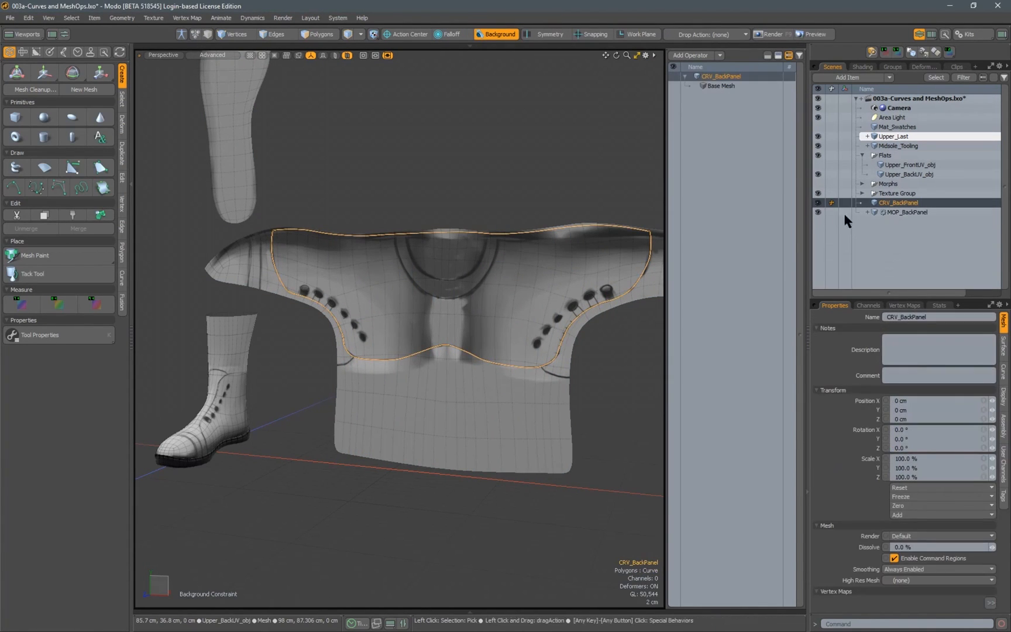
left_click(817, 203)
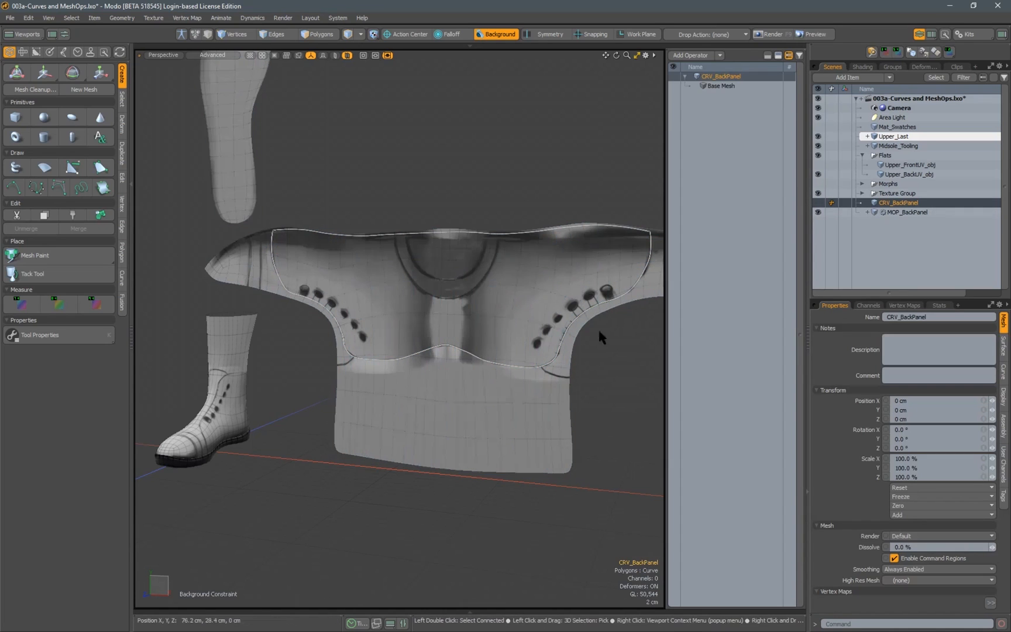
left_click(904, 215)
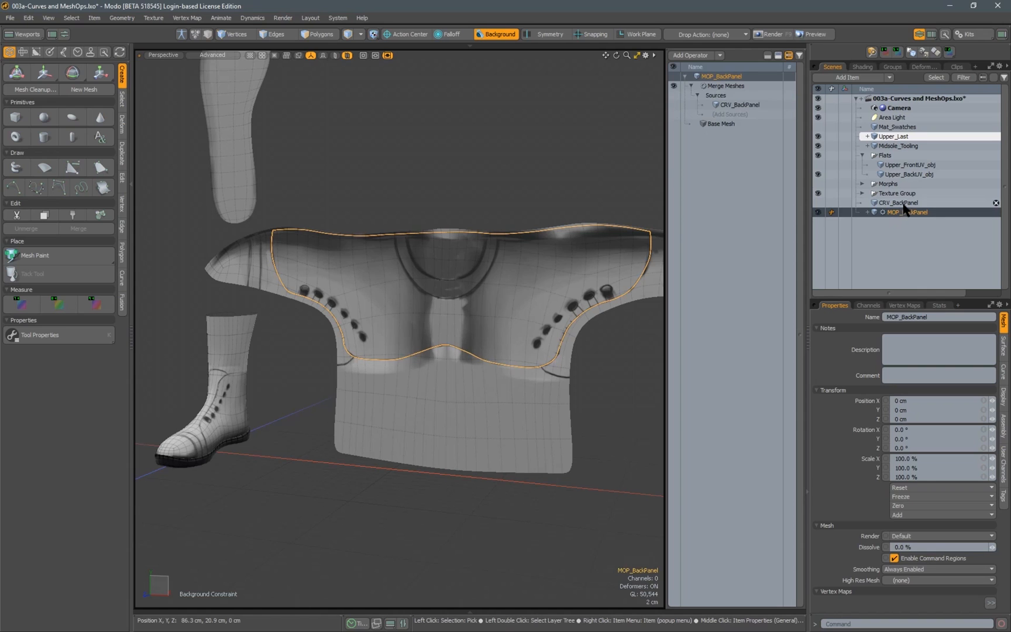
Add a Curve Fill operation above Merge Meshes on MOP_BackPanel
left_click(691, 86)
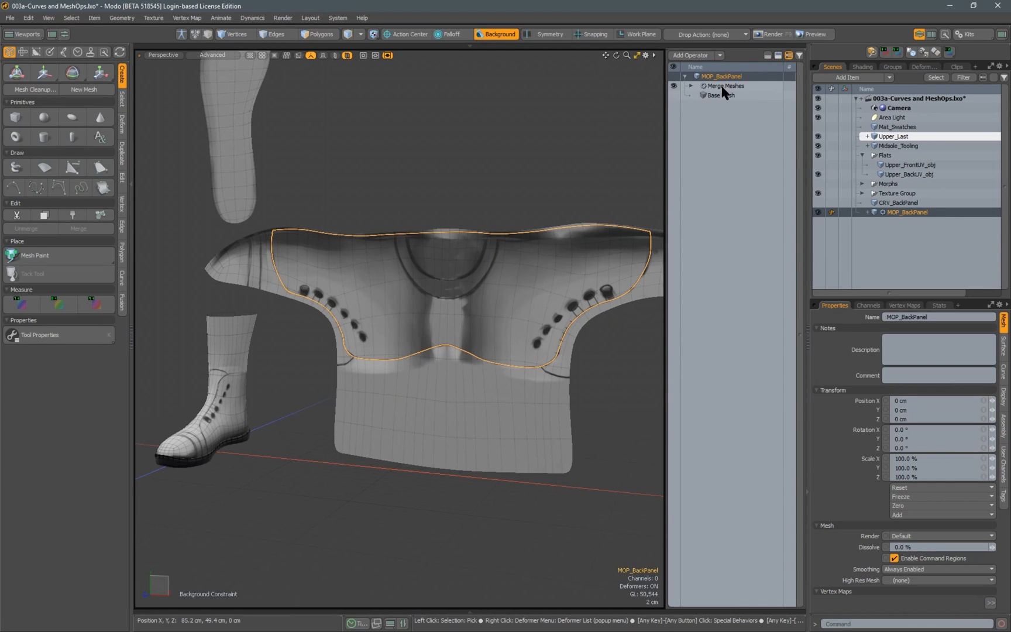
left_click(701, 56)
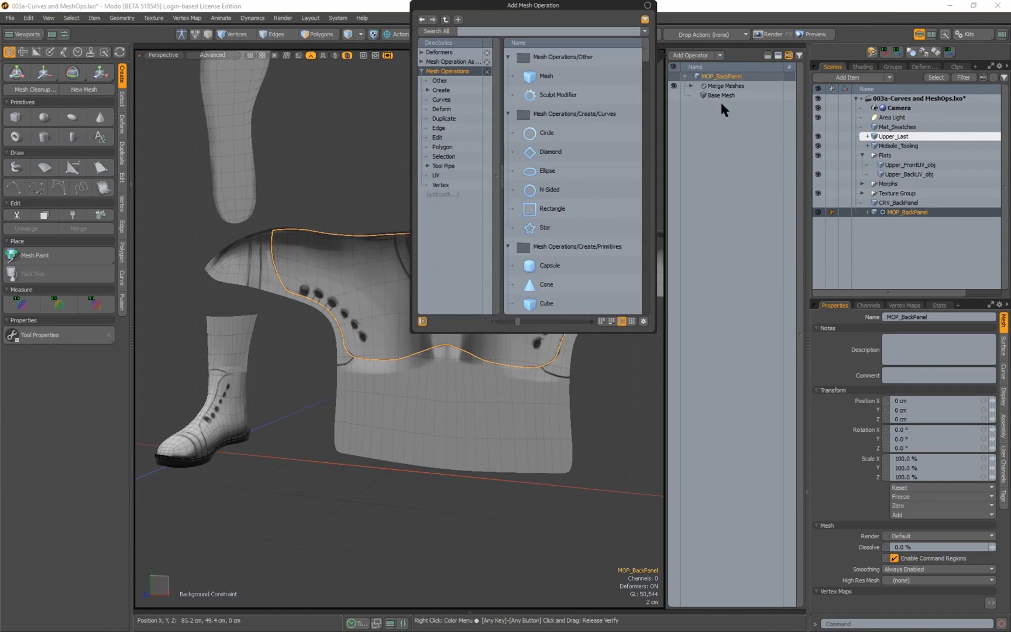
type("curve fill")
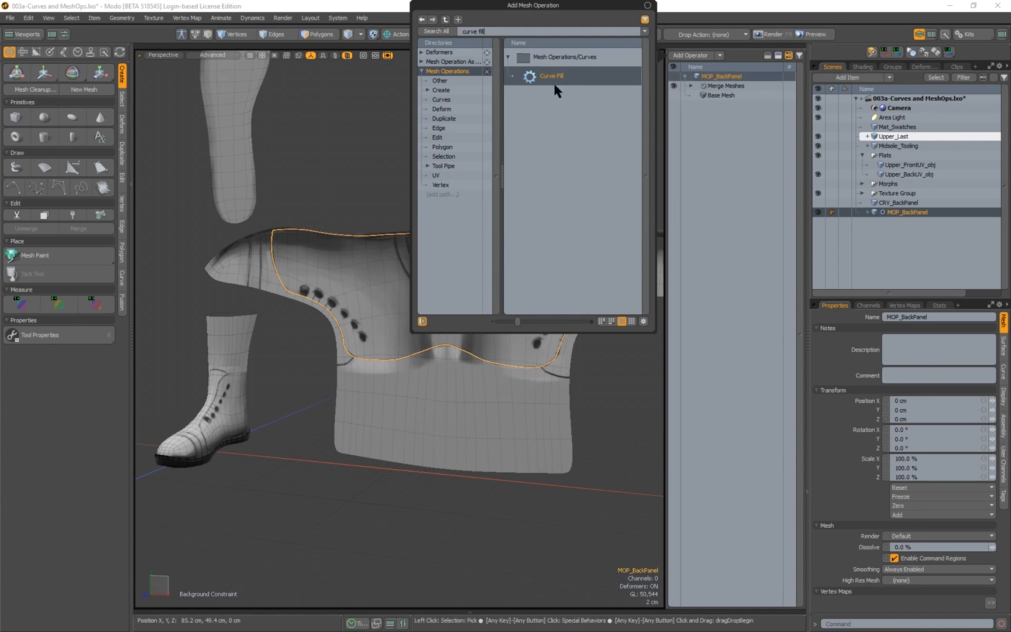
double_click(552, 76)
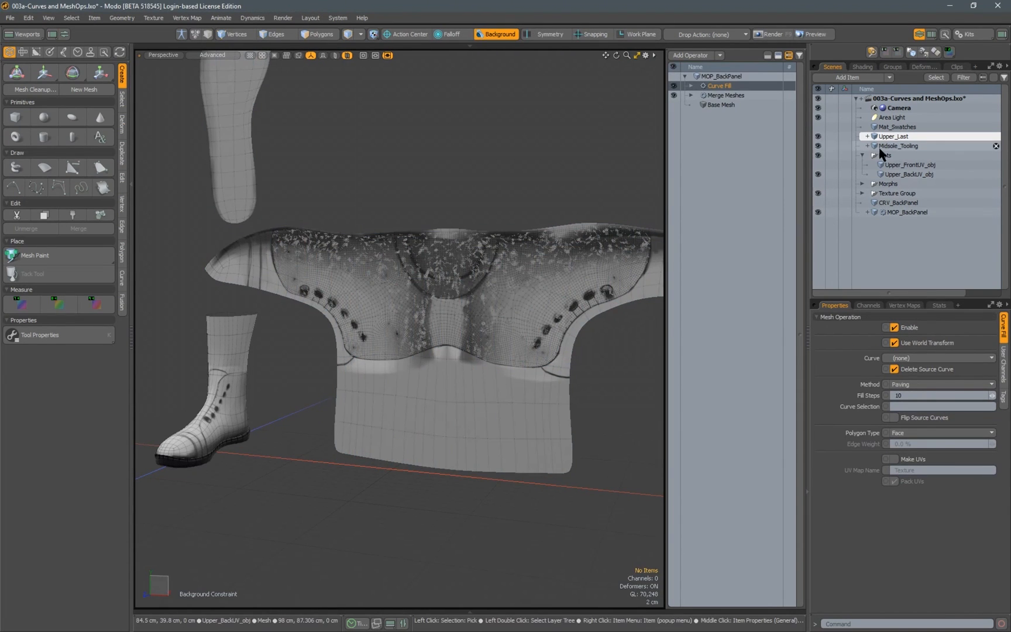
Hide the Flats group to isolate the filled back panel and check its topology
left_click(818, 155)
left_click_drag(506, 293, 414, 271, "alt")
scroll(470, 296, "up", 3)
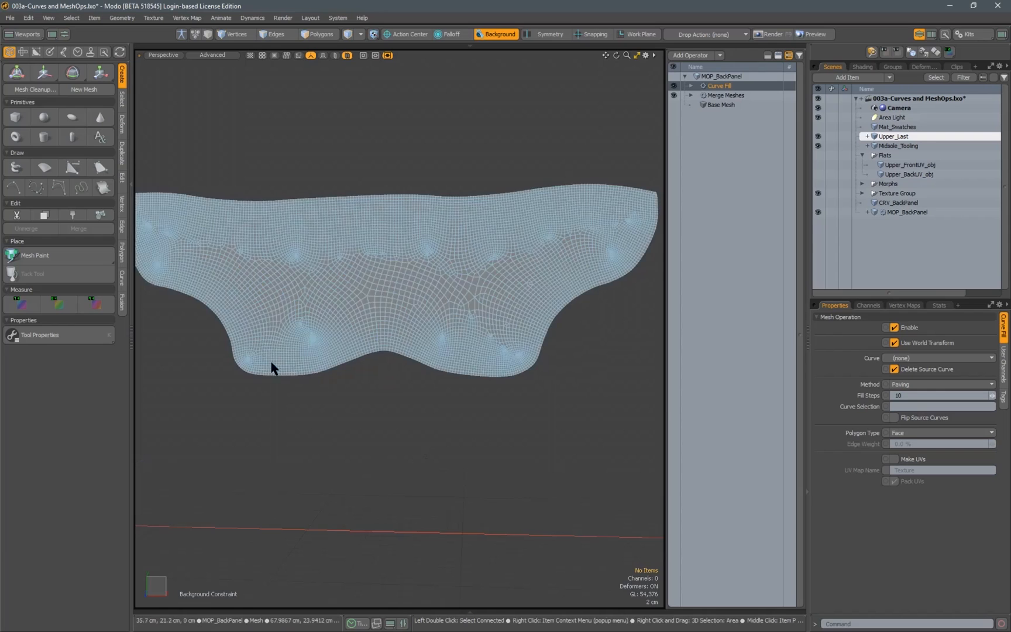
left_click_drag(293, 323, 302, 316, "alt")
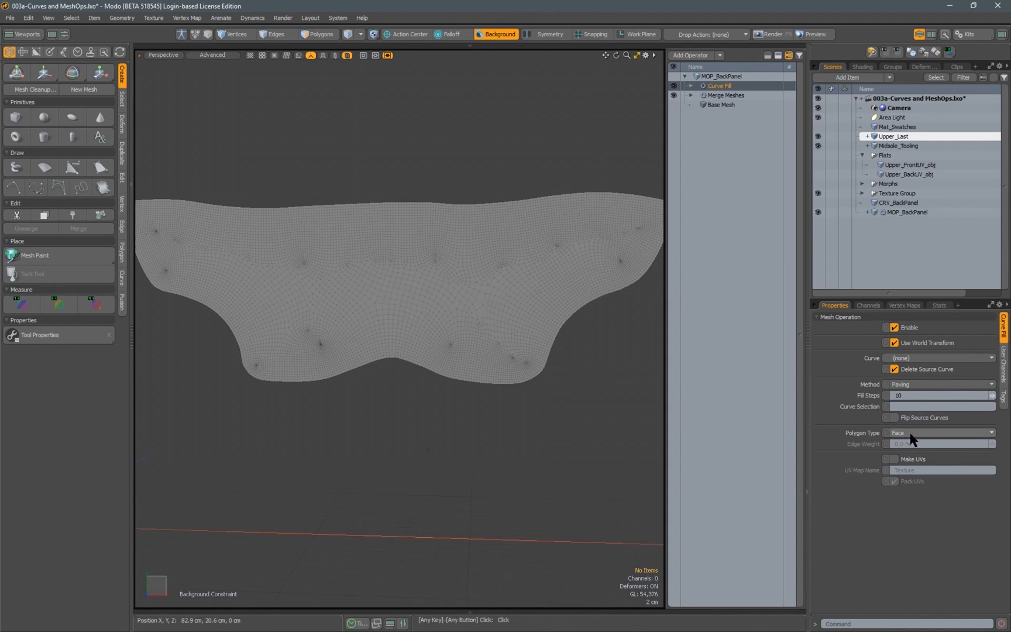
Change the Curve Fill polygon type to Subdivision
left_click(906, 434)
left_click(901, 435)
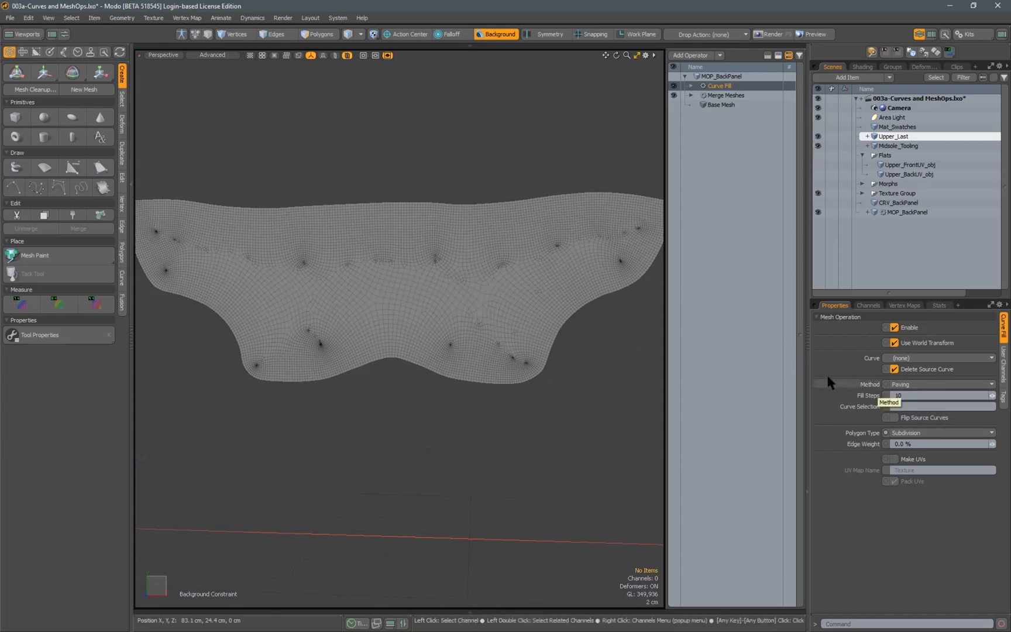
scroll(487, 298, "up", 5)
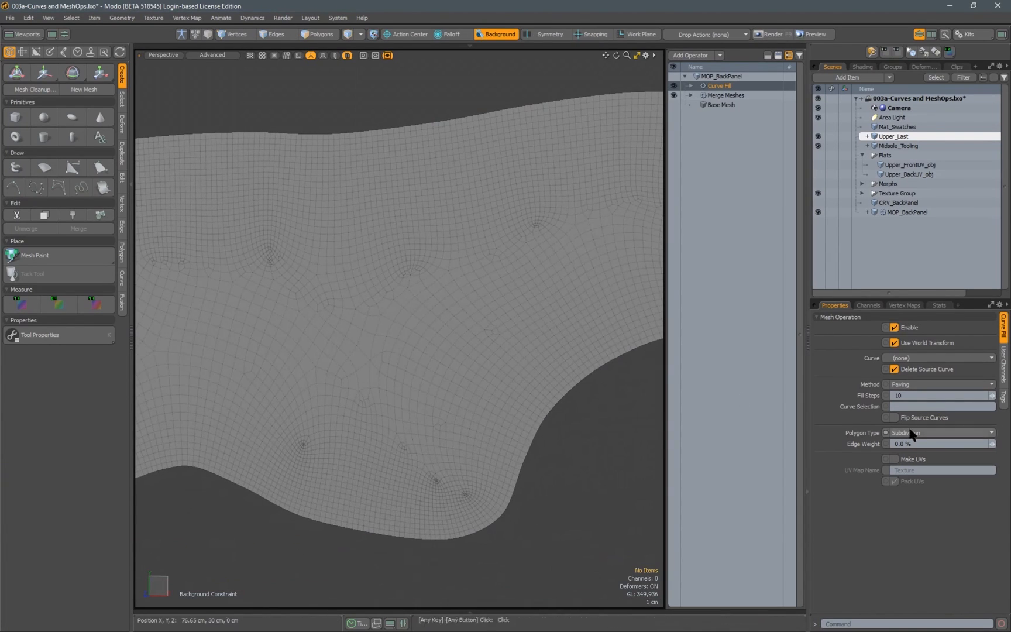
Set the Curve Fill's Fill Steps to 8 and check the mesh density across the panel
left_click(821, 396)
type("8")
key("Return")
scroll(442, 327, "down", 4)
left_click_drag(442, 327, 343, 337, "alt")
scroll(342, 337, "up", 4)
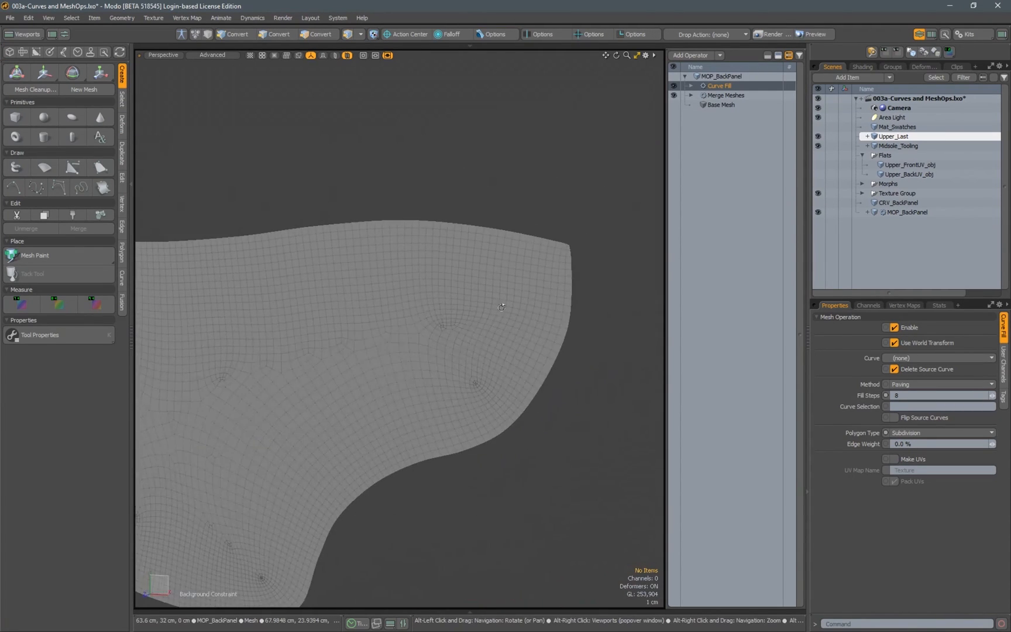
left_click_drag(499, 305, 206, 276, "alt")
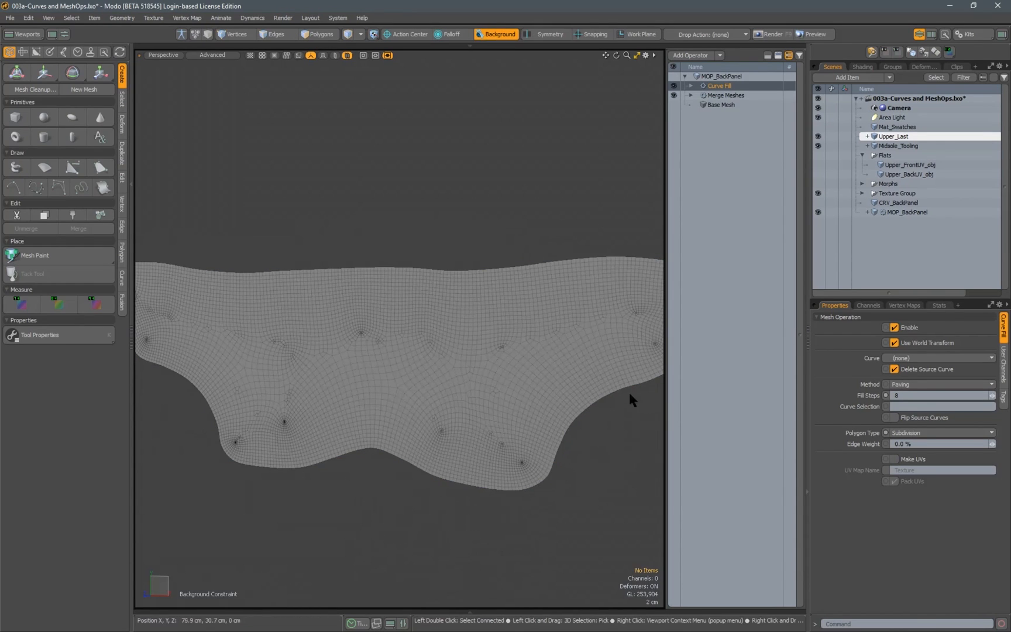
Set the Curve Fill's Fill Steps to 5 and inspect the panel's corners and quad flow
left_click_drag(906, 398, 842, 408)
type("5")
key("Return")
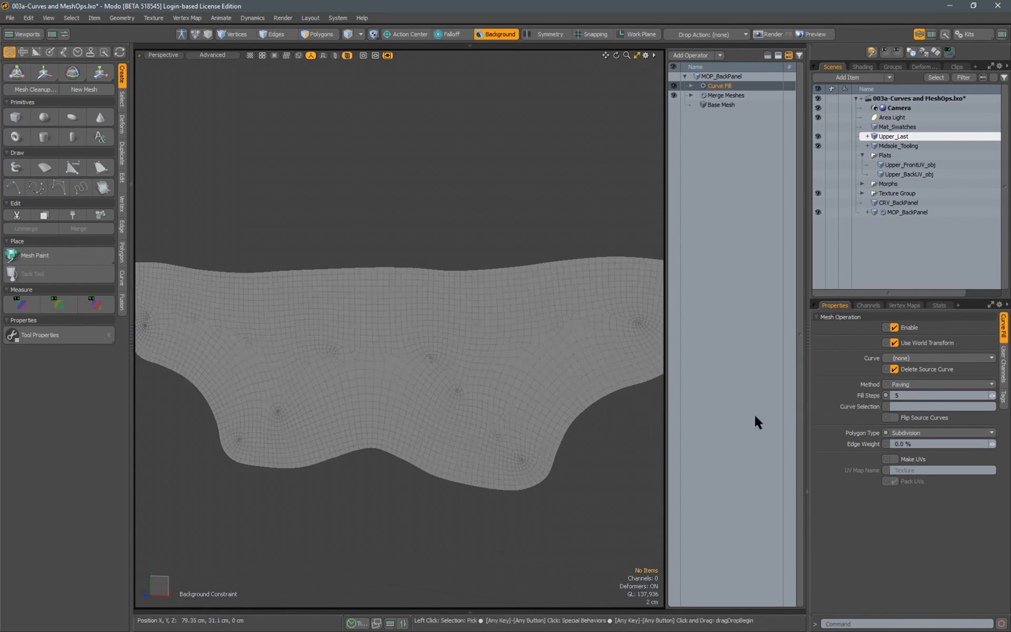
right_click_drag(388, 349, 457, 375, "alt")
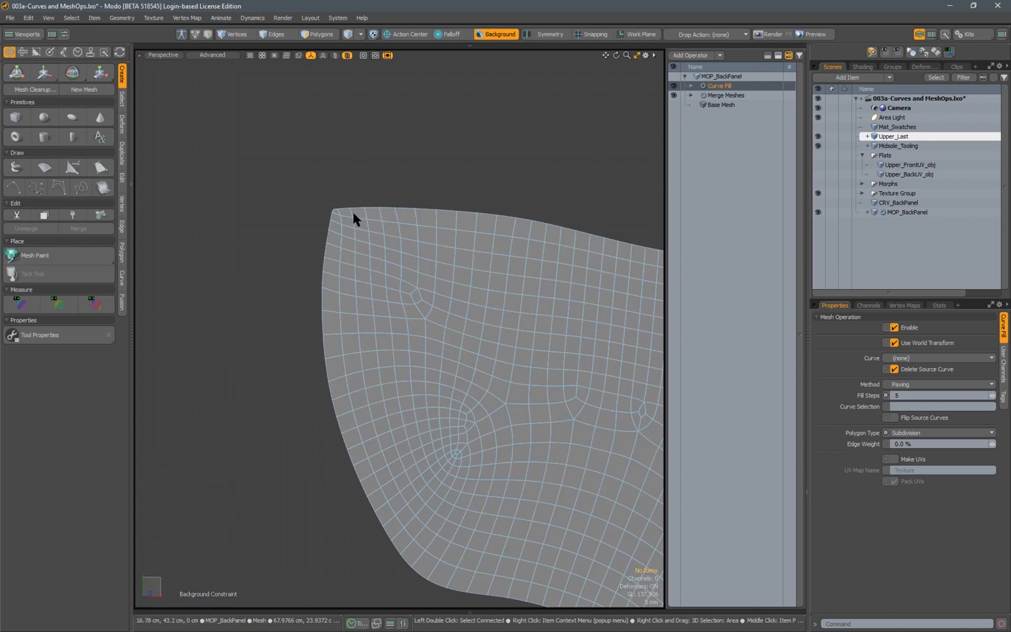
right_click_drag(414, 390, 404, 374, "alt")
left_click_drag(403, 374, 395, 348, "alt")
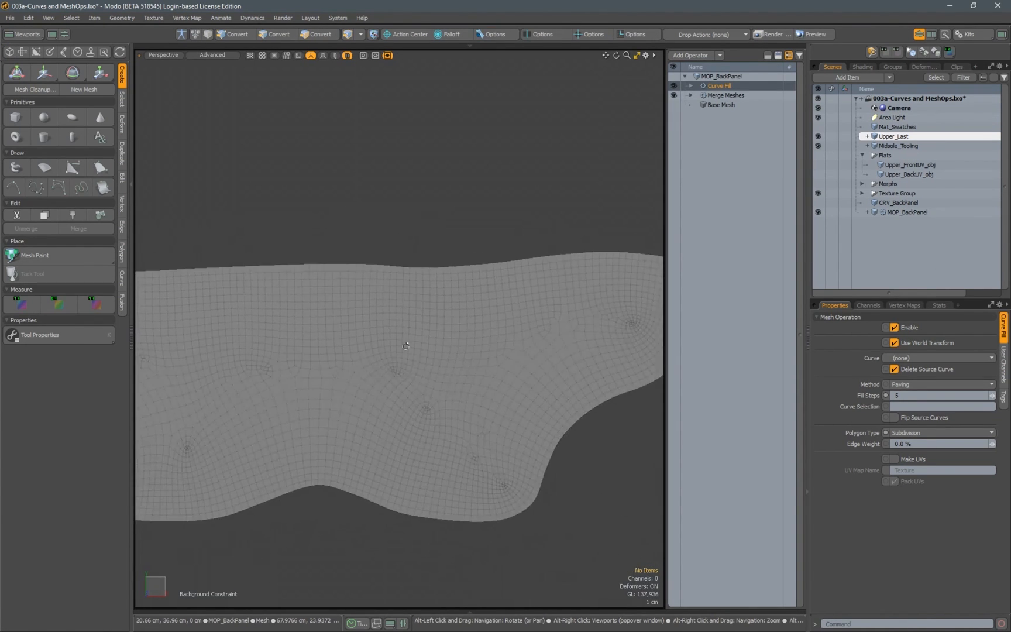
right_click_drag(395, 348, 372, 365, "alt")
left_click_drag(372, 365, 313, 362, "alt")
Add a UV Transform operator with Upper_Last as target mesh and Upper_Back as target UV map
left_click(692, 55)
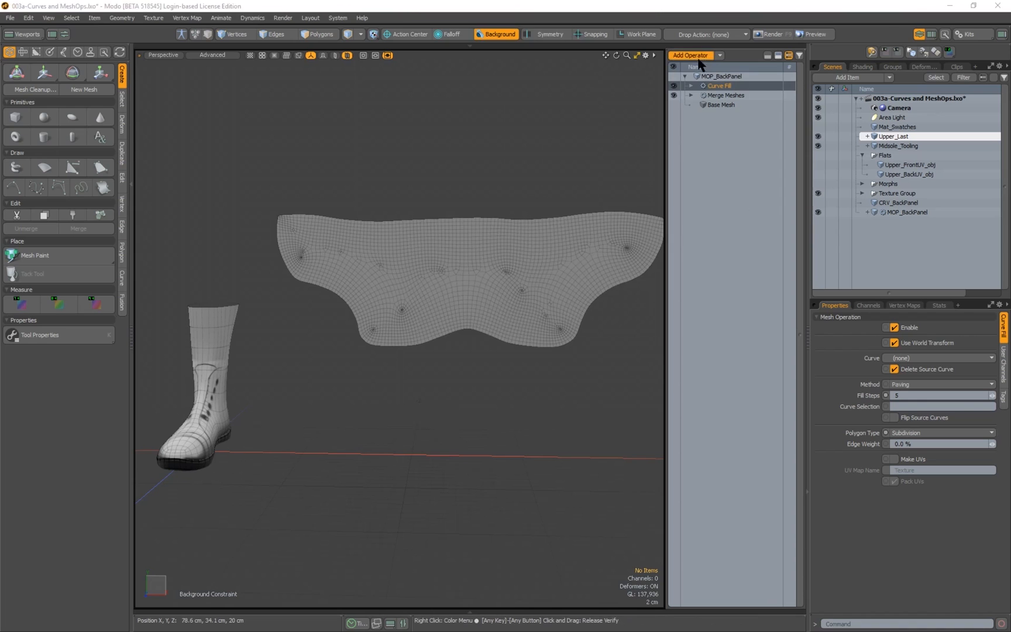
type("uv trans")
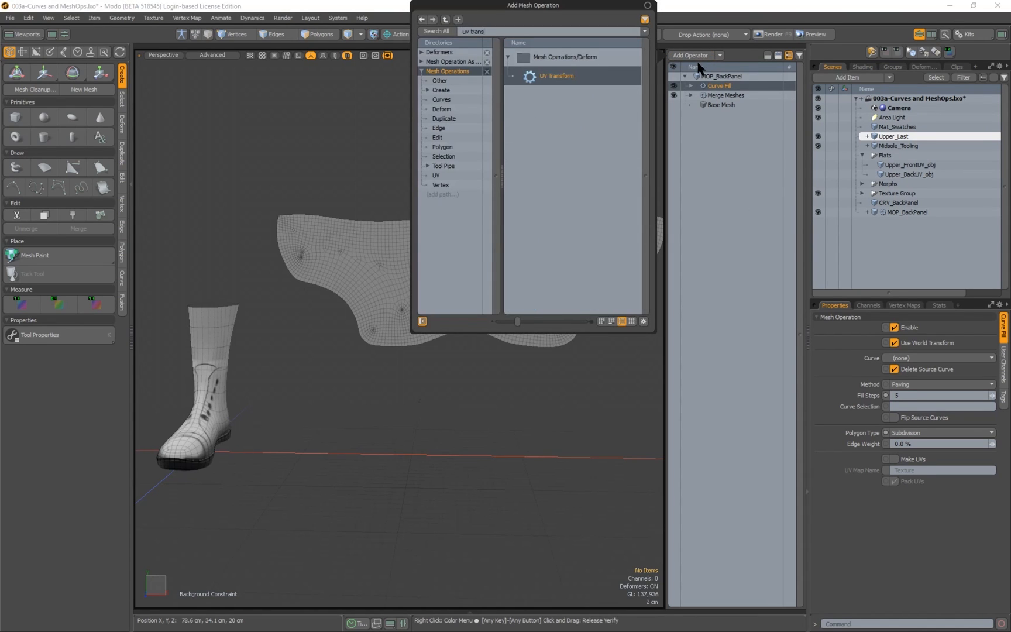
double_click(557, 83)
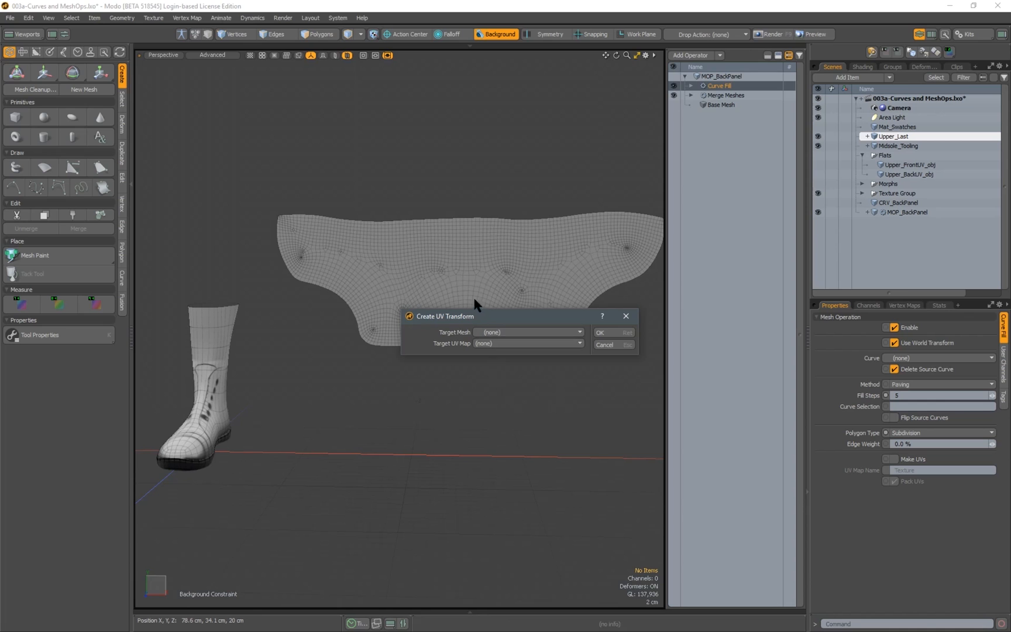
left_click(487, 338)
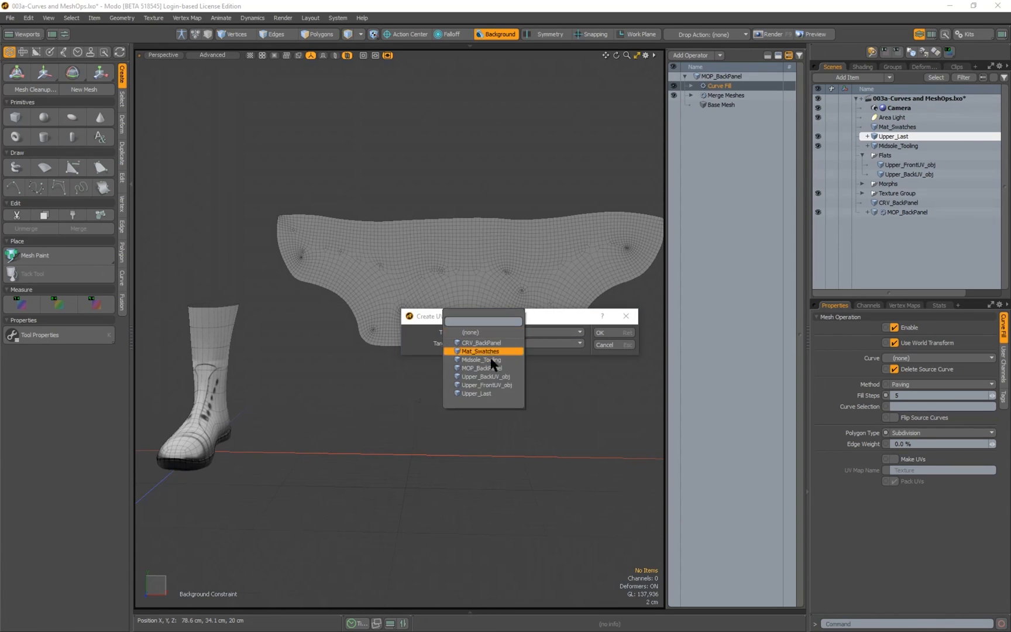
left_click(480, 394)
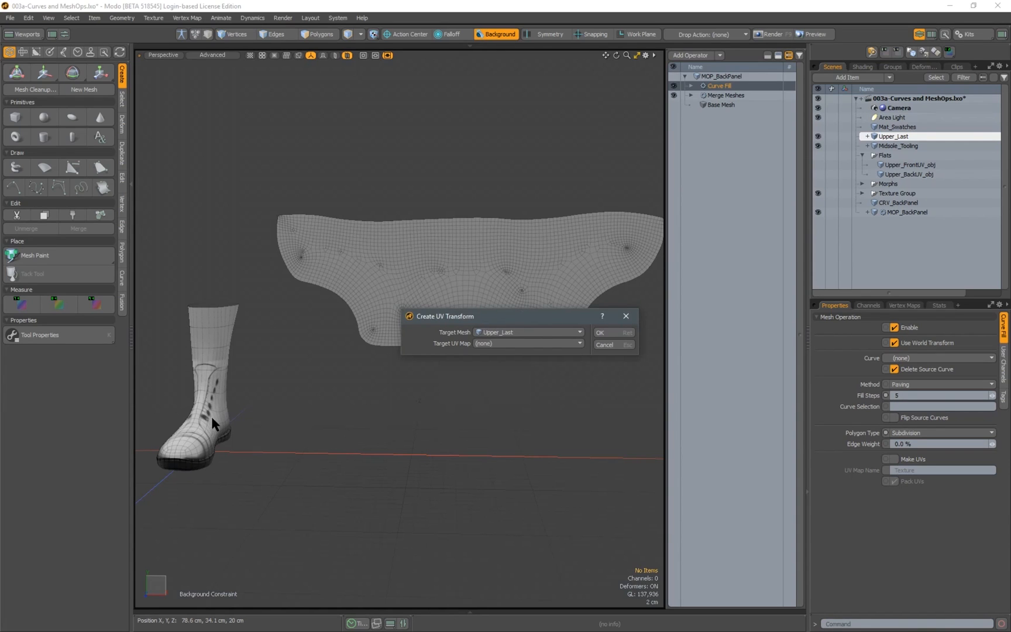
left_click(490, 343)
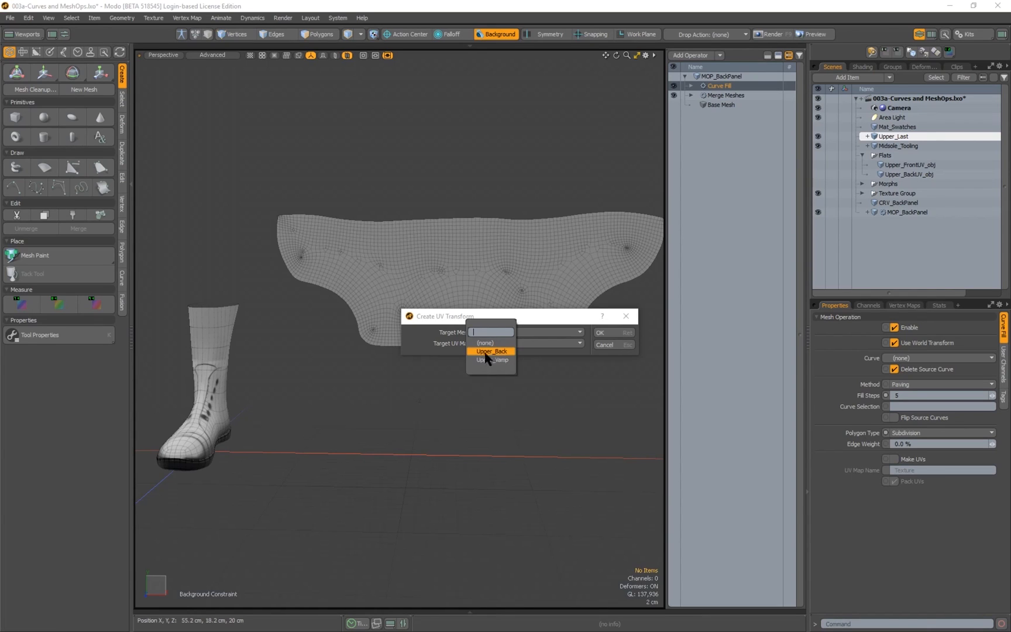
left_click(490, 352)
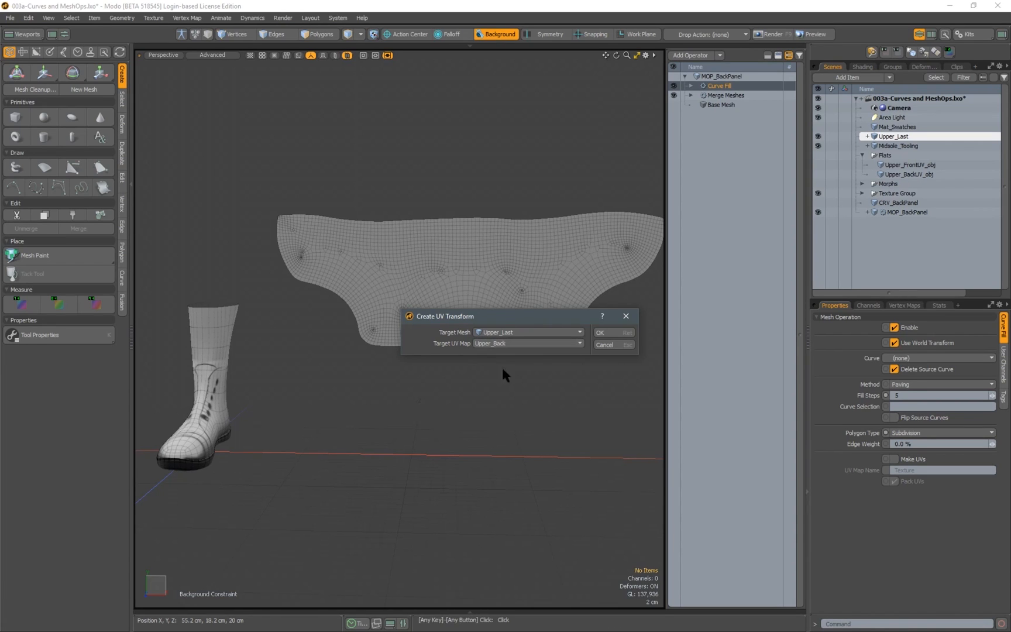
left_click(608, 333)
Examine how the wrapped back panel follows the shoe last and its drawn lines on both sides and around the heel
left_click_drag(538, 371, 336, 374, "alt")
right_click_drag(336, 374, 480, 364, "alt")
left_click_drag(480, 364, 298, 398, "alt+shift")
right_click_drag(298, 397, 381, 351, "alt")
left_click_drag(380, 351, 248, 352, "alt")
right_click_drag(248, 352, 404, 345, "alt")
left_click_drag(404, 345, 316, 345, "alt")
right_click_drag(316, 345, 269, 351, "alt")
left_click_drag(269, 351, 468, 421, "alt")
left_click_drag(468, 422, 418, 398, "alt+shift")
right_click_drag(419, 397, 495, 399, "alt")
left_click_drag(494, 398, 462, 374, "alt")
right_click_drag(462, 374, 357, 366, "alt")
left_click_drag(356, 366, 313, 333, "alt")
right_click_drag(313, 334, 356, 341, "alt")
left_click_drag(357, 340, 448, 347, "alt")
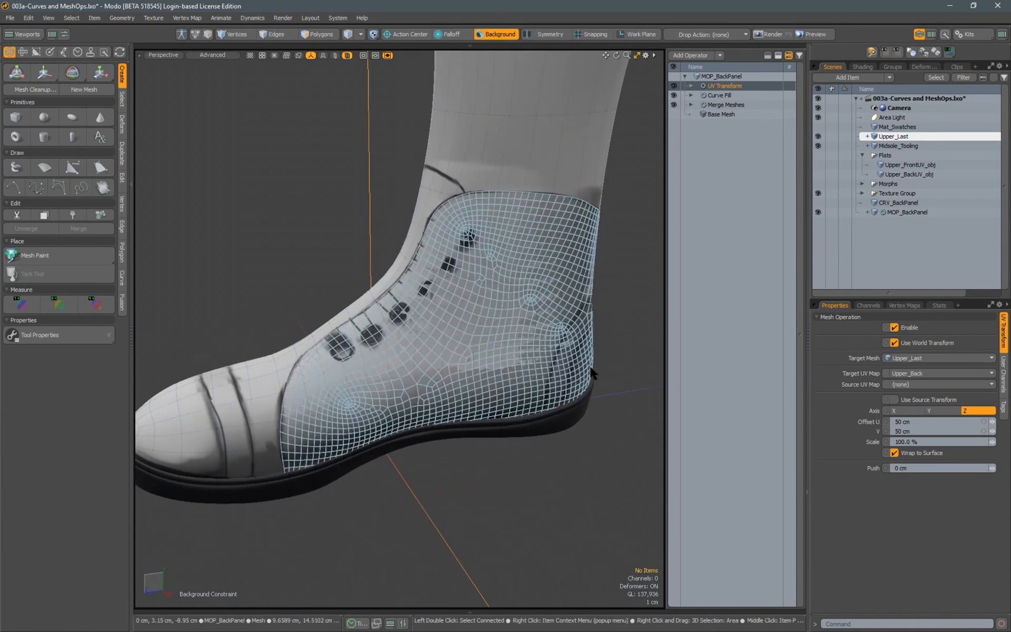
Hide Upper_Last and check the wrapped panel on its own above the midsole
left_click(818, 136)
left_click_drag(603, 336, 383, 346, "alt")
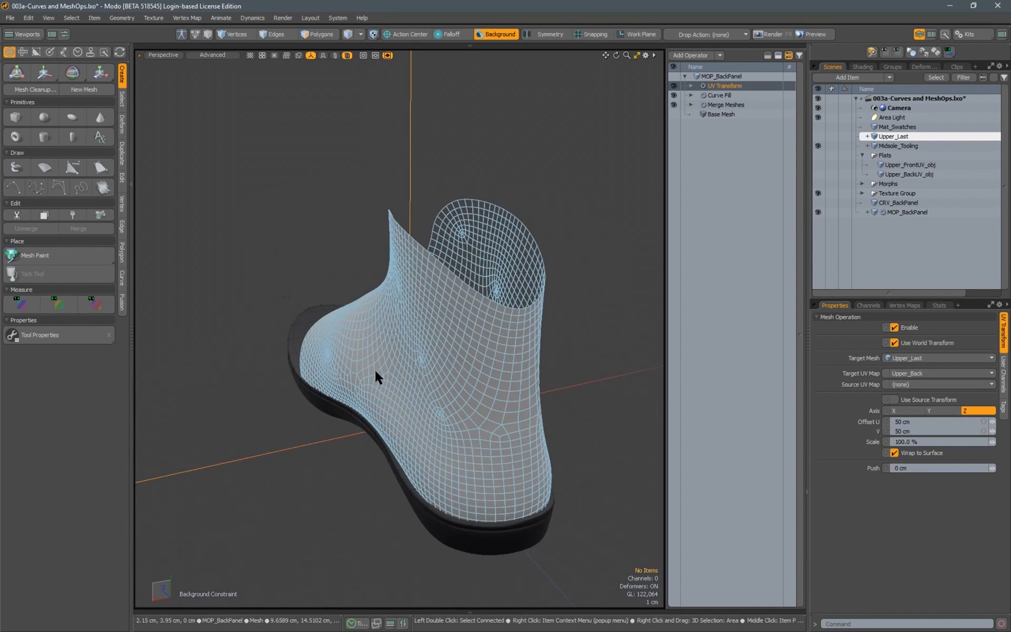
left_click_drag(372, 399, 404, 328, "alt")
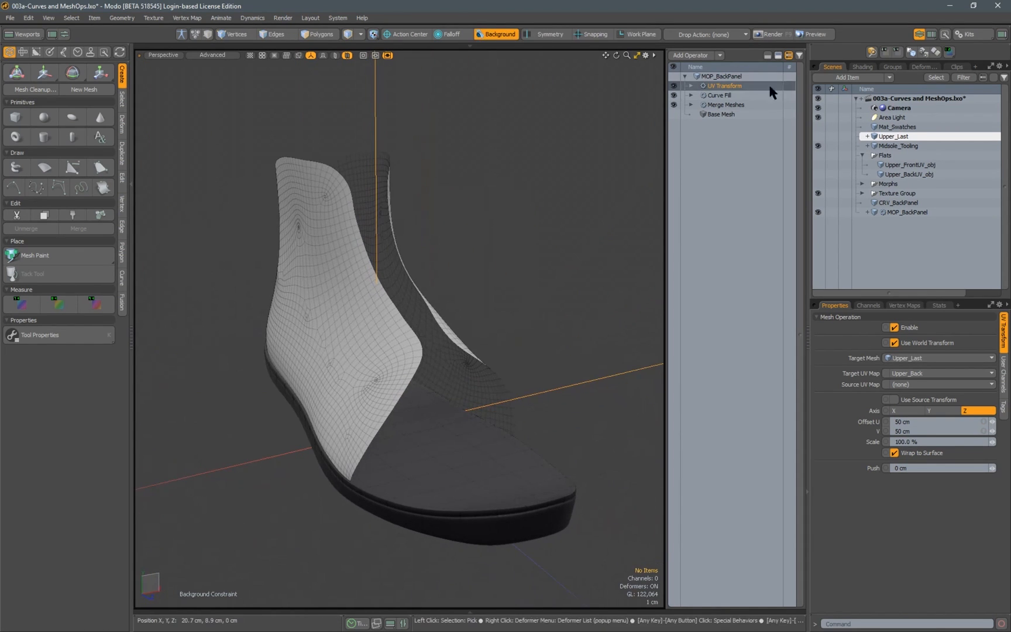
Add a Thicken operator on top of the UV Transform in MOP_BackPanel
left_click(691, 55)
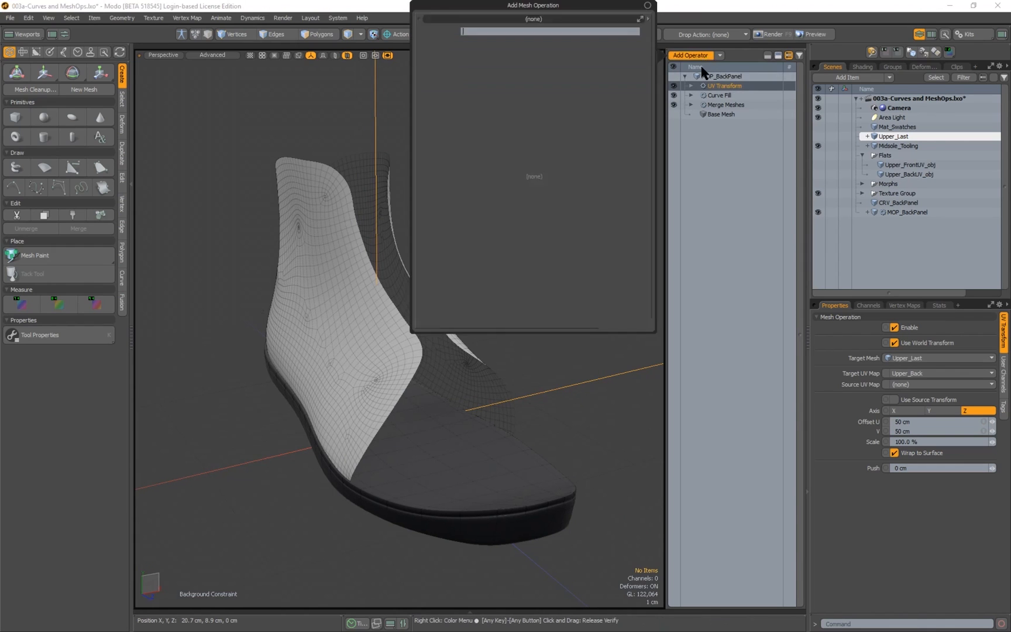
type("thicke")
key("Return")
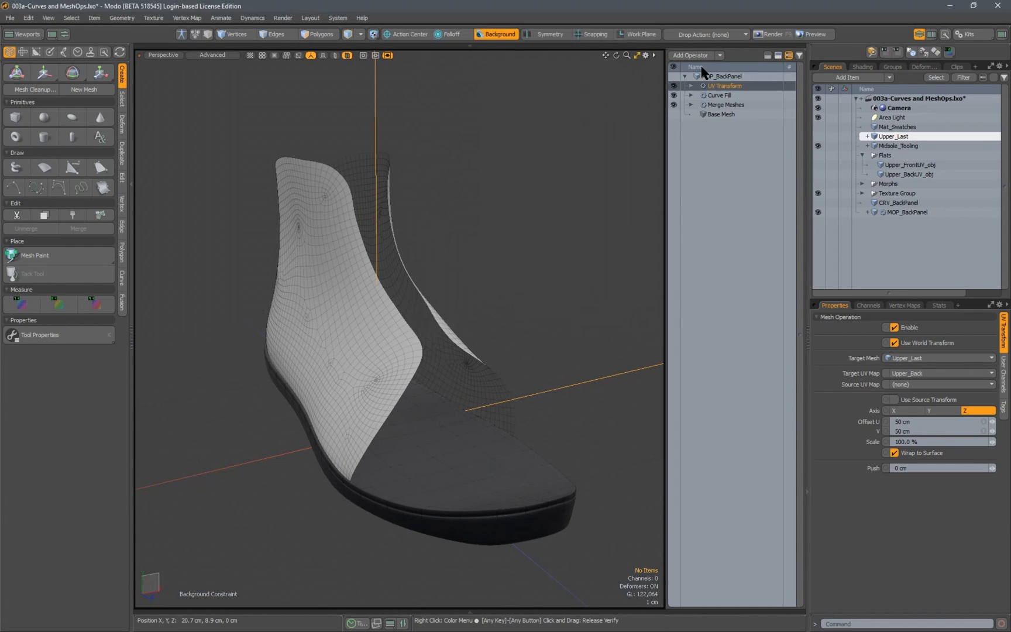
scroll(466, 348, "up", 2)
left_click_drag(466, 325, 503, 345, "alt")
Set the Thicken offset to -2 mm and increase it to -2.5 mm while checking the panel's edges
left_click(905, 359)
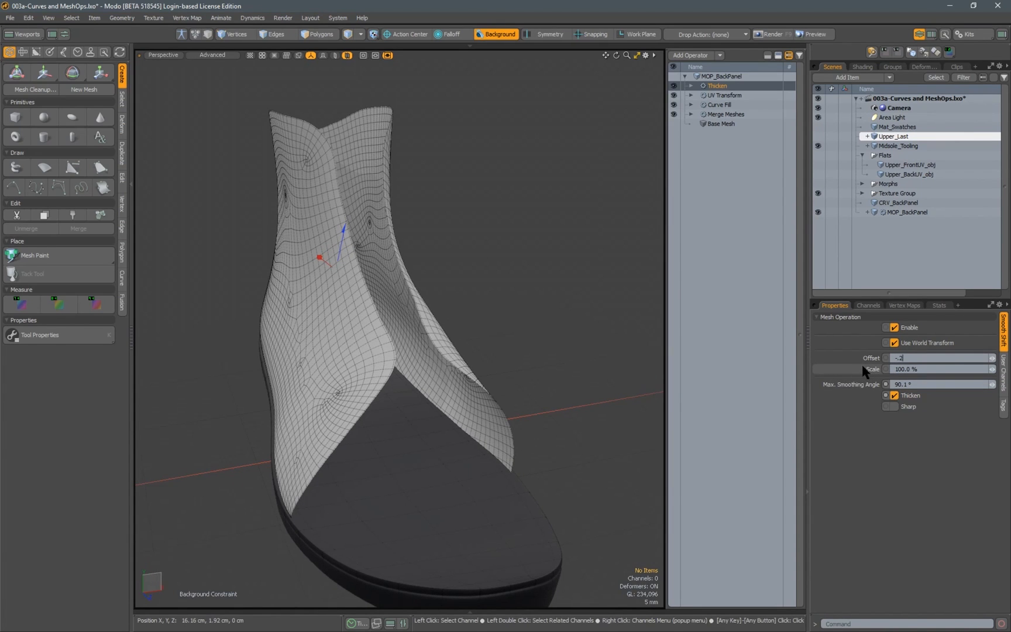
type("-.2")
key("Return")
scroll(476, 377, "up", 4)
left_click_drag(477, 377, 390, 328, "alt")
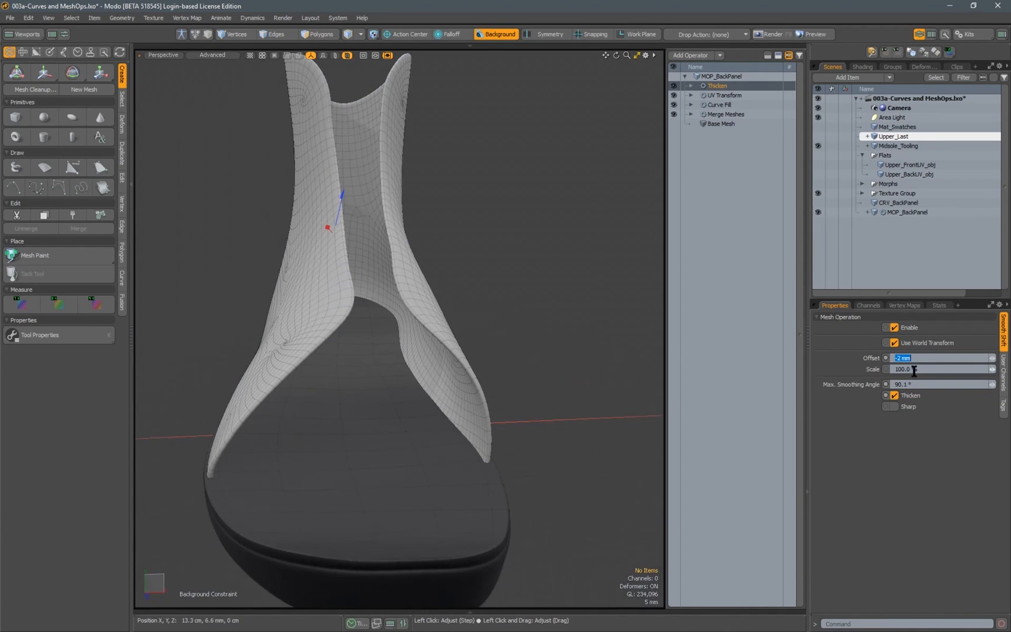
left_click_drag(541, 350, 442, 325, "alt")
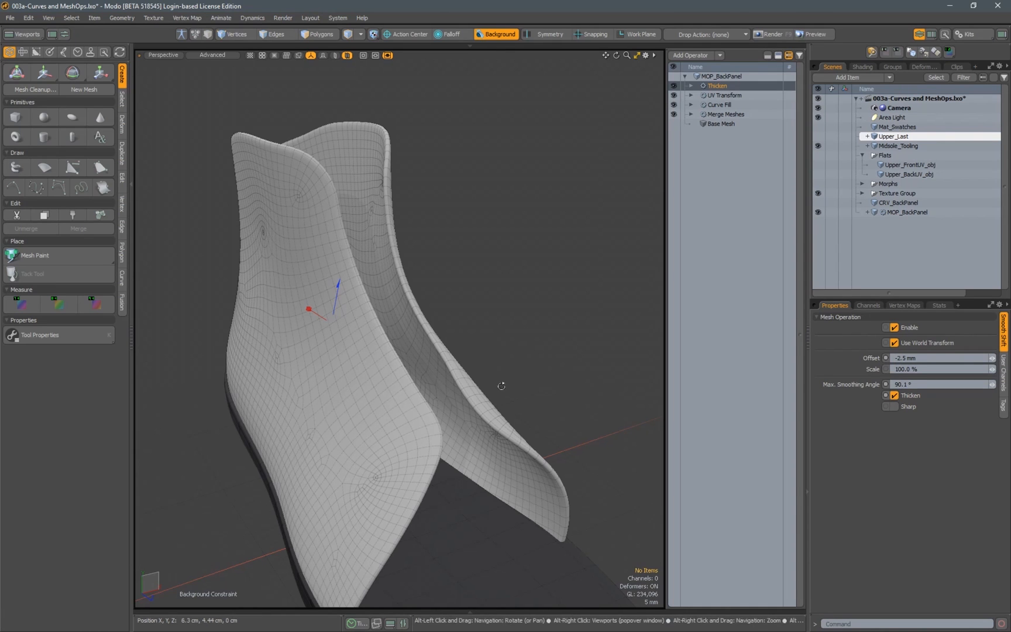
left_click_drag(459, 289, 352, 274, "alt")
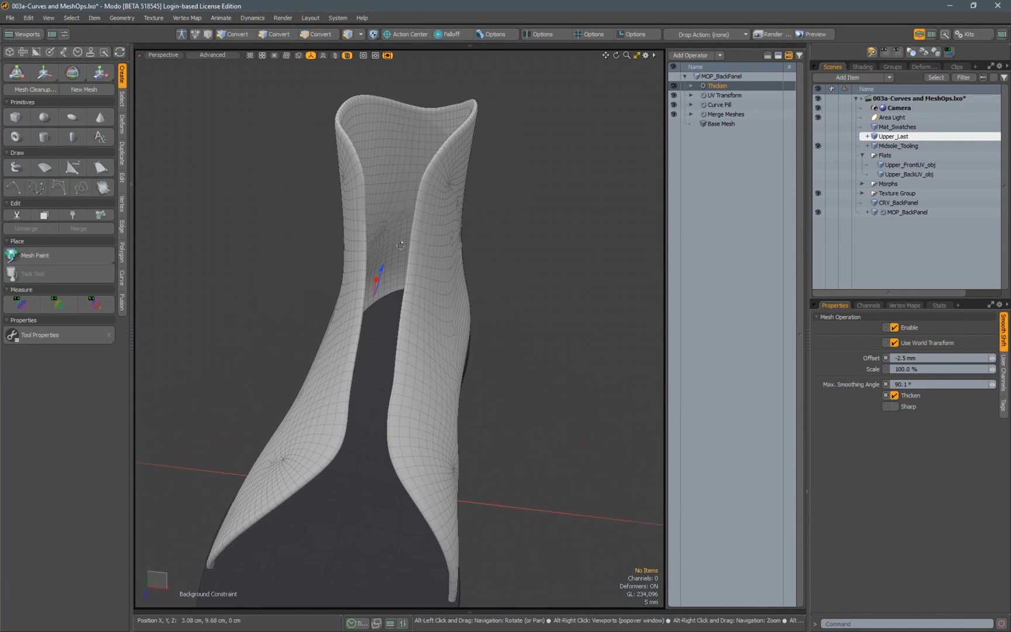
Add a Polygon Bevel operator above the Thicken, inspect the panel's rim and expand the operator to show its selection inputs
left_click(697, 56)
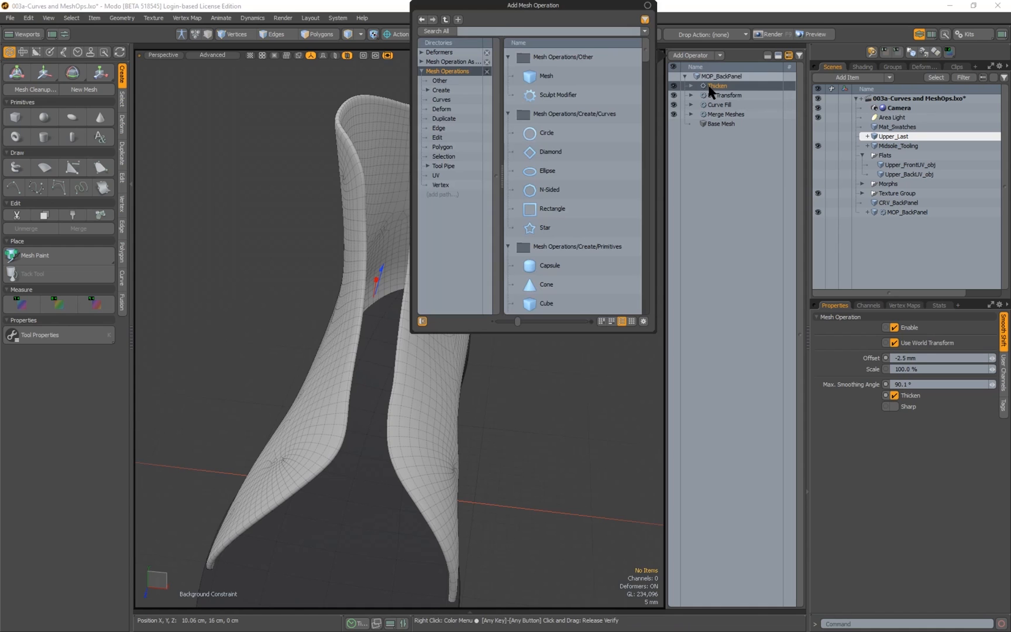
type("beve")
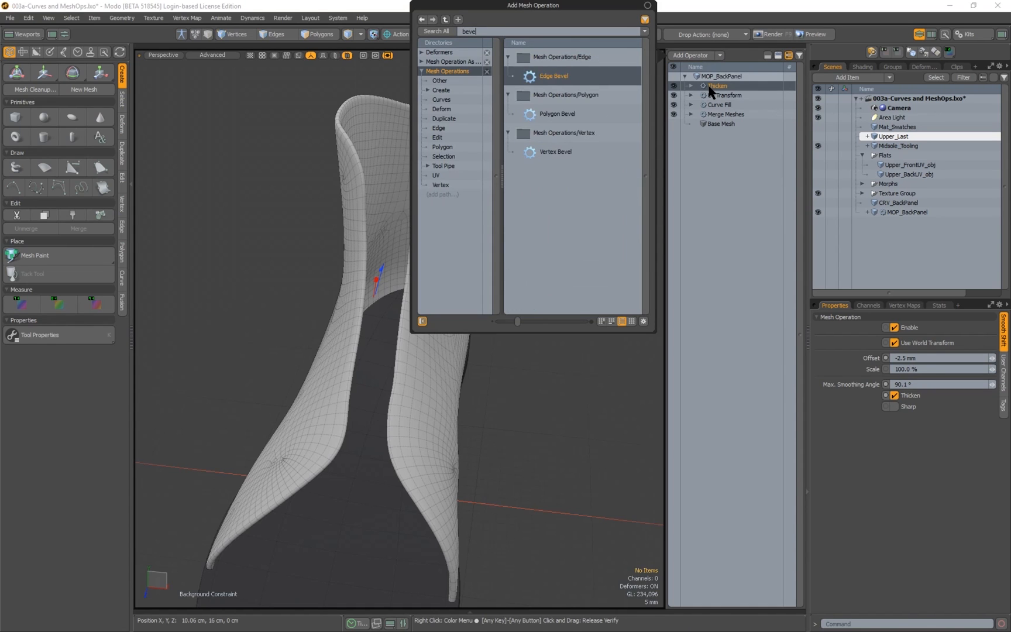
key("Down")
key("Return")
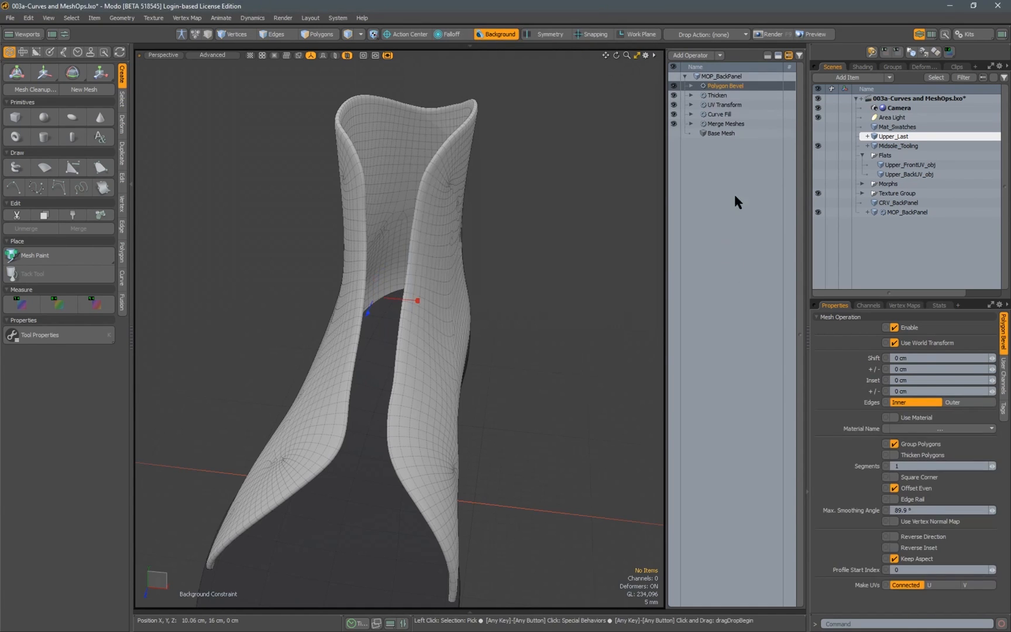
left_click_drag(459, 199, 544, 330, "alt")
scroll(444, 200, "up", 3)
scroll(472, 212, "up", 3)
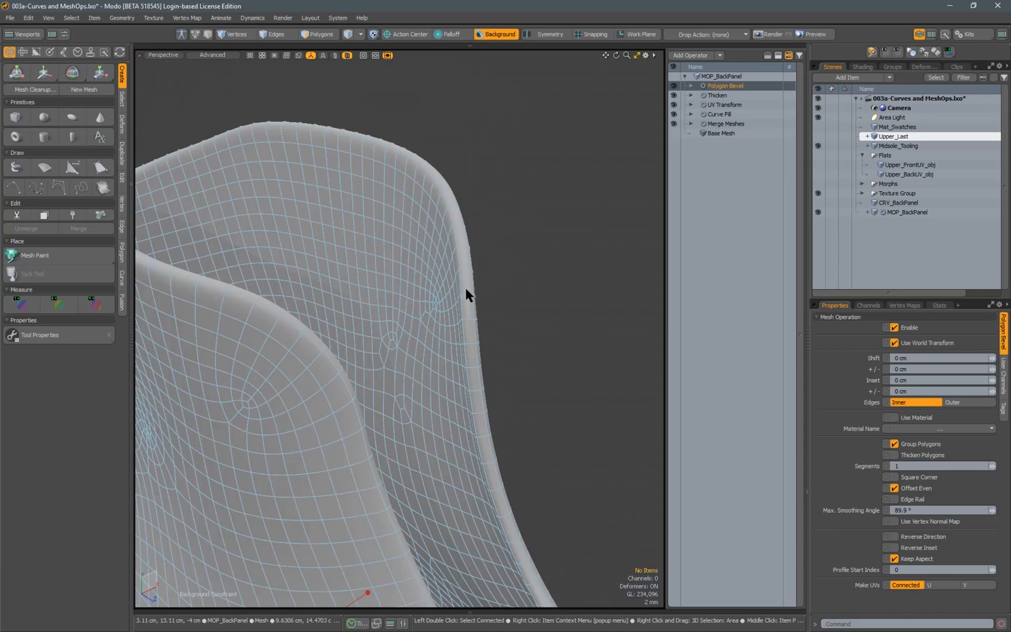
left_click_drag(409, 176, 609, 279, "alt")
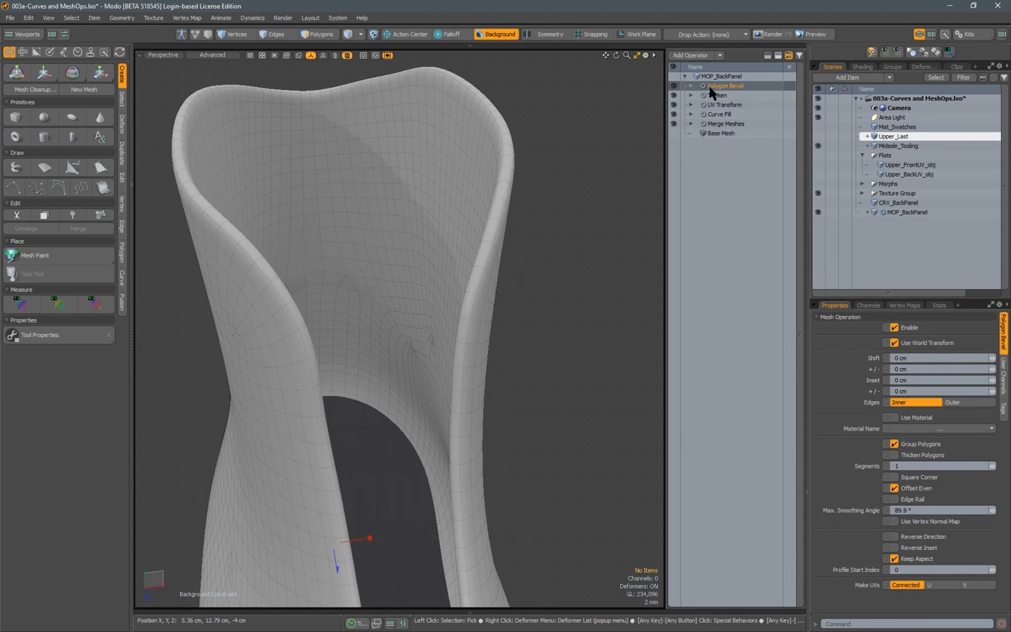
left_click(692, 86)
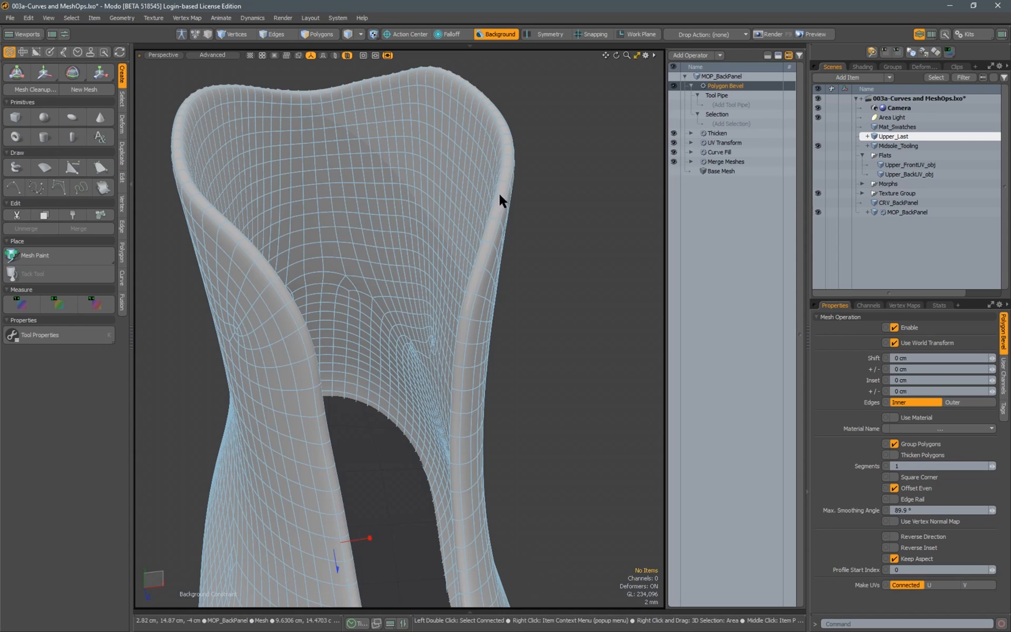
Select the loop of side polygons around the panel's rim, and return to item mode
key("2")
key("3")
key("l")
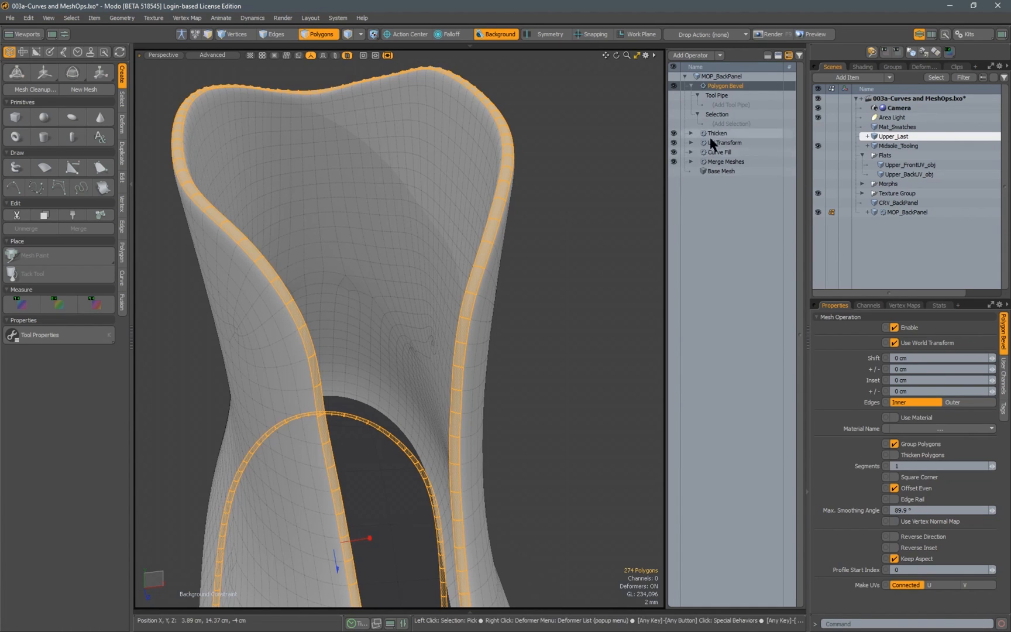
key("5")
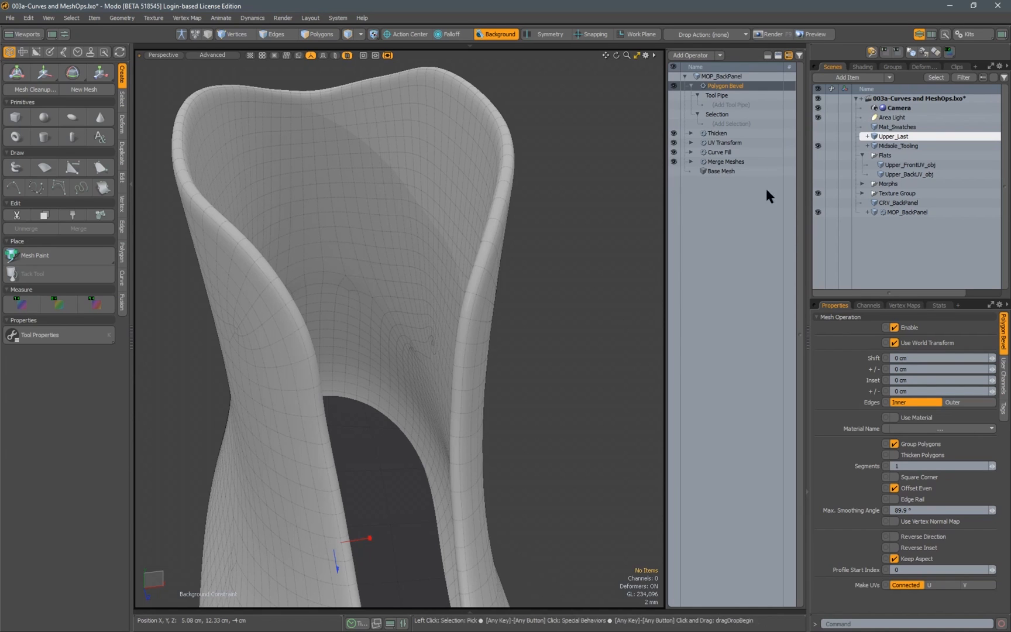
Add a new Select by Previous Operation as the Polygon Bevel's selection input
left_click(728, 123)
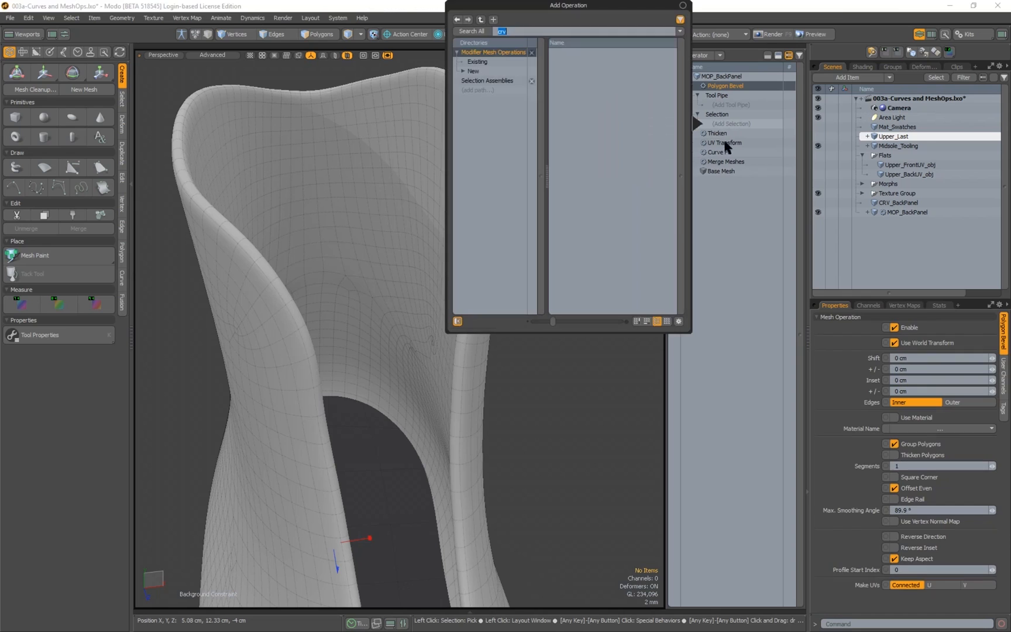
key("BackSpace")
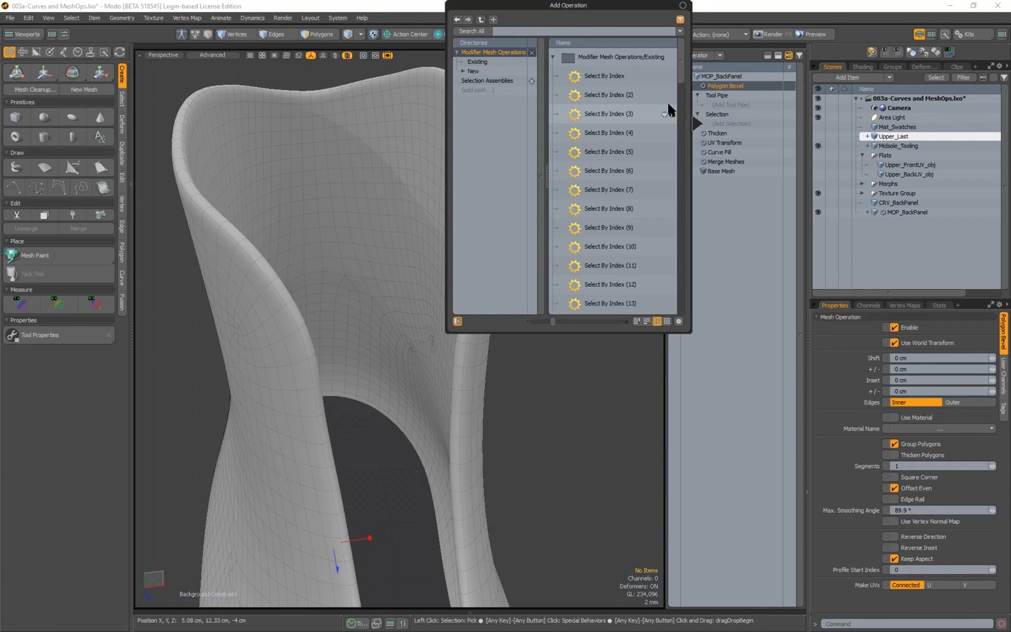
type("prev")
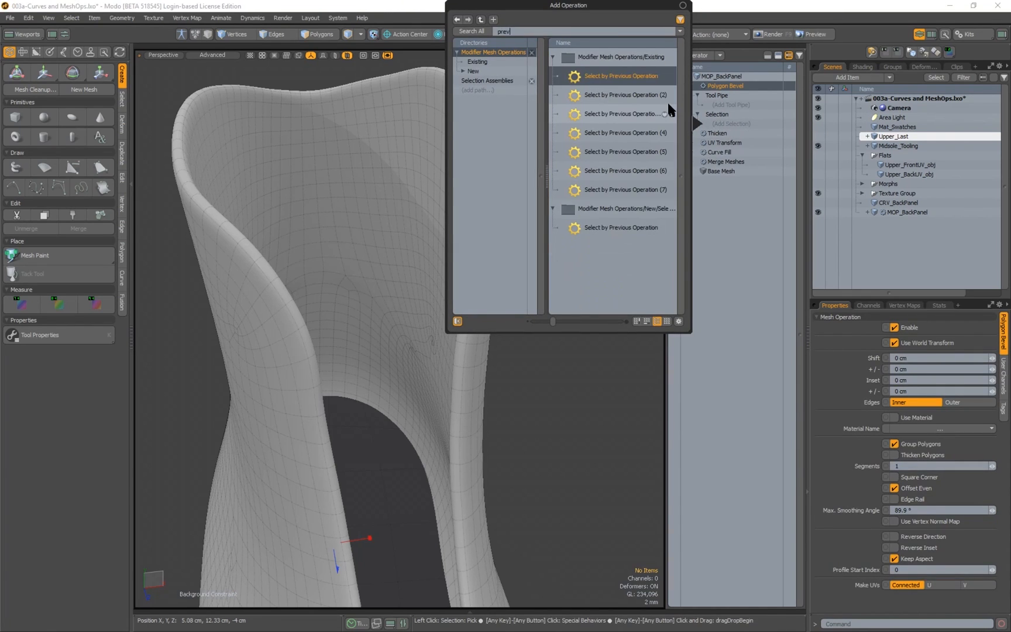
double_click(621, 227)
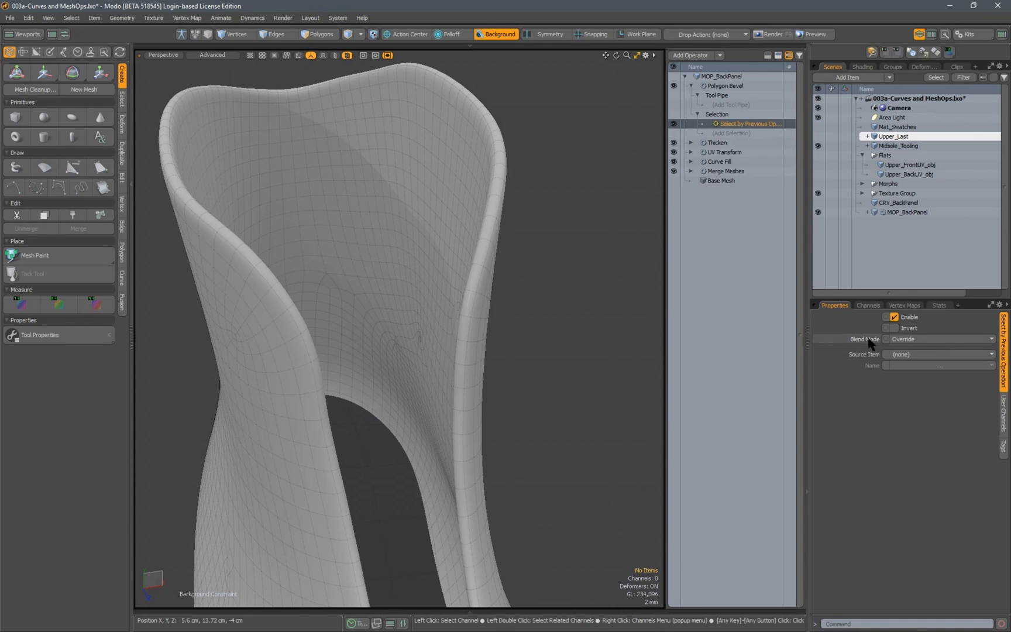
Set the selection's source item to Thicken and its name to Sides, and check the rim
left_click(909, 354)
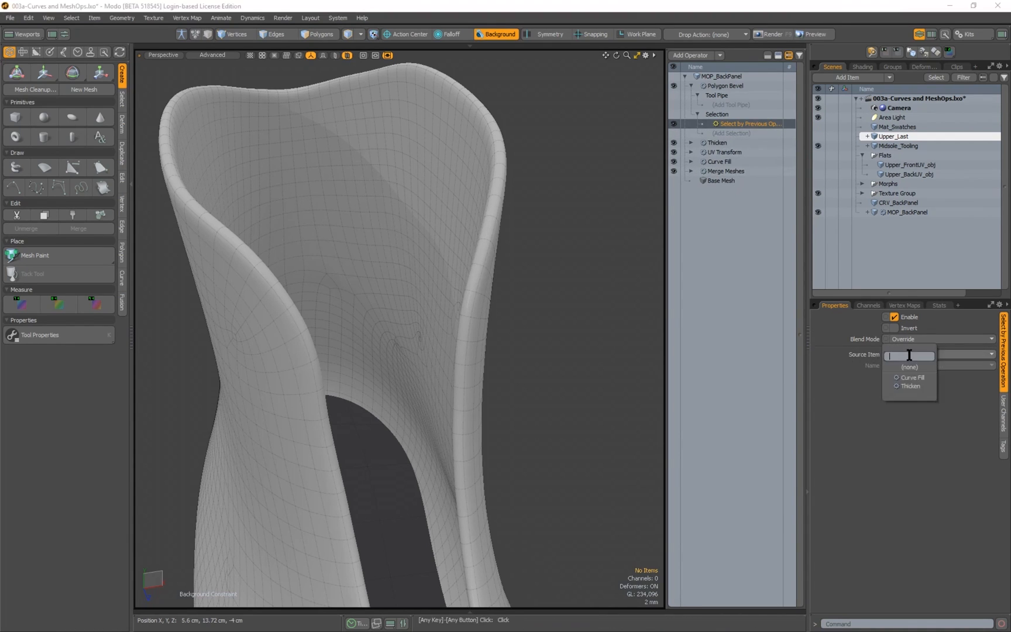
left_click(911, 387)
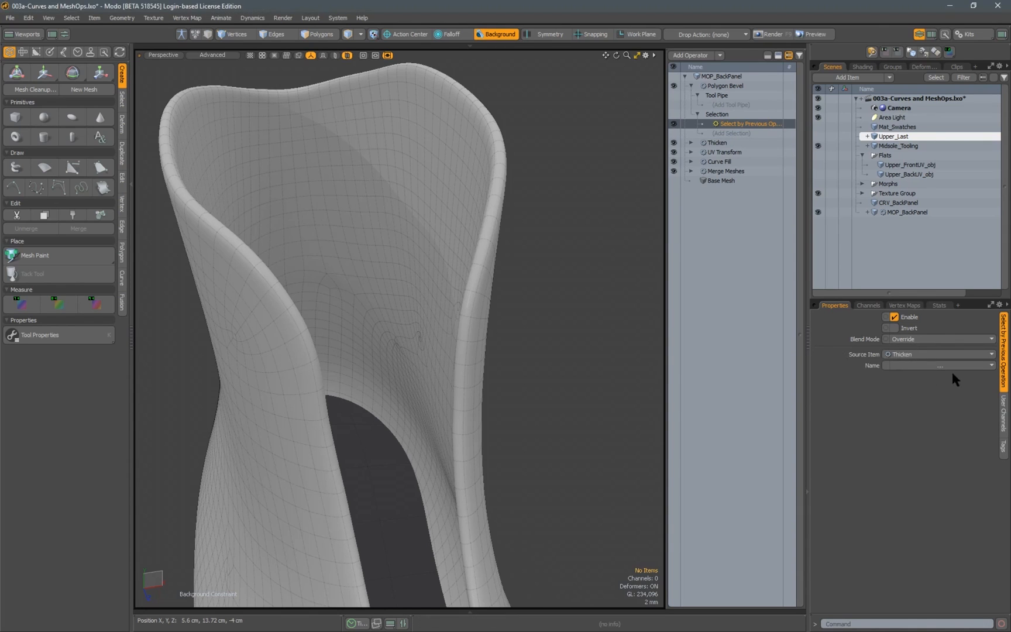
left_click(925, 366)
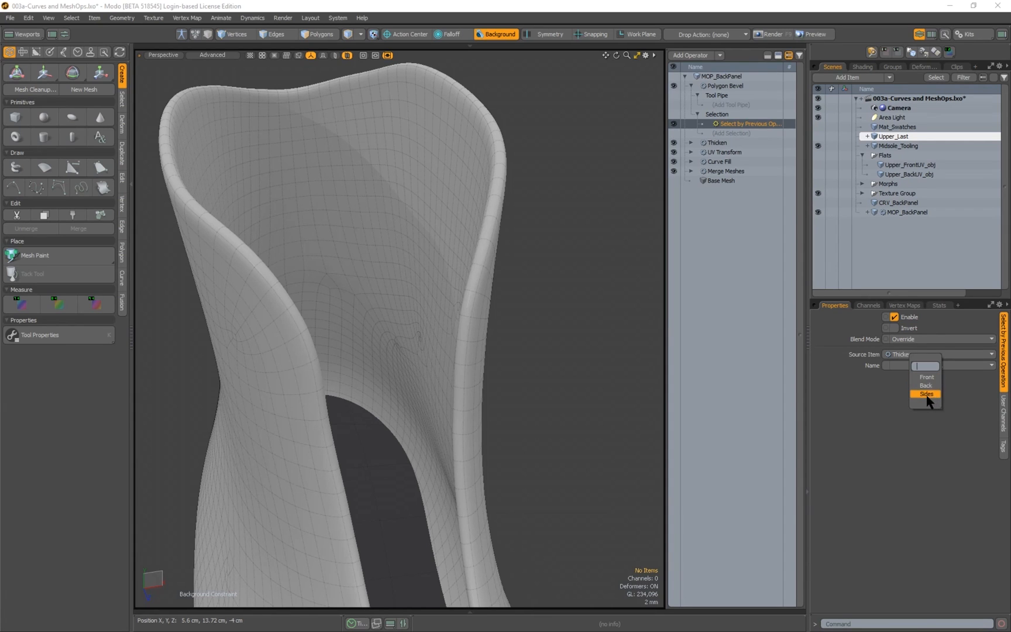
left_click(926, 394)
left_click_drag(555, 296, 517, 250, "alt")
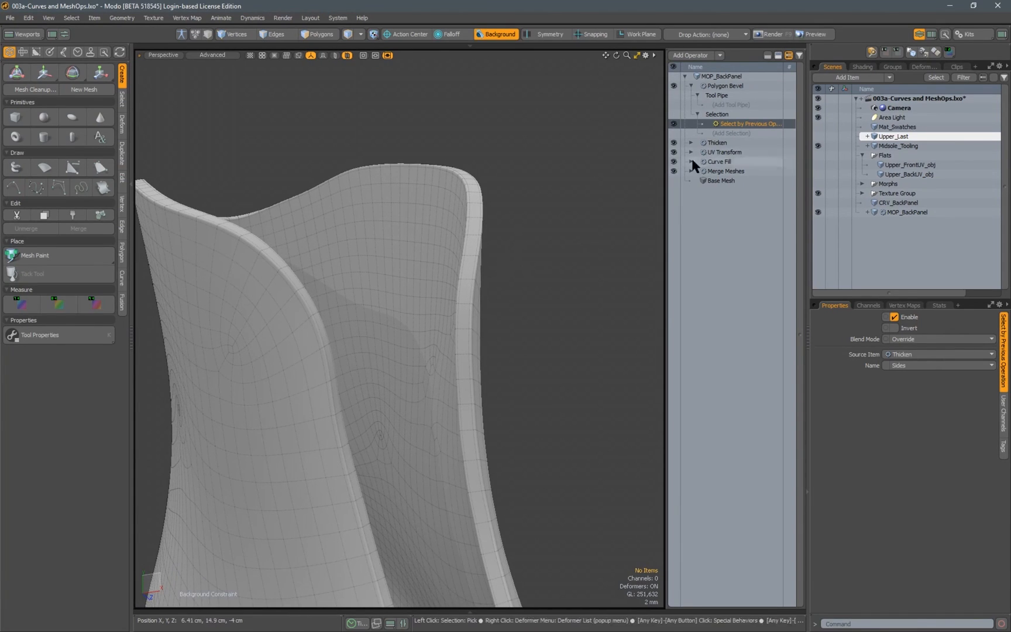
Set the Polygon Bevel's inset to 500 um and check the sharpened rim
left_click(723, 86)
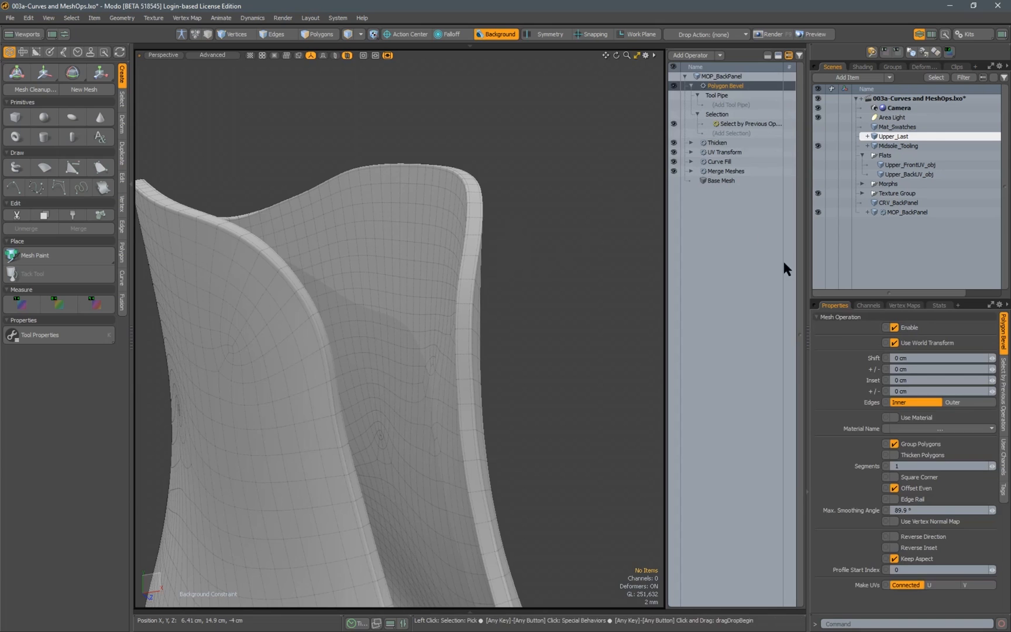
left_click(890, 380)
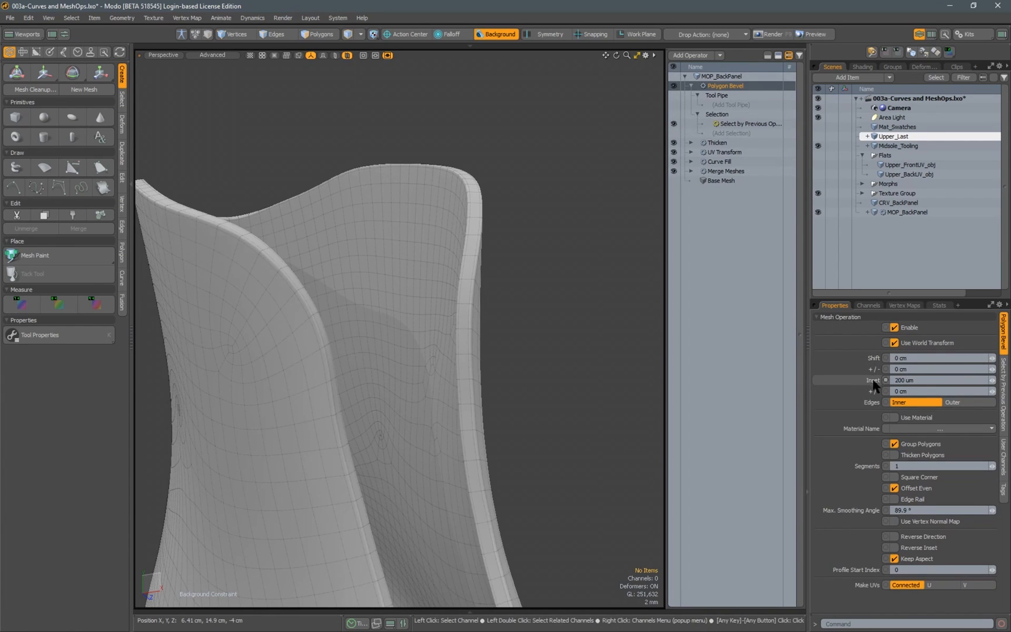
left_click_drag(926, 382, 841, 377)
type(".05")
key("Return")
mouse_move(472, 222)
left_mouse_down("alt")
mouse_move(435, 210)
mouse_move(480, 223)
left_mouse_up("alt")
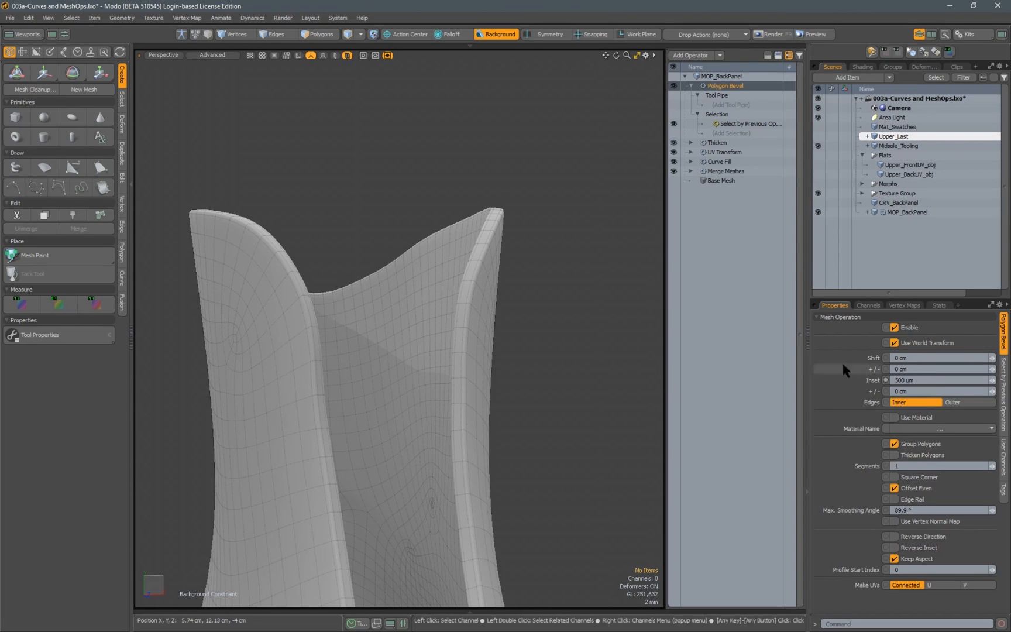
Try a 500 um shift on the Polygon Bevel and check the rim
left_click_drag(515, 232, 498, 238, "alt")
left_click(904, 357)
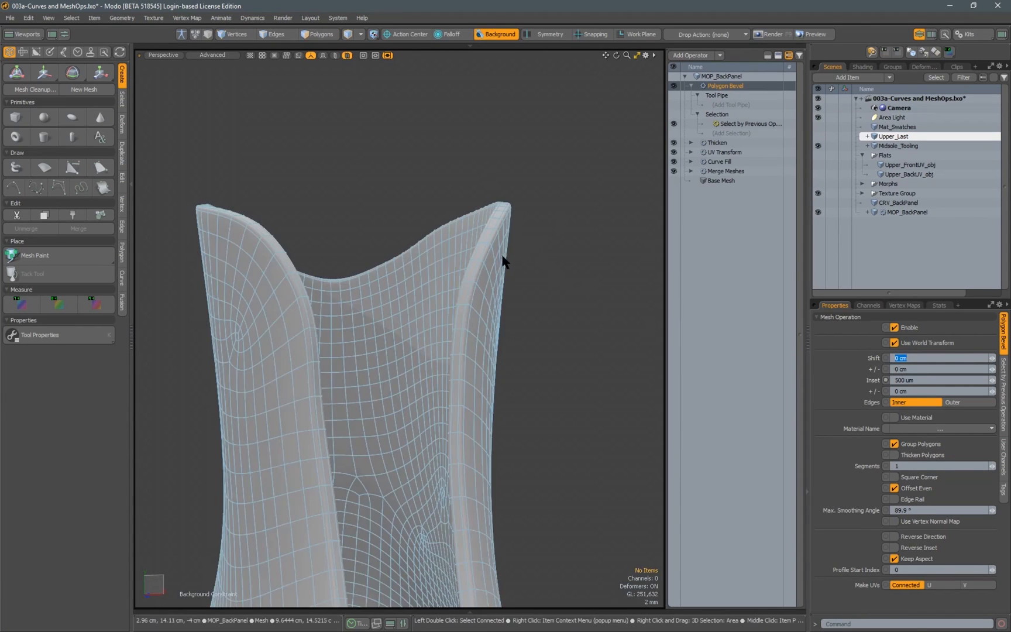
type(".05")
key("Return")
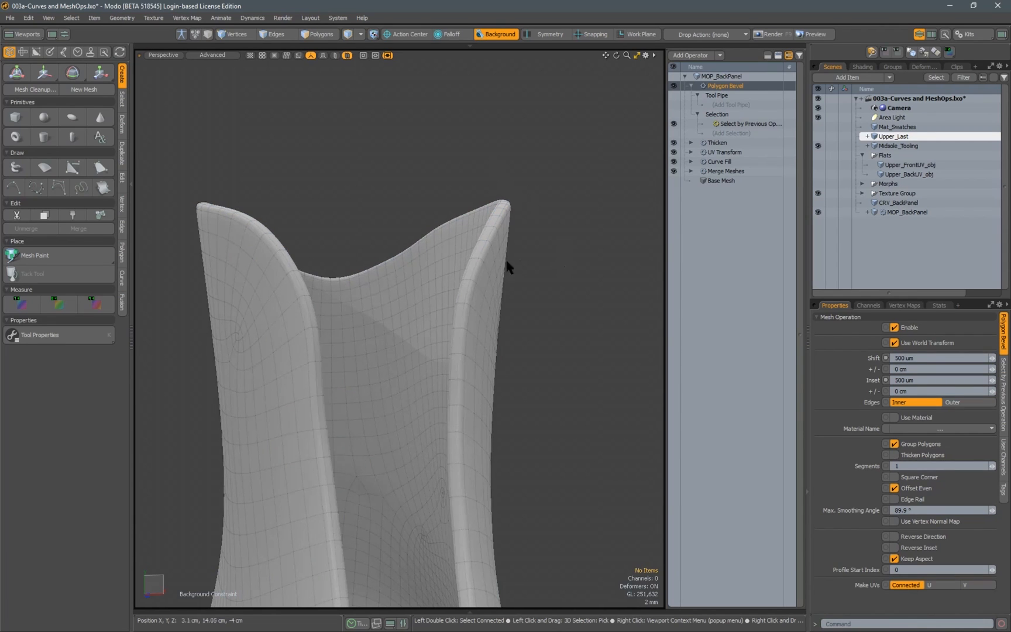
Set the Polygon Bevel's shift to 300 um and inspect the back panel on the midsole
left_click(916, 358)
type(".03")
key("Return")
left_click_drag(413, 237, 351, 246, "alt")
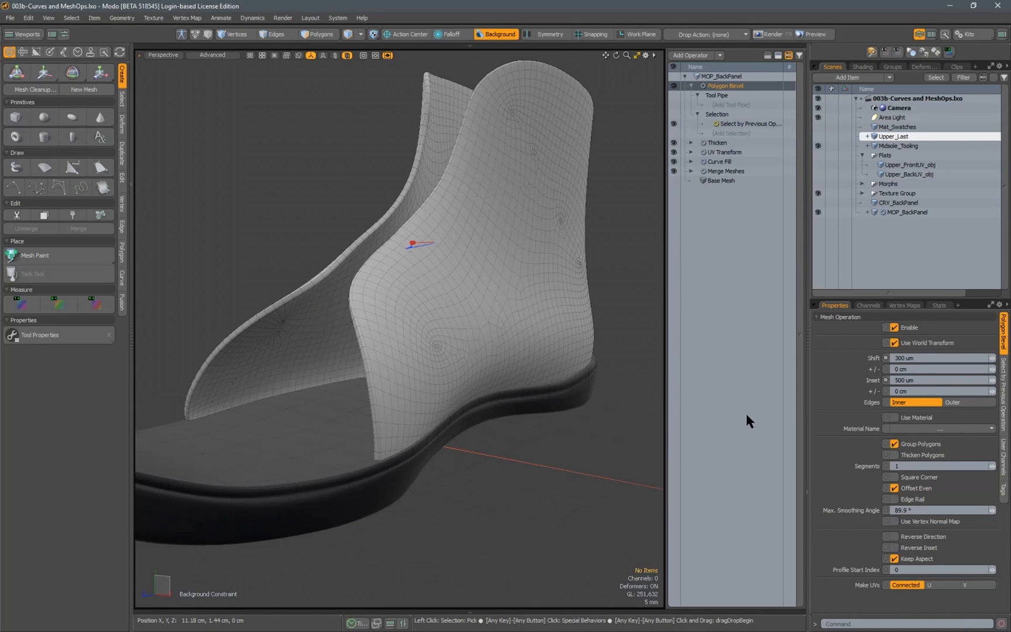
left_click_drag(444, 339, 416, 333, "alt")
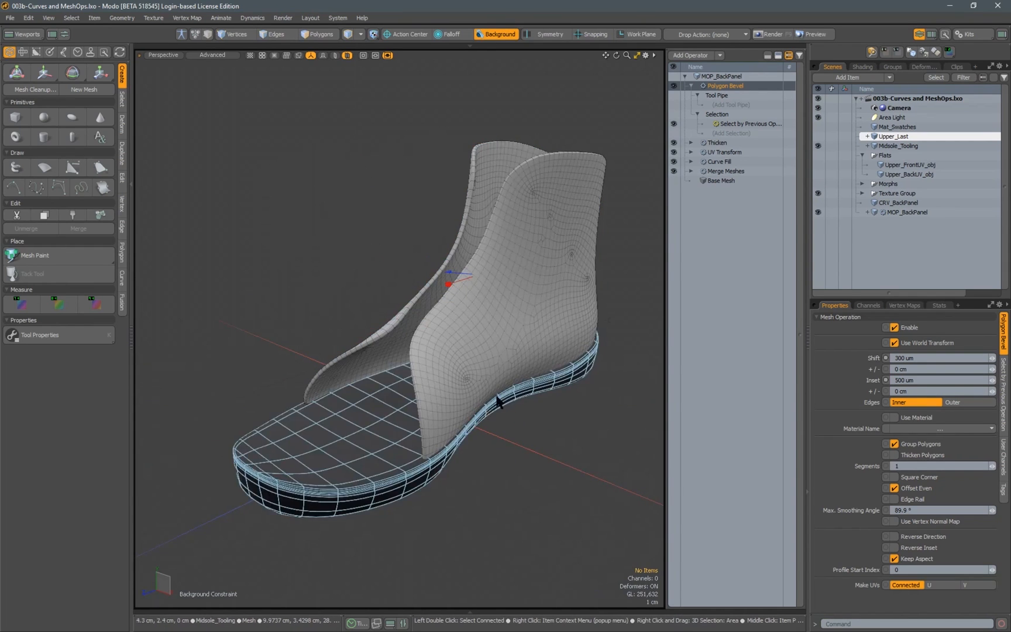
left_click_drag(477, 373, 492, 351, "alt")
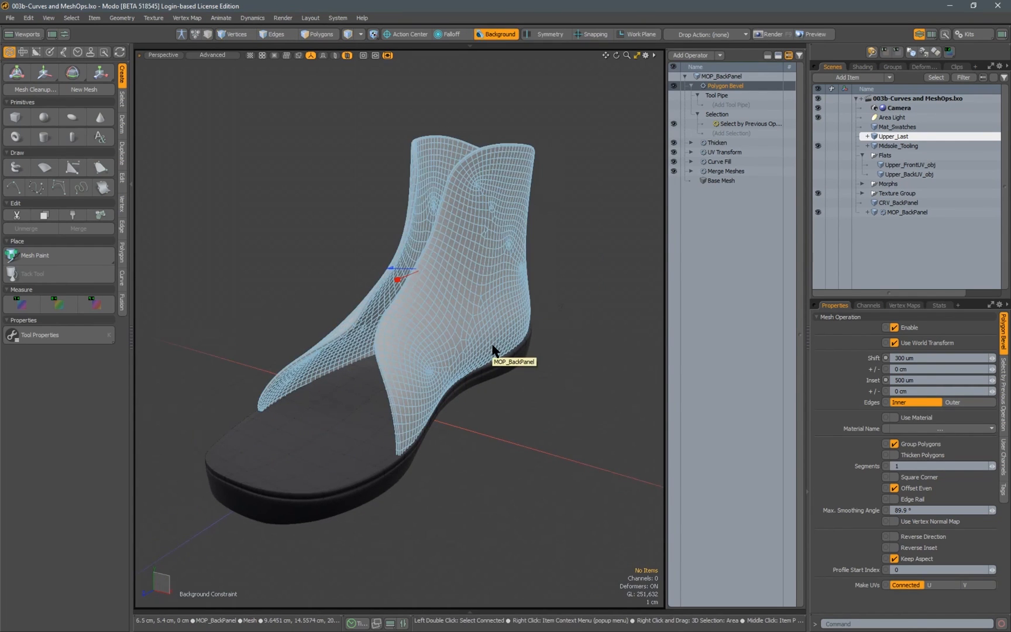
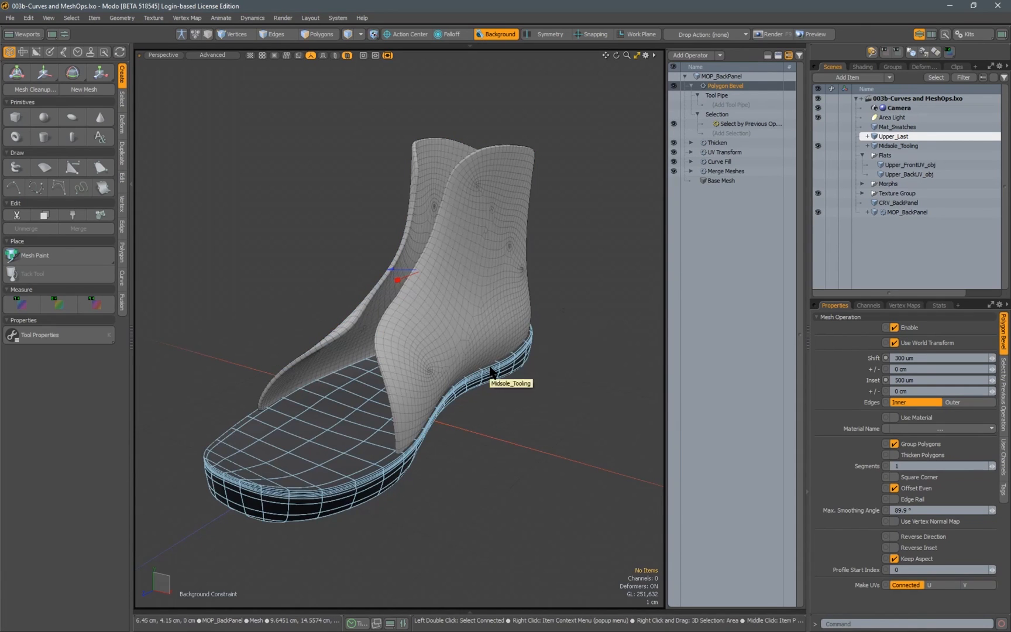
left_click_drag(535, 374, 547, 354, "alt")
Create a new mesh item named CRV_FrontPanelTongue
type("n")
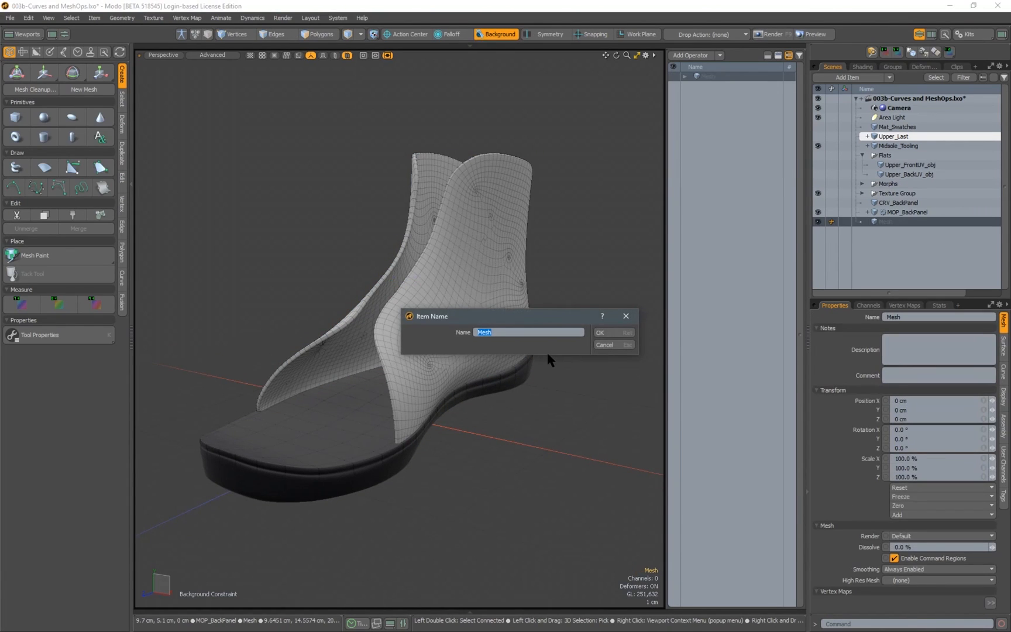
type("CRV_FrontPanelTongue")
key("Return")
scroll(561, 280, "down", 3)
left_click_drag(522, 284, 437, 292, "alt")
scroll(512, 282, "down", 4)
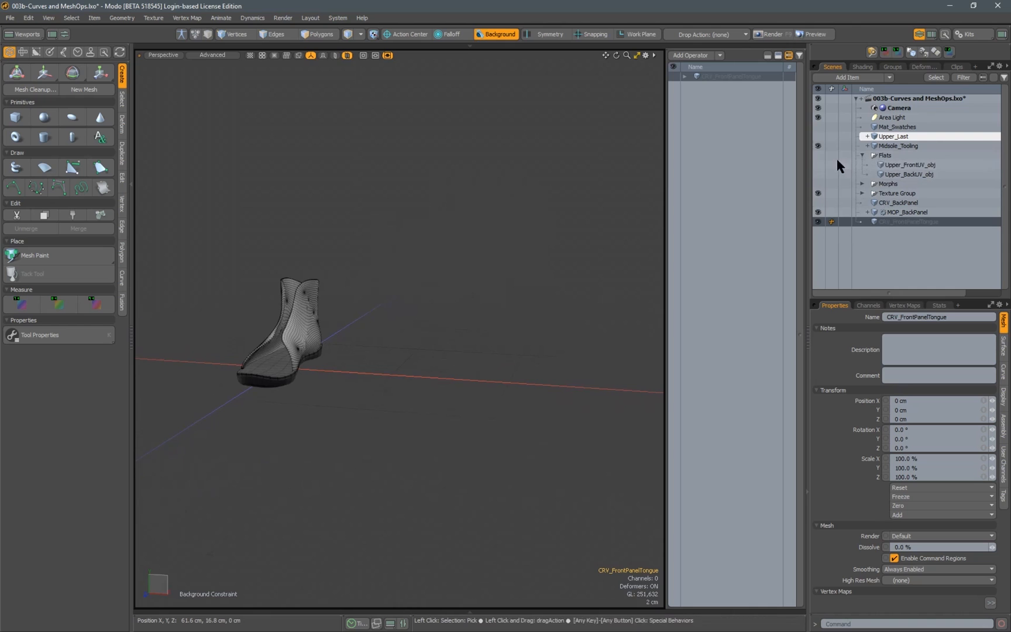
Show the Flats group with Upper_FrontUV_obj visible and Upper_BackUV_obj hidden
left_click(817, 155)
scroll(463, 242, "up", 5)
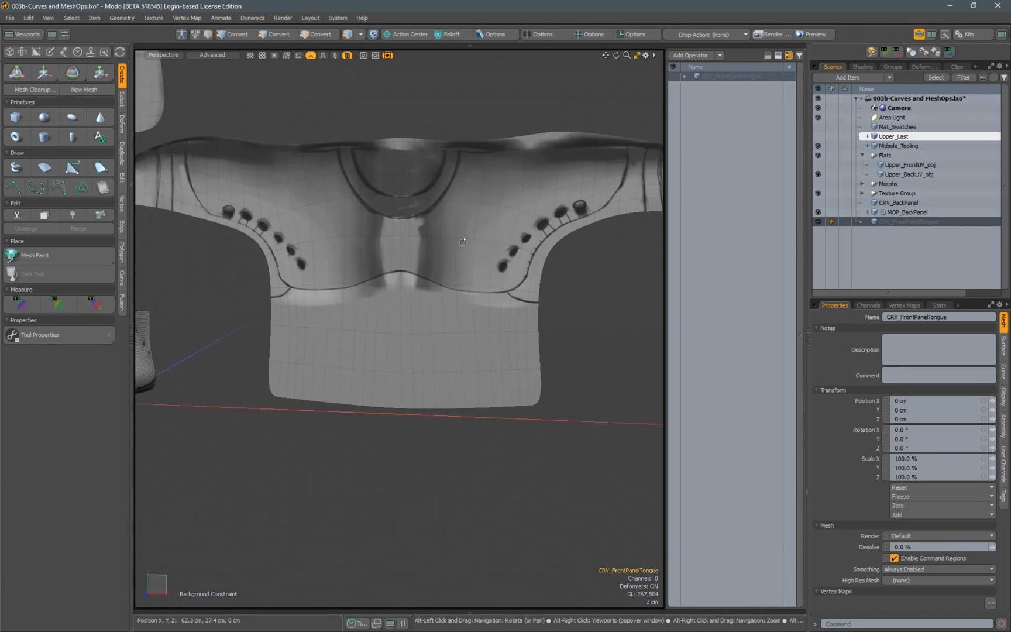
left_click(817, 174)
left_click(817, 165)
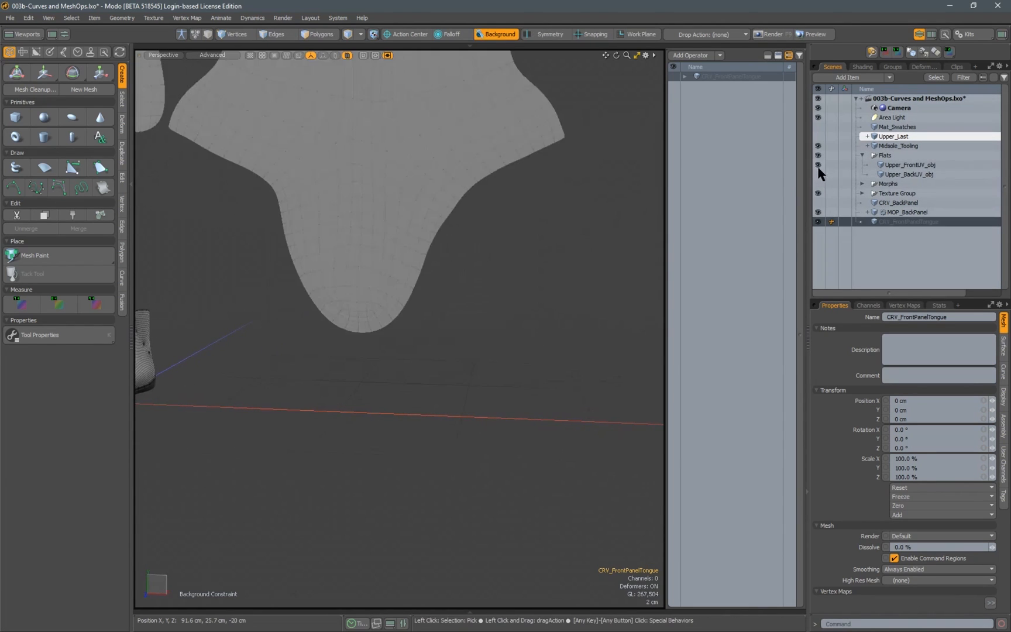
left_click_drag(444, 260, 490, 302, "alt+shift")
scroll(490, 303, "down", 2)
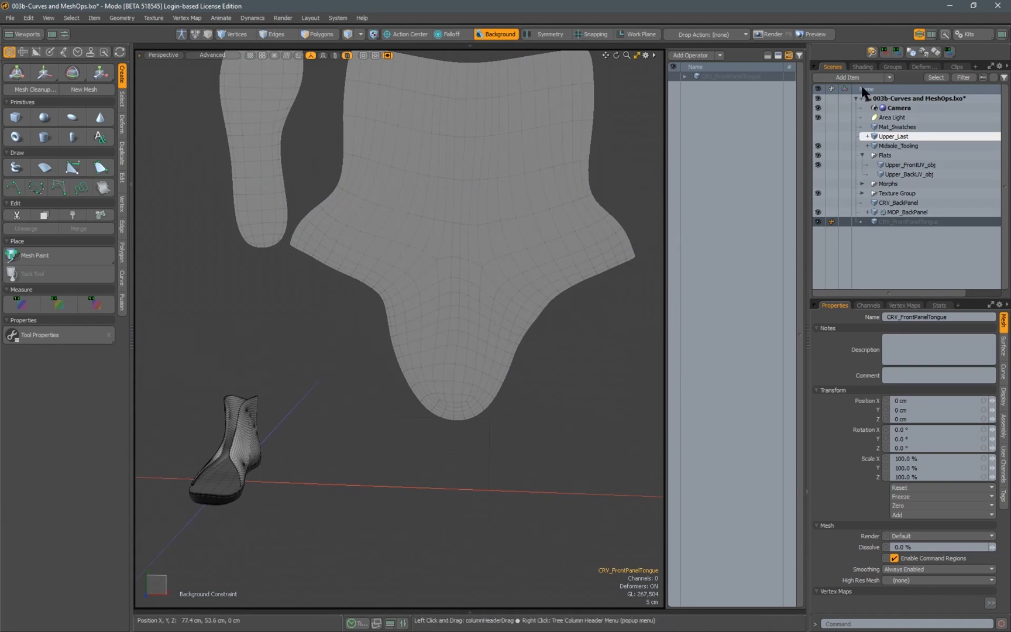
Enable the Projection_FrontUV image layer in the shader tree to display the sketch on the front flat
left_click(863, 67)
left_click(818, 156)
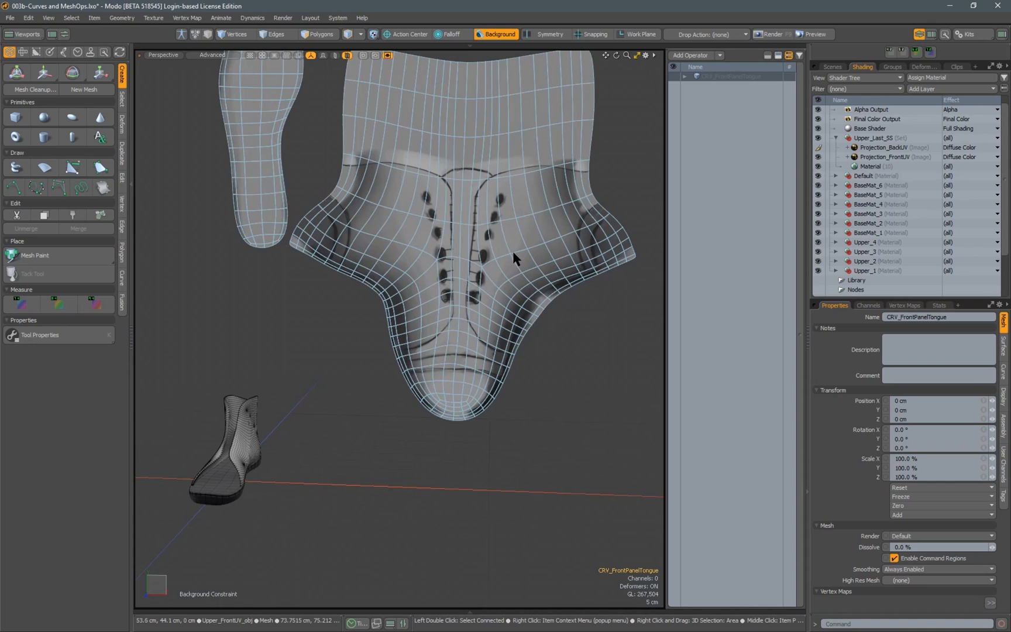
left_click_drag(409, 367, 576, 328, "alt")
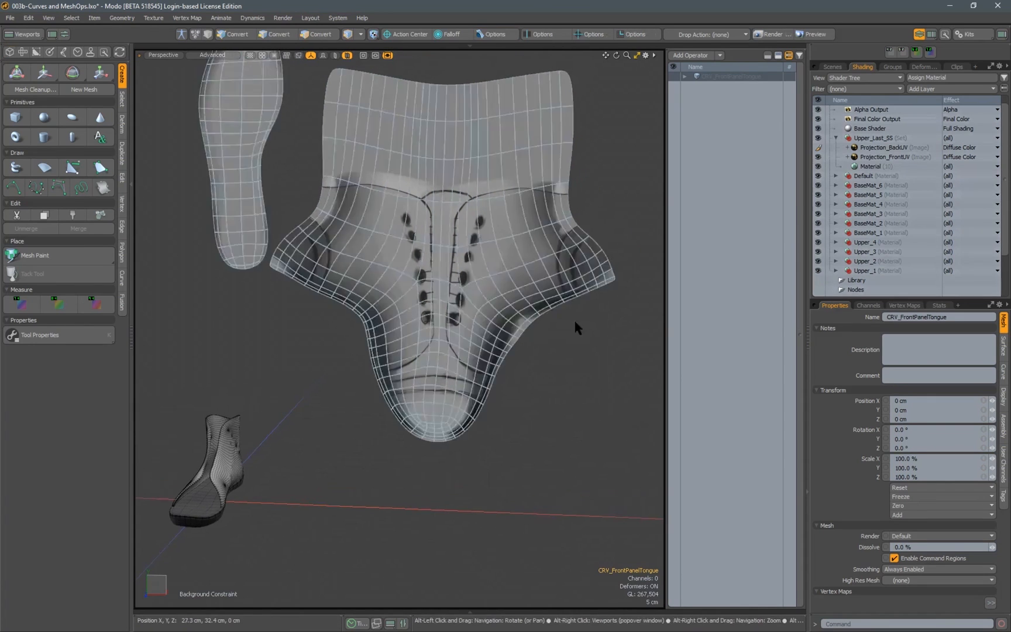
left_click(832, 67)
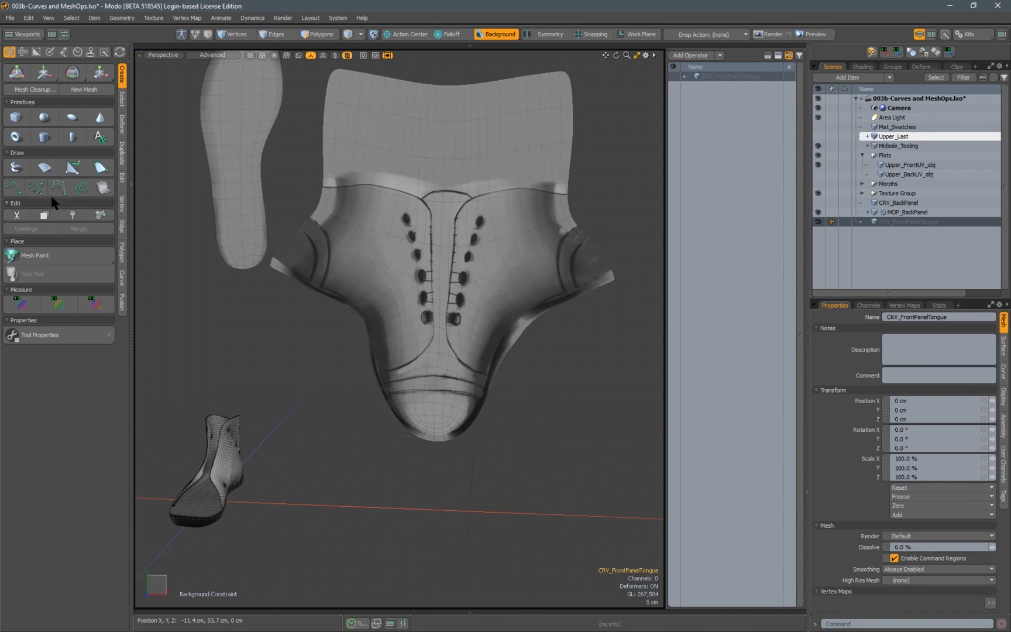
Start the tongue outline with the Curve tool in the front view, placing its first points along the sketched top arc
left_click(15, 190)
left_click_drag(424, 190, 446, 187, "alt")
left_click_drag(446, 188, 432, 217, "alt+shift")
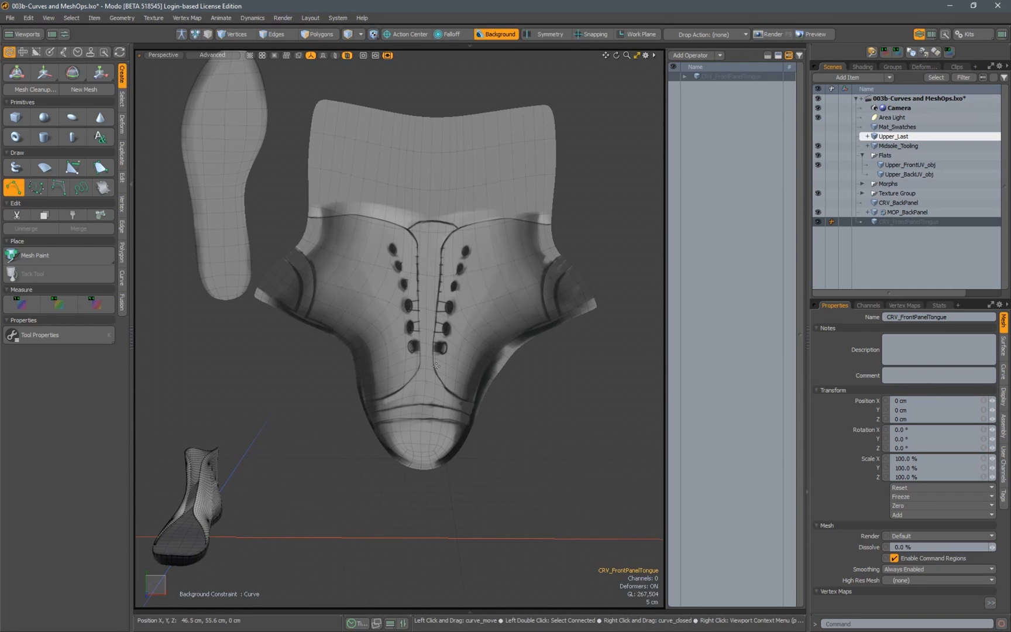
left_click_drag(430, 291, 450, 217, "alt+shift")
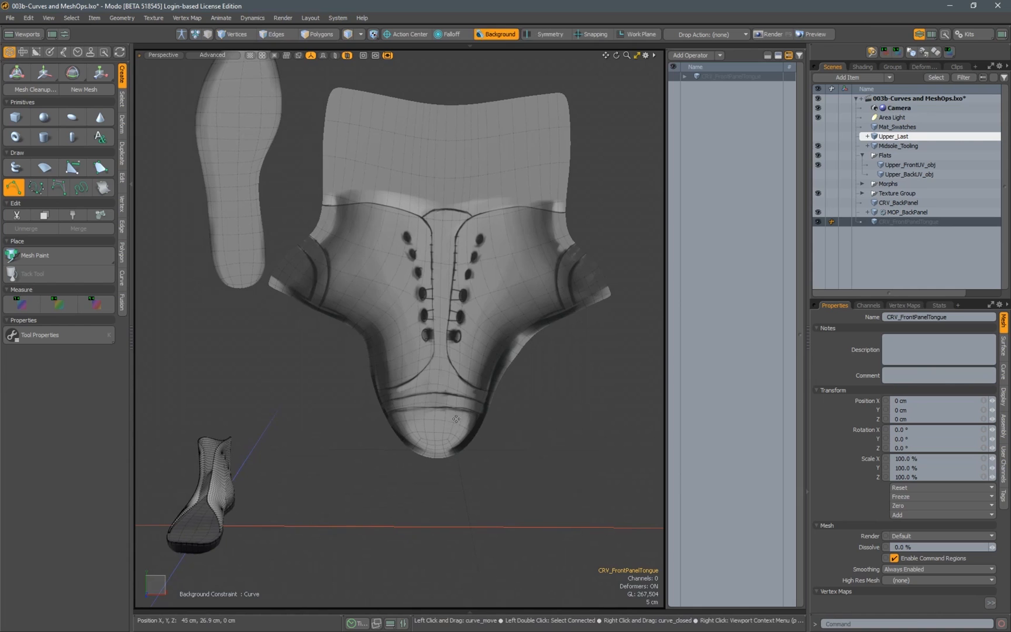
scroll(450, 418, "up", 3)
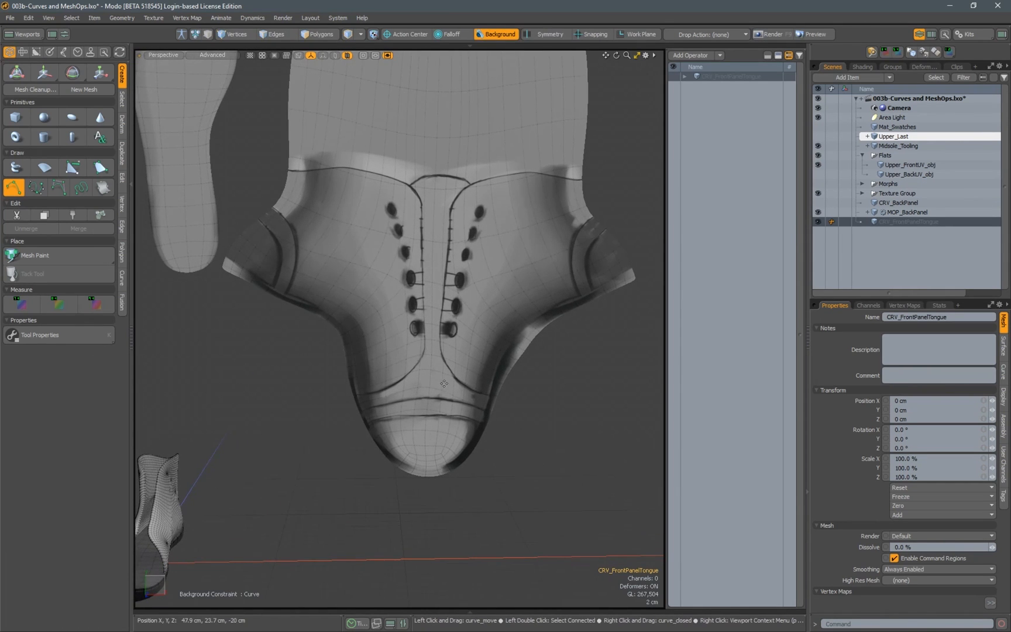
key("KP_1")
key("KP_1")
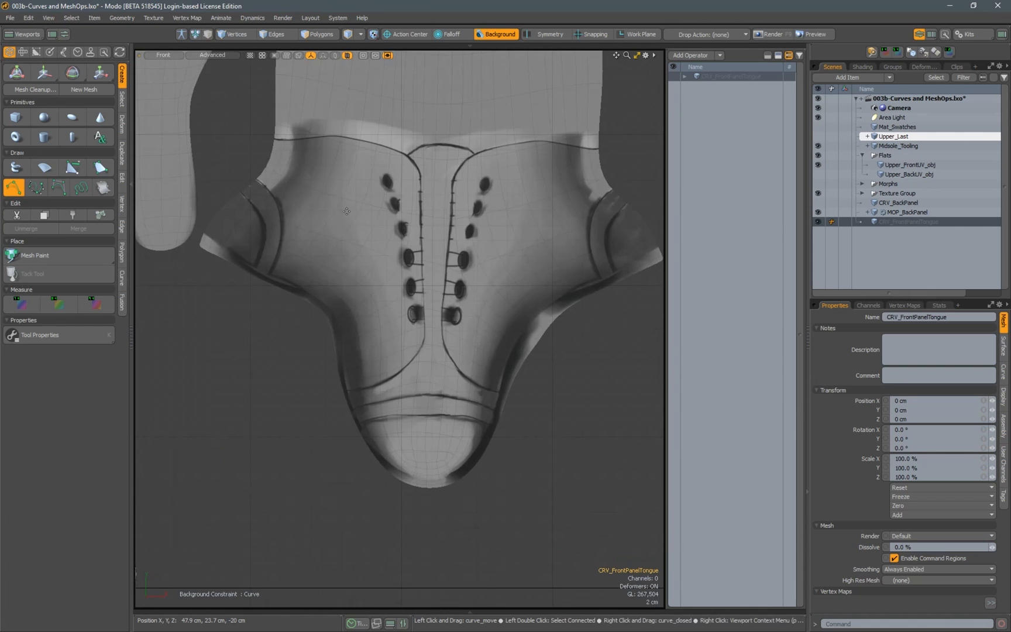
left_click_drag(439, 300, 431, 327, "alt")
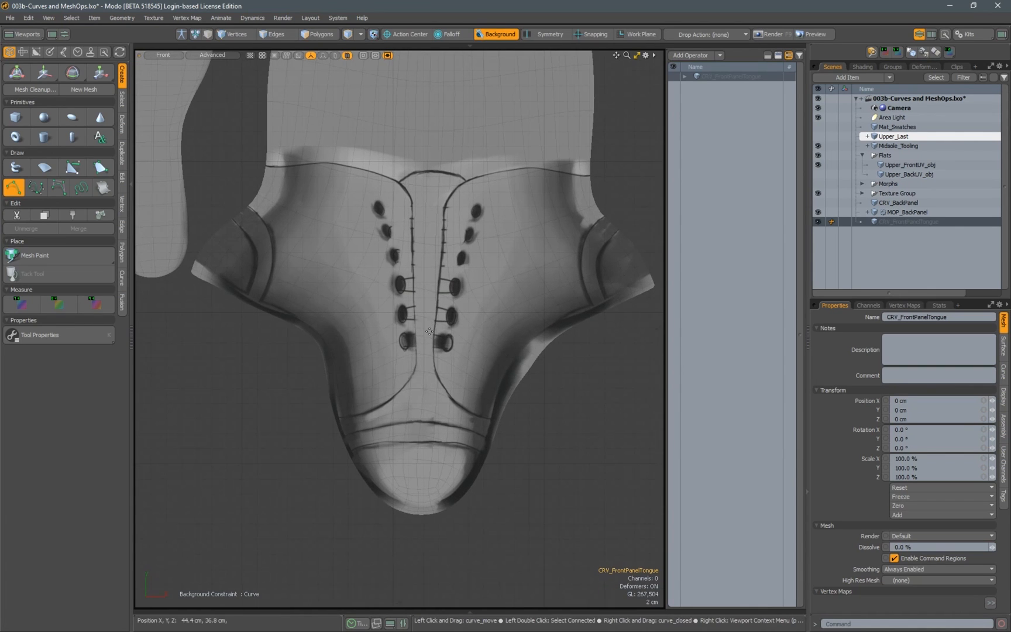
left_click_drag(415, 330, 378, 306, "alt")
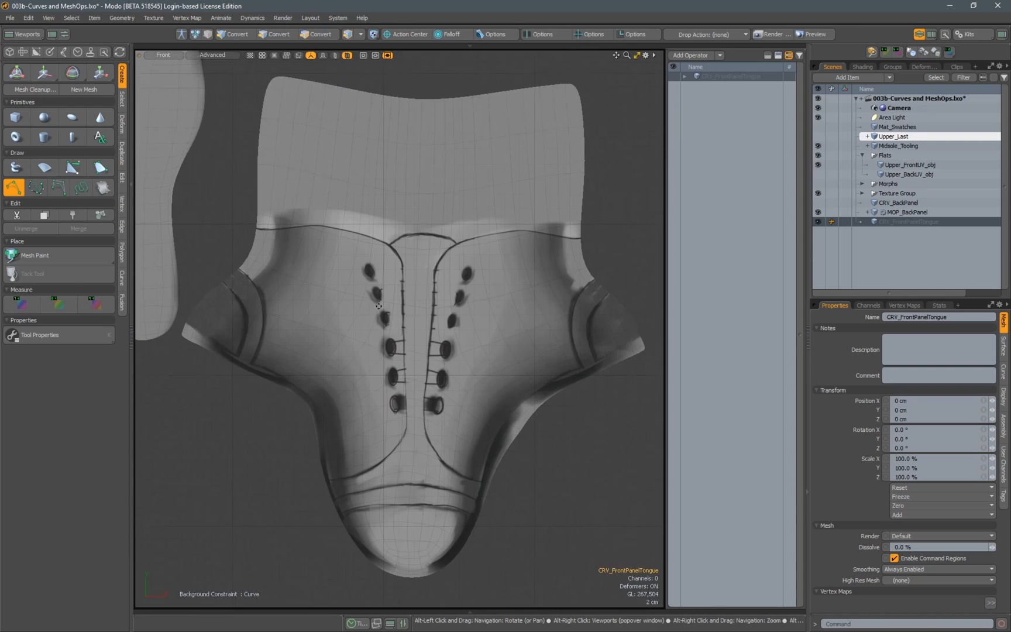
left_click_drag(401, 401, 416, 231, "alt")
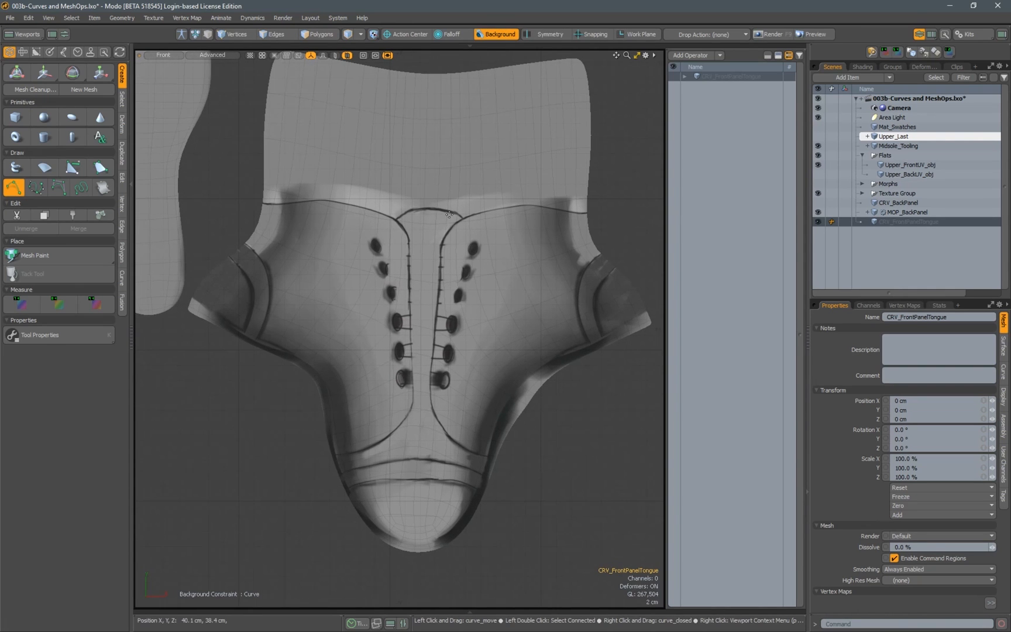
right_click_drag(439, 255, 514, 257, "alt")
left_click_drag(480, 309, 449, 372, "alt")
right_click_drag(417, 211, 468, 212, "alt")
left_click_drag(417, 232, 451, 279, "alt")
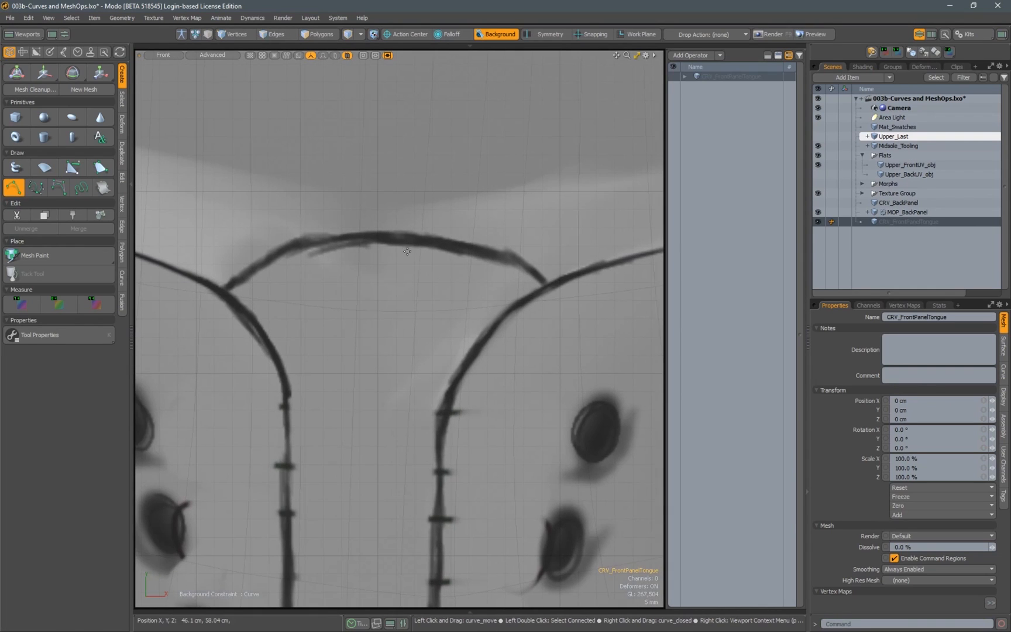
left_click(396, 236)
left_click_drag(502, 253, 447, 256, "alt")
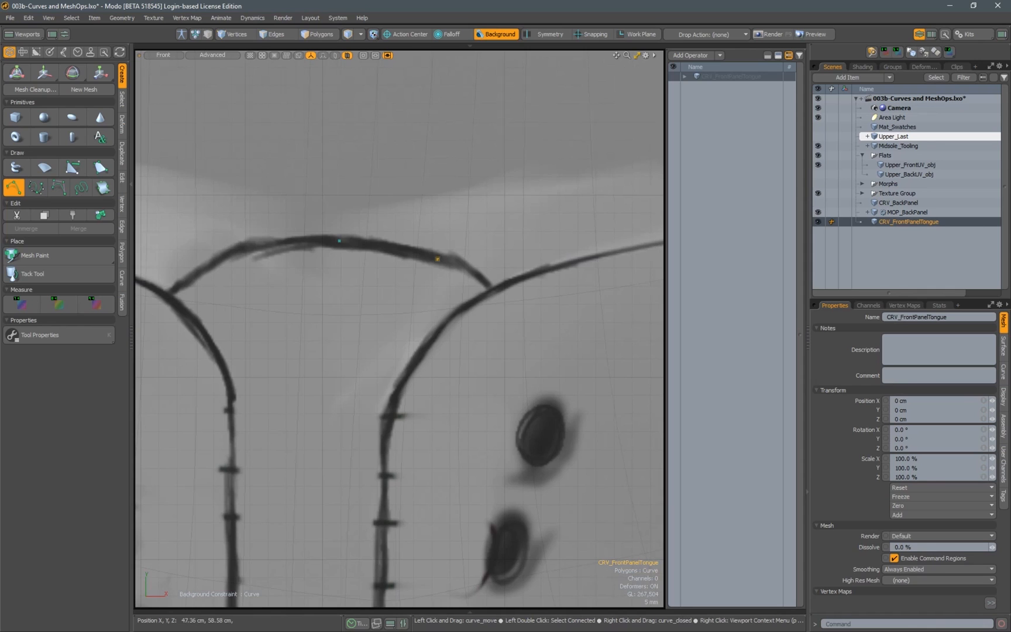
scroll(491, 292, "down", 5)
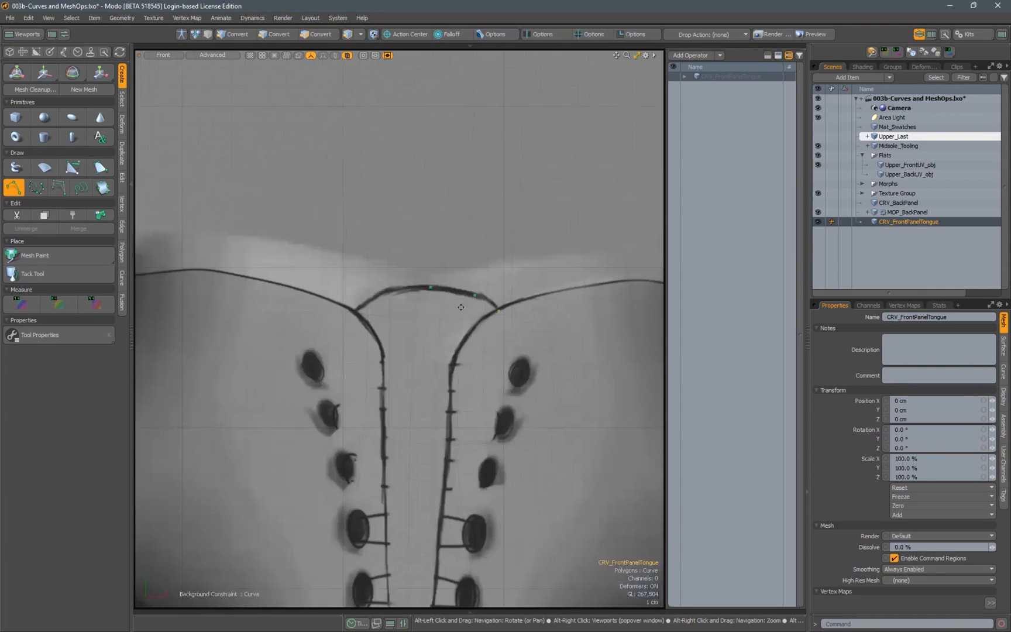
Continue the curve around the arc's right corner and down to the third right-hand eyelet
scroll(485, 292, "up", 4)
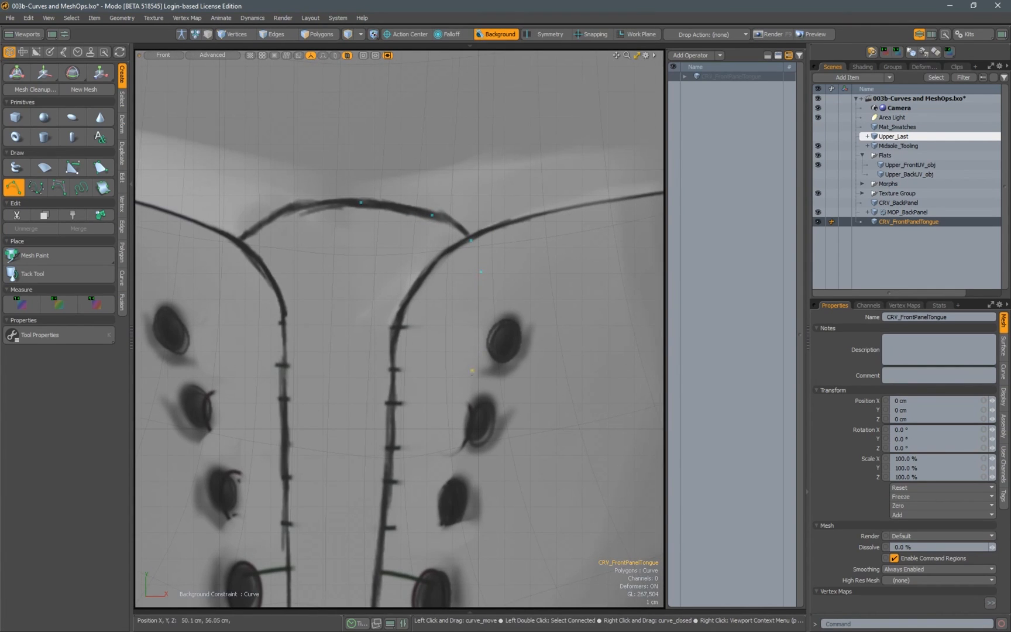
scroll(472, 385, "down", 2)
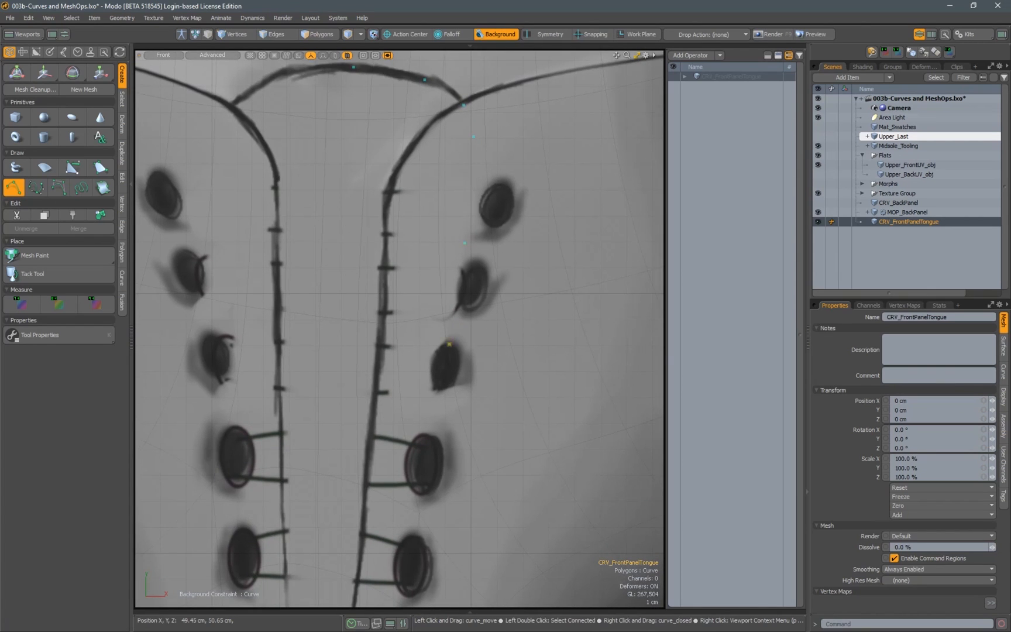
scroll(451, 270, "up", 2)
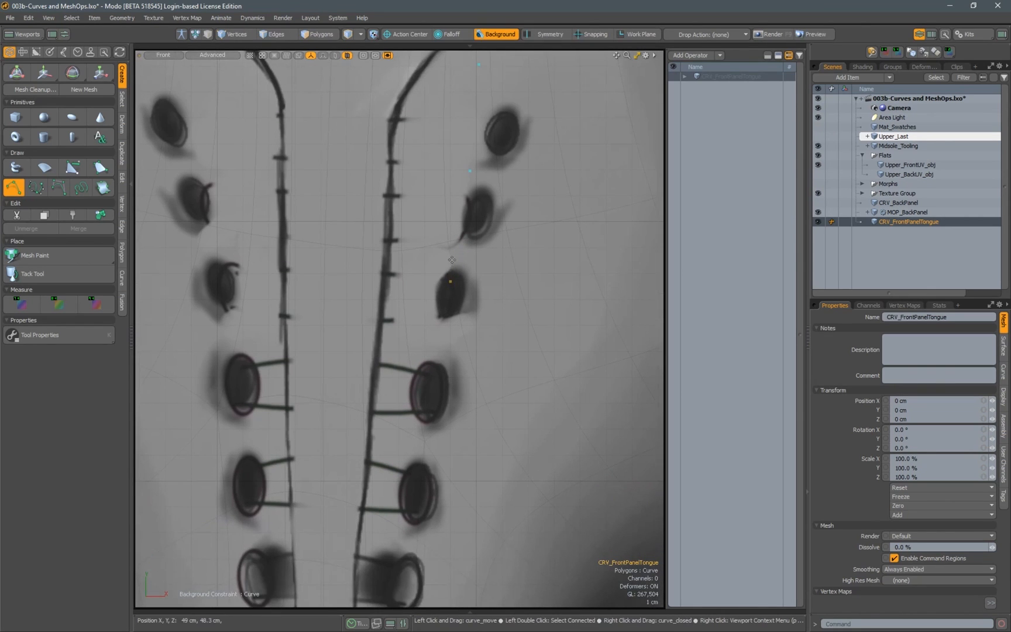
scroll(451, 259, "down", 1)
mouse_move(433, 272)
left_mouse_down("alt")
mouse_move(240, 281)
mouse_move(448, 236)
mouse_move(250, 316)
mouse_move(447, 283)
mouse_move(420, 292)
mouse_move(410, 281)
mouse_move(414, 317)
left_mouse_up("alt")
scroll(420, 291, "down", 2)
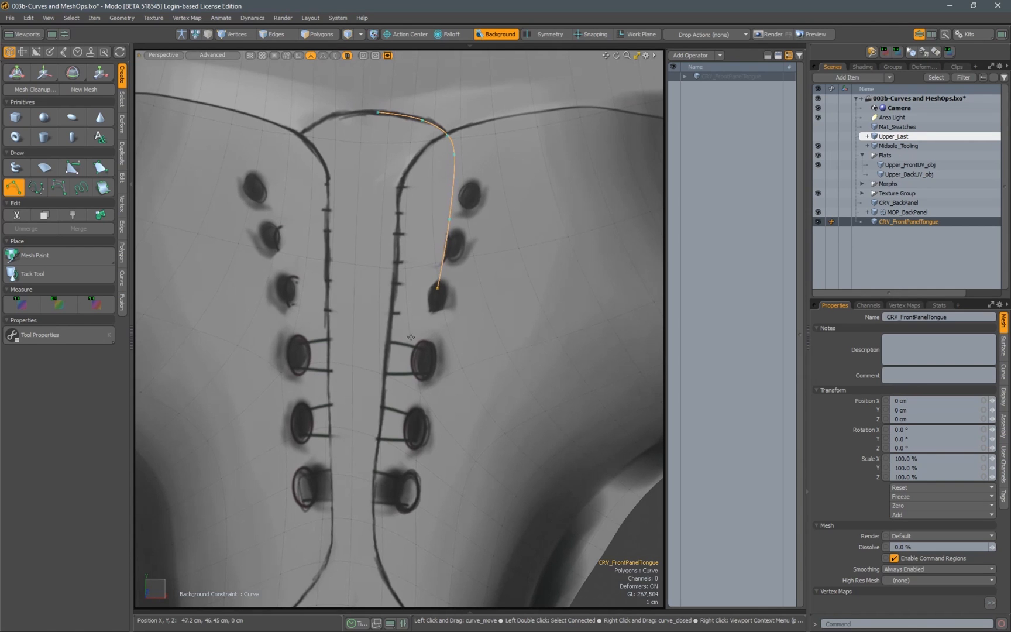
Extend the curve down through the lower right eyelets and flare it outward to the flat's dark side edge
left_click_drag(404, 323, 430, 327, "alt")
mouse_move(432, 328)
right_mouse_down("alt")
mouse_move(443, 325)
mouse_move(428, 327)
right_mouse_up("alt")
left_click_drag(434, 375, 414, 242)
right_click_drag(415, 243, 403, 248, "alt")
left_click(401, 356)
right_click_drag(402, 370, 414, 371, "alt")
left_click(408, 404)
left_click_drag(413, 404, 371, 297, "alt+shift")
left_click(421, 370)
left_click_drag(421, 370, 403, 353)
left_click(455, 381)
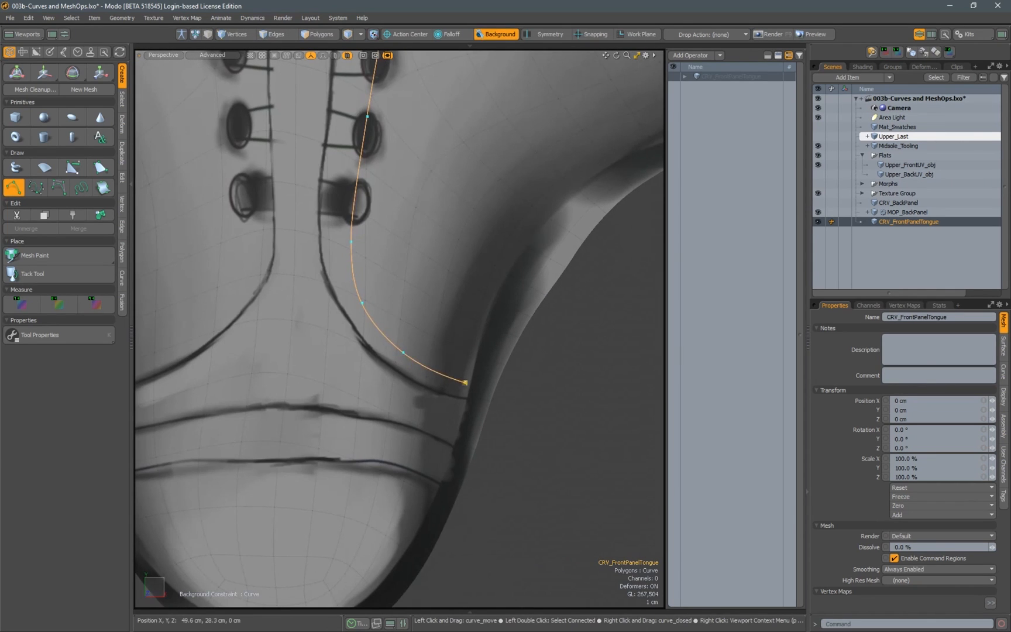
Turn the curve downward at the flat's right edge with closely spaced points forming the upper corner
right_click_drag(465, 384, 477, 361, "alt")
left_click_drag(490, 363, 465, 340)
left_click(486, 349)
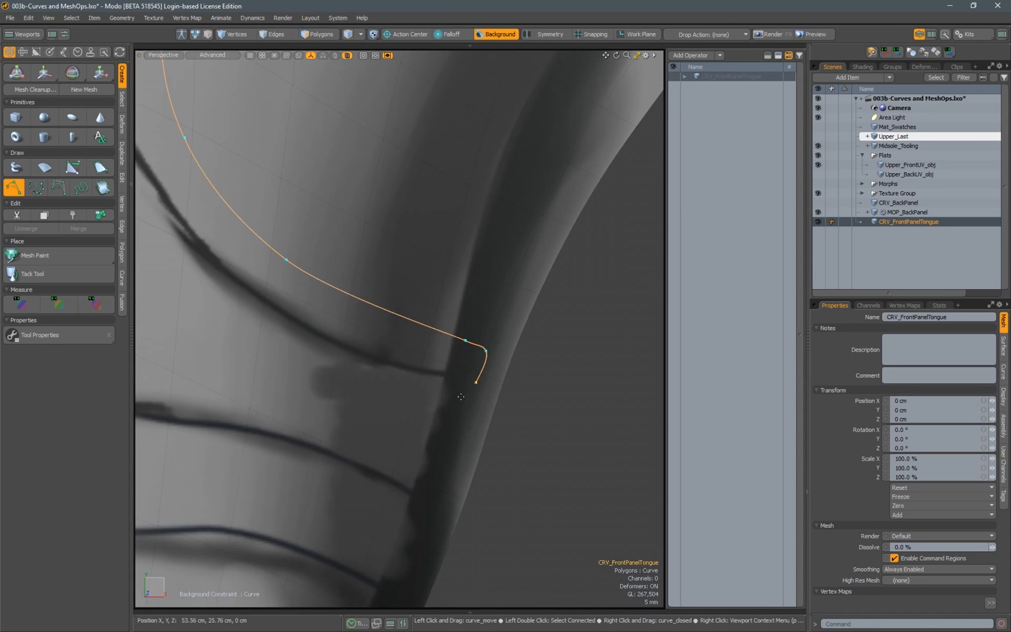
left_click_drag(476, 382, 408, 421)
Carry the curve down the right edge and round its lower corner into the toe band between the two sketched lines
left_click_drag(408, 421, 449, 358, "alt+shift")
left_click_drag(330, 414, 468, 343, "alt+shift")
left_click_drag(468, 342, 446, 302, "ctrl+alt")
left_click_drag(466, 379, 615, 328, "ctrl+alt")
left_click_drag(614, 328, 465, 391, "alt+shift")
left_click_drag(475, 271, 217, 368)
left_click_drag(435, 426, 403, 433)
left_click_drag(243, 316, 320, 278, "alt+shift")
left_click_drag(528, 385, 520, 399)
left_click_drag(449, 382, 549, 385, "ctrl+alt")
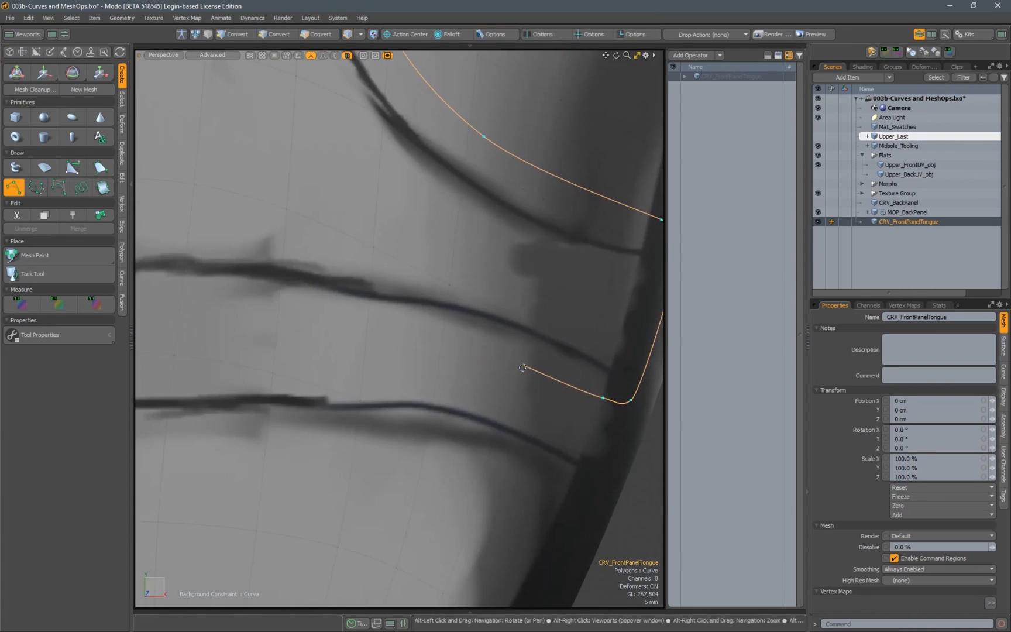
Run the curve leftward along the toe band and place closely spaced points for the lower left corner
scroll(475, 354, "down", 5)
left_click_drag(496, 356, 404, 358)
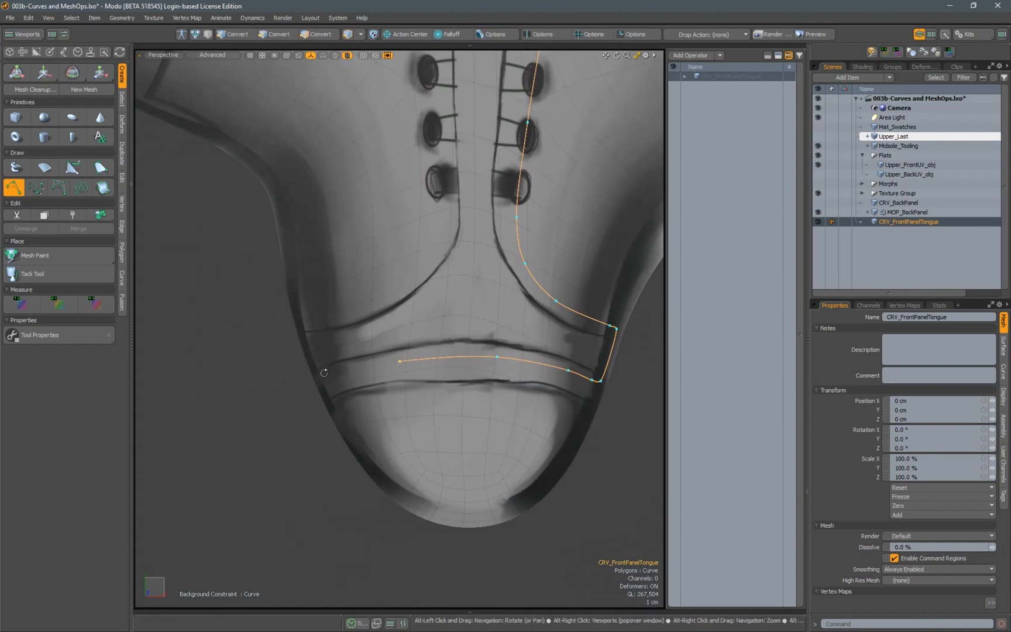
scroll(404, 358, "up", 3)
left_click_drag(442, 388, 425, 391)
left_click(409, 397)
Bring the curve up the flat's left edge and turn it inward at the upper left corner
left_click(355, 237)
scroll(354, 237, "down", 3)
scroll(406, 293, "up", 3)
left_click_drag(406, 294, 335, 303)
left_click(404, 276)
scroll(426, 275, "down", 5)
scroll(351, 293, "up", 5)
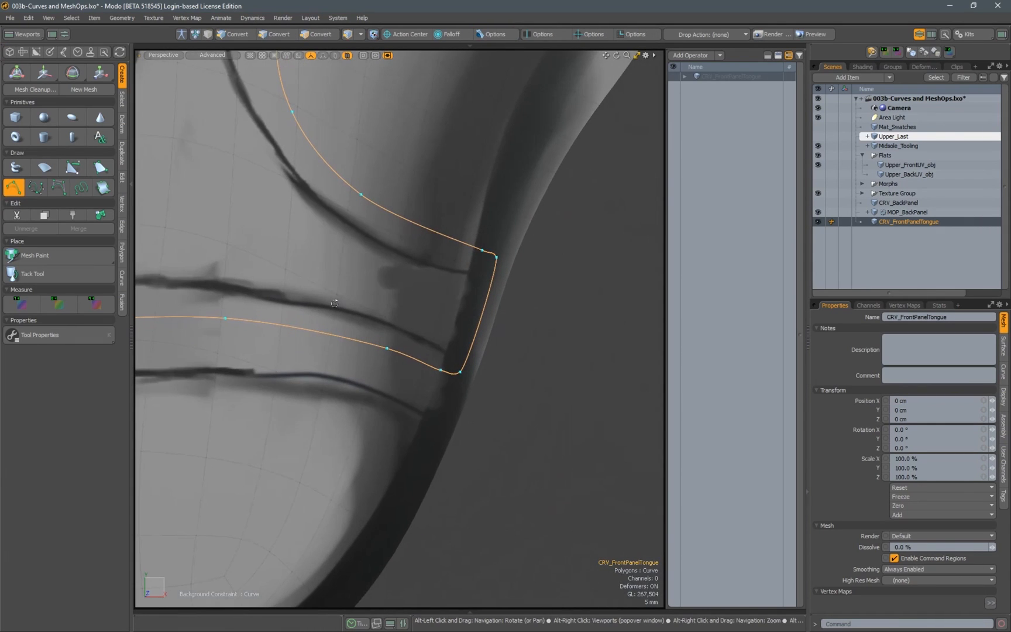
left_click_drag(316, 267, 564, 314, "alt+shift")
scroll(374, 304, "up", 3)
scroll(374, 305, "down", 5)
scroll(379, 316, "up", 5)
left_click(414, 316)
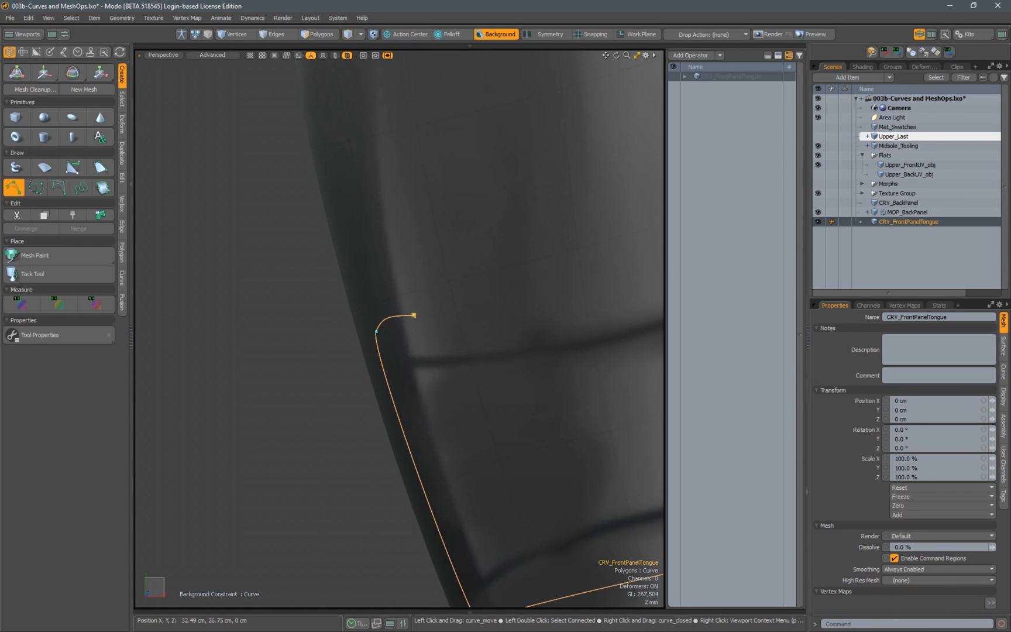
scroll(376, 328, "down", 6)
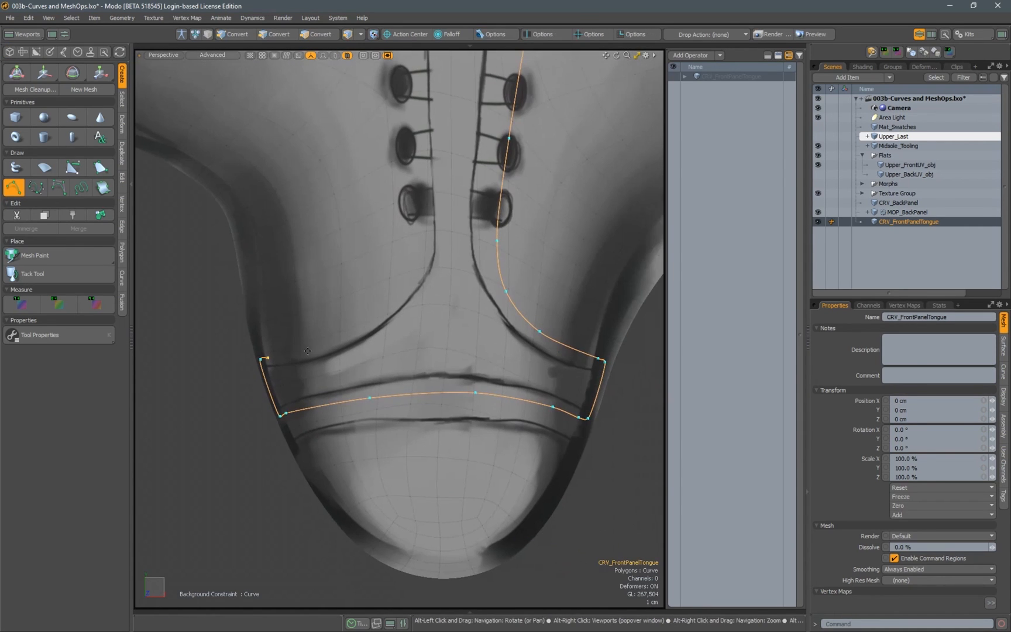
Sweep the curve from the upper left corner along the outside of the left throat line, bending it upward below the lowest eyelet
left_click(327, 341)
left_click(390, 301)
scroll(391, 304, "up", 3)
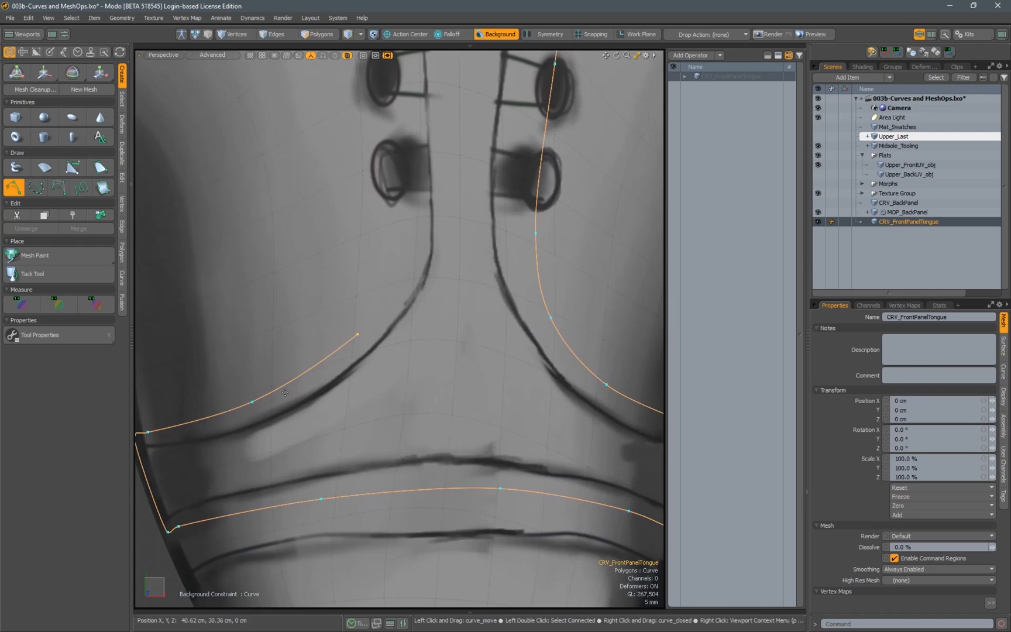
left_click_drag(263, 399, 290, 393)
left_click_drag(358, 335, 359, 335)
left_click_drag(403, 263, 357, 338, "alt+shift")
left_click(354, 313)
scroll(338, 368, "down", 3)
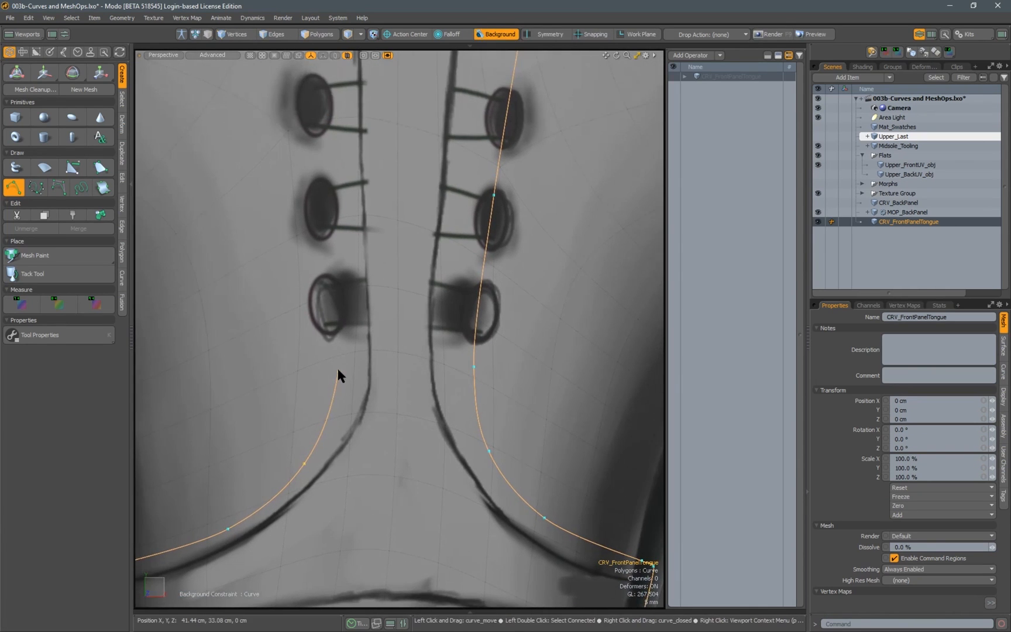
Run the curve up along the left eyelet row with widely spaced points, mirroring the curve's right side
scroll(380, 449, "down", 3)
scroll(388, 459, "up", 3)
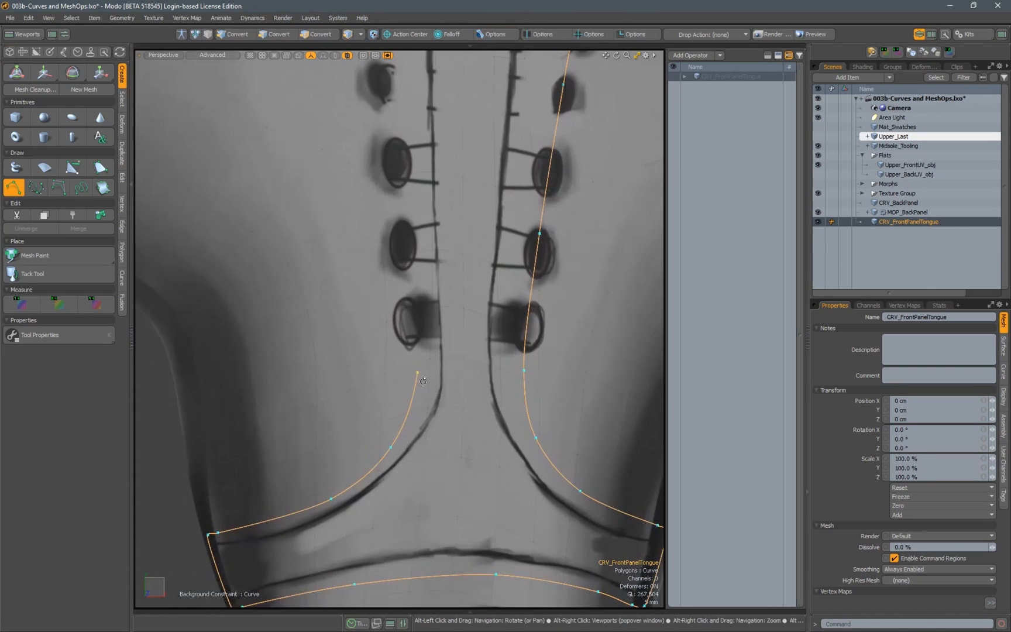
scroll(417, 372, "up", 3)
left_click_drag(411, 326, 408, 326)
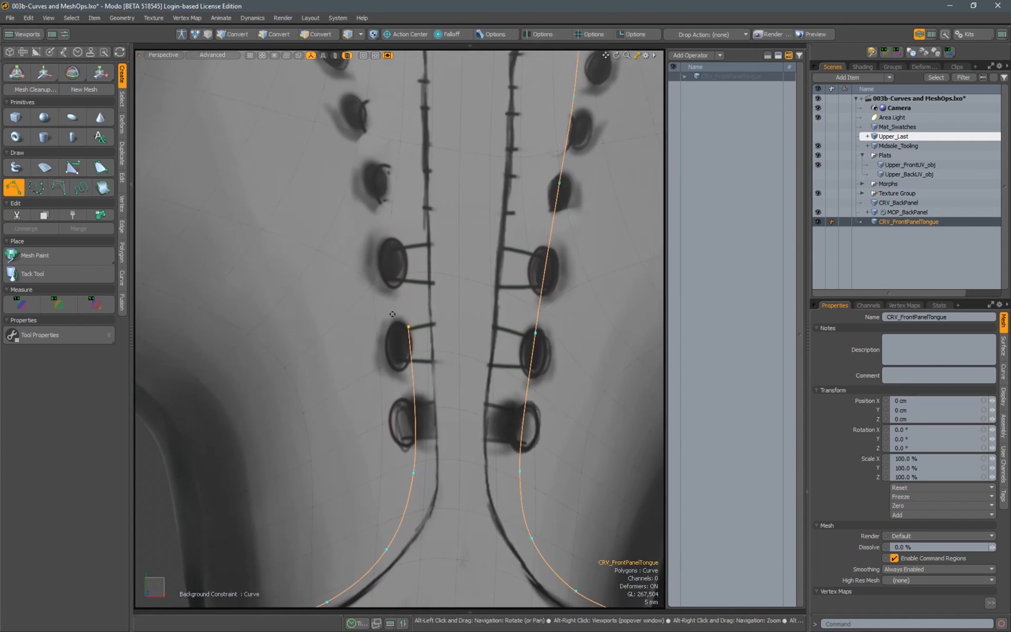
left_click_drag(396, 190, 433, 326, "alt+shift")
left_click(433, 311)
left_click_drag(424, 239, 426, 355, "alt+shift")
left_click(425, 350)
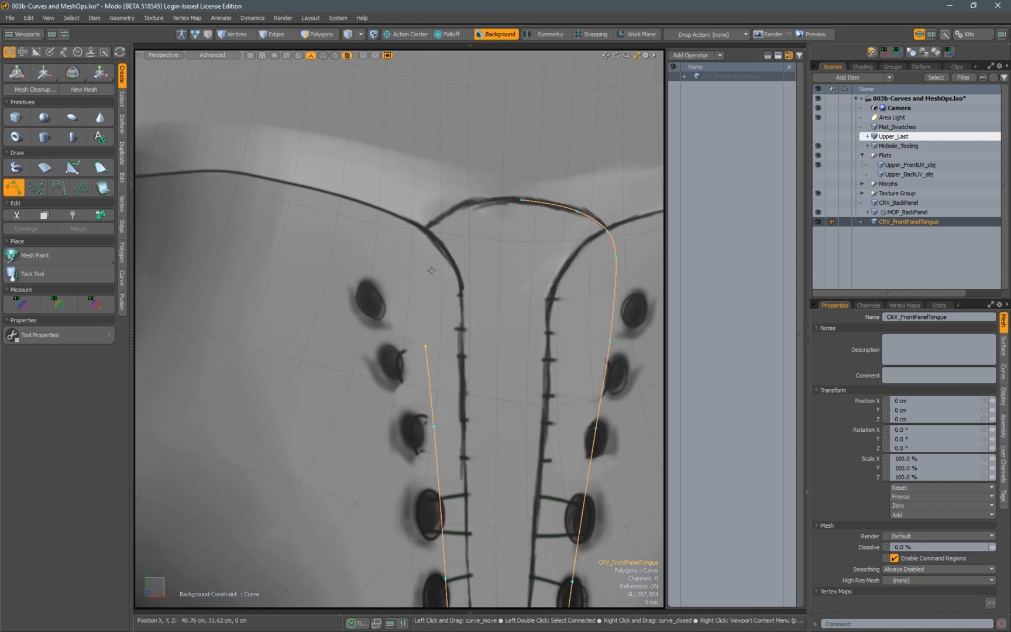
Round the curve over the tongue's upper left corner and onto the sketched top edge
scroll(564, 137, "up", 3)
left_click(377, 265)
left_click(433, 231)
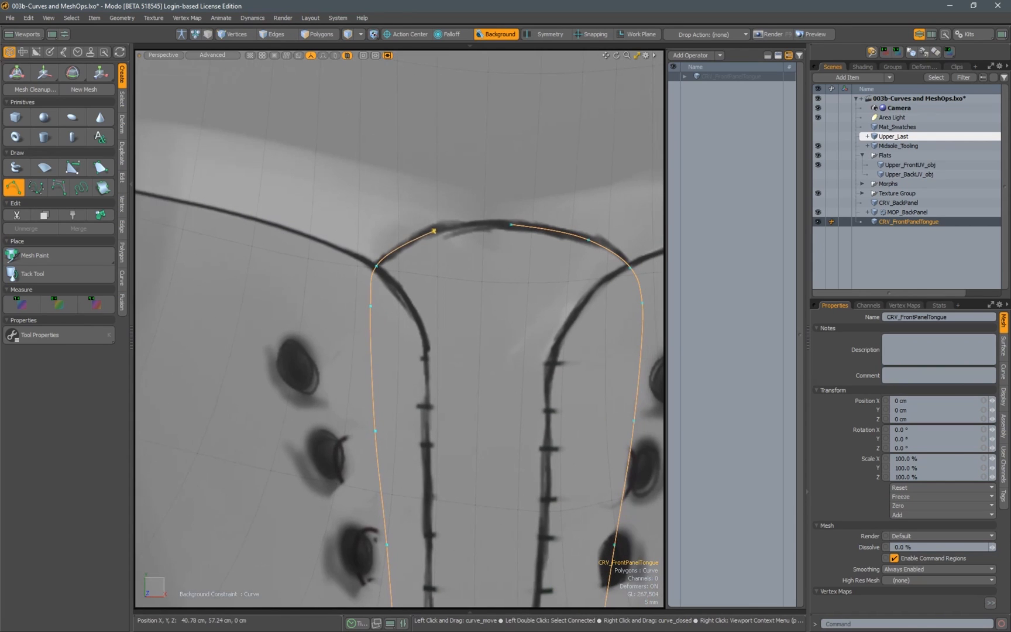
Make the tongue outline a closed curve, fine-tune its points along the top edge, and finish the Curve tool
left_click(71, 332)
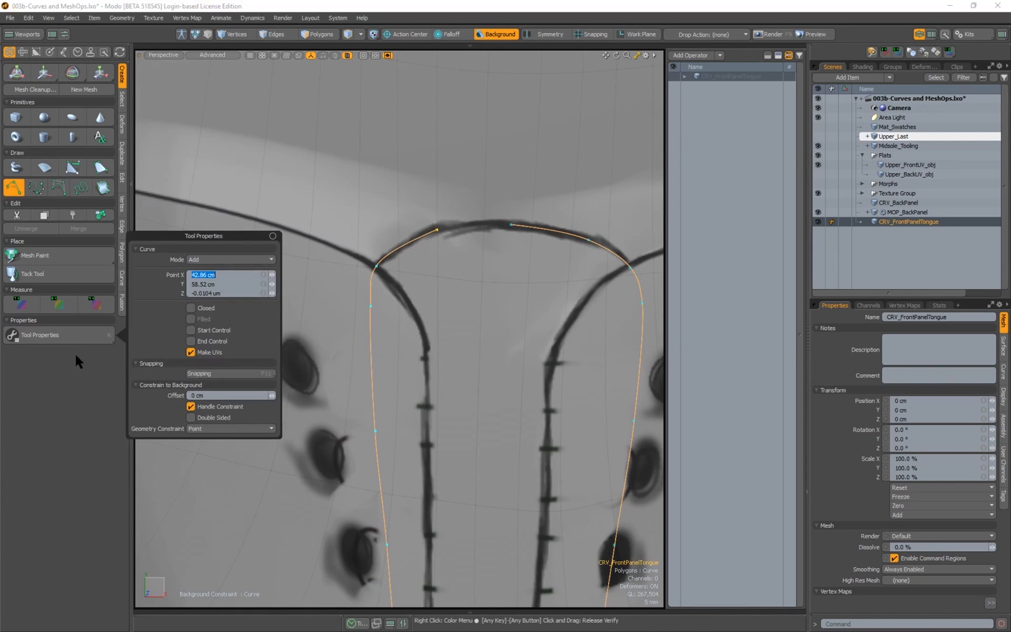
left_click(190, 308)
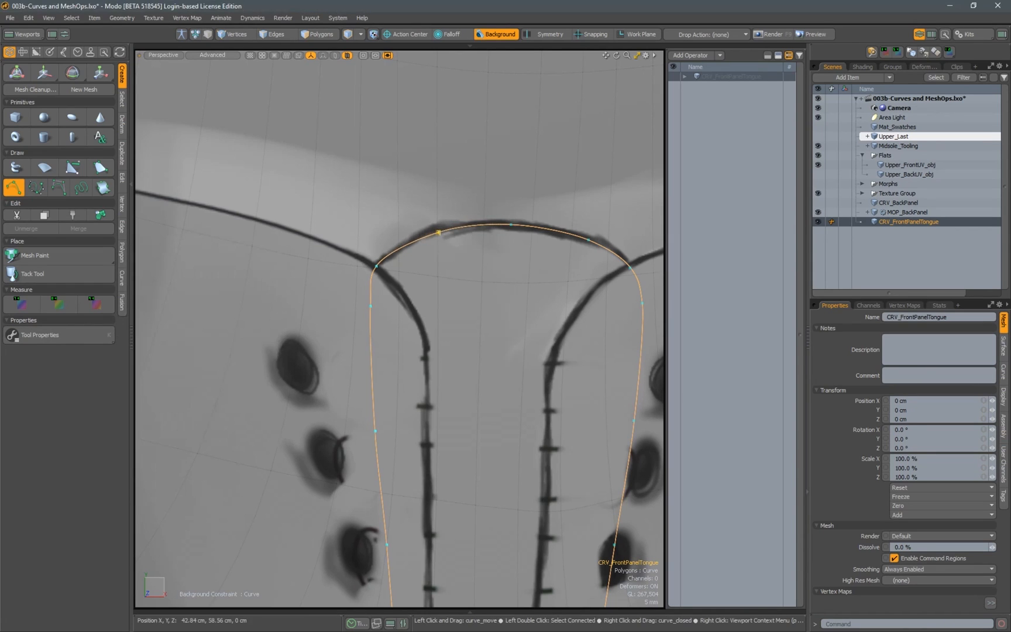
left_click(377, 269)
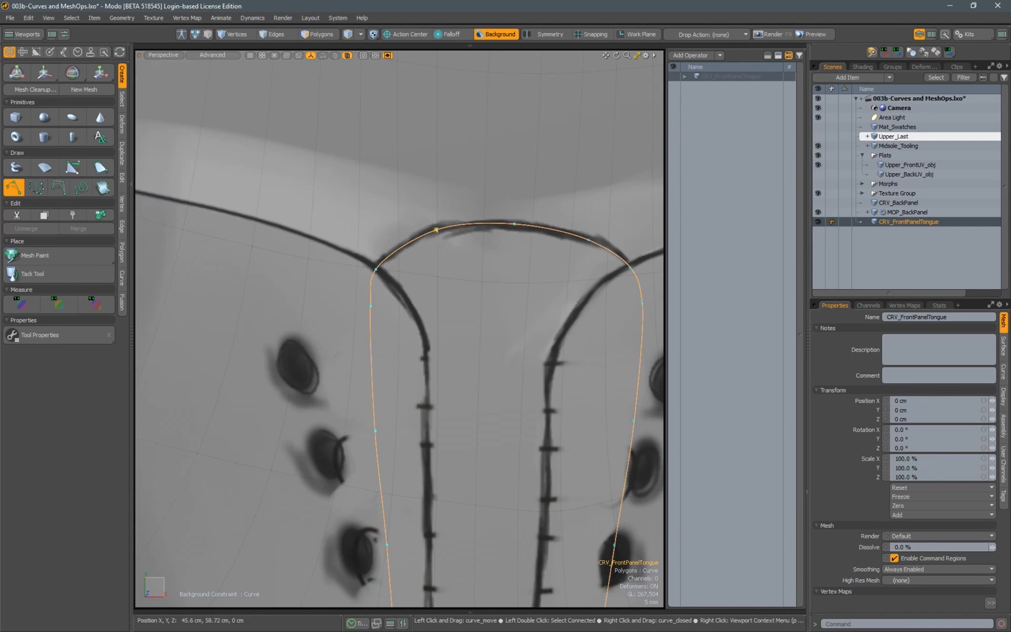
scroll(448, 329, "down", 8)
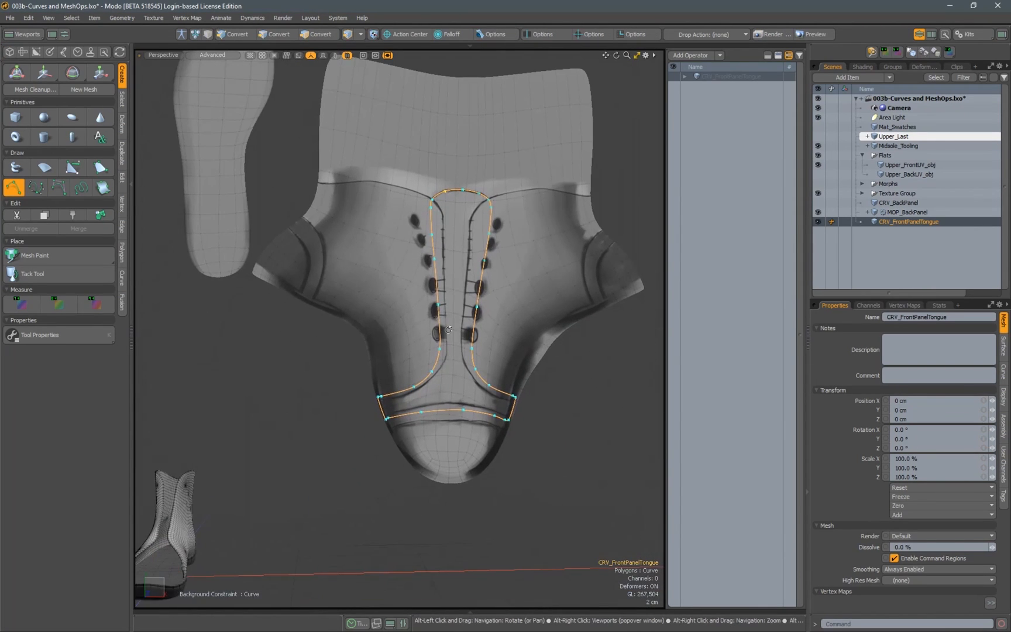
scroll(455, 334, "up", 6)
key("q")
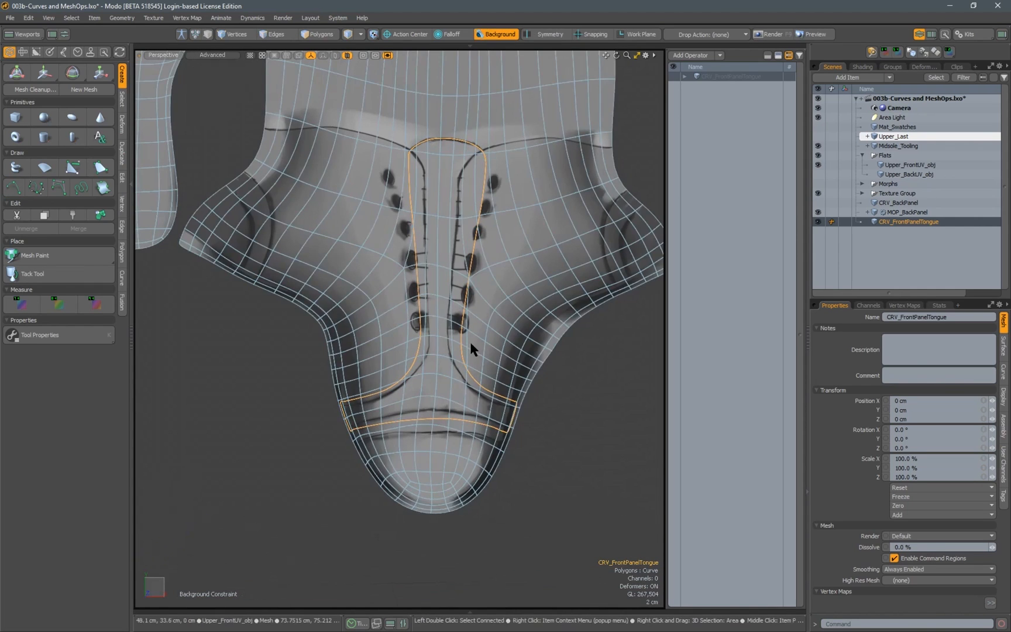
Create a new mesh item named MOP_FrontPanelTongue
left_click_drag(488, 320, 532, 347, "alt+shift")
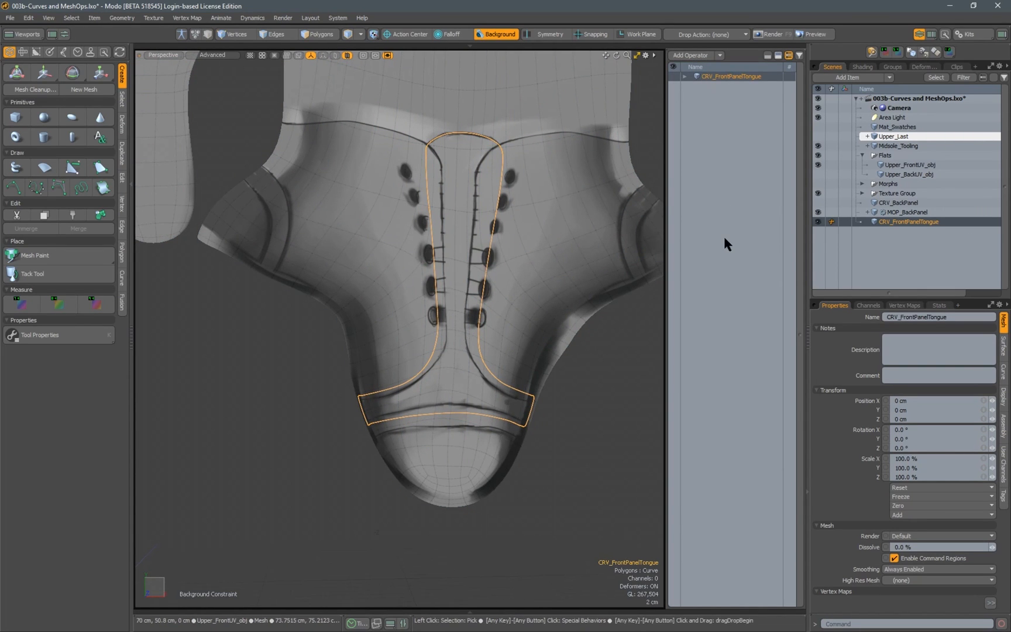
key("n")
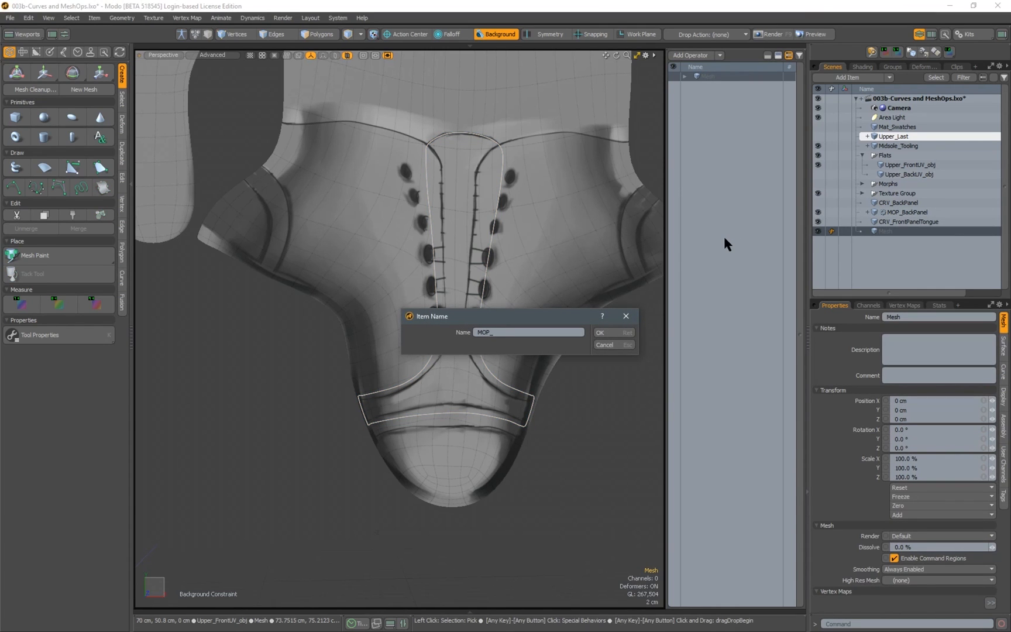
type("MOP_FrontPanelTongue")
key("Return")
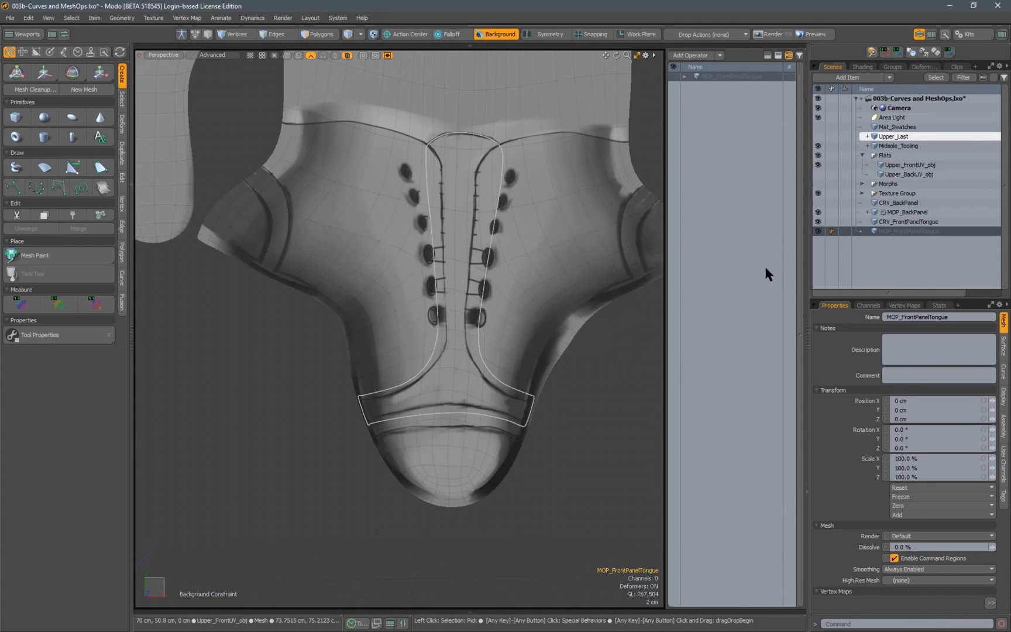
Hide the CRV_FrontPanelTongue curve and add a Merge Meshes operation to MOP_FrontPanelTongue
left_click(818, 221)
left_click_drag(550, 289, 526, 296, "alt+shift")
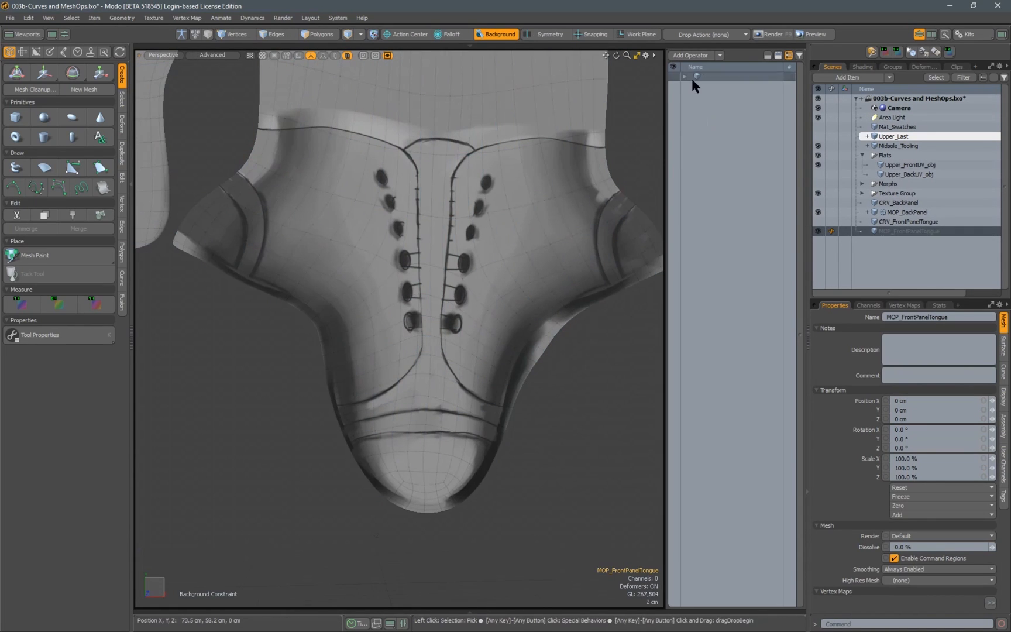
left_click(692, 57)
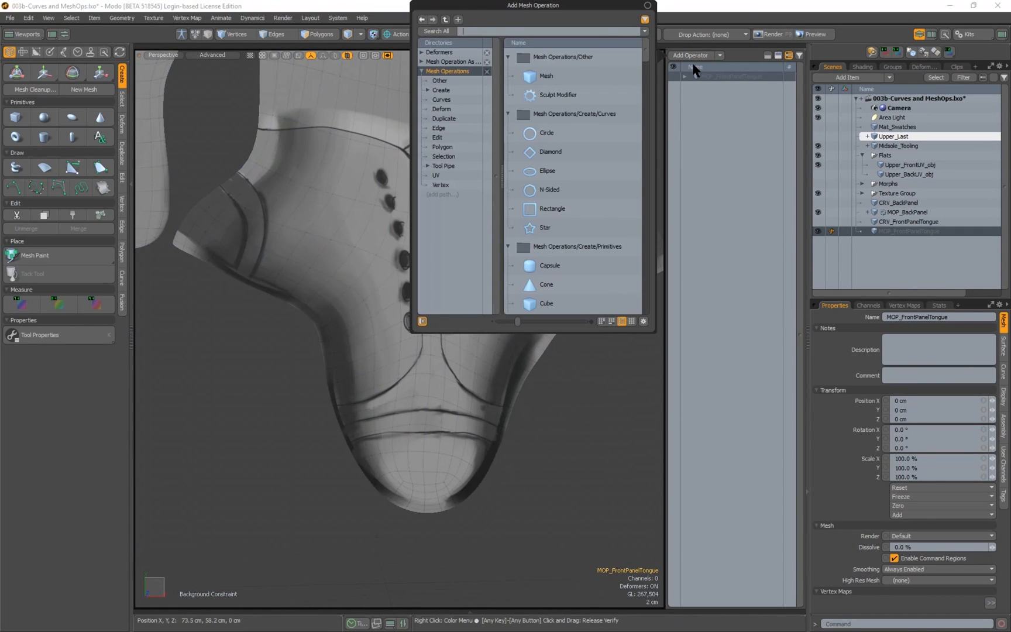
type("merg")
key("Return")
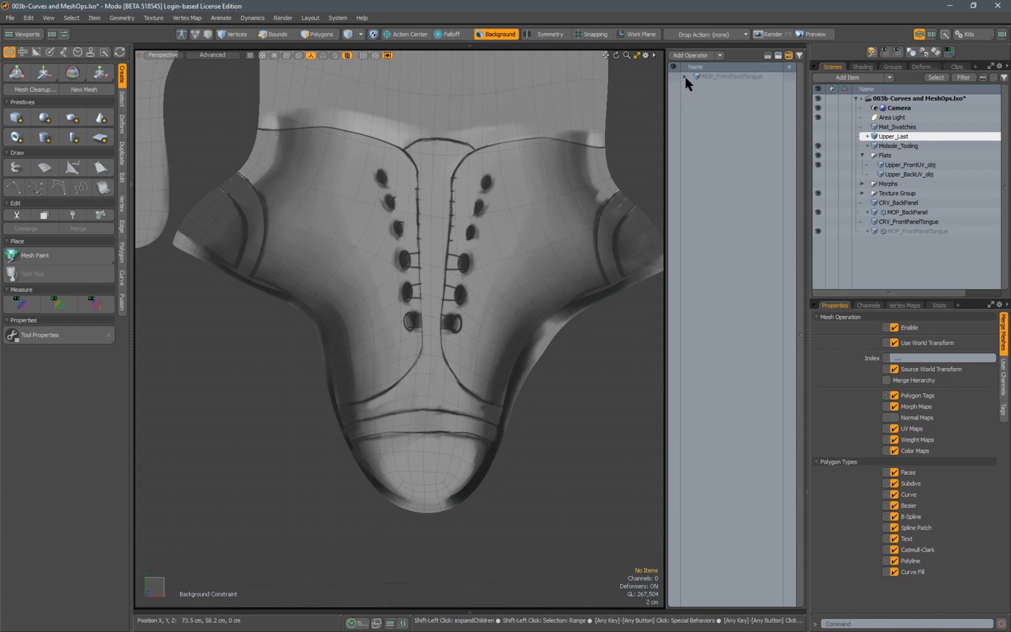
Set CRV_FrontPanelTongue as the source of the Merge Meshes operation
left_click(685, 77)
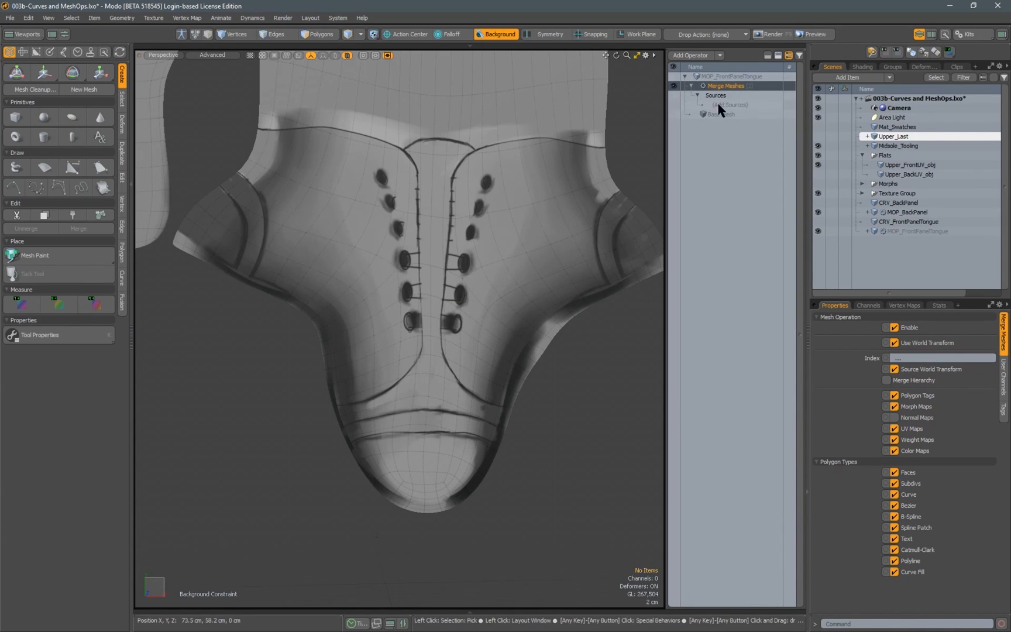
left_click(725, 104)
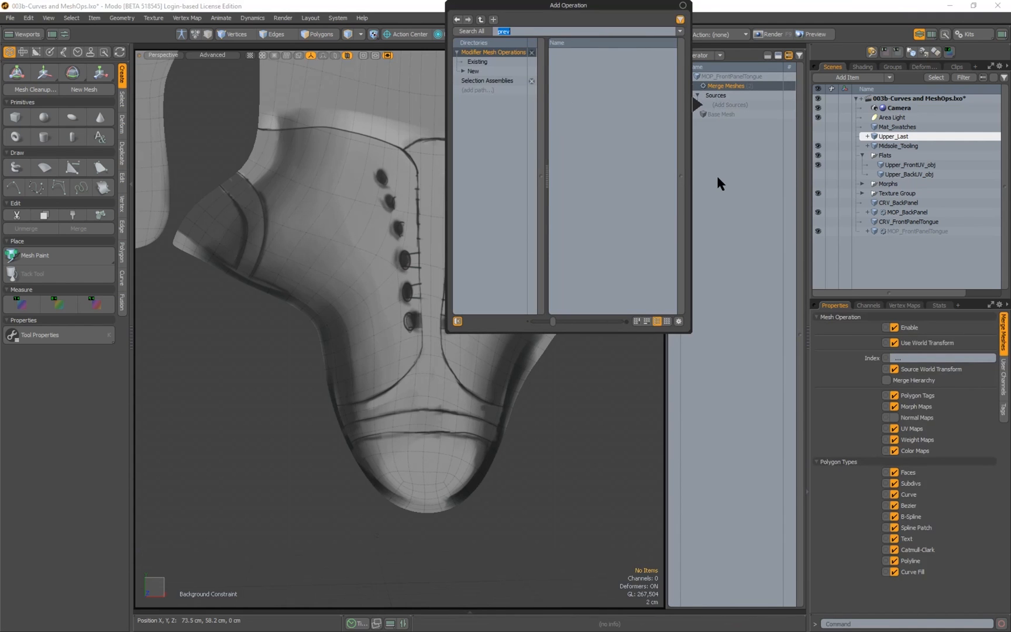
type("crv")
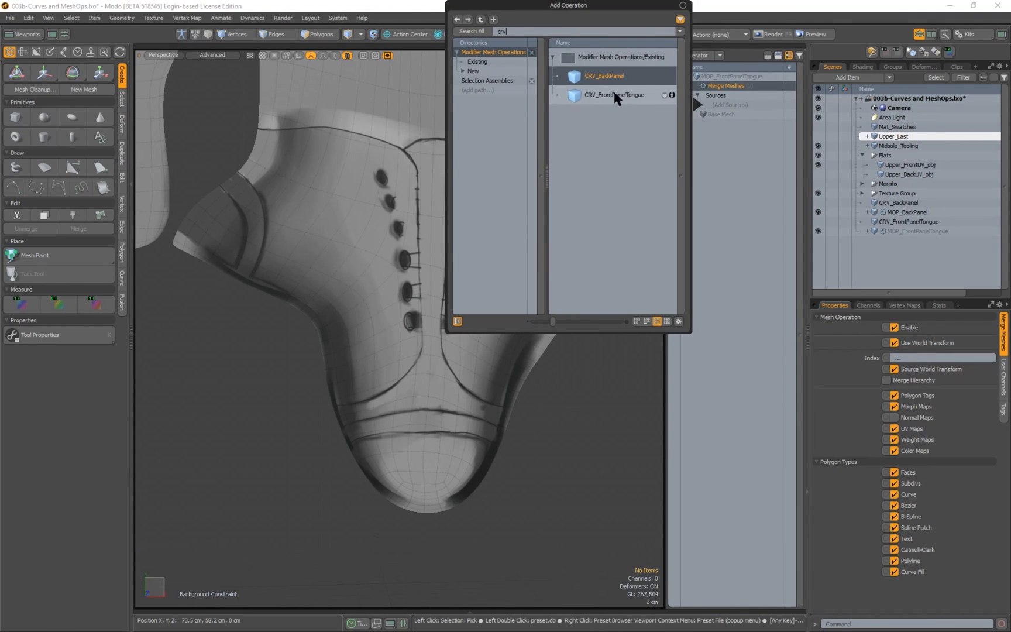
double_click(622, 99)
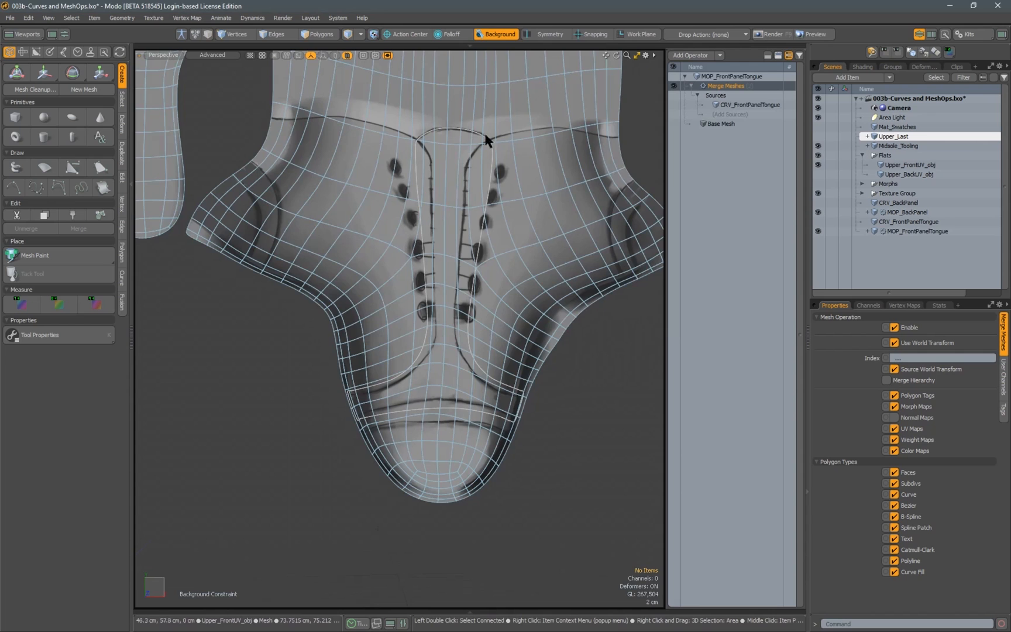
left_click(691, 86)
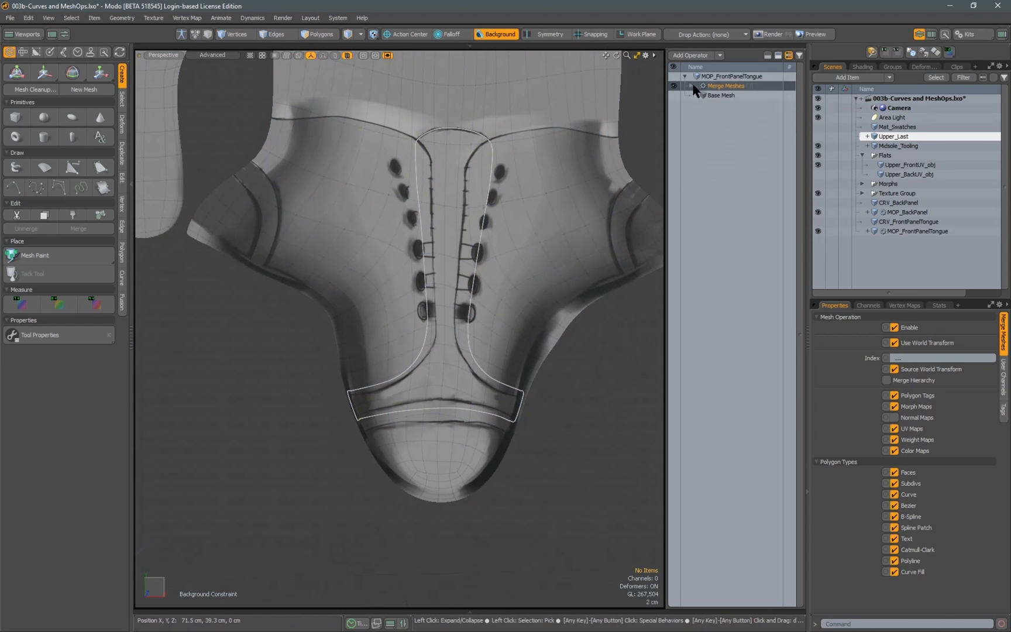
Add a Curve Fill operation above Merge Meshes in the MOP_FrontPanelTongue stack
left_click(702, 55)
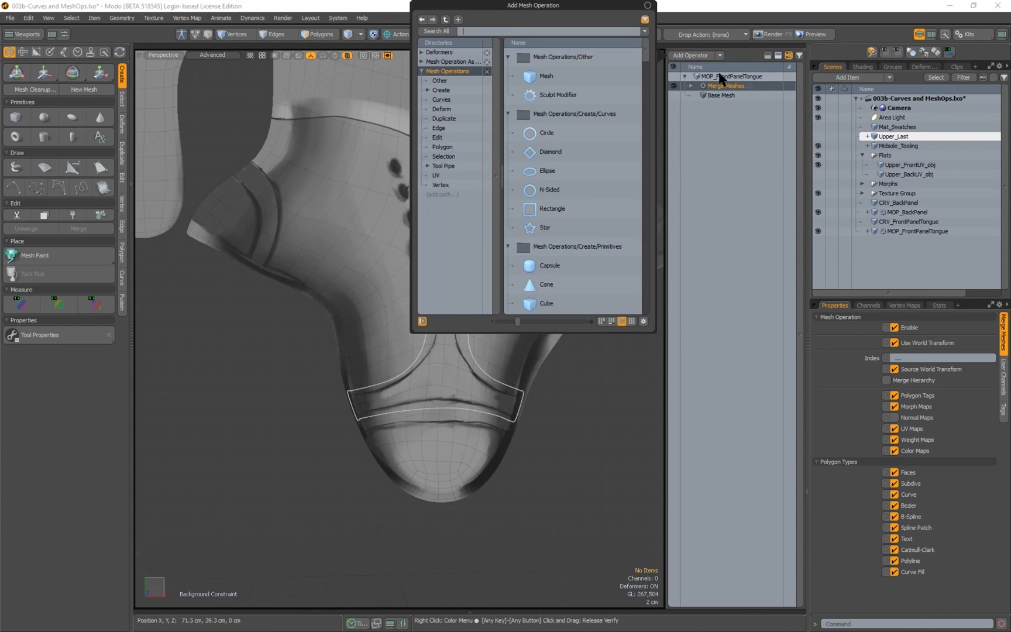
type("curve")
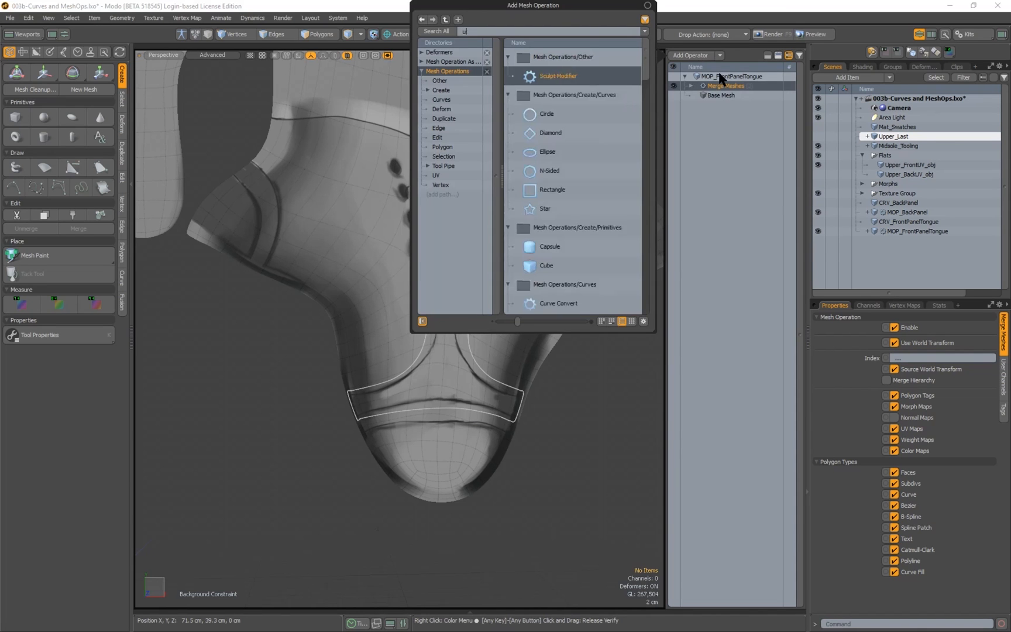
type(" fill")
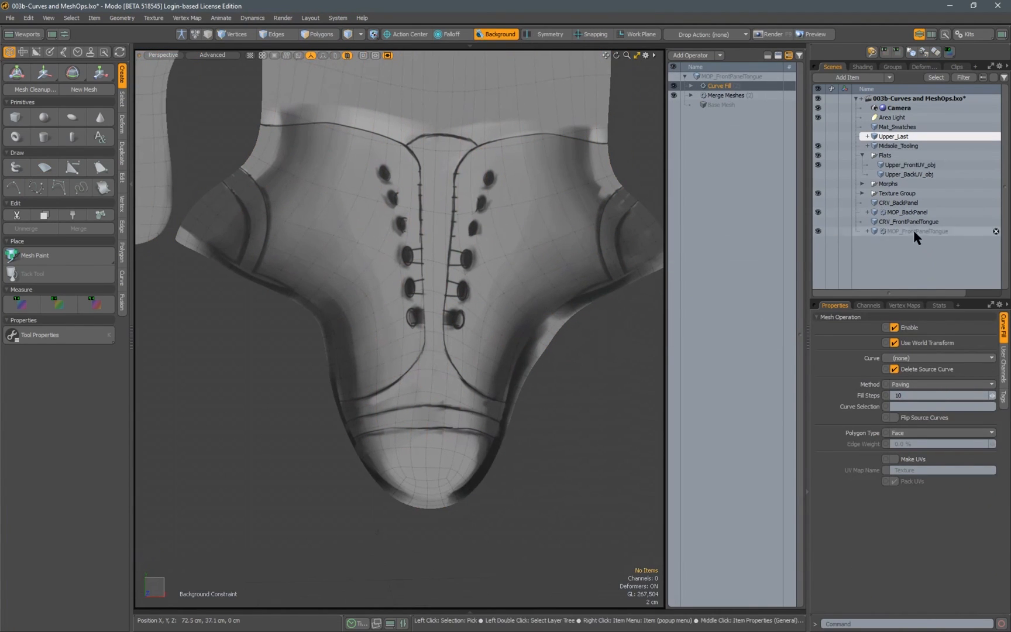
Enable Flip Source Curves on the Curve Fill operation of MOP_FrontPanelTongue
left_click(913, 230)
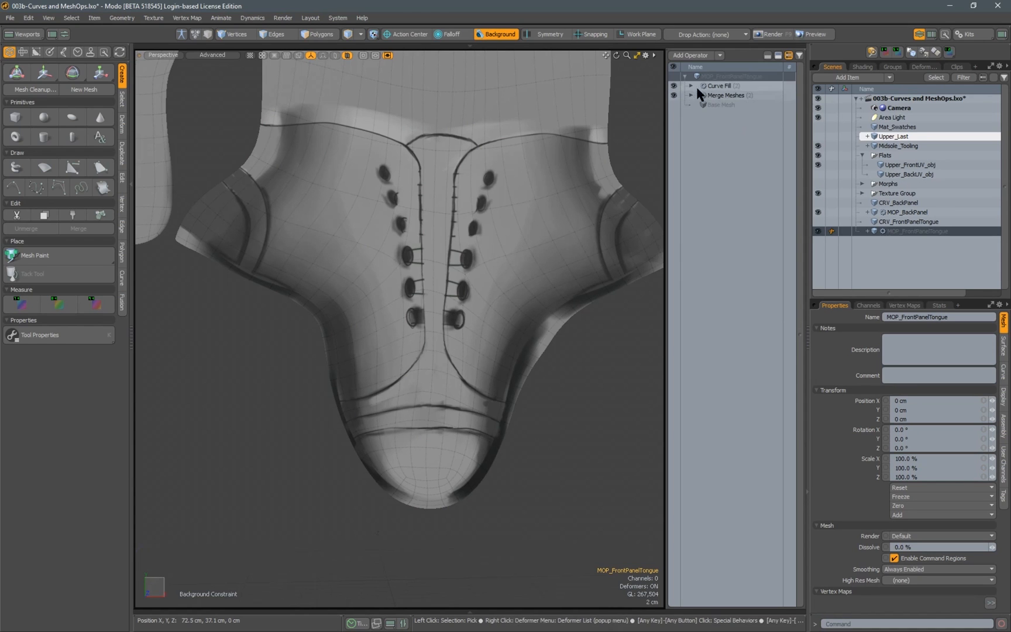
left_click(697, 87)
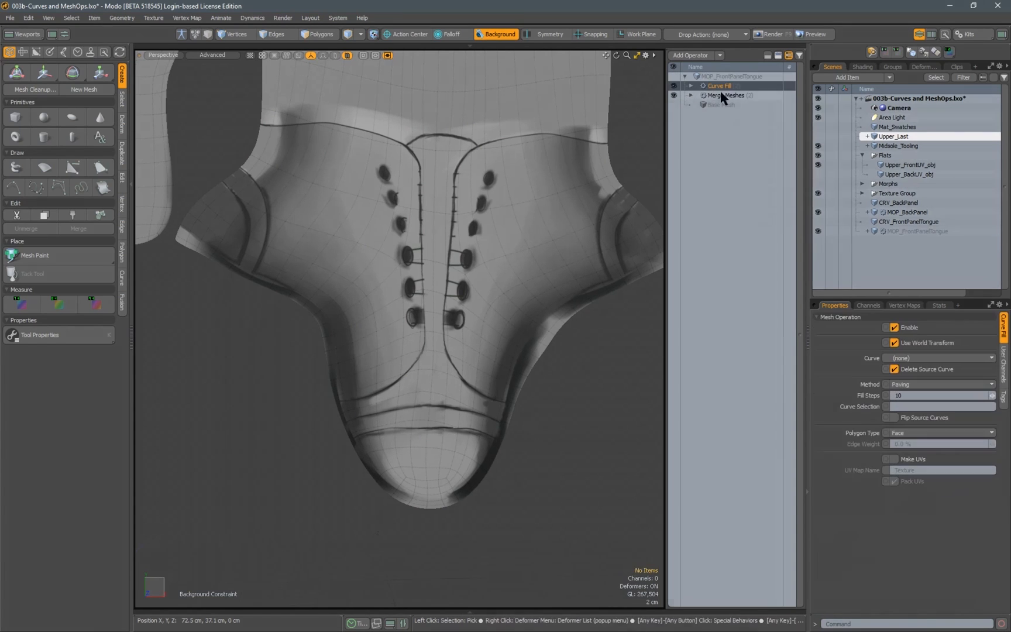
left_click(906, 229)
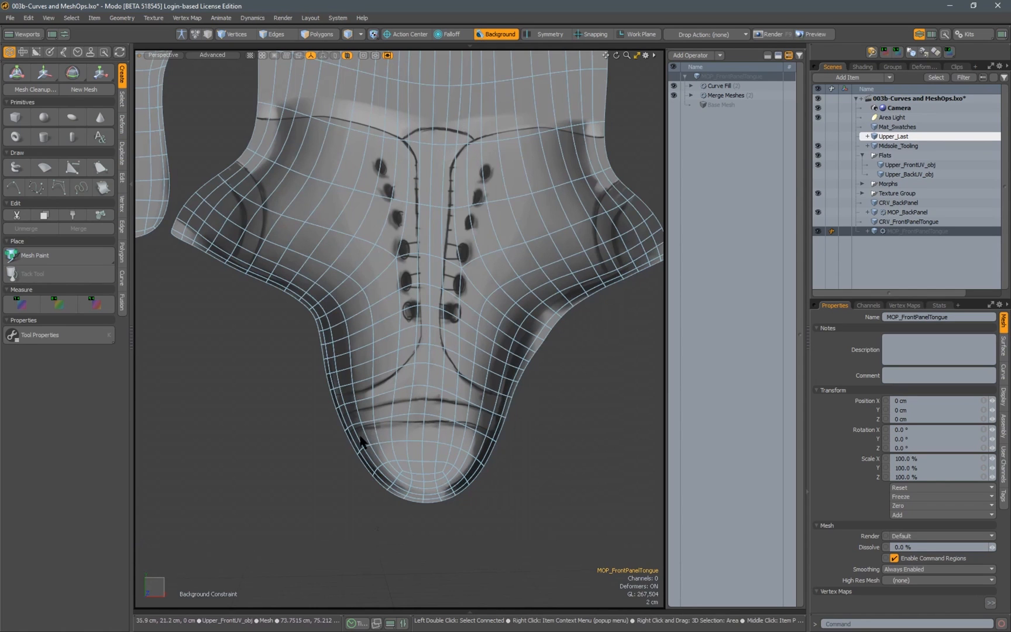
left_click(716, 86)
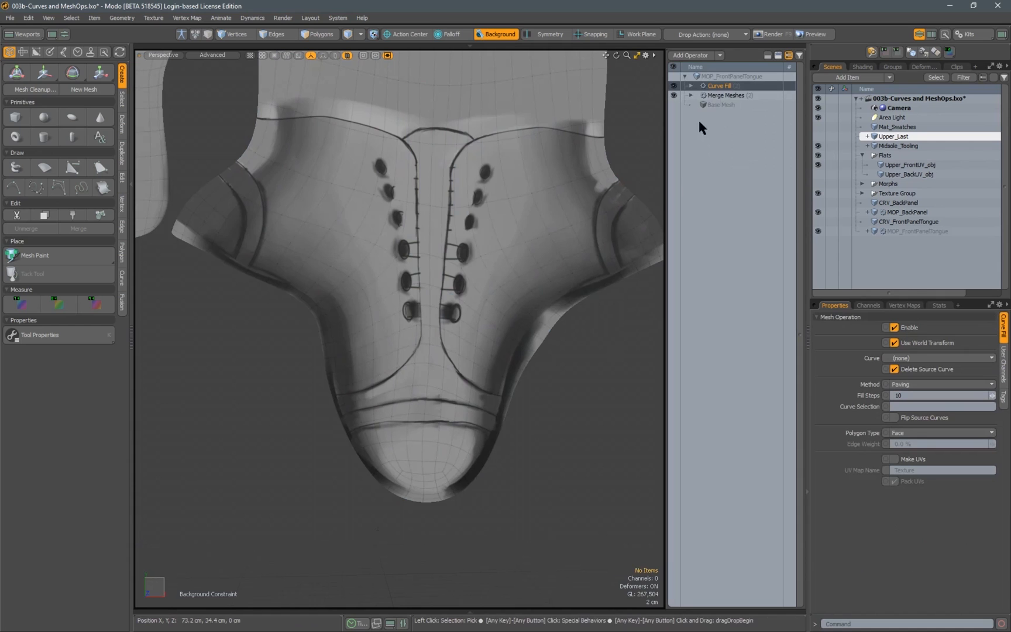
left_click(893, 417)
scroll(449, 142, "up", 4)
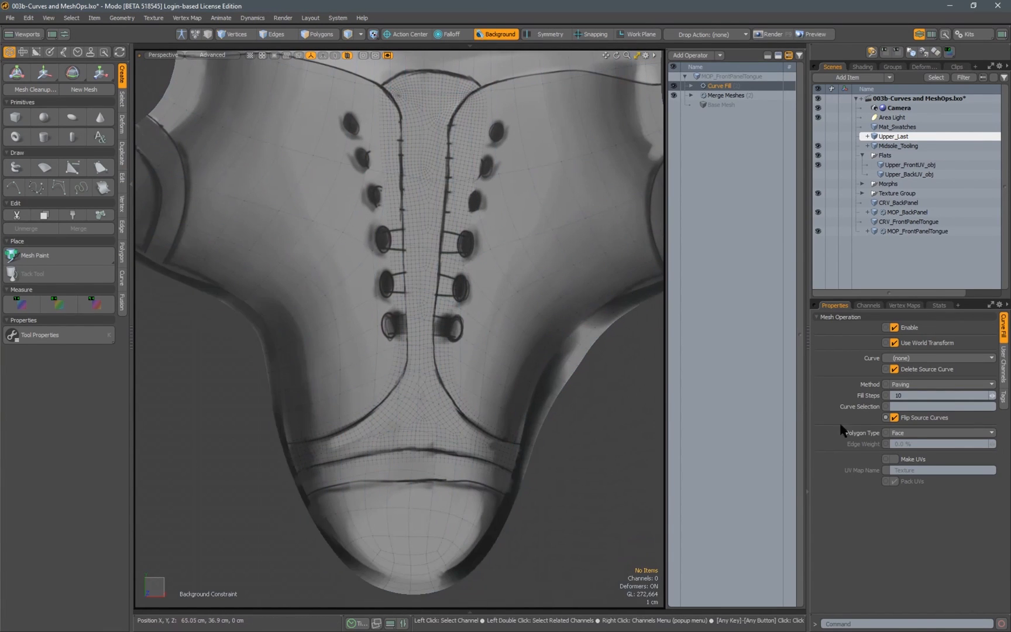
Set the Curve Fill's fill steps to 5 and its polygon type to Subdivision
left_click_drag(910, 397, 847, 424)
type("5")
key("Return")
left_click(908, 433)
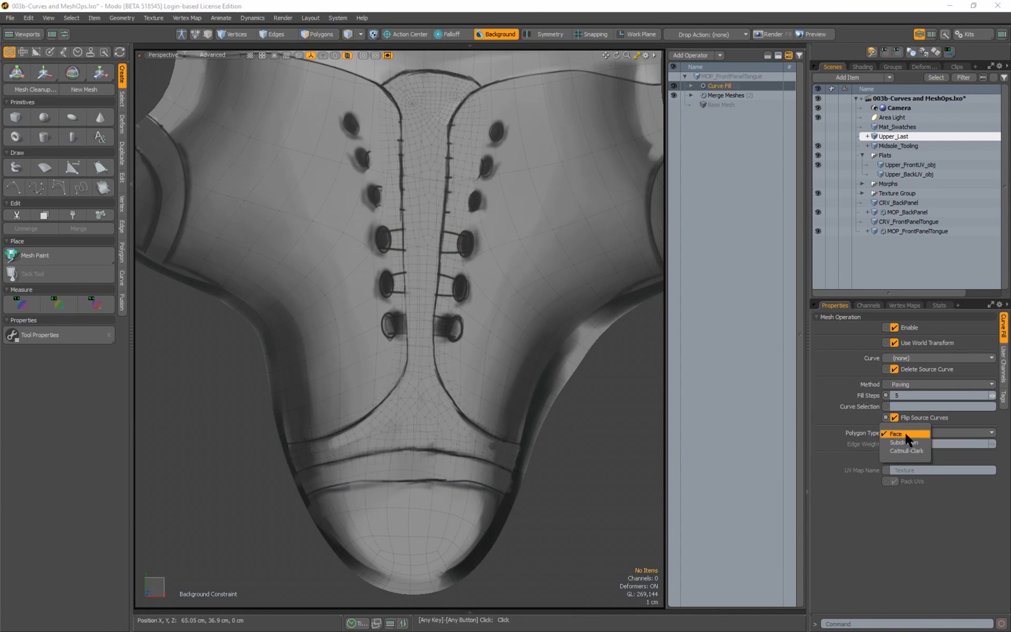
left_click(909, 443)
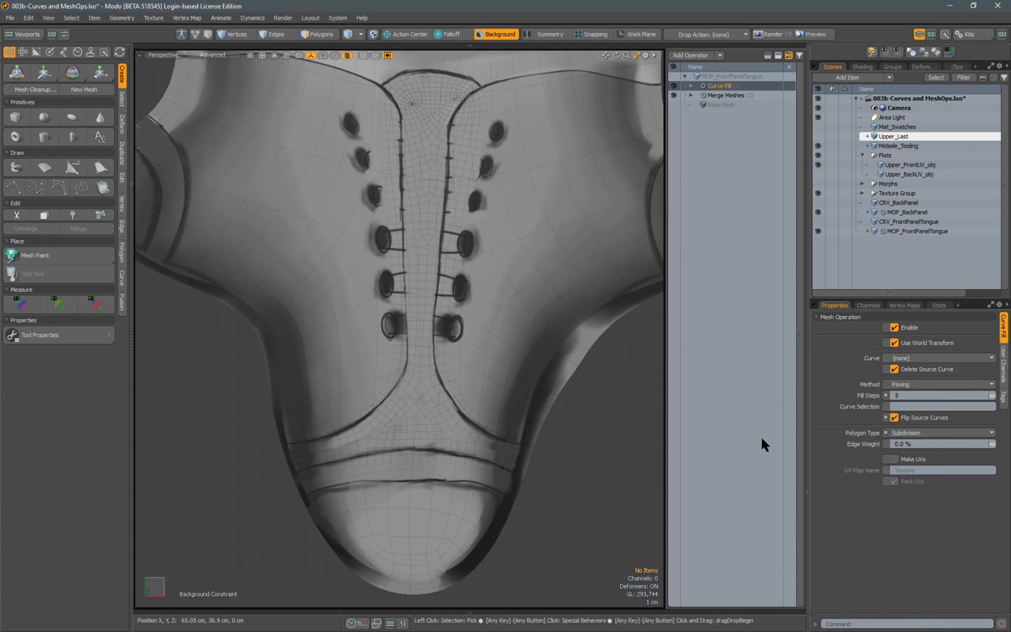
scroll(498, 312, "up", 2)
scroll(495, 320, "down", 3)
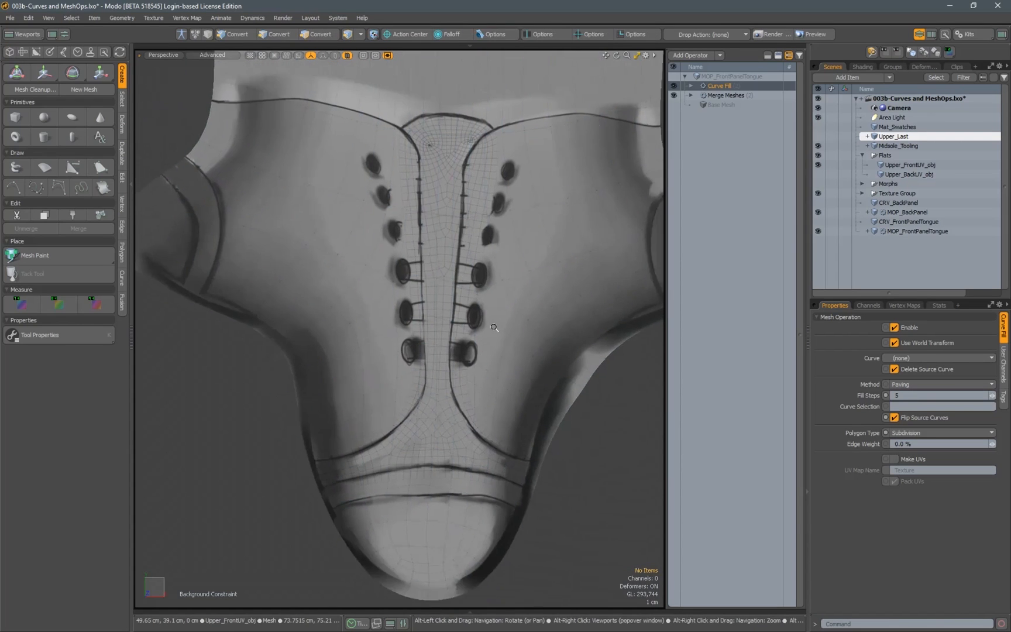
Add a UV Transform operation with Upper_Last as target mesh and Upper_Vamp as target UV map
left_click(692, 56)
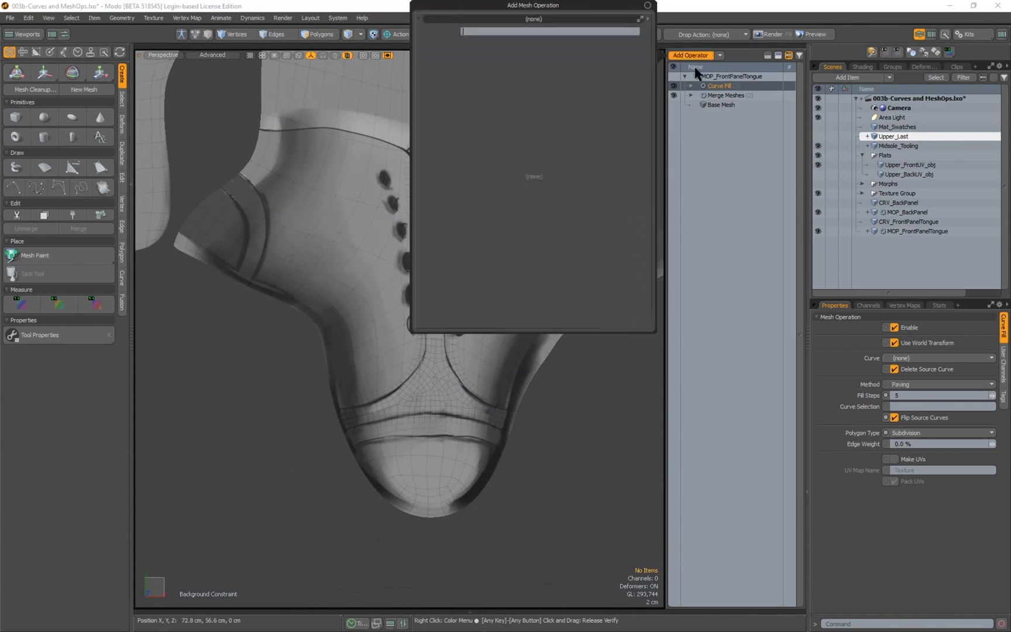
type("uv tran")
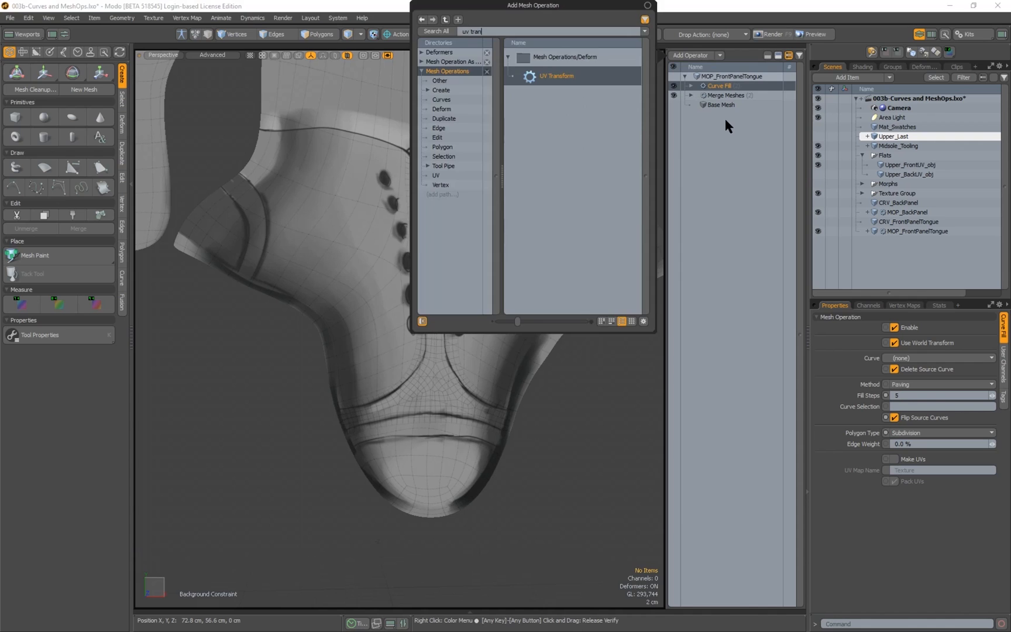
key("Return")
left_click(499, 333)
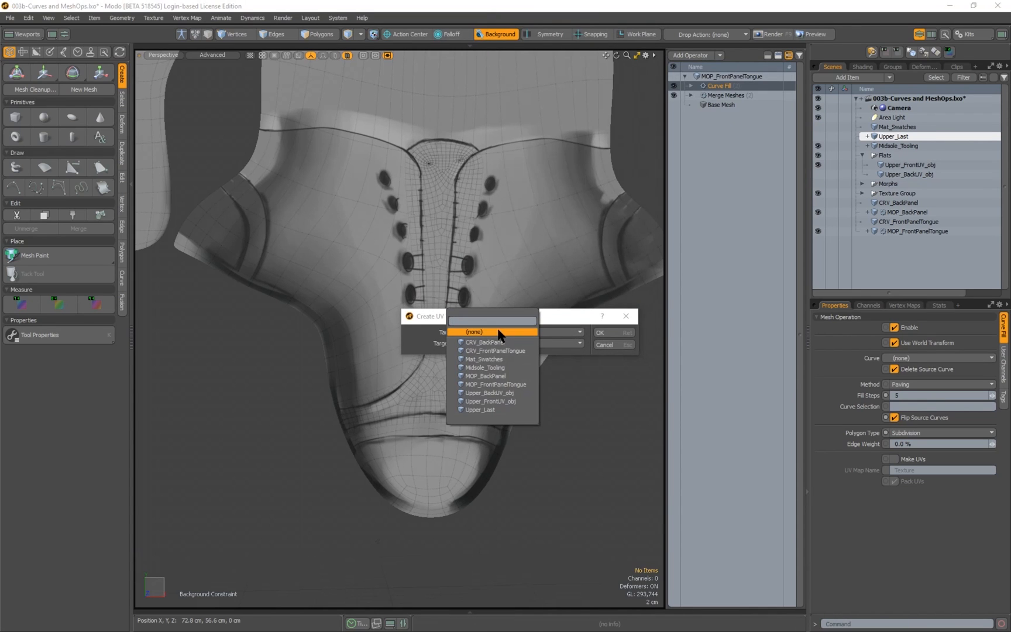
left_click(490, 410)
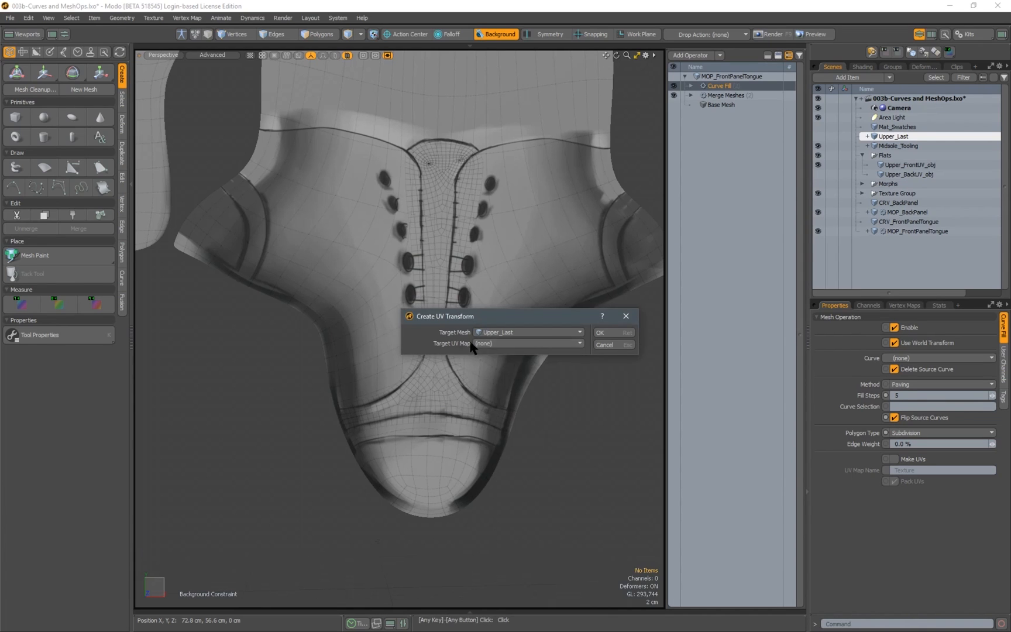
left_click(494, 345)
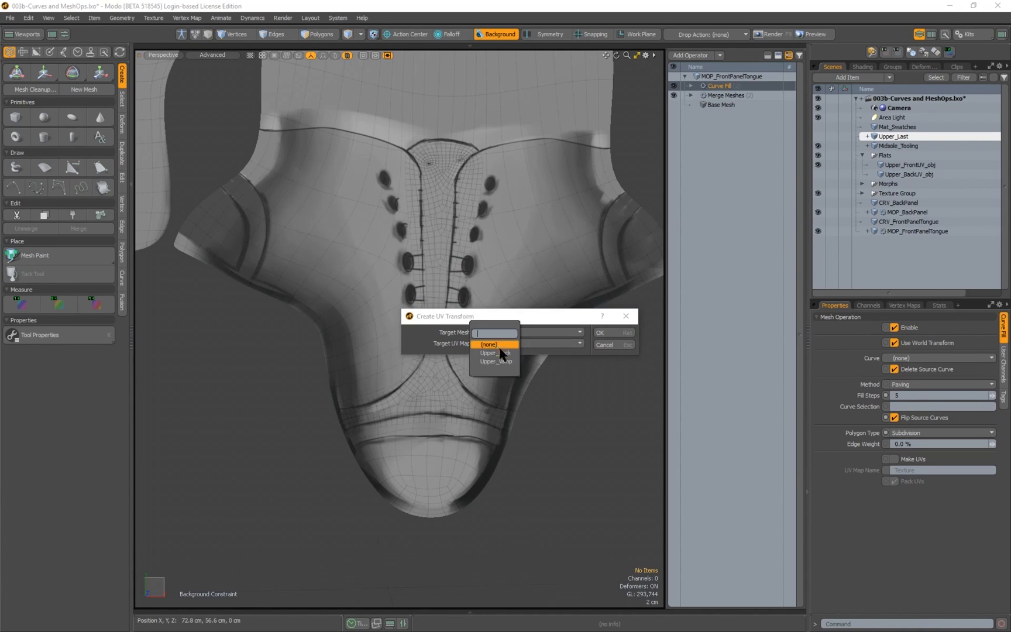
left_click(501, 365)
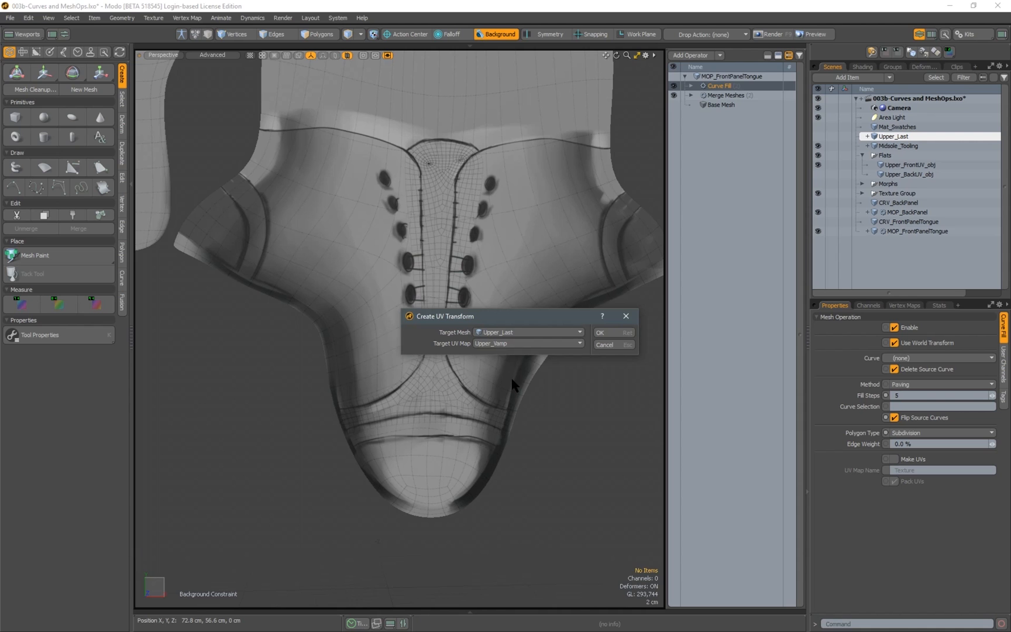
left_click(604, 332)
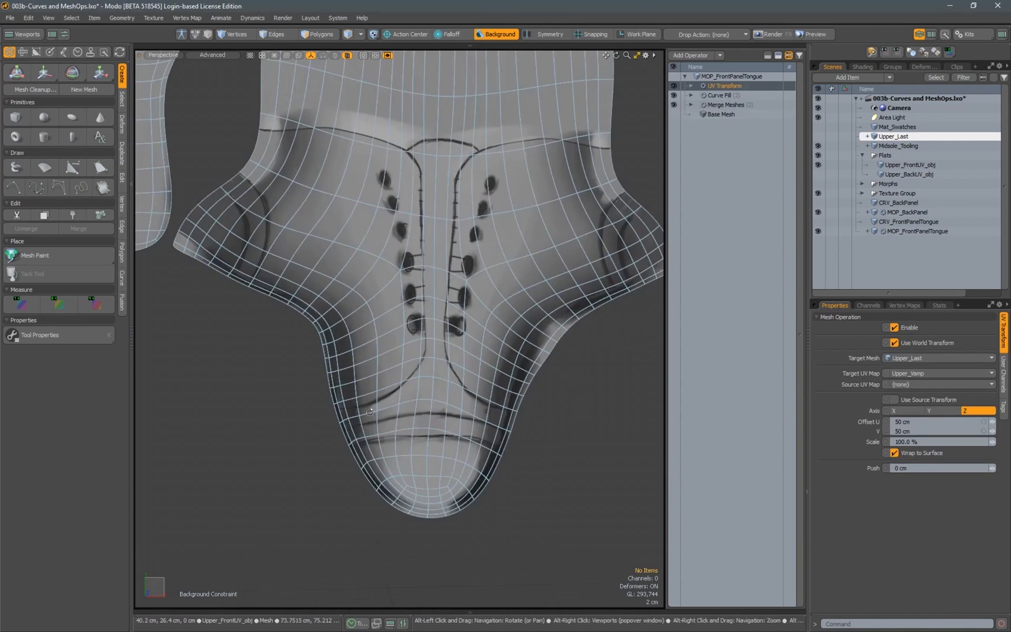
Select MOP_FrontPanelTongue on the 3D boot and examine how the panel wraps around the last
left_click_drag(266, 448, 479, 354, "alt+shift")
left_click_drag(411, 407, 340, 358, "alt+shift")
scroll(332, 406, "up", 5)
left_click(402, 212)
scroll(402, 216, "down", 6)
scroll(495, 349, "down", 8)
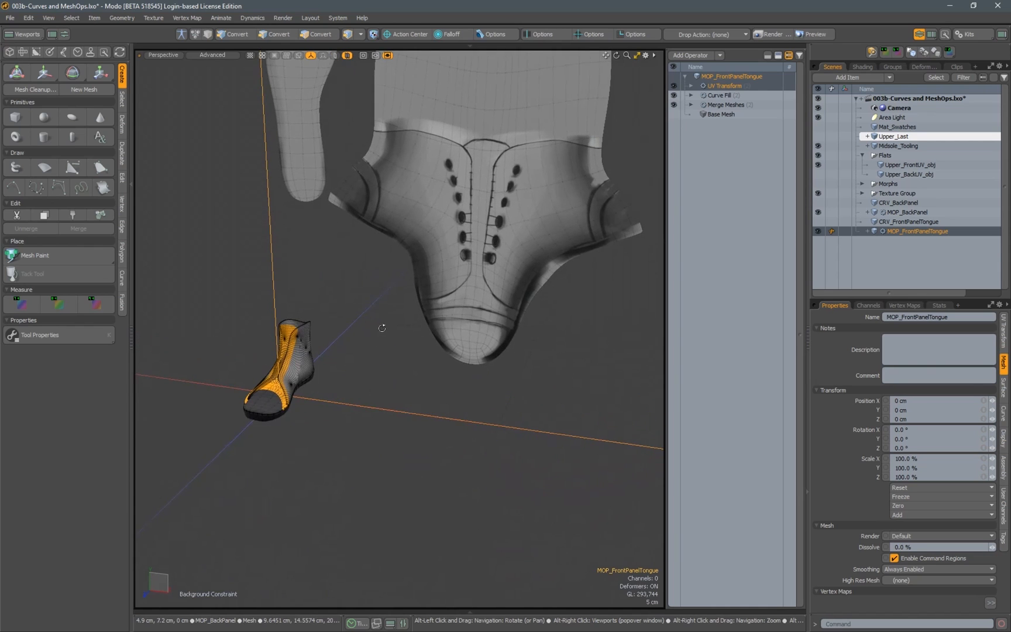
left_click_drag(377, 324, 408, 330, "alt")
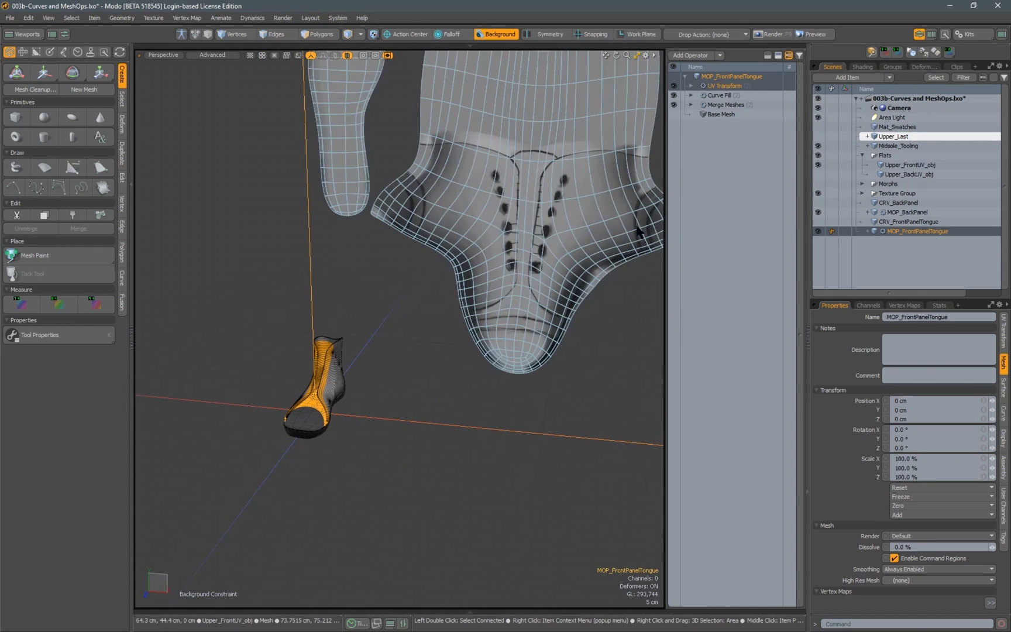
Turn off Flip Source Curves on the Curve Fill operation
left_click(719, 95)
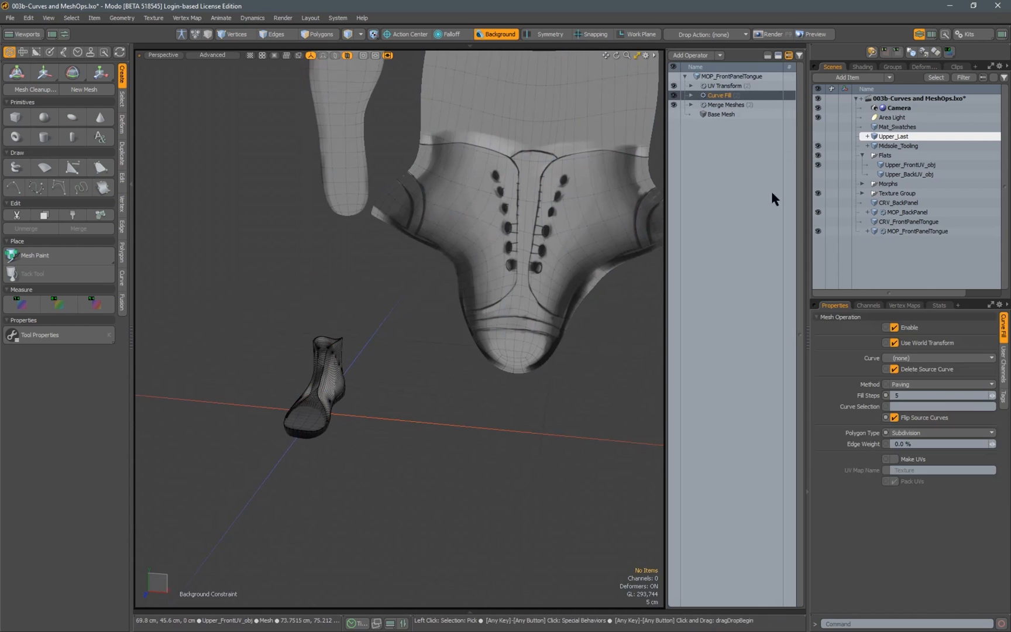
left_click(894, 418)
left_click_drag(545, 292, 509, 326, "alt+shift")
scroll(508, 326, "up", 3)
left_click_drag(250, 455, 471, 296, "alt+shift")
Select the curve polygon in the CRV_FrontPanelTongue mesh and flip its direction
left_click(905, 223)
key("2")
double_click(487, 171)
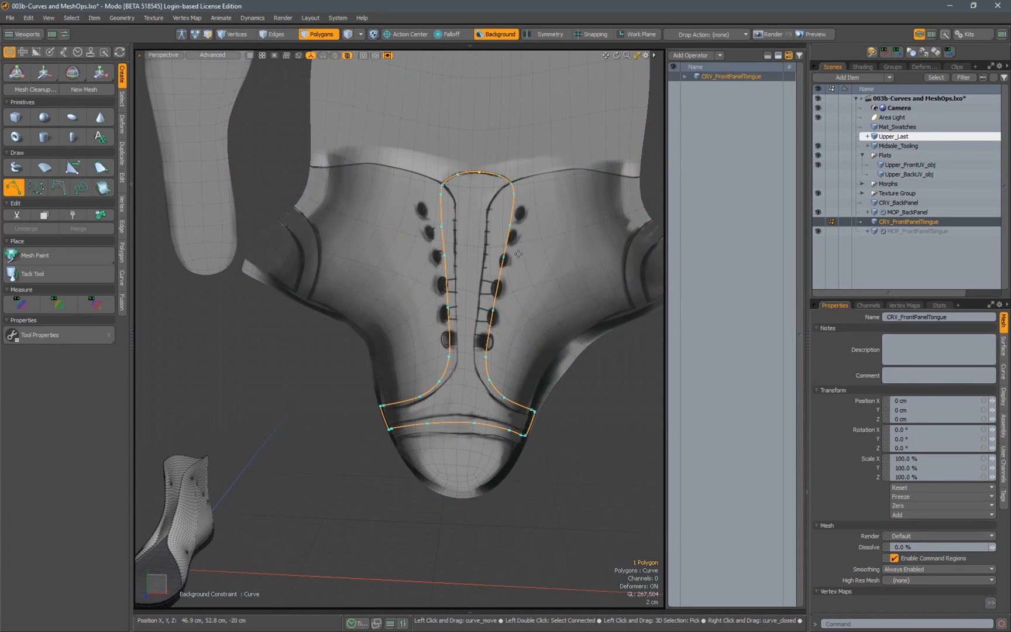
Examine the front panel and tongue surface on the 3D boot from several angles
left_click_drag(505, 277, 453, 277, "alt")
scroll(307, 389, "up", 6)
left_click_drag(316, 383, 373, 364, "alt")
left_click_drag(361, 326, 304, 339, "alt")
scroll(346, 334, "down", 3)
left_click_drag(380, 343, 362, 374, "alt")
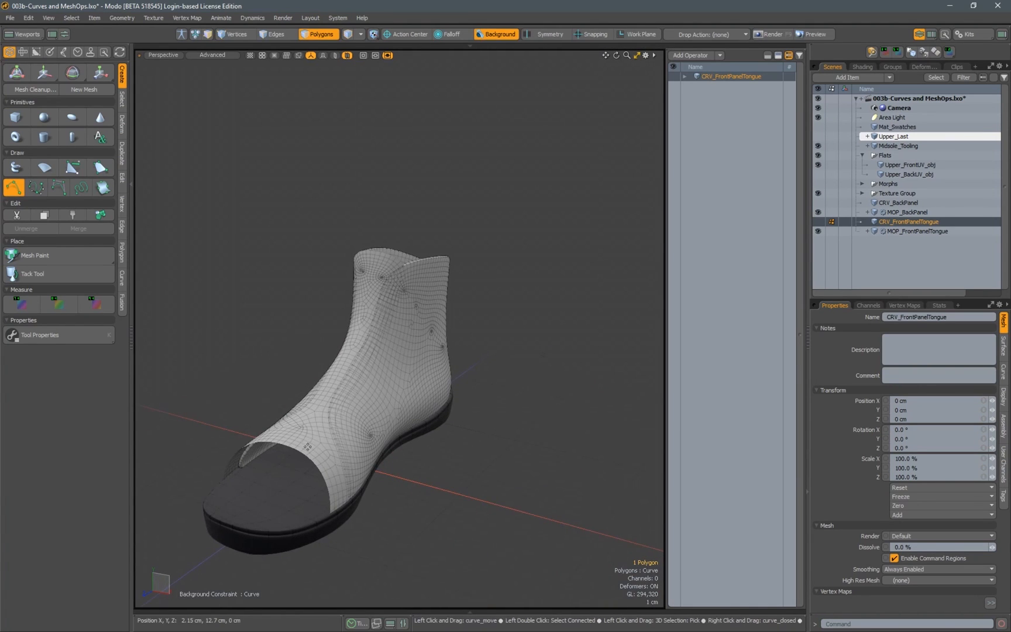
left_click_drag(307, 447, 332, 444, "alt")
left_click_drag(374, 398, 409, 393, "alt")
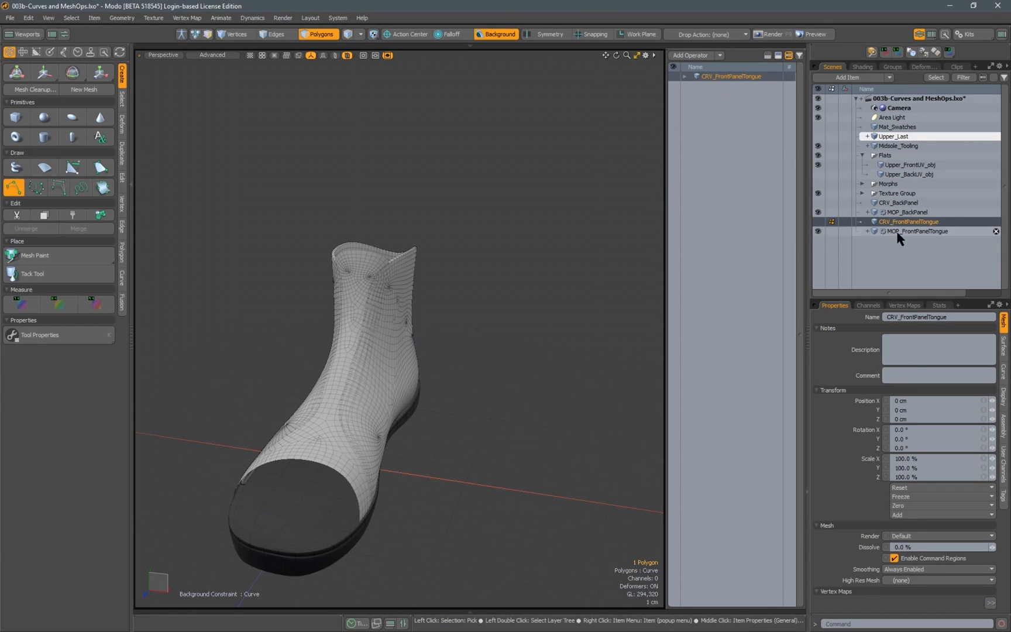
Set the push of MOP_FrontPanelTongue's UV Transform operation to -2 mm and inspect the panel's offset around the toe opening
left_click(852, 233)
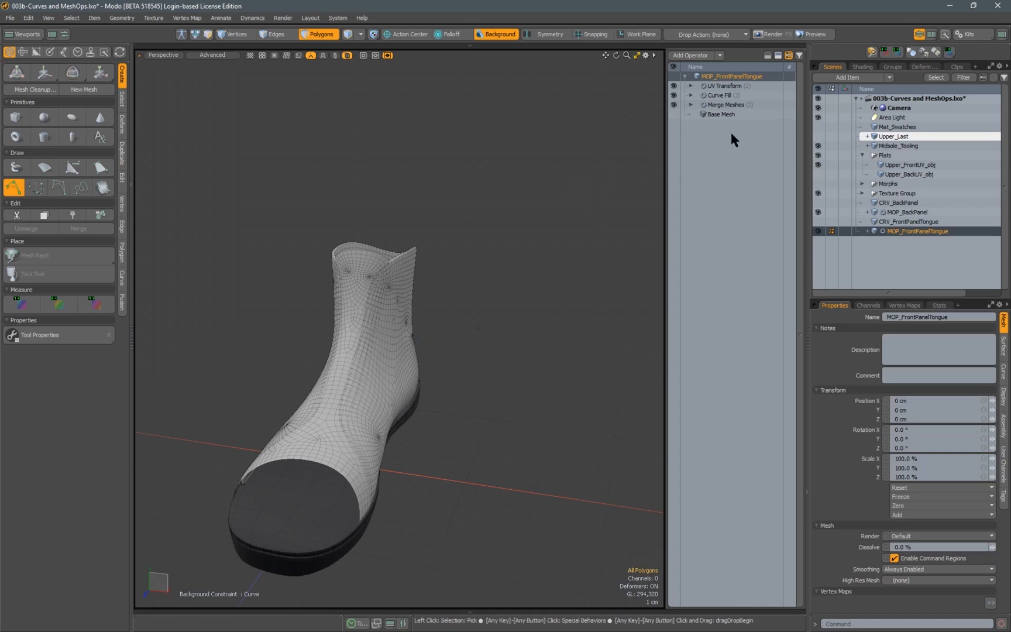
left_click(718, 89)
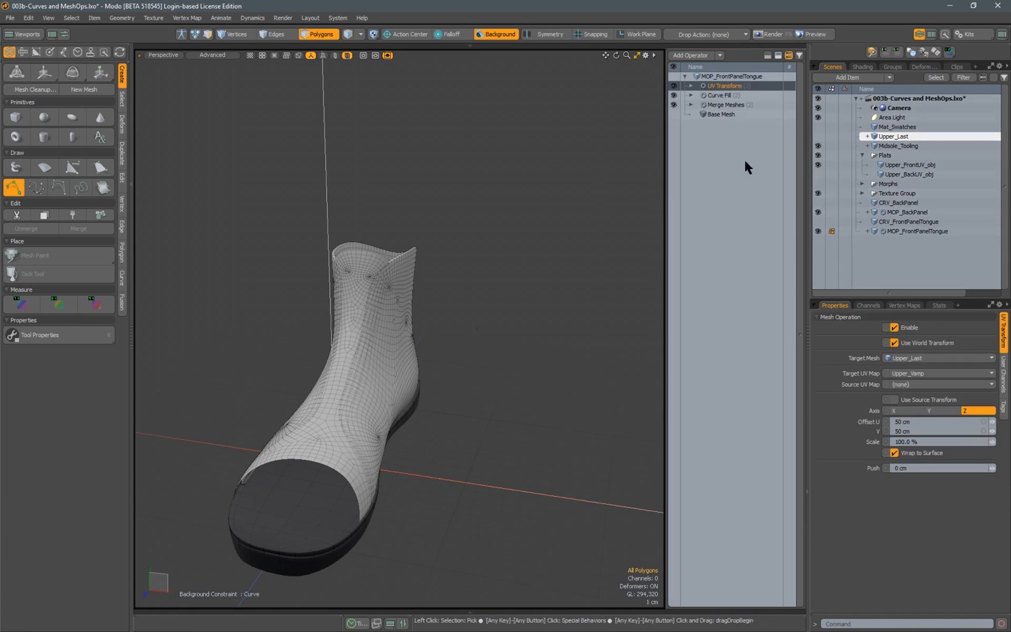
left_click(911, 468)
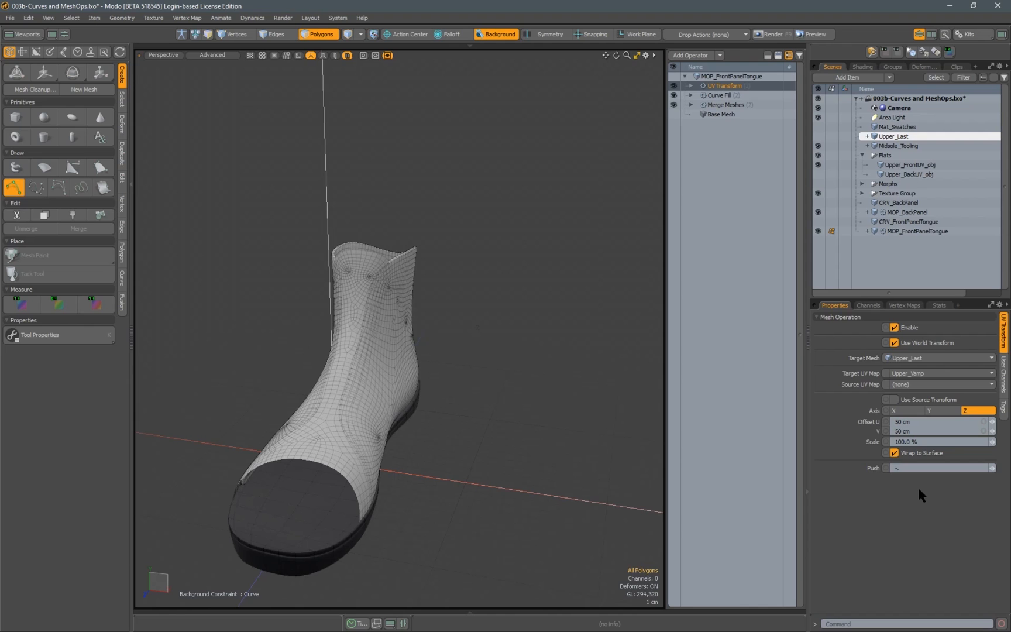
key("Return")
scroll(361, 386, "up", 5)
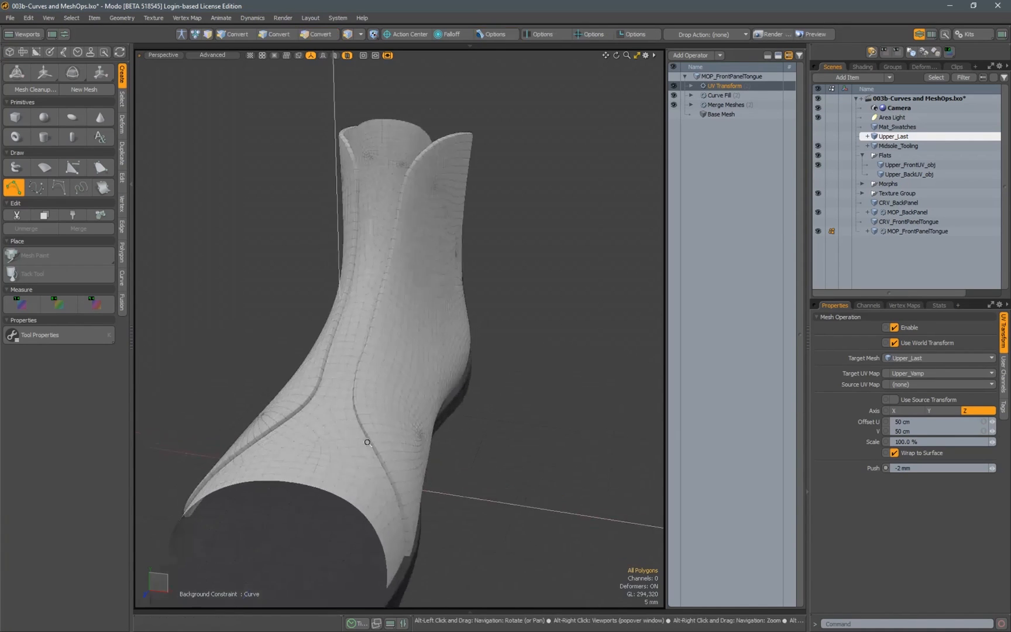
scroll(361, 387, "up", 3)
left_click_drag(361, 387, 483, 413, "alt")
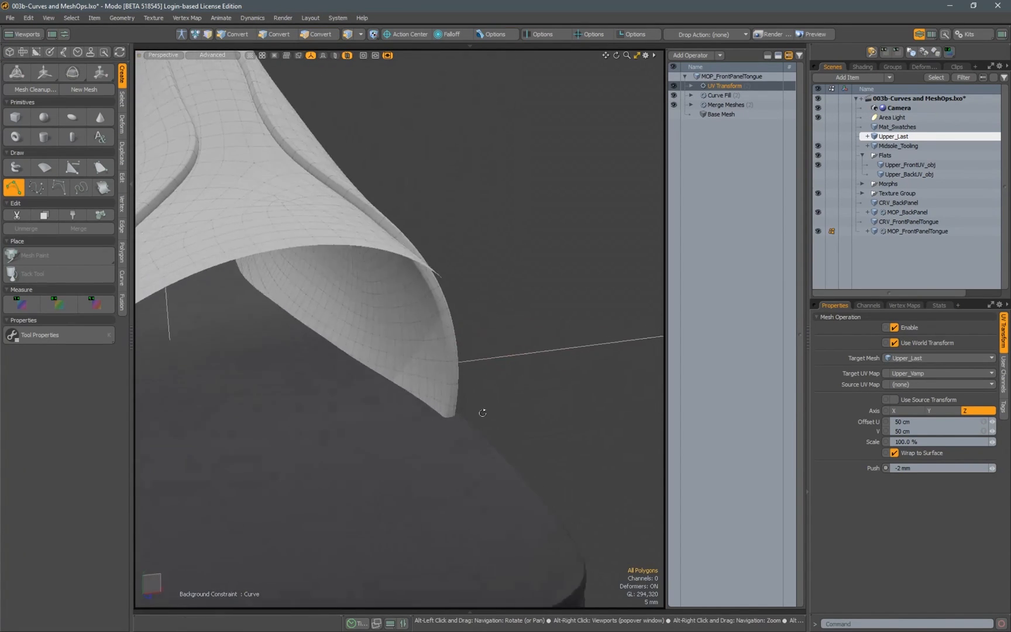
scroll(419, 359, "up", 3)
left_click_drag(419, 359, 393, 226, "alt")
left_click_drag(395, 292, 447, 304, "alt")
scroll(452, 288, "down", 3)
Set the UV Transform push to -1.5 mm
left_click(912, 468)
type("-.15")
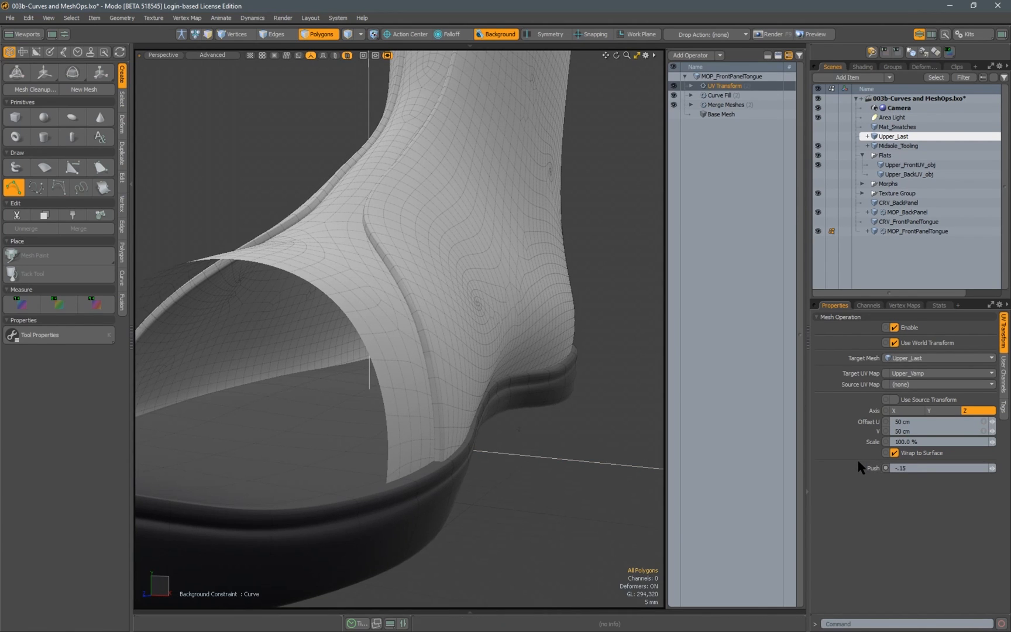
key("Return")
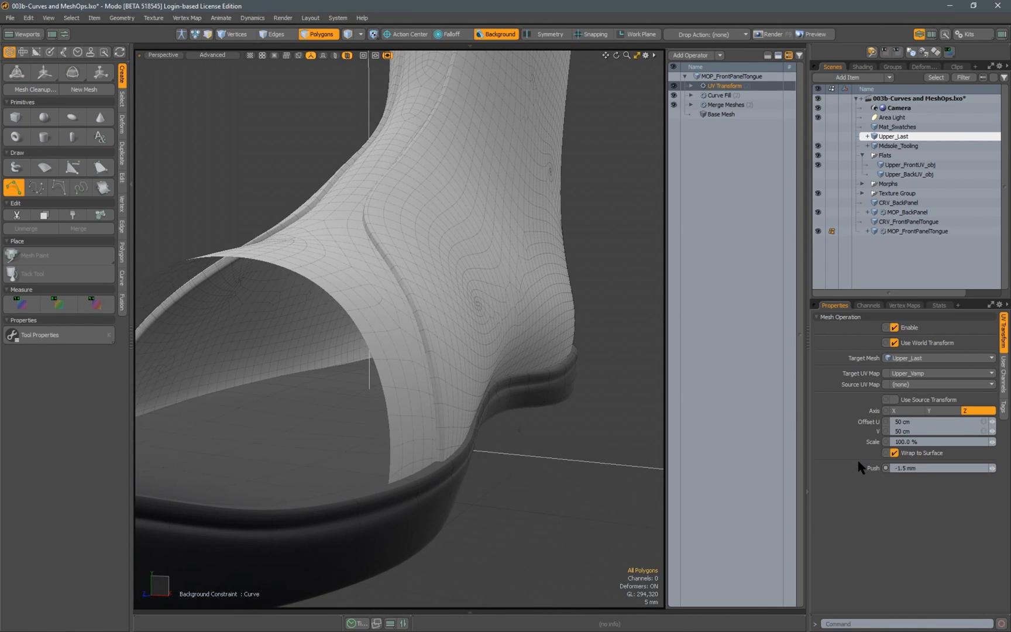
left_click_drag(375, 345, 488, 402, "alt")
scroll(438, 351, "down", 3)
scroll(485, 334, "up", 3)
left_click_drag(458, 367, 489, 367, "alt")
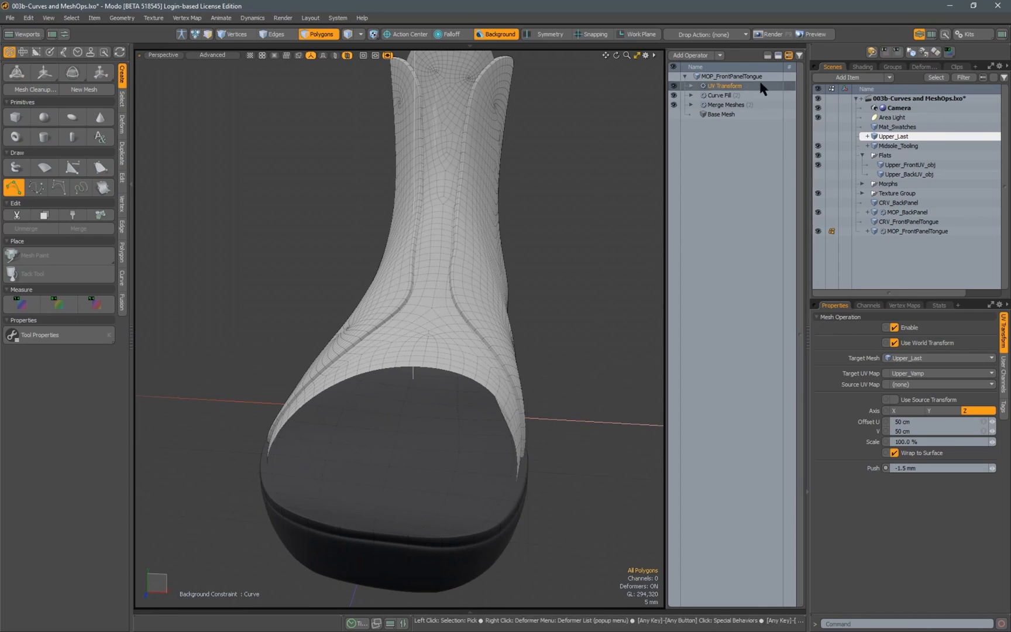
Add a Thicken mesh operation to MOP_FrontPanelTongue with an offset of -1.5 mm
key("Tab")
type("thicken")
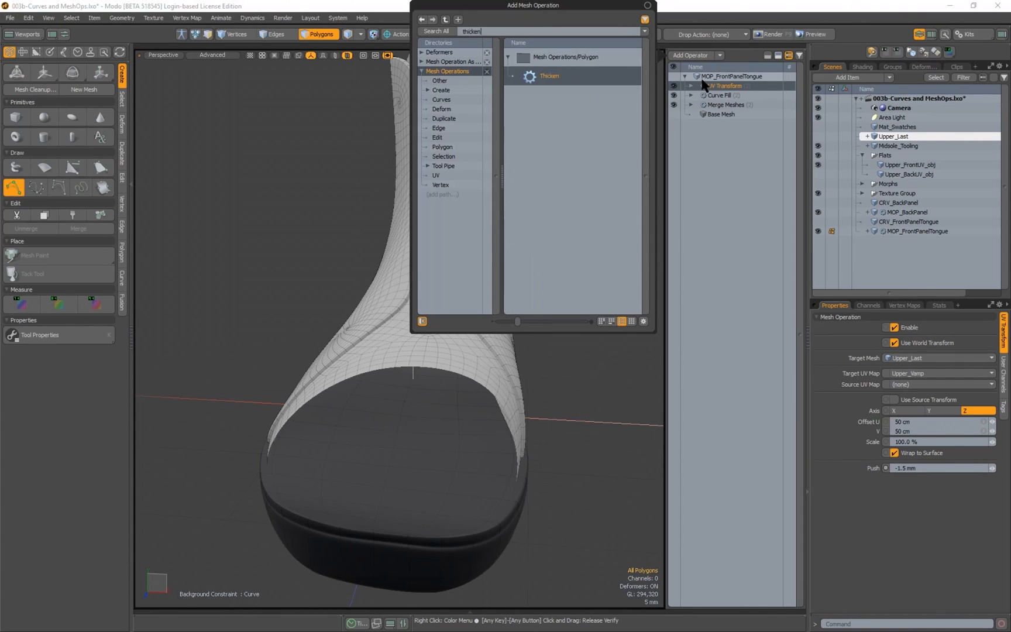
key("Return")
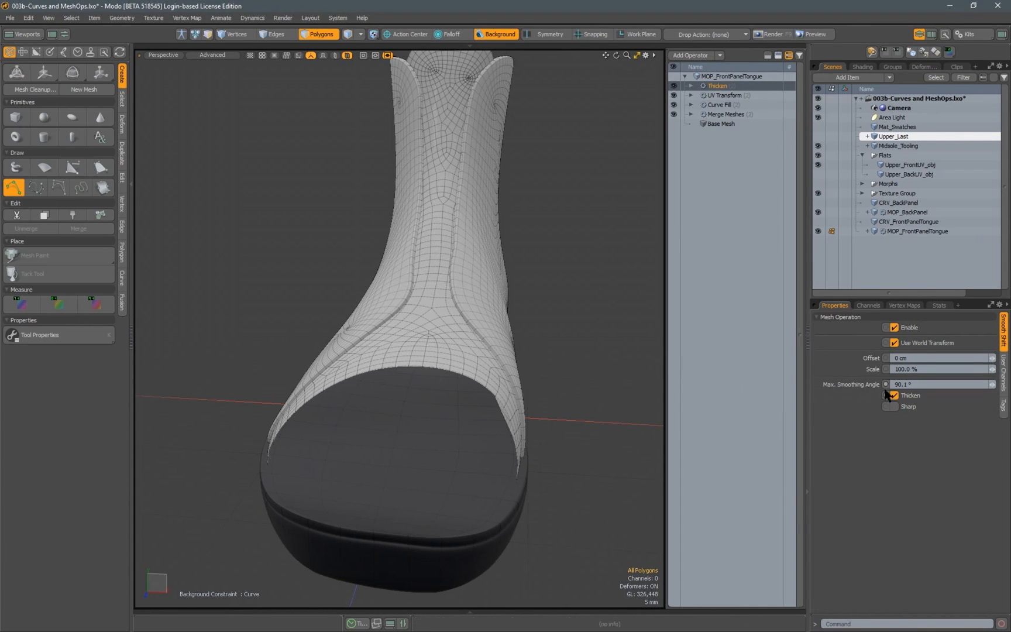
left_click(913, 358)
type("-.15")
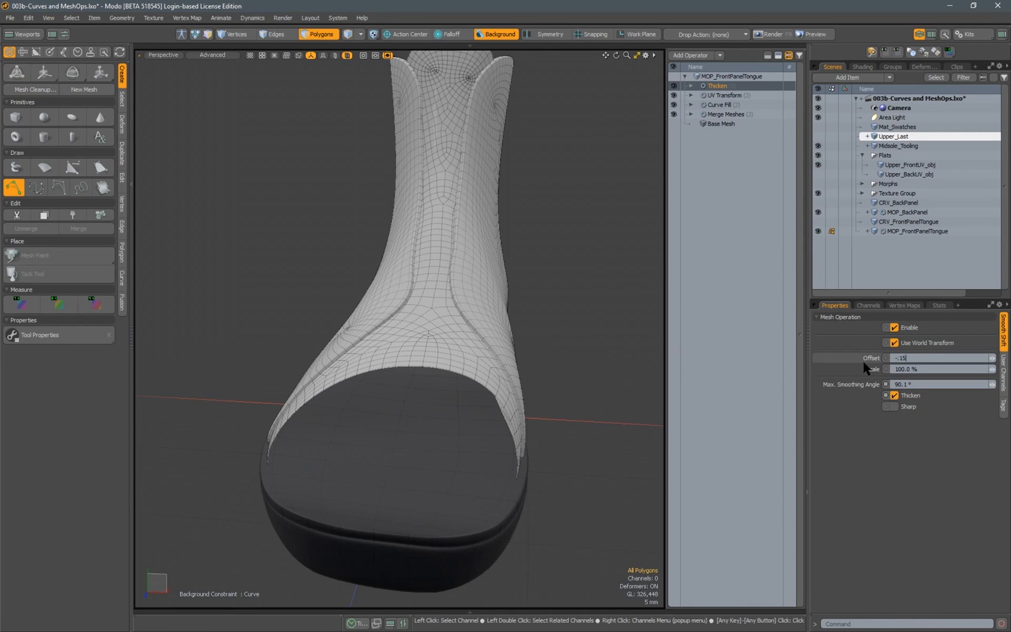
key("Return")
Set the Thicken offset to -2 mm after checking the panel's thickness at the tongue's upper edge
left_click_drag(497, 316, 341, 358, "alt+shift")
right_click_drag(341, 359, 474, 323, "alt")
left_click_drag(474, 323, 436, 310, "alt")
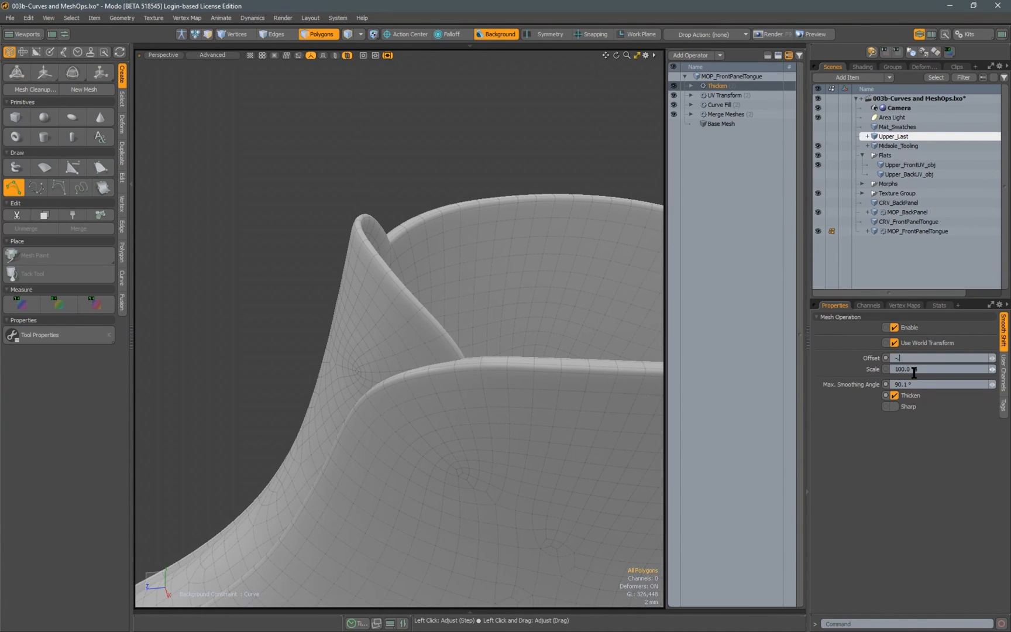
key("Return")
mouse_move(480, 275)
left_mouse_down("alt")
mouse_move(388, 271)
mouse_move(436, 287)
mouse_move(463, 281)
left_mouse_up("alt")
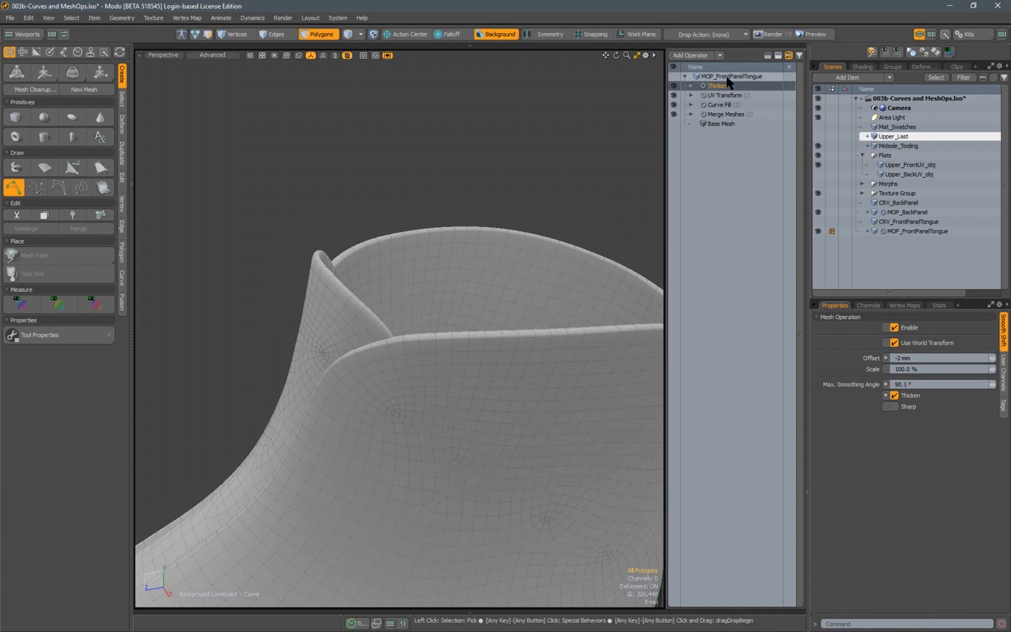
Add a Polygon Bevel mesh operation to MOP_FrontPanelTongue and set its shift to 300 um
left_click(696, 55)
type("bevle")
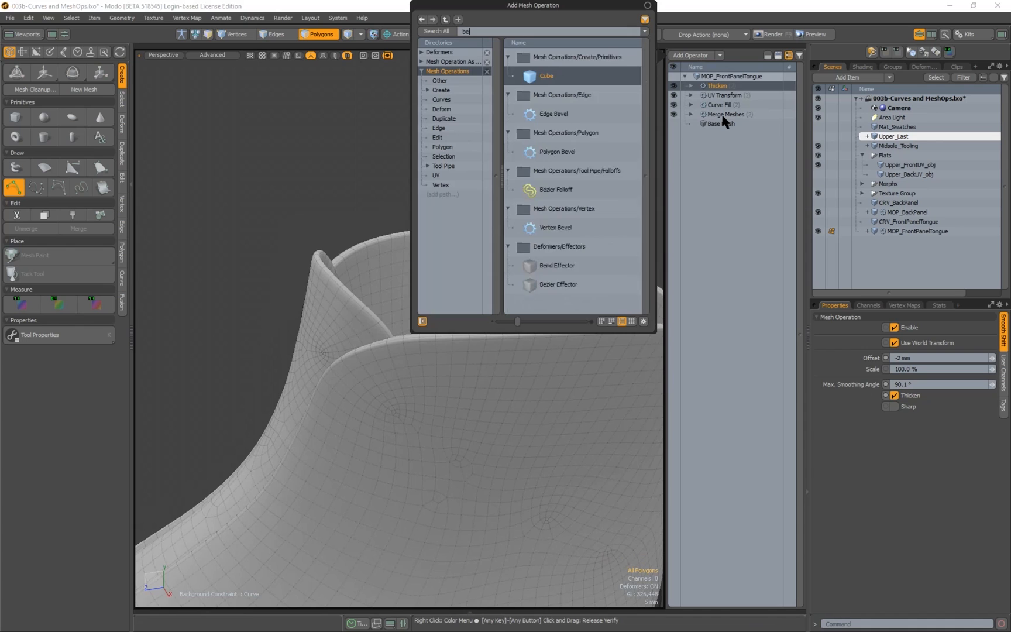
key("Down")
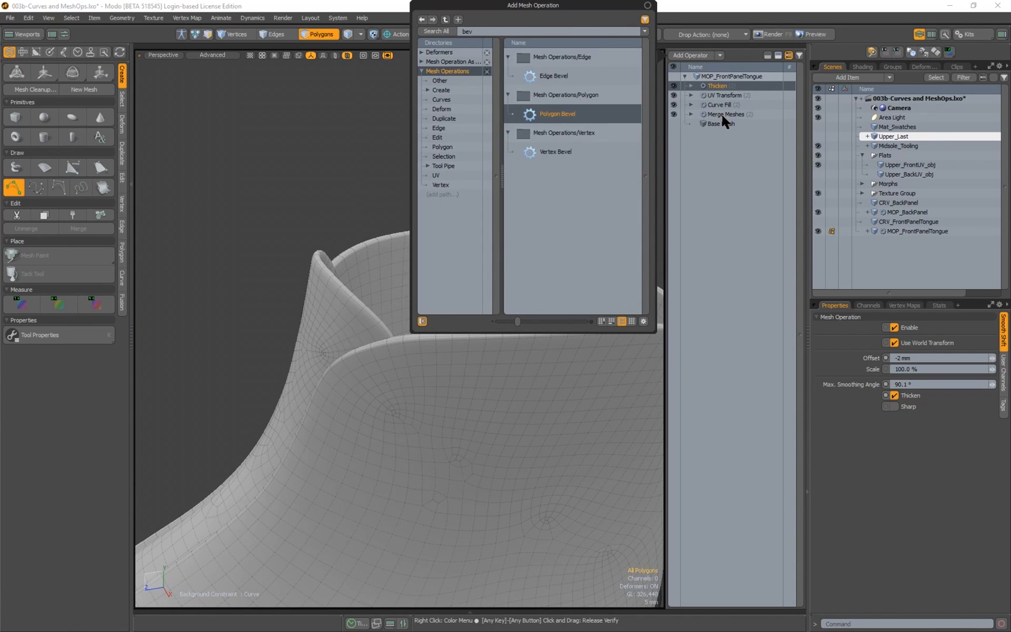
key("Return")
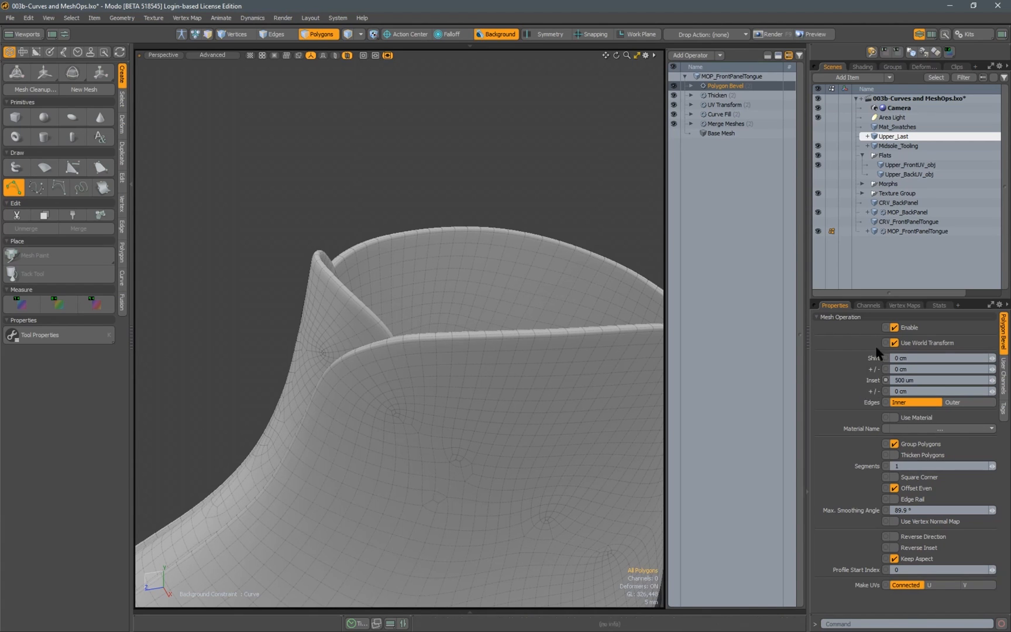
left_click_drag(913, 357, 848, 356)
type(".03")
key("Return")
left_click_drag(363, 327, 497, 263, "alt")
scroll(500, 269, "down", 3, "alt")
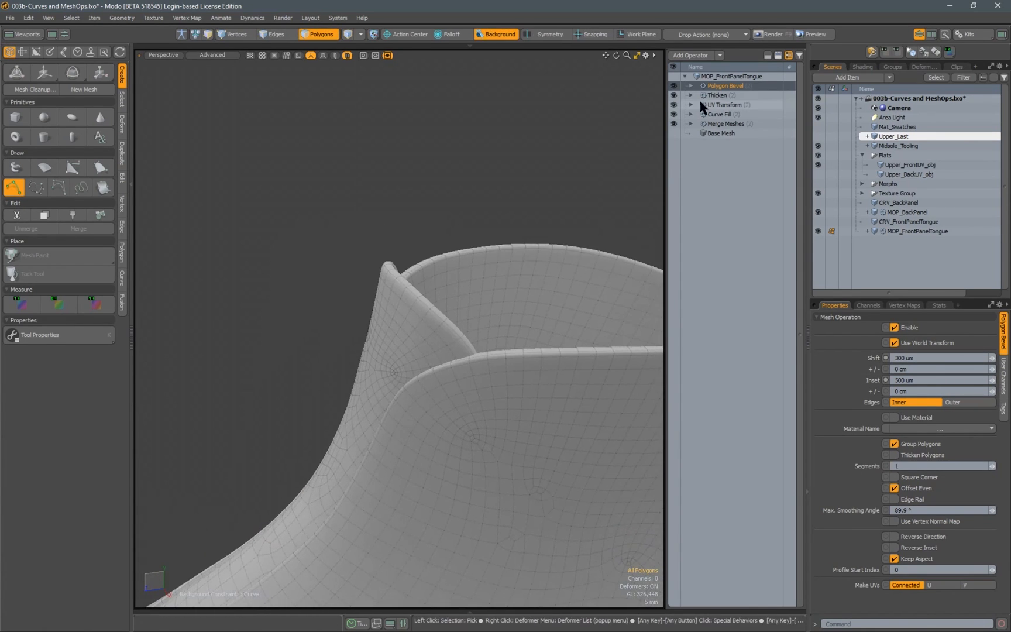
Add a new Select by Previous Operation to the Polygon Bevel's selection
left_click_drag(457, 305, 429, 309, "alt")
scroll(433, 304, "up", 5)
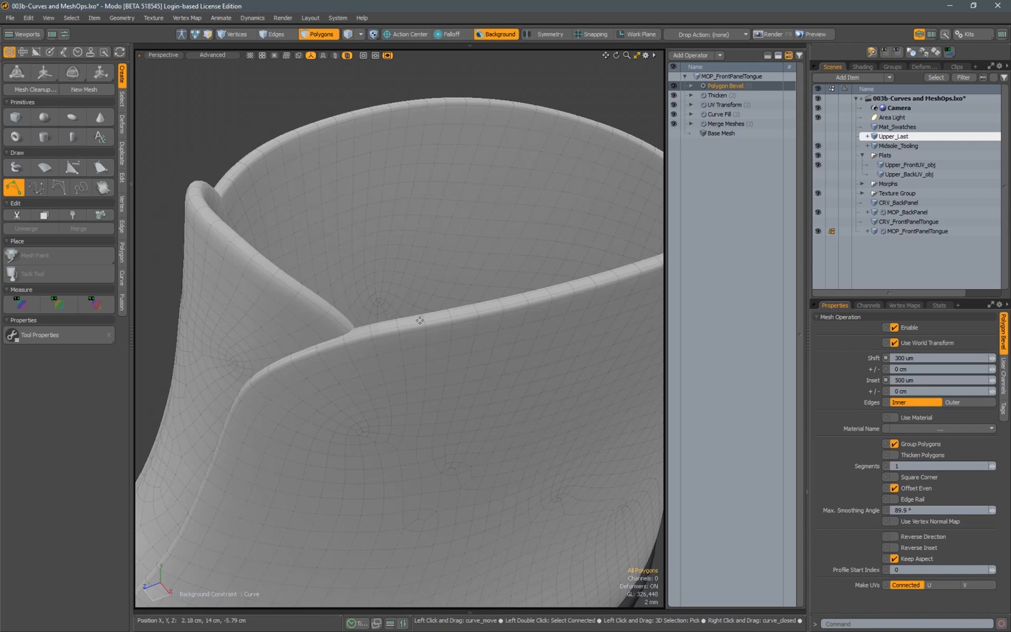
left_click_drag(338, 259, 297, 243, "alt")
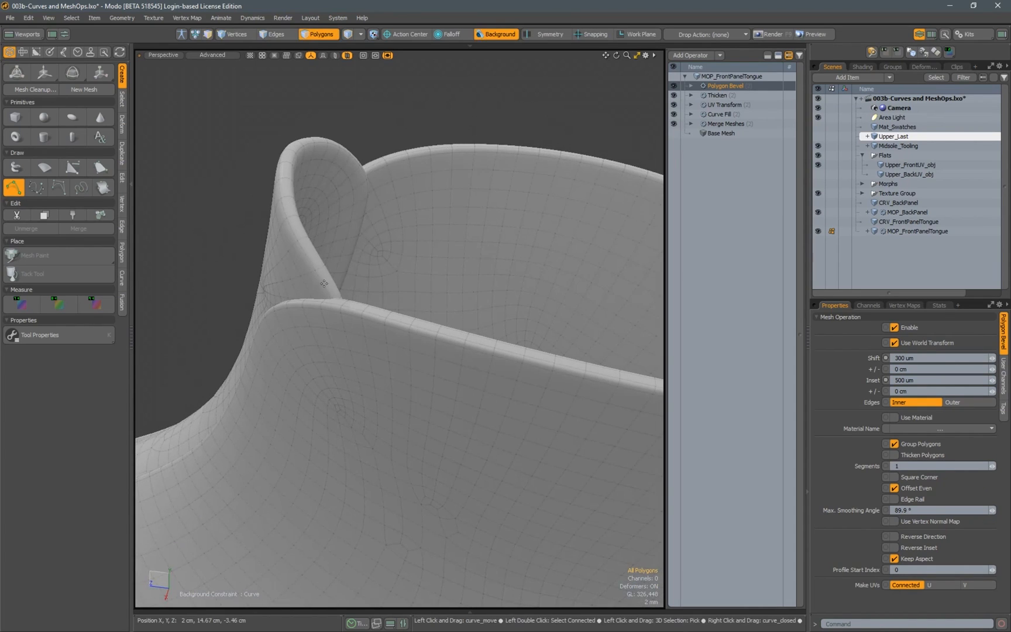
left_click_drag(324, 284, 305, 273, "alt")
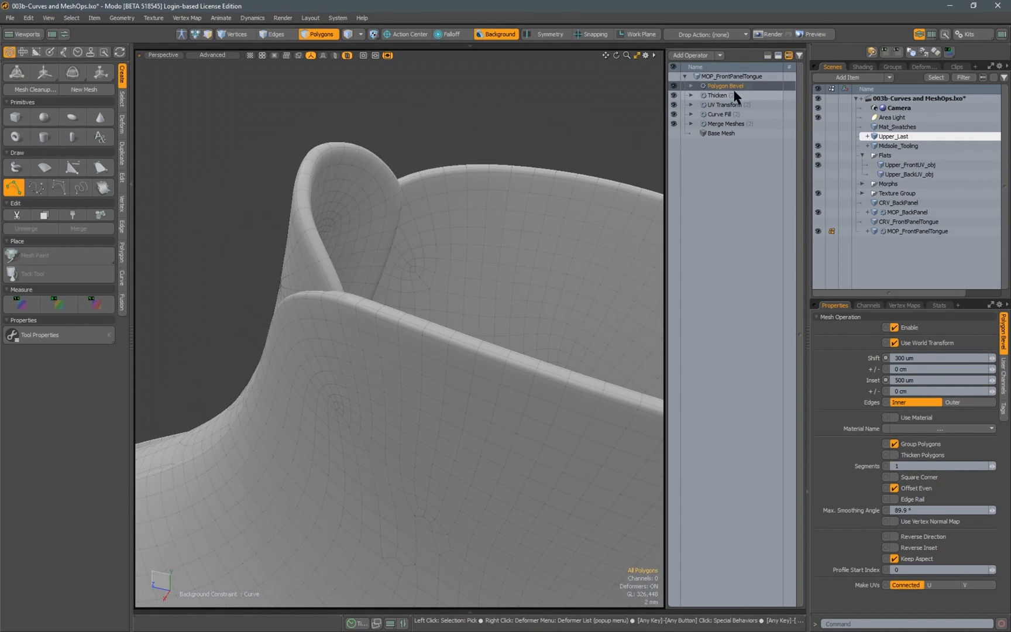
left_click(691, 86)
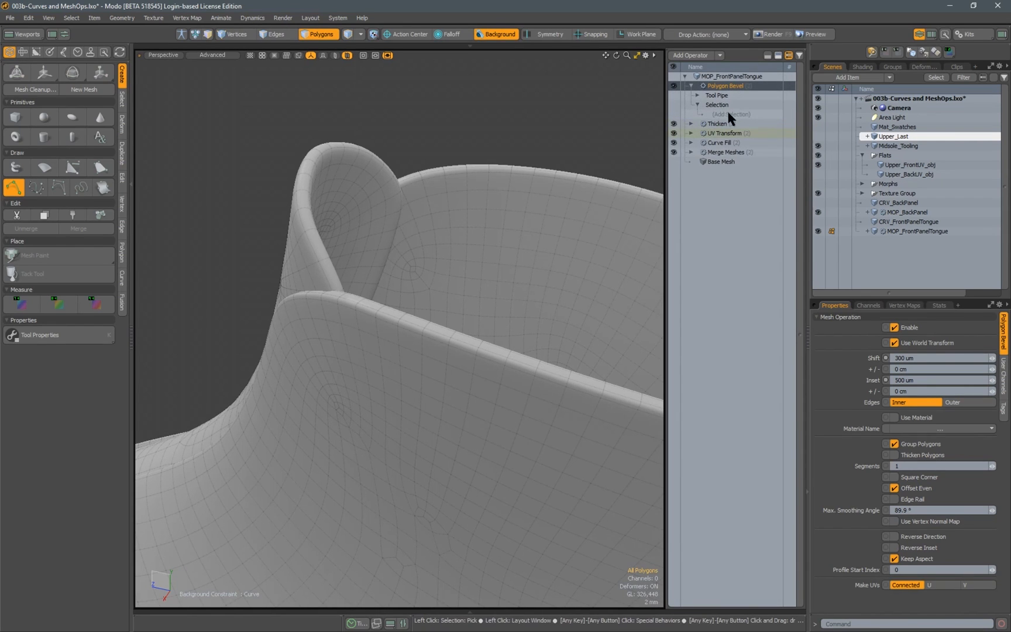
left_click(730, 114)
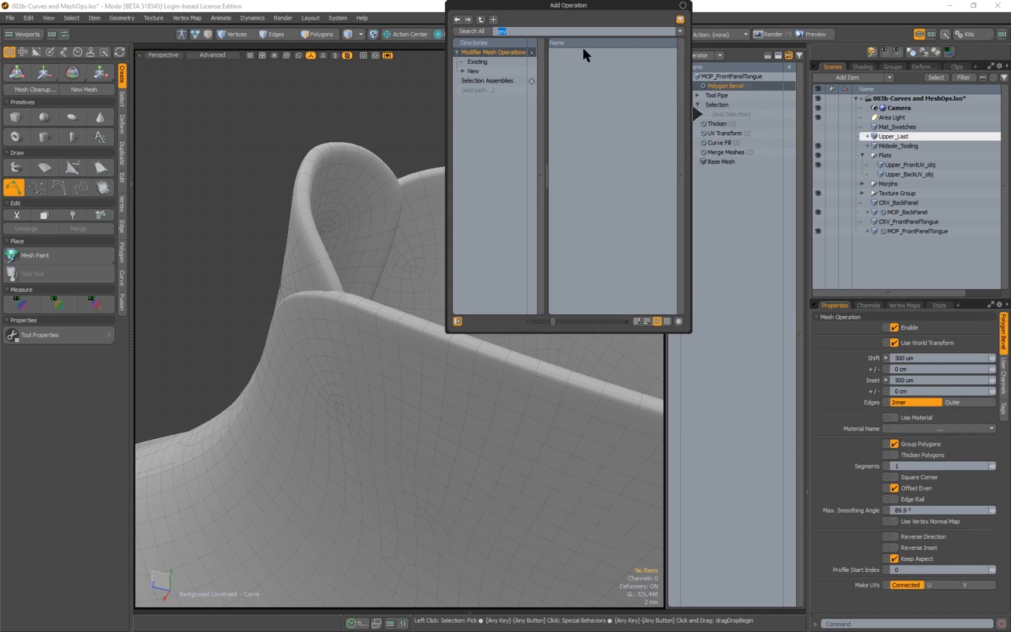
type("prev")
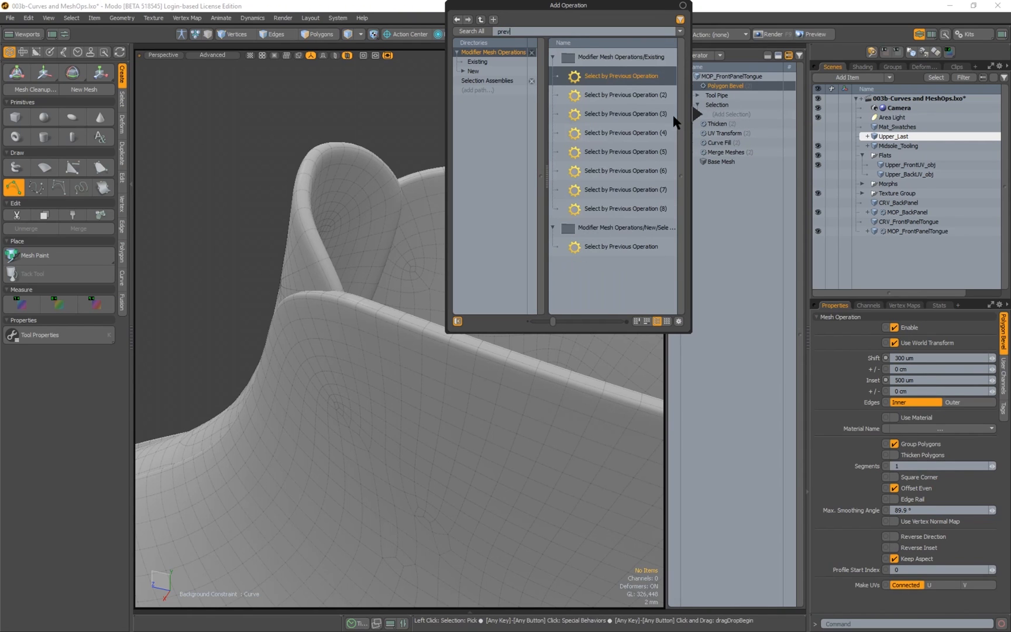
double_click(619, 246)
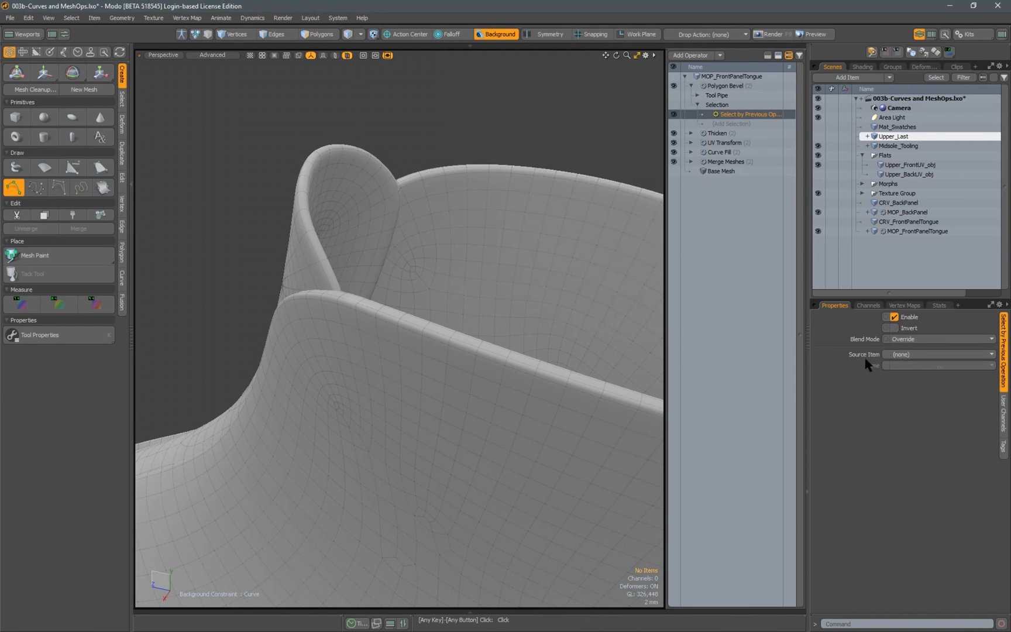
Limit the bevel selection to the Sides polygons of the Thicken (2) source and inspect the panel edges
left_click(904, 356)
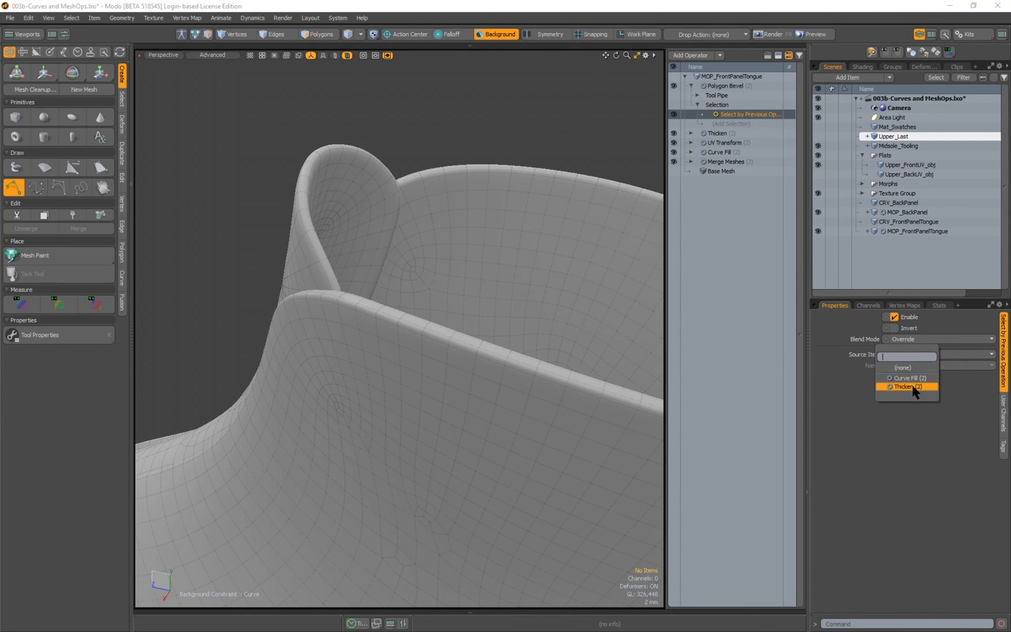
left_click(913, 387)
left_click(917, 366)
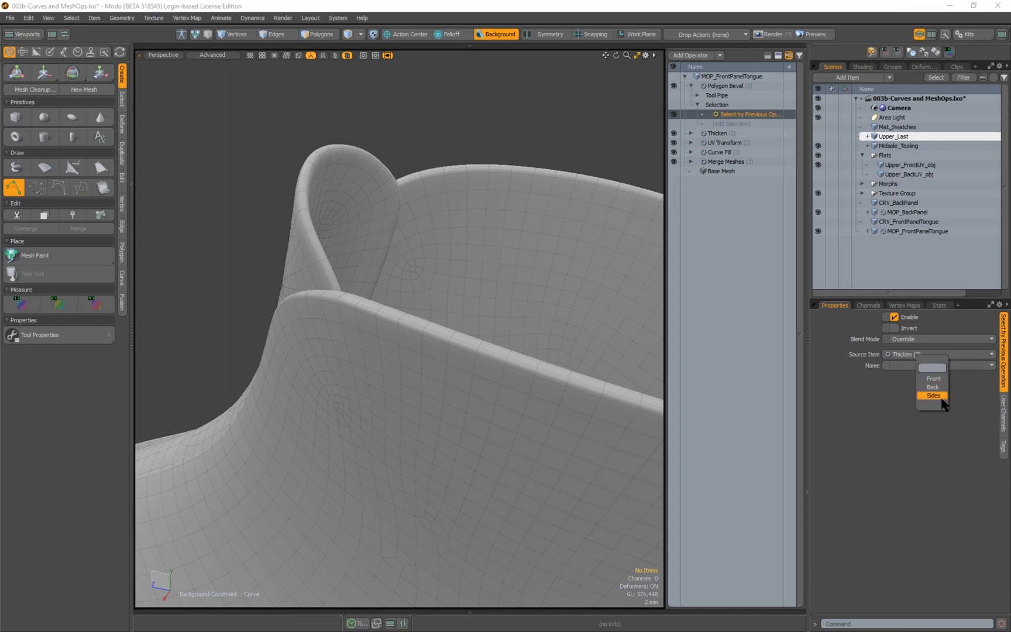
left_click(933, 396)
left_click_drag(649, 386, 431, 305, "alt")
left_click_drag(353, 310, 356, 358, "alt")
left_click_drag(349, 320, 406, 358, "alt")
left_click_drag(506, 359, 571, 333, "alt")
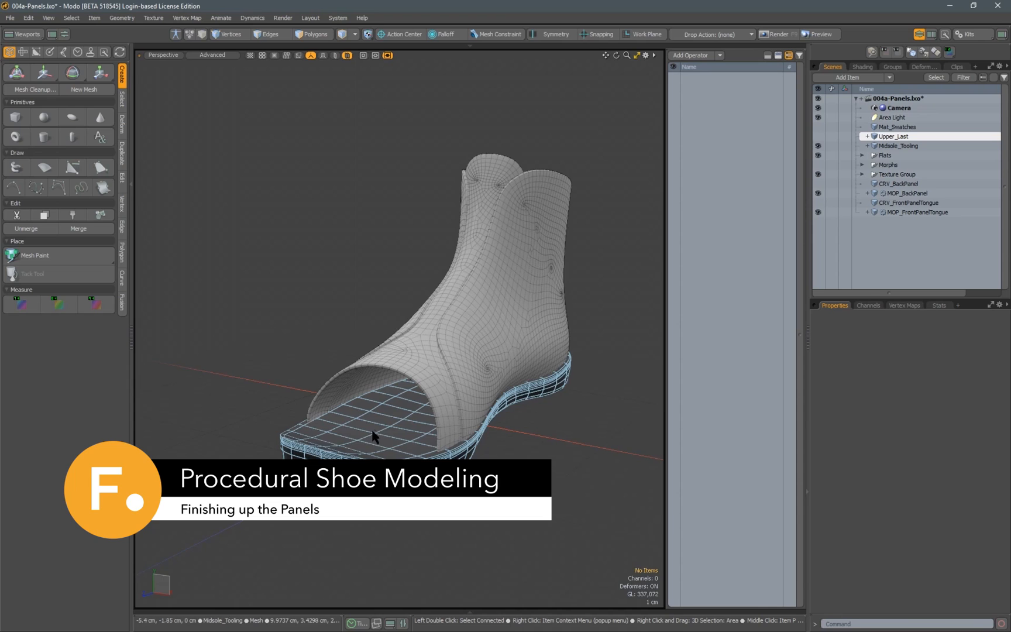
Create a new mesh item named CRV_ToeBox
left_click(904, 213)
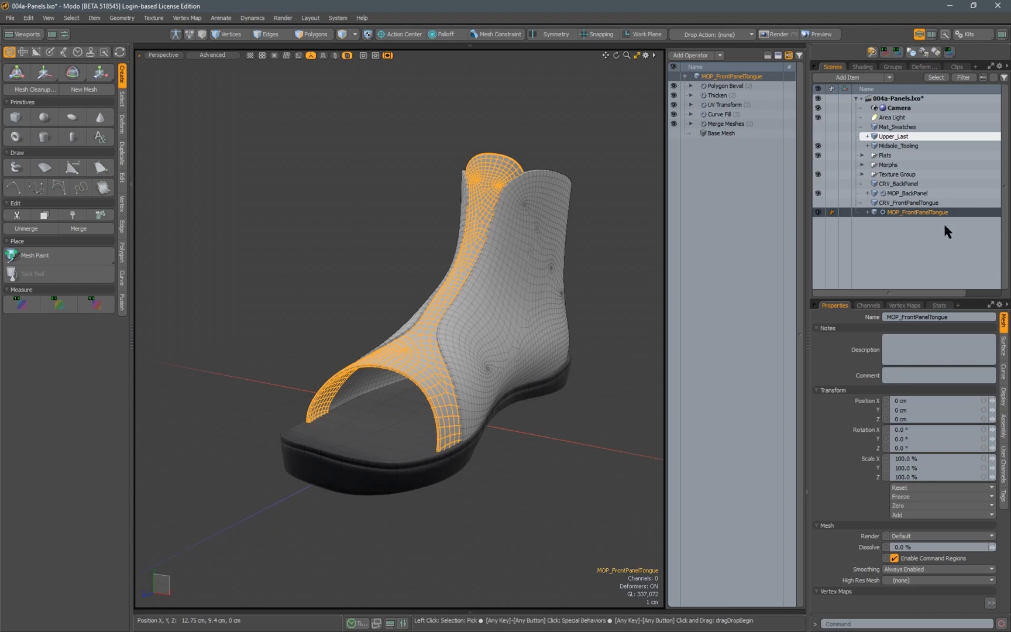
left_click(907, 203)
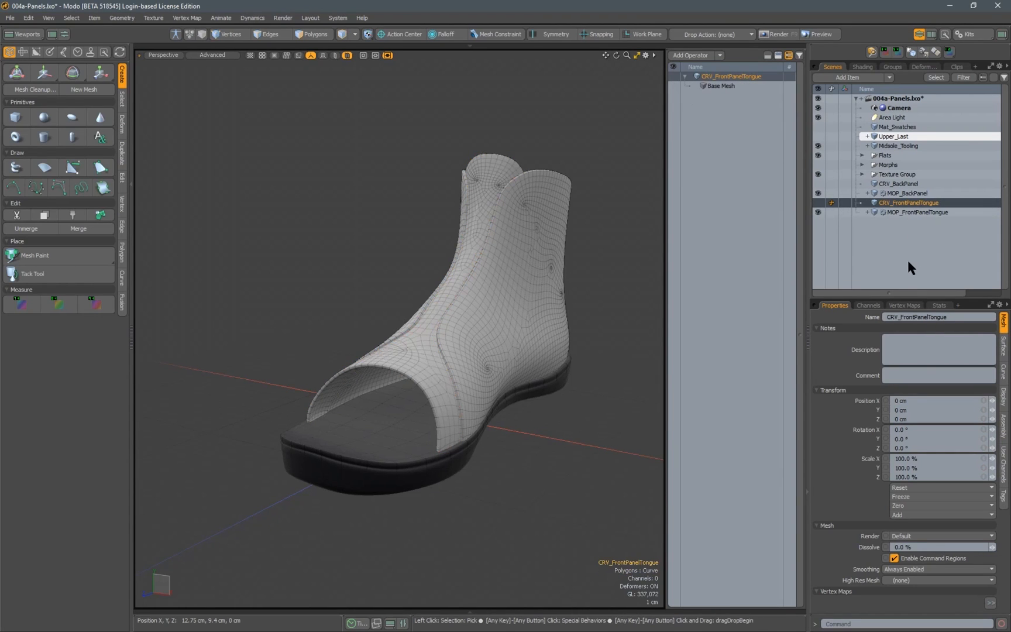
key("shift+n")
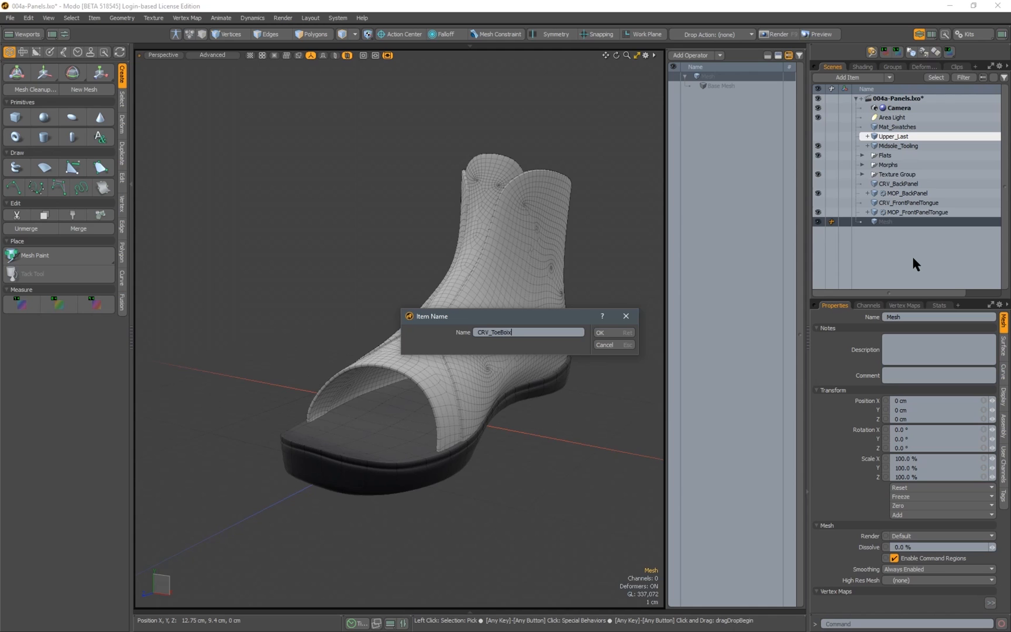
key("Return")
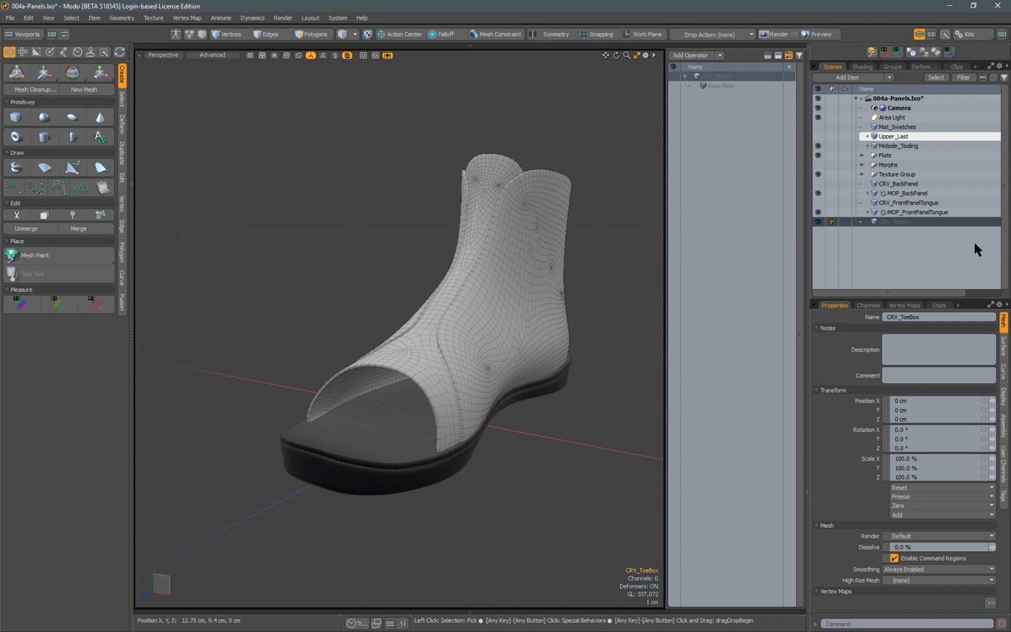
Duplicate MOP_FrontPanelTongue with its mesh operations and rename the copy as MOP_ToeBox
left_click(909, 213)
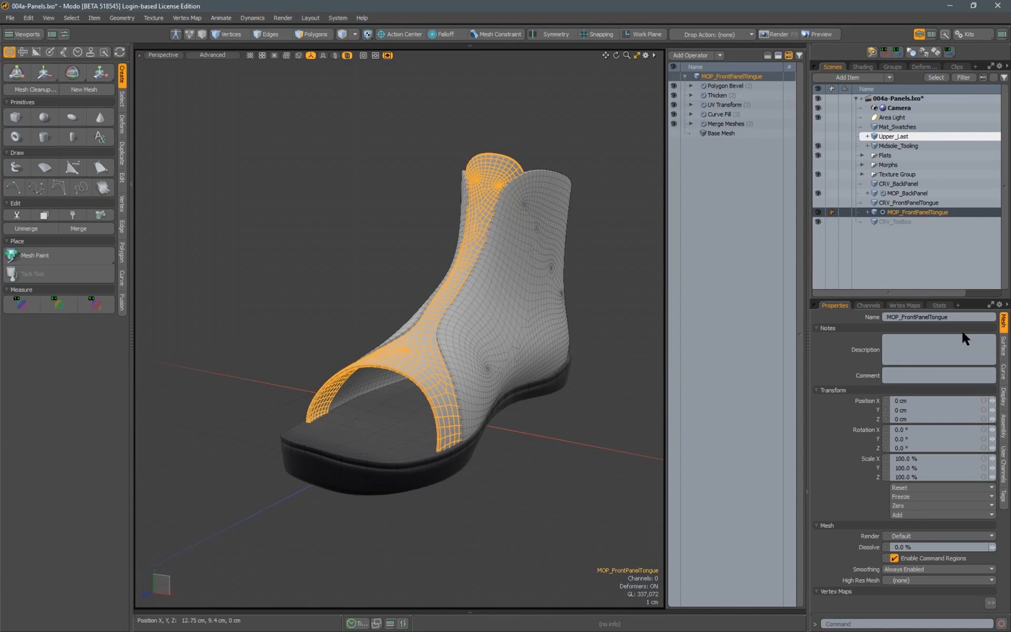
key("ctrl+d")
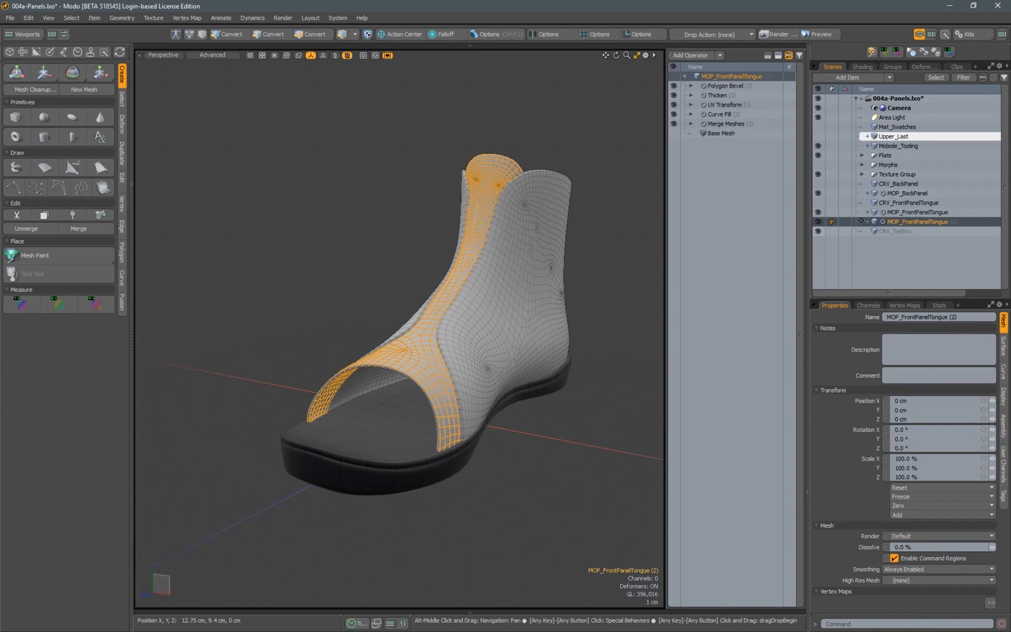
key("F2")
key("Right")
key("BackSpace")
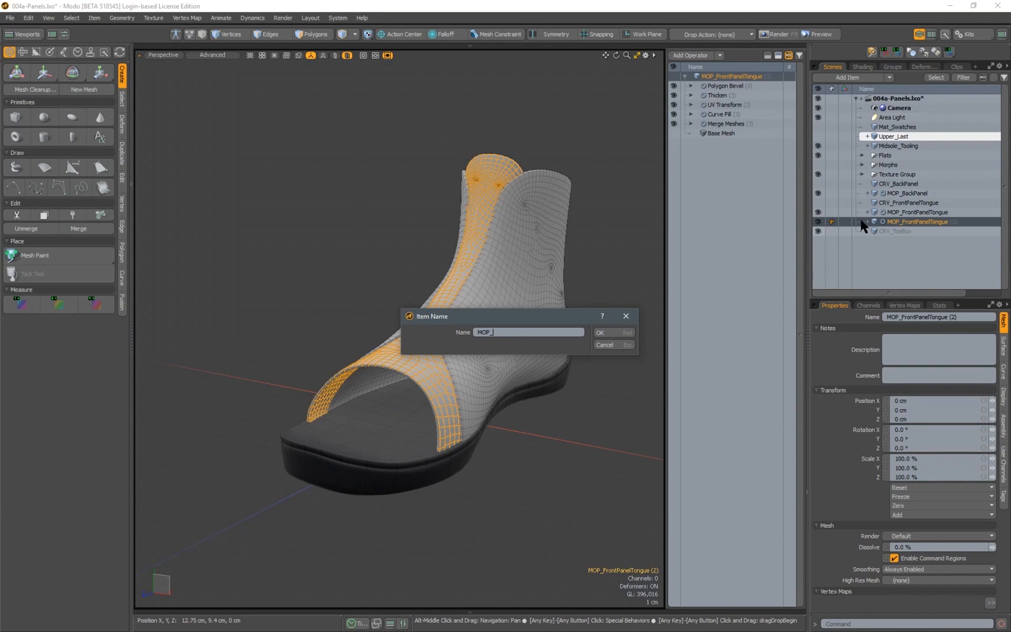
type("ToeBox")
key("Return")
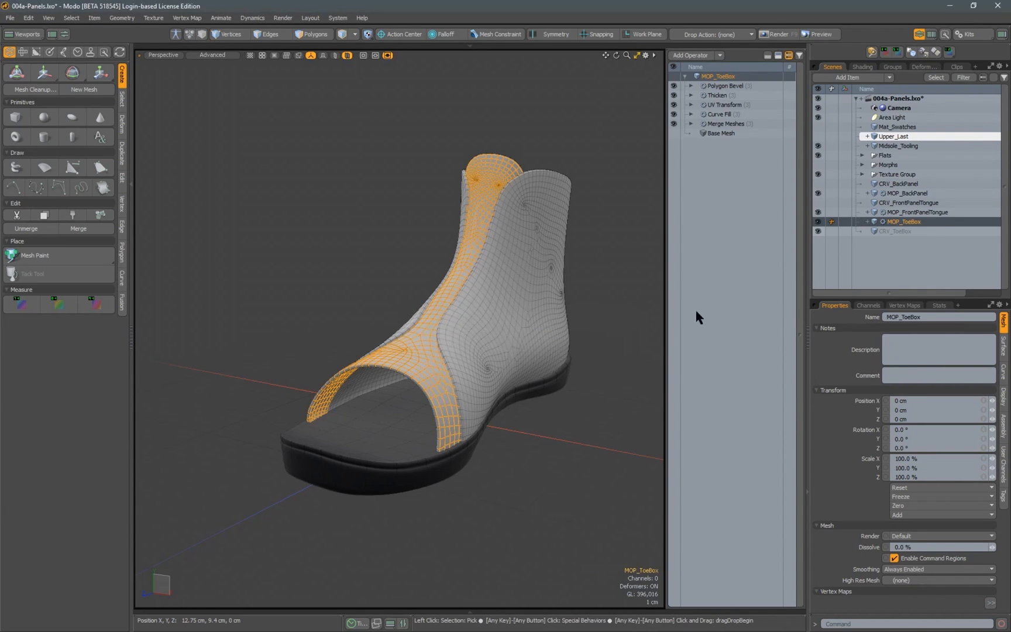
Remove CRV_FrontPanelTongue from the sources of MOP_ToeBox's Merge Meshes operation
left_click(691, 124)
left_click(743, 143)
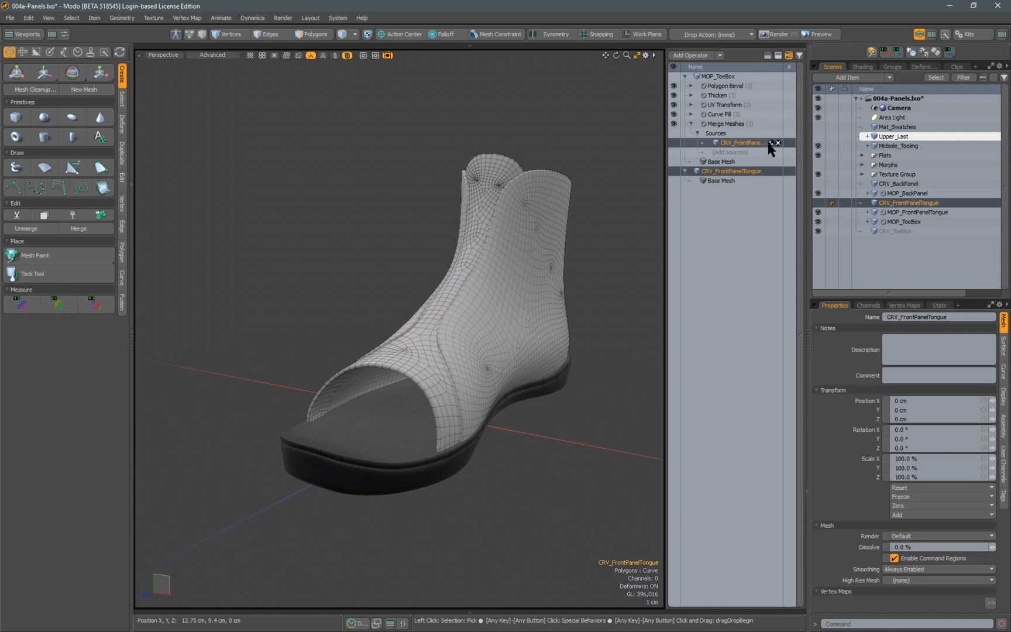
left_click(778, 143)
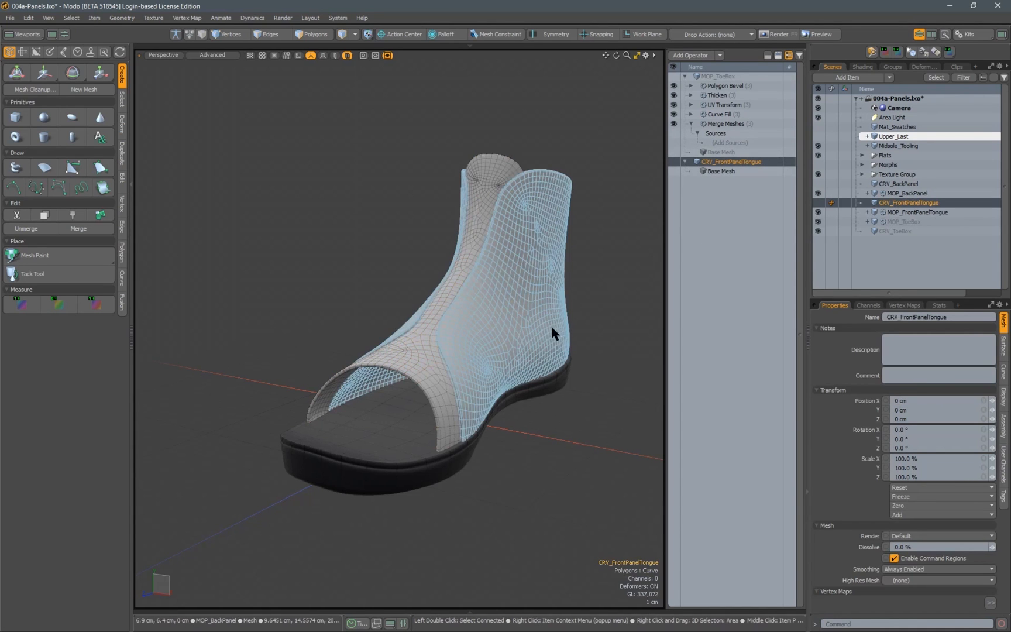
Make CRV_ToeBox the active mesh and enable the Background mesh constraint for drawing over the flat toe pattern
left_click(891, 230)
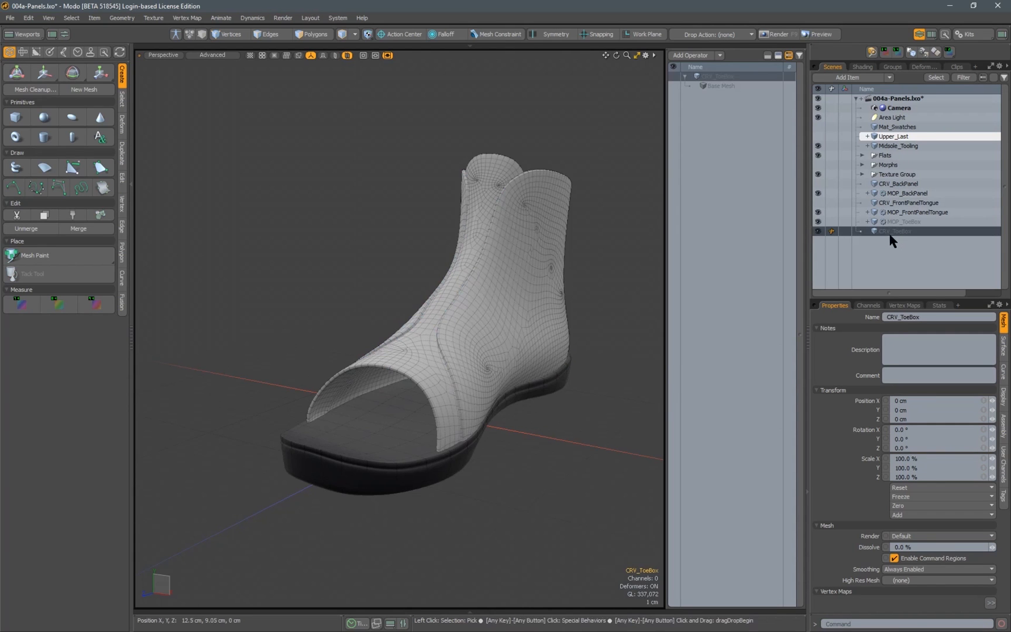
scroll(527, 293, "down", 5)
left_click_drag(526, 292, 429, 352, "alt+shift")
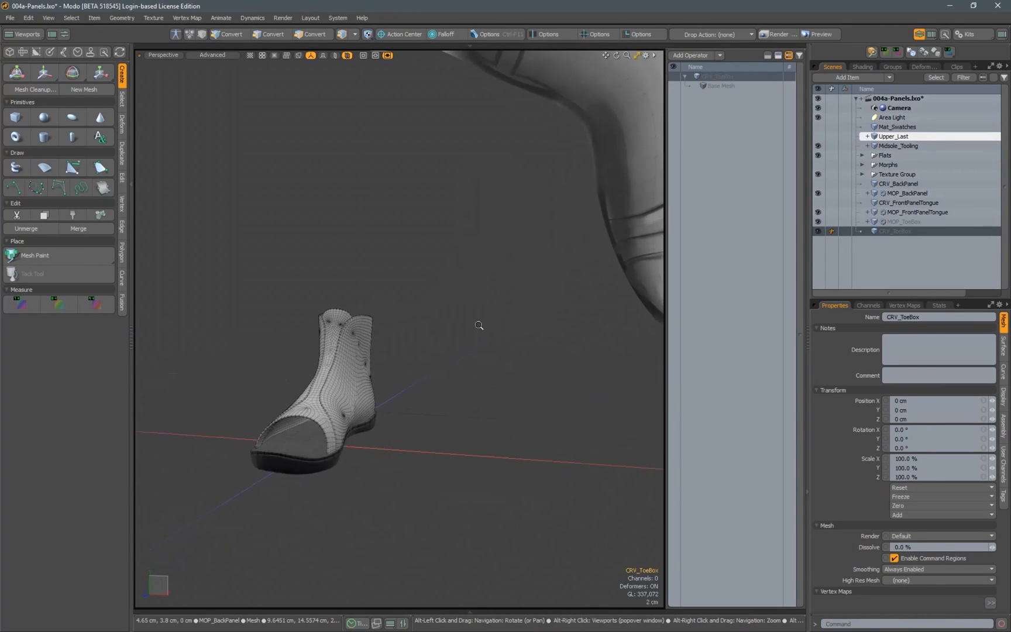
scroll(478, 325, "down", 5)
left_click_drag(478, 325, 375, 361, "alt+shift")
scroll(464, 348, "up", 5)
left_click_drag(464, 348, 448, 320, "alt")
scroll(476, 333, "down", 2)
scroll(462, 350, "up", 3)
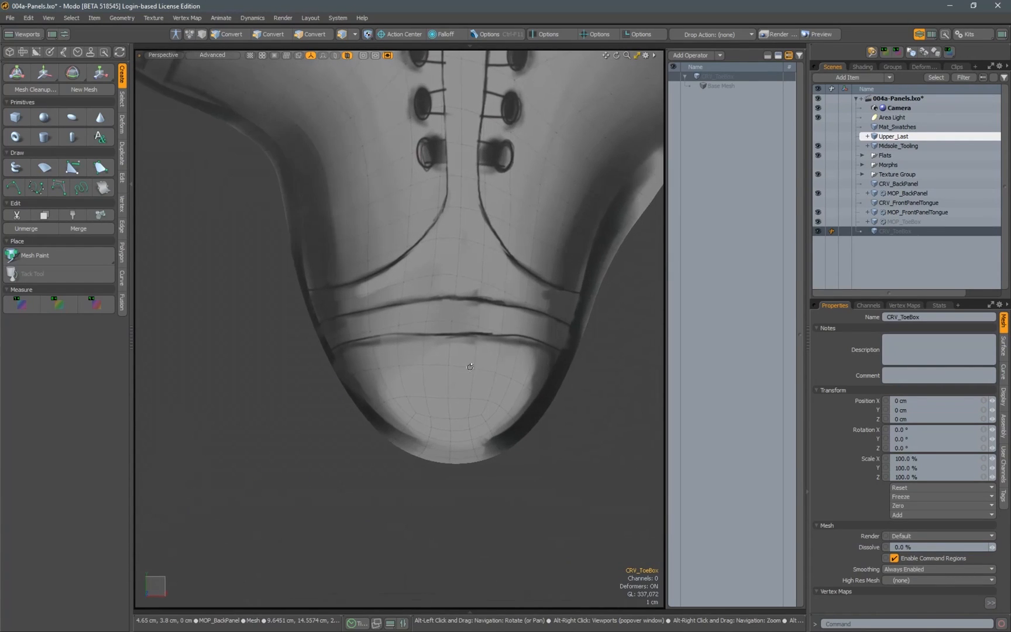
scroll(471, 363, "up", 2)
left_click_drag(476, 361, 476, 369, "alt+shift")
left_click(494, 35)
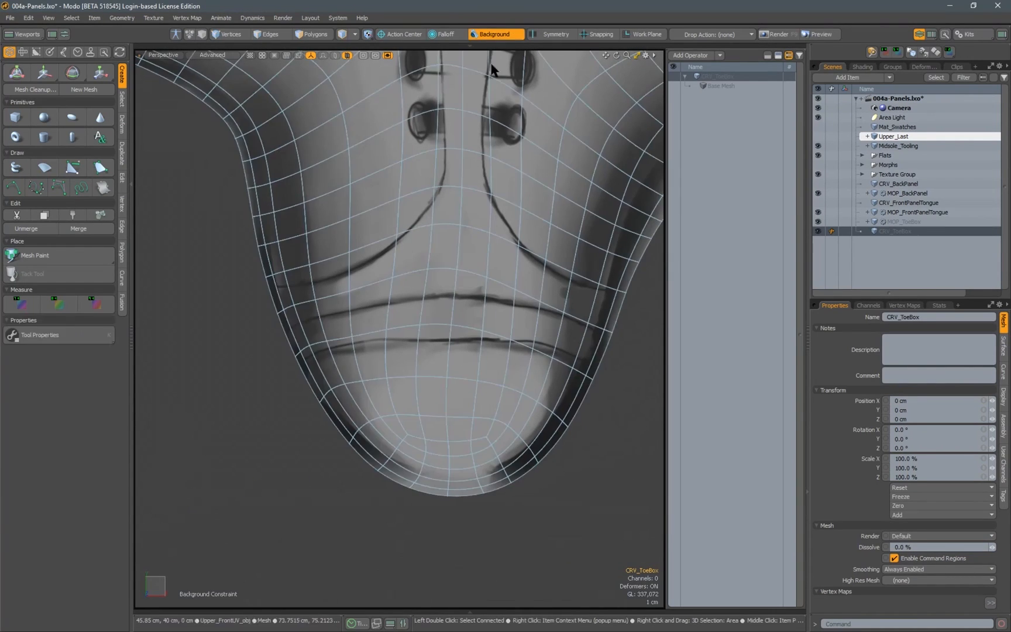
Draw a curve along the upper sketched toe cap line from one side edge to the other, turning the far corner with closely spaced points
left_click(14, 187)
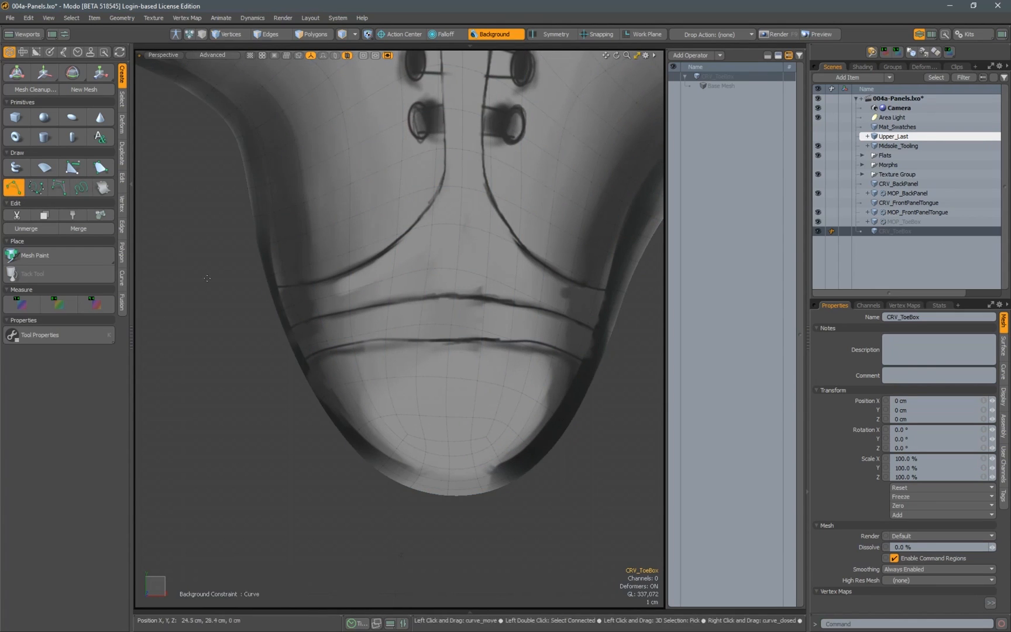
scroll(358, 326, "up", 2)
left_click_drag(358, 326, 275, 310, "alt")
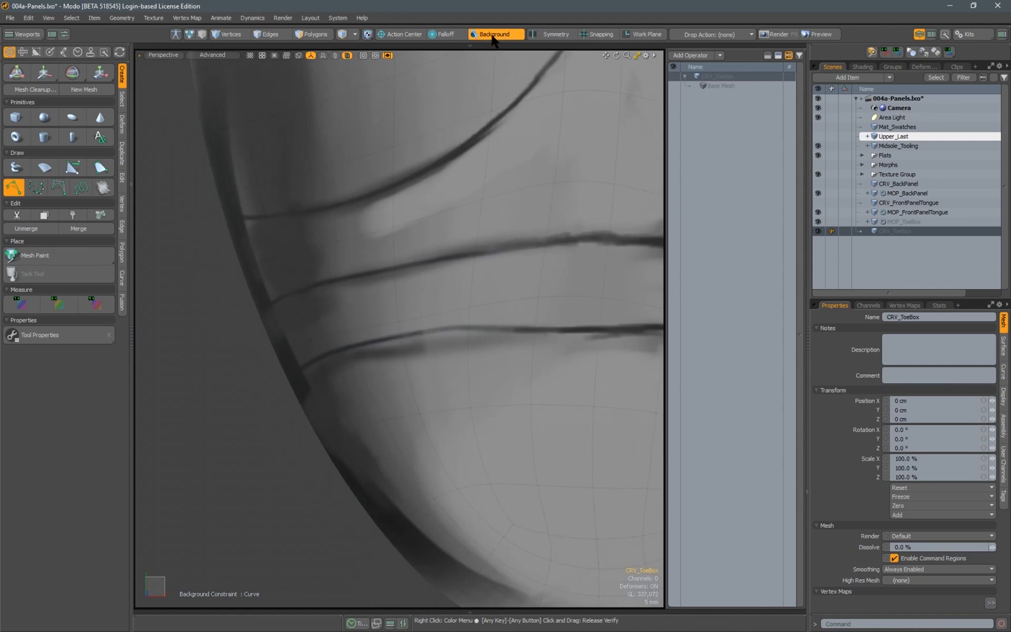
left_click_drag(269, 307, 216, 287, "alt")
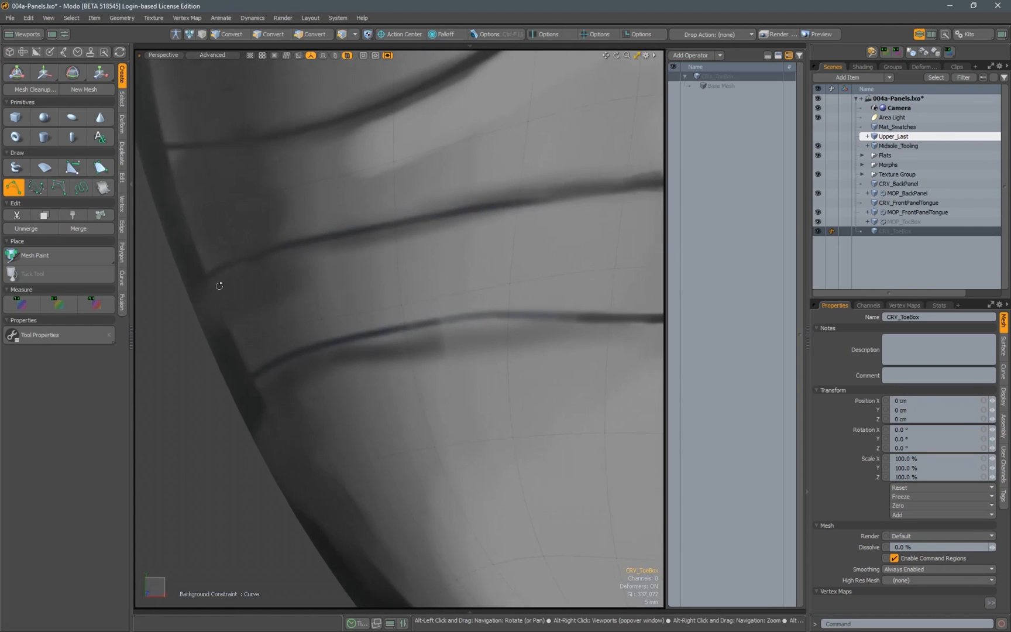
left_click(468, 205)
left_click_drag(468, 207, 407, 216, "alt")
left_click(442, 210)
left_click(492, 222)
left_click_drag(492, 223, 409, 228, "alt")
left_click(479, 243)
mouse_move(479, 245)
left_mouse_down("alt")
mouse_move(421, 257)
mouse_move(422, 294)
mouse_move(461, 249)
left_mouse_up("alt")
left_click(425, 254)
scroll(462, 250, "down", 4)
left_click(444, 298)
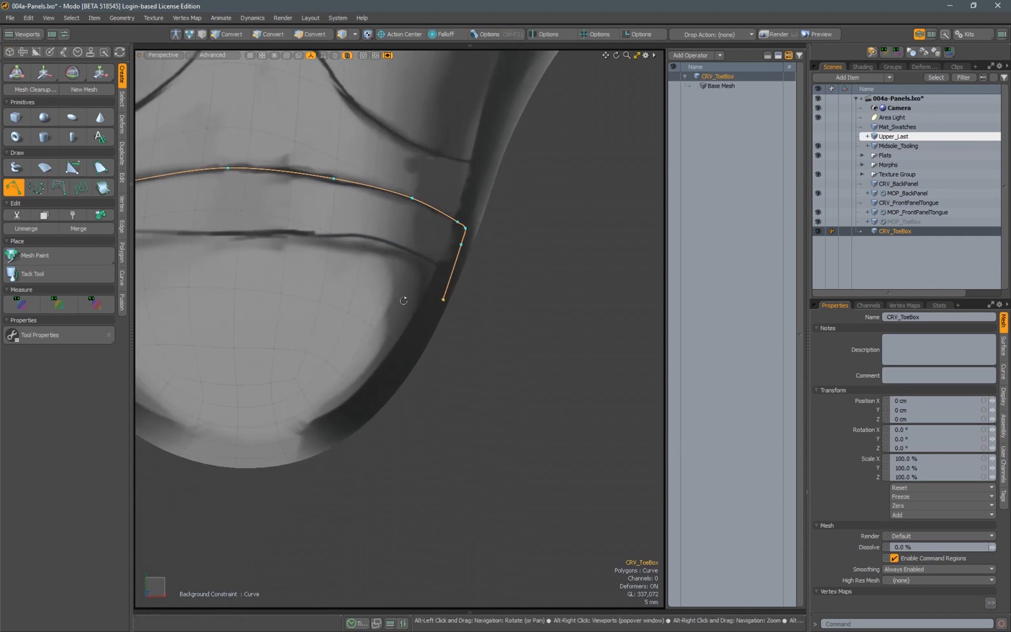
Continue the toe box curve along the outer edge of the flat pattern, around the toe tip and back up the opposite side
left_click_drag(404, 298, 493, 196, "alt+shift")
left_click(499, 271)
left_click(435, 335)
left_click_drag(354, 357, 490, 314, "alt+shift")
left_click(488, 318)
left_click(392, 296)
left_click_drag(326, 242, 413, 303, "alt+shift")
left_click(414, 303)
left_click_drag(366, 223, 423, 296, "alt+shift")
left_click(389, 266)
scroll(423, 296, "up", 4)
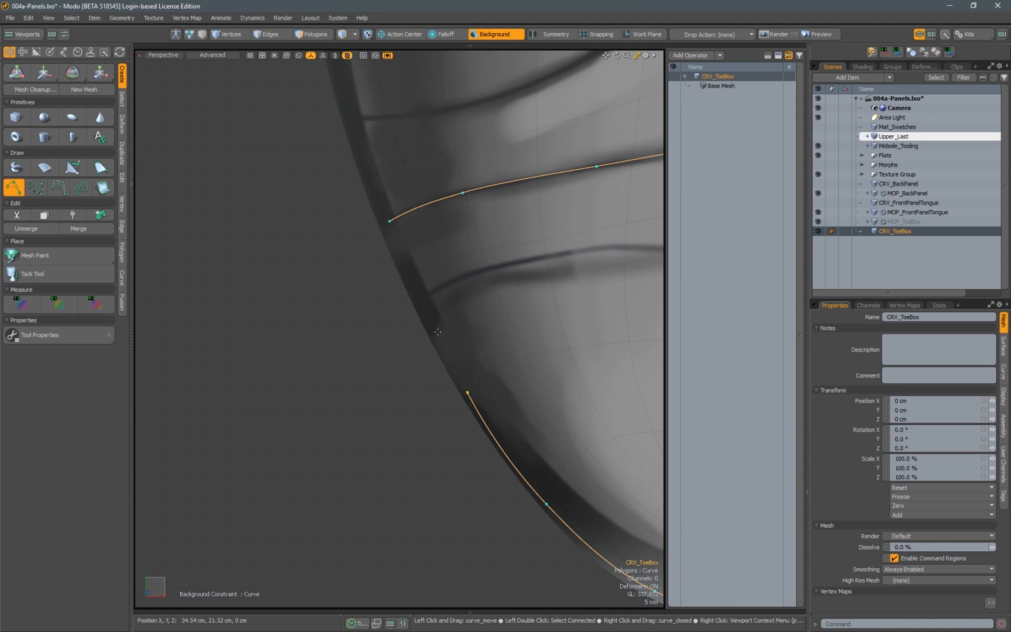
left_click(414, 283)
scroll(398, 242, "up", 2)
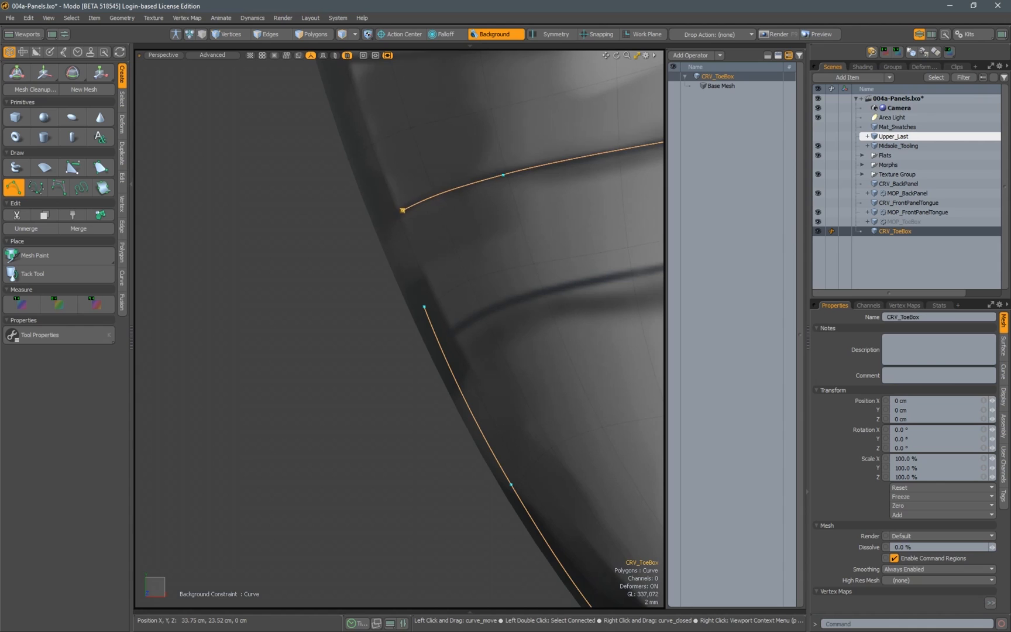
Adjust the side point, add the last points at the starting corner and set the toe box curve to Closed
left_click_drag(395, 246, 392, 239)
key("ctrl+z")
left_click_drag(424, 307, 415, 291)
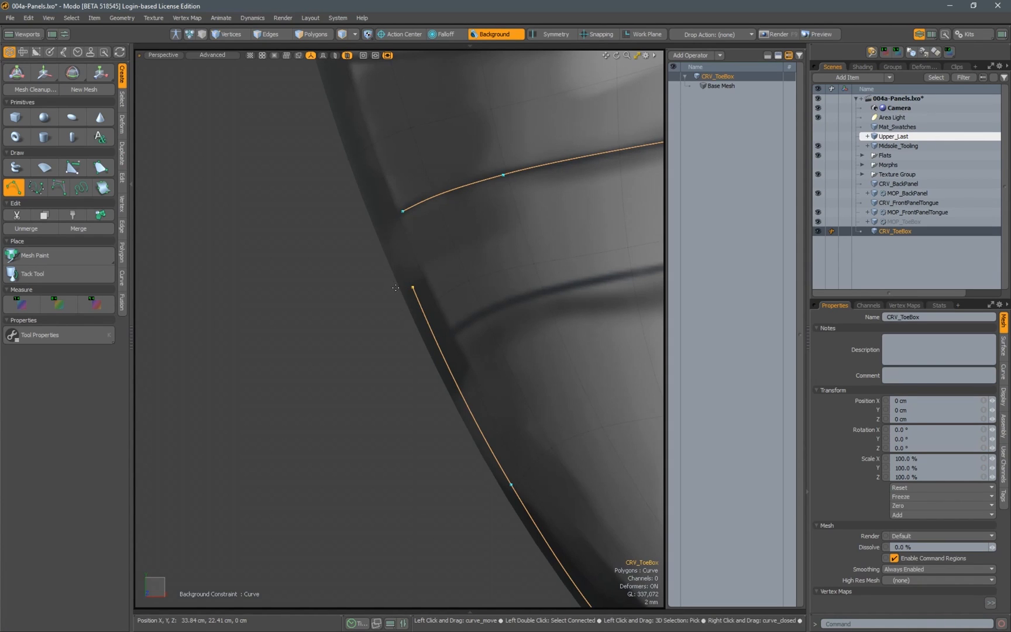
left_click(391, 243)
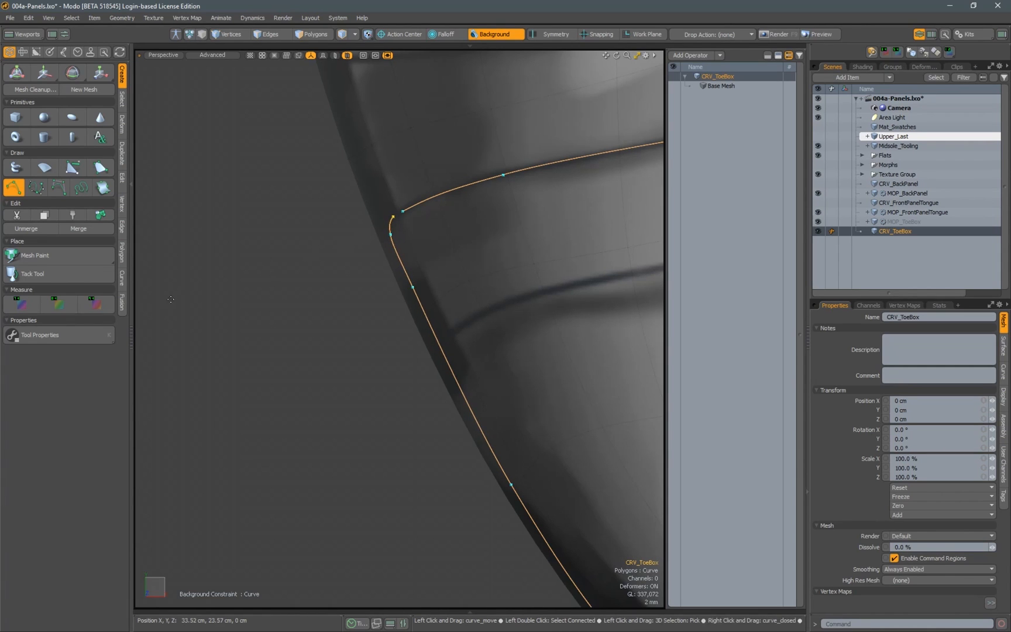
left_click(35, 335)
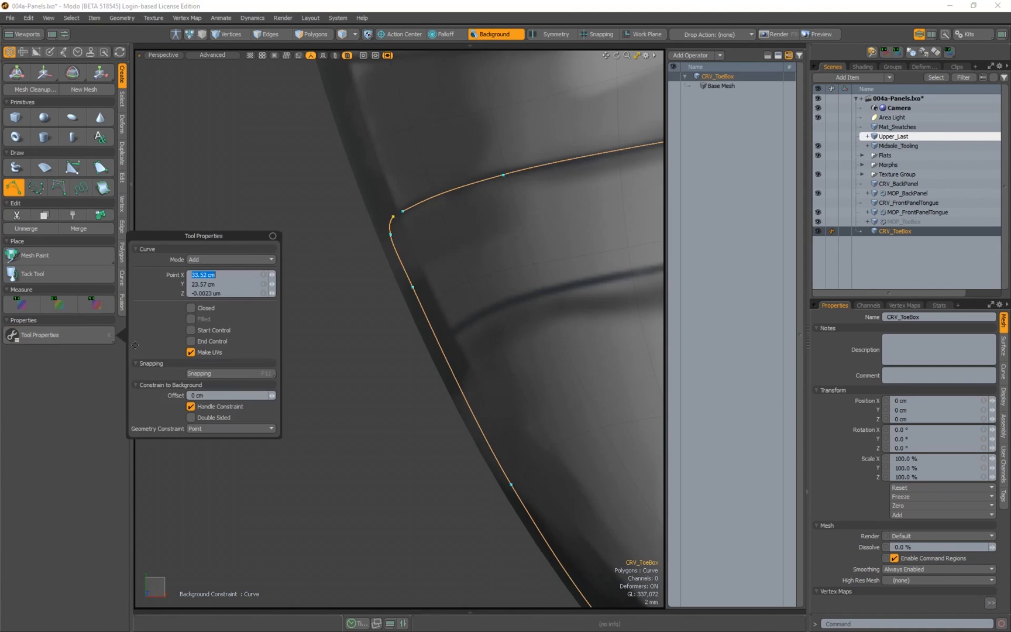
left_click(191, 308)
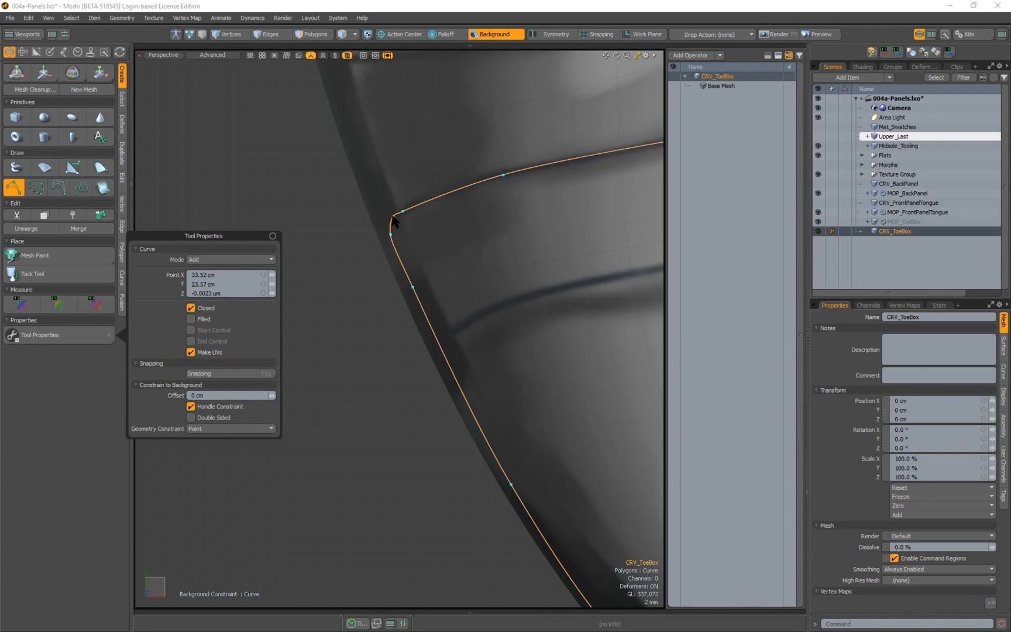
Switch the Curve tool to Delete mode and remove the surplus point on the side edge just below the starting corner
scroll(501, 287, "down", 9)
left_click_drag(528, 306, 356, 270, "alt+shift")
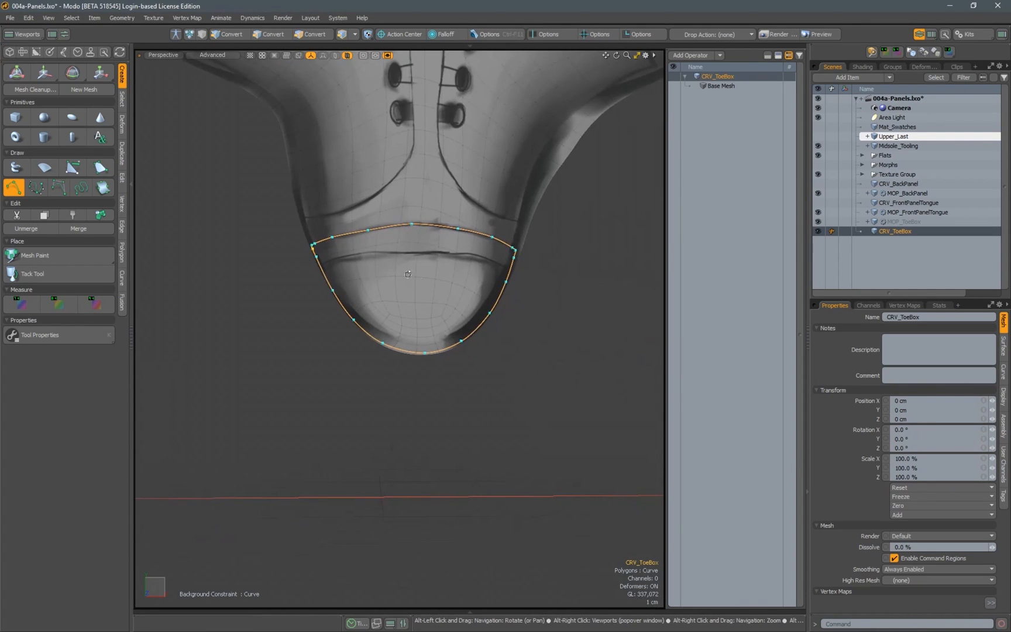
scroll(490, 271, "up", 5)
scroll(578, 318, "up", 4)
mouse_move(577, 271)
left_mouse_down("alt+shift")
mouse_move(606, 348)
mouse_move(572, 336)
mouse_move(571, 281)
left_mouse_up("alt+shift")
scroll(573, 285, "down", 6)
scroll(409, 280, "up", 2)
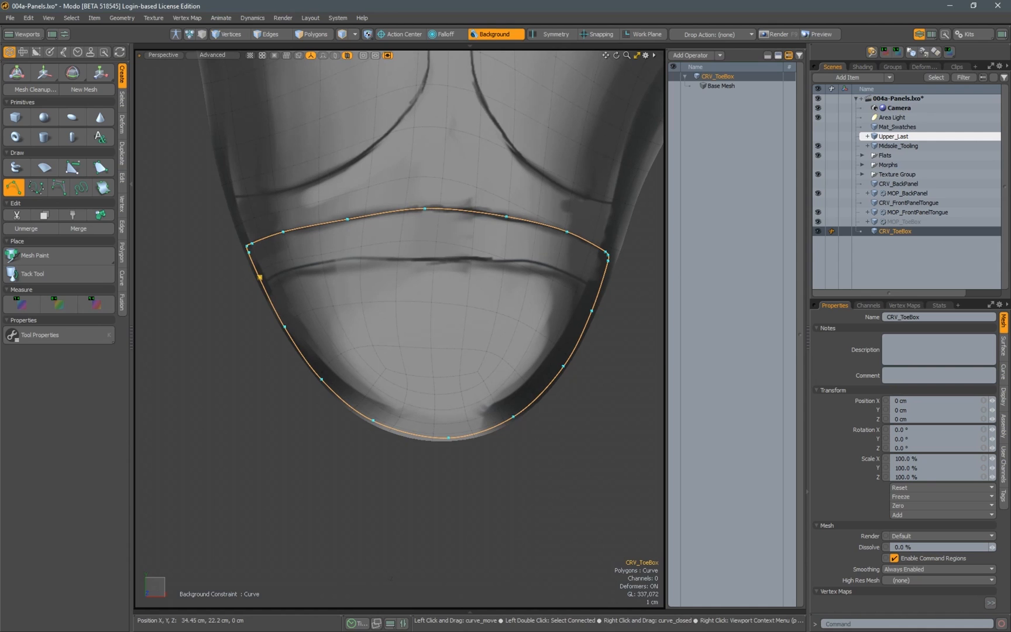
left_click(61, 338)
left_click(201, 259)
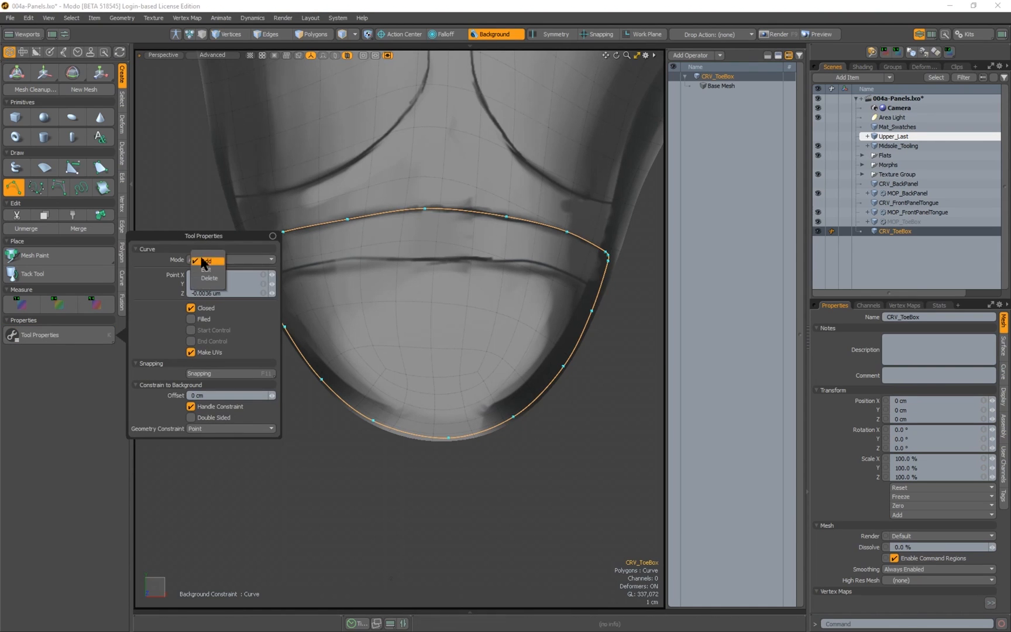
left_click(213, 278)
left_click_drag(382, 290, 397, 323, "alt+shift")
scroll(363, 290, "up", 2)
scroll(362, 291, "up", 3)
left_click(417, 325)
scroll(462, 331, "down", 3)
scroll(454, 339, "down", 4)
scroll(373, 334, "up", 1)
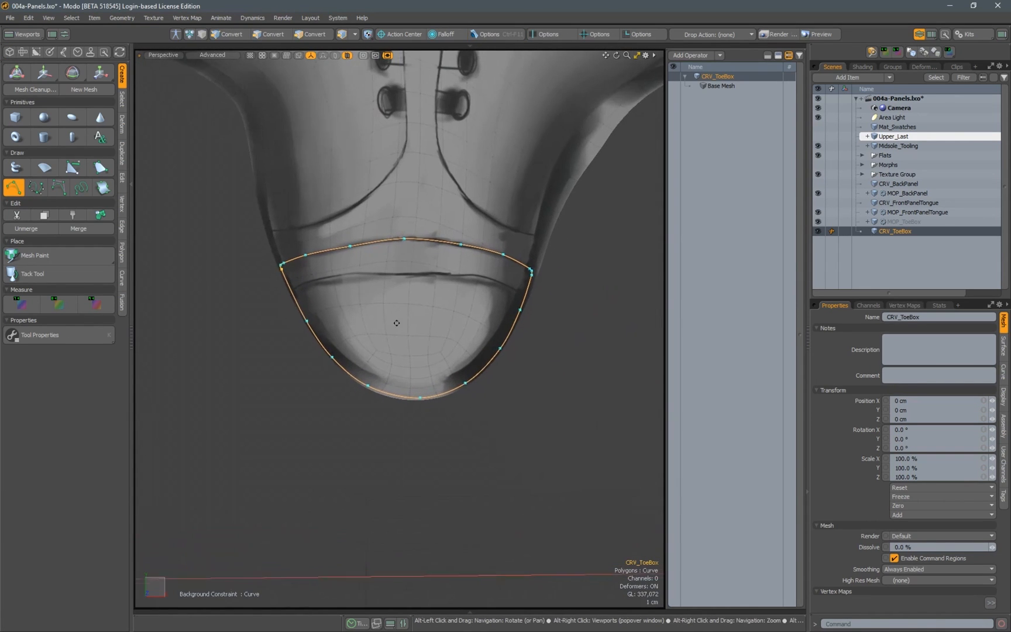
key("space")
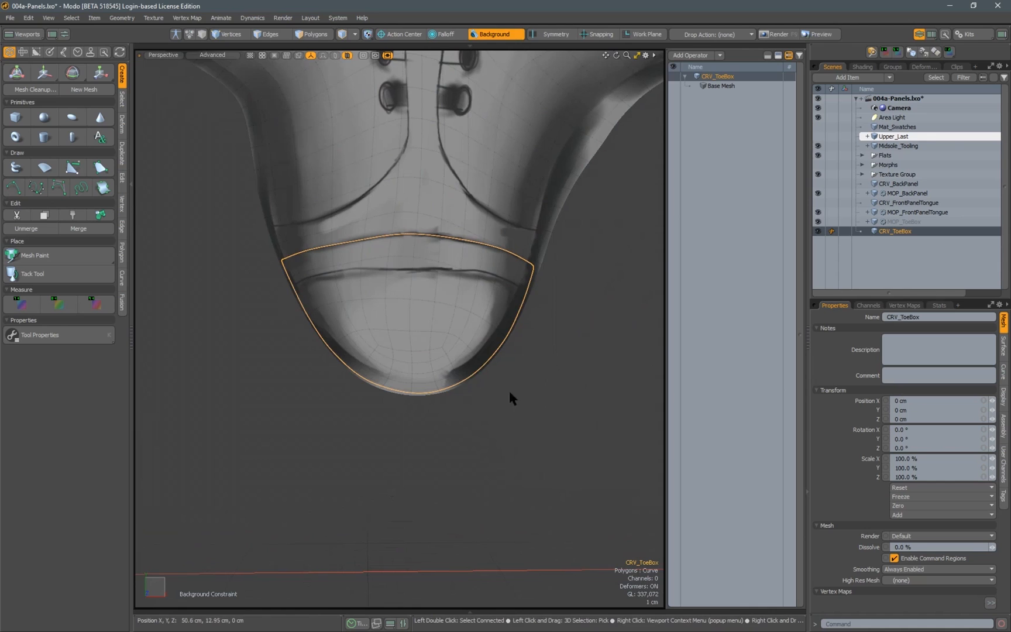
left_click_drag(537, 349, 532, 368, "alt+shift")
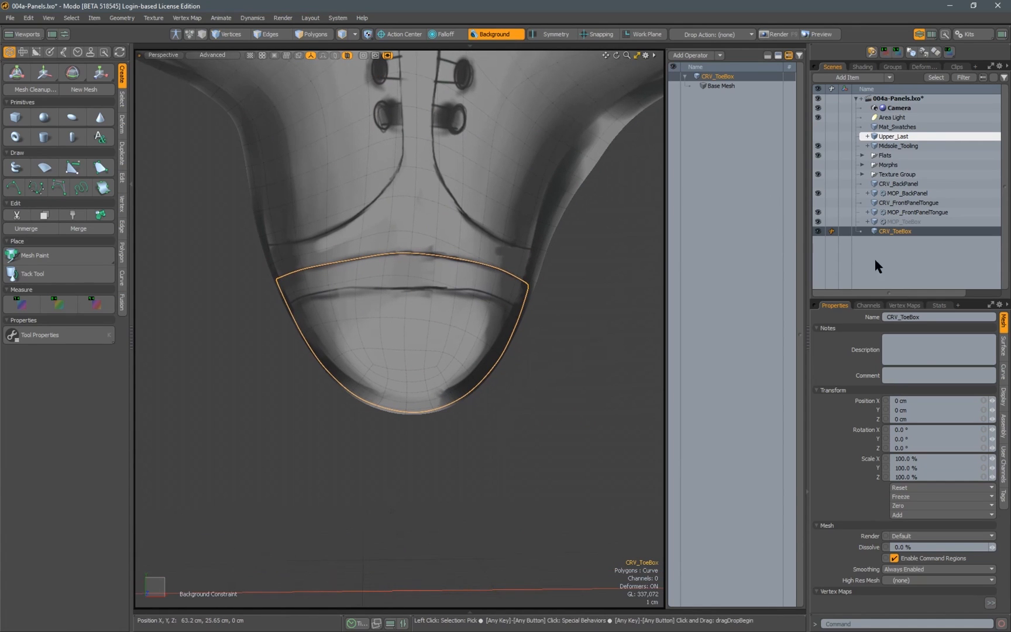
Add CRV_ToeBox as the source of MOP_ToeBox's Merge Meshes operation
left_click(901, 222)
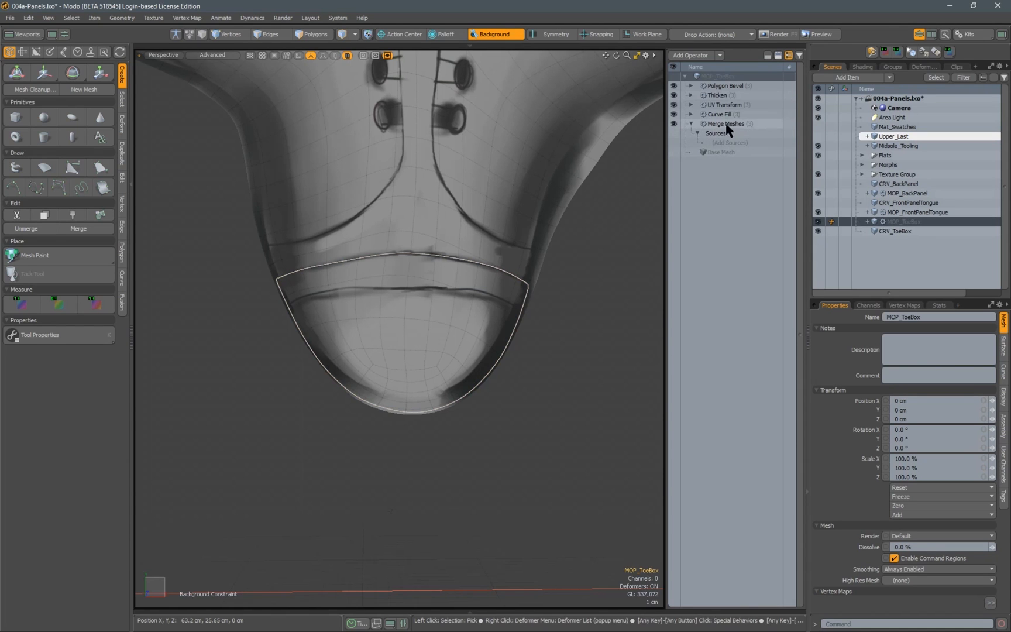
left_click(731, 142)
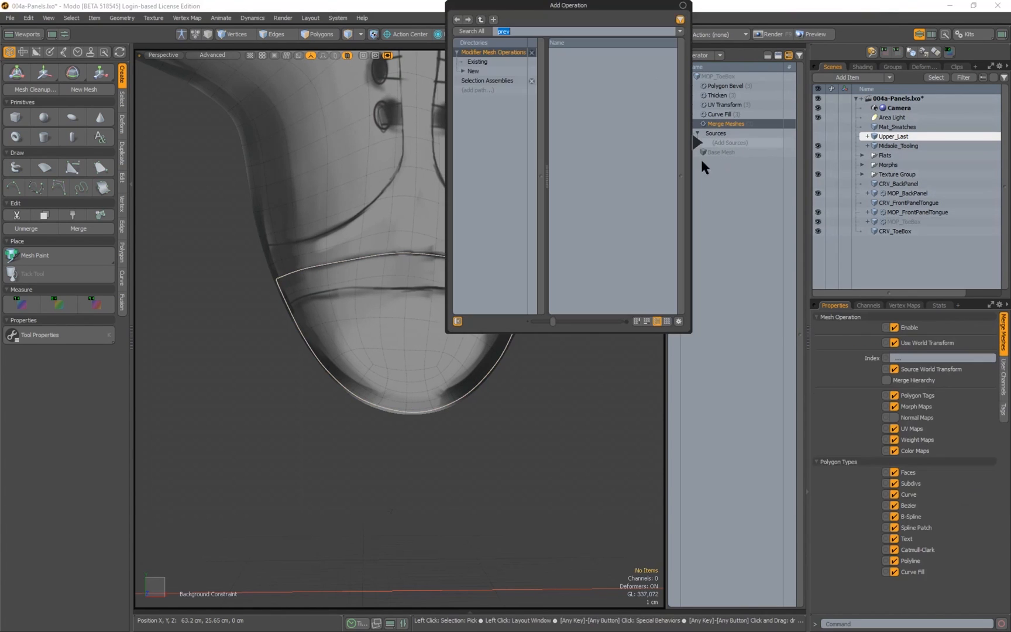
type("crv")
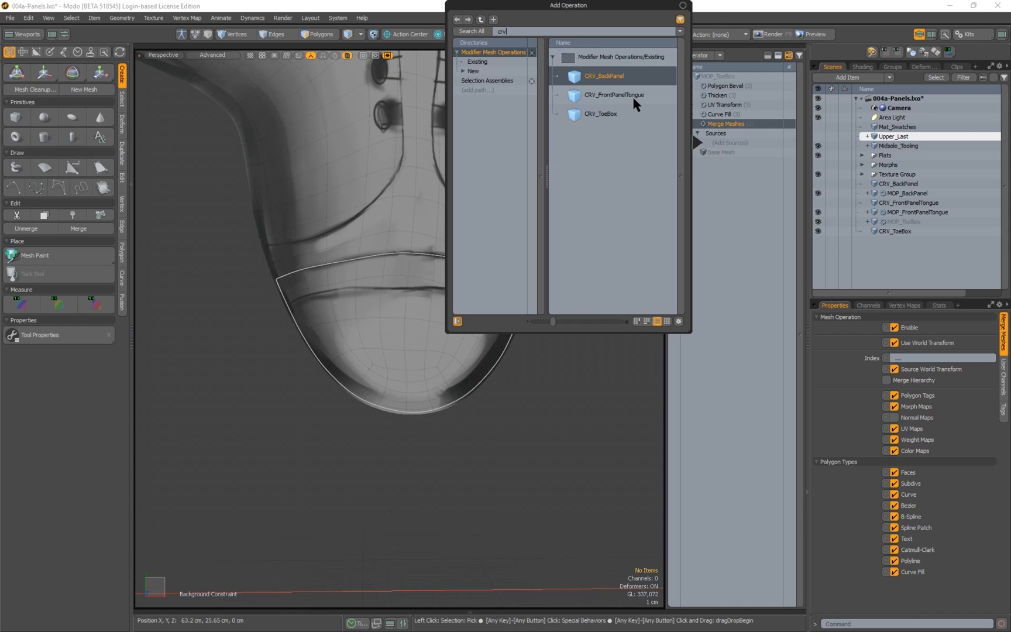
double_click(603, 113)
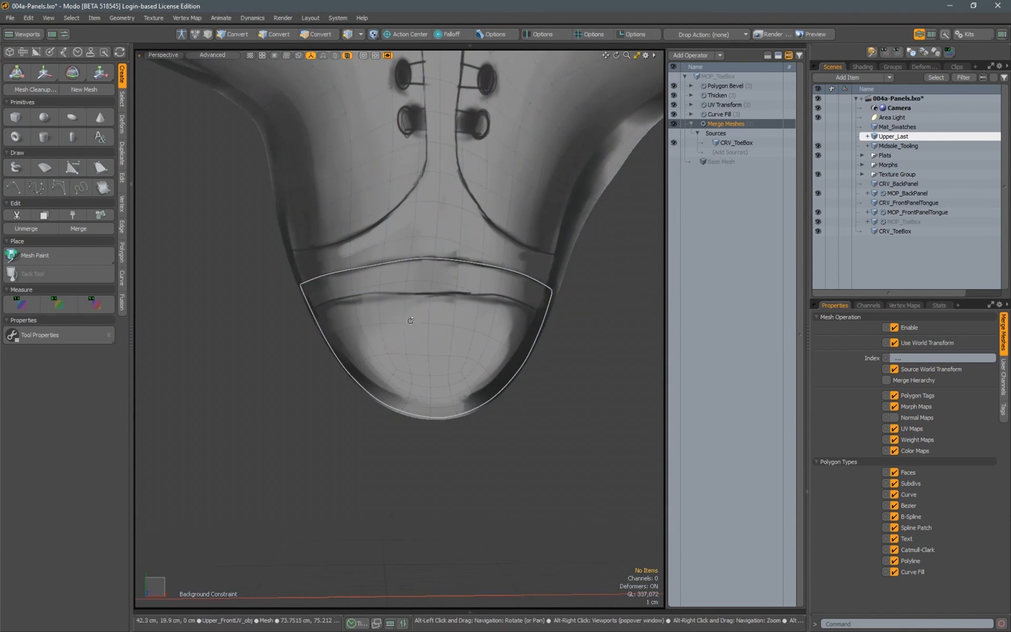
Select the closed curve polygon in CRV_ToeBox and activate the Curve tool on it to refresh the toe box mesh
scroll(406, 316, "down", 5)
left_click_drag(388, 308, 456, 313, "alt+shift")
left_click_drag(422, 319, 382, 363, "alt")
scroll(386, 363, "up", 5)
left_click_drag(507, 338, 339, 345, "alt")
scroll(503, 310, "down", 2)
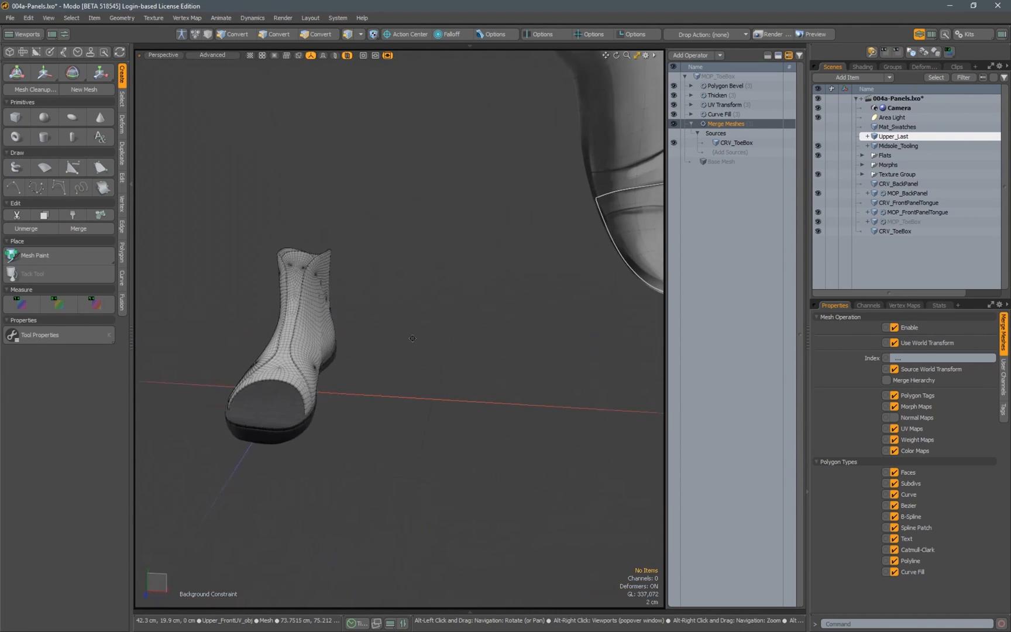
left_click_drag(398, 325, 435, 295, "alt")
left_click(866, 234)
key("shift+a")
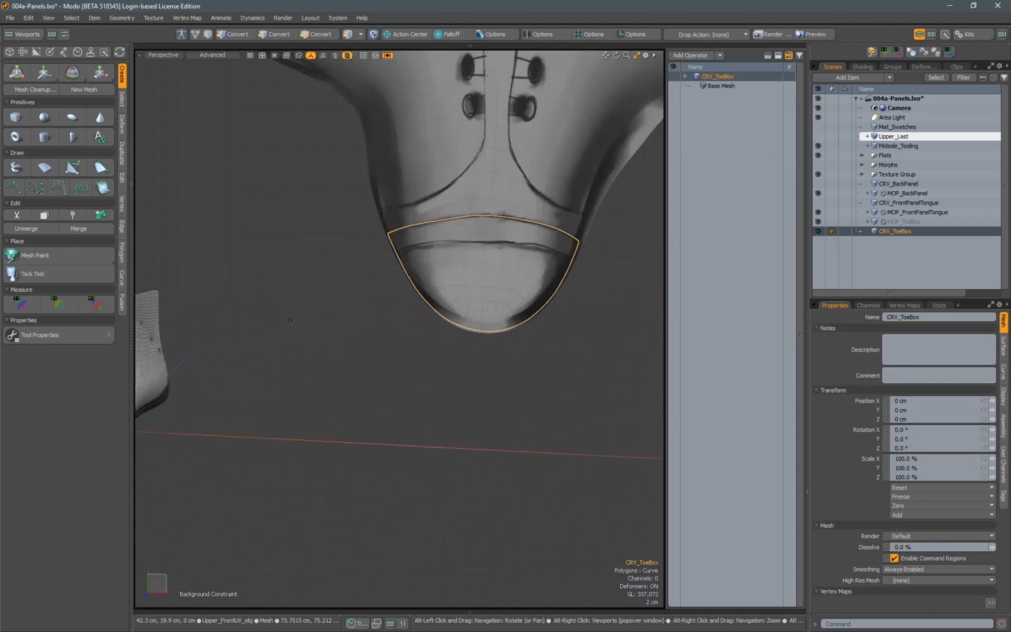
key("space")
key("space")
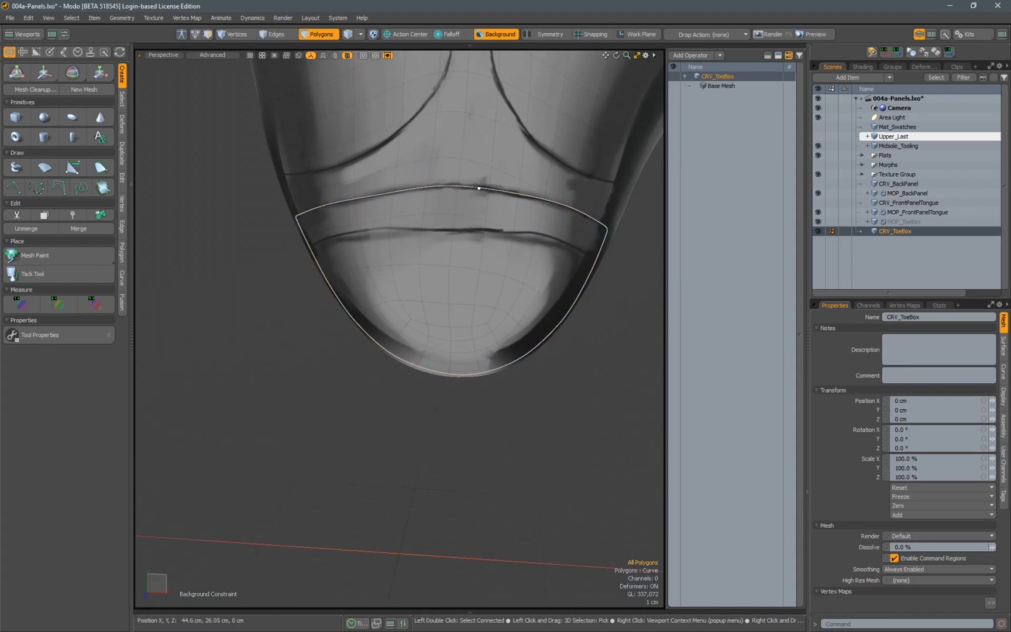
left_click(478, 187)
key("c")
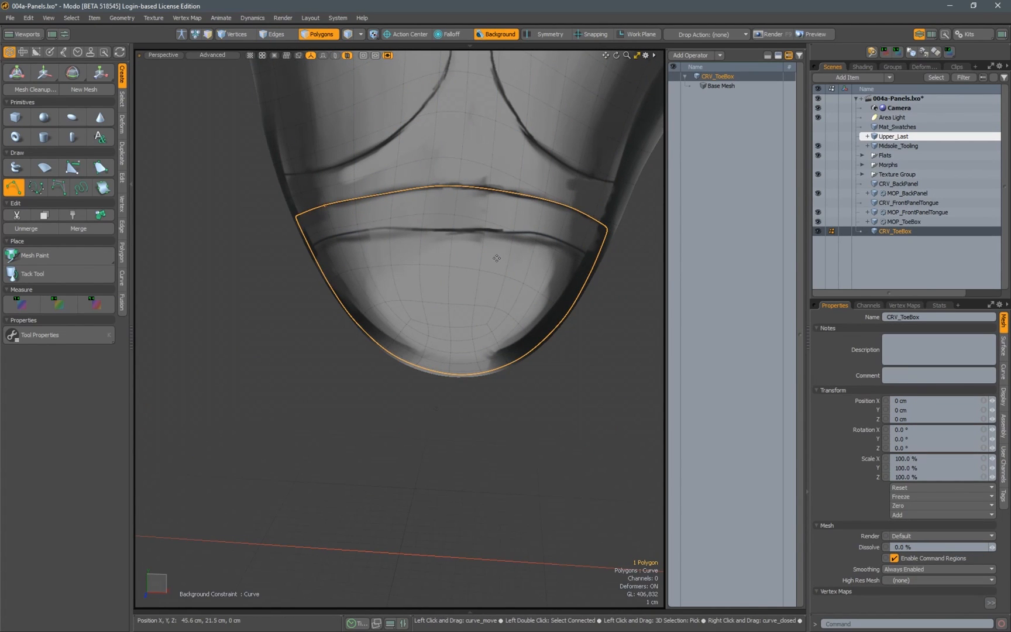
Examine the toe box panel on the boot and the Curve Fill settings of MOP_ToeBox
key("alt")
left_click_drag(509, 246, 457, 295, "alt")
left_click_drag(273, 333, 387, 330, "ctrl+alt")
left_click_drag(387, 330, 293, 325, "alt+shift")
left_click_drag(293, 324, 405, 318, "alt")
key("space")
left_click_drag(470, 329, 387, 320, "ctrl+alt")
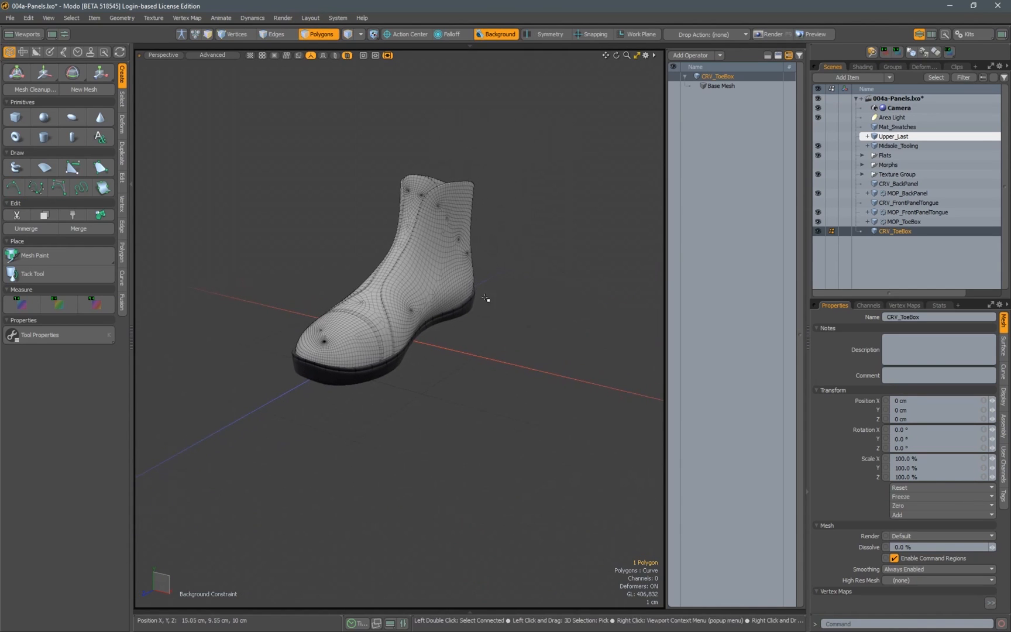
left_click(898, 223)
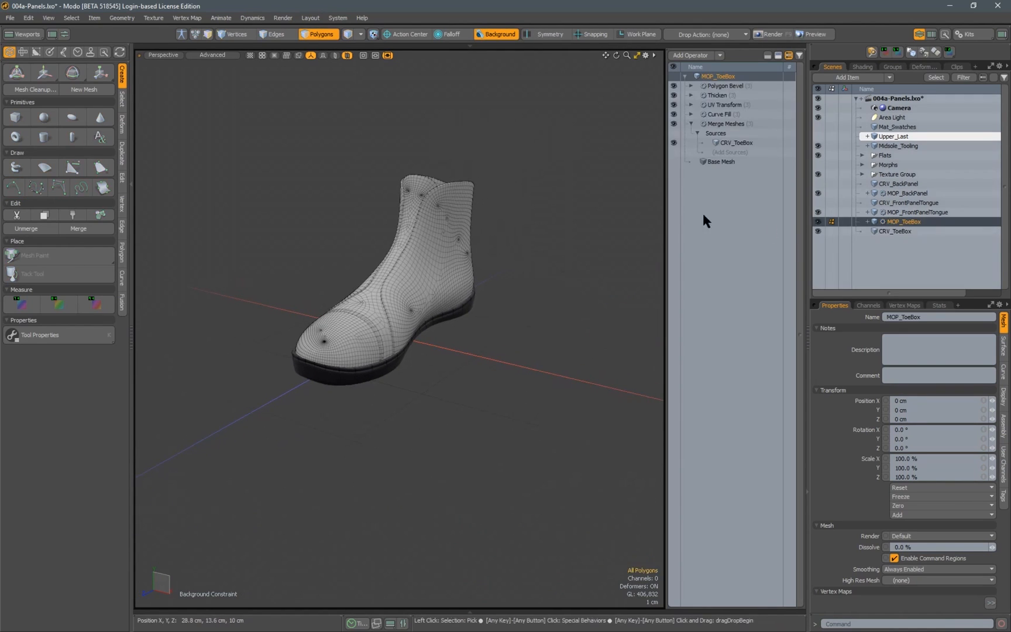
left_click(725, 115)
right_click_drag(399, 336, 556, 350, "alt")
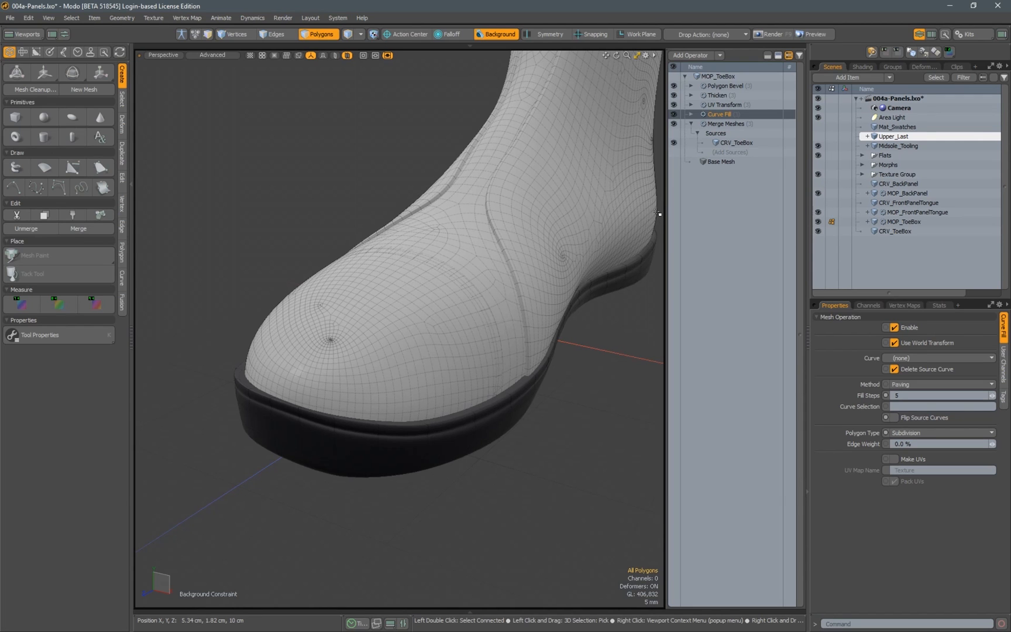
Set the Push of MOP_ToeBox's UV Transform to 0 and inspect the overlap with the front panel
left_click(724, 105)
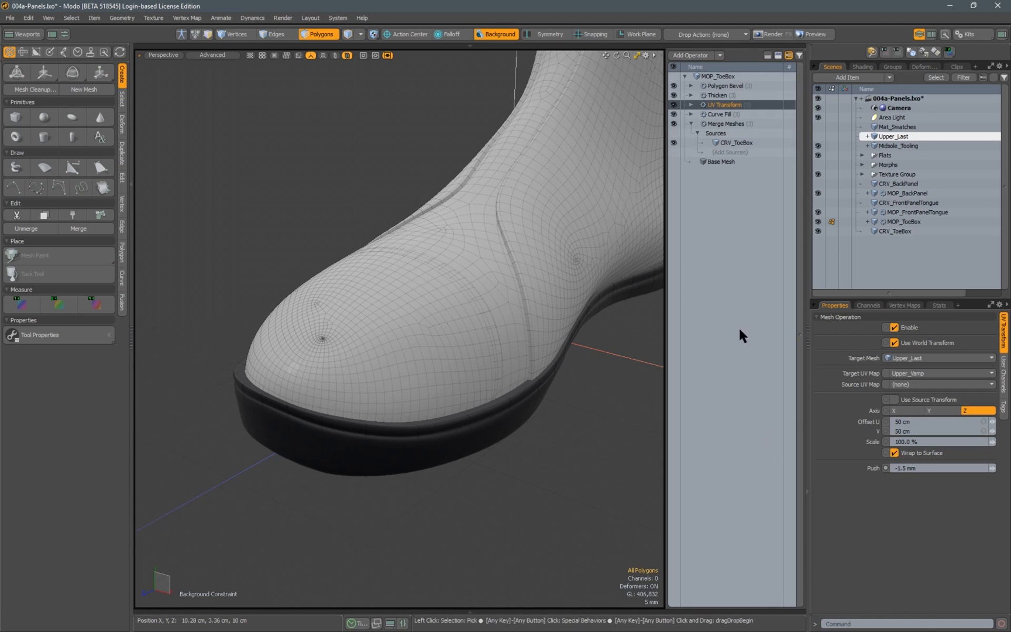
left_click_drag(921, 466, 831, 441)
type("0")
key("Return")
left_click_drag(497, 375, 537, 230, "alt")
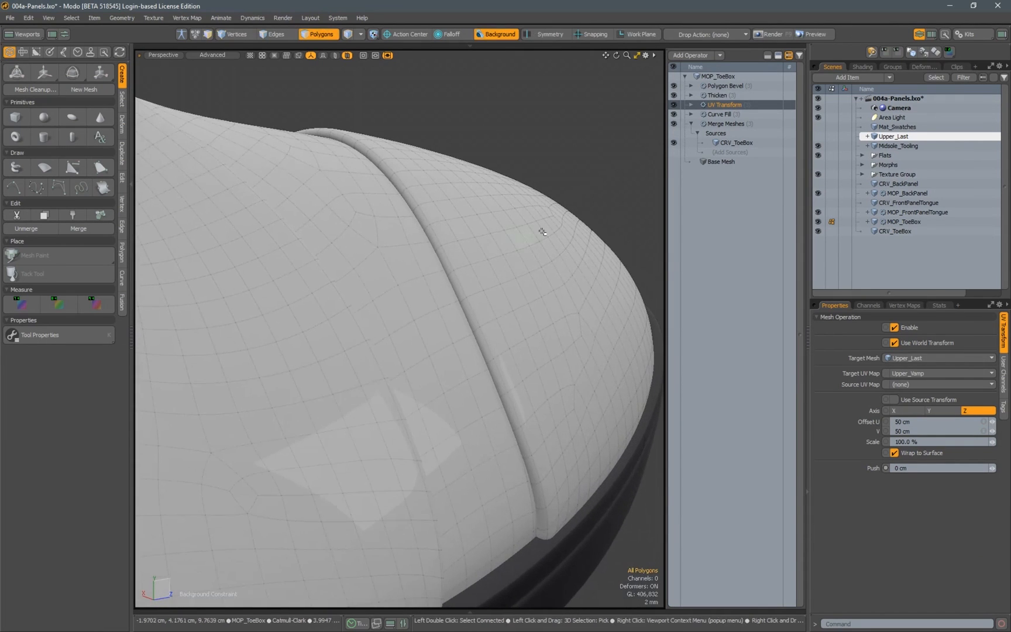
Set the source item of the Polygon Bevel's Select by Previous Operation in MOP_ToeBox to Thicken (3)
left_click(724, 86)
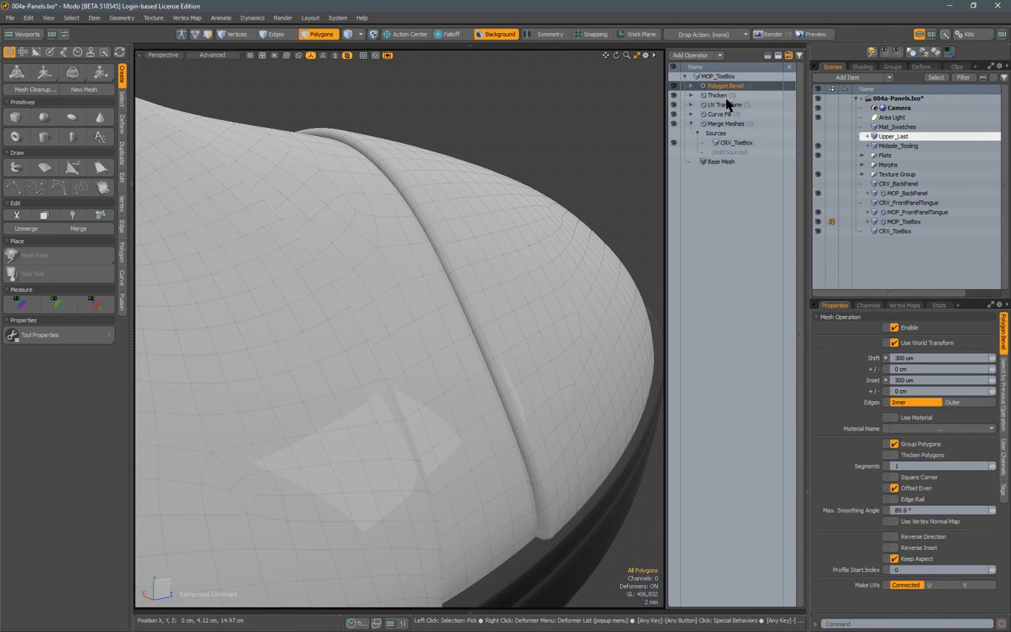
left_click(690, 86)
left_click(737, 124)
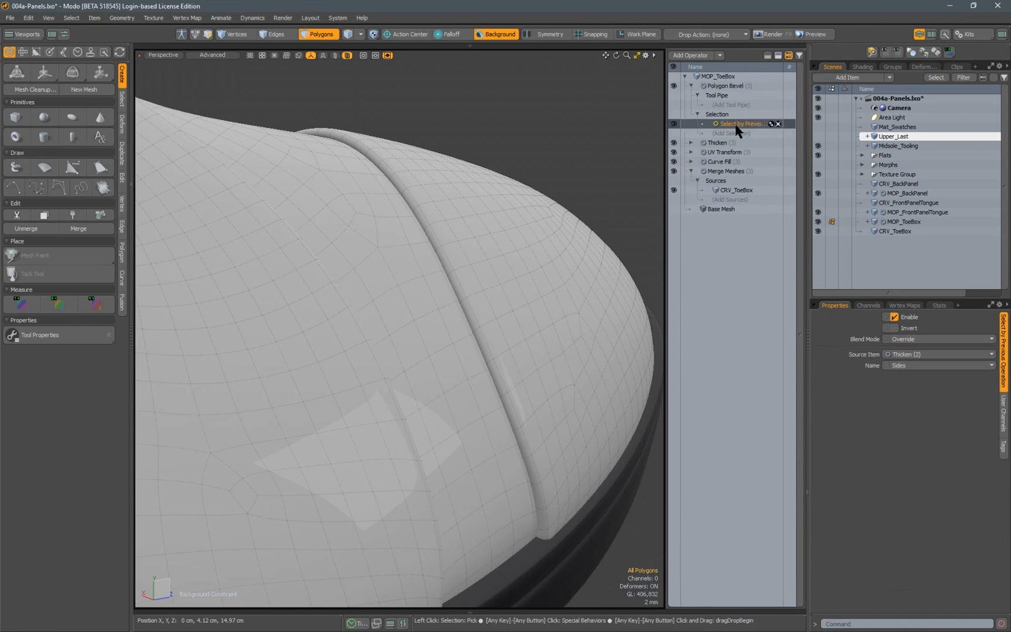
left_click_drag(602, 339, 542, 282, "alt")
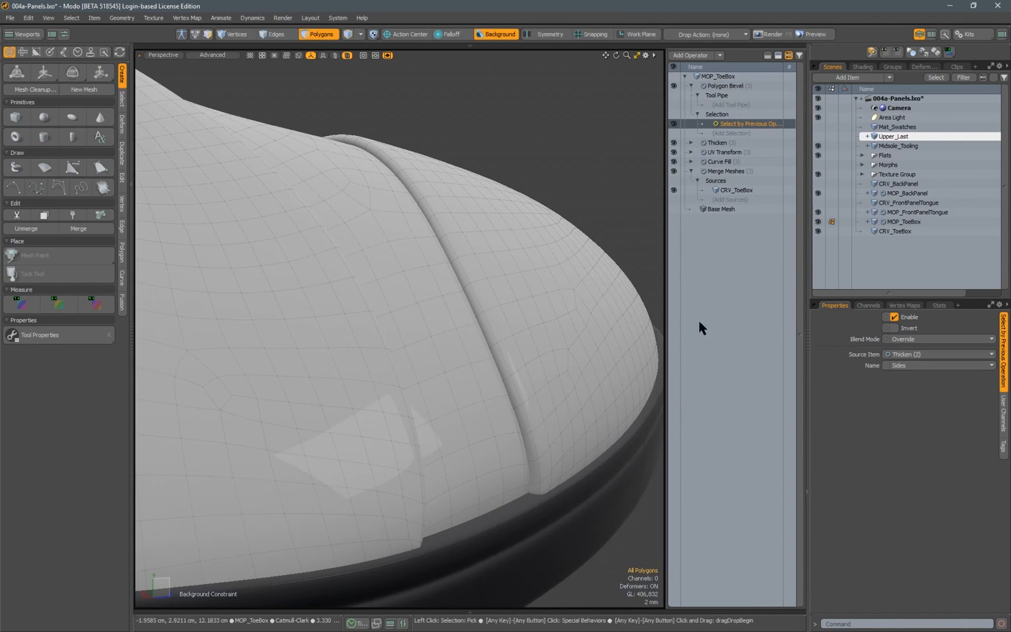
left_click(910, 355)
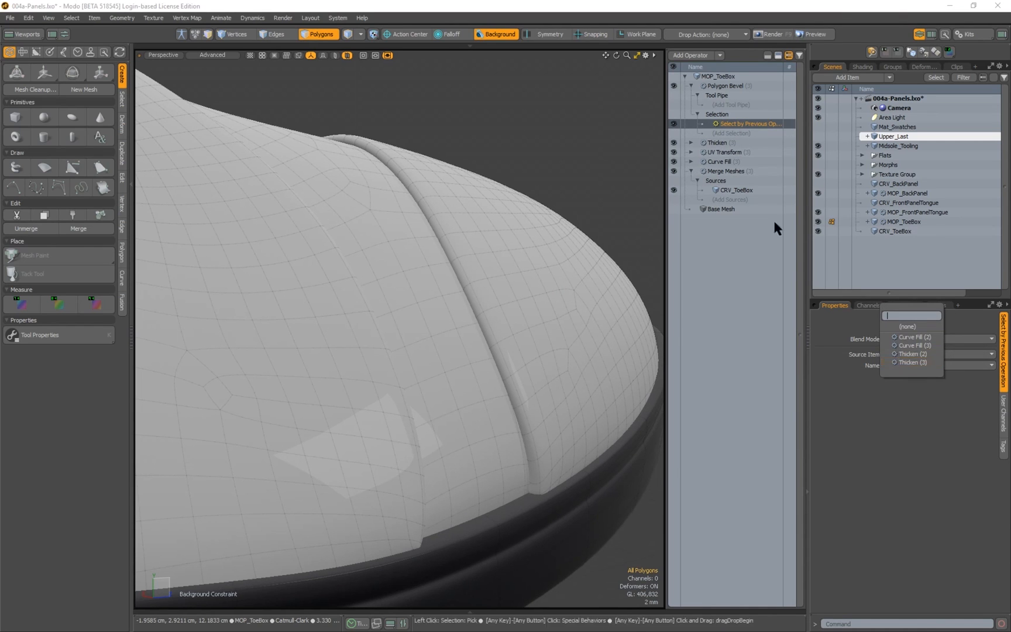
left_click(910, 363)
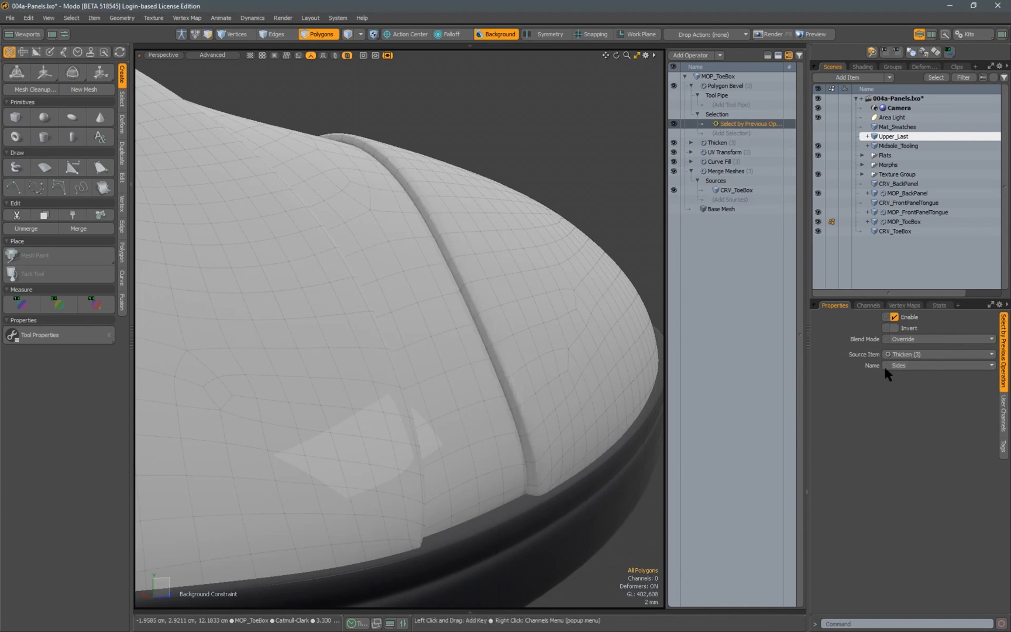
left_click_drag(482, 328, 324, 327, "alt")
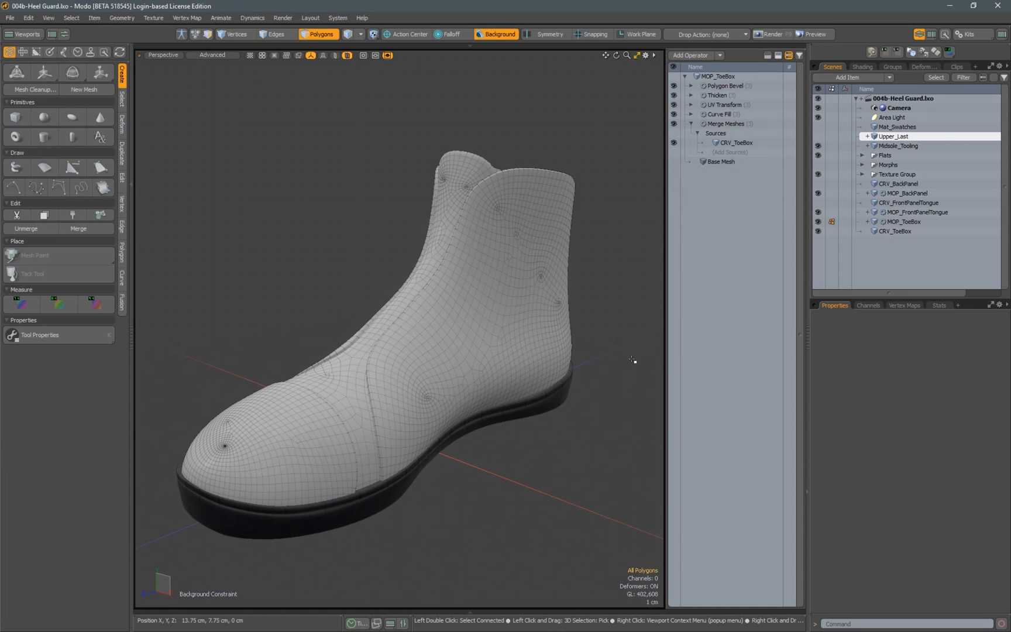
Create a new mesh item named CRV_HeelGuard
left_click_drag(590, 358, 473, 287, "alt")
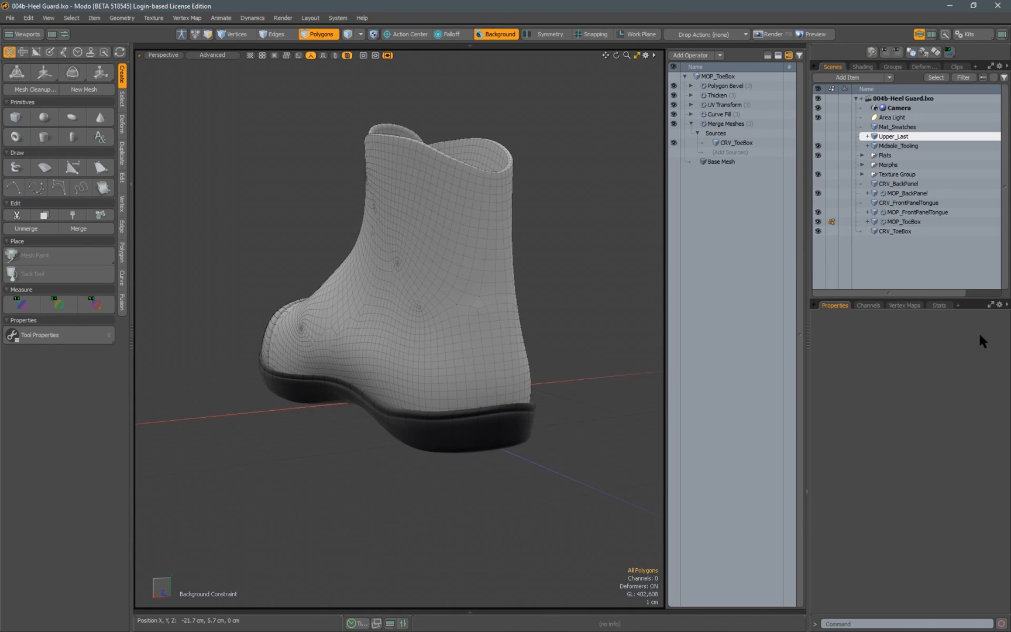
key("n")
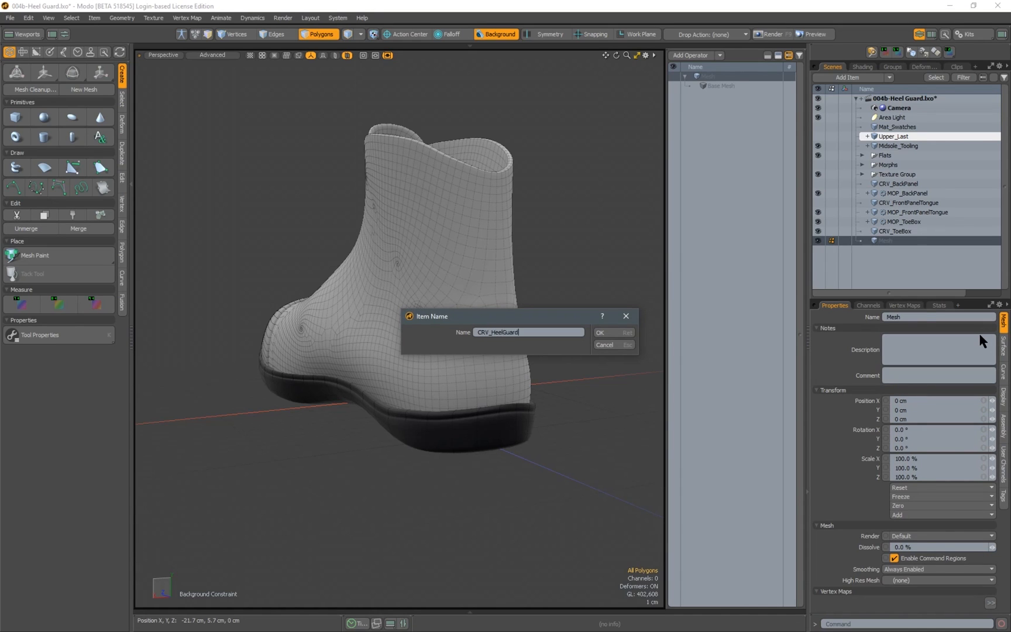
key("Return")
Duplicate MOP_ToeBox and rename the copy MOP_HeelGuard
left_click(894, 226)
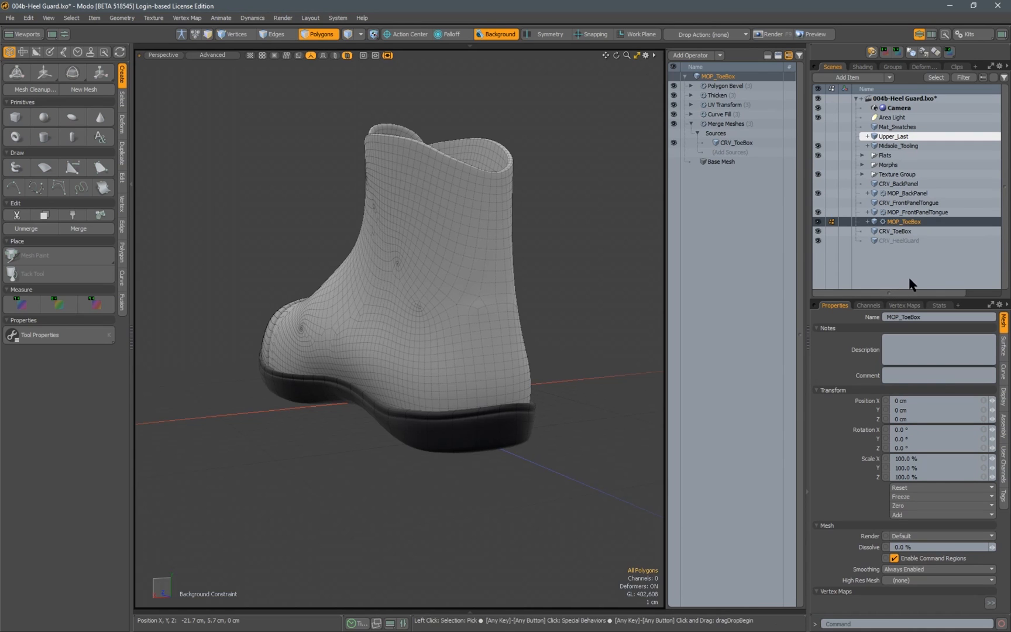
key("ctrl+d")
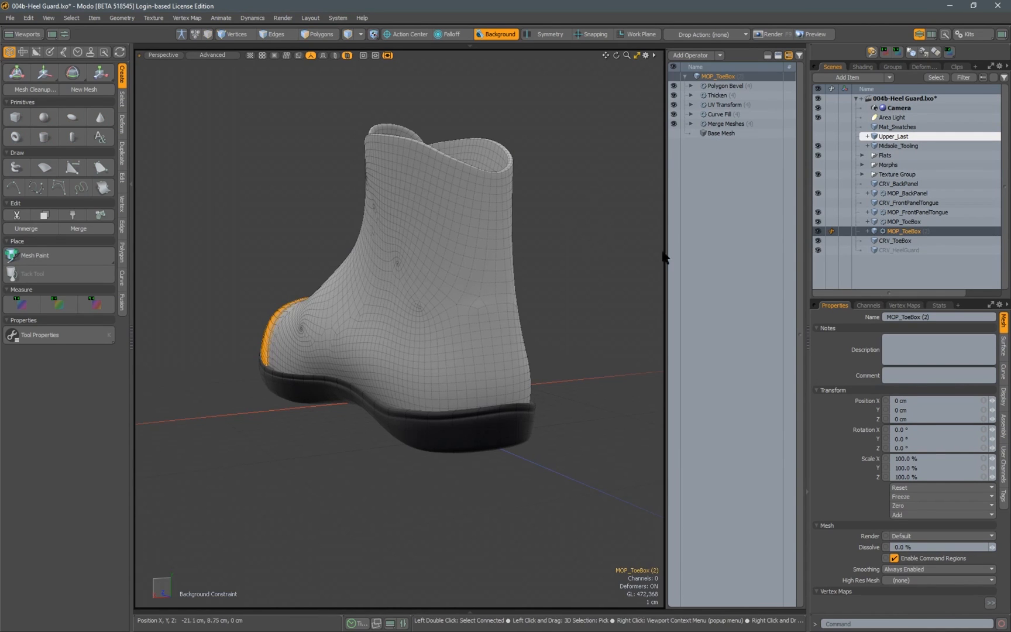
double_click(927, 236)
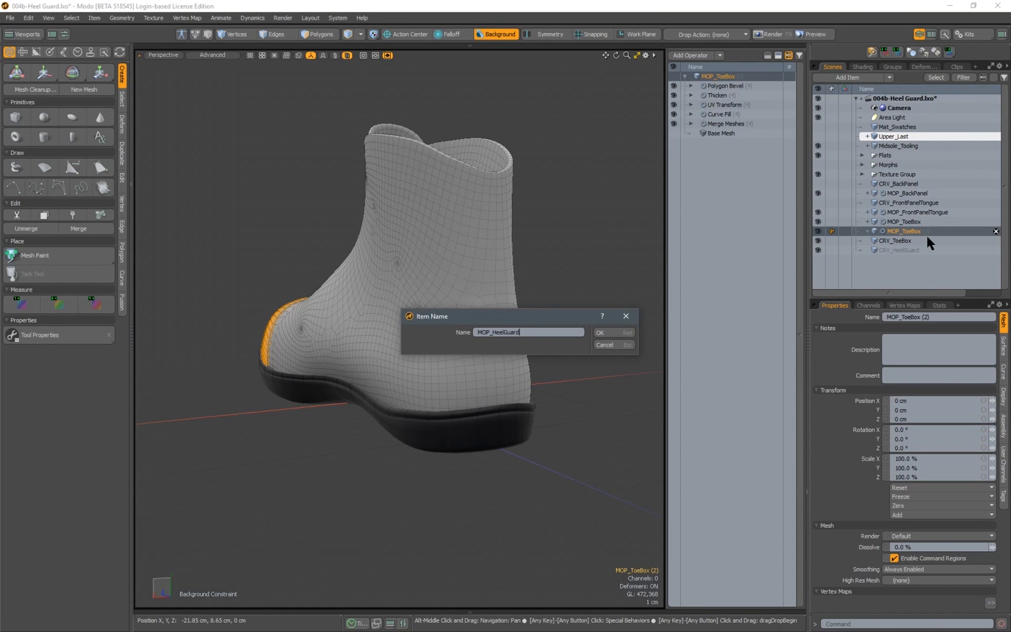
key("Return")
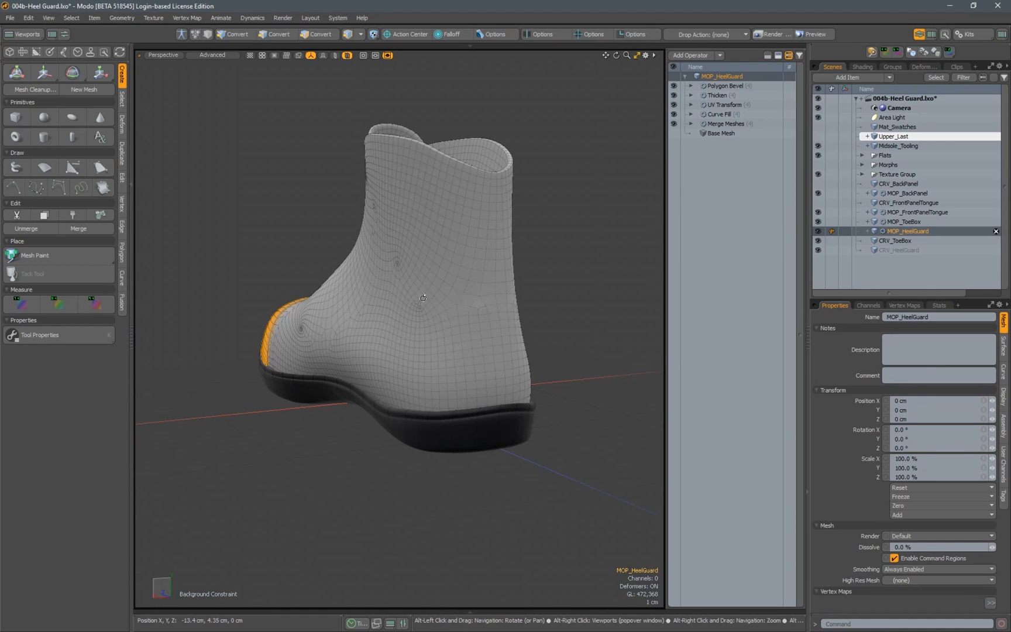
Remove the CRV_ToeBox source from the Merge Meshes operation of MOP_HeelGuard
left_click_drag(423, 297, 532, 294, "alt")
right_click_drag(532, 293, 386, 333, "alt")
left_click_drag(386, 333, 445, 316, "alt")
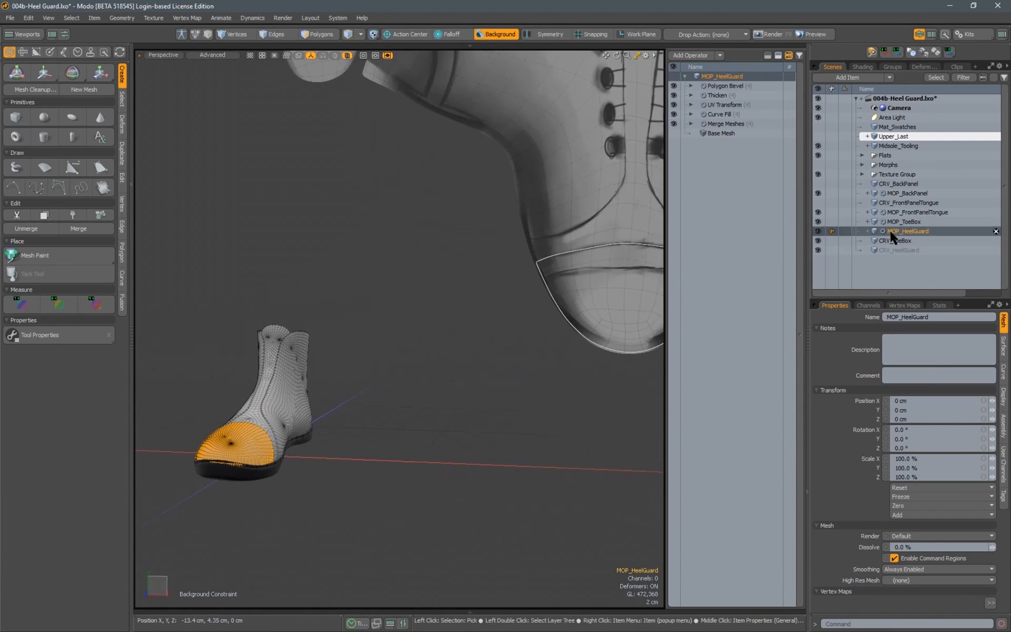
left_click(691, 124)
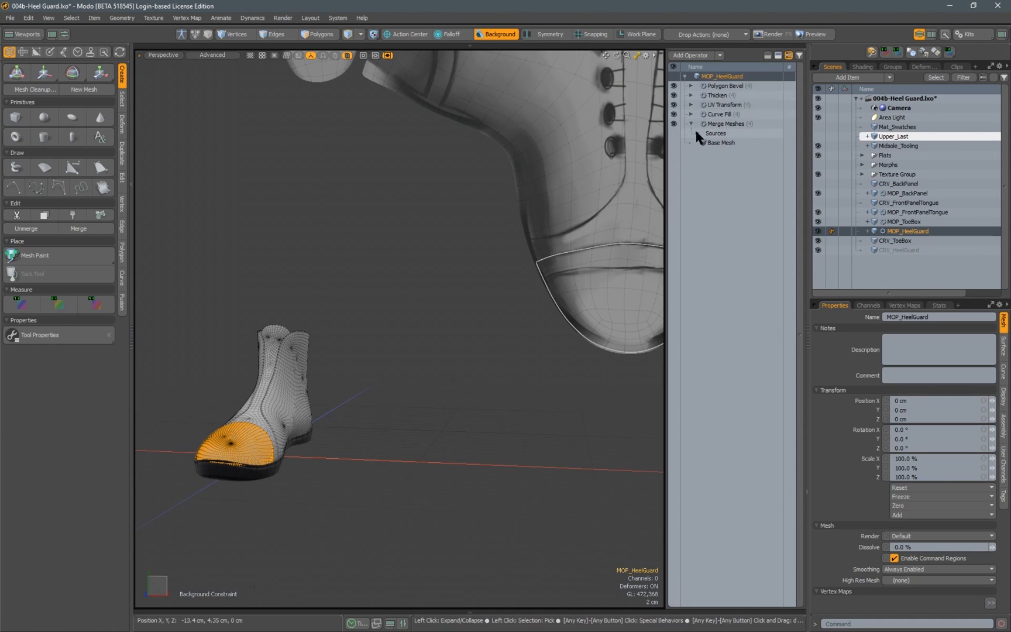
left_click(778, 142)
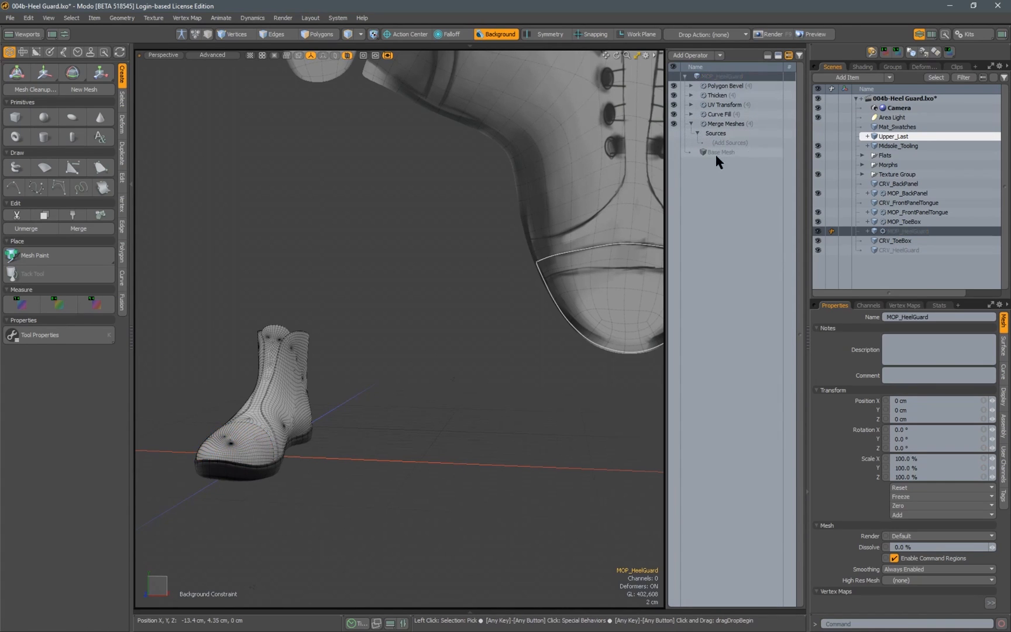
Hide Upper_FrontUV_obj and show Upper_BackUV_obj in the Flats group, framing the heel area of the flat pattern
left_click_drag(524, 345, 478, 295, "alt")
scroll(479, 295, "down", 6)
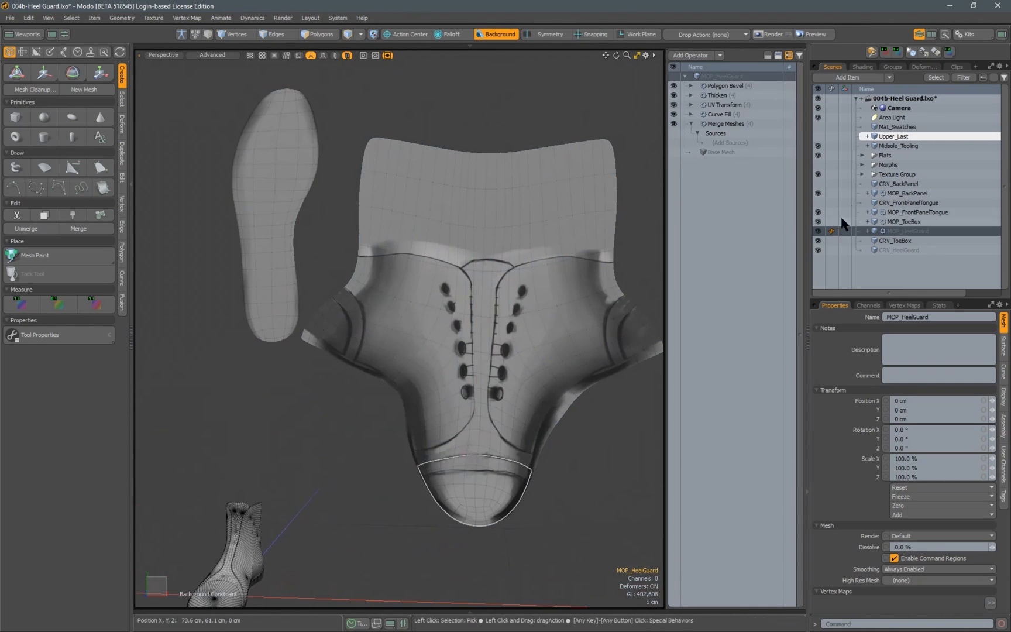
left_click(861, 155)
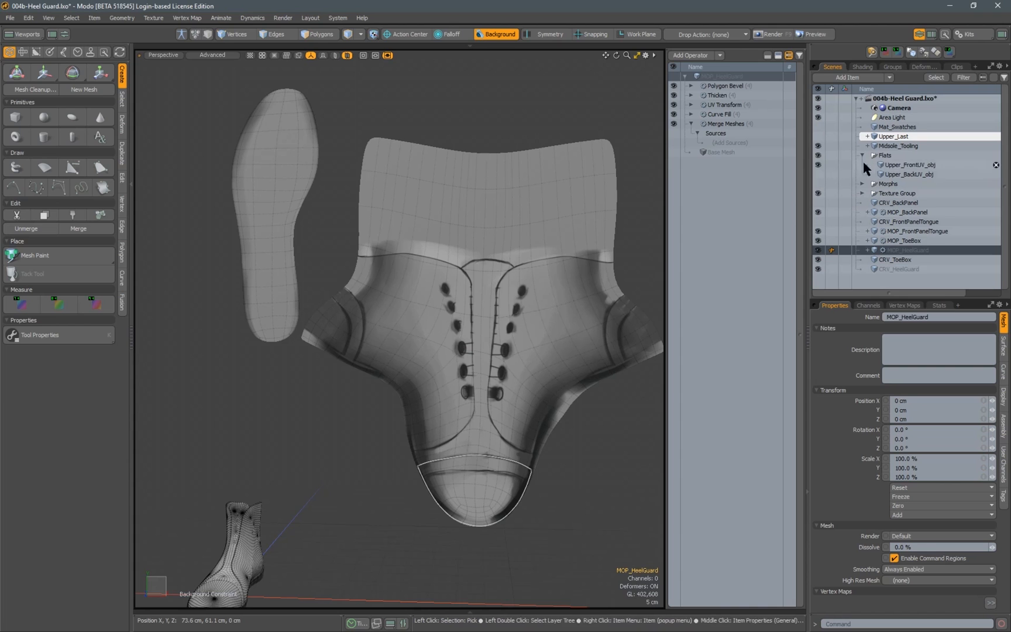
left_click(818, 165)
left_click(818, 174)
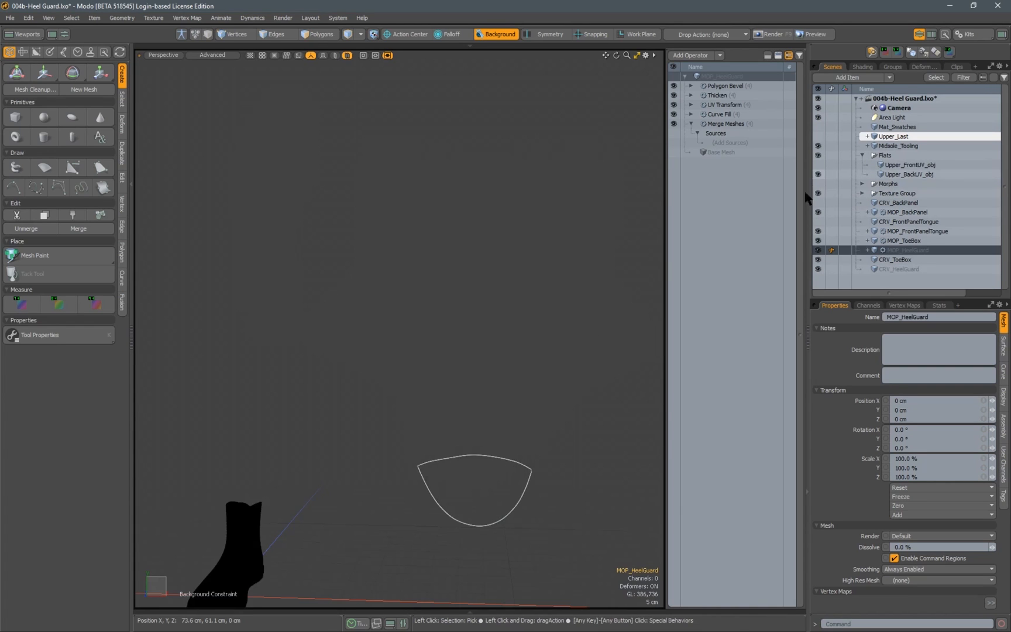
middle_click_drag(529, 332, 506, 296, "alt")
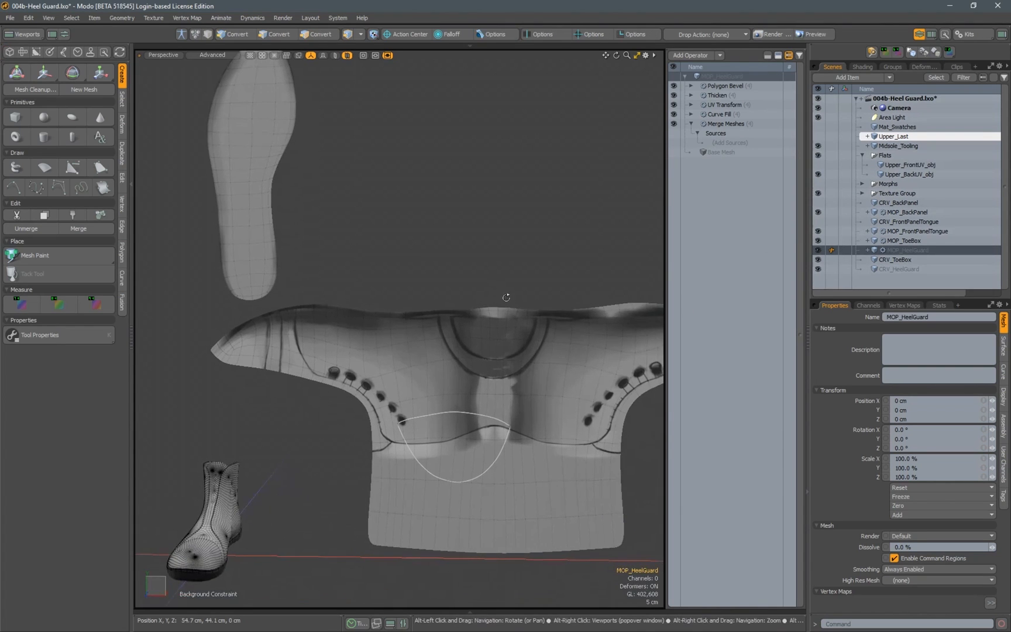
middle_click_drag(490, 376, 472, 344, "alt")
right_click_drag(455, 333, 598, 345, "alt")
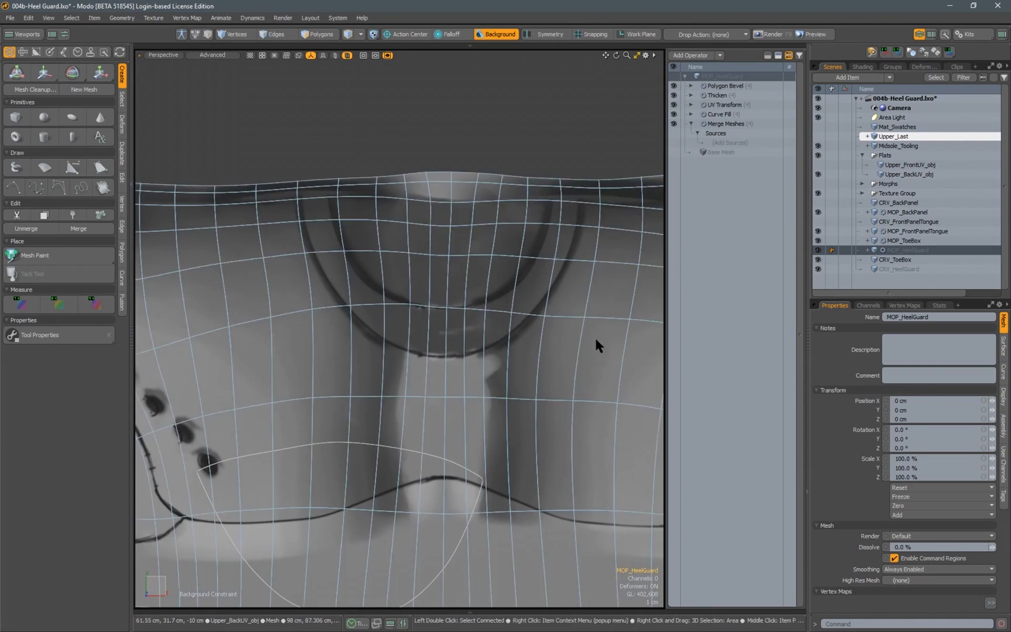
Group CRV_ToeBox, CRV_FrontPanelTongue and CRV_BackPanel under a group locator named CRV_GLoc
left_click(895, 259)
left_click(895, 222, "ctrl")
left_click(895, 203, "ctrl")
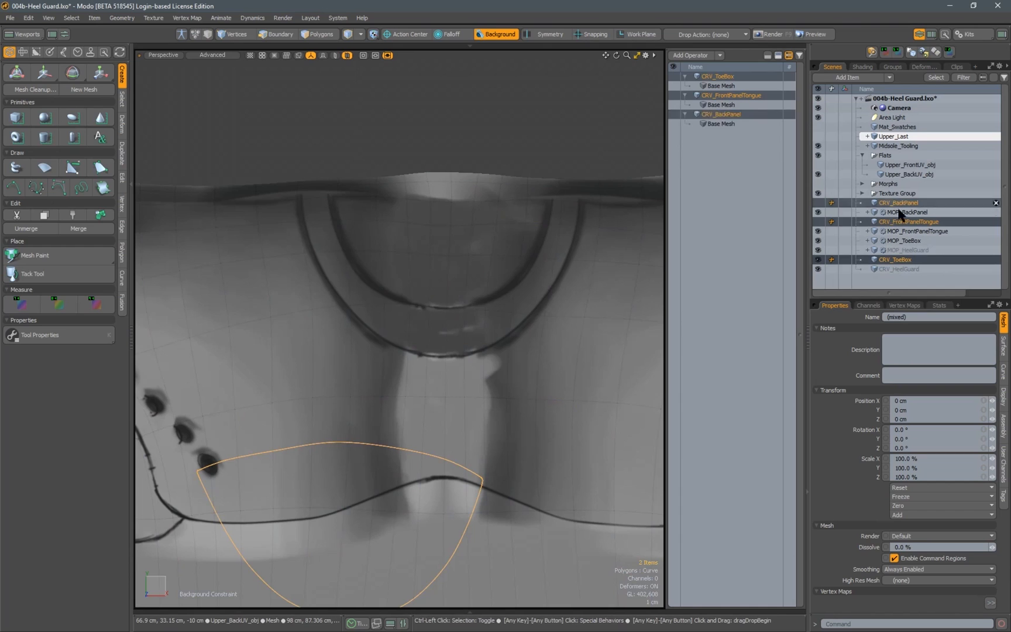
key("ctrl+g")
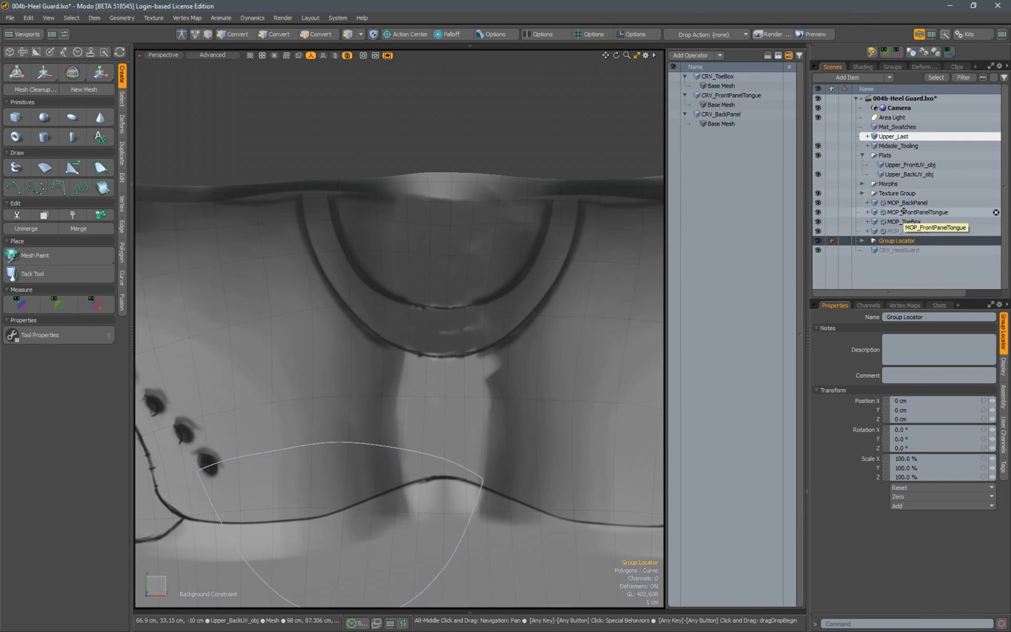
key("alt+r")
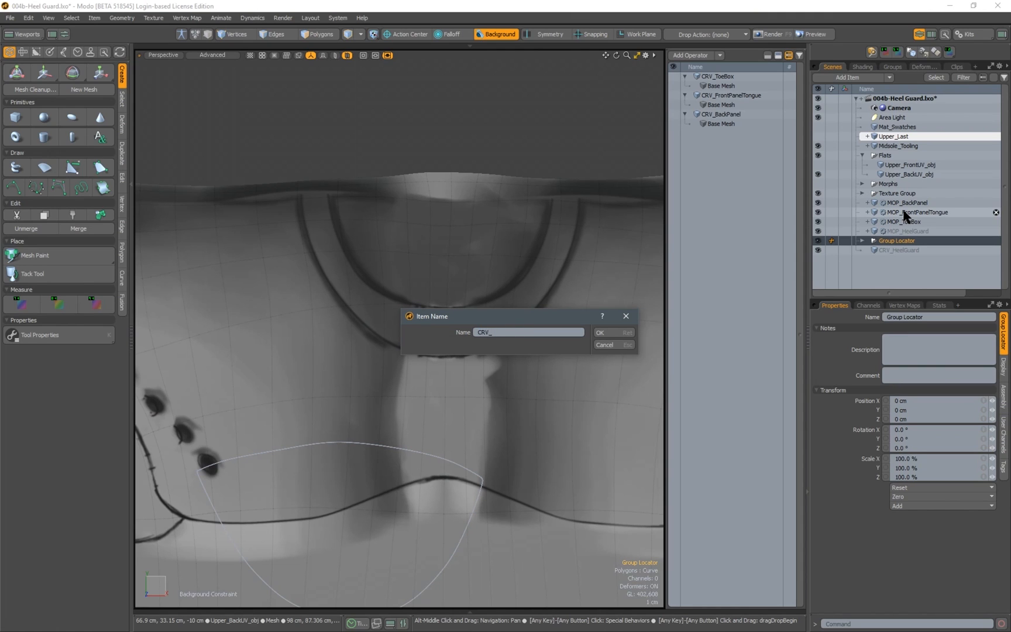
type("CRV_GLoc")
key("Return")
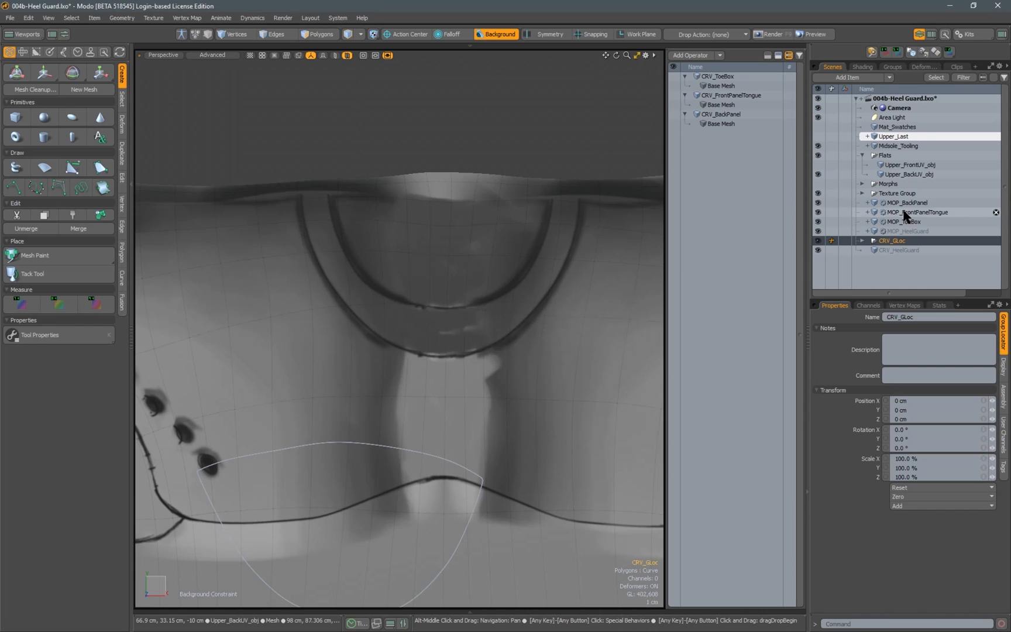
Group MOP_BackPanel, MOP_FrontPanelTongue and MOP_ToeBox under a group locator named MOP_GLoc
left_click(905, 202)
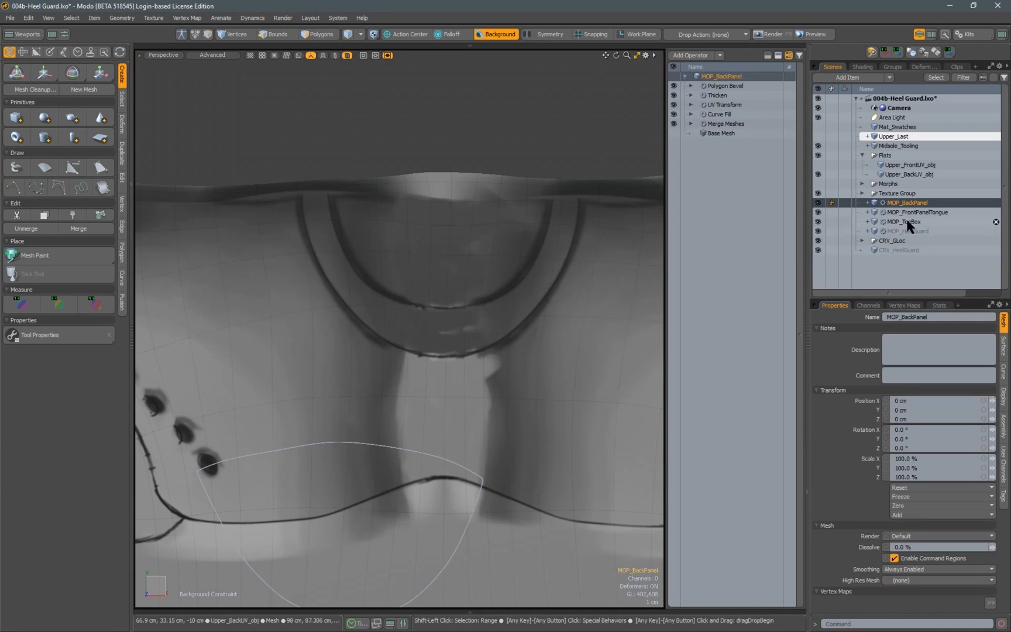
left_click(910, 222, "shift")
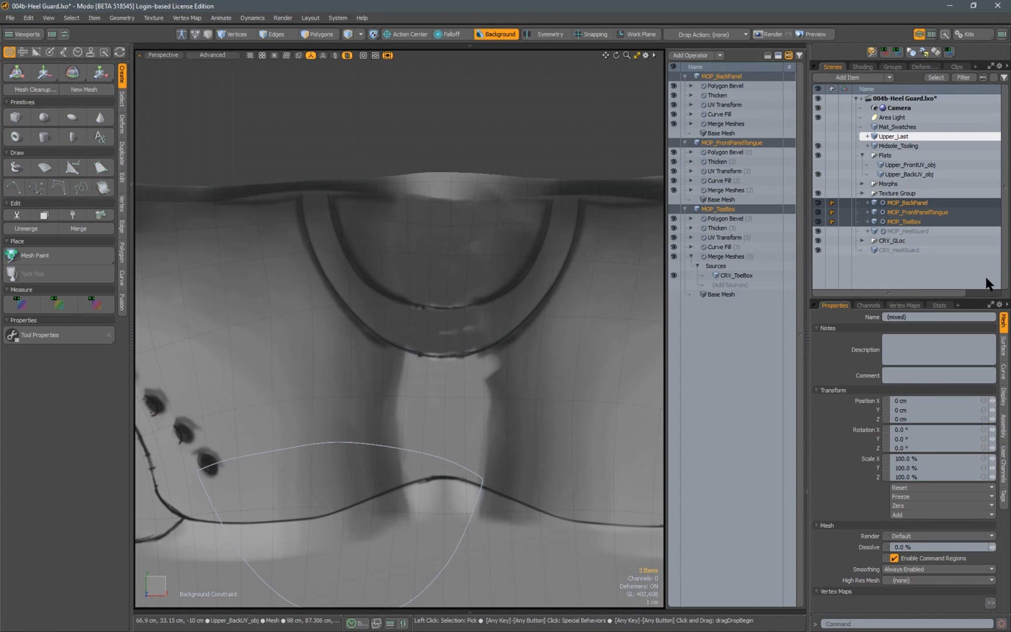
key("ctrl+g")
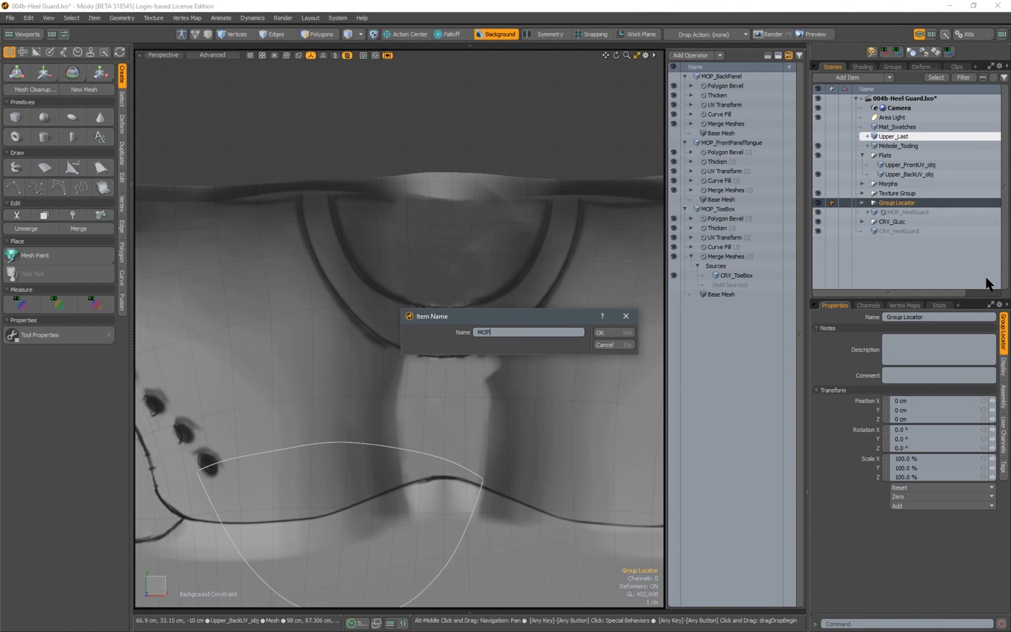
type("MOP_GLoc")
key("Return")
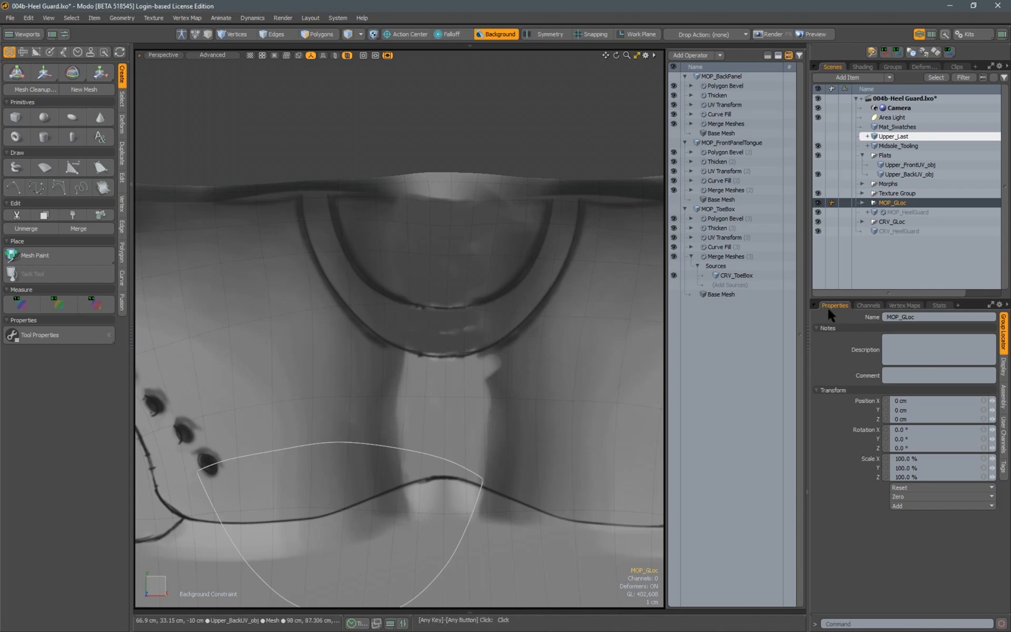
Start a curve in CRV_HeelGuard with three points along the flat pattern's upper edge, from the heel centre outward
left_click(894, 232)
left_click_drag(386, 278, 415, 263, "alt+shift")
left_click_drag(471, 212, 433, 251, "alt+shift")
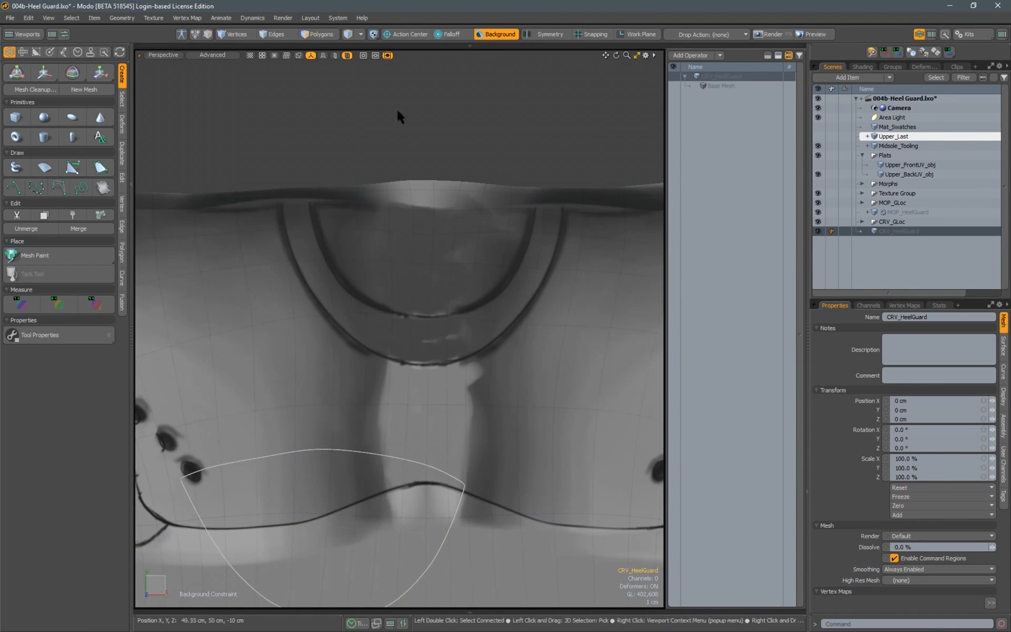
left_click(13, 187)
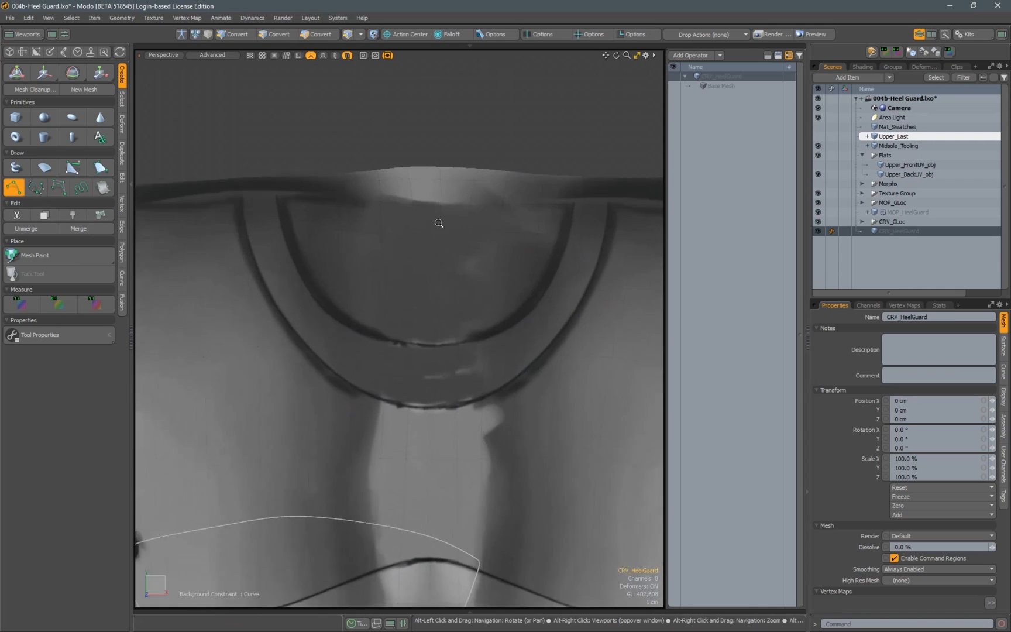
scroll(416, 225, "up", 5)
left_click_drag(419, 223, 412, 228, "alt+shift")
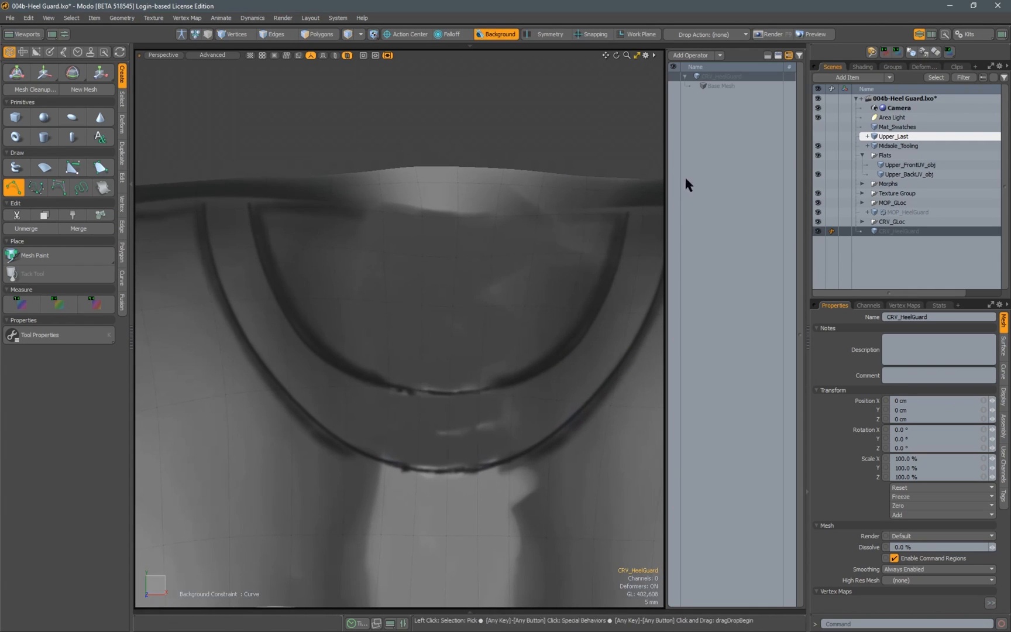
left_click_drag(418, 282, 394, 275, "alt")
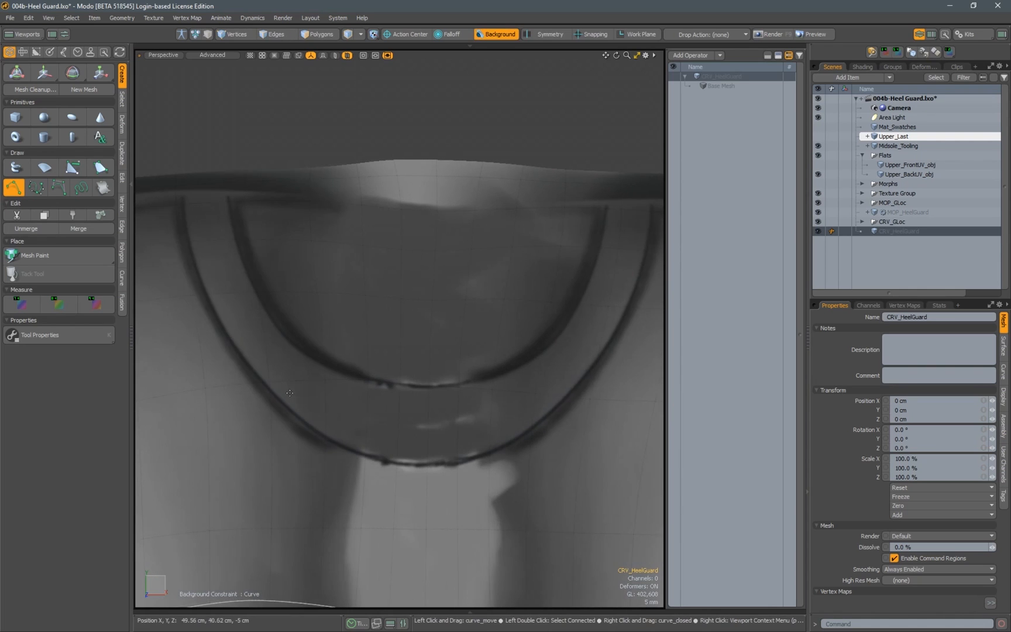
left_click_drag(386, 220, 419, 222, "ctrl+alt")
left_click(436, 151)
left_click_drag(380, 181, 451, 208, "alt+shift")
left_click(393, 182)
left_click_drag(341, 199, 409, 215, "alt+shift")
left_click(314, 206)
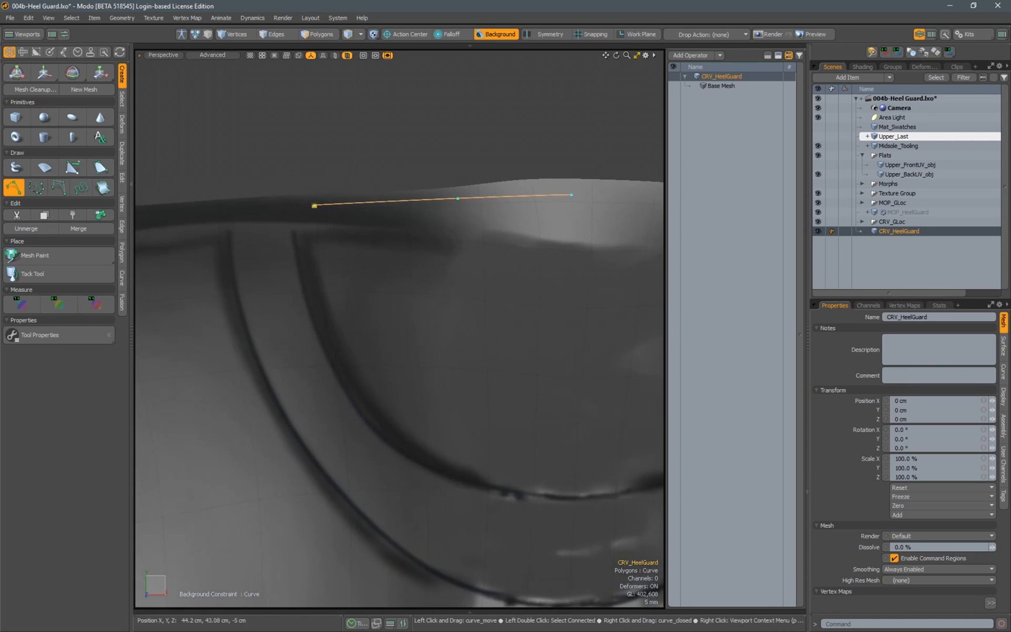
left_click_drag(317, 211, 449, 274, "alt+shift")
left_click_drag(449, 273, 486, 274, "ctrl+alt")
Continue the CRV_HeelGuard curve around the outer heel guard line of the sketch, placing points along the arc
left_click(338, 221)
left_click_drag(334, 376, 319, 324, "ctrl+alt")
left_click_drag(360, 356, 315, 280, "alt+shift")
left_click_drag(410, 468, 295, 335, "alt+shift")
left_click(348, 402)
left_click_drag(438, 456, 303, 330, "alt+shift")
left_click_drag(359, 363, 324, 351)
left_click(452, 374)
left_click(478, 360)
left_click_drag(568, 330, 354, 472, "alt+shift")
left_click(464, 377)
left_click_drag(464, 378, 391, 484, "alt+shift")
left_click(476, 346)
left_click_drag(476, 345, 415, 469, "alt+shift")
Complete the heel guard outline along the upper edge of the flat pattern and set the curve to Closed
left_click_drag(442, 345, 440, 337)
left_click_drag(439, 337, 485, 346, "ctrl+alt")
left_click_drag(450, 300, 564, 310)
left_click(65, 333)
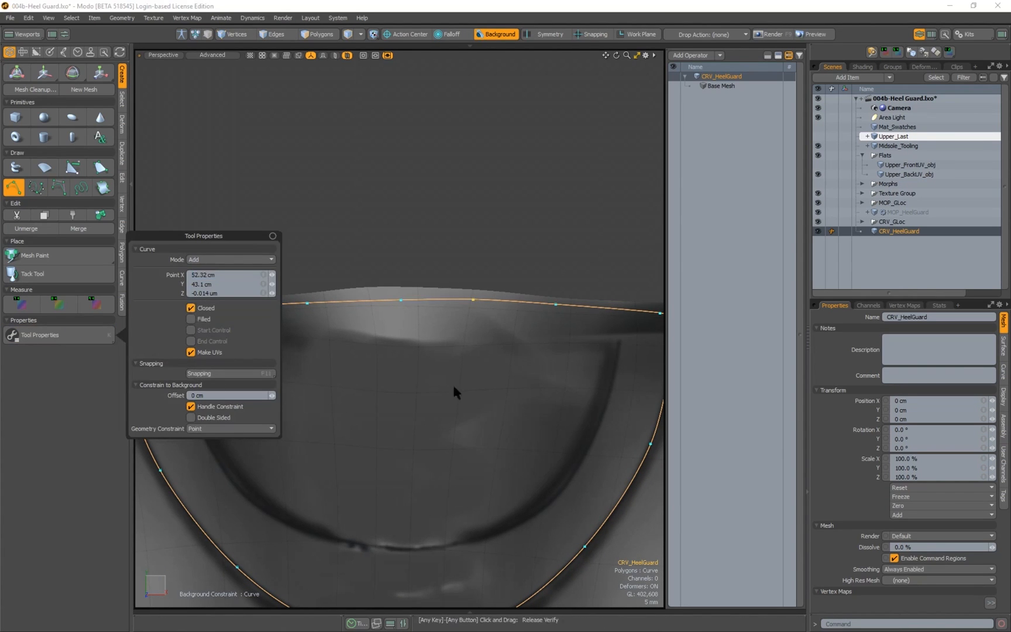
key("space")
scroll(410, 328, "down", 3)
left_click_drag(432, 336, 408, 312, "alt+shift")
Add CRV_HeelGuard as the source of the Merge Meshes operation in MOP_HeelGuard
left_click(901, 212)
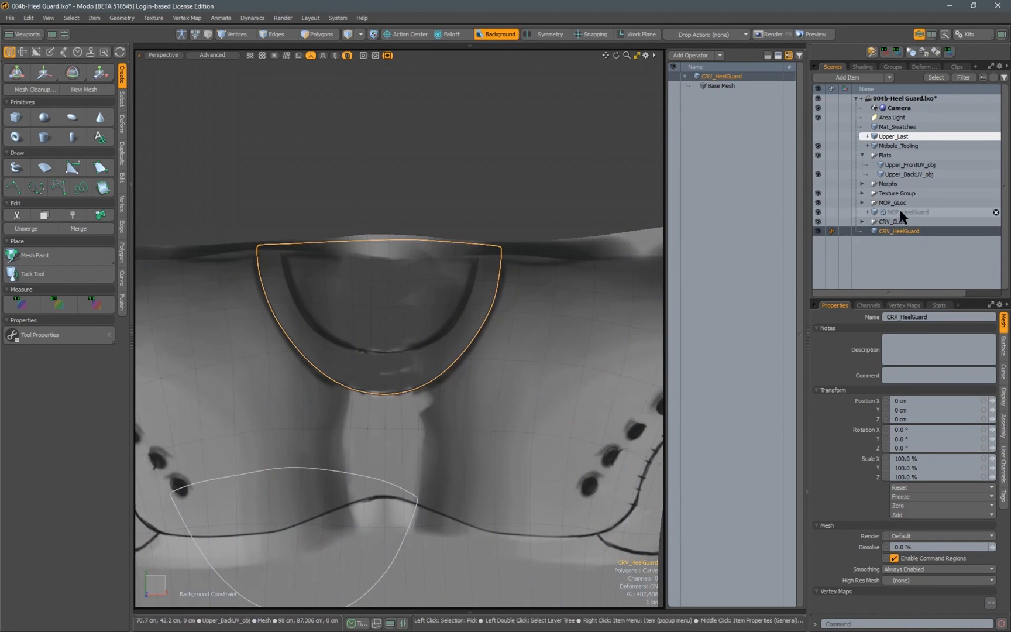
left_click(732, 144)
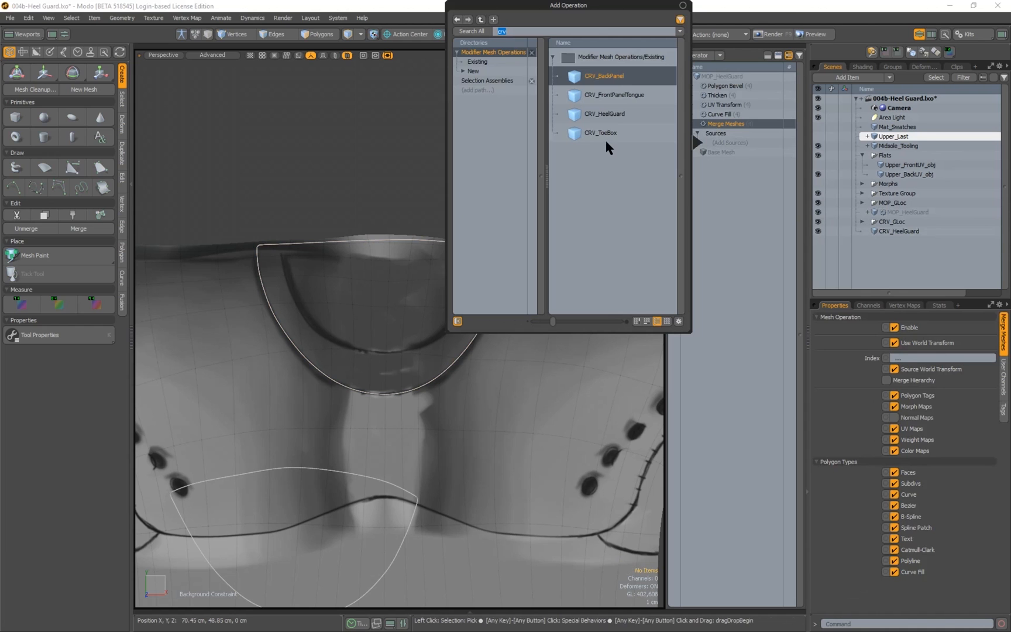
double_click(613, 114)
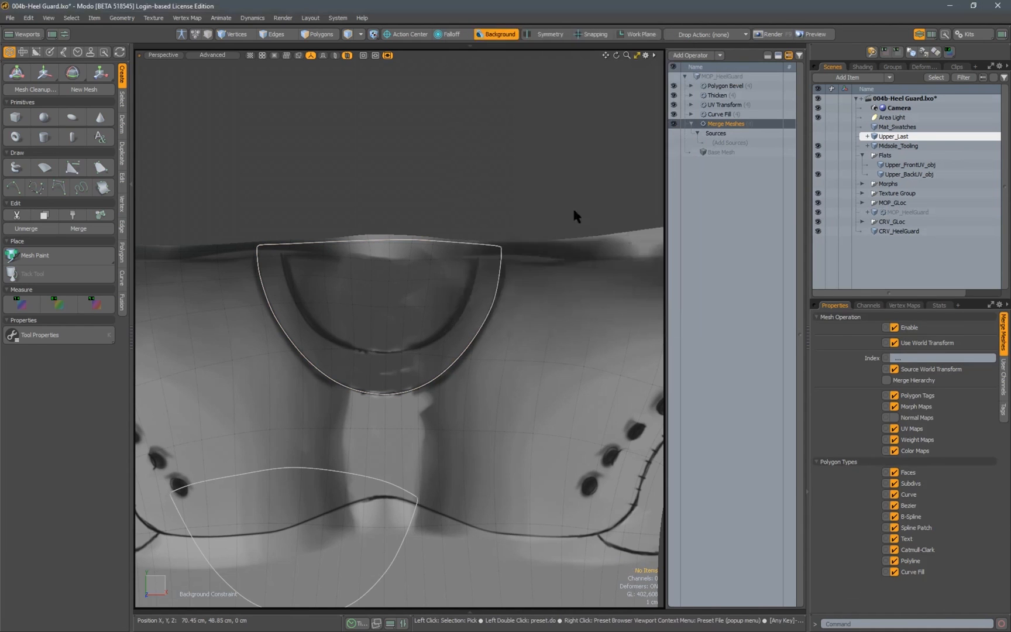
Set the Target UV Map of the heel guard's UV Transform operation to Upper_Back
left_click_drag(394, 331, 418, 339, "alt+shift")
scroll(381, 381, "up", 5)
left_click(724, 104)
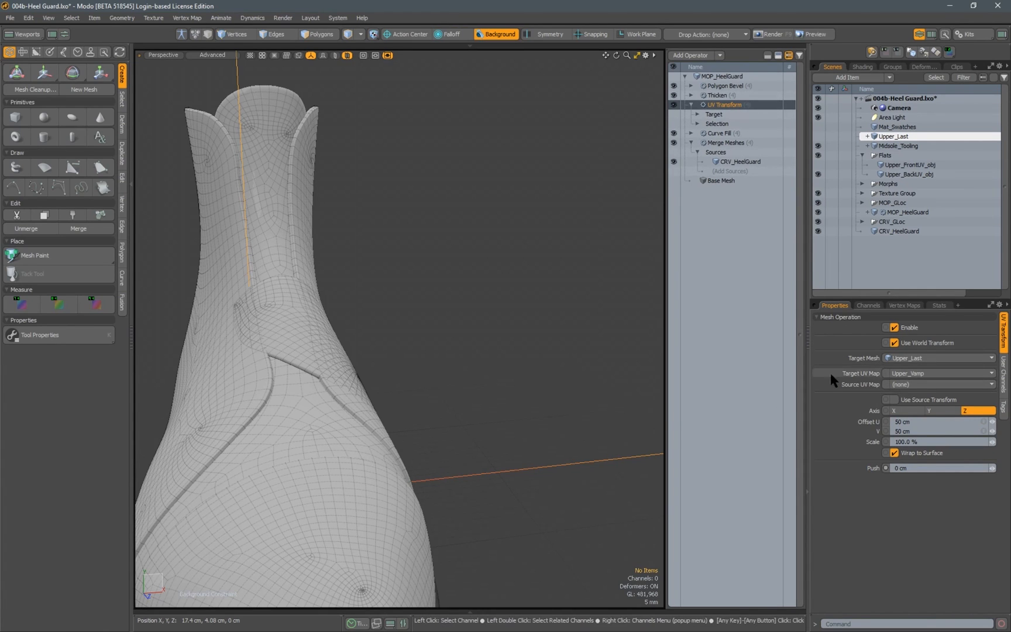
left_click(900, 375)
left_click(923, 374)
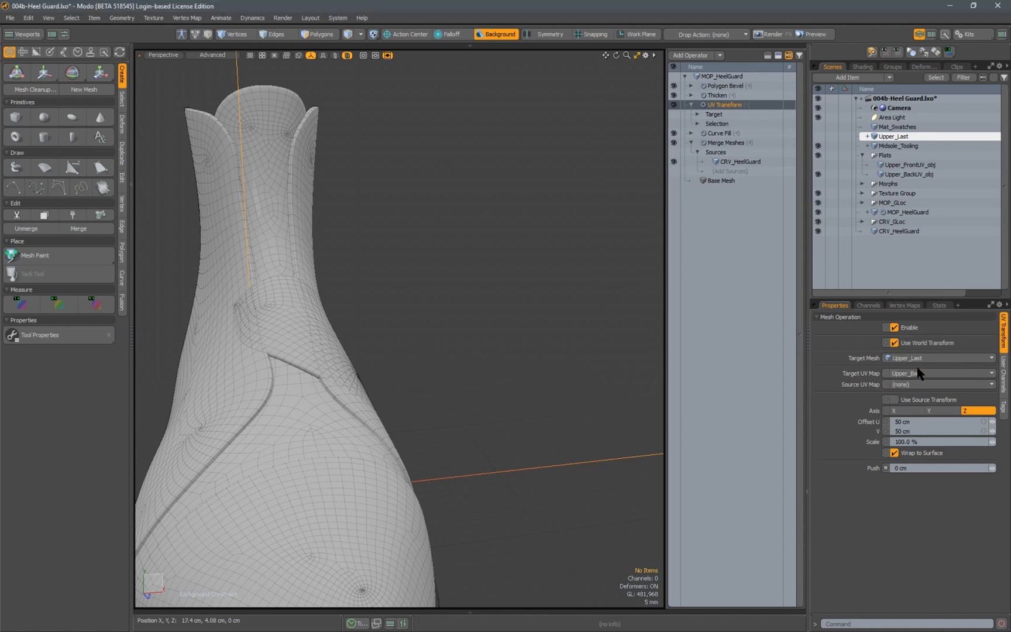
left_click_drag(455, 358, 385, 316, "alt")
right_click_drag(385, 317, 547, 316, "alt")
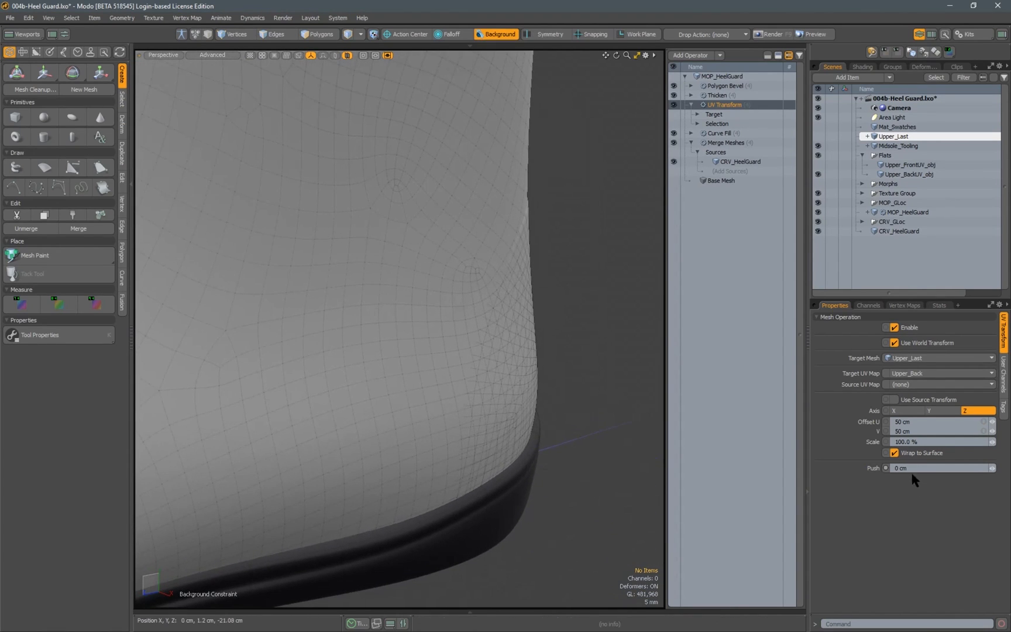
Increase the UV Transform's Push so the heel guard sits on top of the back panel
left_click(884, 467)
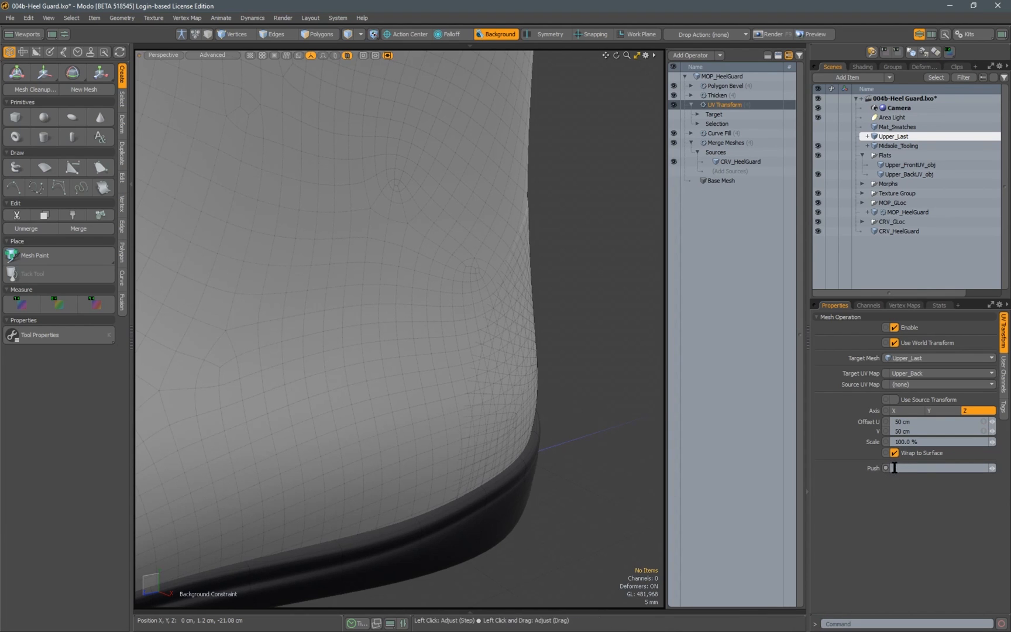
key("Return")
left_click_drag(567, 306, 588, 224, "alt")
Choose the polygon set name for the Select by Previous Operation selection in the heel guard's Polygon Bevel
left_click(725, 85)
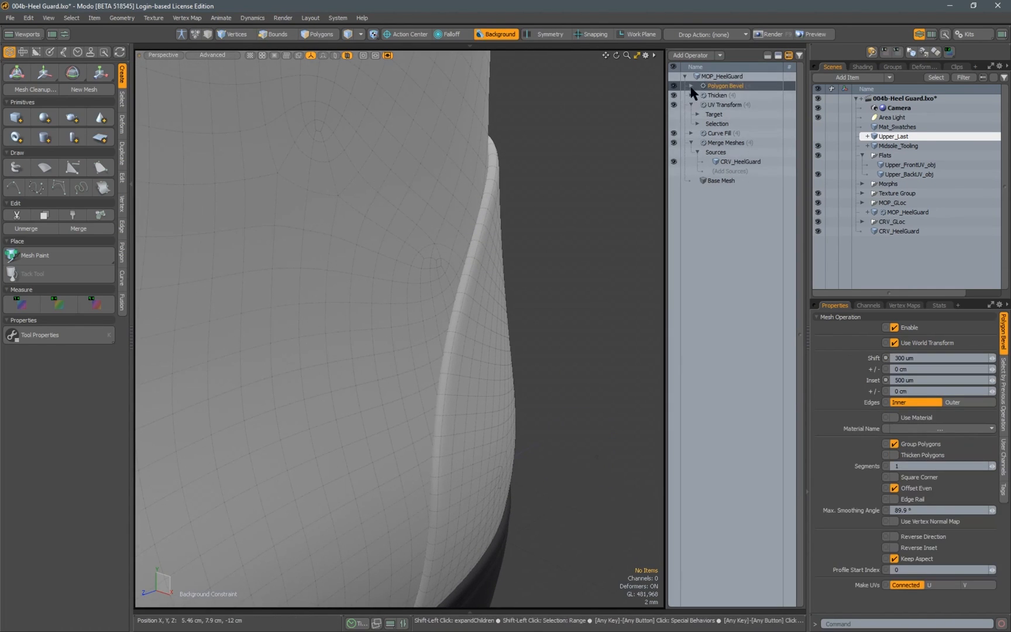
left_click_drag(489, 232, 489, 174, "alt")
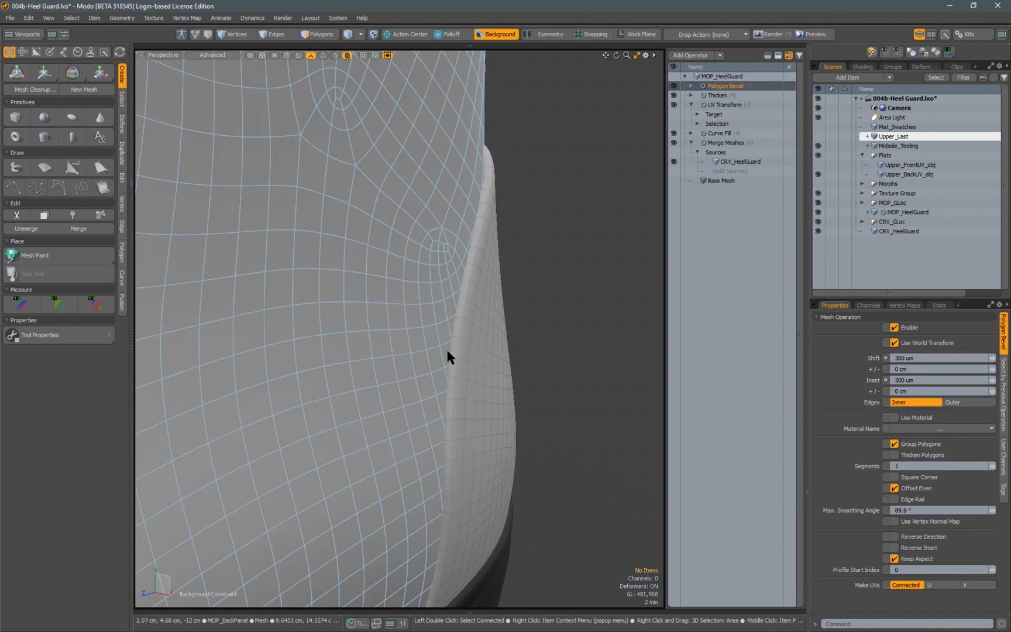
left_click(691, 86)
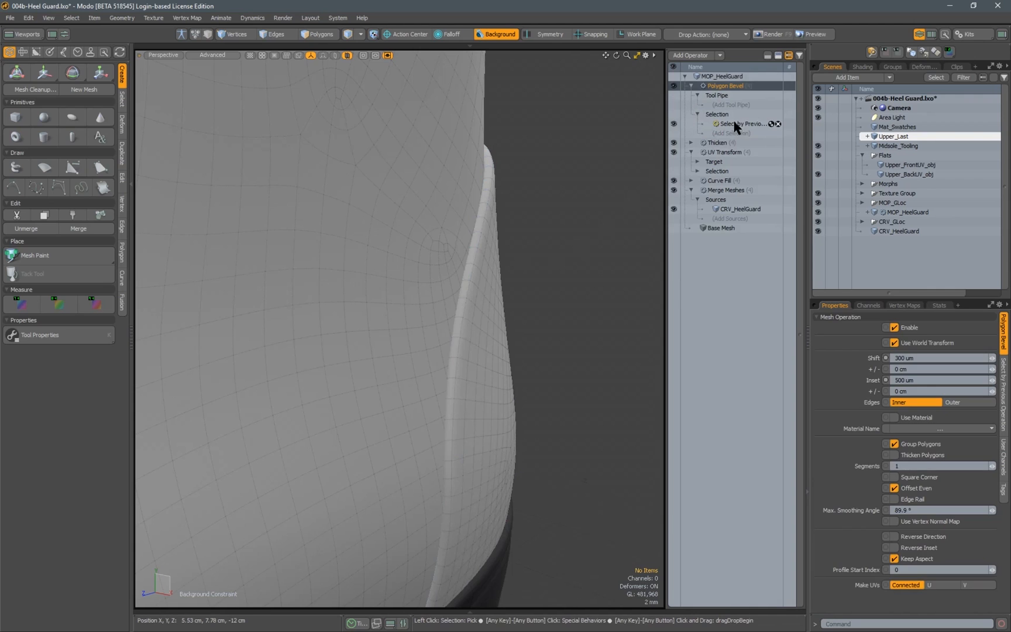
left_click(733, 123)
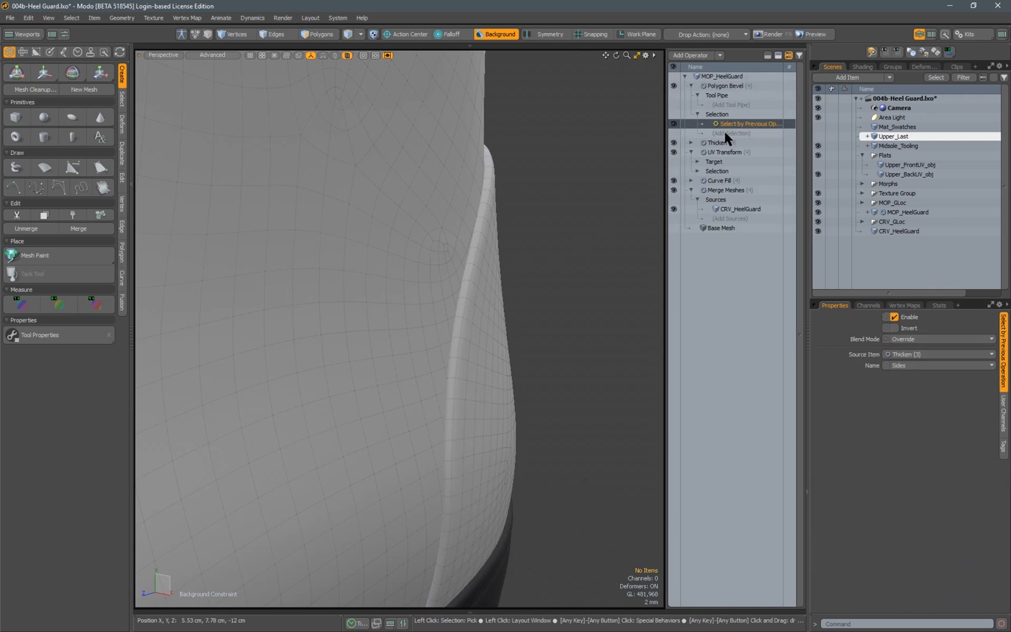
left_click(905, 365)
left_click(904, 367)
left_click_drag(508, 287, 471, 301, "alt")
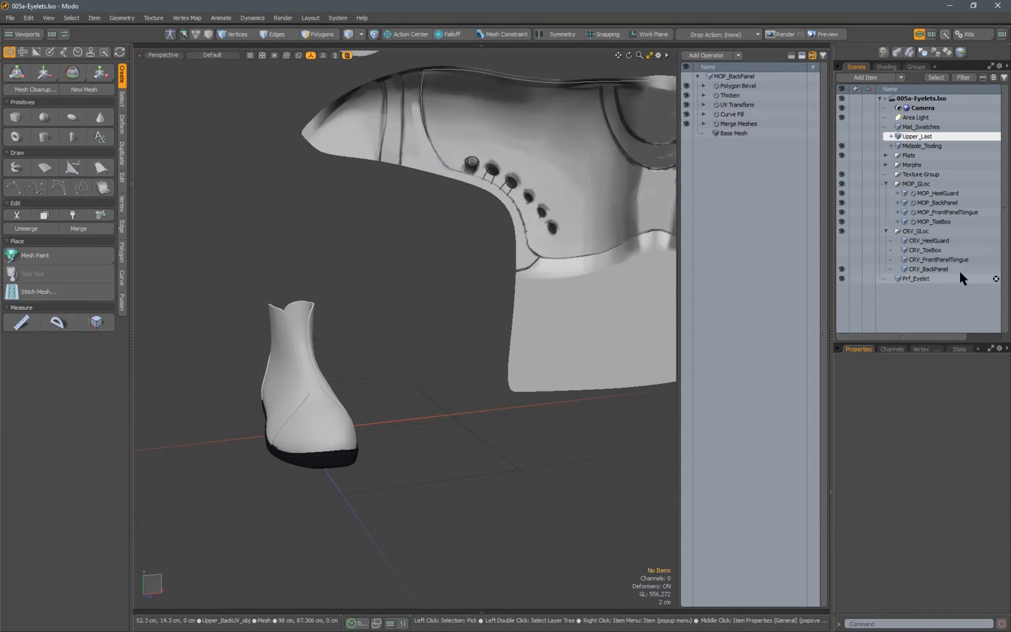
Select the eyelet curve in Prf_Eyelet on the flat pattern and copy it
left_click(928, 269)
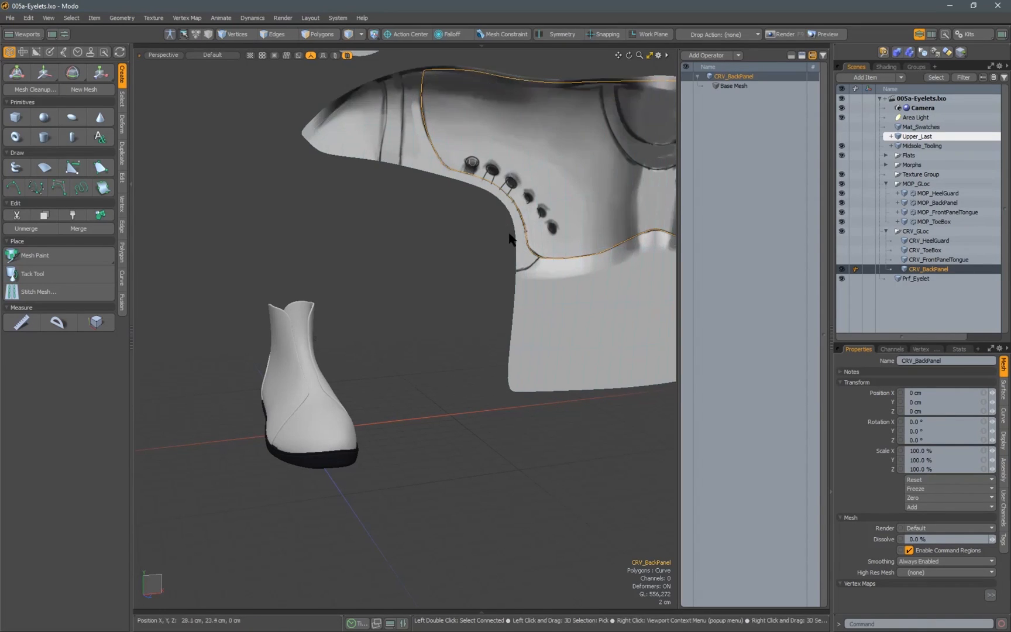
left_click_drag(520, 248, 495, 283, "alt+shift")
left_click_drag(495, 283, 405, 344, "alt+shift")
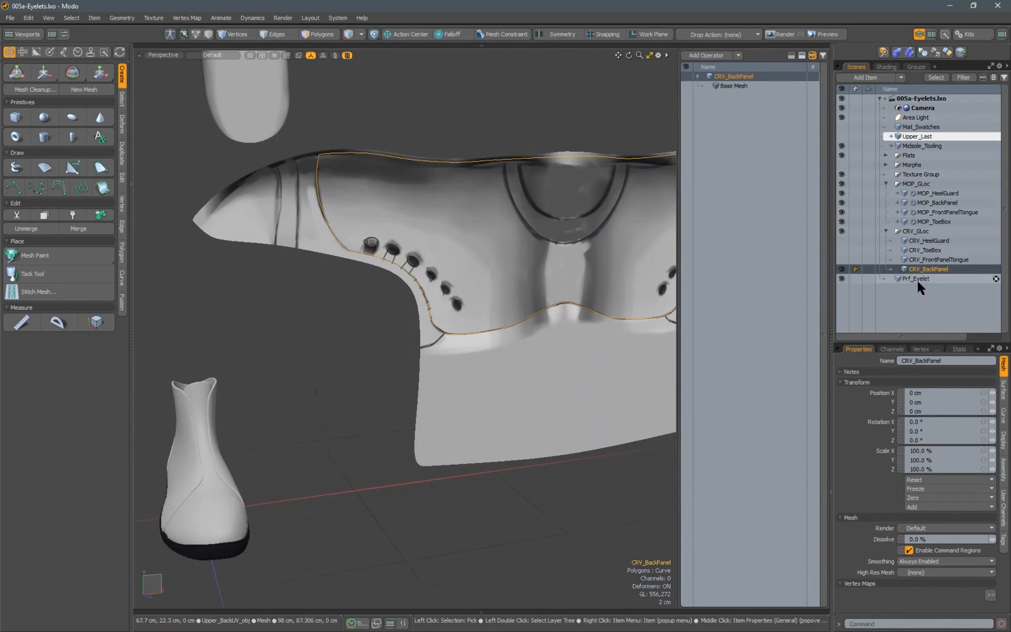
left_click(919, 282)
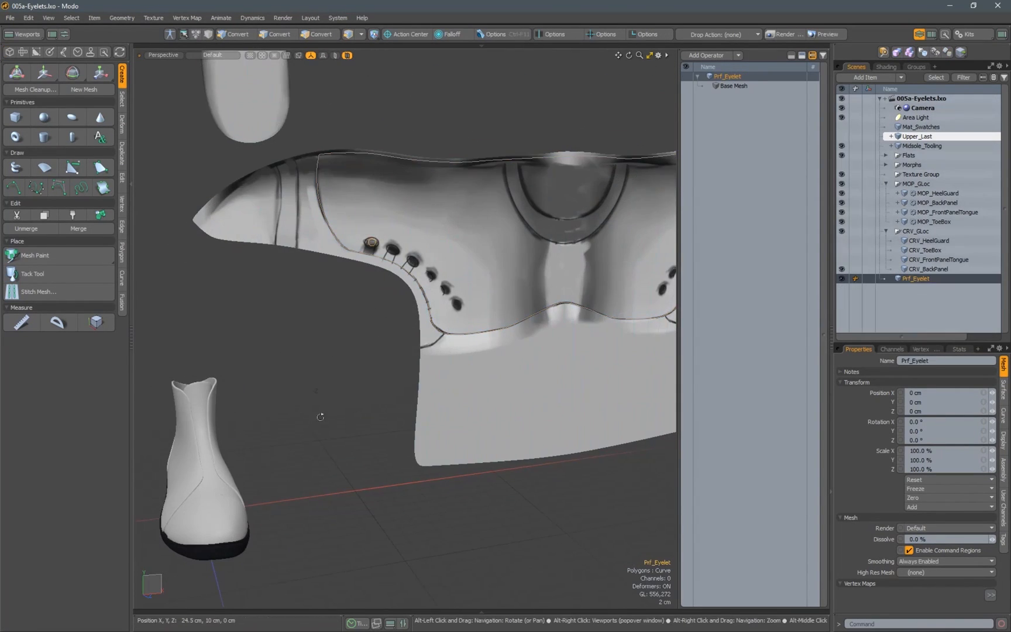
left_click_drag(320, 415, 338, 347, "alt+shift")
left_click_drag(389, 194, 351, 225, "alt+shift")
key("Escape")
key("3")
left_click(340, 213)
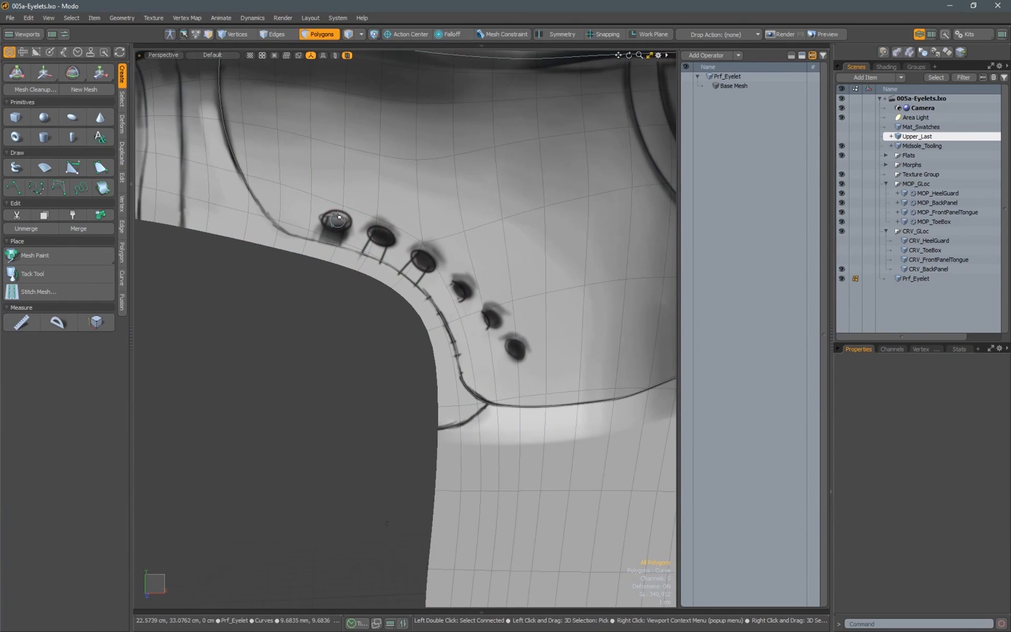
key("c")
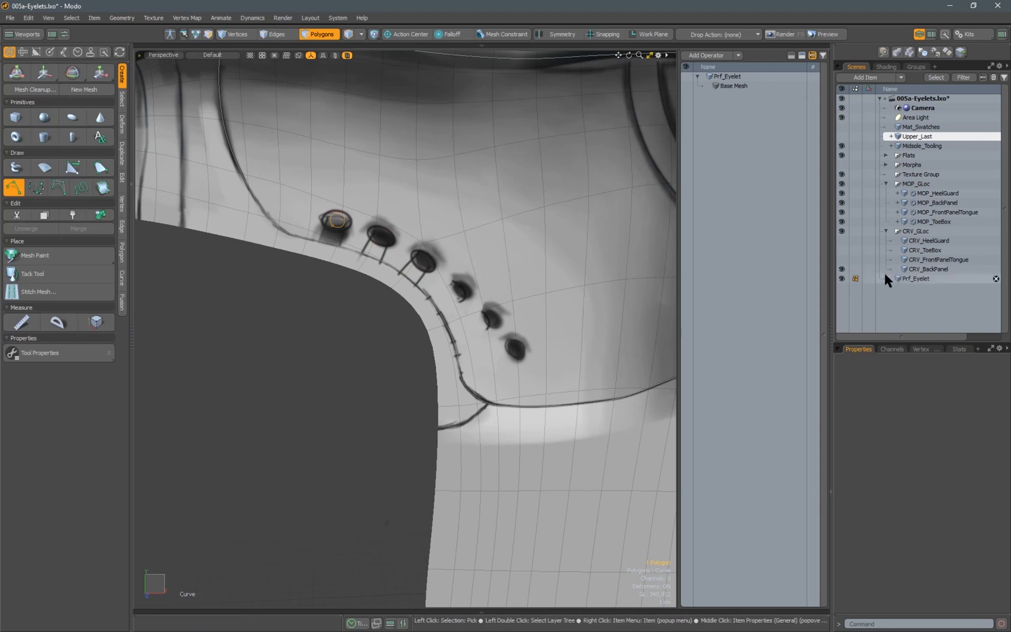
Paste the eyelet curve into CRV_BackPanel and inspect the hole on the boot's back panel
left_click(942, 271)
scroll(578, 313, "down", 3, "alt")
left_click_drag(544, 307, 542, 284, "alt")
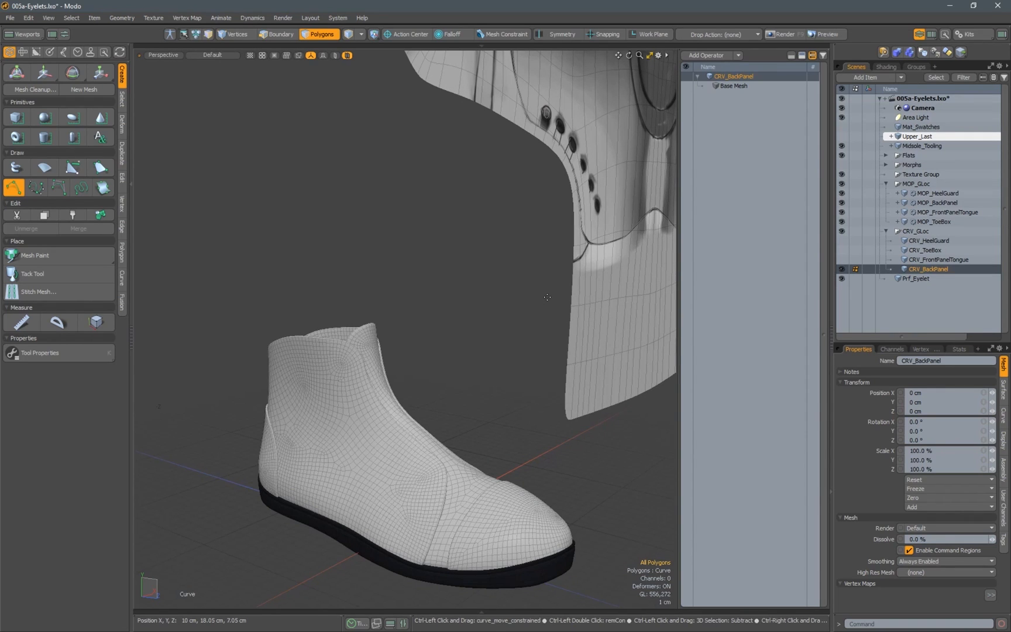
left_click(406, 466)
left_click_drag(409, 468, 420, 328, "alt")
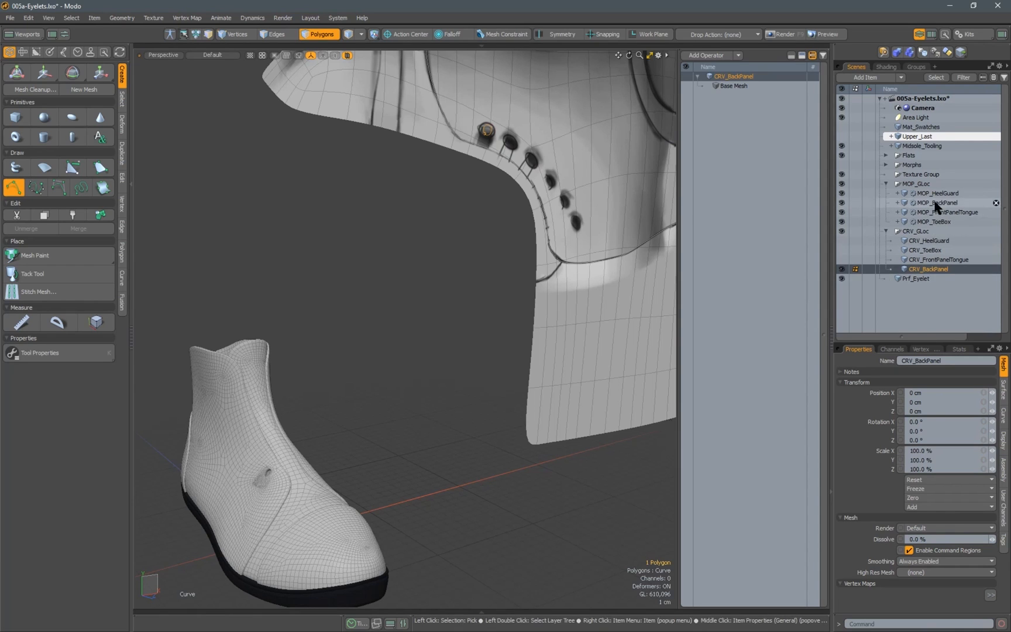
Turn off the Polygon Bevel, Thicken, UV Transform and Curve Fill operations of MOP_BackPanel
left_click(916, 202)
left_click(686, 114)
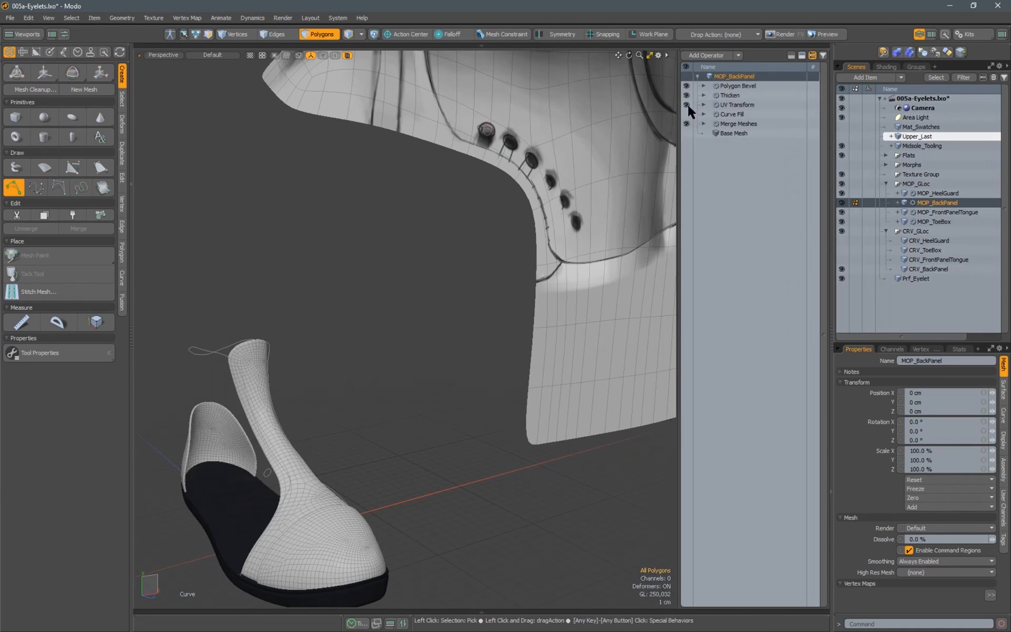
left_click(686, 86)
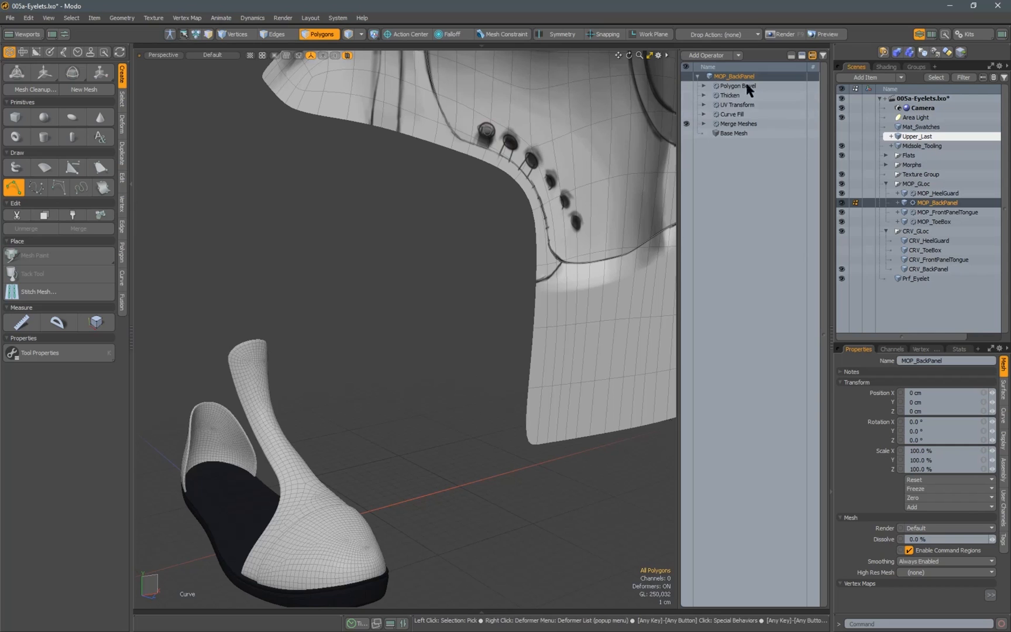
left_click_drag(447, 320, 336, 291, "alt+shift")
key("space")
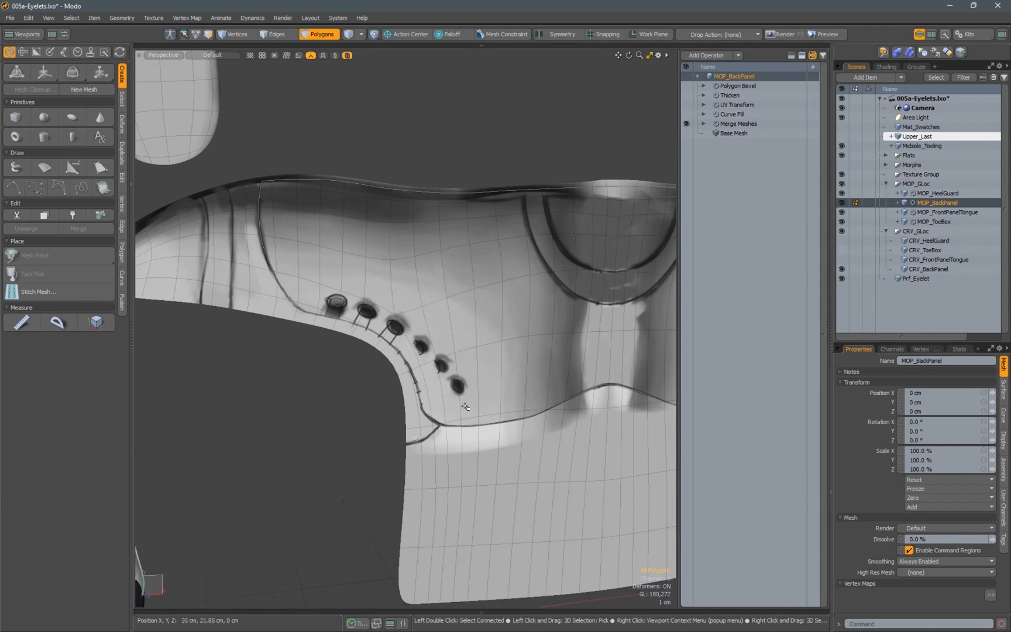
Place a copy of the eyelet curve in CRV_BackPanel on the second sketched eyelet
left_click(928, 270)
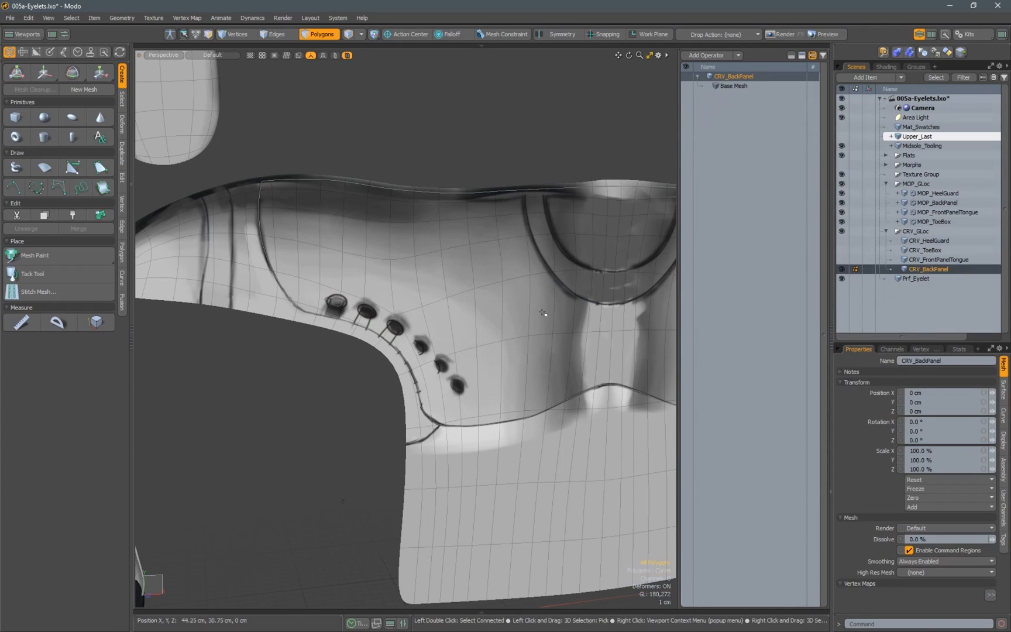
double_click(331, 300)
left_click_drag(347, 306, 376, 254, "ctrl+alt")
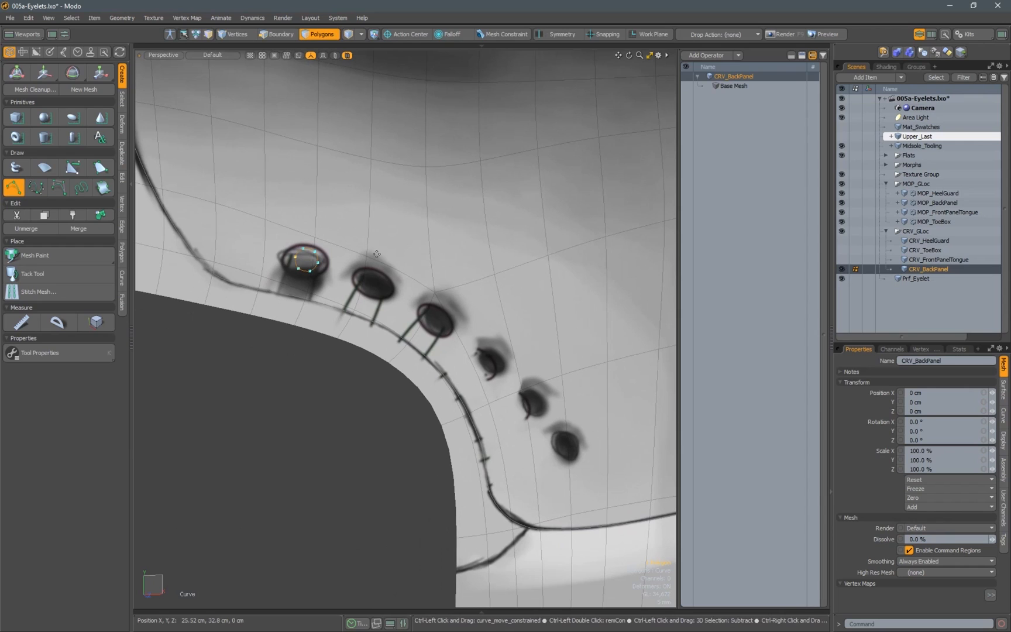
key("w")
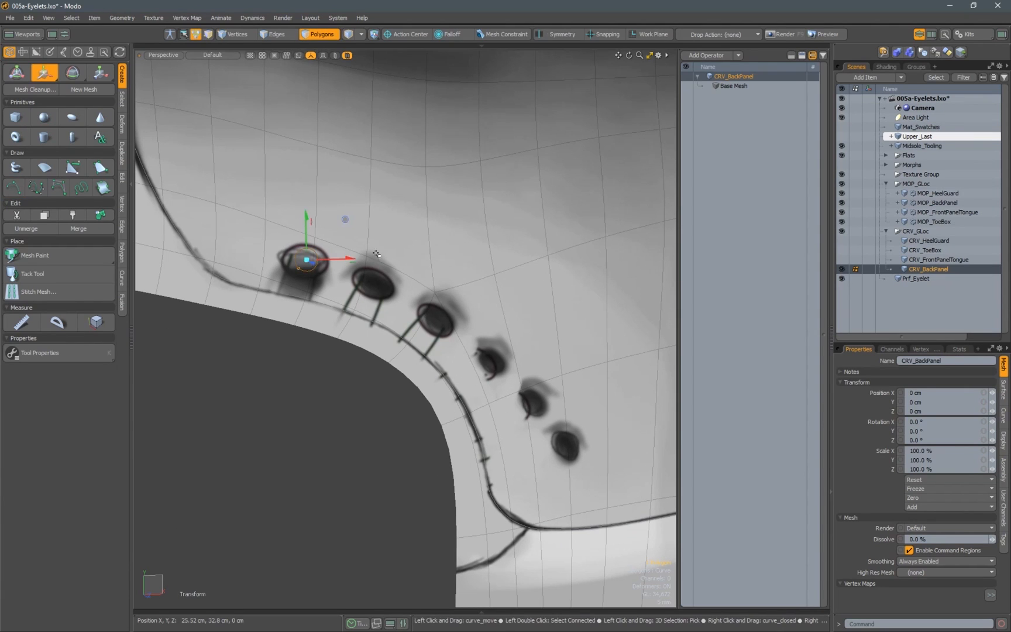
left_click_drag(307, 260, 375, 283)
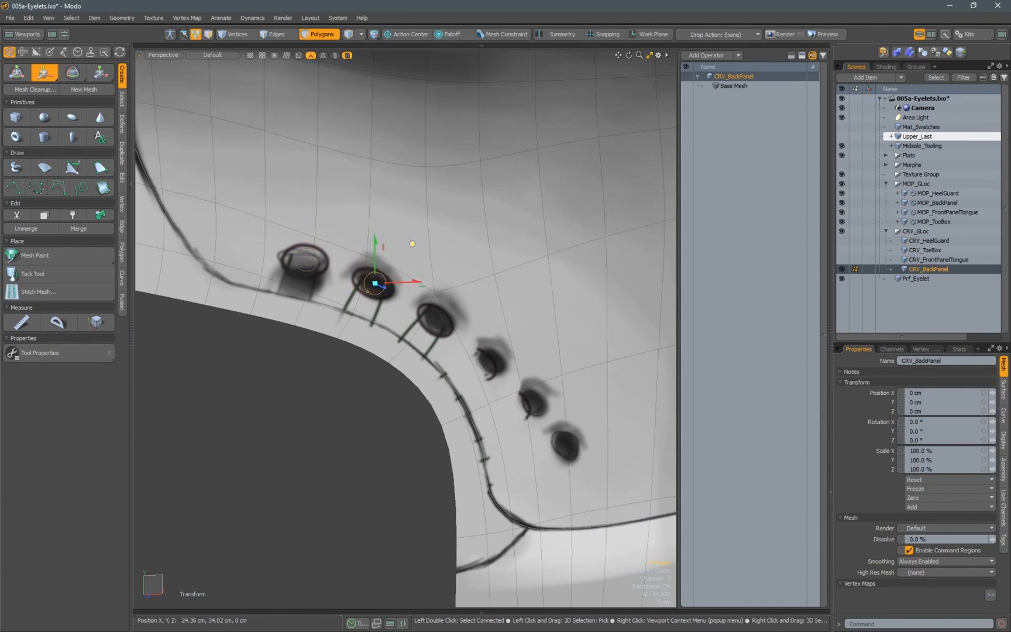
Paste four more copies of the eyelet curve and move them onto the third to sixth sketched eyelets
key("ctrl")
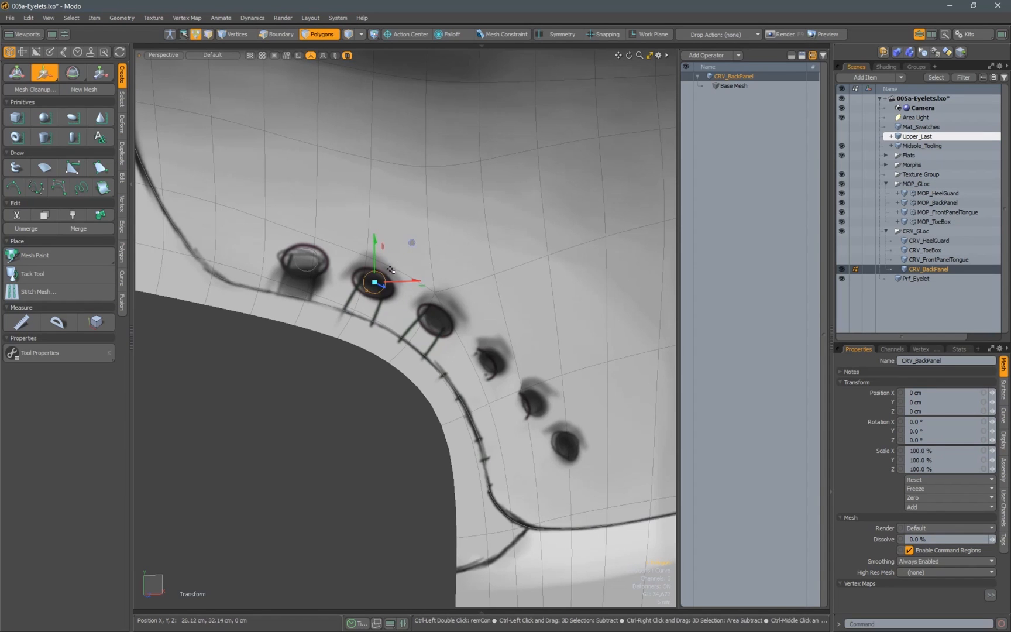
key("ctrl+v")
left_click_drag(411, 244, 599, 408)
key("ctrl+c")
key("ctrl+v")
key("ctrl+c")
key("ctrl+v")
key("ctrl+c")
key("ctrl+v")
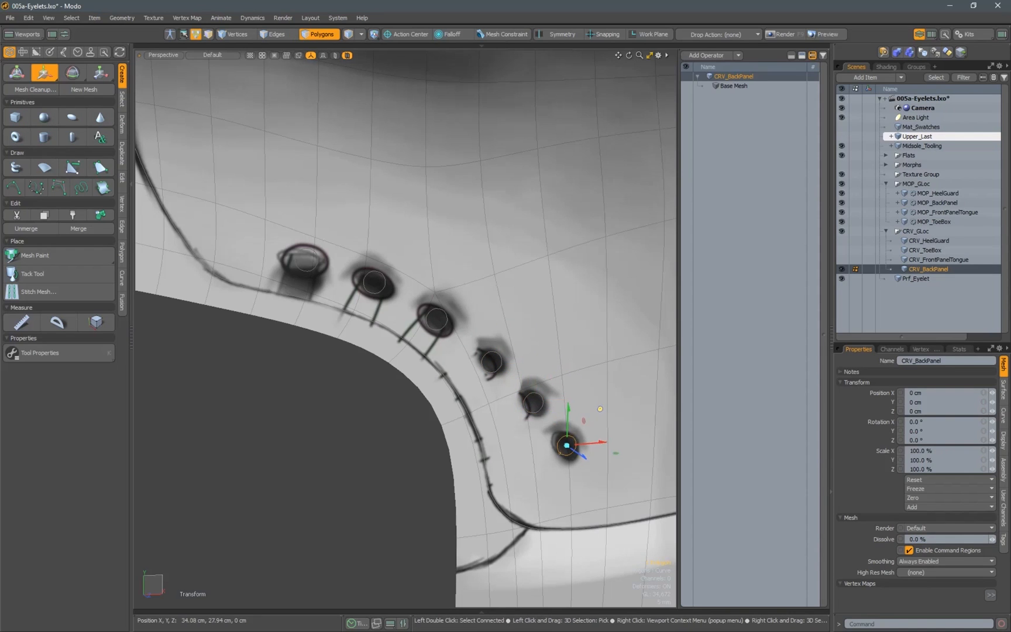
Select the six eyelet curves and mirror them across the flat pattern's heel centre
key("q")
scroll(540, 310, "down", 6)
left_click_drag(540, 310, 468, 283, "alt")
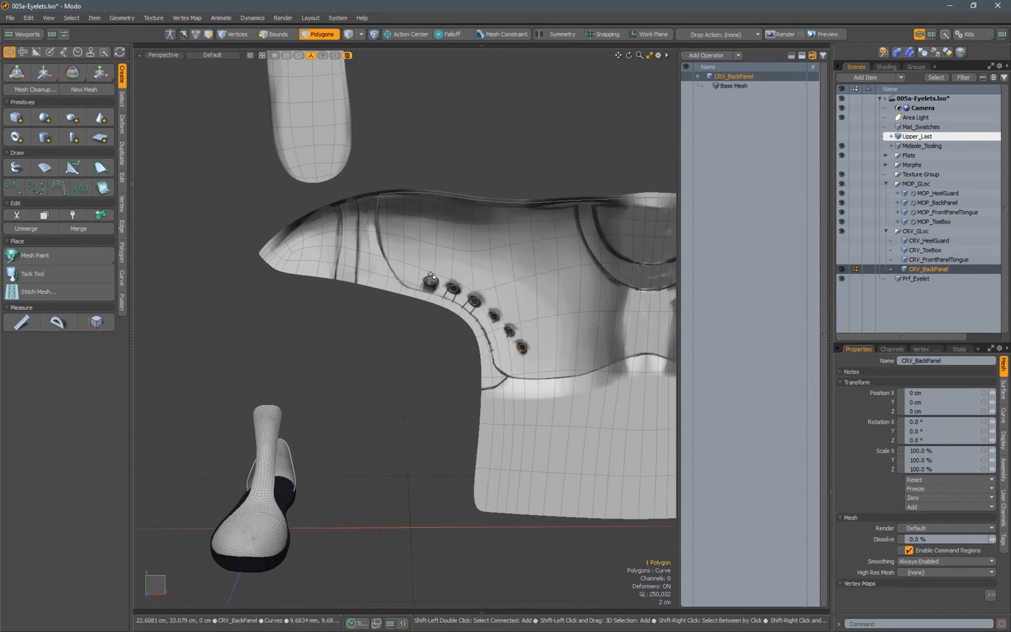
left_click_drag(517, 336, 426, 293, "alt+shift")
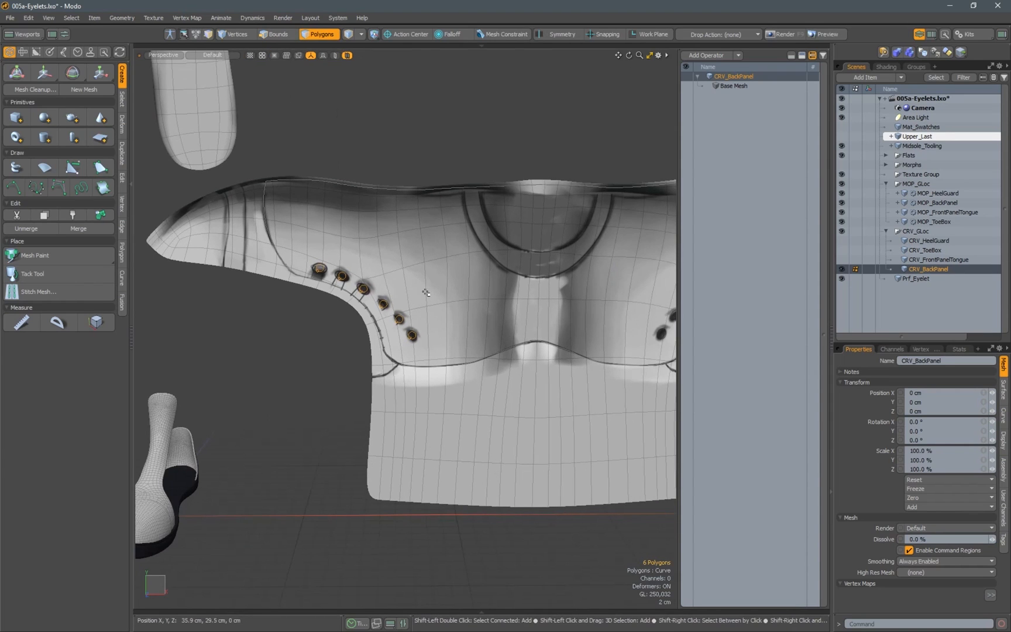
key("shift+v")
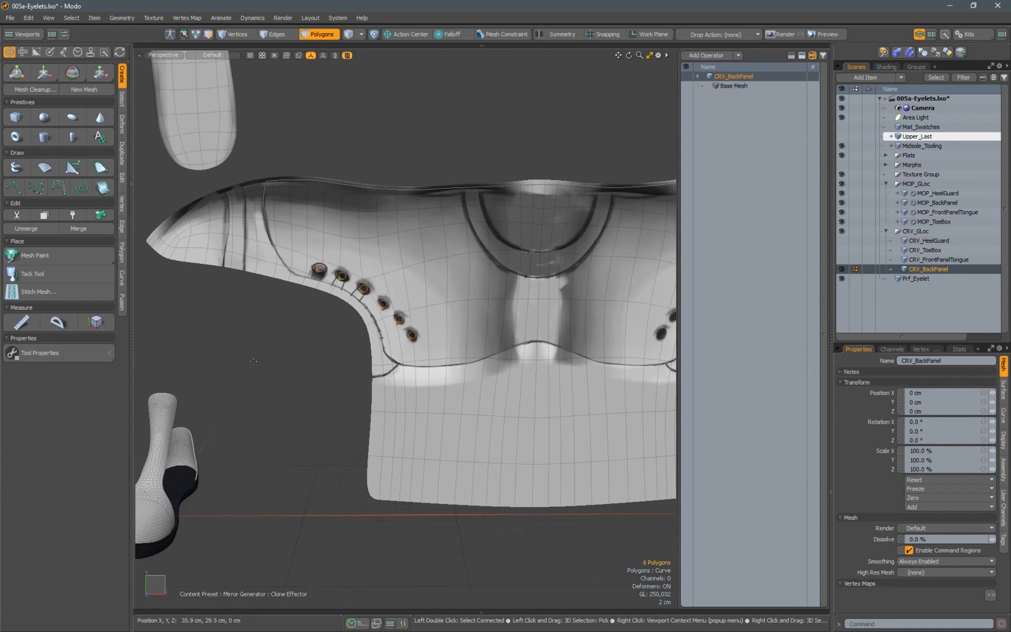
left_click_drag(533, 287, 413, 210, "alt+shift")
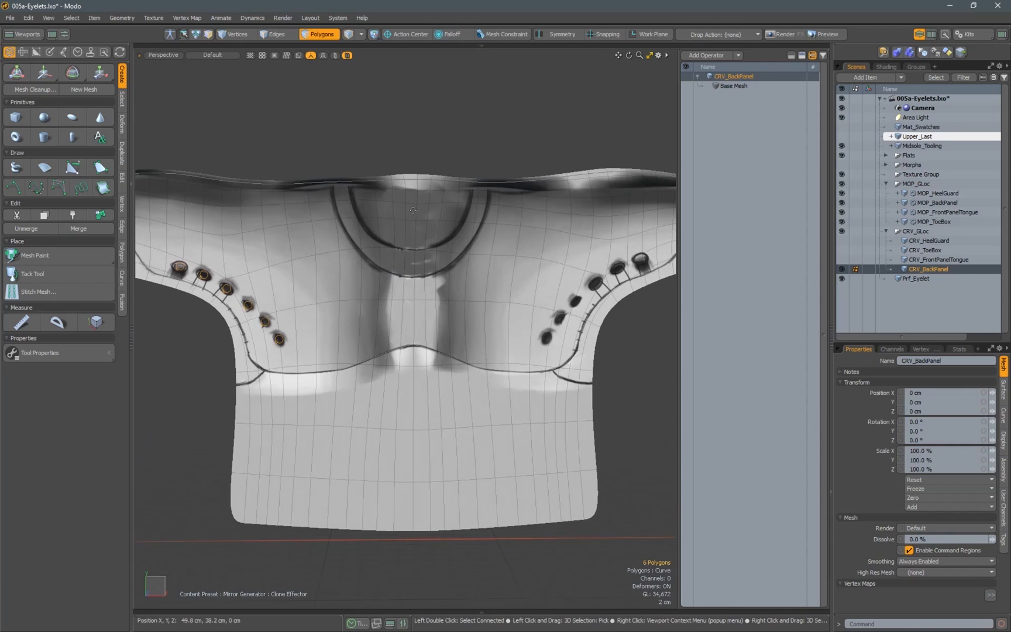
left_click_drag(424, 269, 315, 233, "alt+shift")
key("space")
Move the second and third lowest mirrored eyelet curves onto their sketched eyelets
left_click_drag(448, 281, 392, 319, "alt+shift")
left_click_drag(391, 319, 451, 316, "ctrl+alt")
left_click(365, 310)
key("w")
left_click_drag(408, 279, 408, 272)
left_click(411, 273)
left_click_drag(446, 240, 446, 231)
Move the three uppermost mirrored eyelet curves one by one onto their sketched eyelets
key("space")
left_click(468, 236)
key("w")
left_click_drag(497, 199, 492, 188)
key("space")
left_click(519, 205)
key("w")
left_click_drag(553, 167, 603, 124)
key("space")
left_click(573, 183)
key("w")
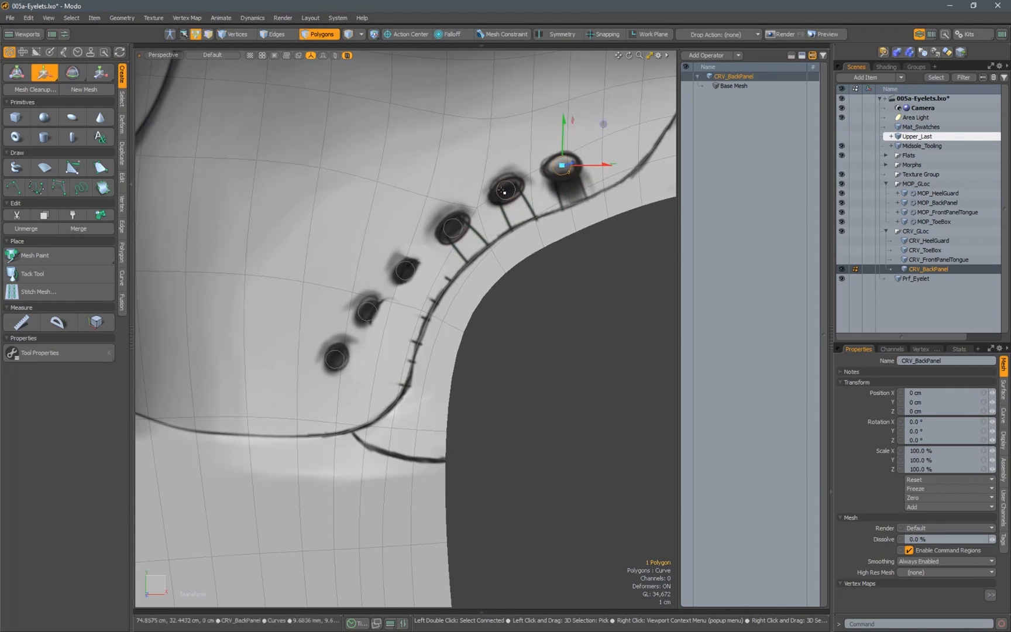
key("space")
Select all six mirrored eyelet curves on the flat pattern
left_click_drag(503, 191, 454, 202, "ctrl+alt")
left_click_drag(453, 202, 499, 249, "alt+shift")
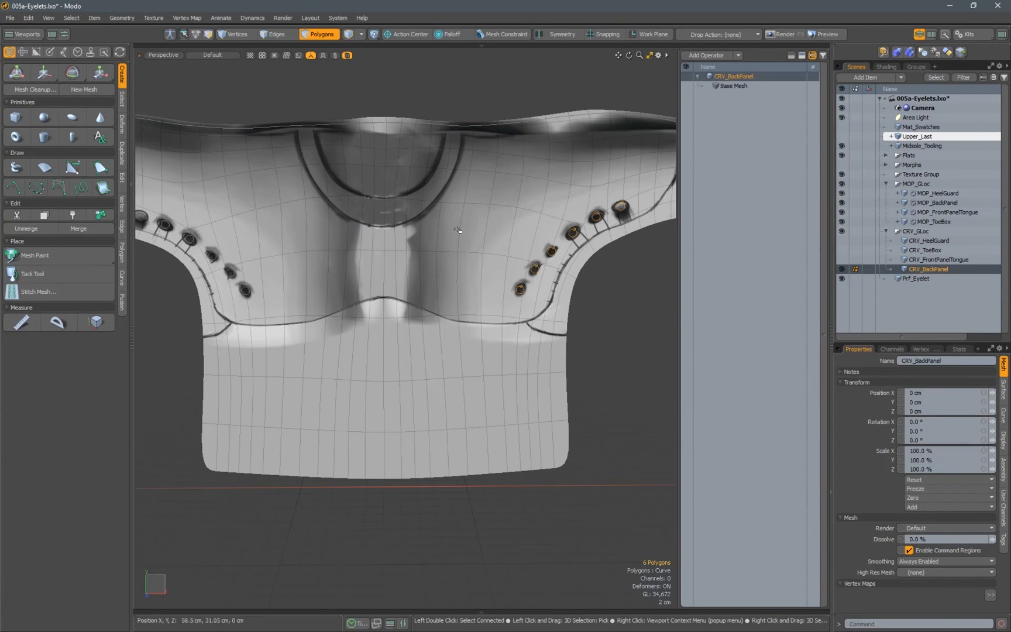
mouse_move(458, 230)
left_mouse_down("alt")
mouse_move(509, 253)
mouse_move(476, 227)
left_mouse_up("alt")
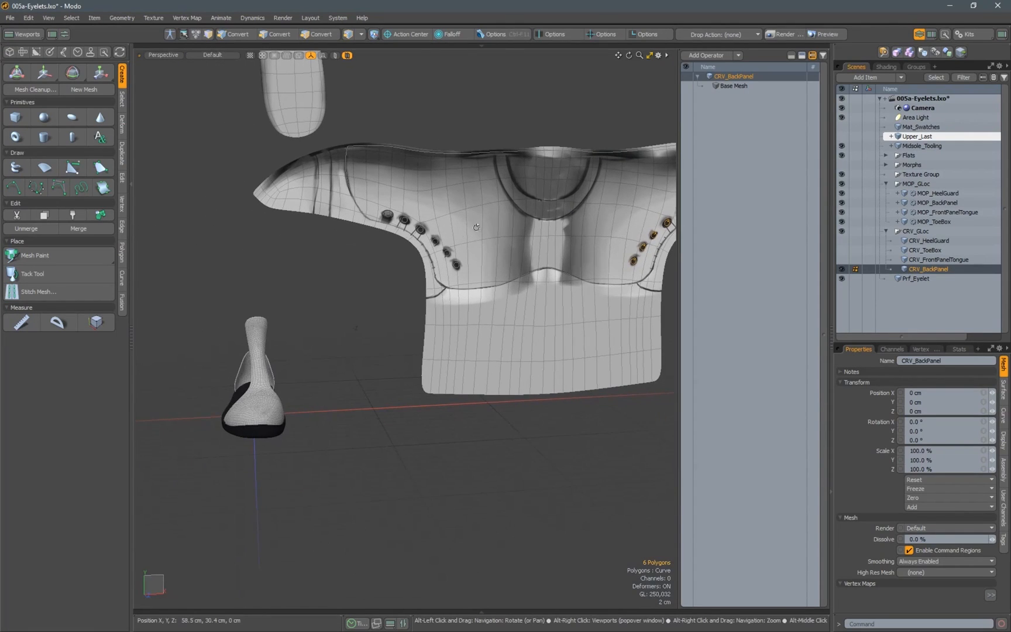
Re-enable the Curve Fill, UV Transform, Thicken and Polygon Bevel operations on MOP_BackPanel, along with Merge Meshes, to rebuild the panel with its eyelet holes
left_click(938, 202)
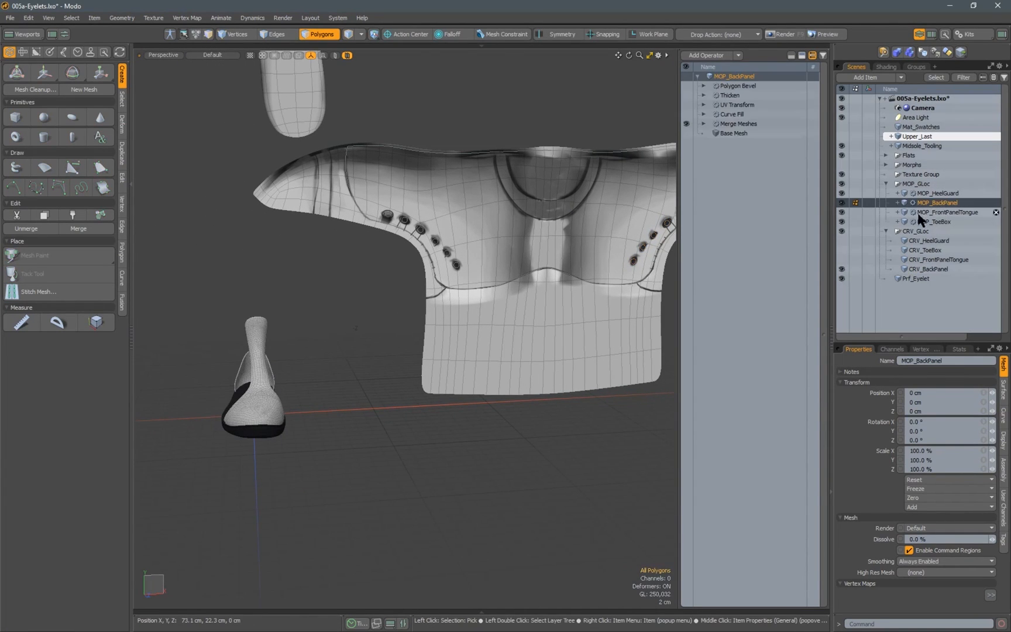
left_click(686, 123)
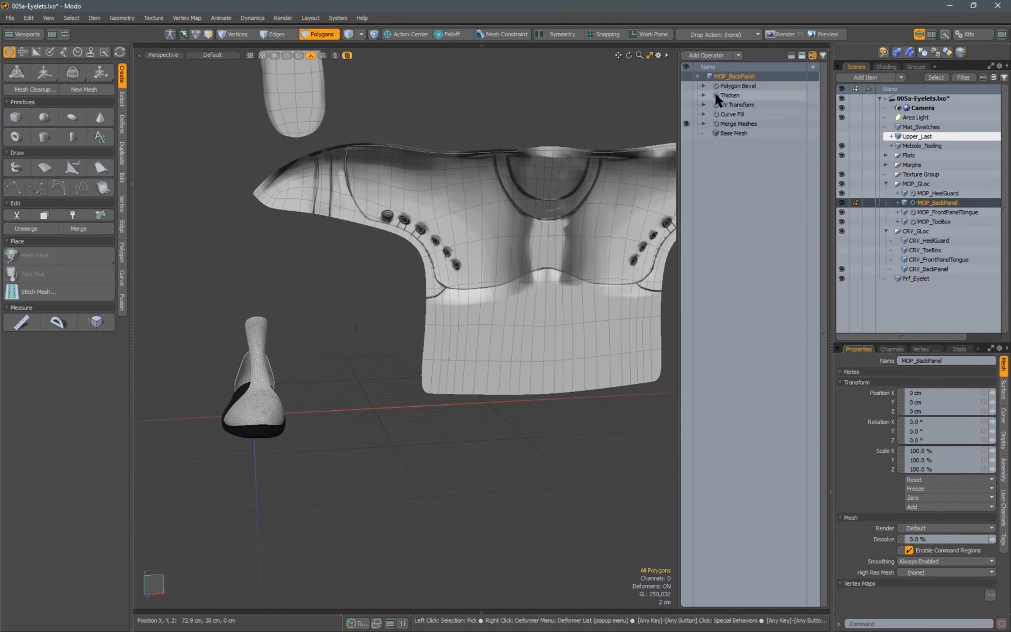
left_click(686, 114)
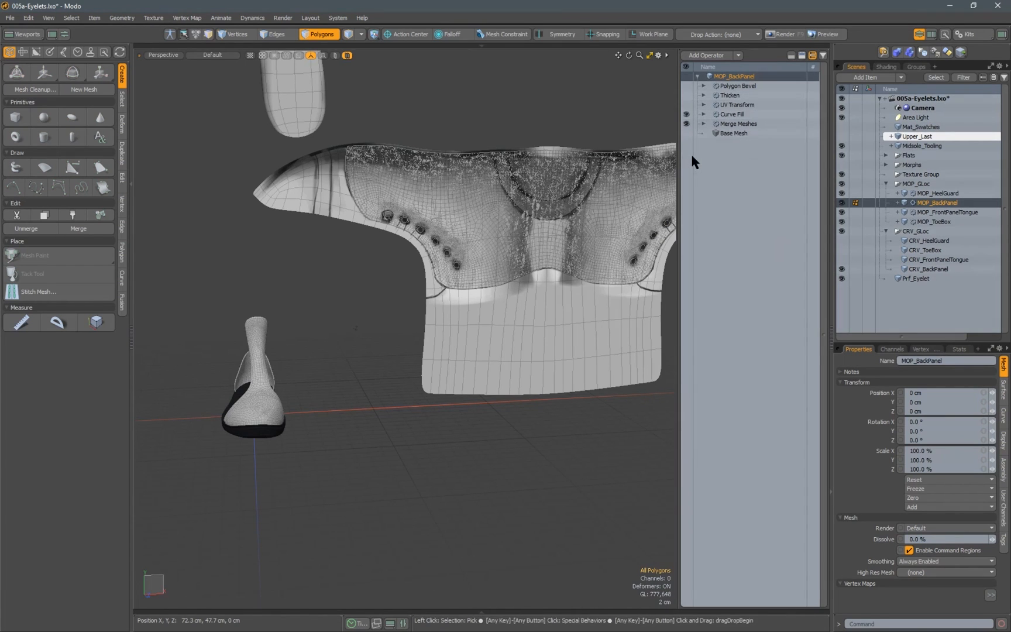
left_click(687, 94)
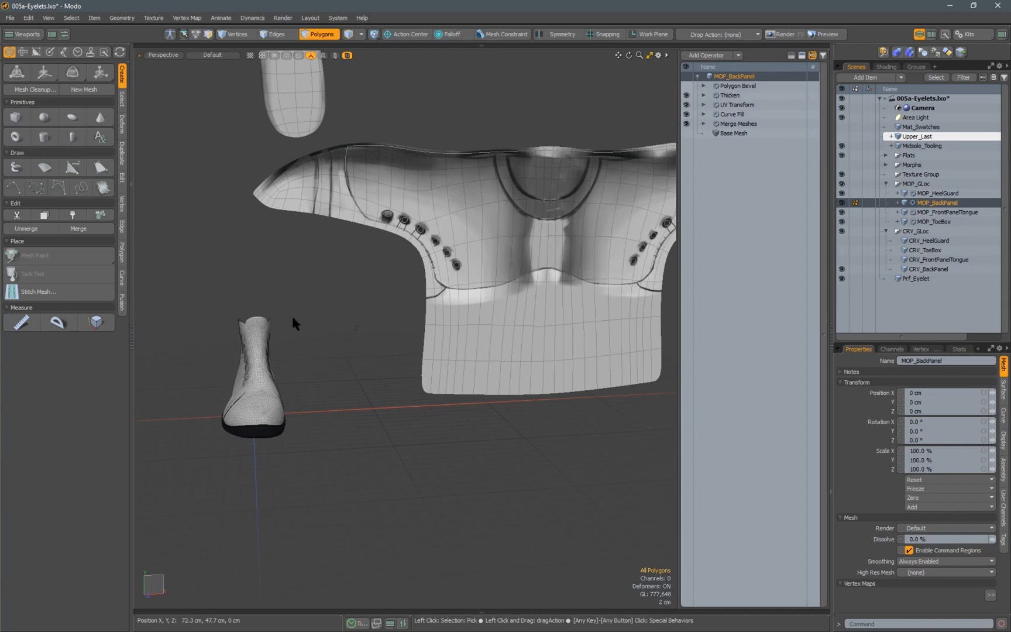
left_click_drag(270, 312, 158, 316, "alt")
scroll(409, 332, "up", 4)
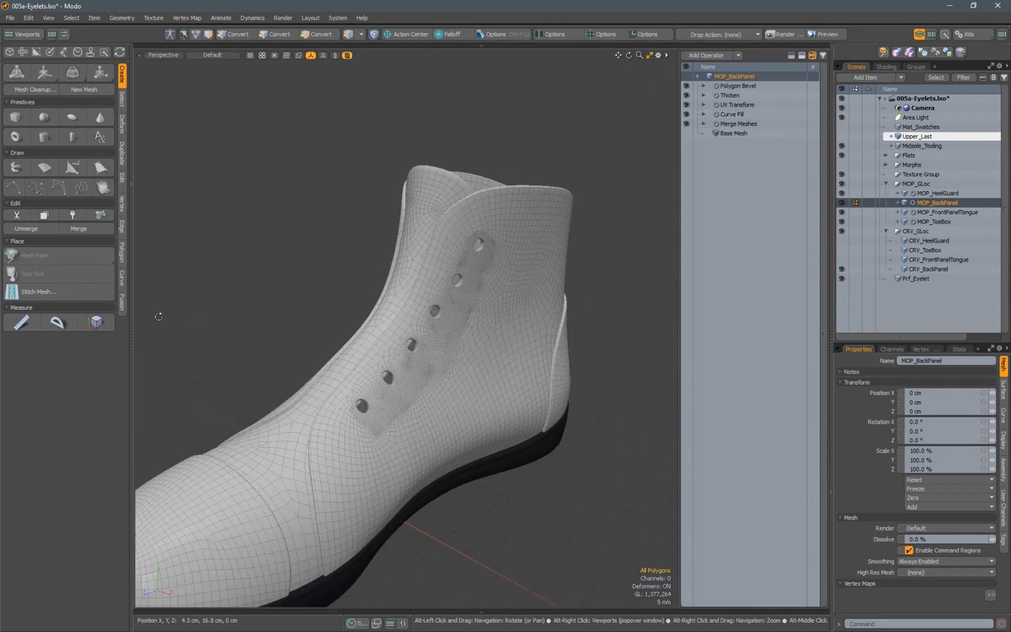
scroll(399, 339, "down", 5)
left_click_drag(409, 316, 454, 245, "alt")
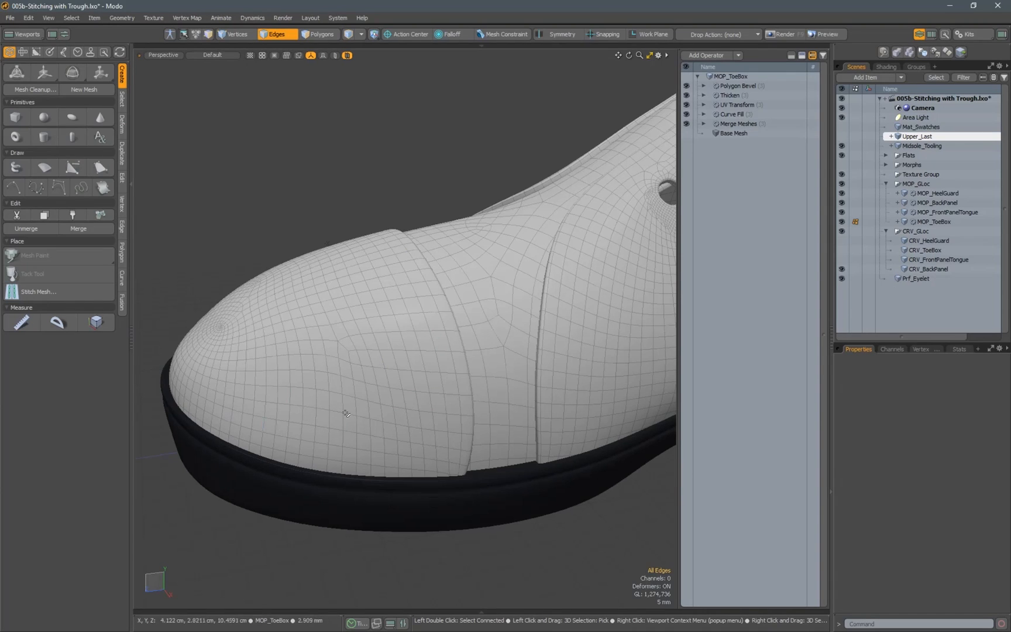
Select the MOP_ToeBox mesh item and switch to edge selection
left_click_drag(347, 413, 351, 406, "alt")
key("5")
left_click(413, 396)
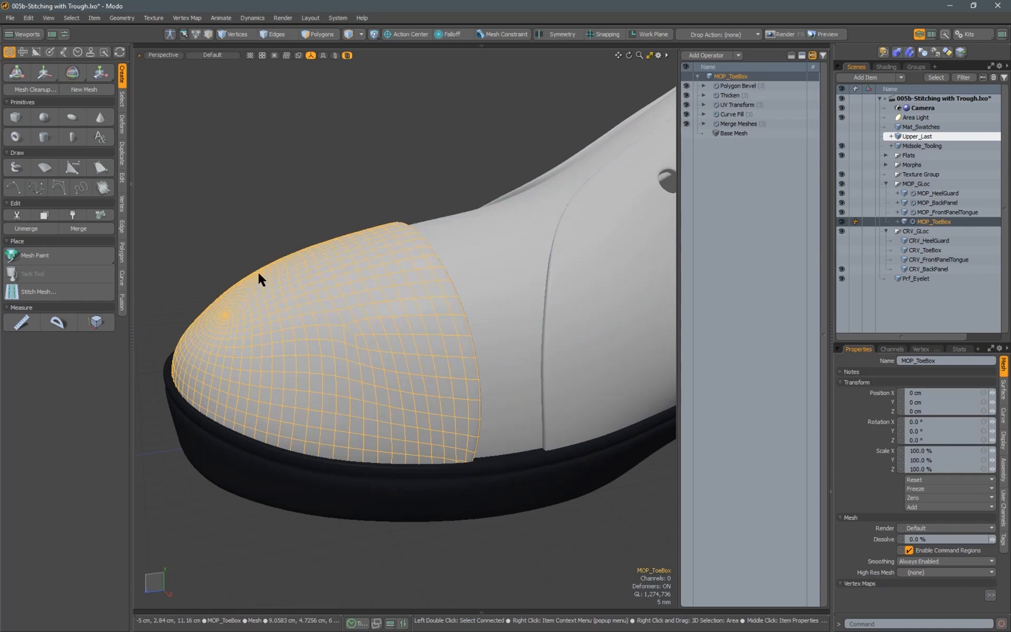
key("2")
left_click_drag(457, 438, 429, 398, "alt")
scroll(429, 398, "up", 2)
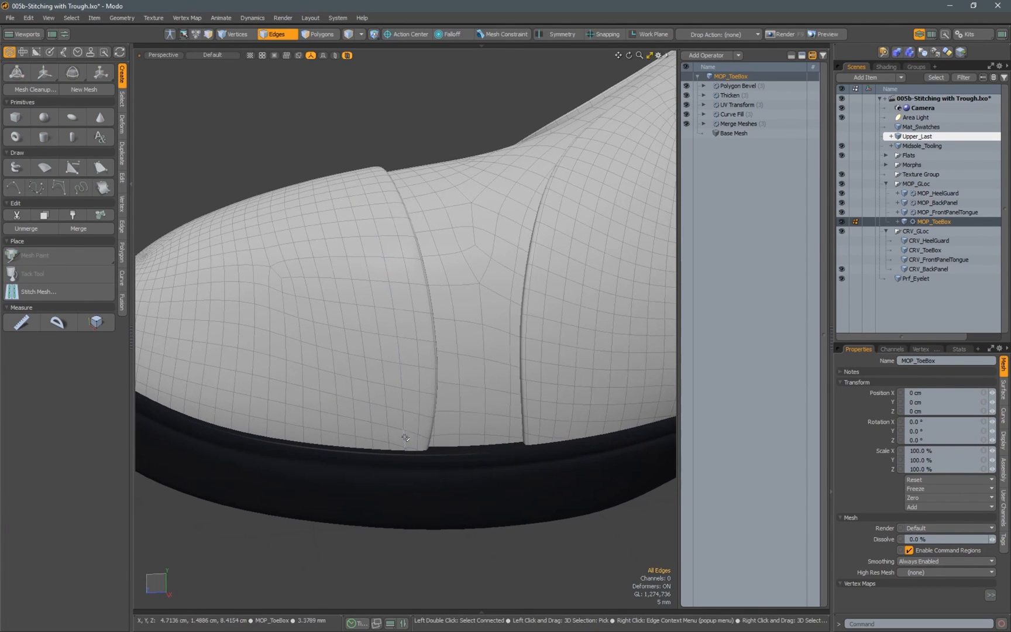
Select the complete edge loop running across the toe box just inside its rear edge
left_click(405, 433)
left_click_drag(403, 420, 402, 399, "shift")
left_click_drag(332, 242, 498, 268, "alt")
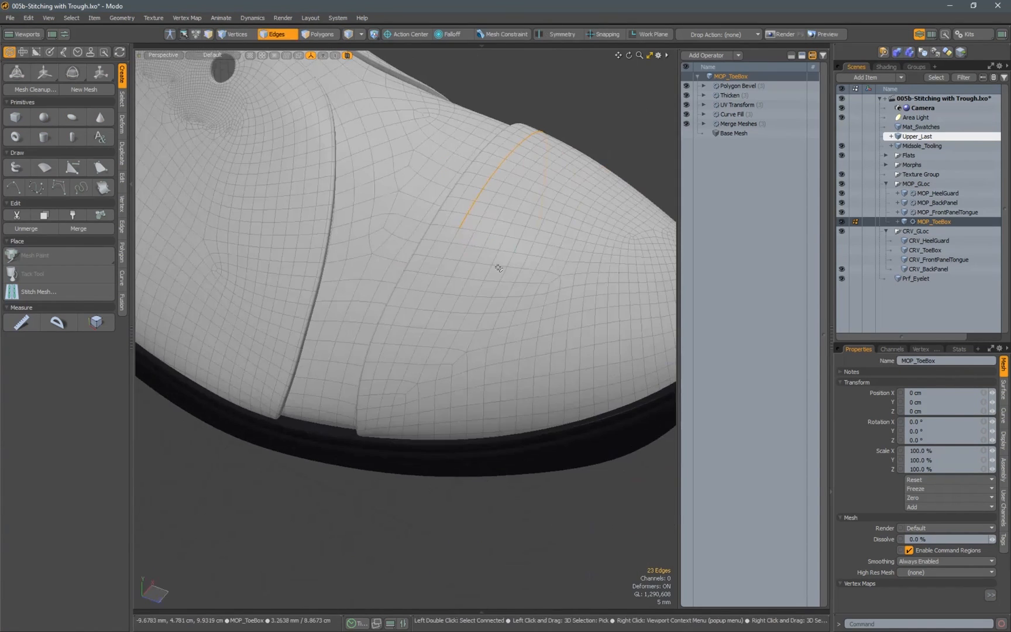
key("Up")
key("Up")
key("Up")
left_click_drag(374, 374, 364, 395, "alt")
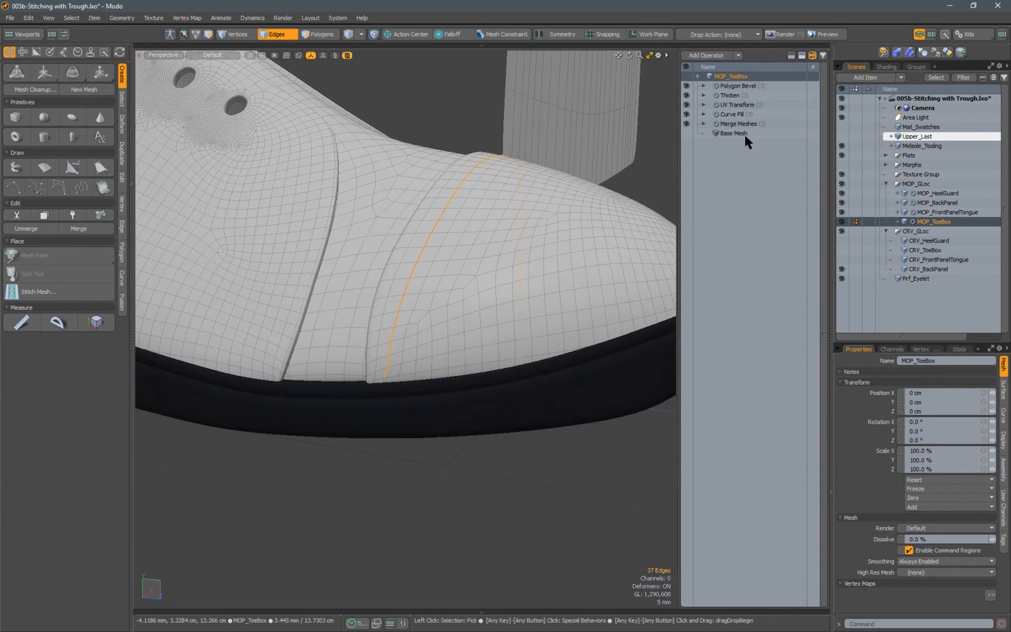
Add an Edge Bevel operation to the selected toe box loop and widen its inset to 600 um
left_click(711, 55)
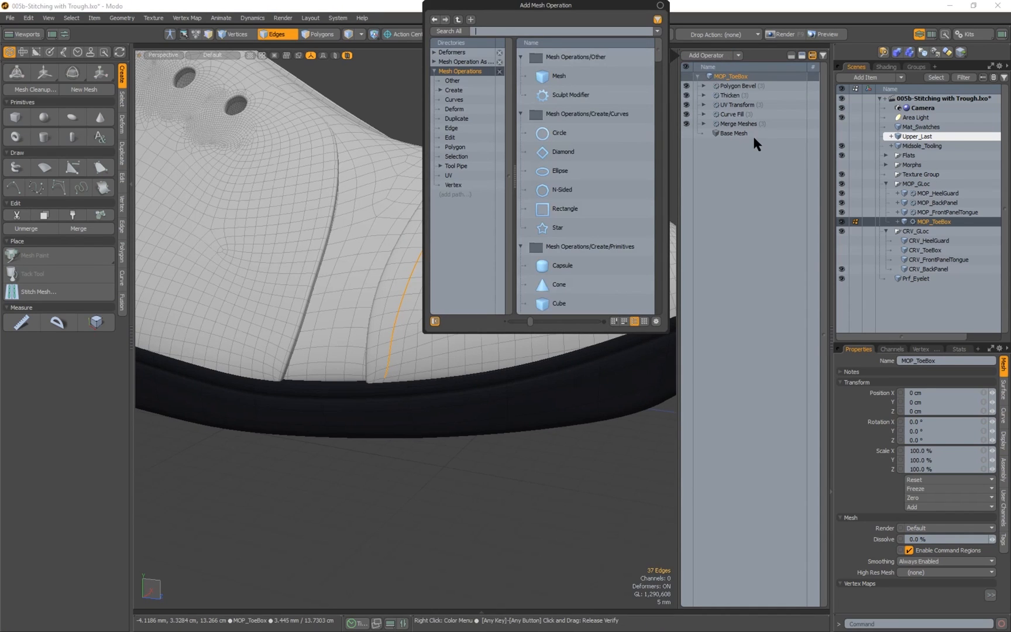
type("edge bevel")
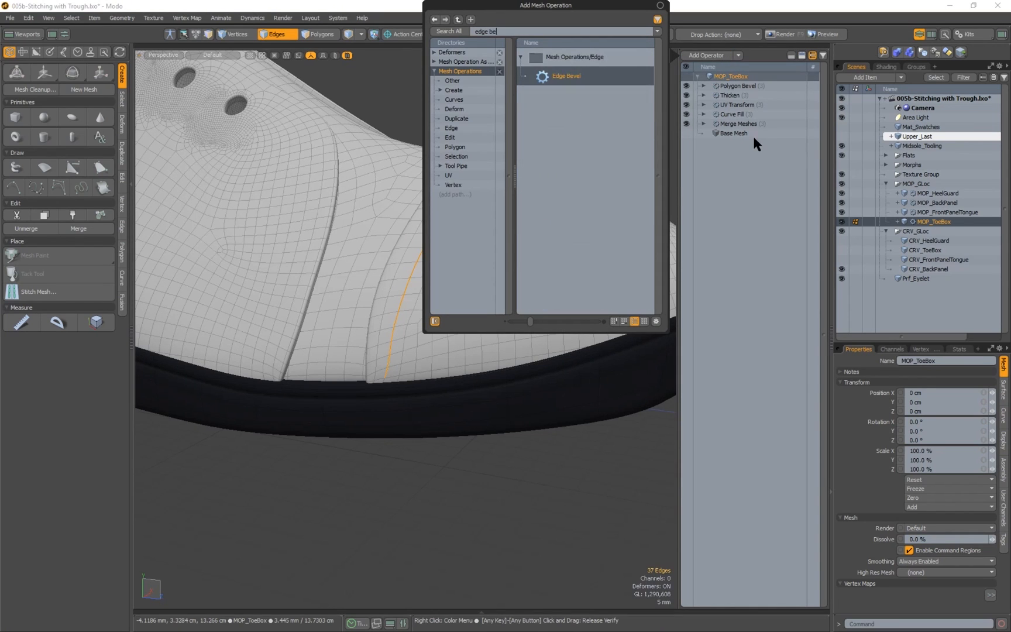
key("Return")
left_click_drag(515, 286, 481, 289, "alt")
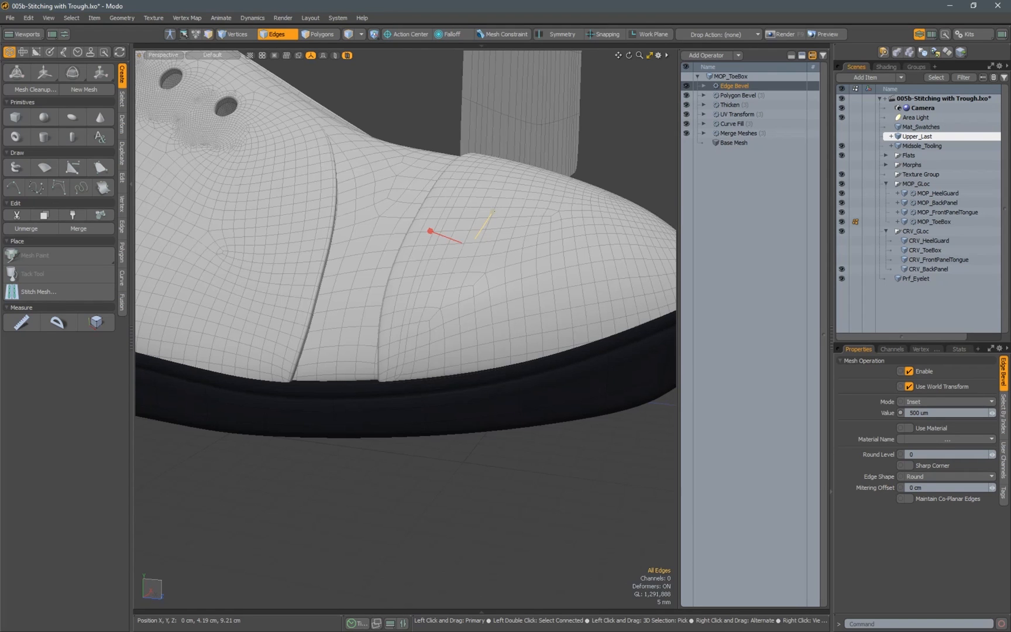
left_click_drag(493, 212, 462, 243)
right_click_drag(469, 282, 472, 258, "alt")
left_click_drag(472, 258, 459, 242, "alt")
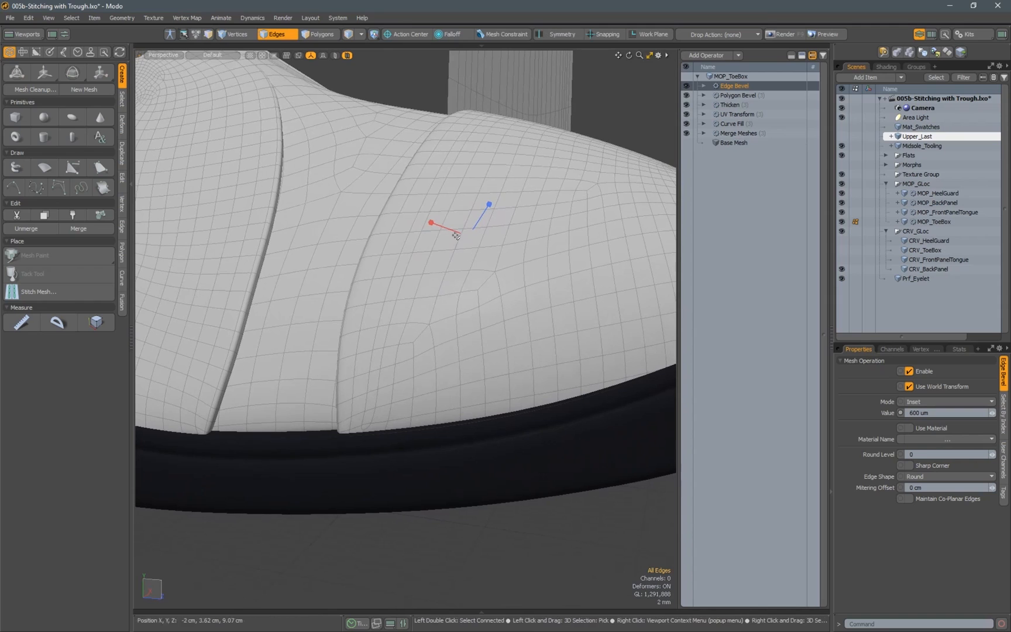
Set the Edge Bevel's round level to 1 and its inset value to 200 um
left_click_drag(917, 455, 901, 454)
type("1")
key("Return")
left_click_drag(428, 264, 437, 294, "alt")
left_click_drag(929, 413, 828, 409)
type(".0")
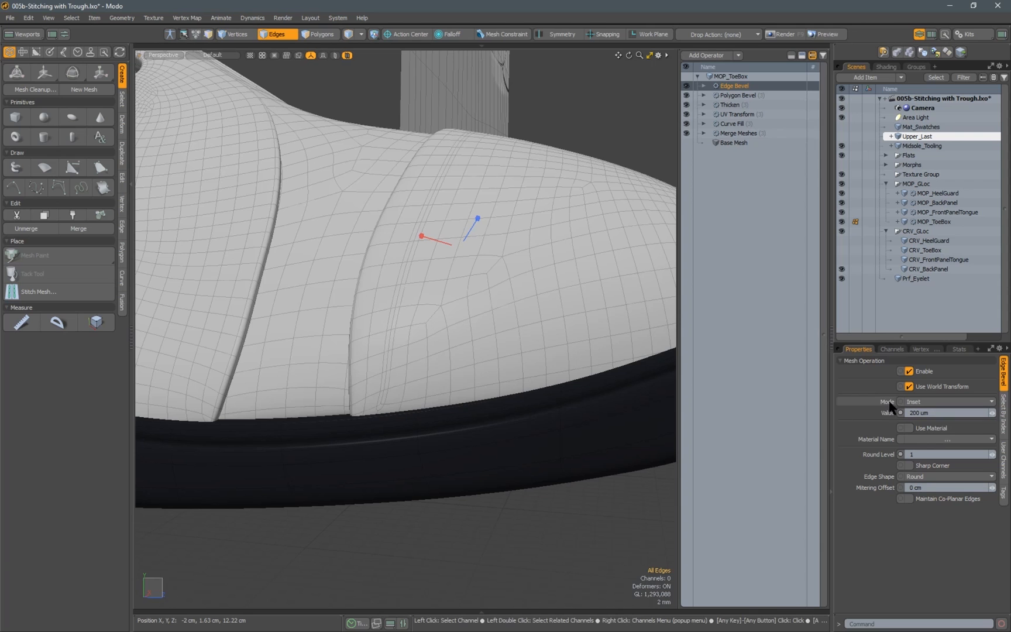
Select the middle edge loop of the bevelled strip on the toe box
left_click_drag(445, 316, 458, 296, "alt")
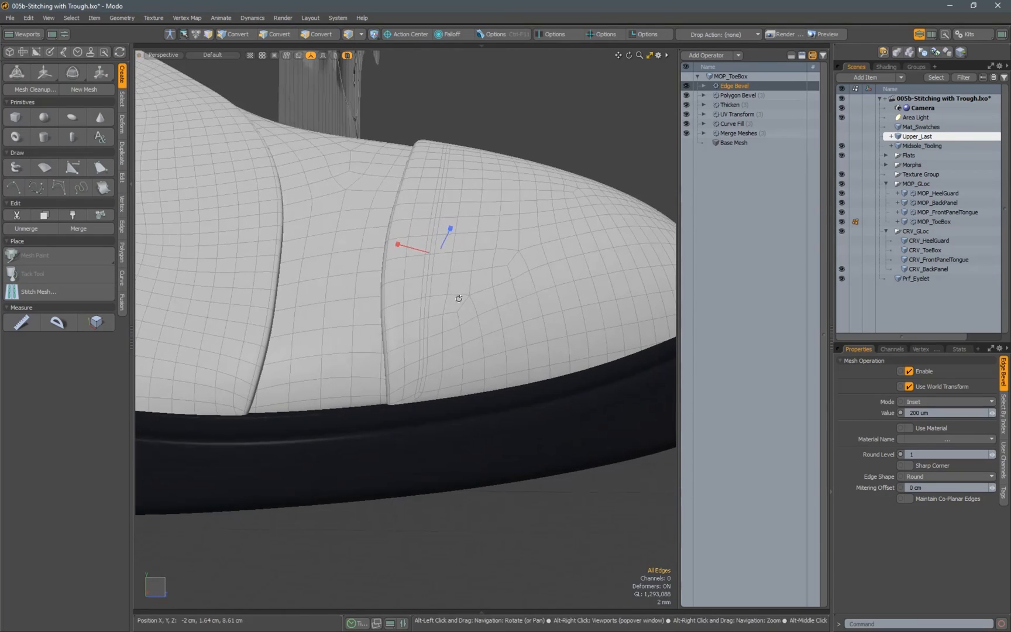
mouse_move(426, 369)
left_mouse_down("alt")
mouse_move(444, 338)
mouse_move(442, 307)
mouse_move(419, 359)
mouse_move(458, 342)
mouse_move(422, 384)
left_mouse_up("alt")
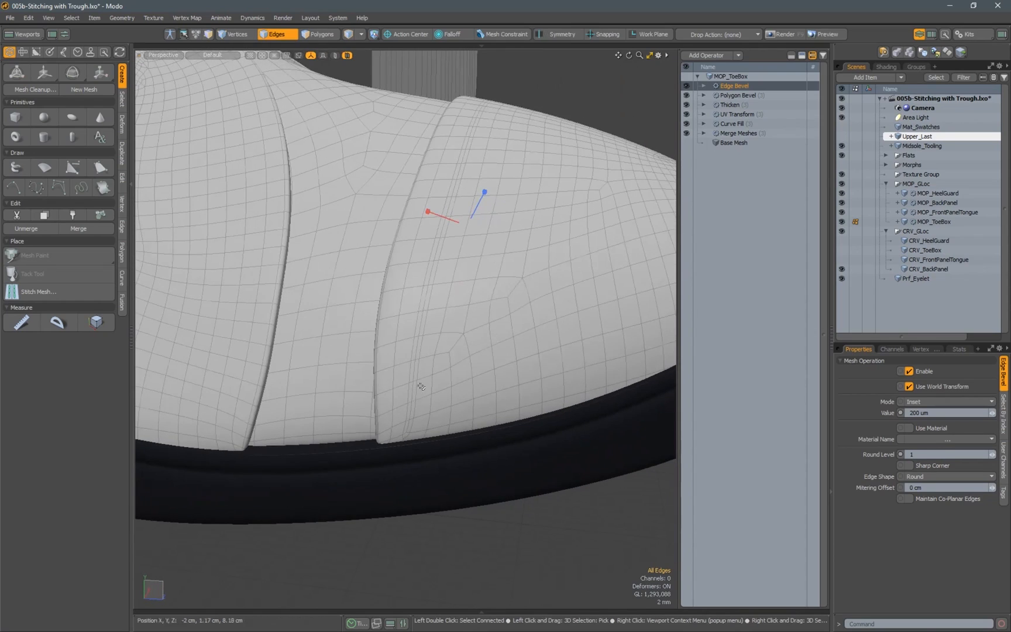
double_click(407, 425)
left_click_drag(408, 426, 363, 295, "alt")
Add a Push operation to the selected loop with a distance of -400 um to sink a stitching trough
left_click(707, 55)
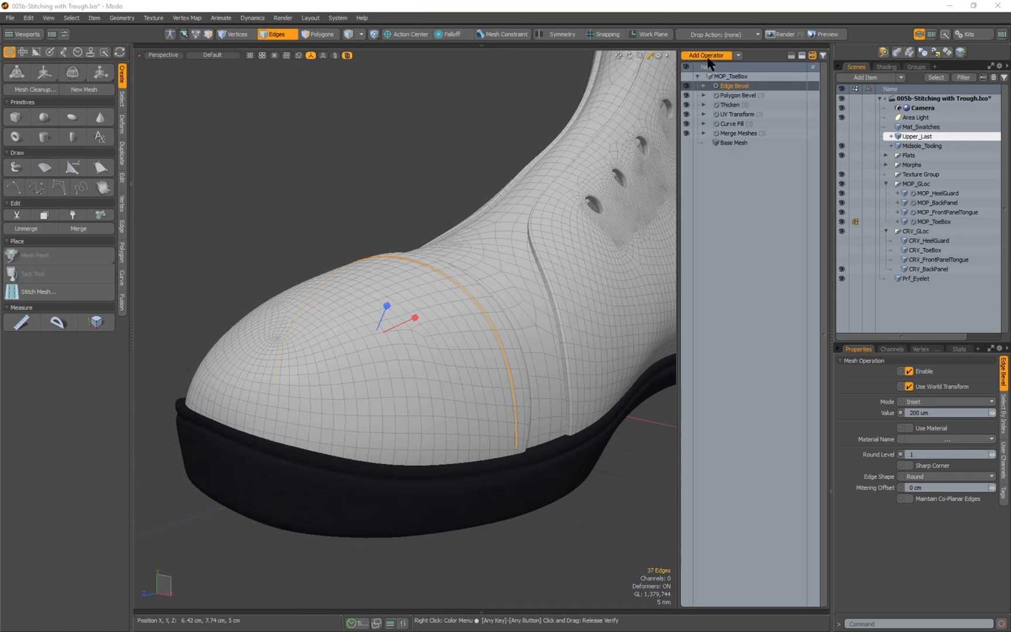
type("push")
key("Return")
scroll(394, 345, "up", 3)
left_click_drag(395, 345, 295, 335, "alt")
left_click(382, 313)
key("3")
key("5")
left_click_drag(392, 384, 389, 367, "alt")
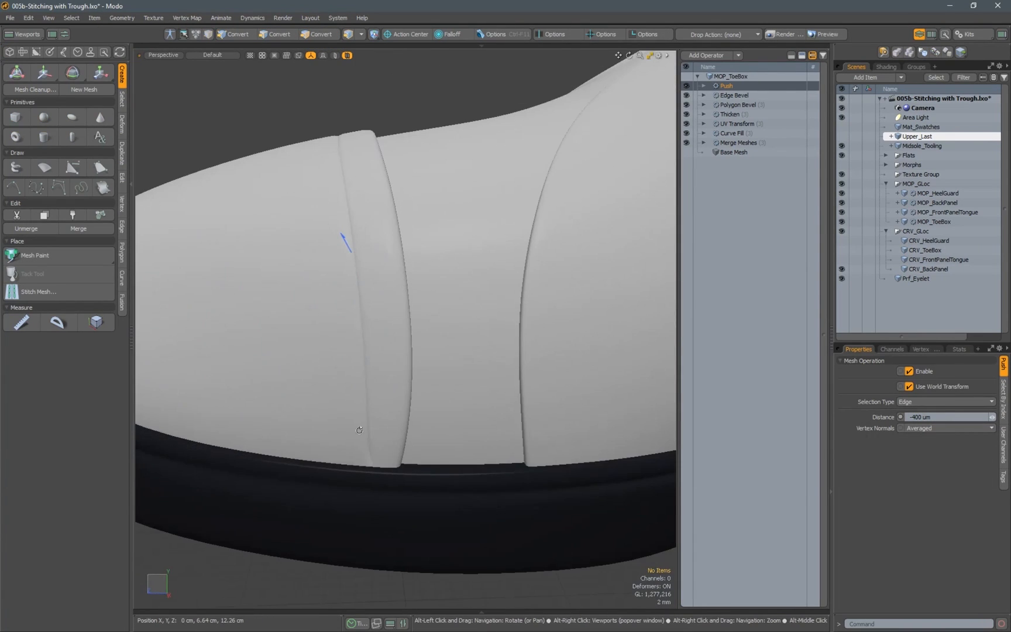
Return to edge selection and select the edge loop along the bottom of the toe box trough
scroll(370, 447, "up", 2)
key("space")
key("space")
key("space")
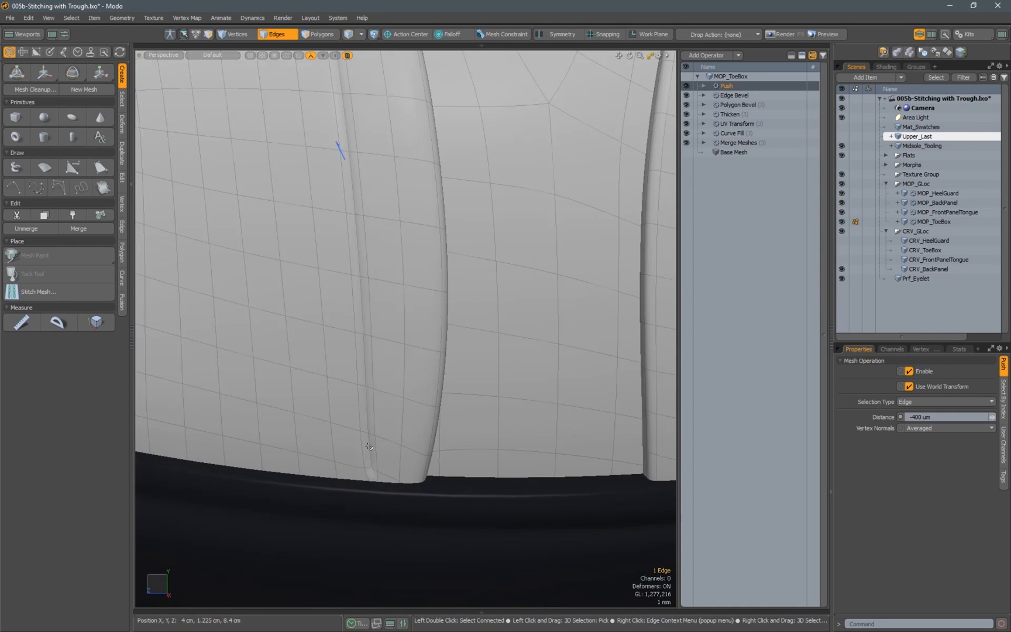
double_click(369, 446)
scroll(350, 366, "down", 2)
left_click_drag(350, 366, 331, 360, "alt")
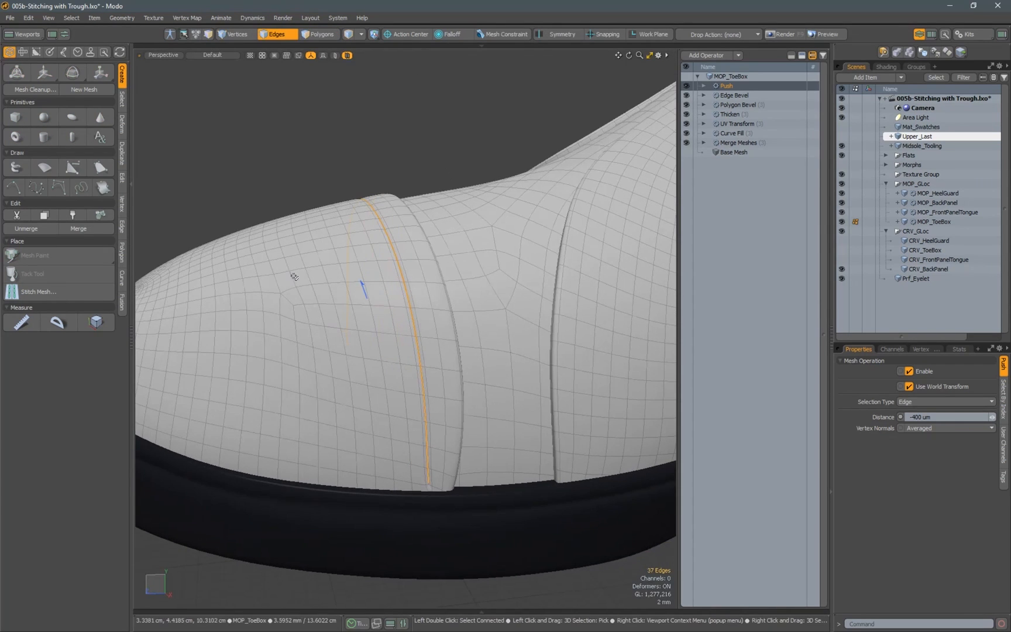
Start Stitch Mesh Setup with a stitch preset and set the curve source to Selected Edges (Procedural)
left_click(122, 18)
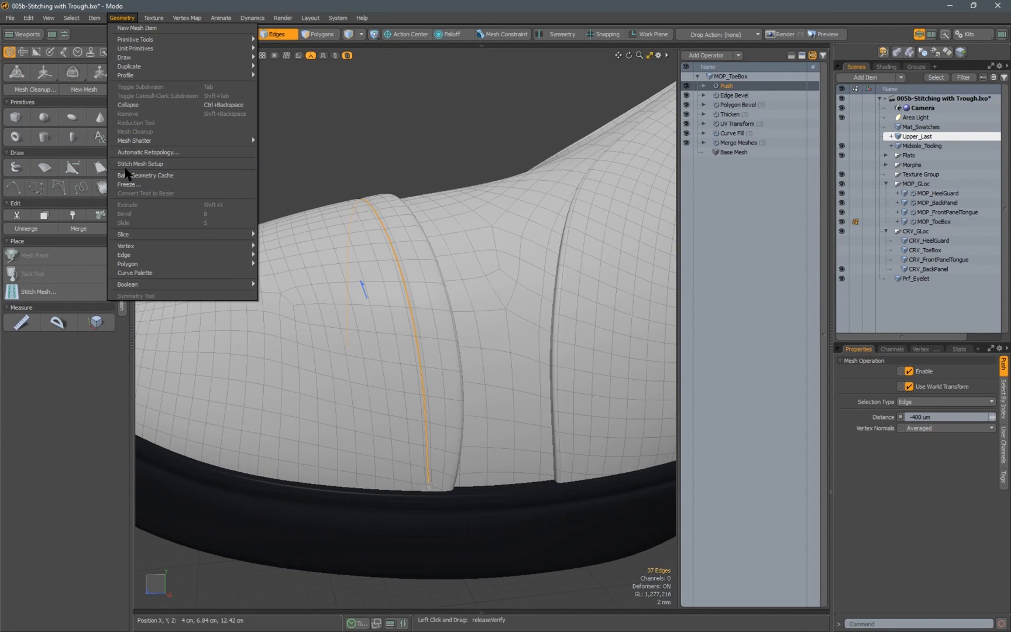
left_click(155, 167)
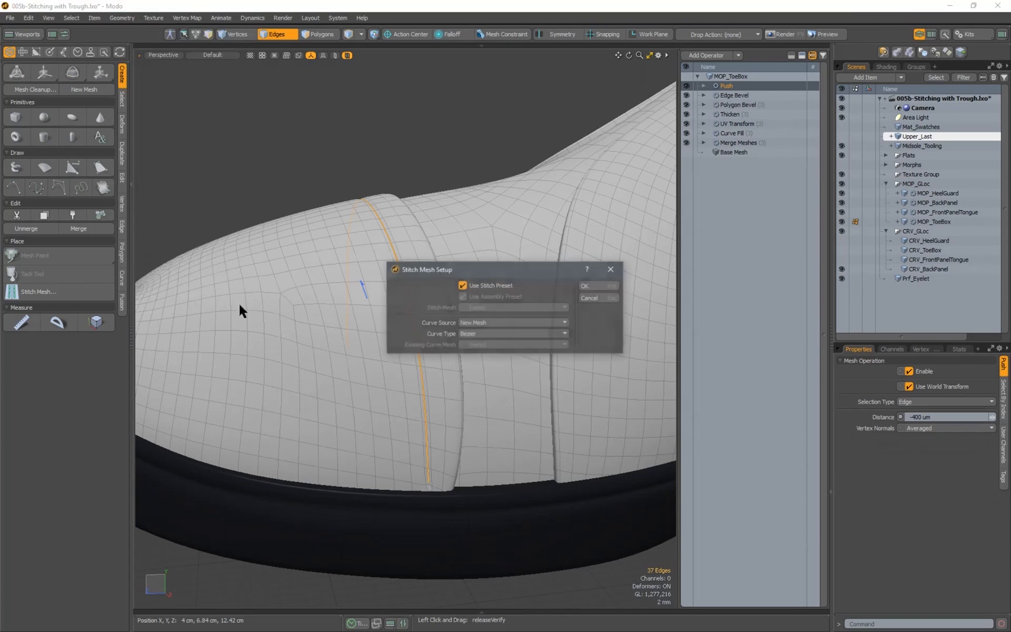
left_click_drag(497, 266, 613, 413)
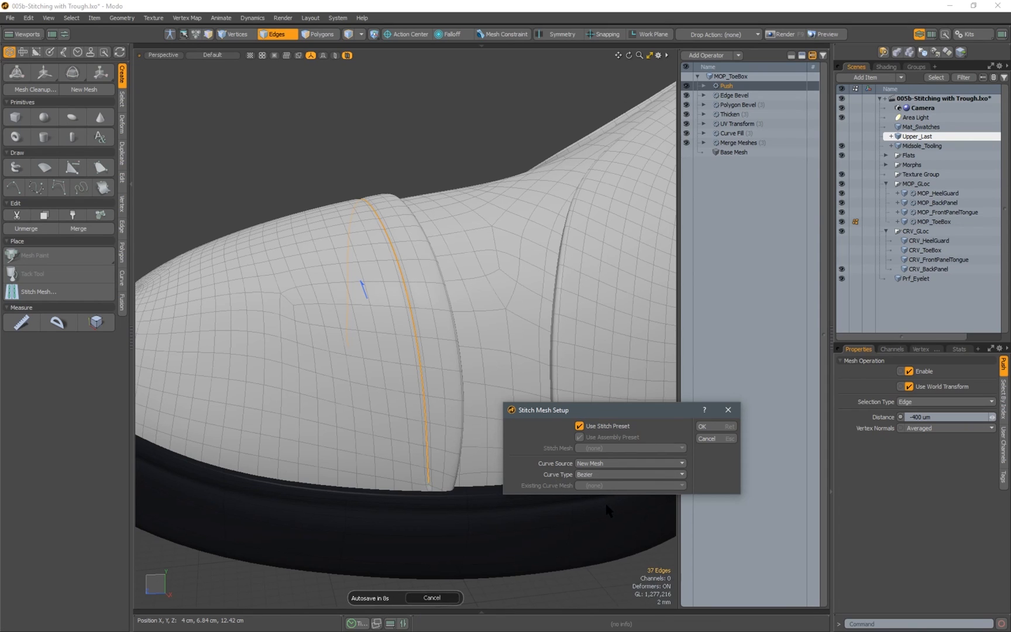
left_click(582, 463)
left_click(586, 448)
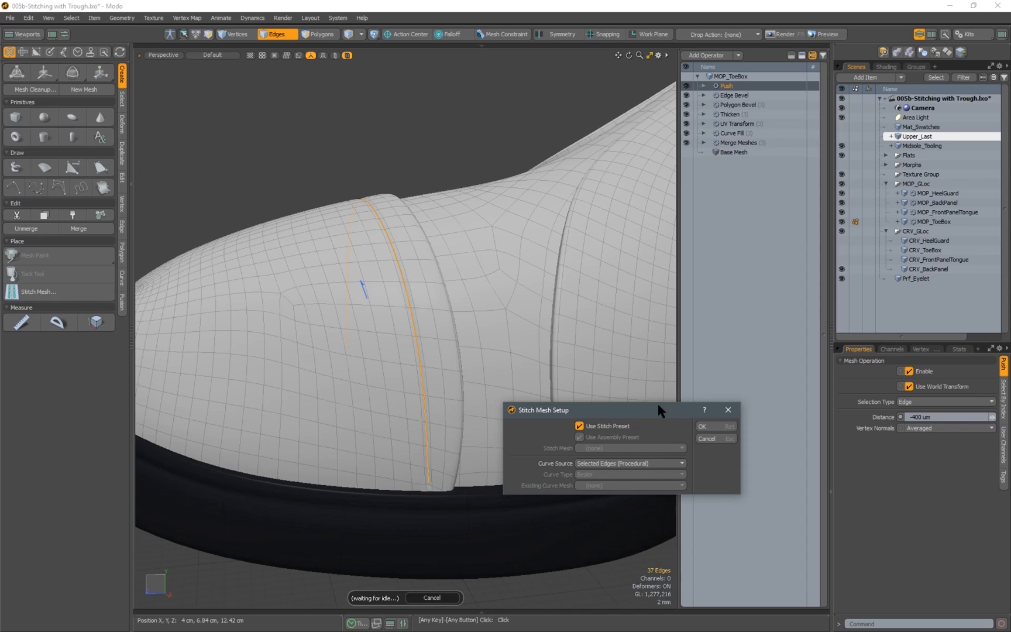
left_click(623, 463)
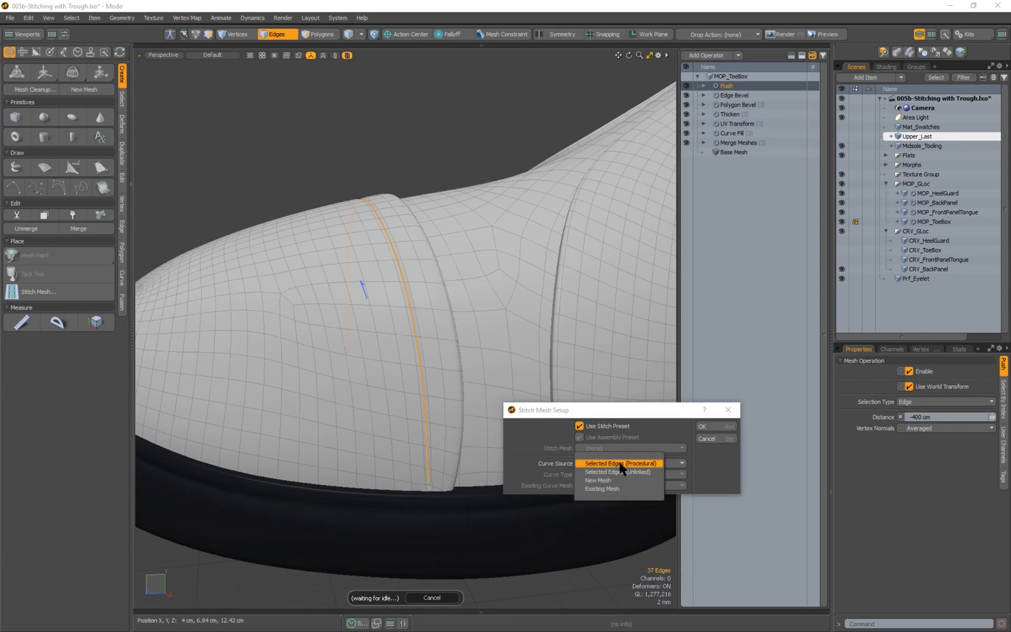
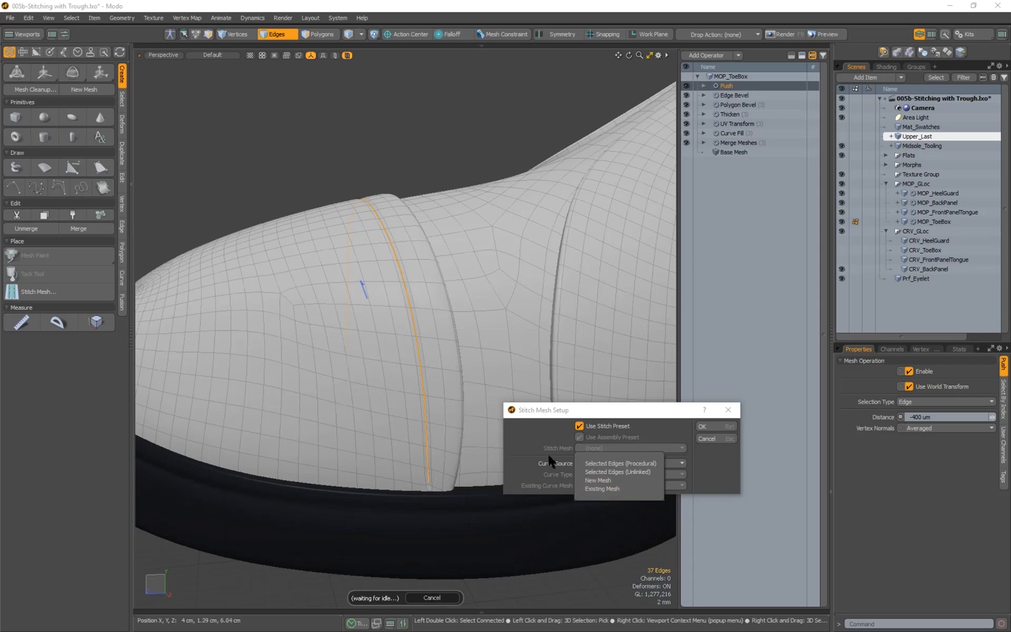
left_click(537, 435)
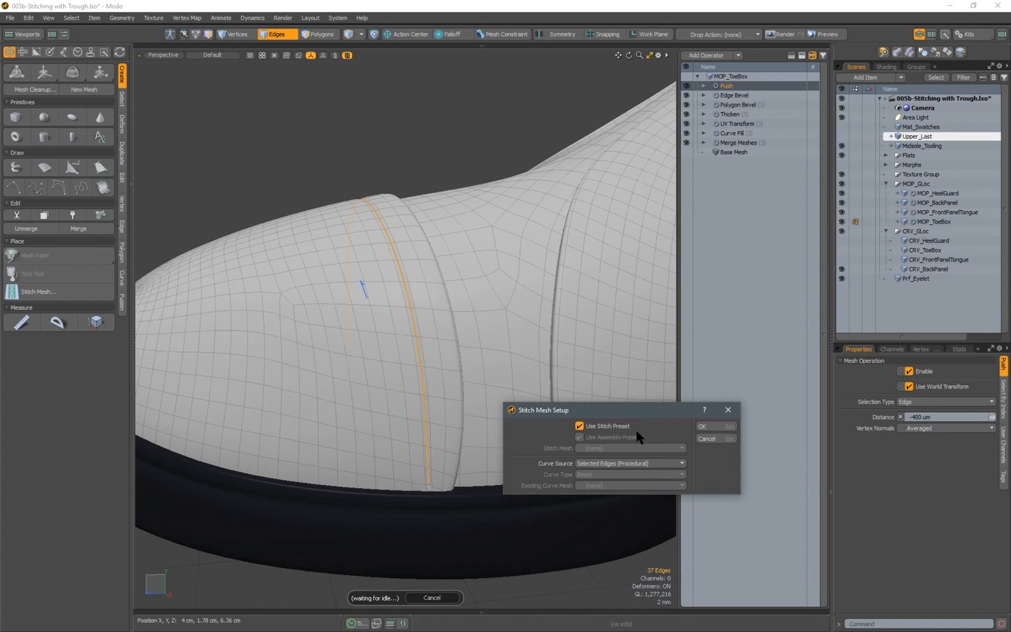
Accept the stitch setup and apply the FAT 2mm Stitch preset along the toe box trough
left_click(710, 427)
left_click(595, 383)
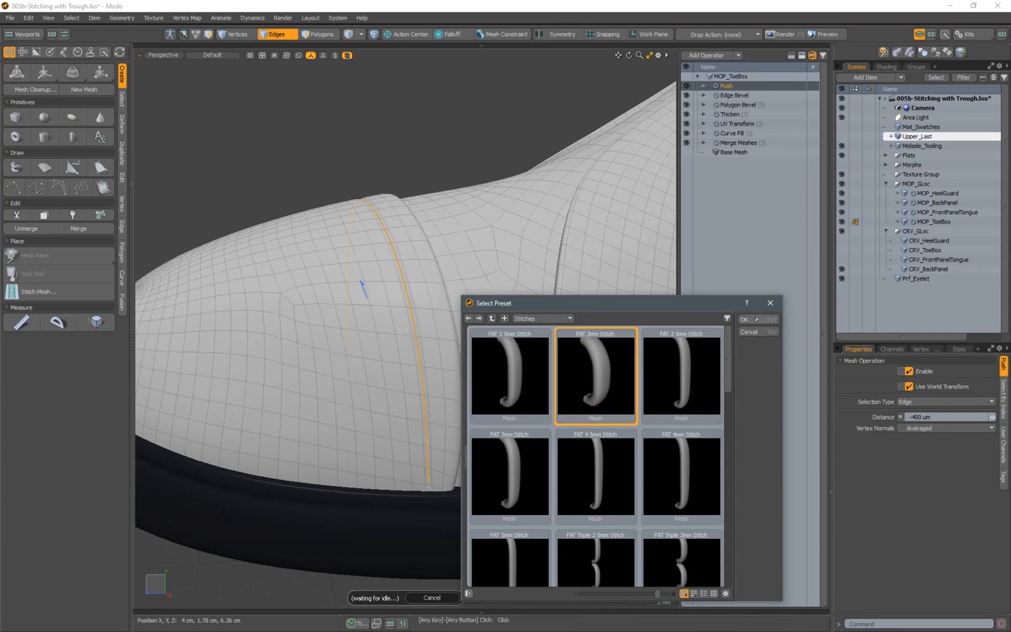
double_click(594, 363)
Examine the stitches along the toe box trough, checking their seating and alignment to the surface
left_click_drag(414, 446, 378, 429, "alt")
right_click_drag(378, 429, 436, 429, "alt")
left_click_drag(435, 429, 384, 335, "alt")
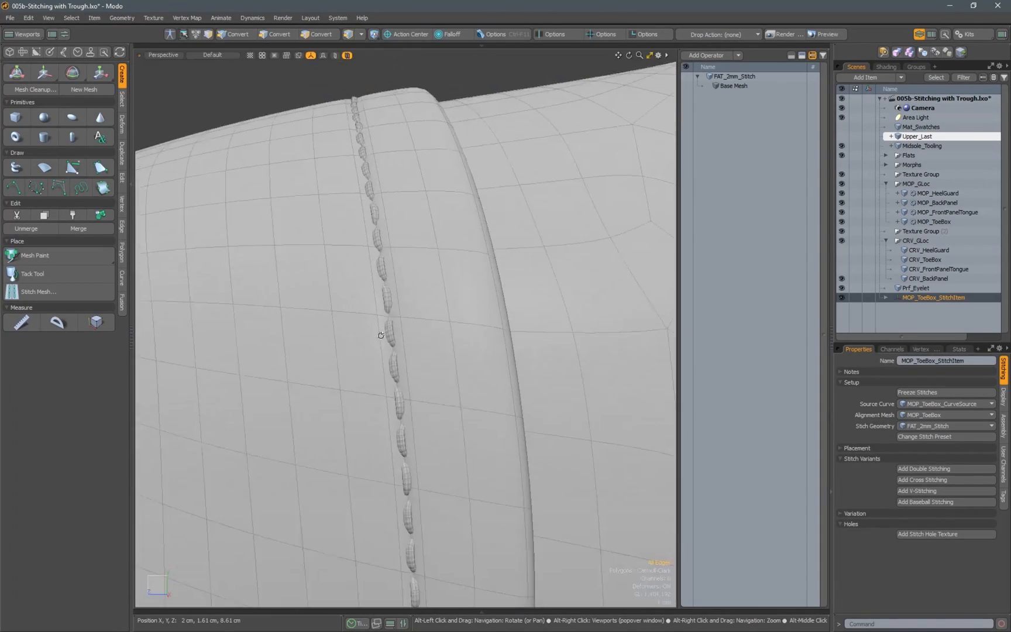
right_click_drag(384, 334, 443, 345, "alt")
left_click_drag(442, 345, 361, 242, "alt")
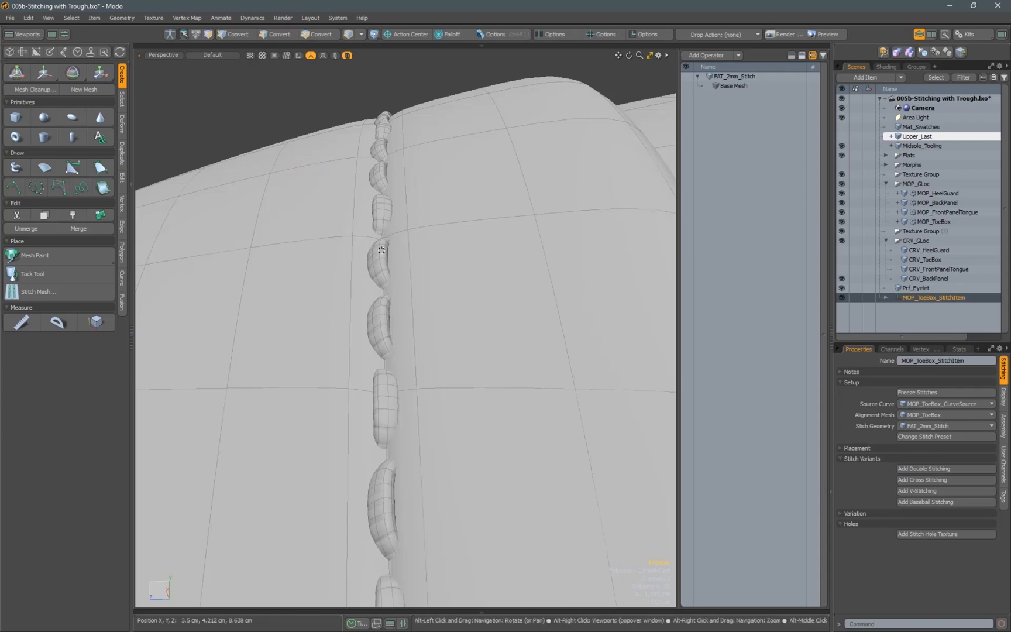
left_click_drag(316, 199, 397, 208, "alt")
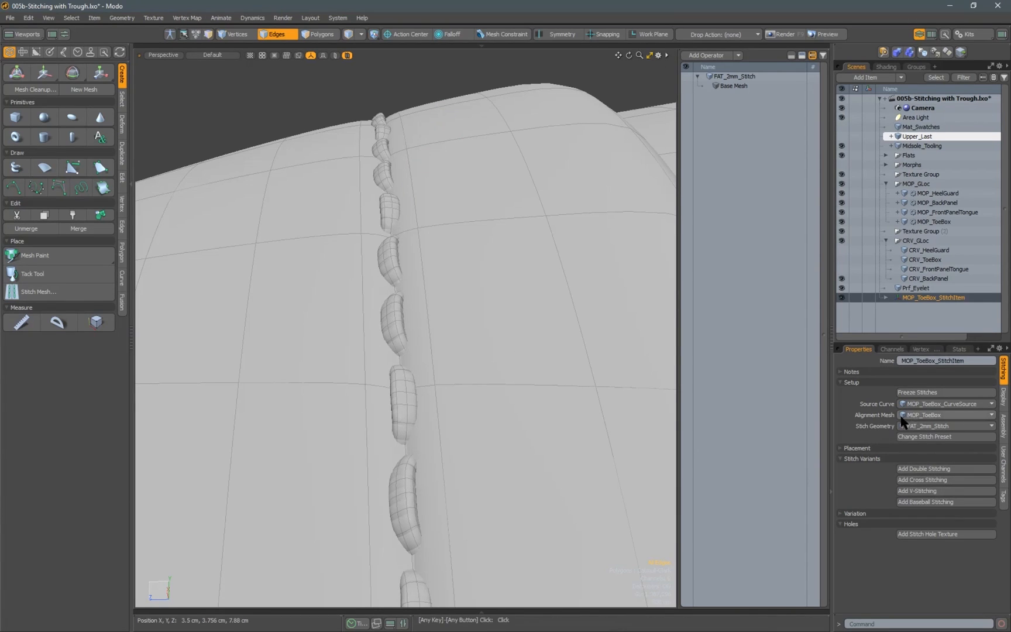
left_click_drag(614, 328, 464, 304, "alt")
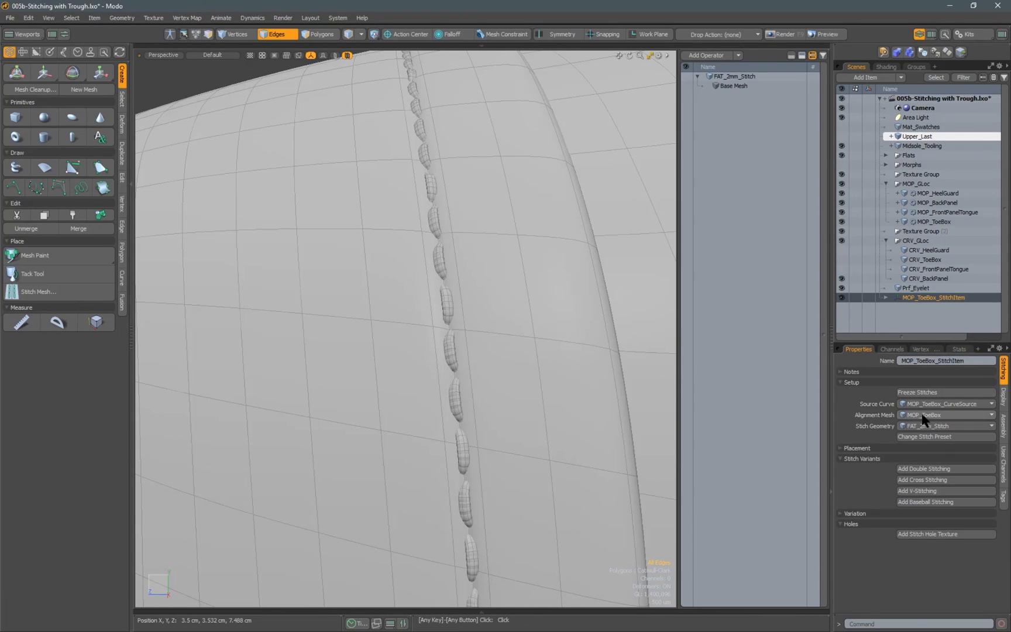
left_click_drag(431, 302, 437, 218, "alt")
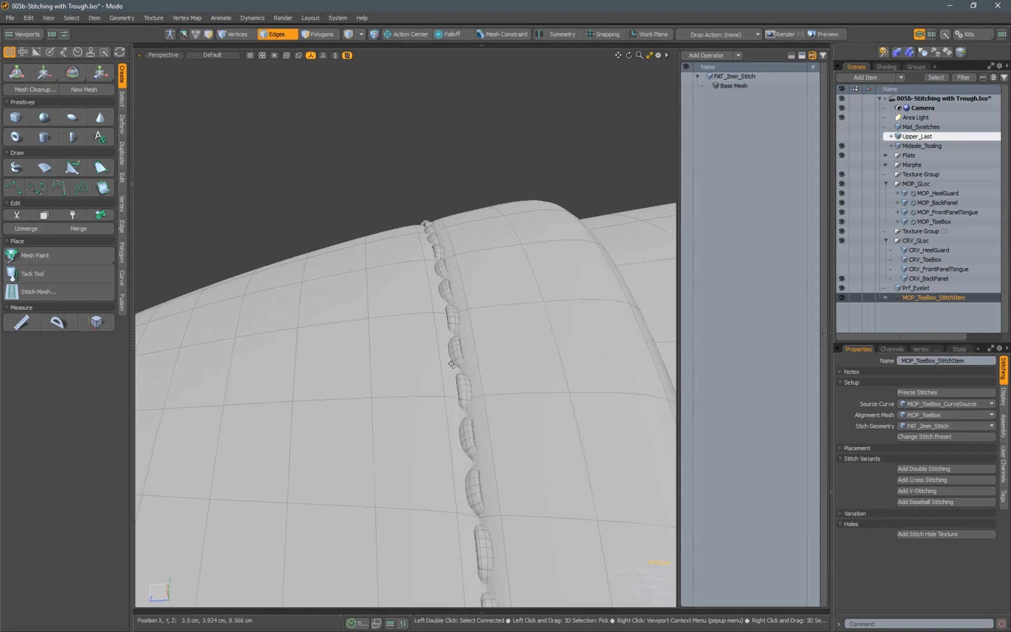
Switch to item selection and select the MOP_ToeBox mesh
left_click_drag(441, 310, 441, 298, "alt")
key("5")
left_click(350, 339)
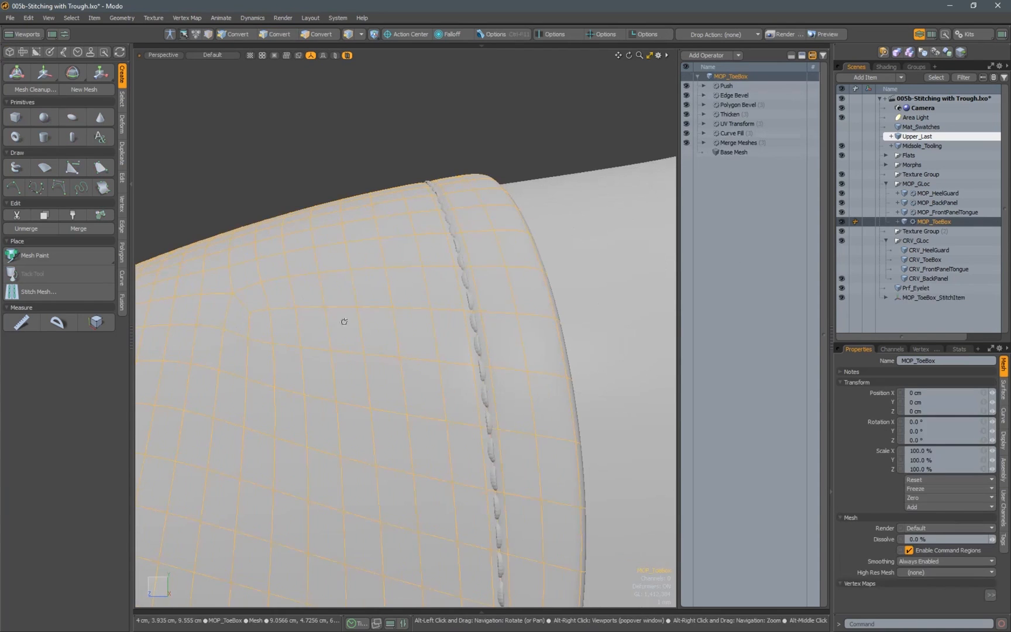
Duplicate the MOP_ToeBox mesh and rename the copy MOP_ToeBox_Align
left_click_drag(343, 321, 354, 293, "alt")
left_click_drag(456, 348, 962, 239)
key("F2")
key("Right")
key("BackSpace")
key("BackSpace")
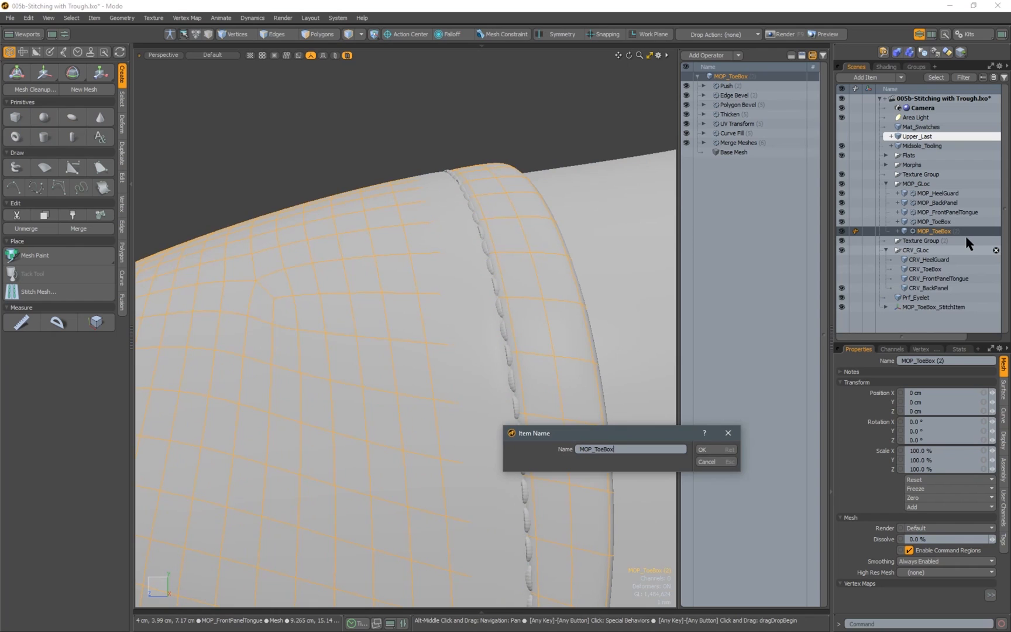
type("_Align")
key("Return")
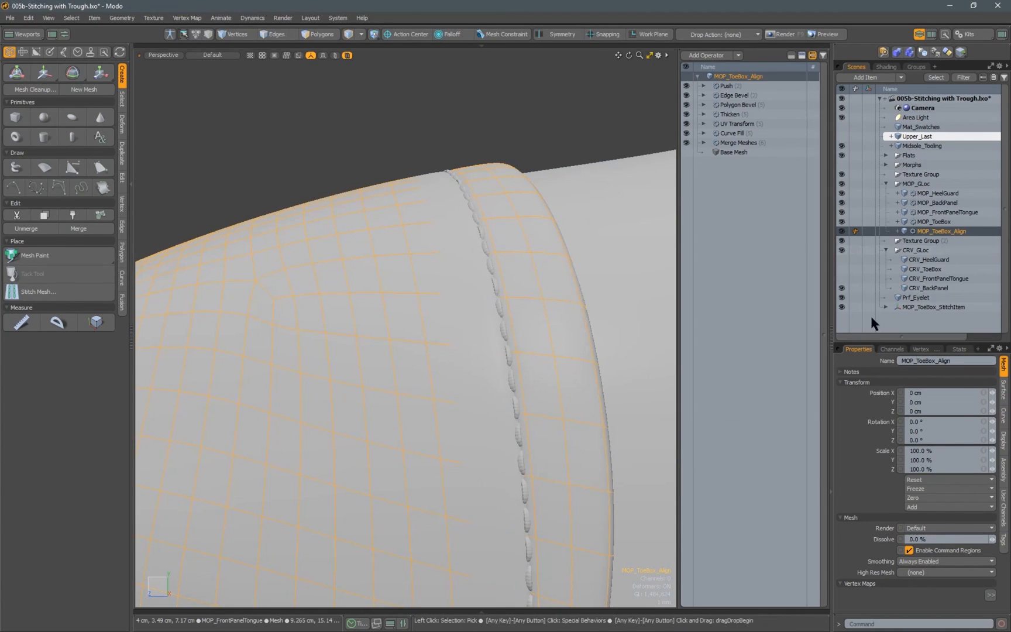
Disable the Push and Edge Bevel operators on MOP_ToeBox_Align and hide the mesh
left_click(686, 86)
left_click(686, 95)
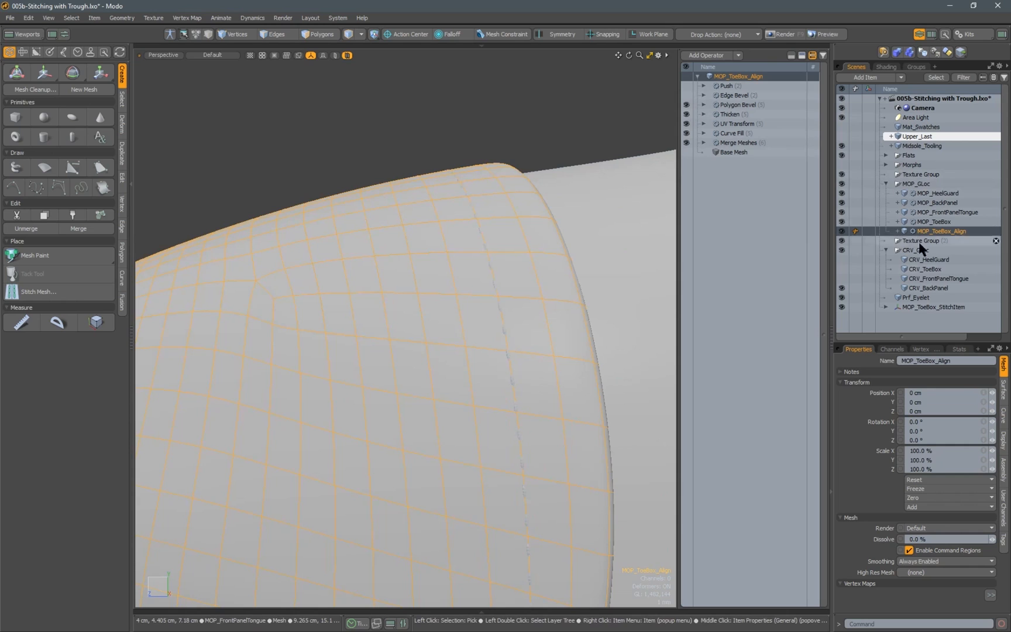
left_click(841, 231)
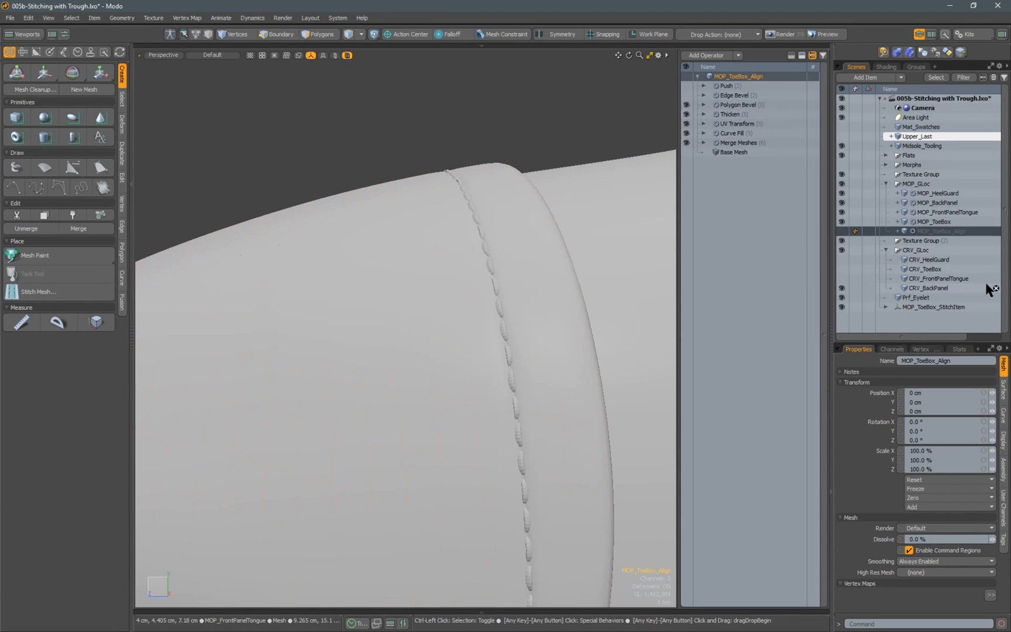
Group MOP_ToeBox_Align under a locator named Alignments and move it out of MOP_GLoc, directly above it
key("ctrl+g")
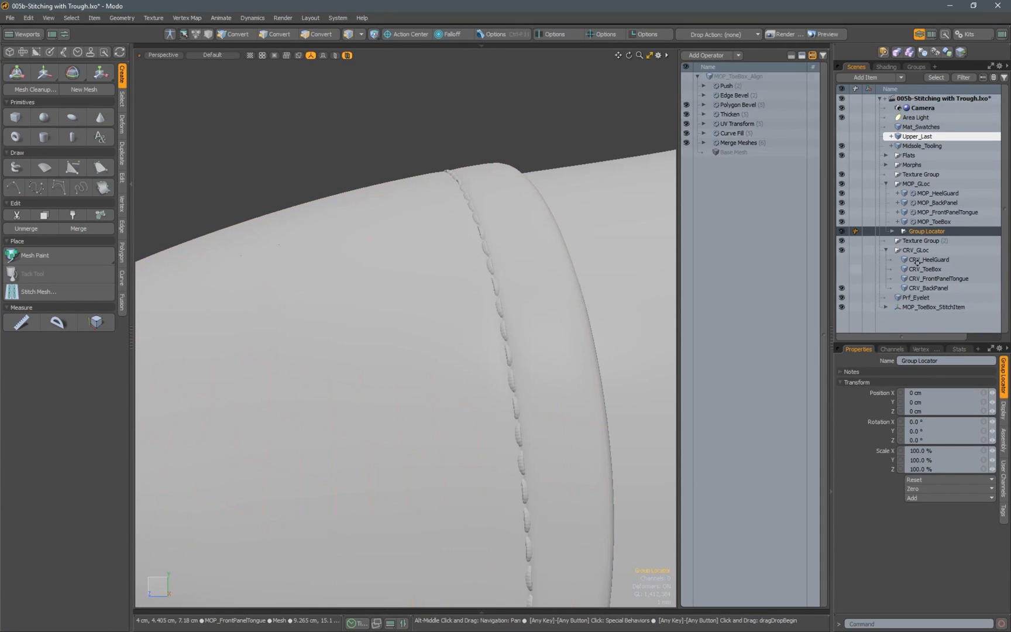
type("Alignments")
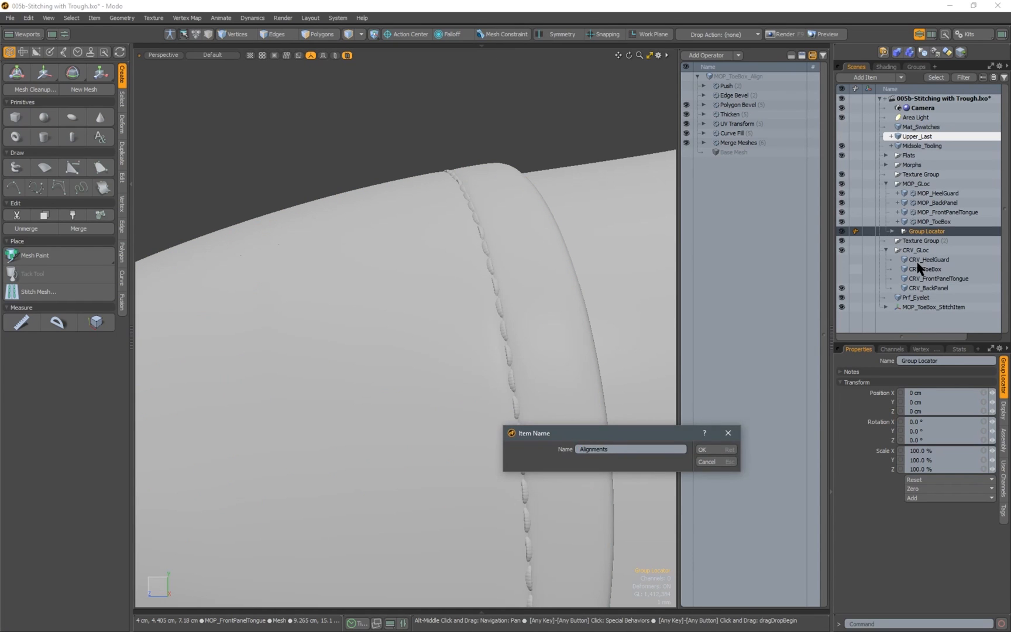
key("Return")
left_click_drag(912, 232, 912, 180)
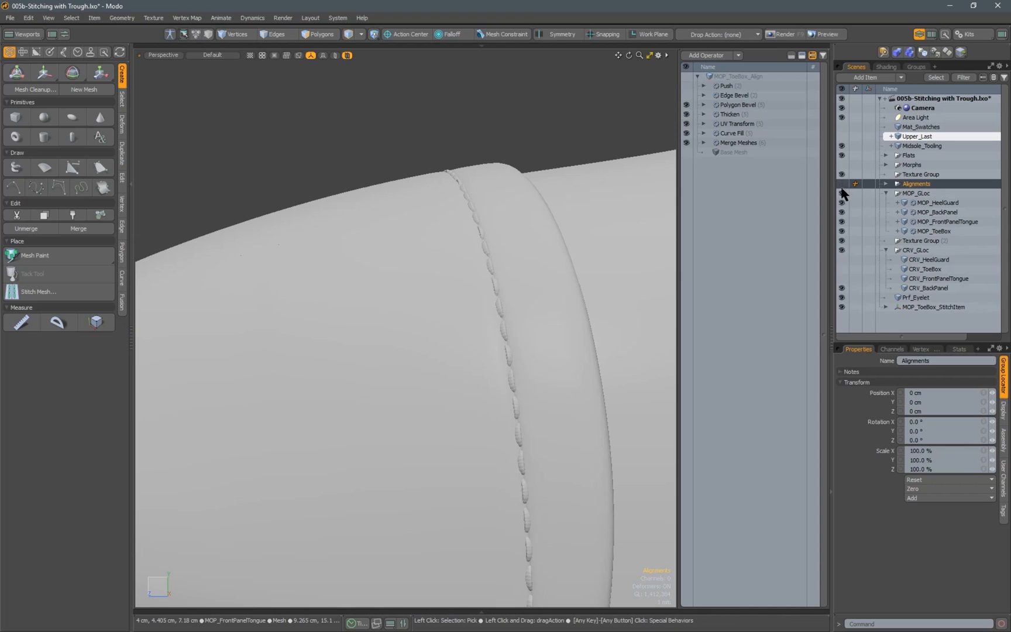
Set the alignment mesh of MOP_ToeBox_StitchItem to MOP_ToeBox_Align
left_click(926, 309)
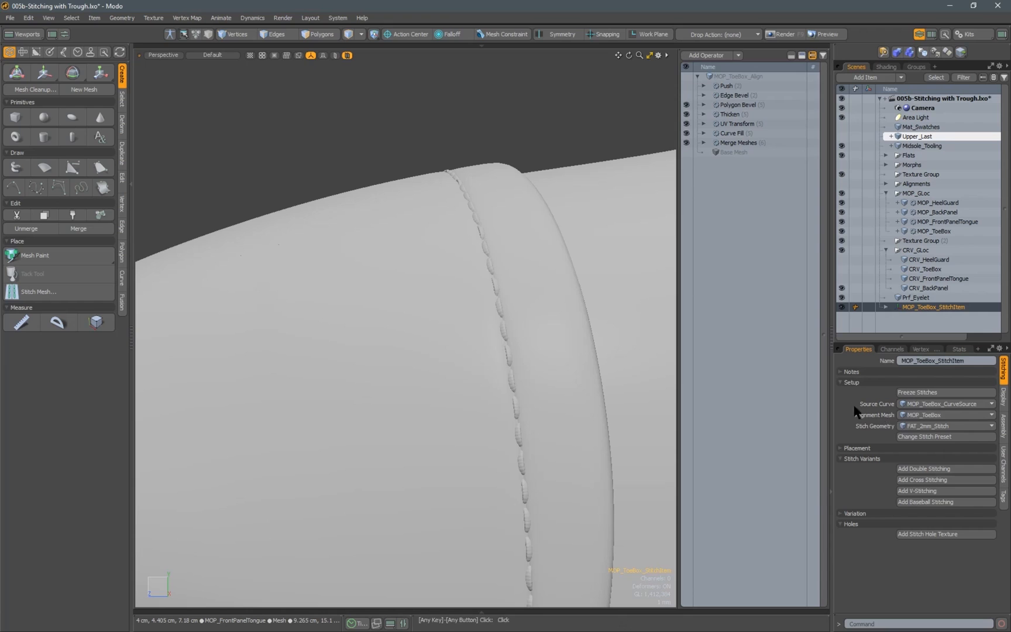
left_click(931, 416)
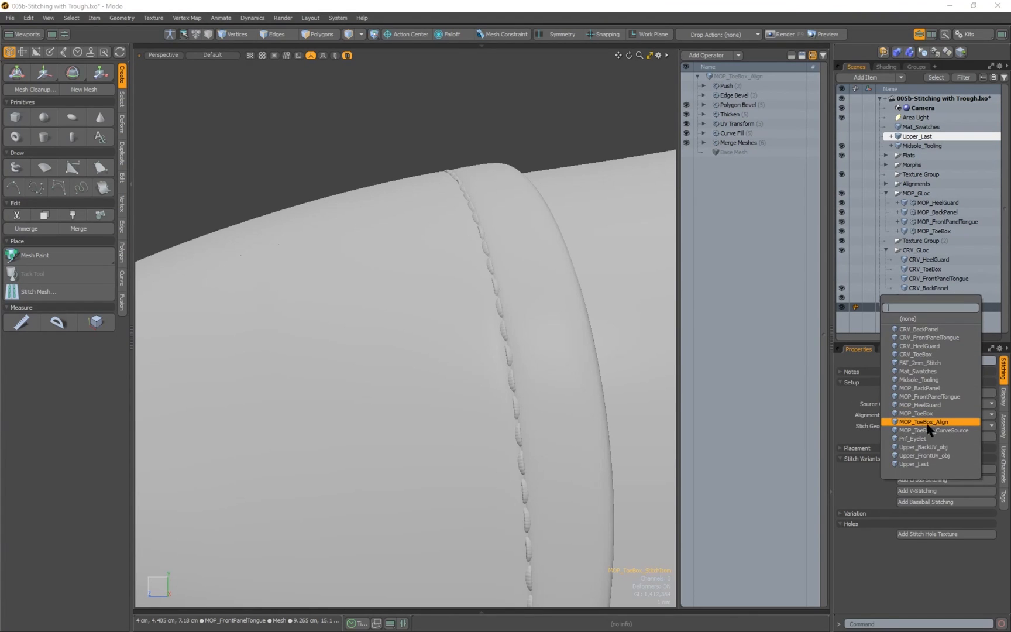
left_click(936, 423)
mouse_move(497, 374)
left_mouse_down("alt")
mouse_move(473, 265)
mouse_move(537, 379)
mouse_move(525, 356)
mouse_move(521, 379)
mouse_move(532, 368)
mouse_move(501, 334)
mouse_move(490, 395)
left_mouse_up("alt")
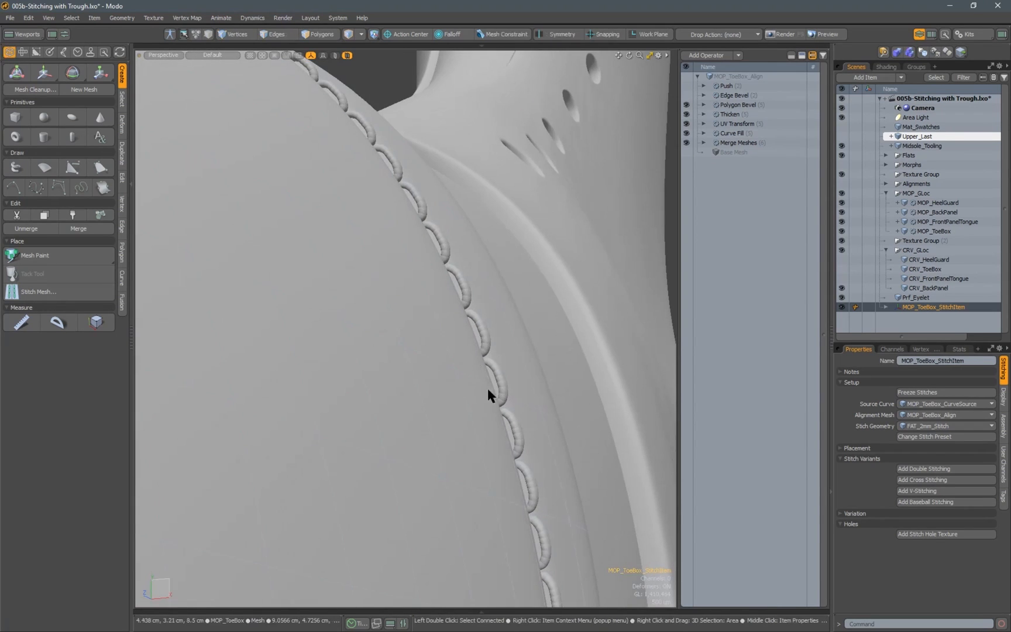
Set the toe box stitches' surface offset to 200 um in the placement settings
left_click(846, 448)
left_click(916, 492)
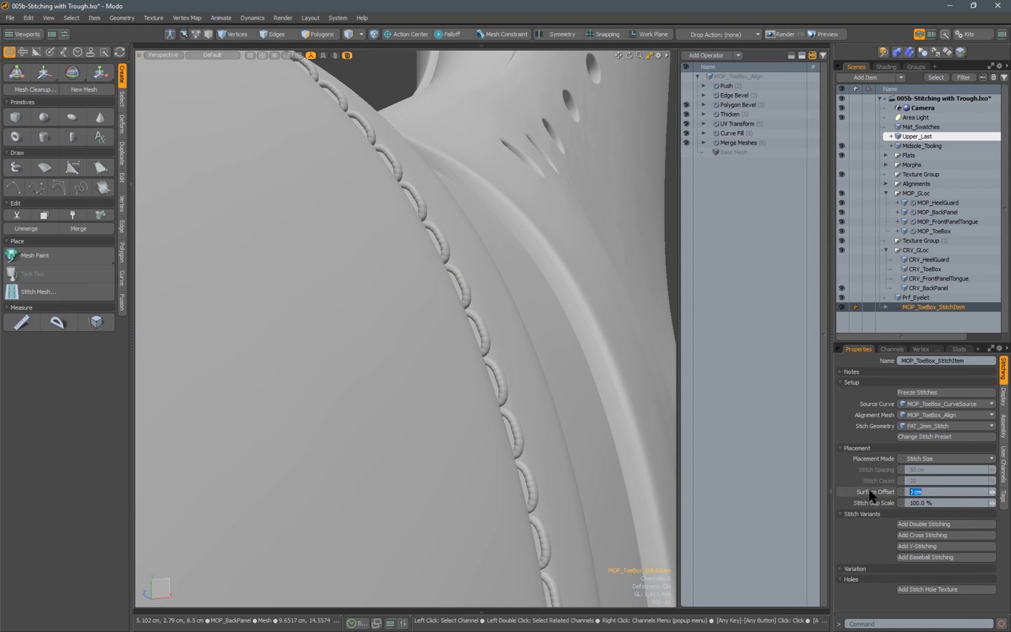
type("200um")
key("Return")
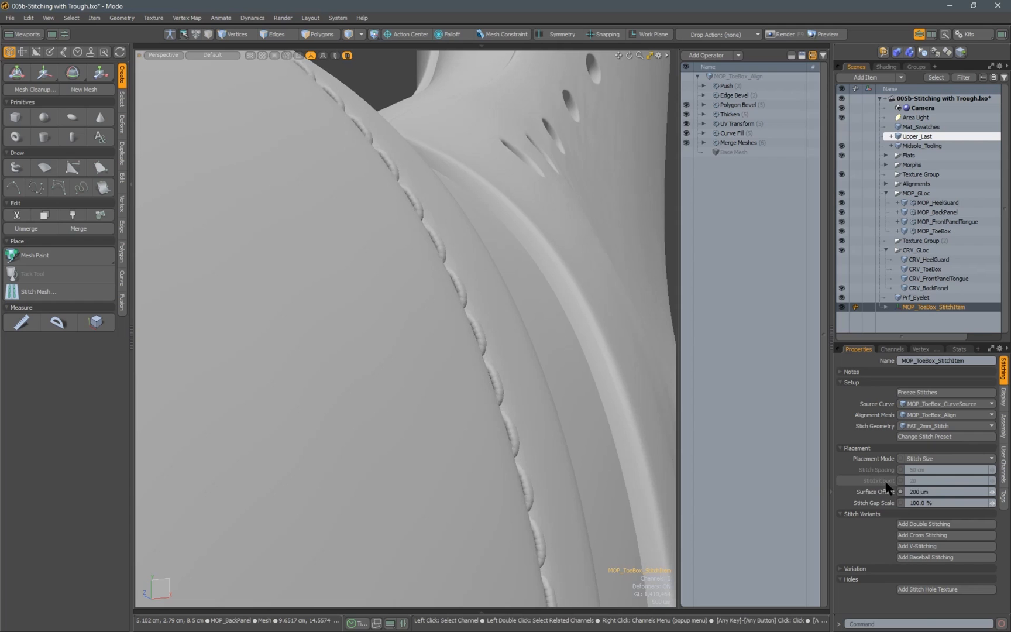
mouse_move(422, 318)
left_mouse_down("alt")
mouse_move(391, 304)
mouse_move(271, 320)
mouse_move(417, 337)
left_mouse_up("alt")
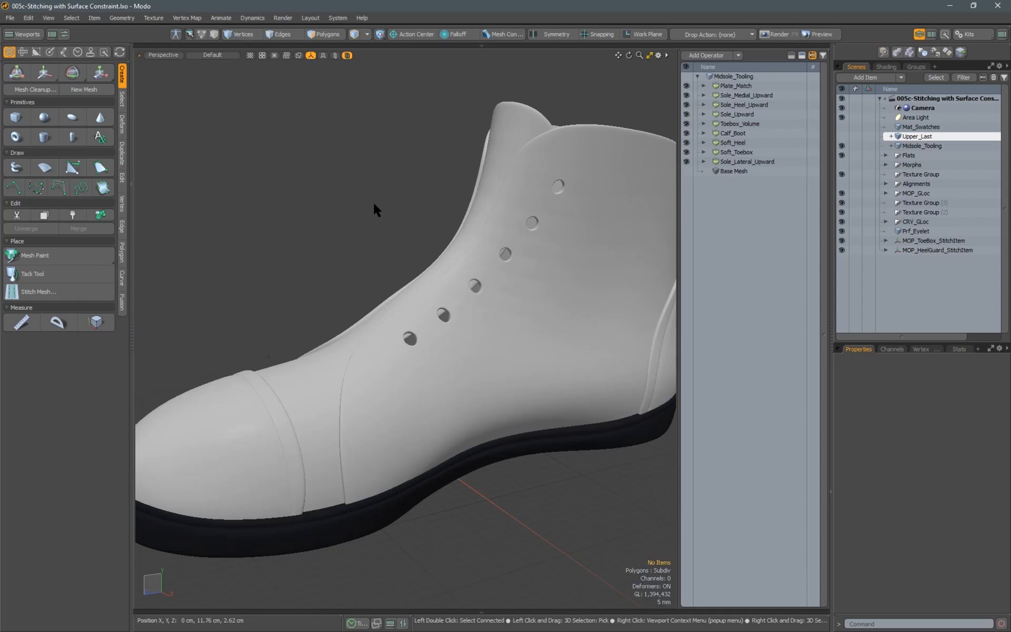
Add a new mesh named CRV_SurfConstraint and activate the Curve tool for drawing on the boot
key("n")
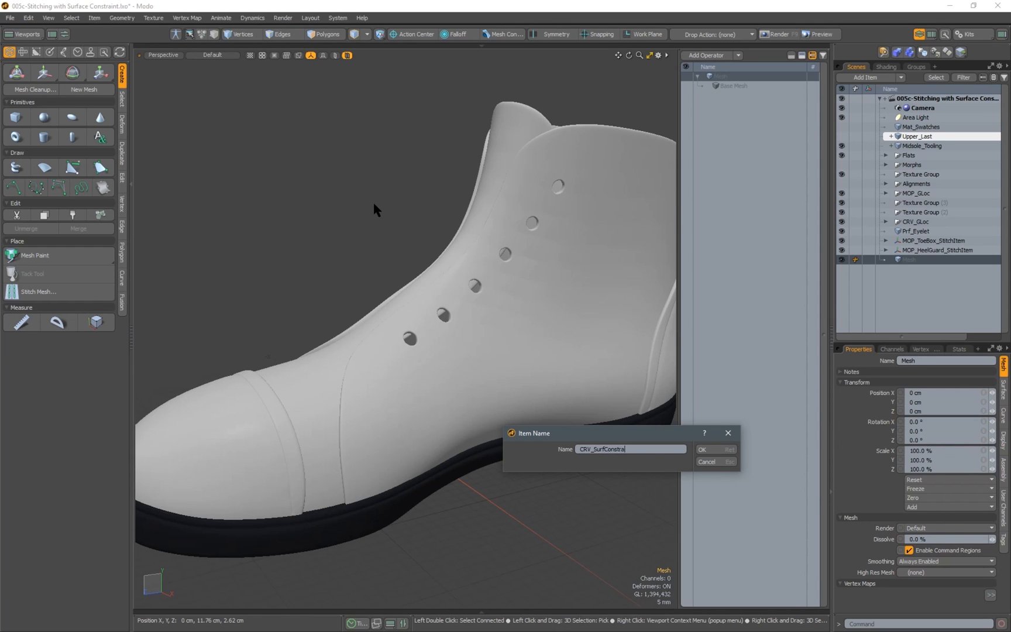
type("CRV_SurfConstraint")
key("Return")
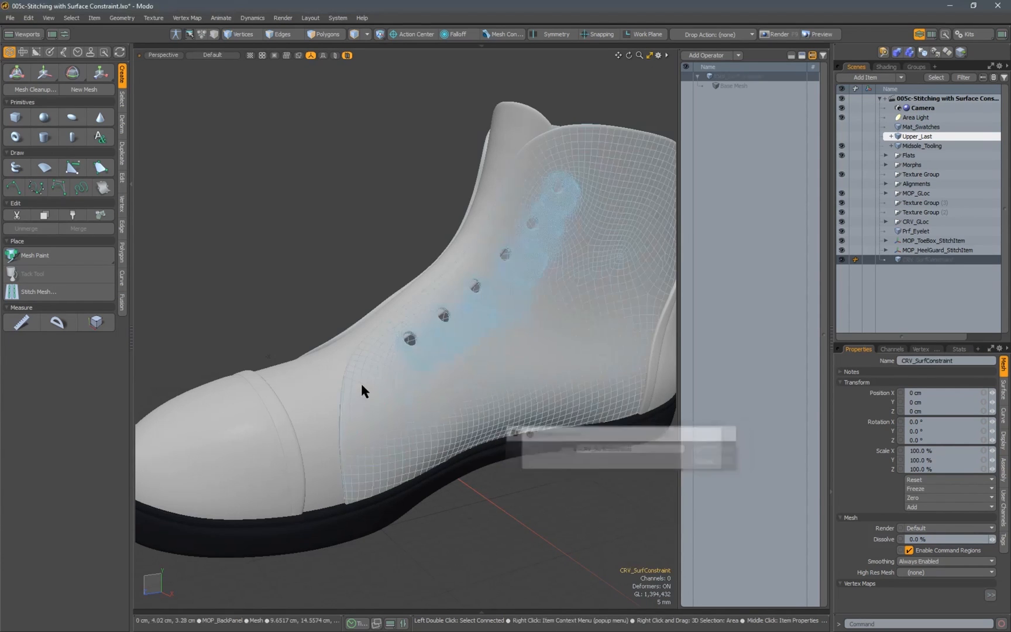
left_click(14, 187)
left_click_drag(379, 350, 356, 278, "alt")
scroll(330, 404, "up", 3)
left_click_drag(336, 403, 350, 460, "alt")
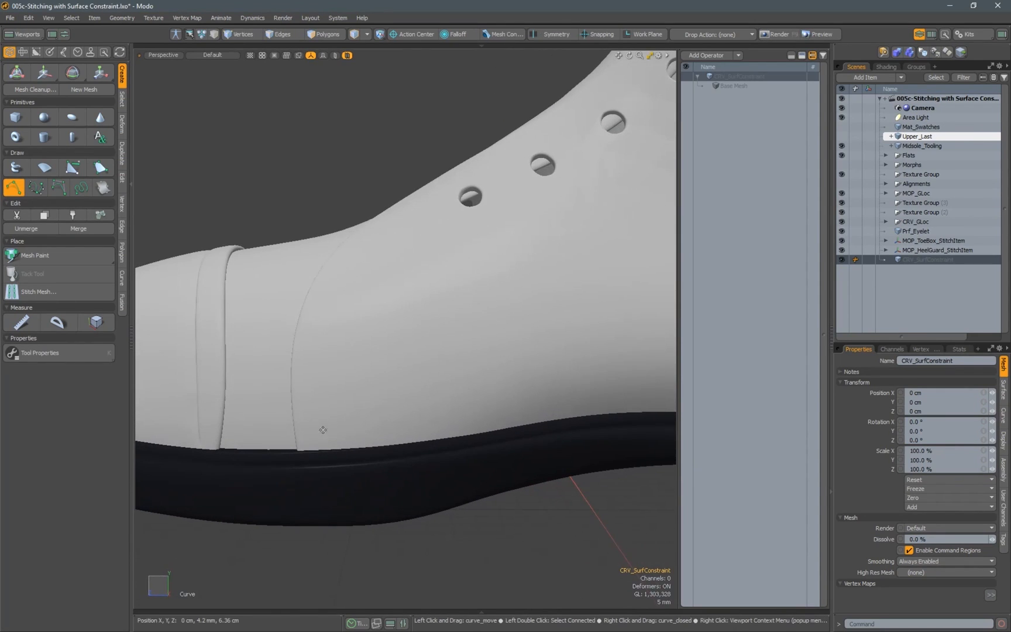
left_click_drag(403, 220, 341, 349, "alt")
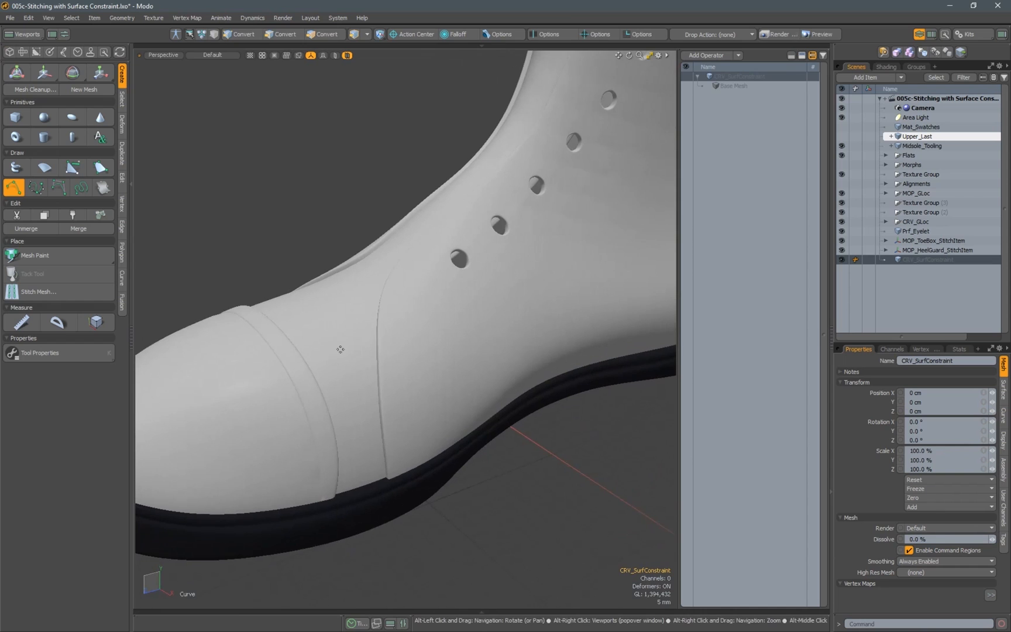
left_click_drag(585, 226, 504, 288, "alt")
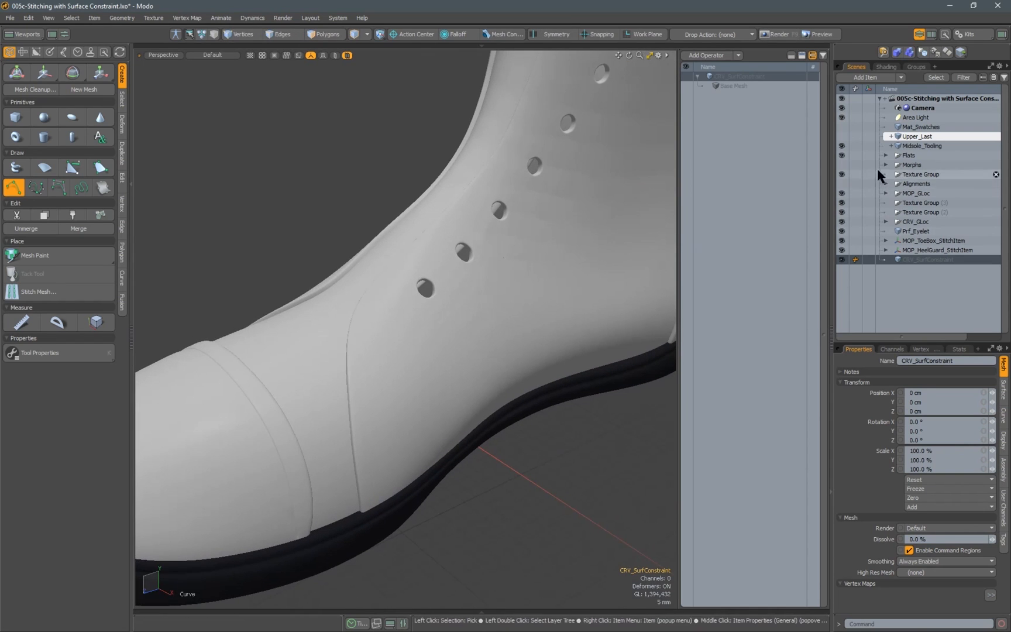
Hide MOP_HeelGuard, MOP_FrontPanelTongue, MOP_ToeBox and Midsole_Tooling so only the back panel remains on show
left_click(892, 193)
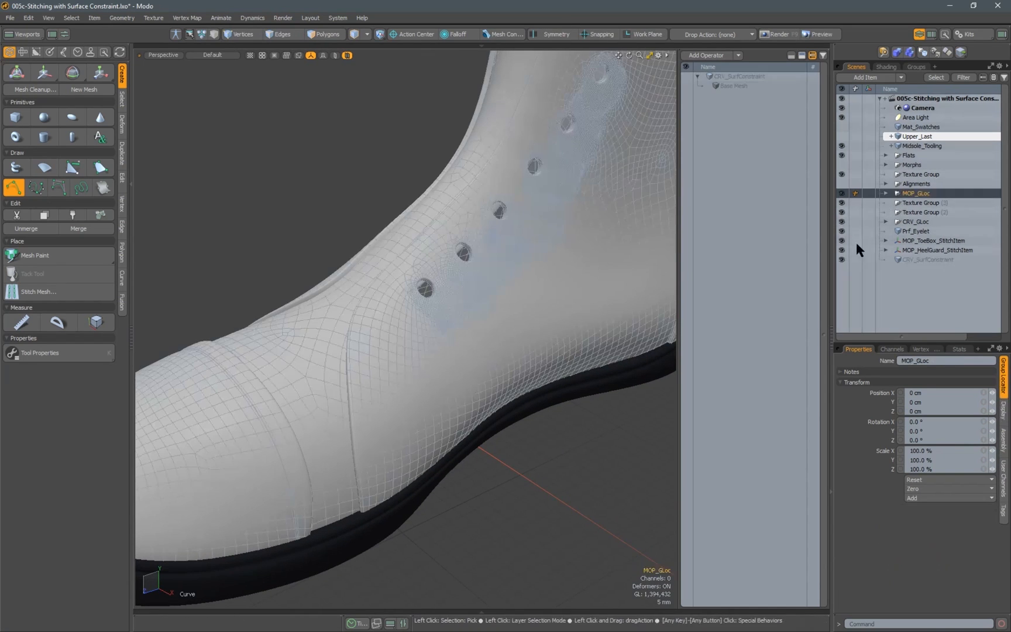
left_click(885, 193)
left_click(841, 202)
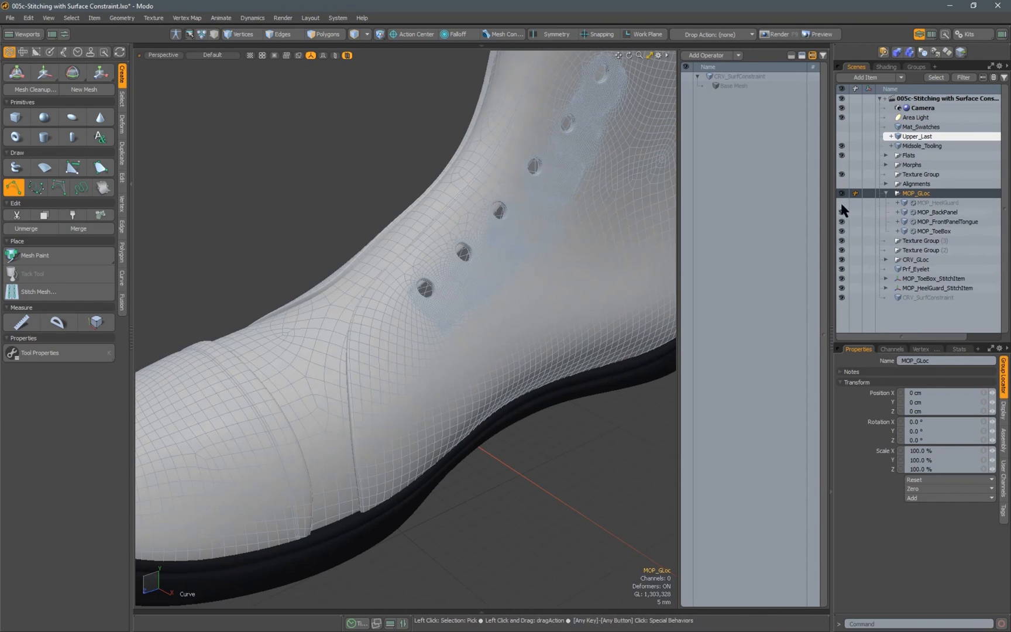
left_click(841, 221)
left_click(841, 231)
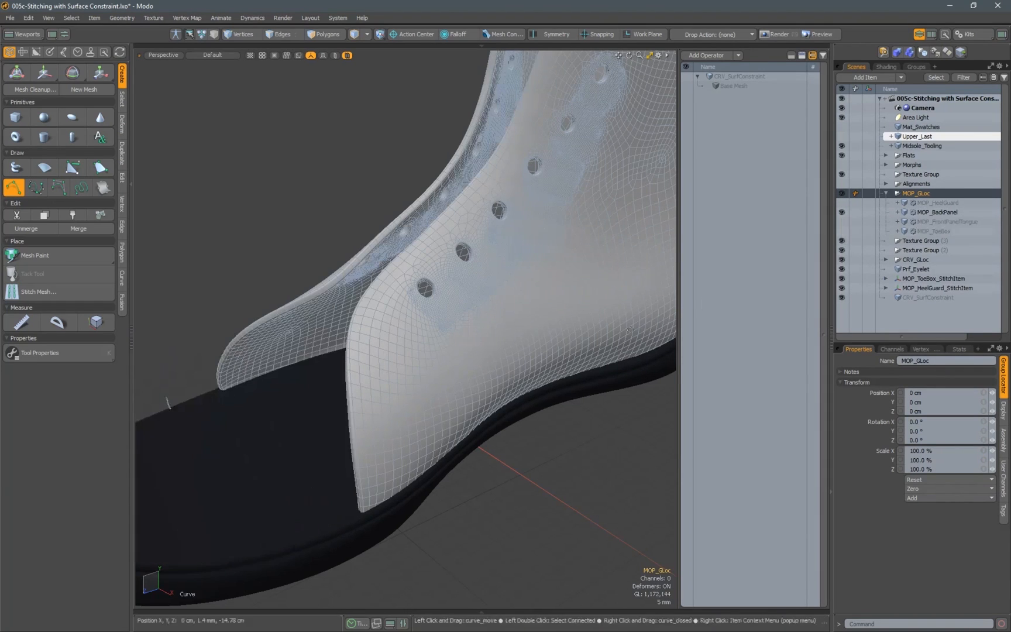
left_click(841, 145)
left_click_drag(375, 409, 307, 405, "alt")
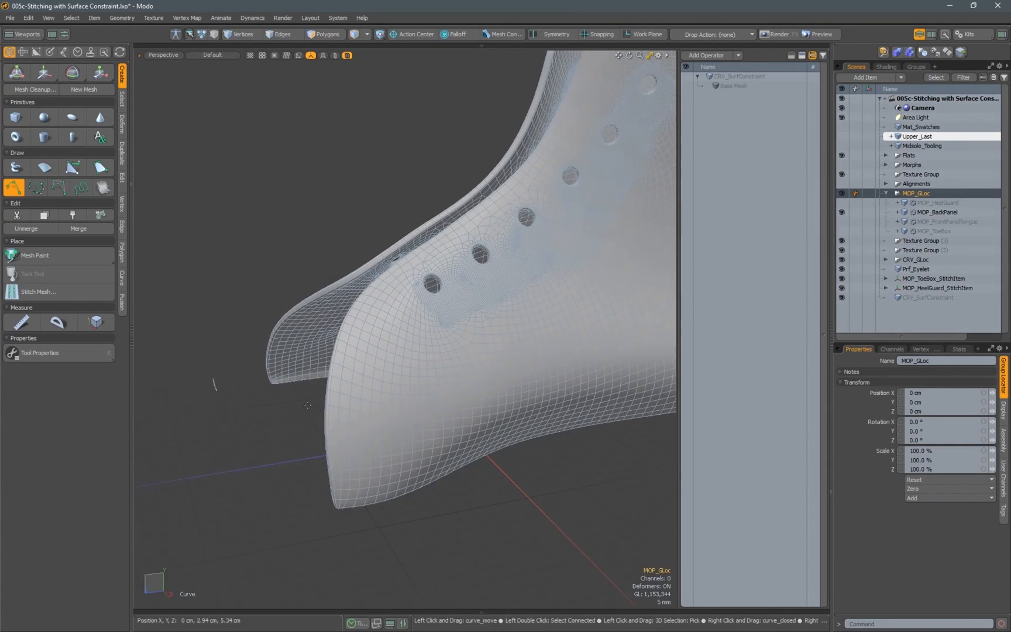
Make CRV_SurfConstraint the active mesh and turn on the background mesh constraint for the Curve tool
left_click(914, 297)
left_click_drag(375, 430, 328, 446, "alt")
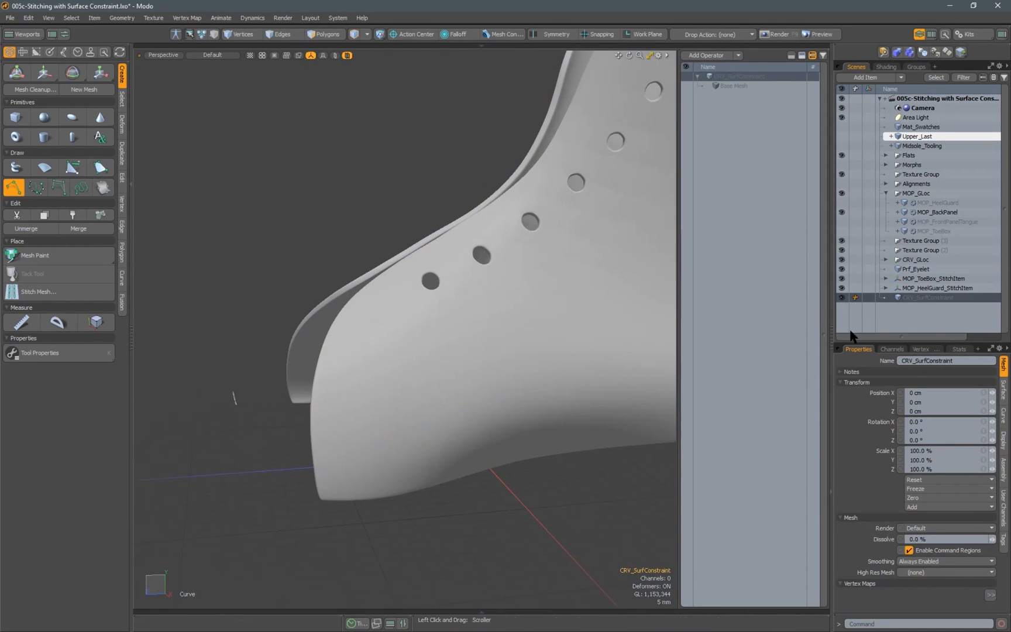
left_click_drag(345, 393, 375, 360, "alt")
scroll(410, 199, "up", 3)
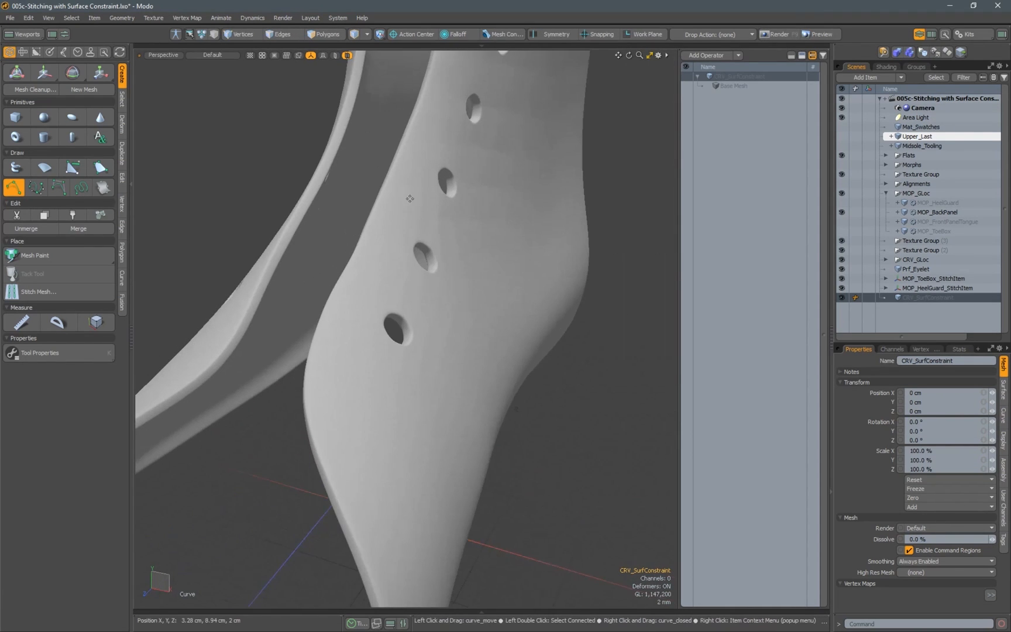
left_click_drag(363, 327, 358, 411, "alt")
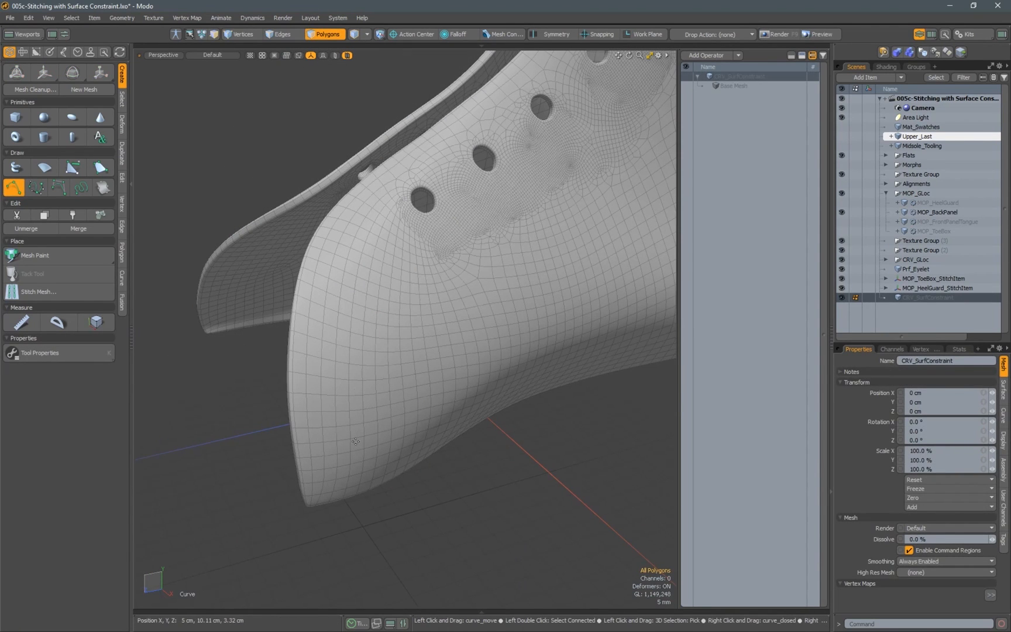
left_click(501, 35, "ctrl")
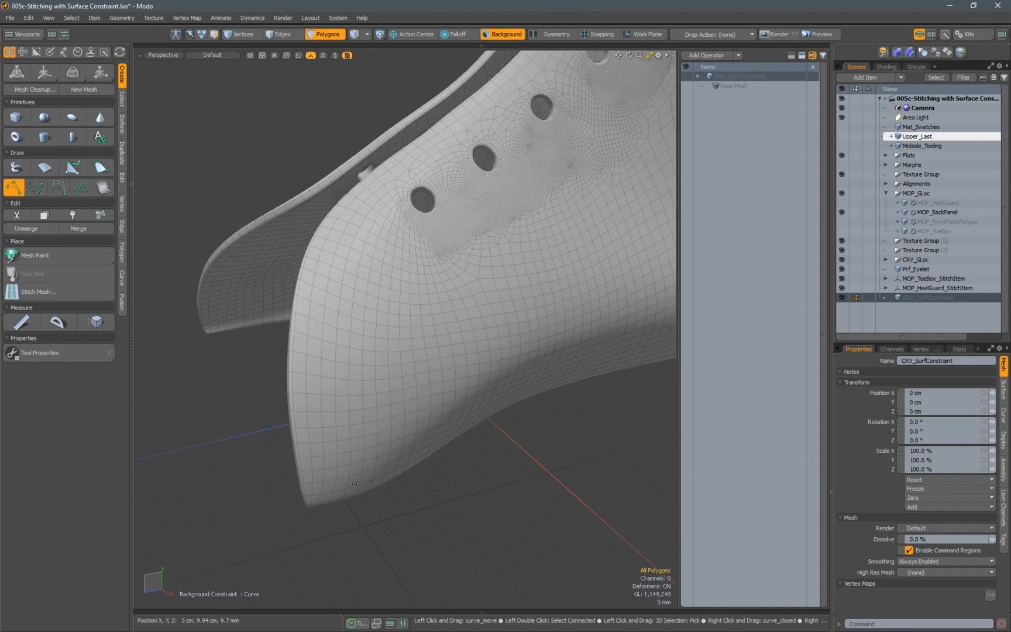
Start a curve at the back panel's lower front corner and place points up along its front edge
mouse_move(338, 482)
left_mouse_down("alt")
mouse_move(316, 463)
mouse_move(320, 471)
left_mouse_up("alt")
scroll(314, 465, "up", 3)
left_click(325, 482)
mouse_move(296, 410)
left_mouse_down("alt")
mouse_move(347, 416)
mouse_move(319, 419)
mouse_move(317, 400)
mouse_move(351, 389)
mouse_move(319, 387)
mouse_move(313, 412)
left_mouse_up("alt")
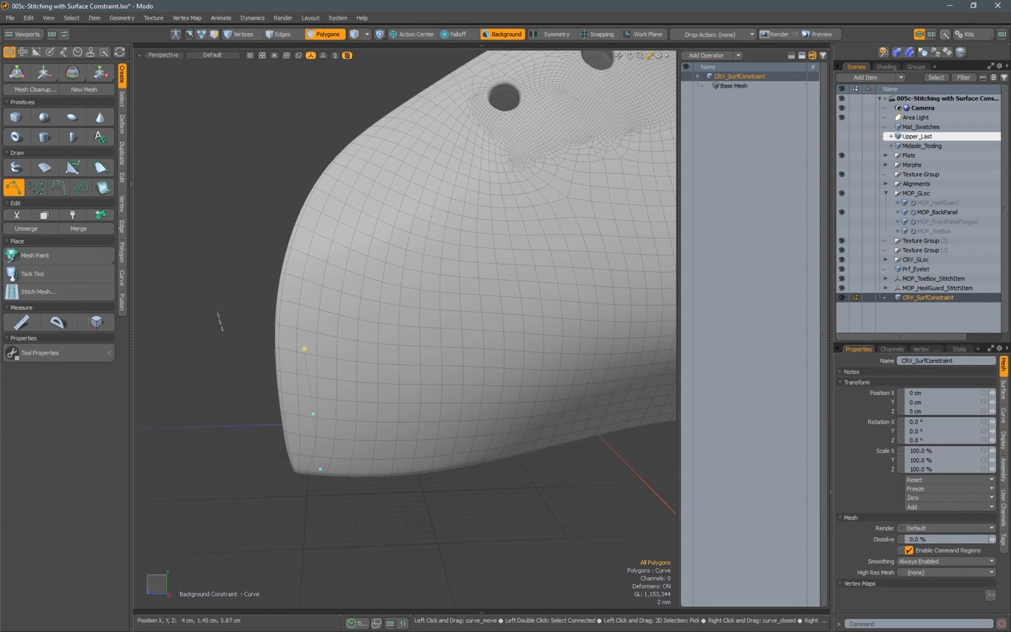
left_click_drag(310, 418, 310, 446, "alt")
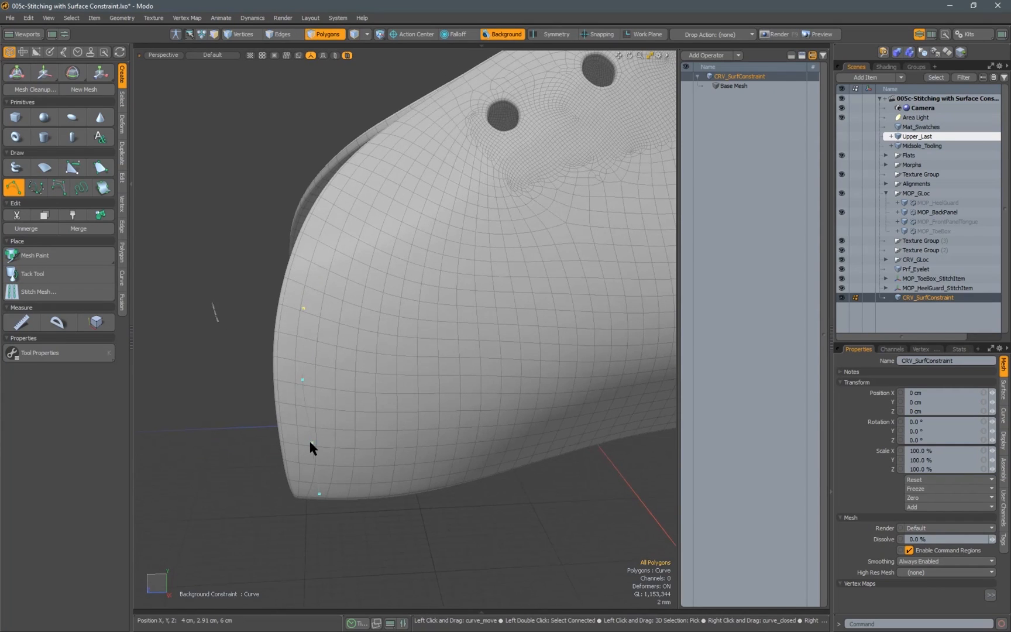
left_click_drag(305, 310, 292, 338, "alt")
left_click(293, 288)
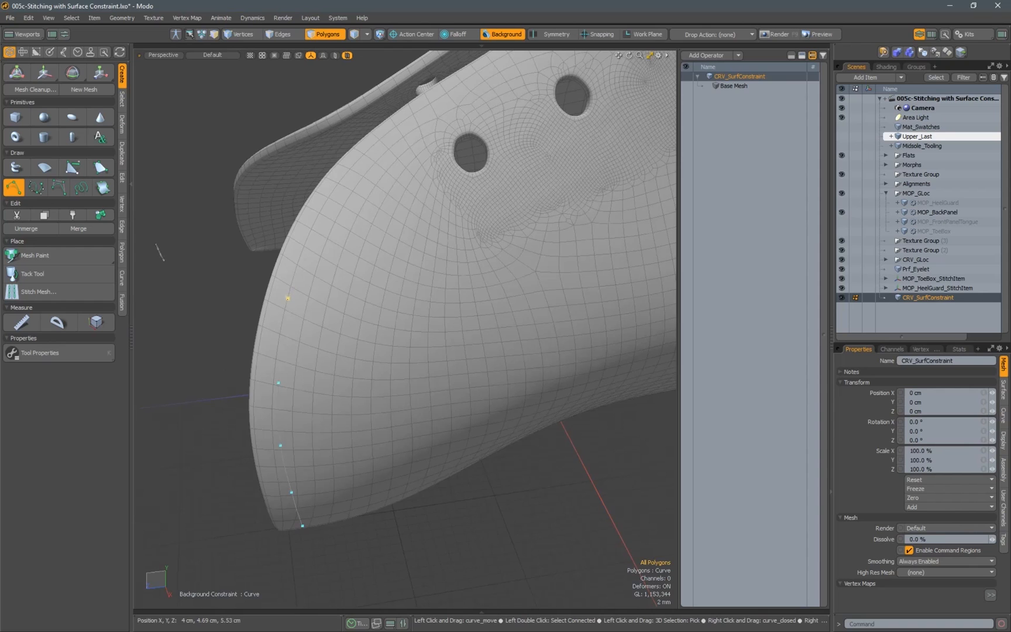
left_click_drag(291, 299, 276, 313, "alt")
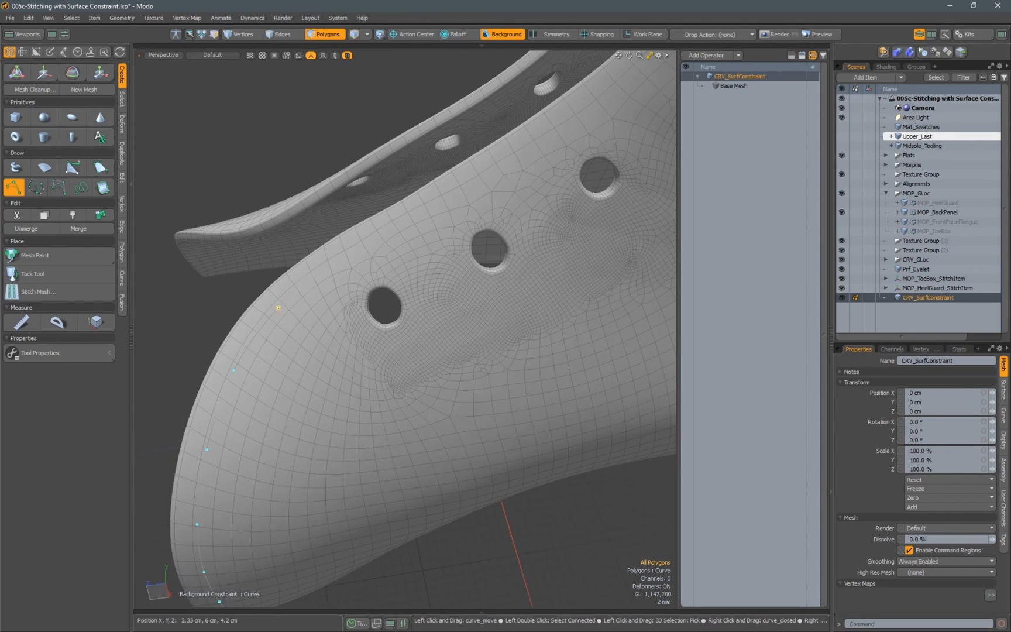
Continue the curve up the first side of the back panel, keeping its points between the eyelets and the edge
left_click_drag(350, 275, 337, 315, "alt")
left_click_drag(337, 316, 307, 446, "alt")
left_click(357, 327)
left_click(366, 308)
left_click_drag(444, 244, 263, 253, "alt")
left_click(295, 257)
left_click(339, 247)
left_click_drag(340, 248, 245, 251, "alt")
Carry the curve around the back panel's upper edge and over to the opposite eyelet side
left_click(384, 233)
left_click(441, 235)
left_click(440, 263)
left_click(524, 319)
left_click(404, 261)
left_click(263, 256)
left_click(372, 217)
left_click_drag(372, 217, 419, 253, "alt")
left_click(343, 216)
left_click_drag(463, 316, 430, 261, "alt")
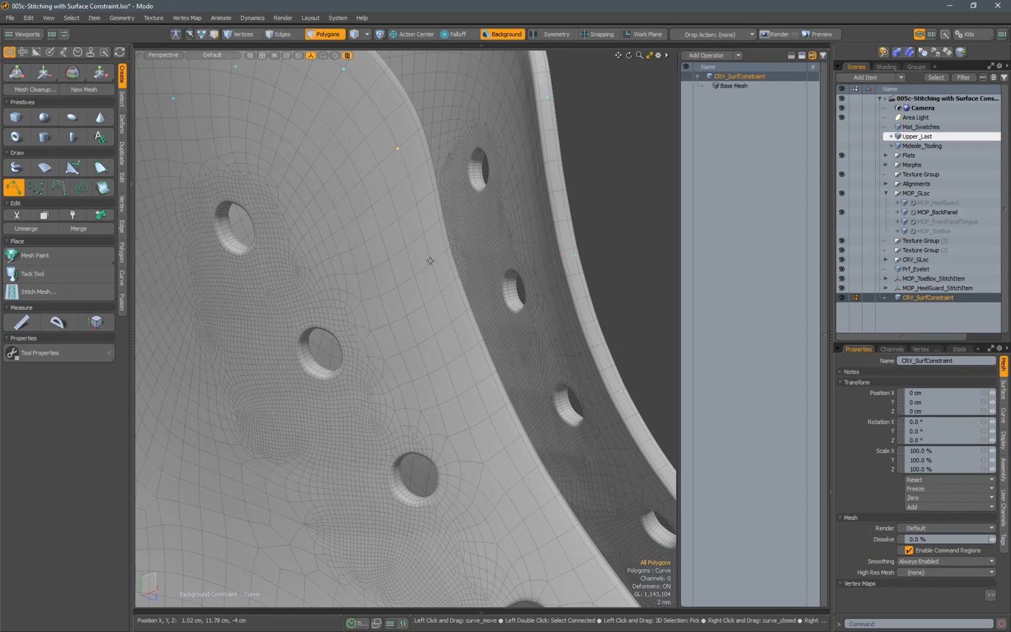
Extend the curve down the opposite side, placing points between the eyelets and the panel edge
left_click_drag(455, 357, 450, 314, "alt")
left_click(542, 453)
left_click_drag(542, 453, 351, 190, "alt")
left_click(383, 281)
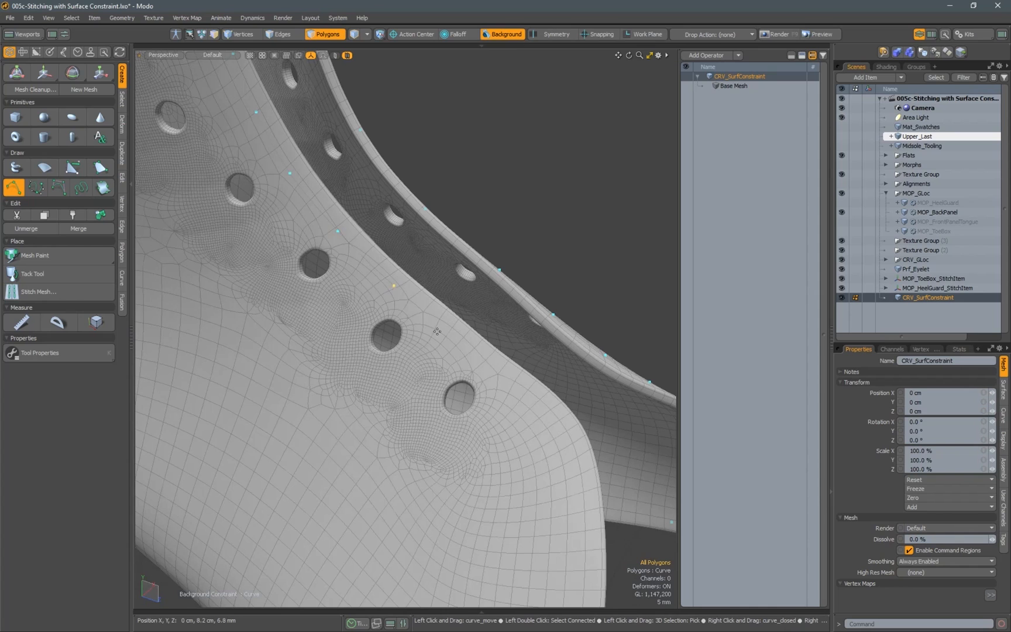
Bring the curve around the opposite front edge of the back panel and down towards its lower corner
left_click(559, 428)
left_click_drag(559, 428, 514, 267, "alt+shift")
left_click(535, 325)
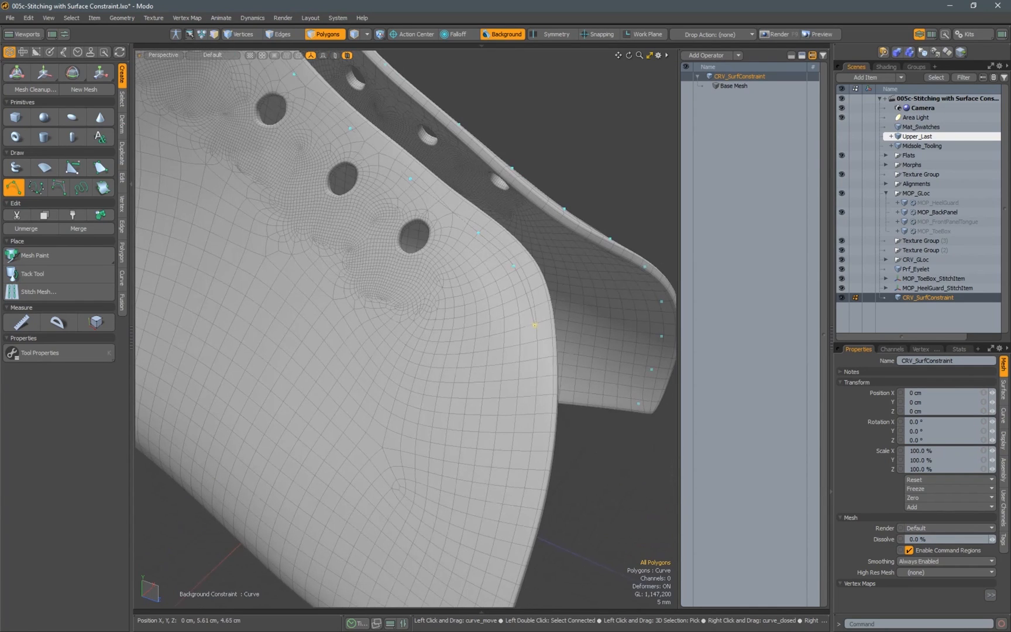
left_click_drag(533, 365, 534, 227, "alt+shift")
left_click(532, 243)
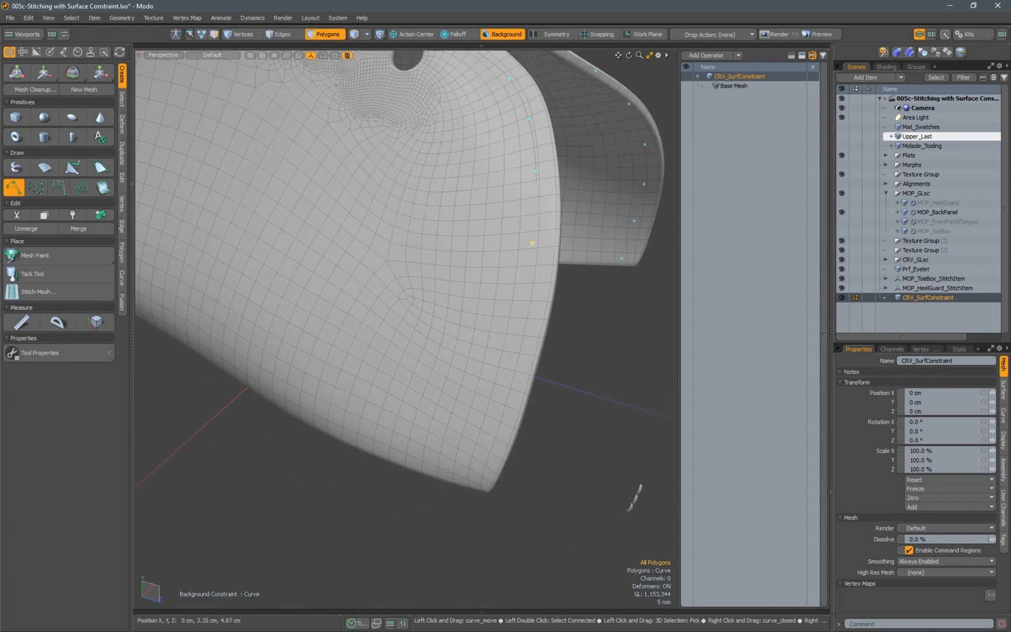
left_click_drag(482, 414, 351, 388, "alt")
left_click(517, 371)
scroll(503, 431, "down", 3)
scroll(350, 398, "up", 3)
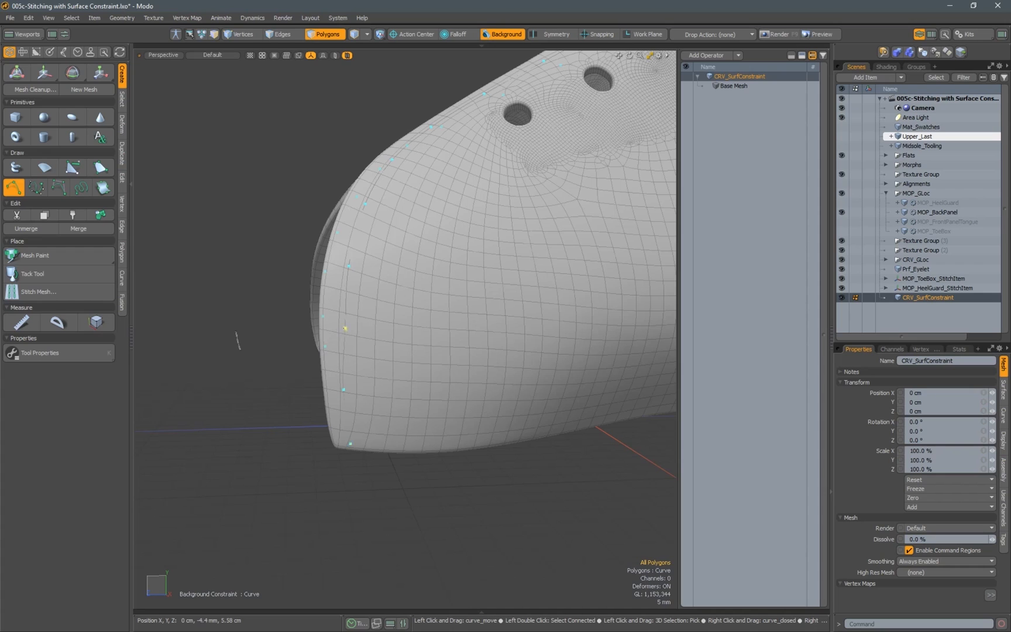
Finish drawing the back panel curve and create a new mesh item named MOP_SurfConstraint
left_click_drag(347, 266, 345, 240, "alt")
key("space")
key("n")
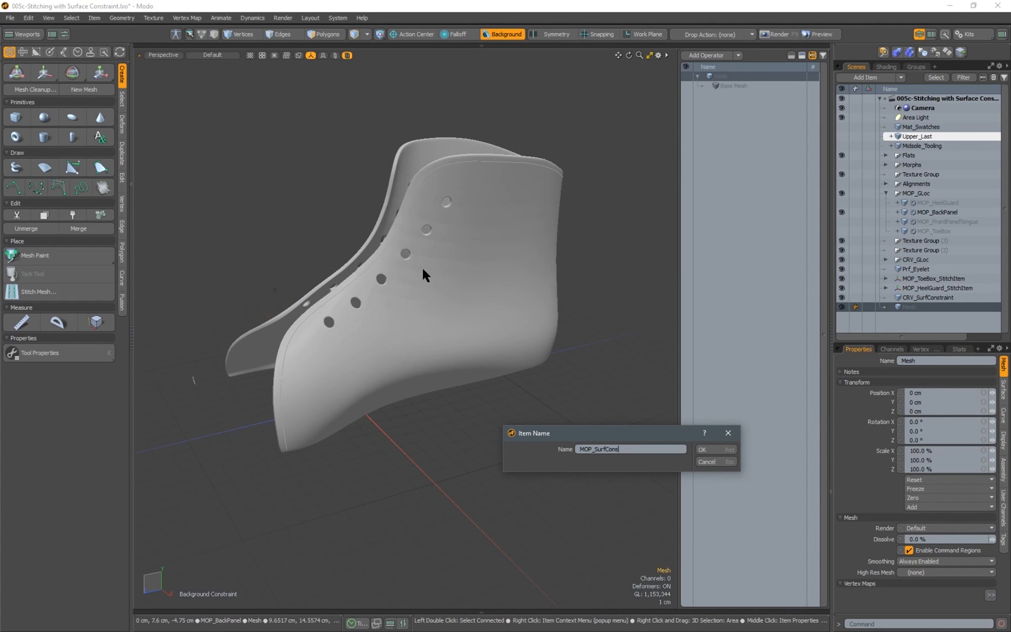
type("MOP_SurfConstraint")
key("Return")
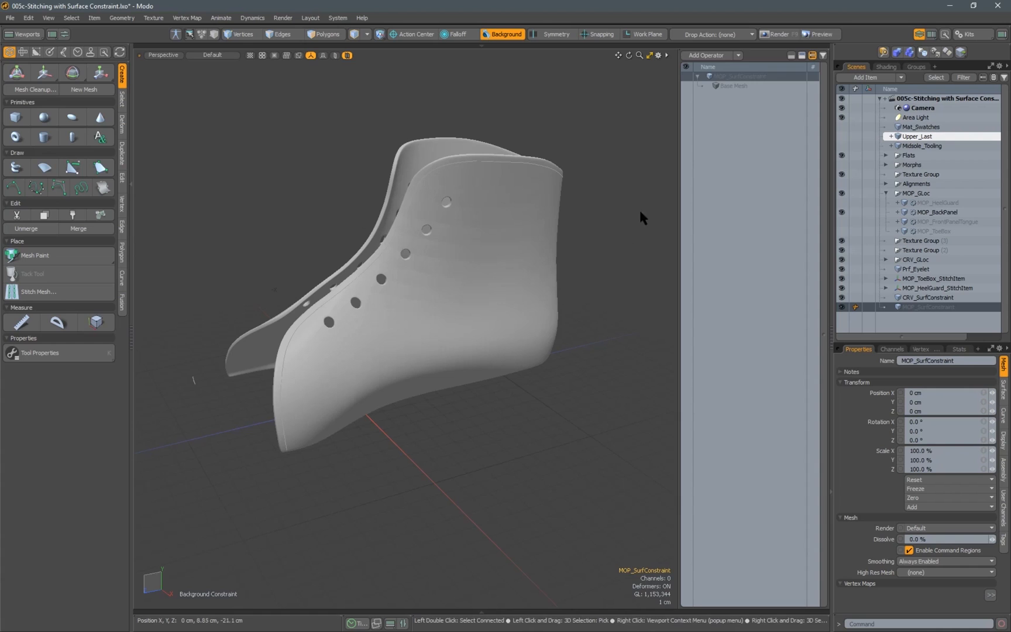
Add a Merge Meshes operation to MOP_SurfConstraint with CRV_SurfConstraint as its source
left_click(715, 56)
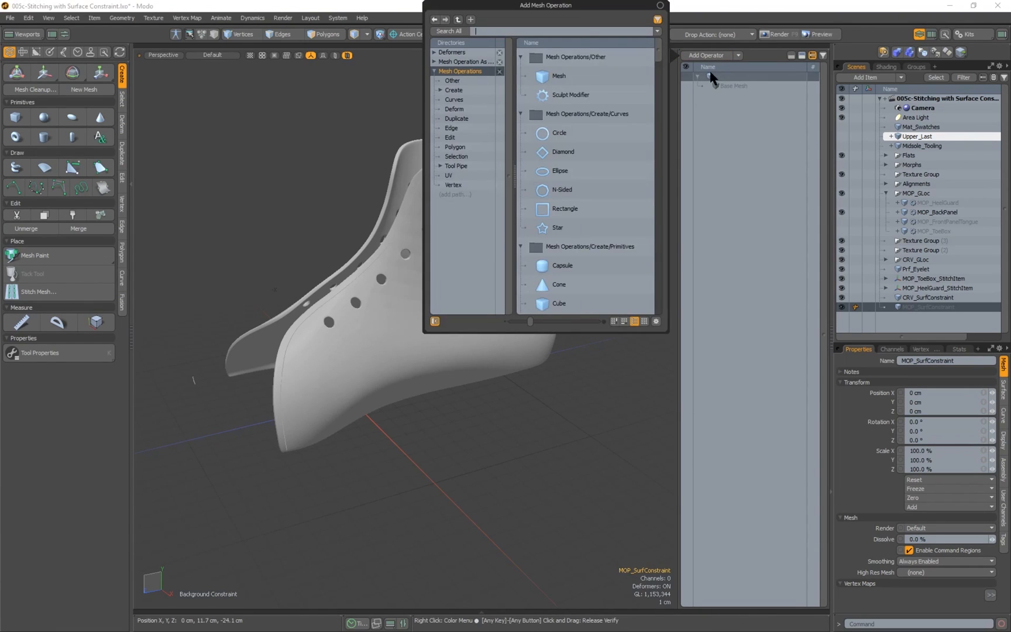
type("merge")
key("Return")
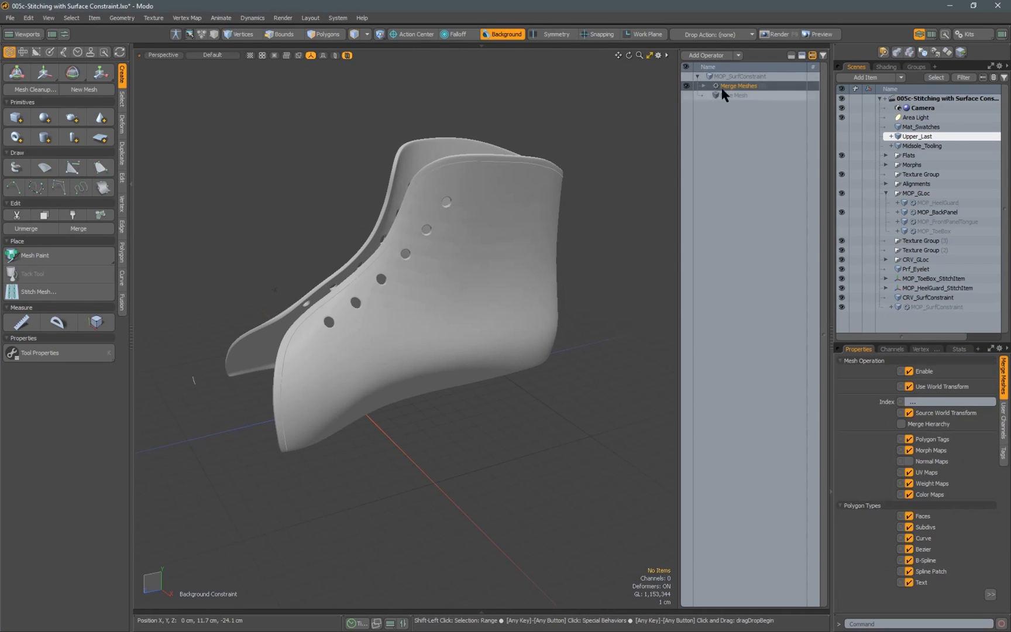
left_click(704, 86)
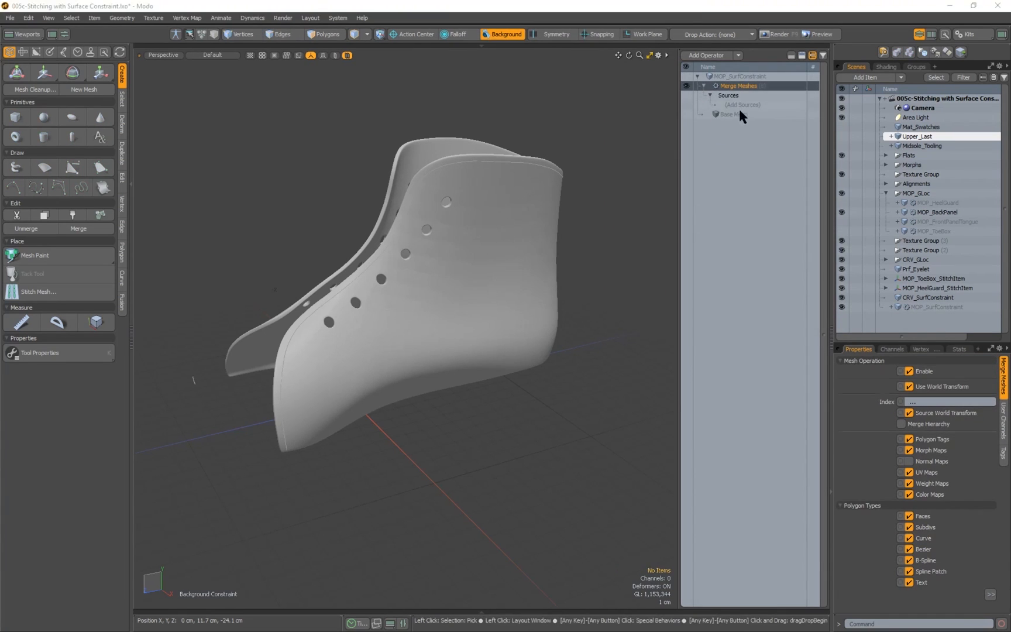
left_click(740, 107)
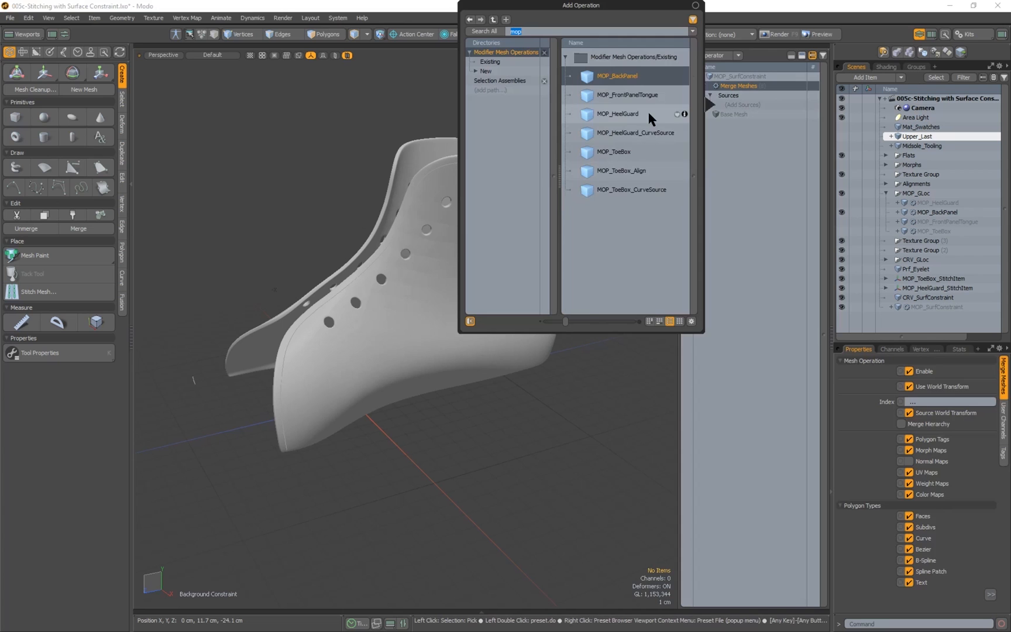
type("crv")
double_click(623, 132)
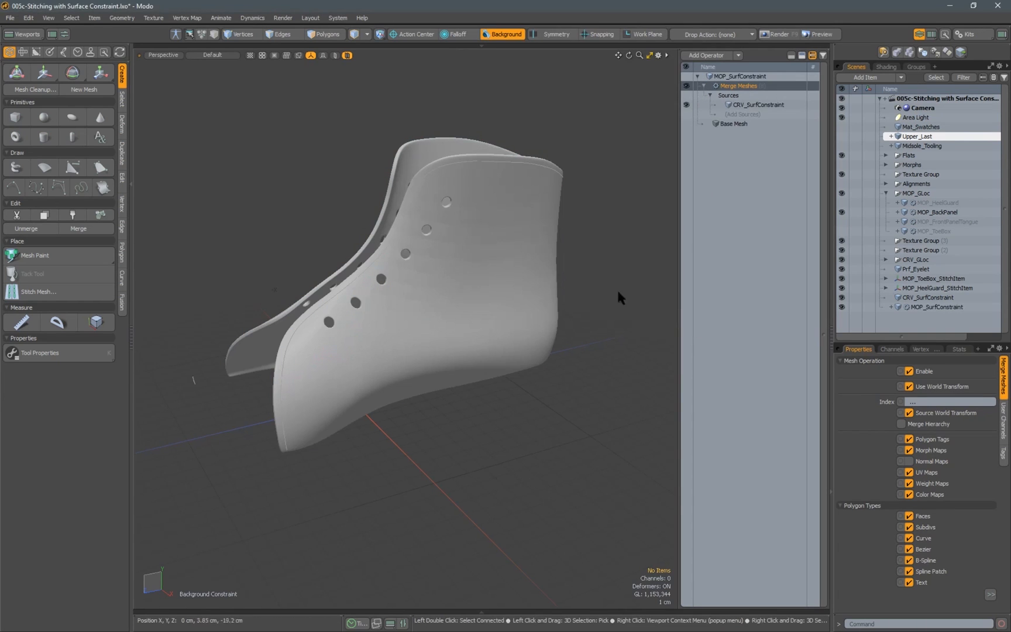
left_click(925, 297)
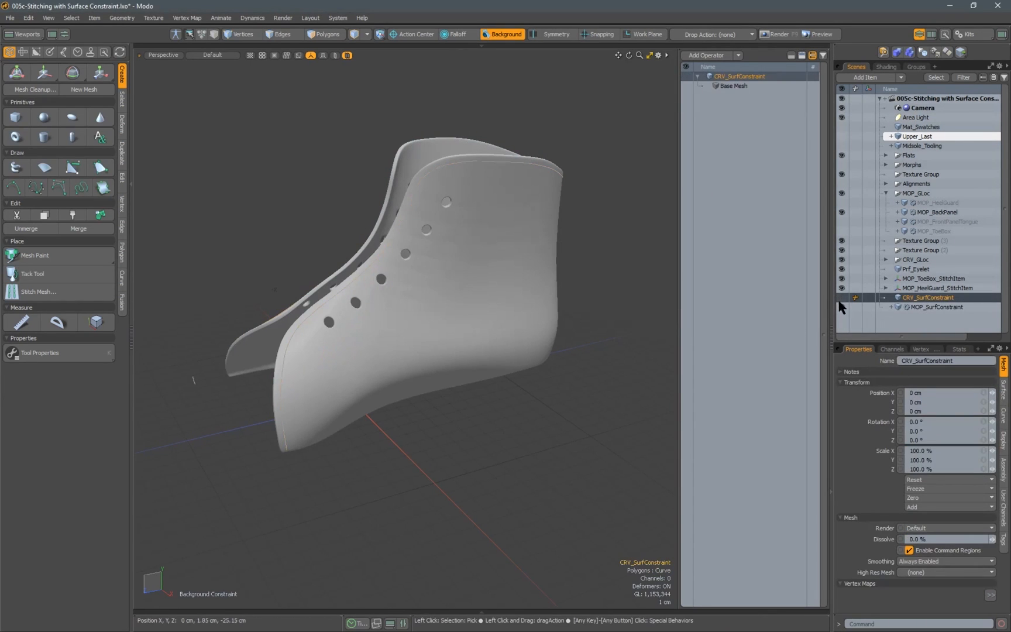
left_click(865, 307)
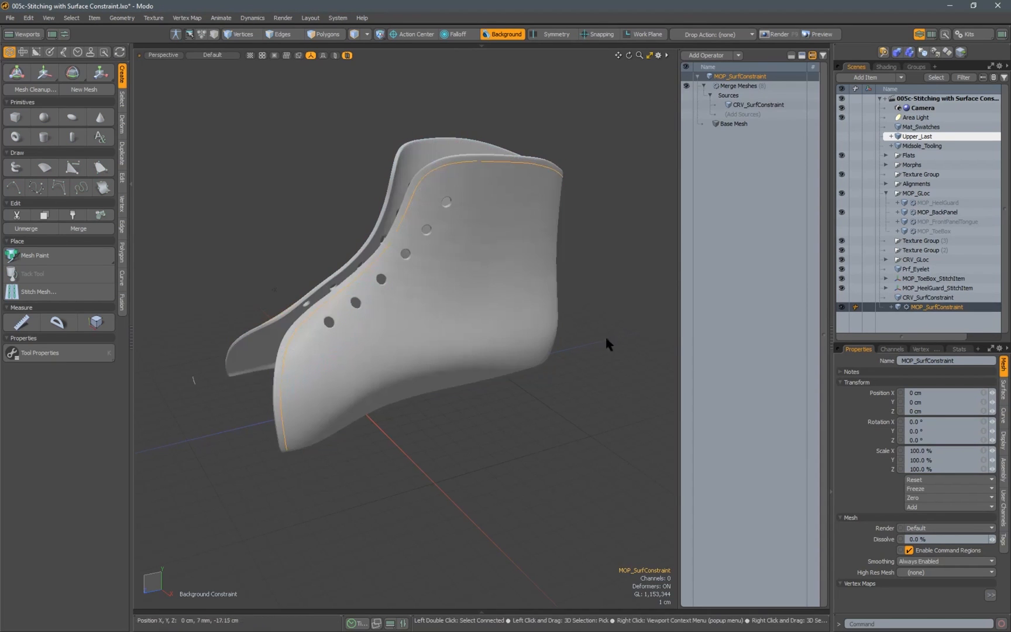
left_click_drag(592, 261, 620, 257, "alt")
left_click(704, 86)
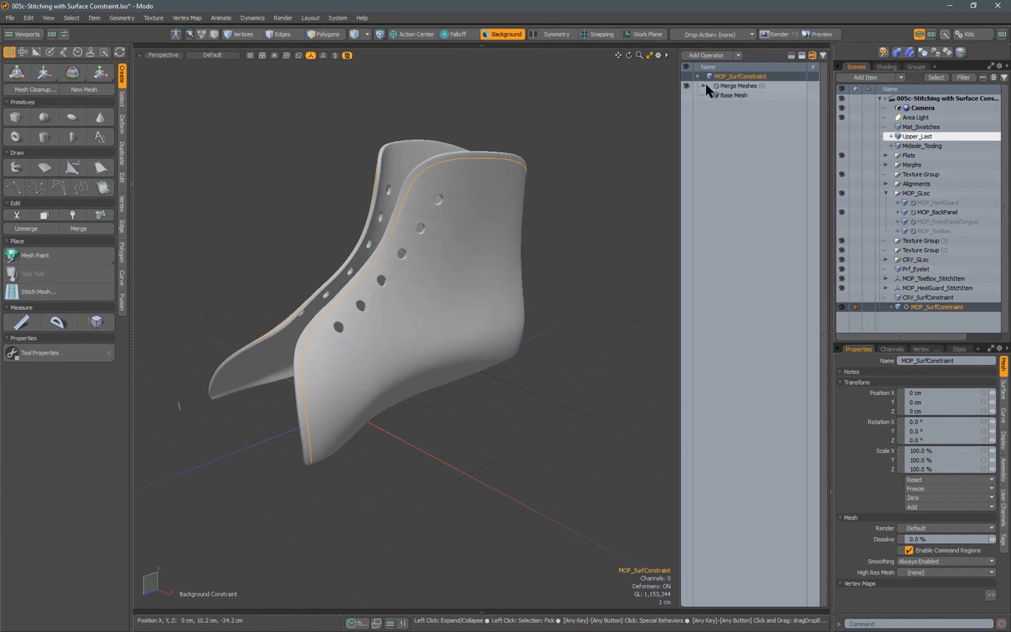
Add a Curve Rebuild operation above Merge Meshes in MOP_SurfConstraint's operator stack
left_click(717, 86)
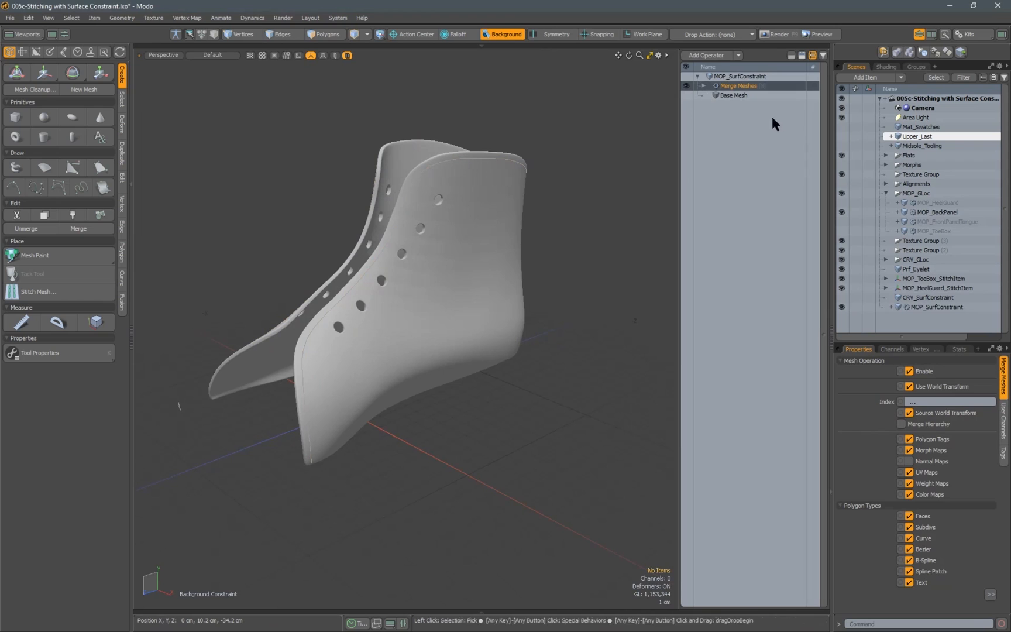
left_click(706, 55)
type("regbui")
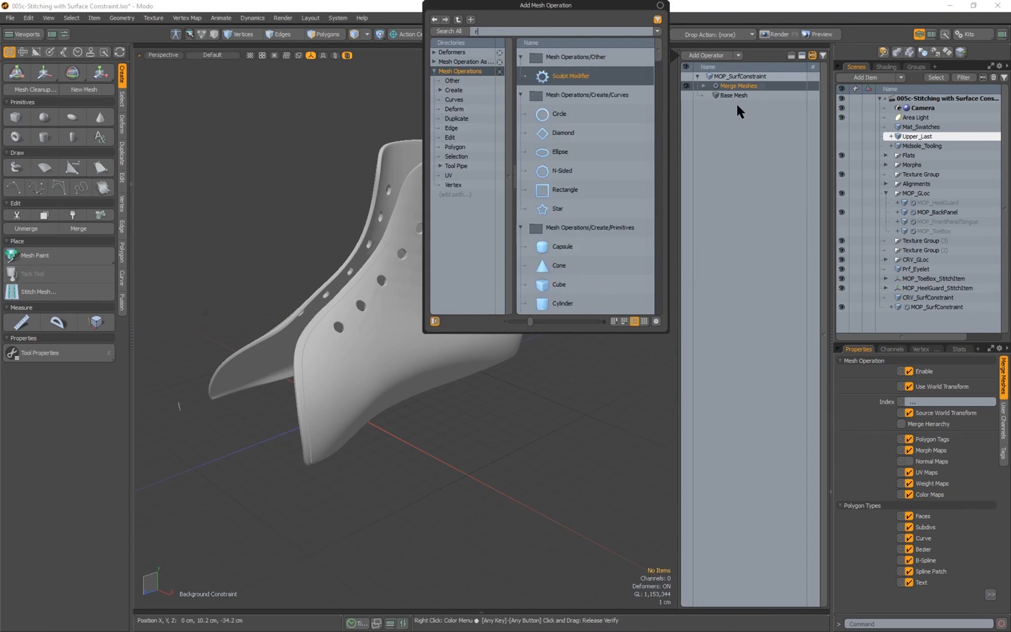
key("BackSpace")
key("BackSpace")
type("build")
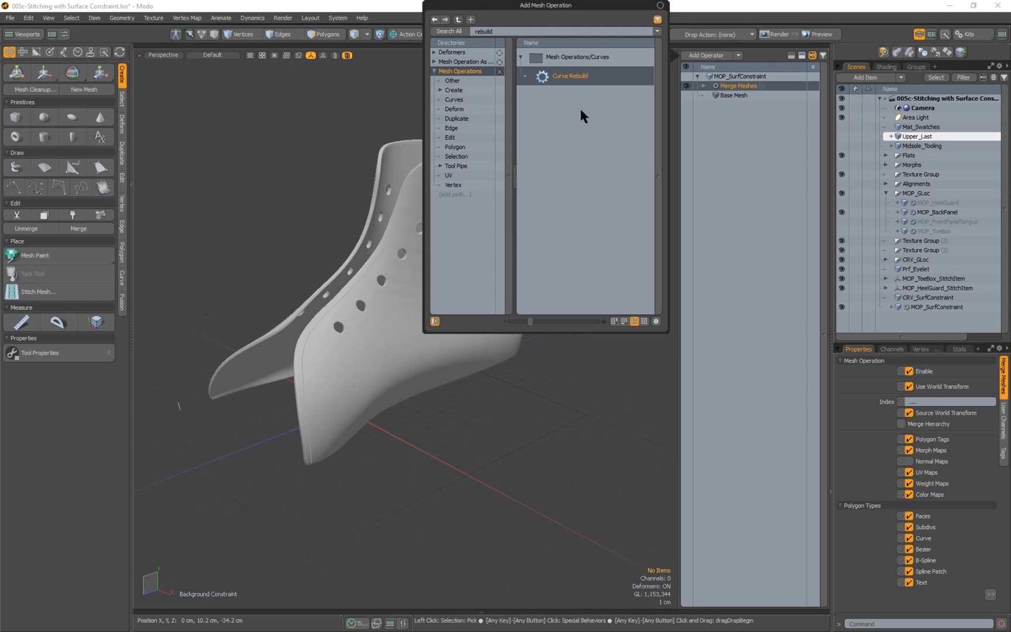
double_click(563, 75)
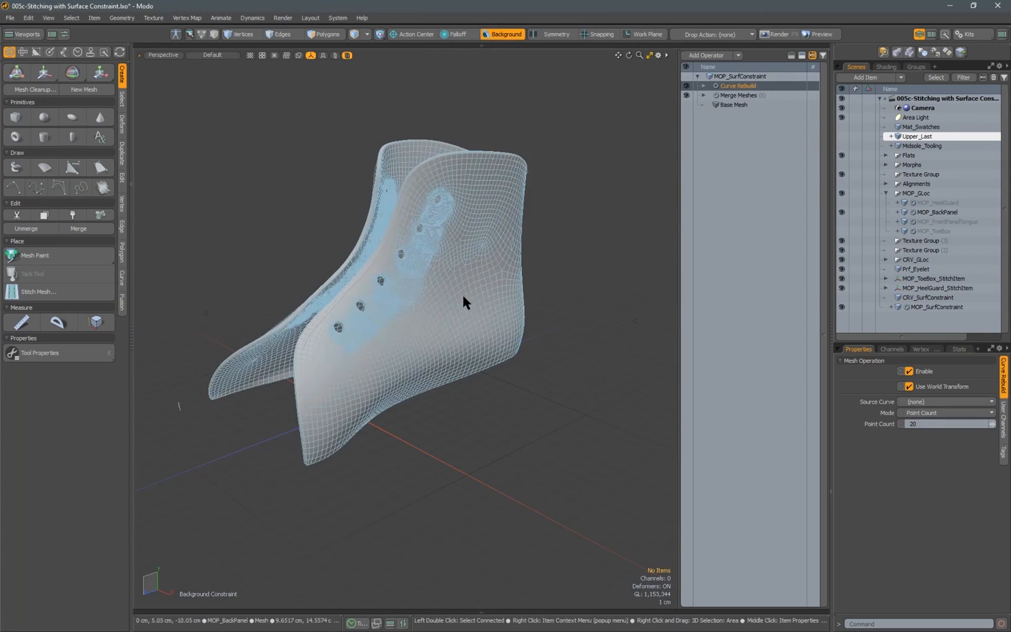
Keep the Curve Rebuild in Point Count mode and set its point count to 80
left_click_drag(409, 220, 526, 193, "alt")
scroll(427, 214, "up", 3)
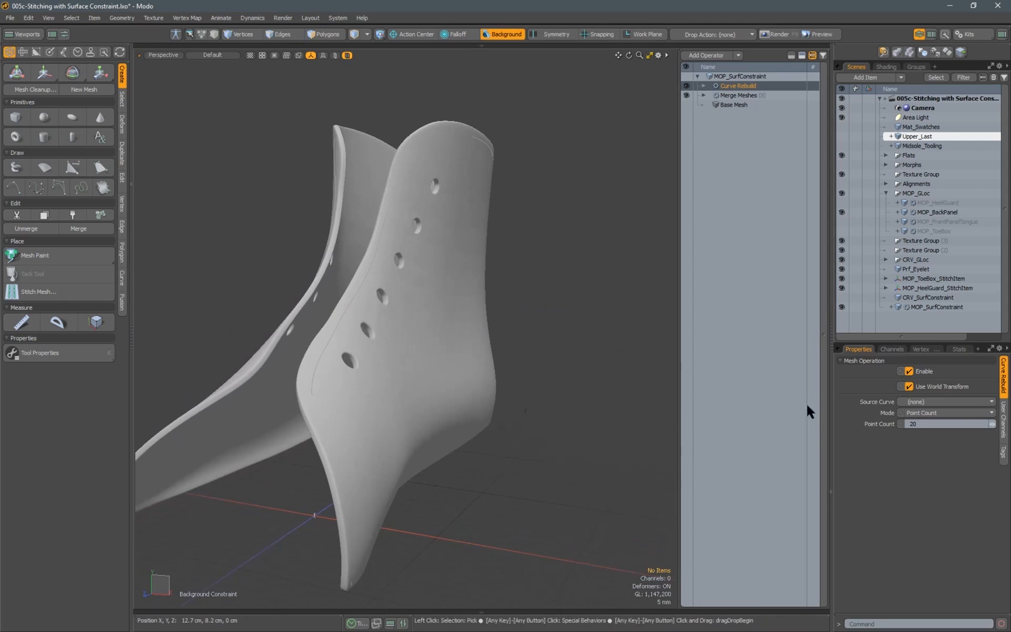
left_click(925, 412)
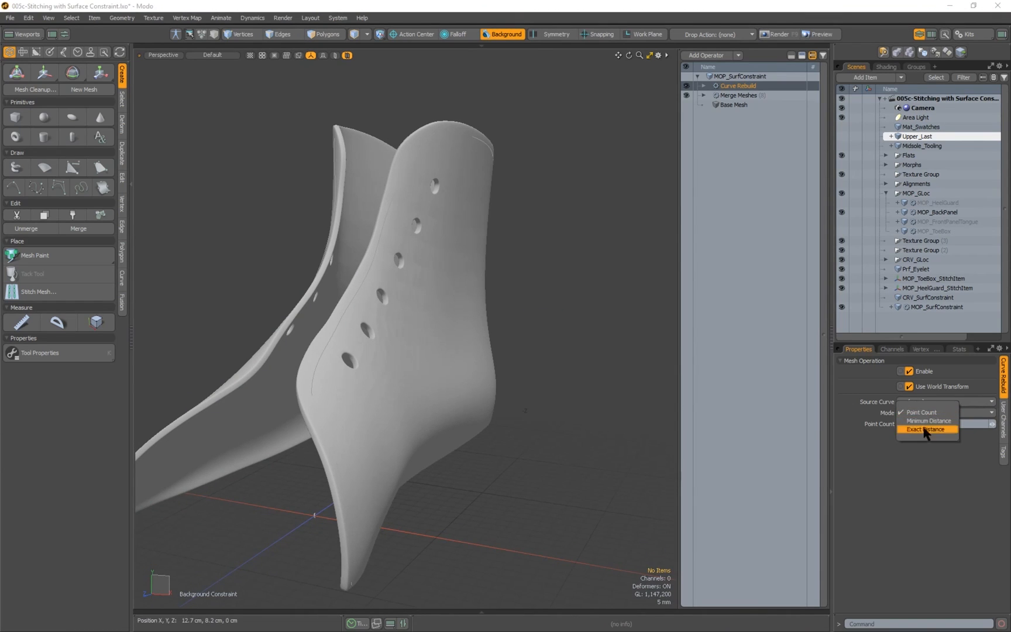
left_click(920, 455)
left_click_drag(926, 427, 867, 435)
type("80")
key("Return")
left_click_drag(424, 246, 403, 303, "alt")
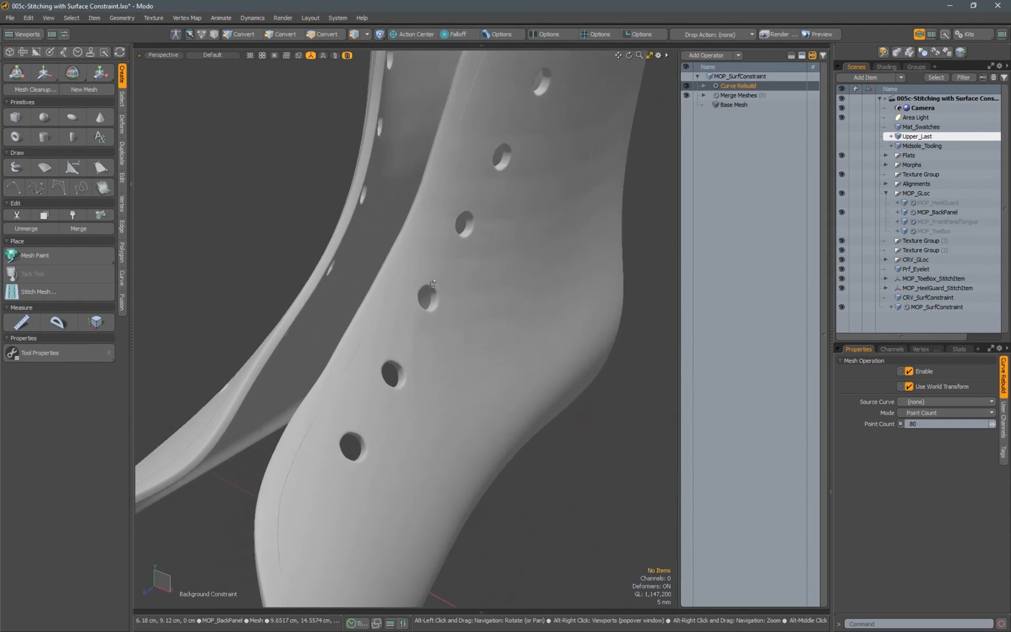
Add a Surface Constraint operation above Curve Rebuild, using MOP_BackPanel as constraint surface and Closest mode
left_click(707, 56)
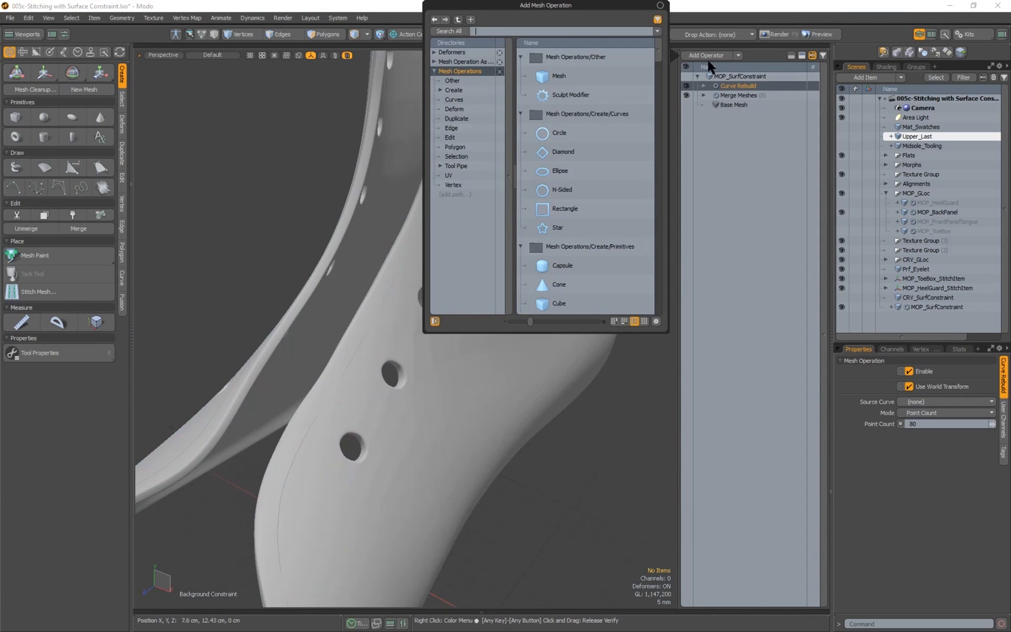
type("surf")
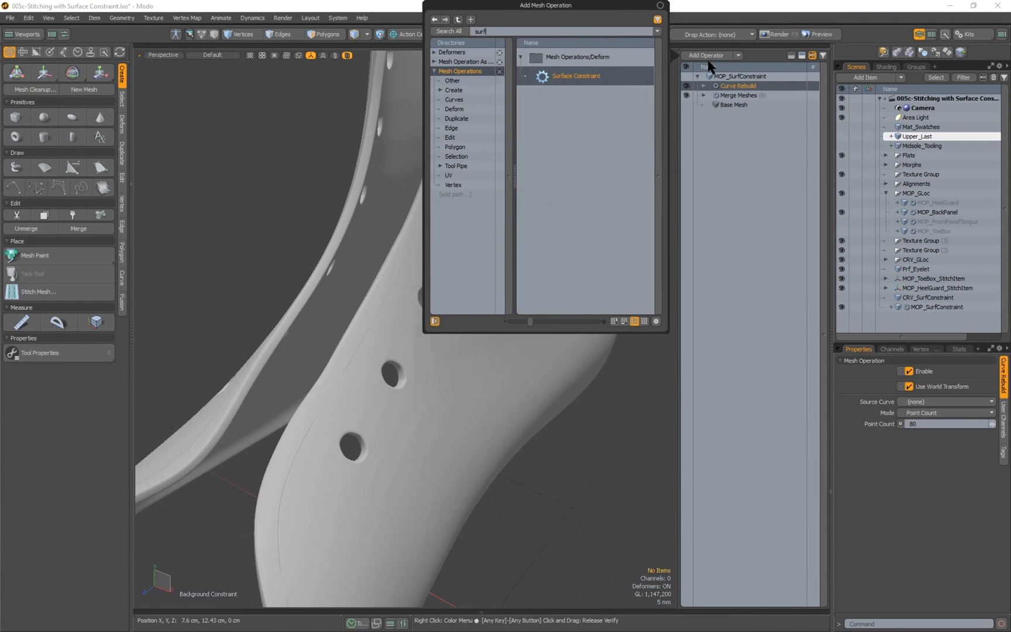
double_click(576, 77)
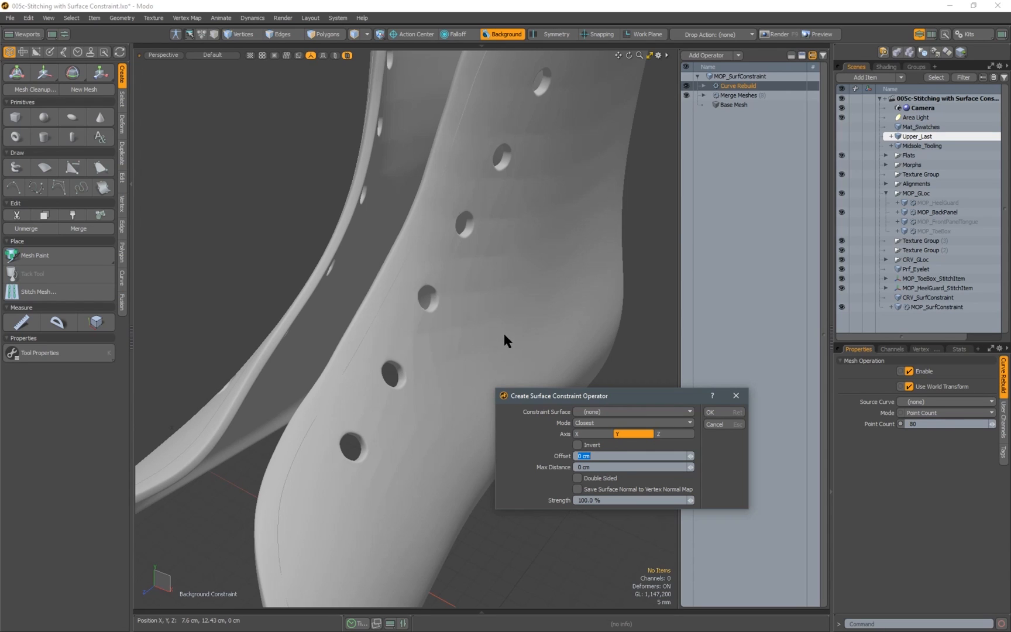
left_click(595, 423)
left_click(597, 426)
left_click(595, 411)
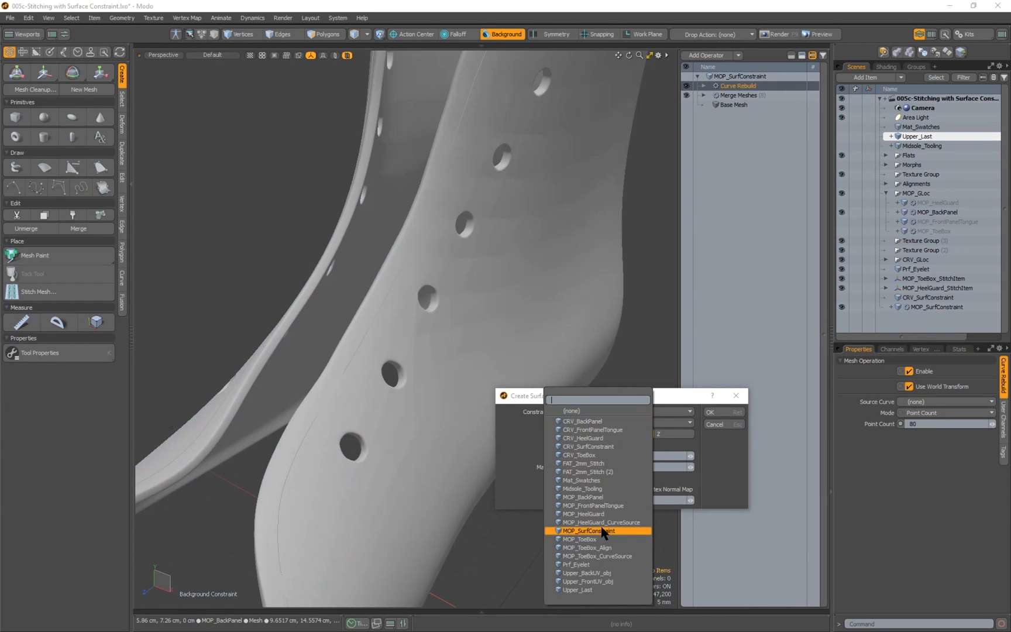
left_click(590, 498)
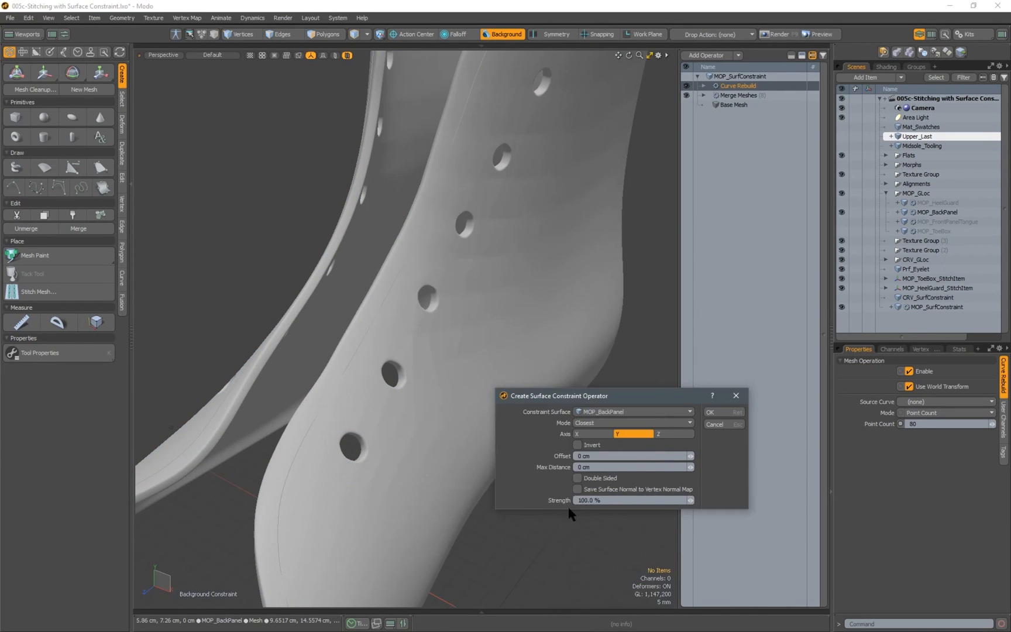
left_click(709, 412)
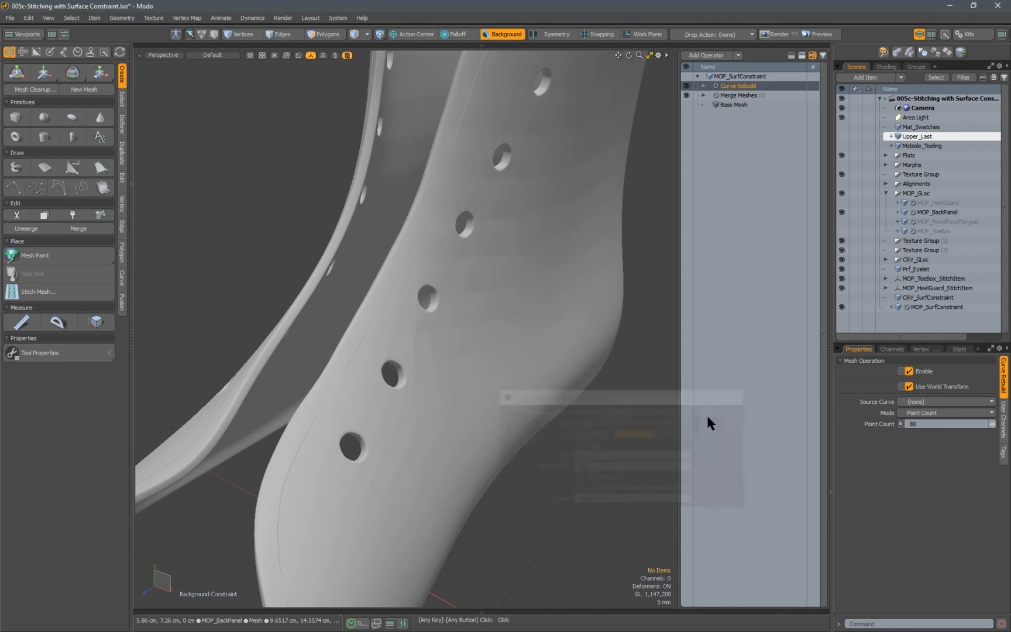
Inspect the constrained curve along the back panel's edge and set the Surface Constraint's offset to 1 mm
left_click_drag(411, 365, 560, 314, "alt")
left_click(751, 77)
scroll(408, 298, "down", 3)
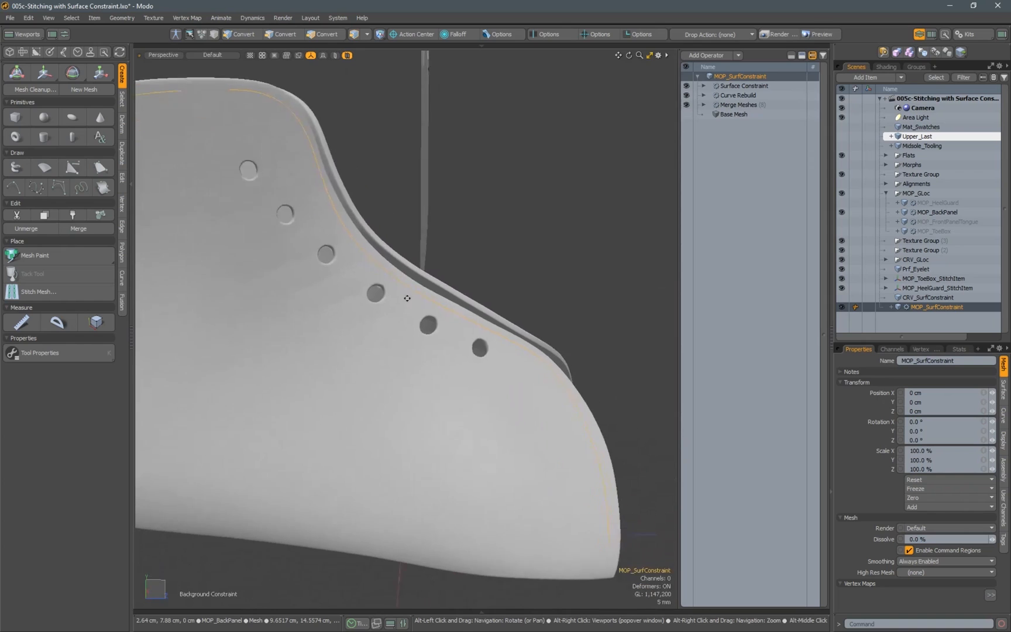
left_click_drag(408, 297, 395, 321, "alt")
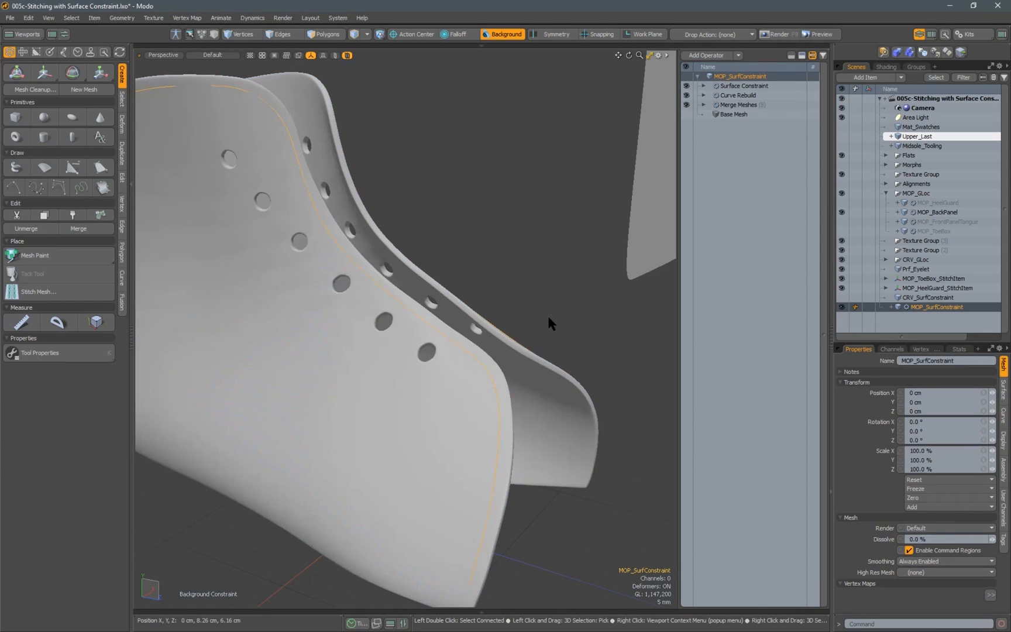
left_click_drag(532, 386, 532, 377, "alt+shift")
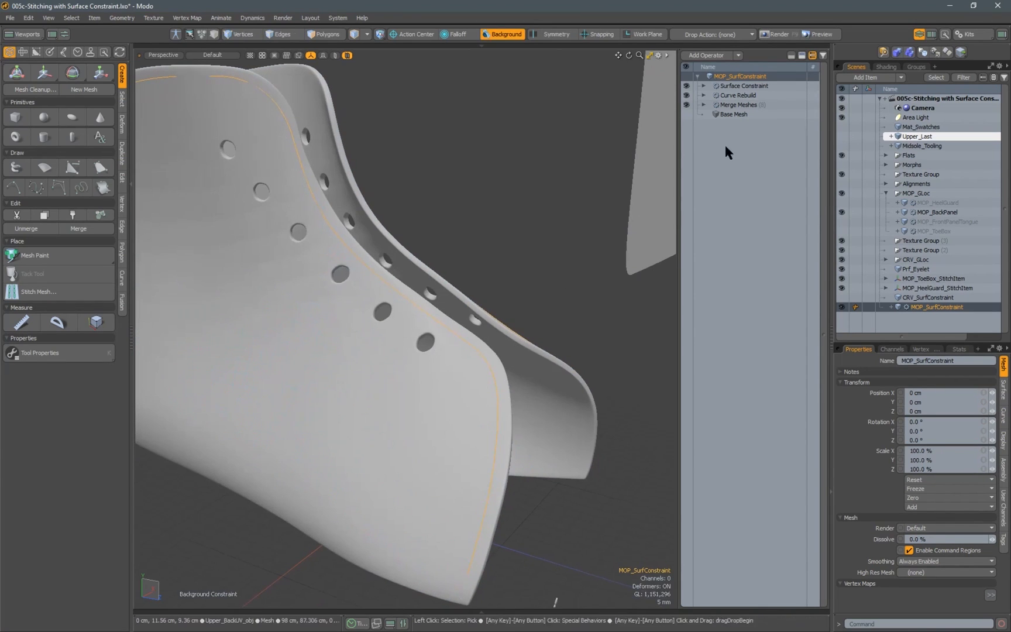
left_click(734, 87)
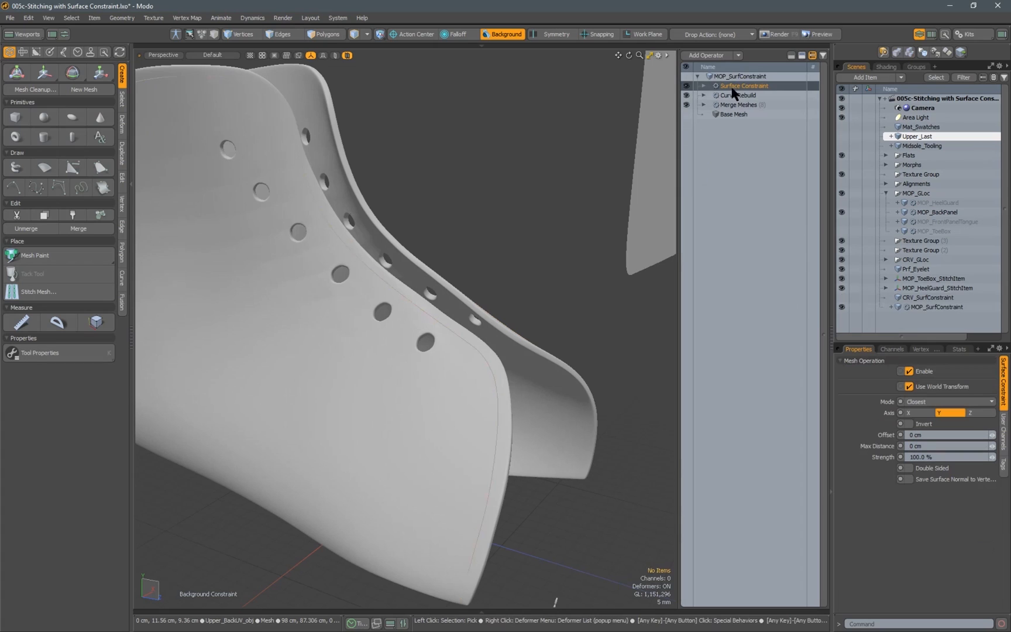
left_click(930, 436)
left_click_drag(929, 435, 880, 440)
type("1mm")
key("Return")
left_click_drag(541, 368, 458, 355, "alt")
scroll(366, 309, "up", 3)
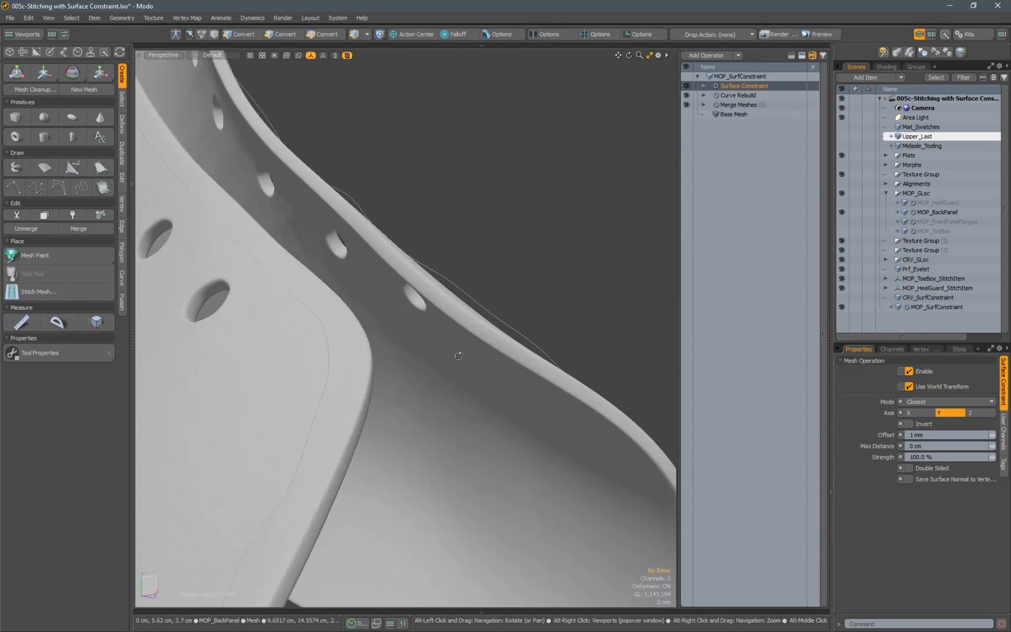
Set the Surface Constraint's offset to 1 cm and view the curve from both sides of the back panel
left_click_drag(935, 435, 866, 467)
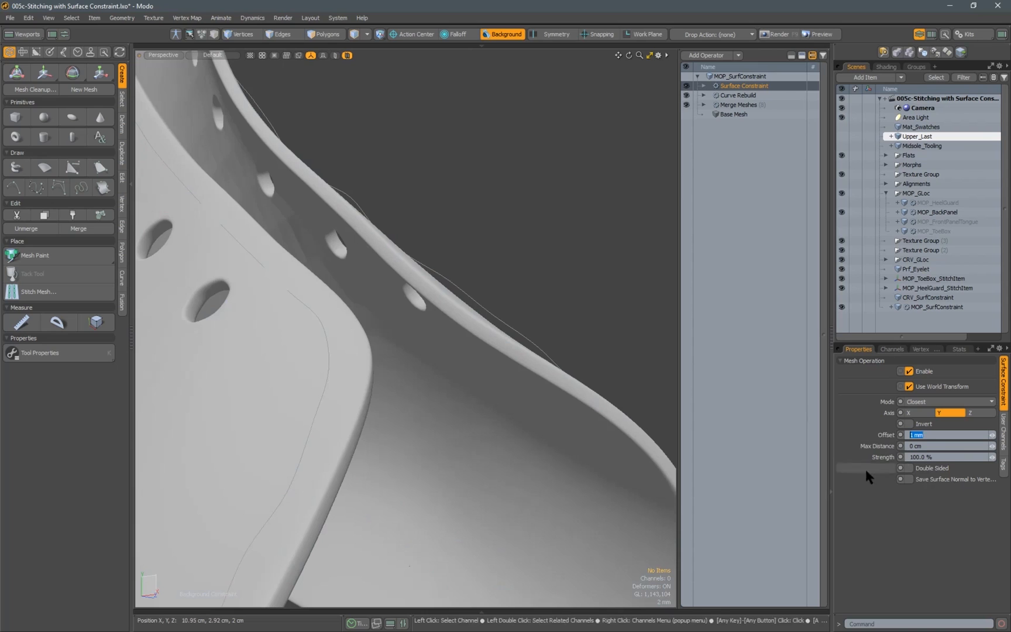
type("1cm")
key("Return")
left_click_drag(445, 304, 488, 367, "alt")
left_click_drag(273, 317, 433, 318, "alt")
left_click_drag(515, 376, 527, 243, "alt")
Enable Double Sided on the Surface Constraint and reduce its offset to 1 mm
left_click(908, 468)
left_click_drag(574, 375, 526, 363, "alt")
left_click_drag(925, 435, 892, 451)
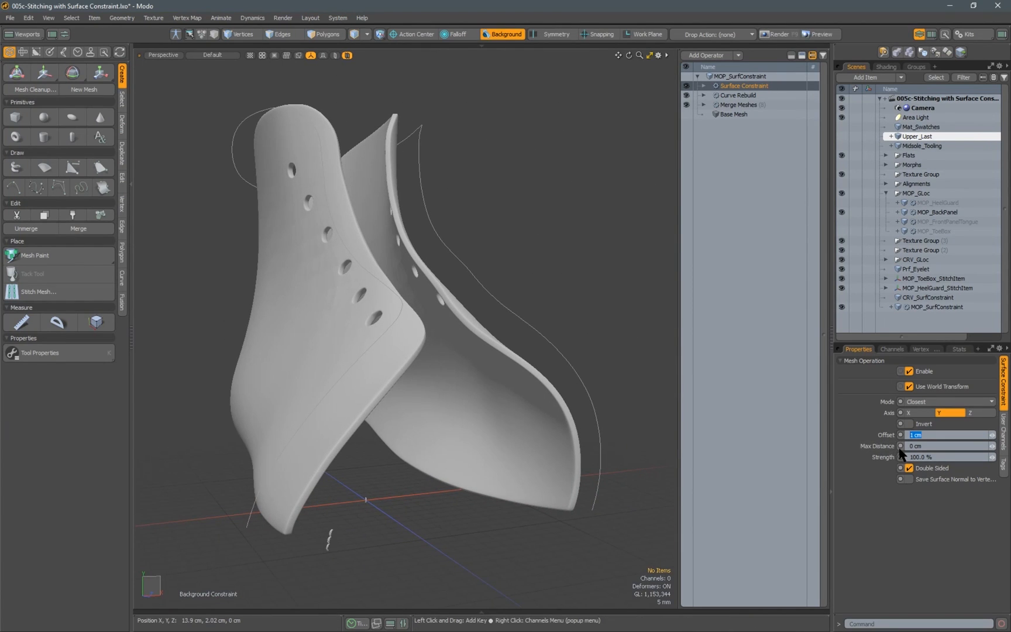
type(".1")
key("Return")
left_click_drag(445, 316, 500, 323, "alt")
scroll(503, 302, "up", 5)
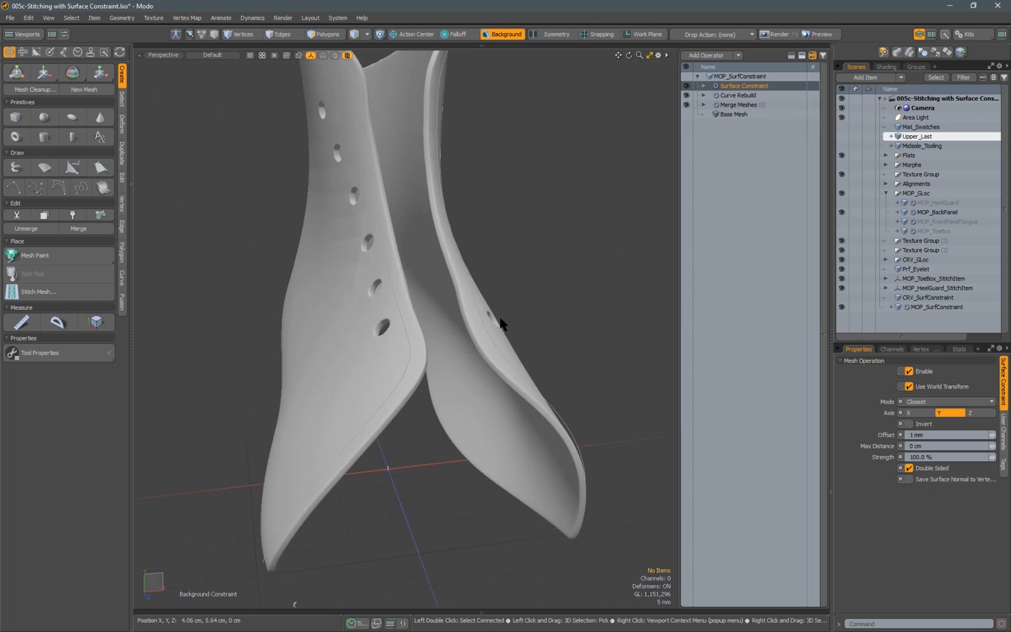
Create a stitch mesh using MOP_SurfConstraint as the existing curve mesh and the FAT 2mm Stitch preset
left_click(932, 307)
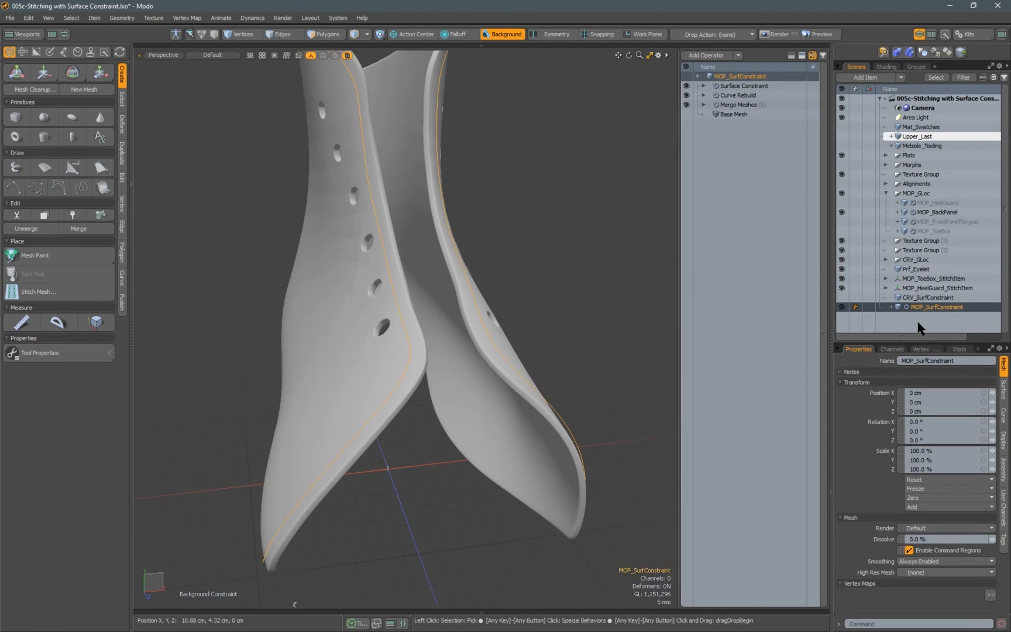
left_click(121, 17)
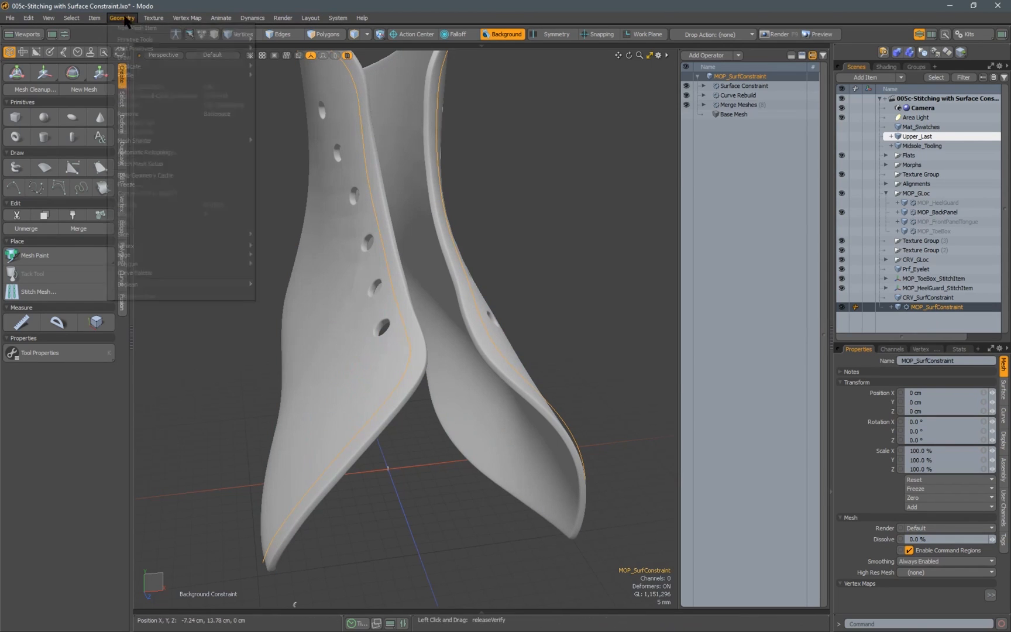
left_click(150, 164)
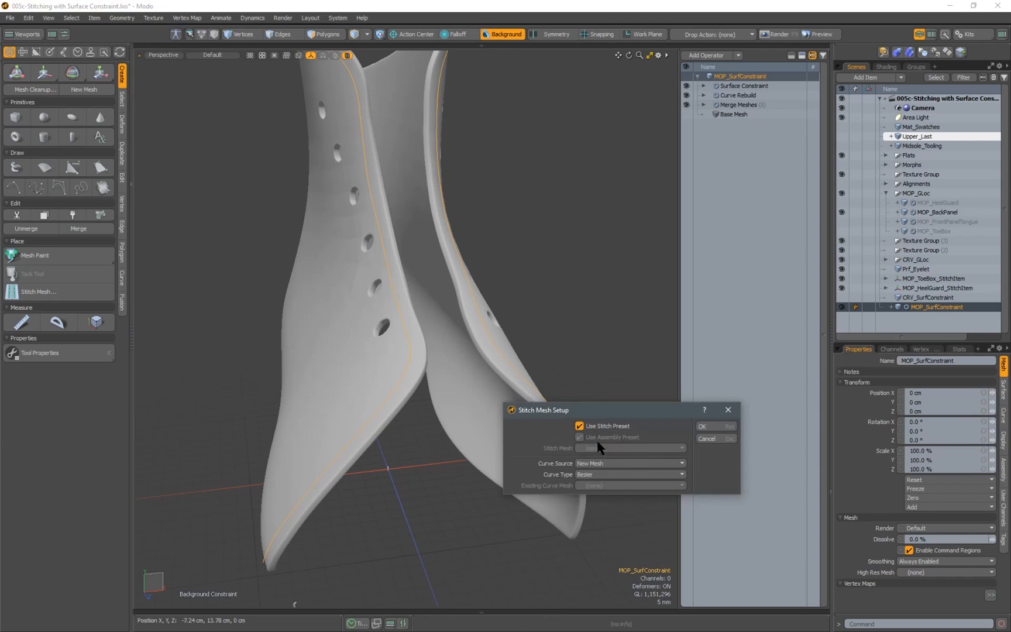
left_click_drag(578, 410, 476, 434)
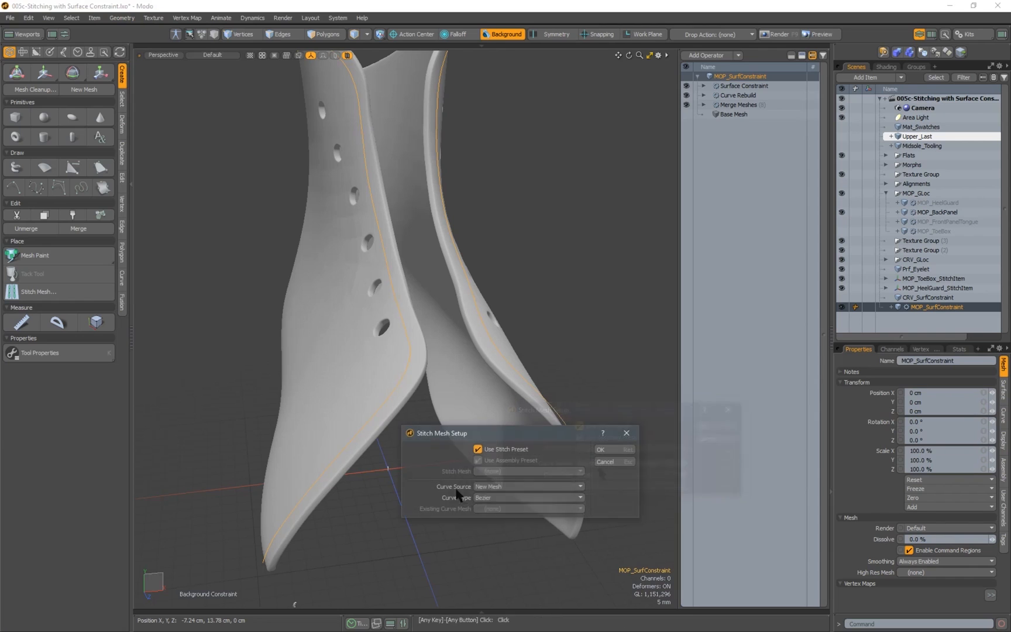
left_click(496, 486)
left_click(506, 494)
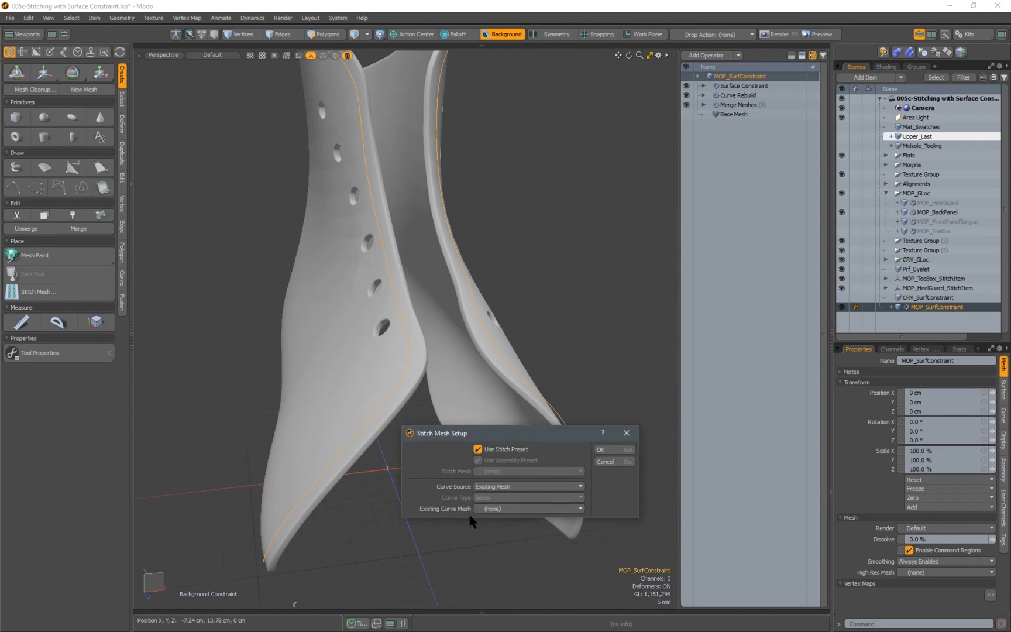
left_click(502, 508)
scroll(504, 602, "down", 2)
left_click(490, 561)
left_click(605, 449)
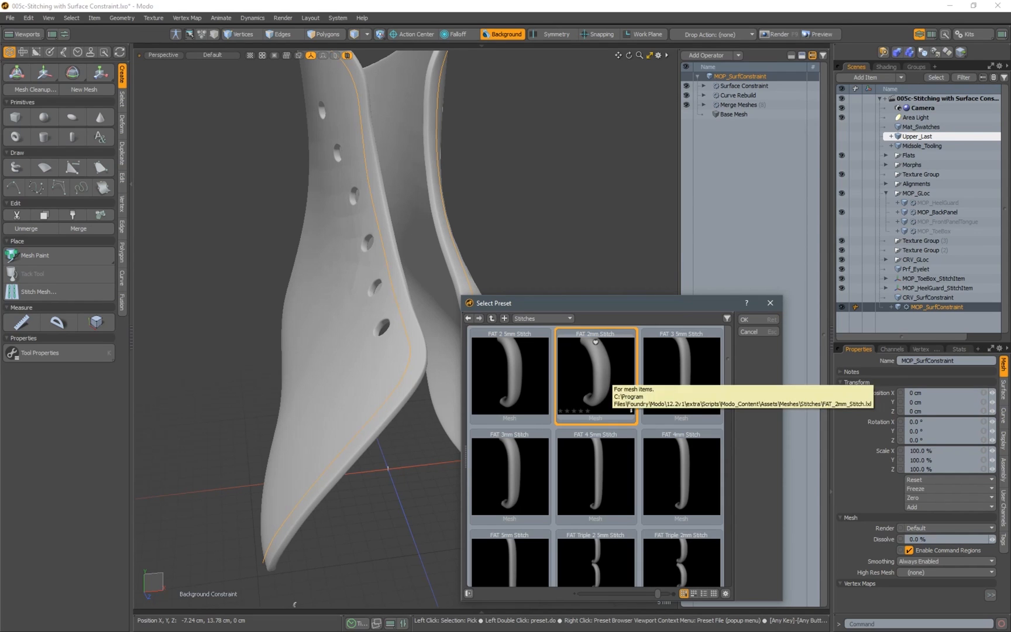
left_click(748, 318)
Set the alignment mesh of MOP_SurfConstraint_StitchItem to MOP_BackPanel
scroll(409, 304, "up", 5)
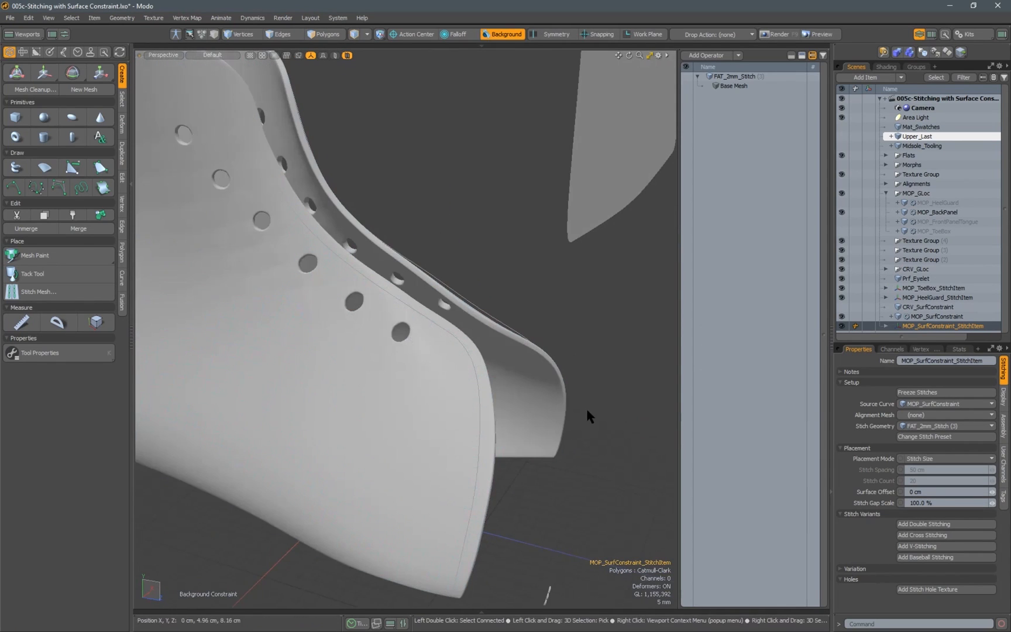
left_click_drag(586, 408, 576, 337, "alt")
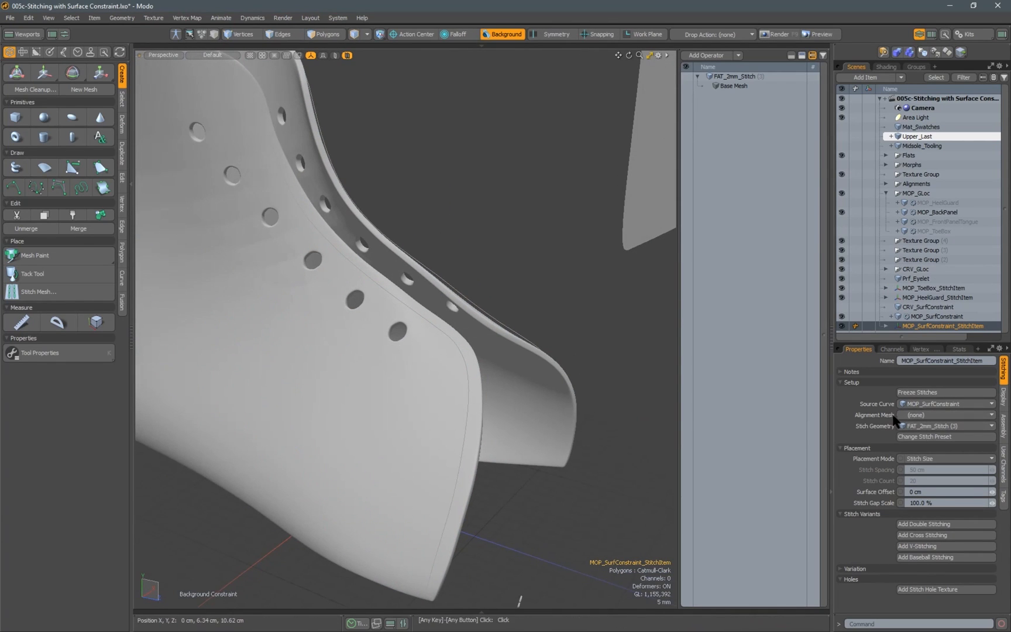
left_click(924, 414)
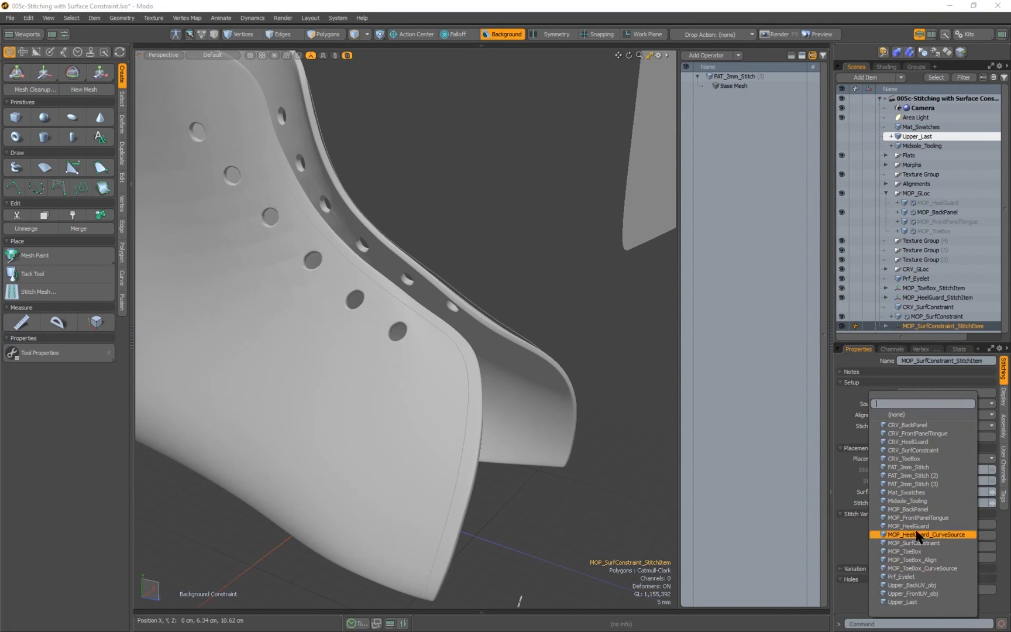
left_click(910, 509)
Set the Surface Constraint's offset to 0 cm and check the stitches along both edges of the back panel
left_click_drag(637, 374, 524, 361, "alt")
scroll(492, 339, "up", 3)
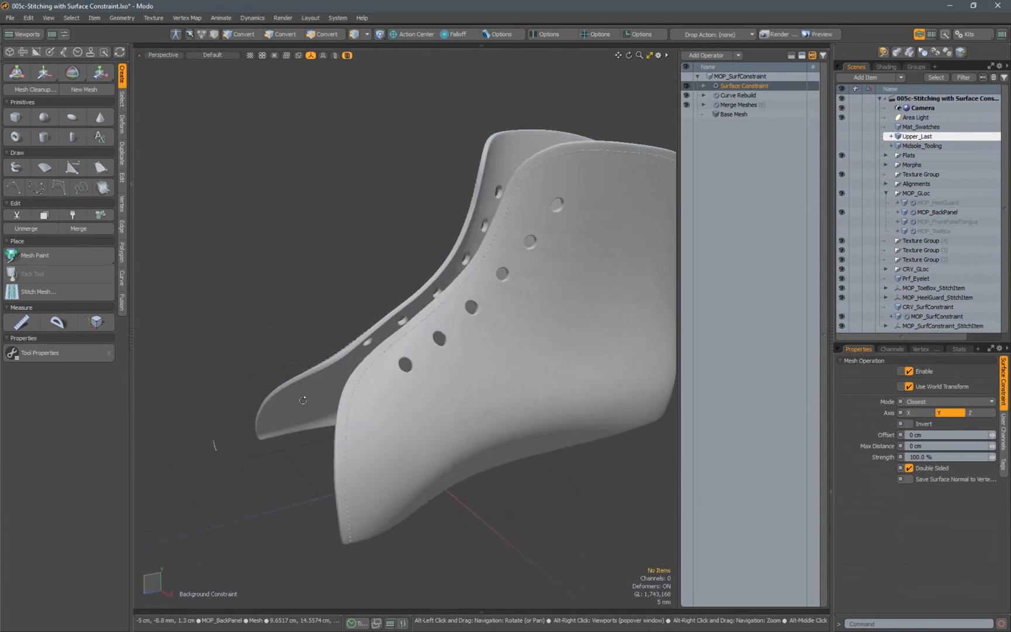
scroll(425, 426, "up", 5)
left_click_drag(425, 426, 445, 376, "alt")
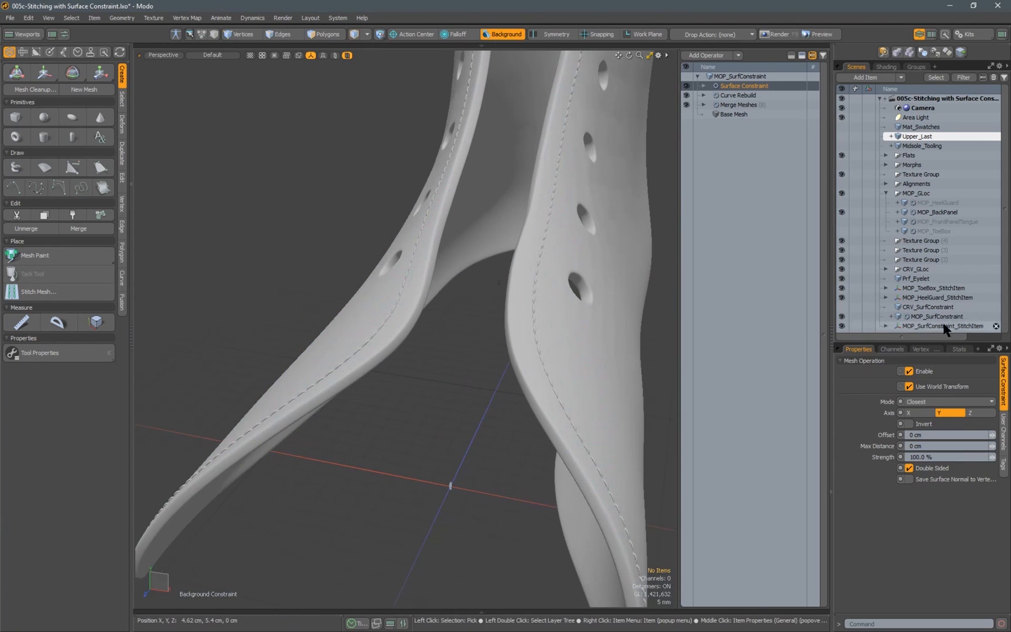
Open the CRV_SurfConstraint curve for point editing and examine the stitch line beside the back panel's eyelet holes
left_click(930, 316)
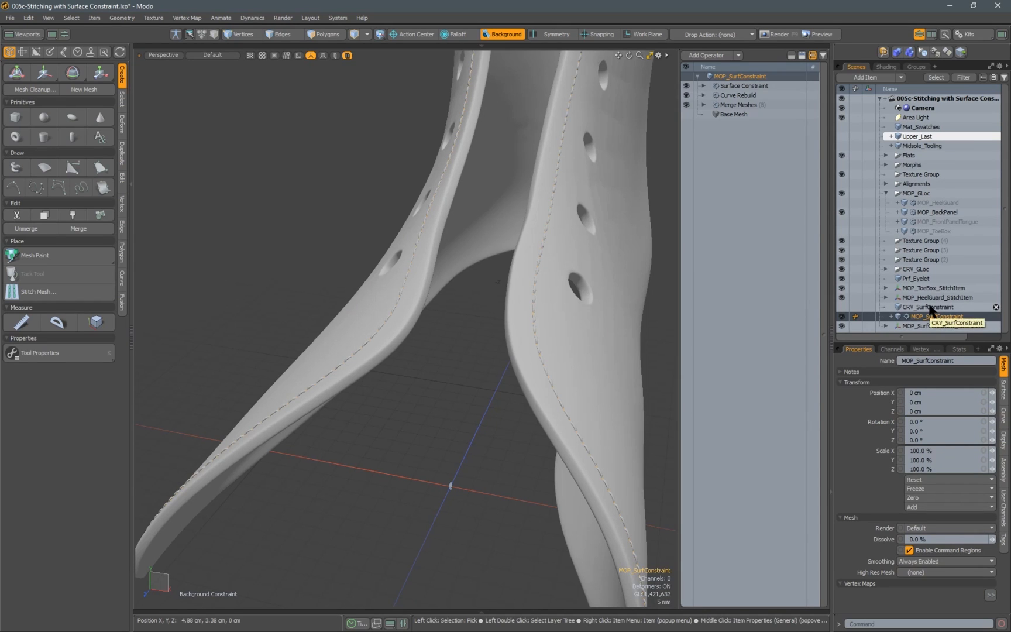
left_click(930, 307)
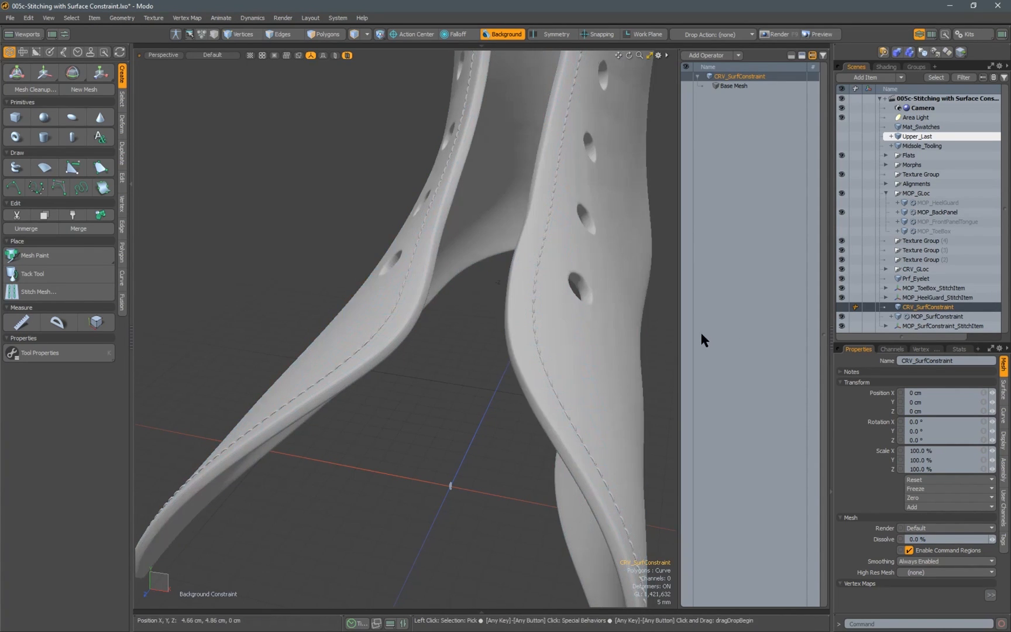
key("space")
key("space")
left_click(392, 296)
key("c")
left_click_drag(389, 304, 483, 174, "alt")
scroll(517, 331, "down", 4)
scroll(479, 500, "up", 5)
left_click_drag(513, 304, 484, 254, "alt")
scroll(510, 293, "up", 5)
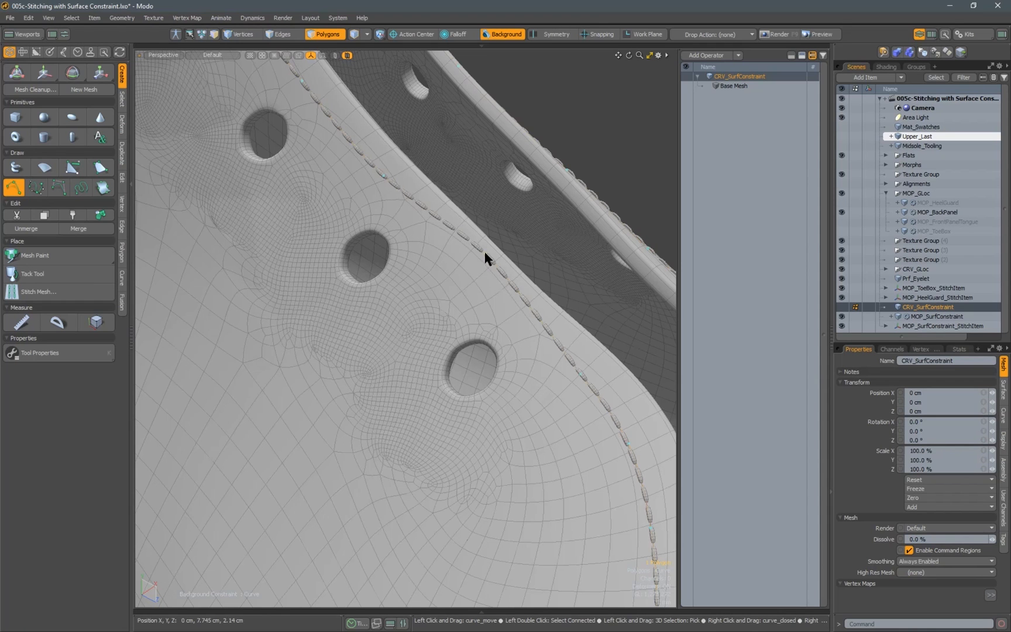
Try pulling a CRV_SurfConstraint point from the back panel's top edge far down its side to reshape the stitch line
scroll(529, 362, "down", 5)
left_click_drag(523, 355, 442, 416, "alt")
scroll(463, 246, "up", 6)
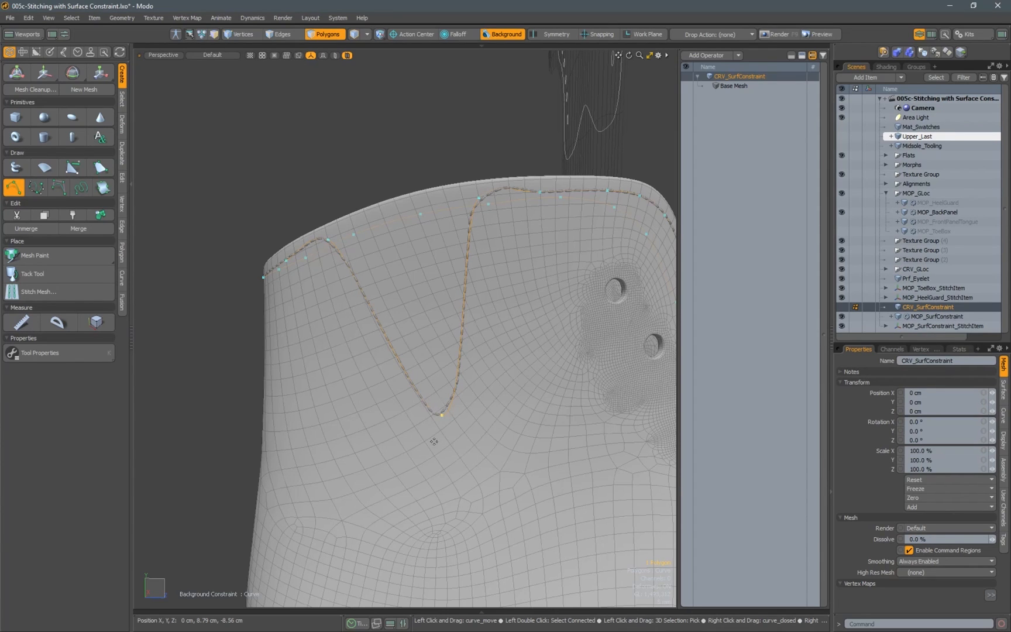
key("ctrl")
left_click_drag(432, 332, 386, 214, "alt")
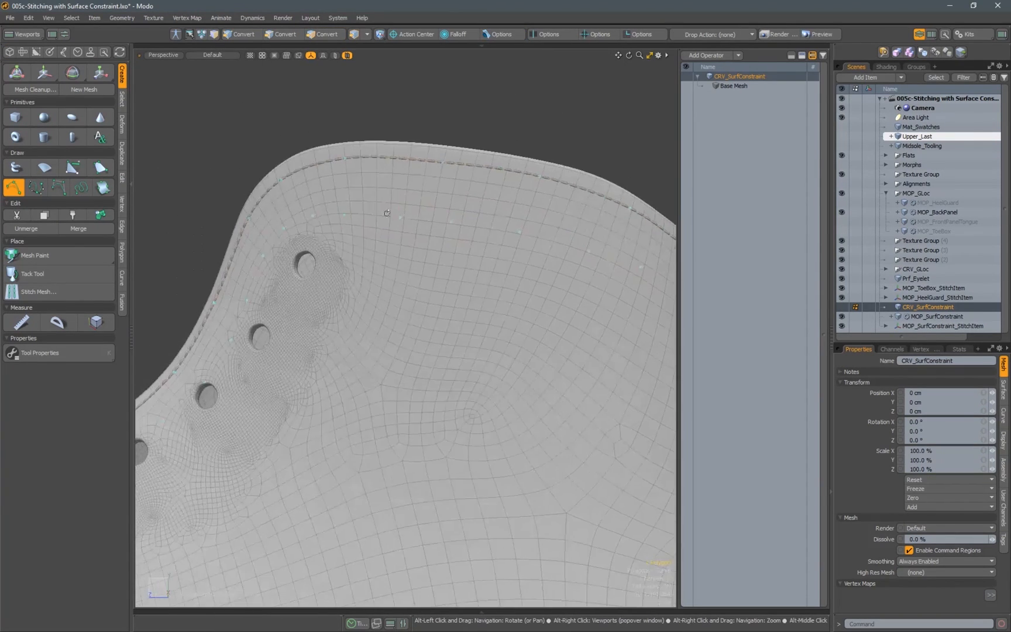
scroll(375, 229, "down", 5)
left_click_drag(355, 255, 367, 318, "alt")
scroll(373, 384, "up", 3)
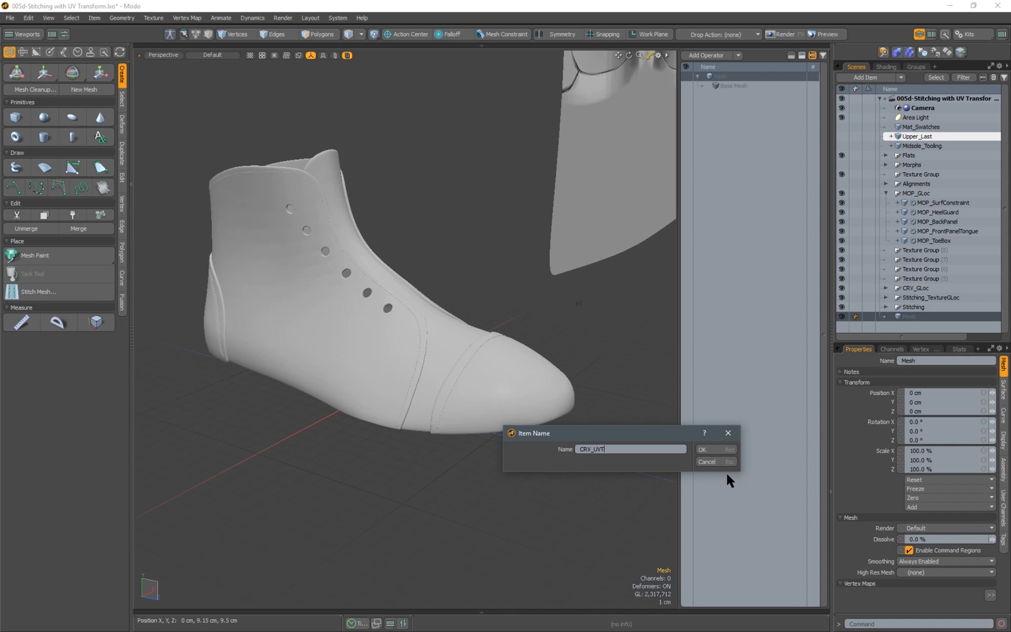
Name the new mesh CRV_UVTrans and set up the Curve tool with the Background mesh constraint
type("s")
key("Return")
left_click_drag(497, 242, 401, 310, "alt")
left_click_drag(462, 329, 234, 450, "alt+shift")
left_click_drag(389, 313, 350, 306, "ctrl+alt")
left_click_drag(364, 278, 403, 330, "alt+shift")
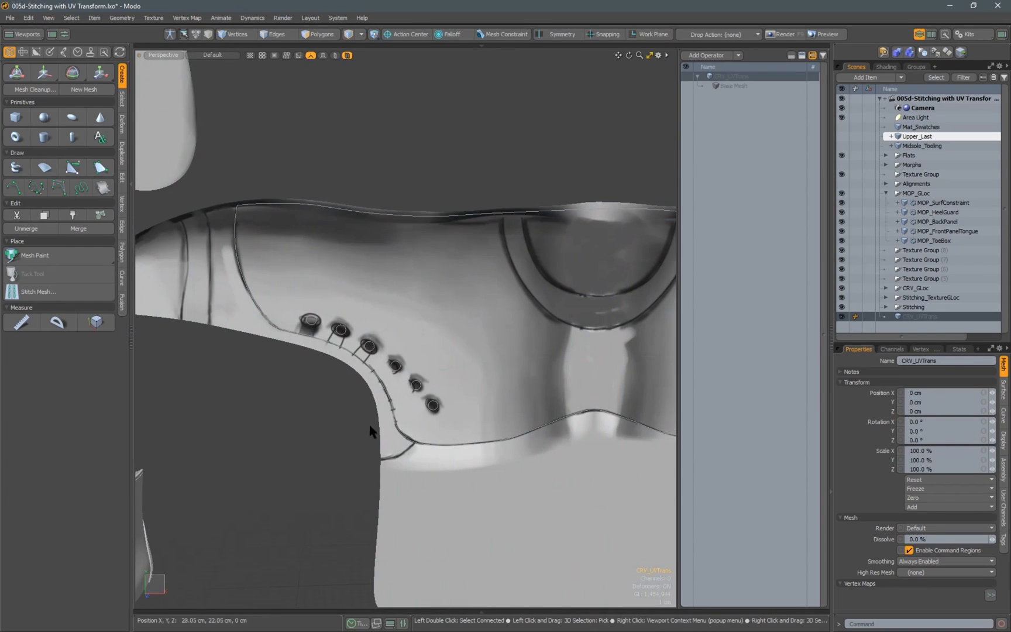
left_click(13, 187)
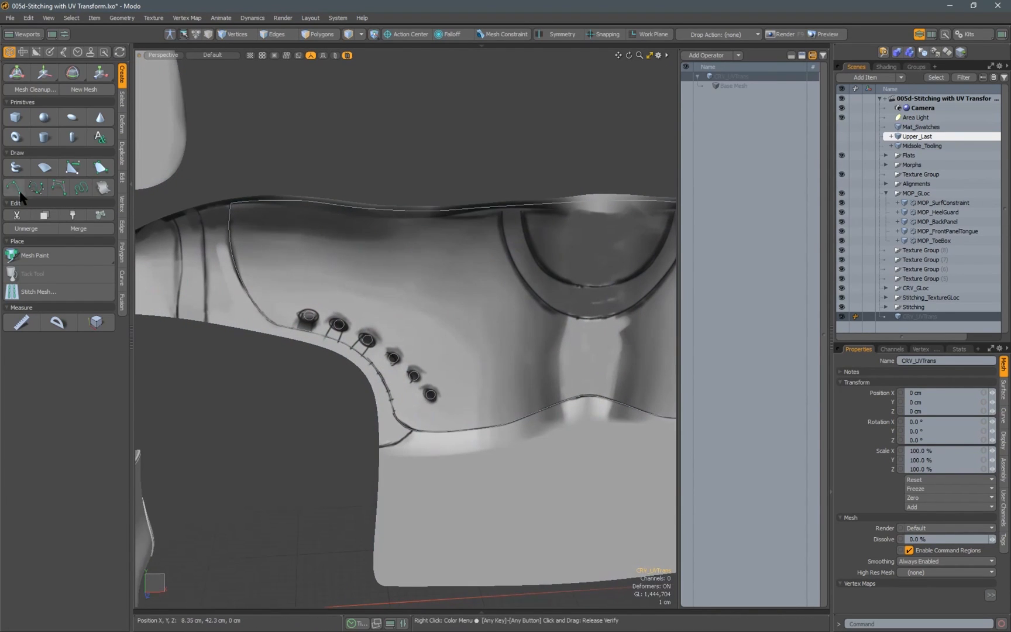
left_click(503, 36)
left_click(506, 38, "ctrl")
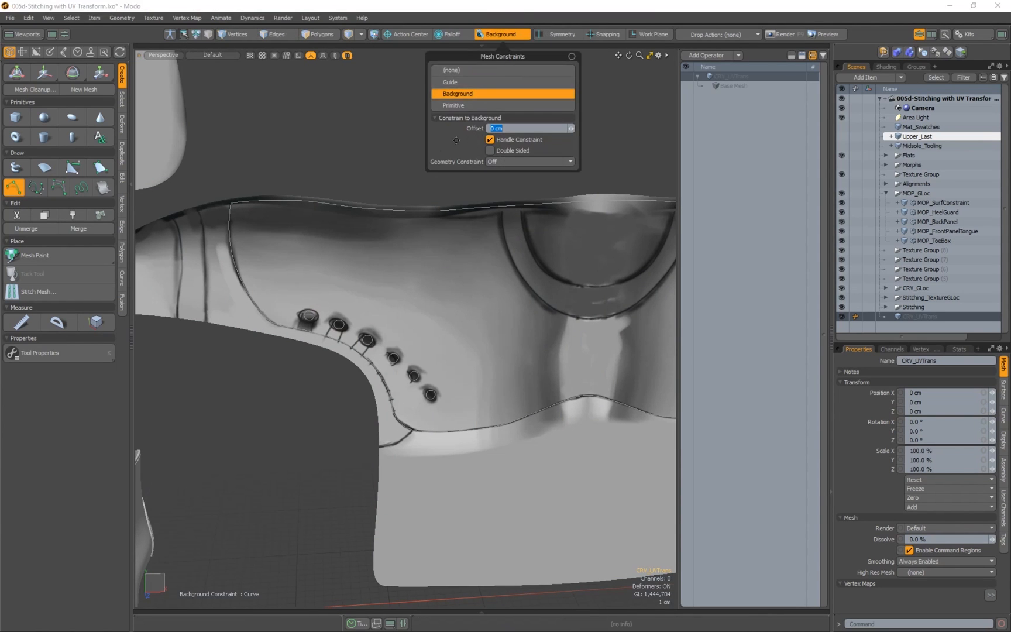
Draw a four-point curve across the flattened back panel, from between the second and third eyelets to its opposite edge
scroll(360, 343, "up", 4)
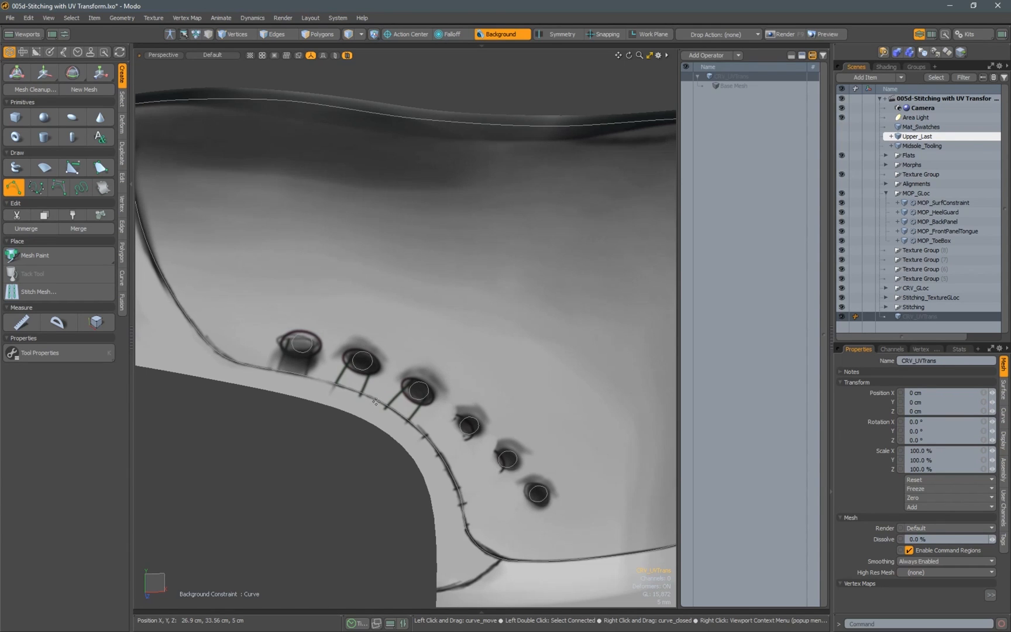
left_click_drag(388, 338, 413, 321, "alt+shift")
left_click_drag(398, 376, 419, 349, "ctrl+alt")
left_click(405, 380)
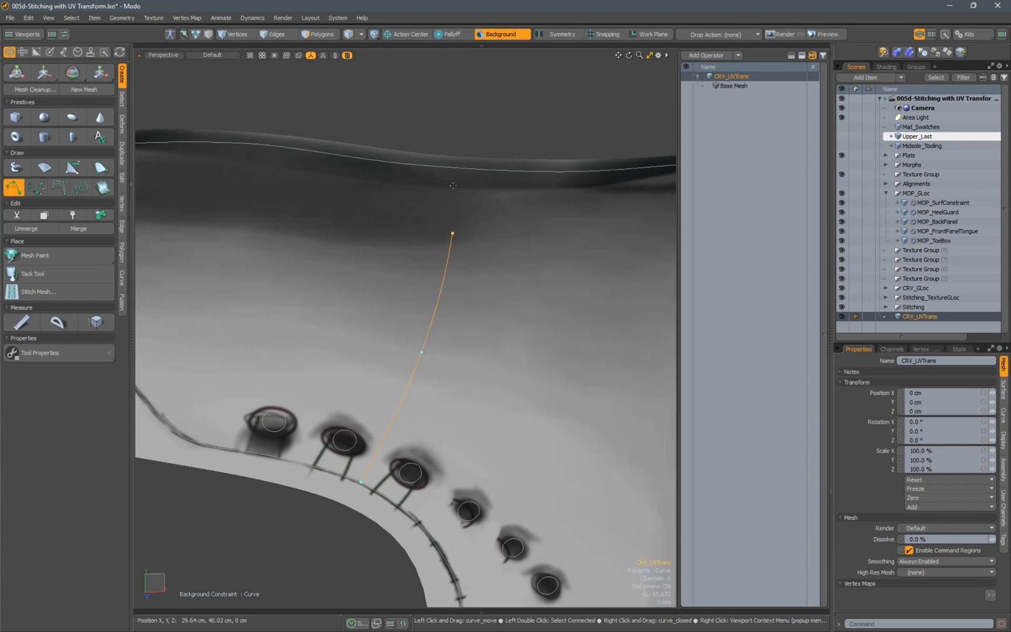
left_click_drag(421, 350, 399, 411)
left_click_drag(452, 234, 440, 270)
scroll(429, 346, "down", 3)
left_click_drag(404, 344, 442, 269, "alt+shift")
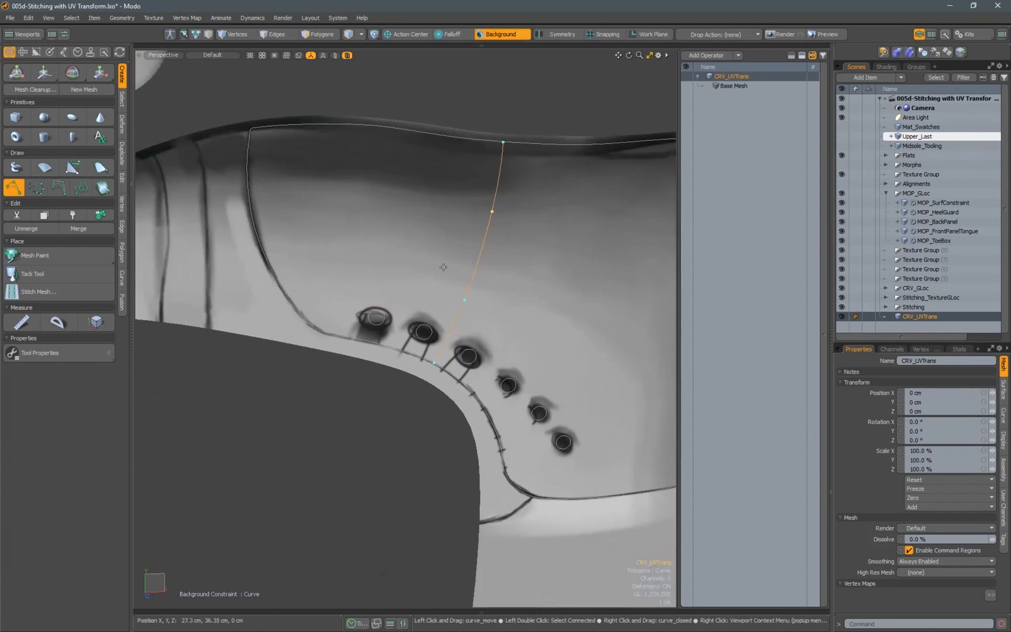
key("space")
Create a new mesh item named MOP_UVTrans
left_click_drag(388, 379, 437, 319, "alt")
type("nMOP_")
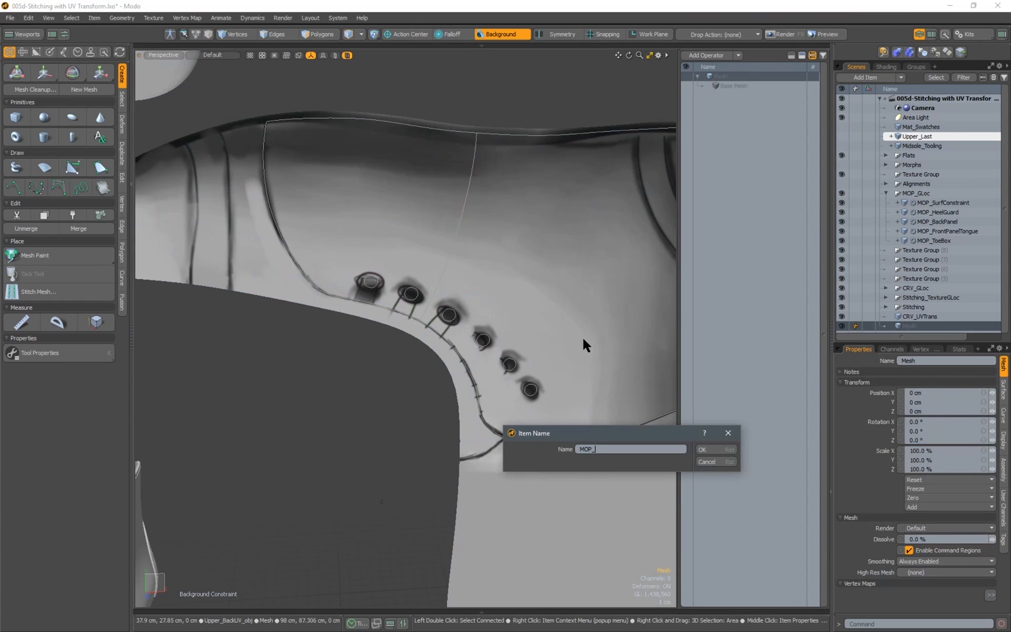
type("UVTrans")
key("Return")
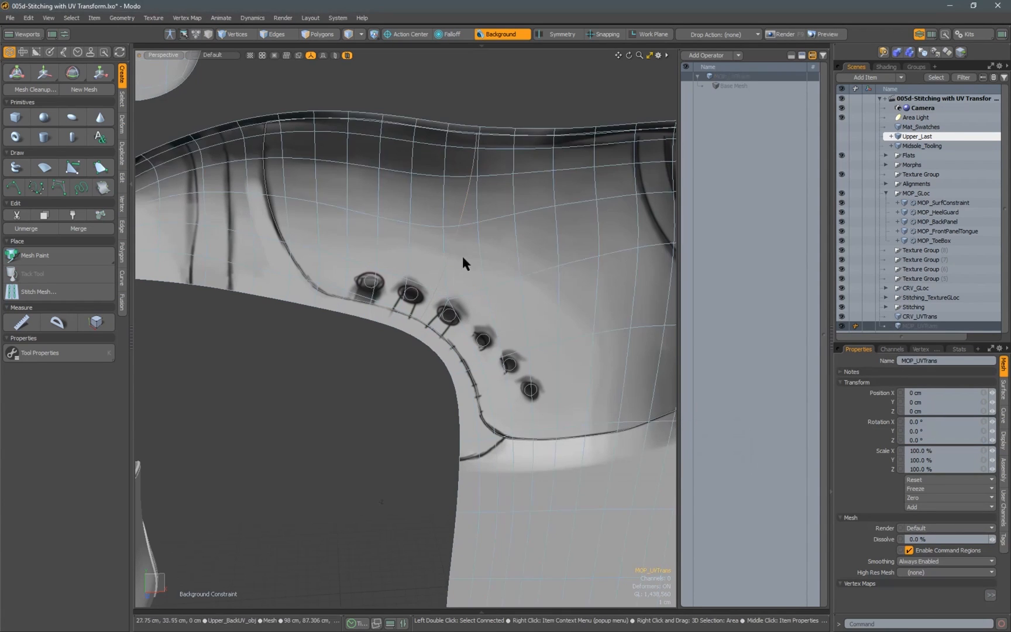
Add a Merge Meshes operation to MOP_UVTrans with CRV_UVTrans as its source
left_click(715, 57)
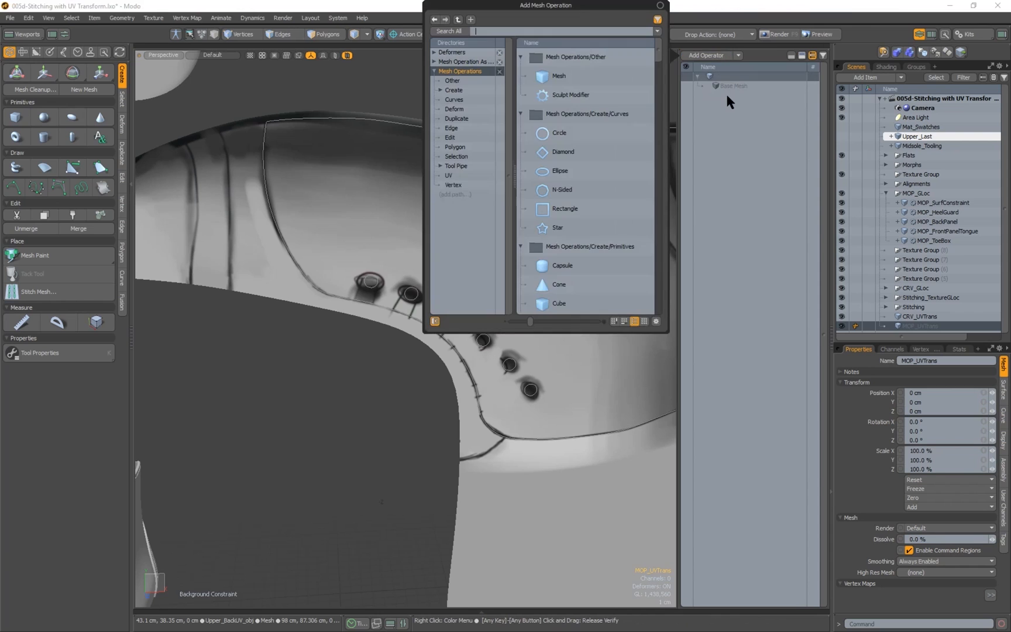
type("merg")
key("Return")
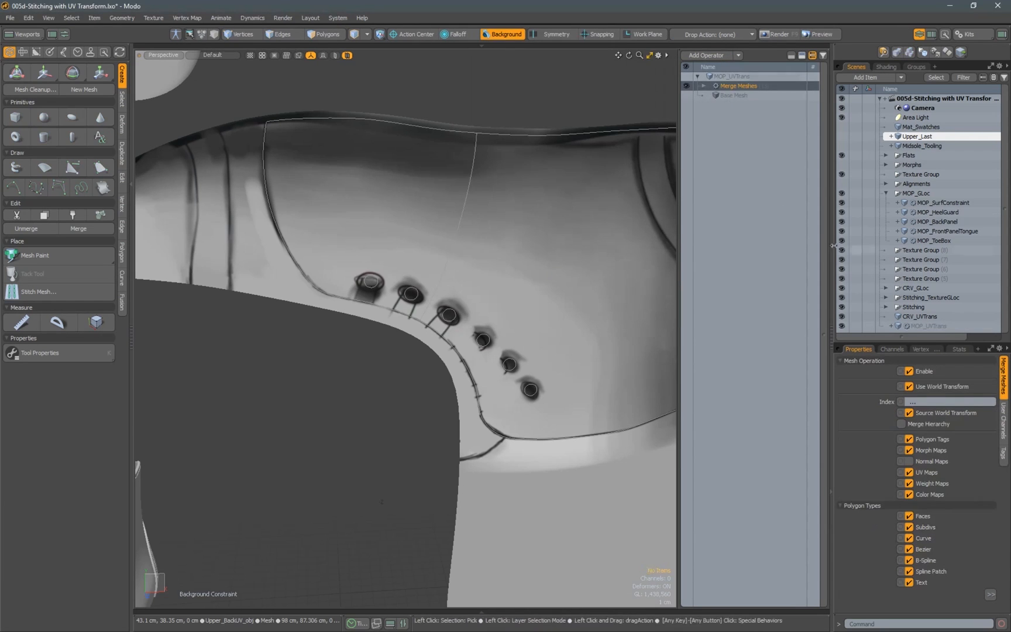
left_click(703, 87)
left_click(740, 103)
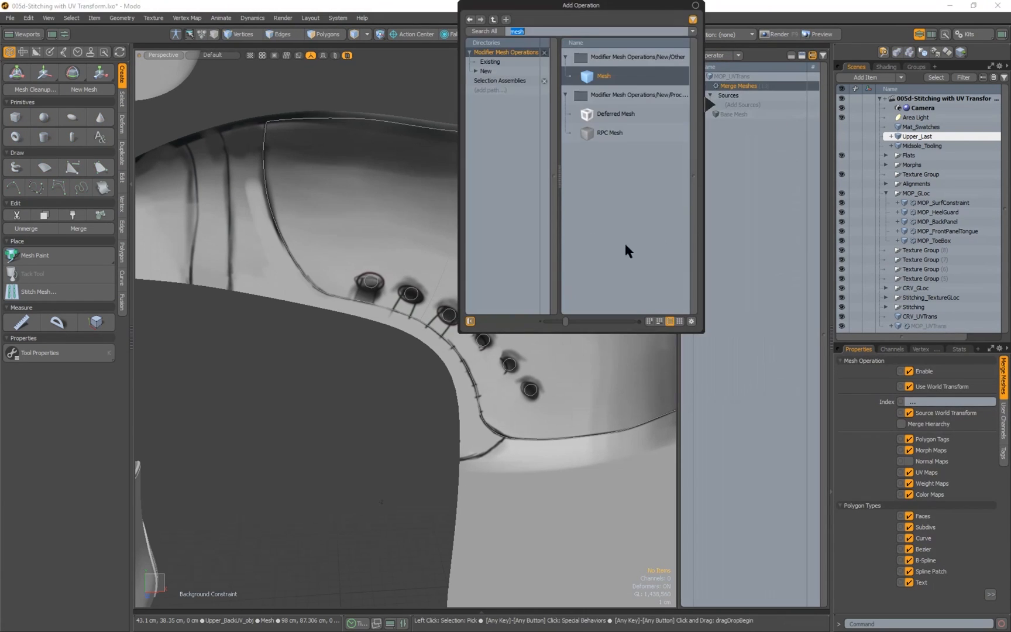
type("CRV")
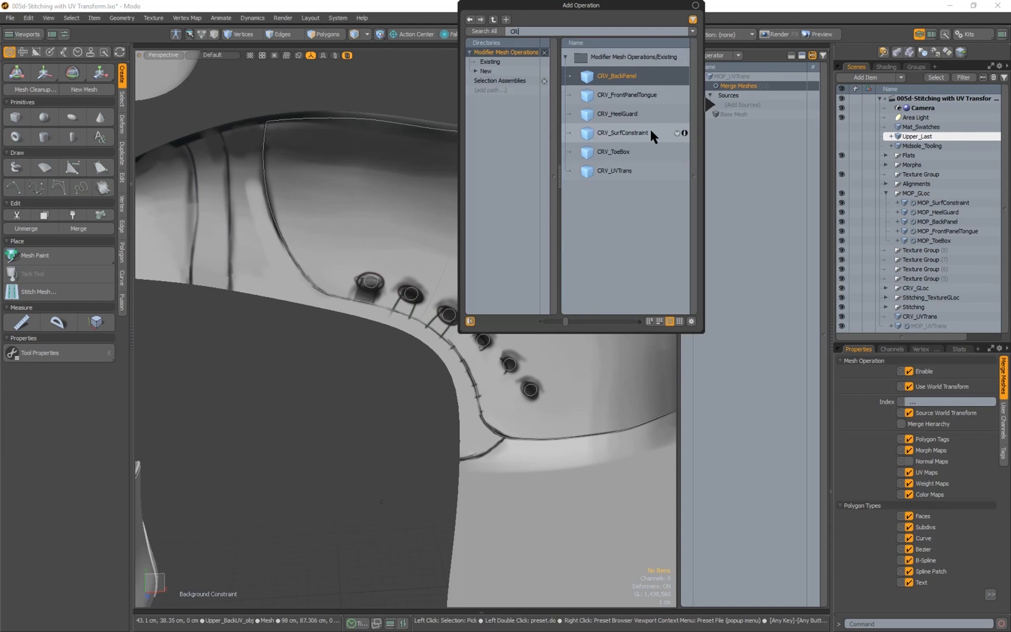
double_click(619, 172)
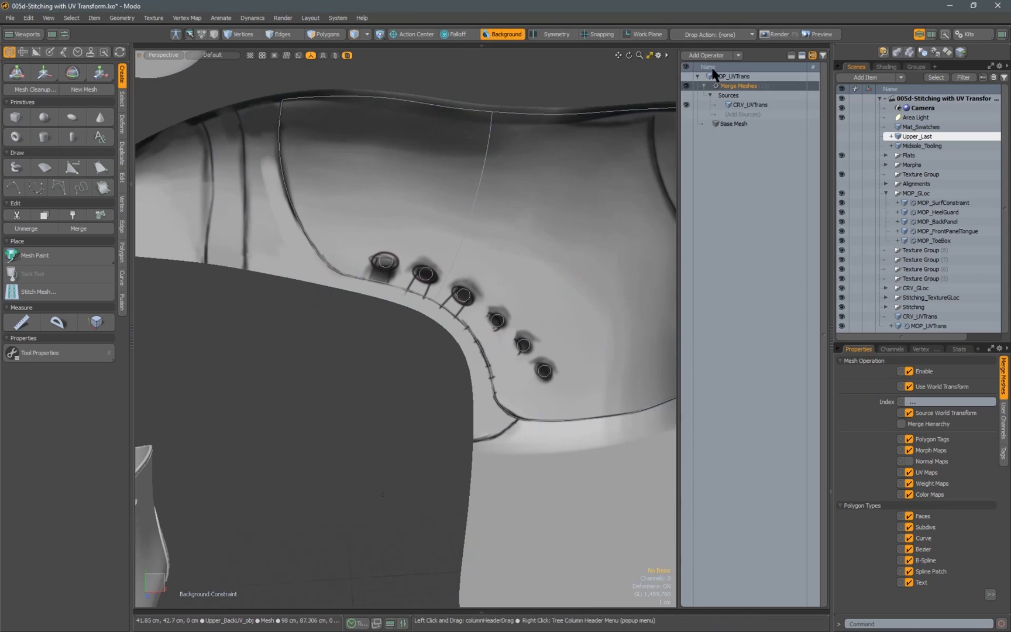
Add a UV Transform operation above Merge Meshes, with Upper_Last as target mesh and Upper_Back as target UV map
left_click(751, 125)
type("UV trans")
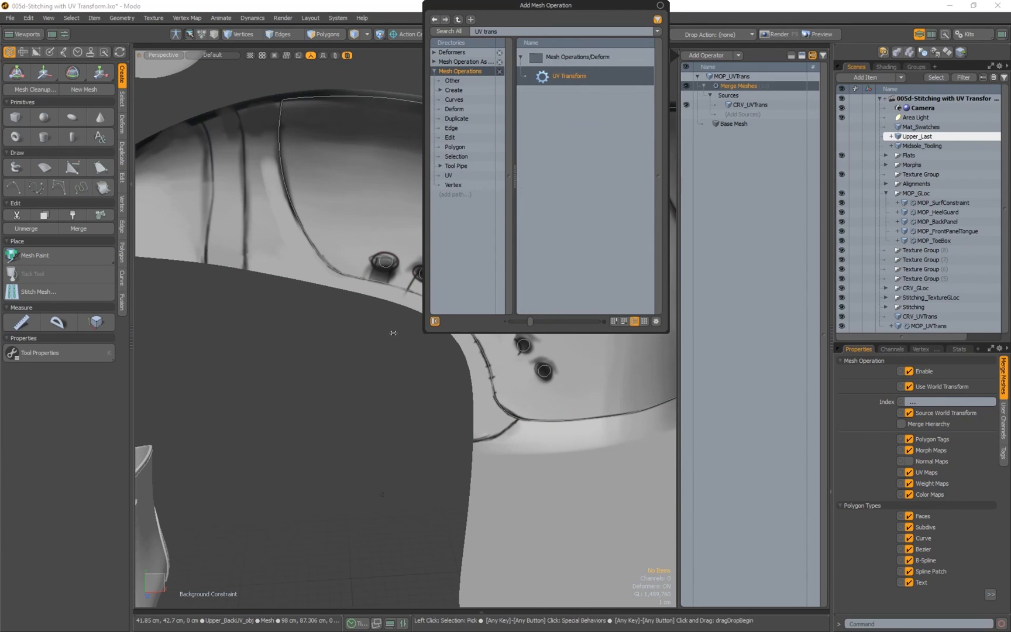
key("Return")
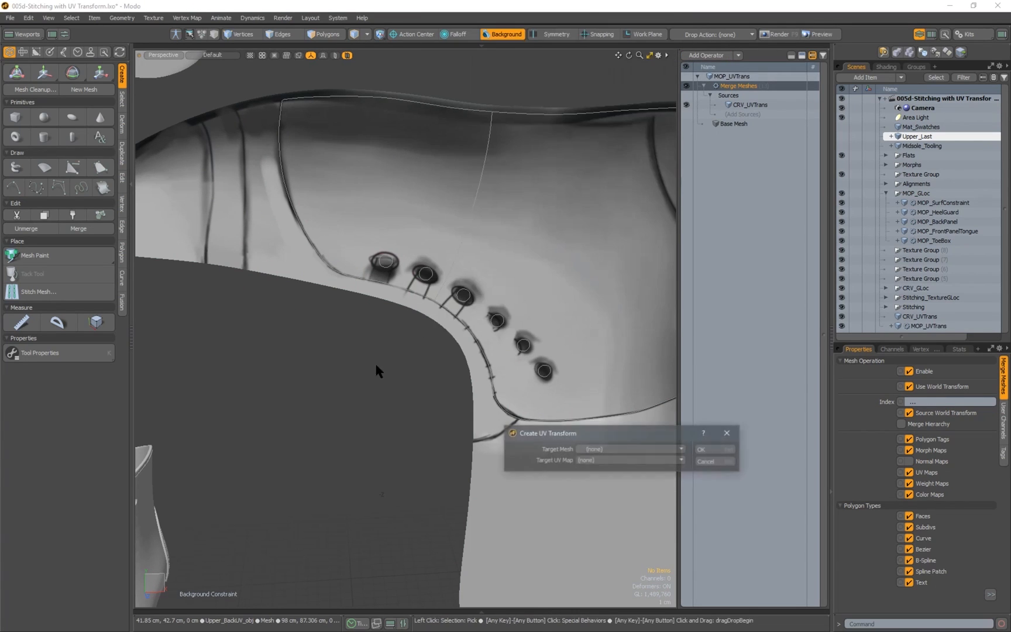
left_click(596, 452)
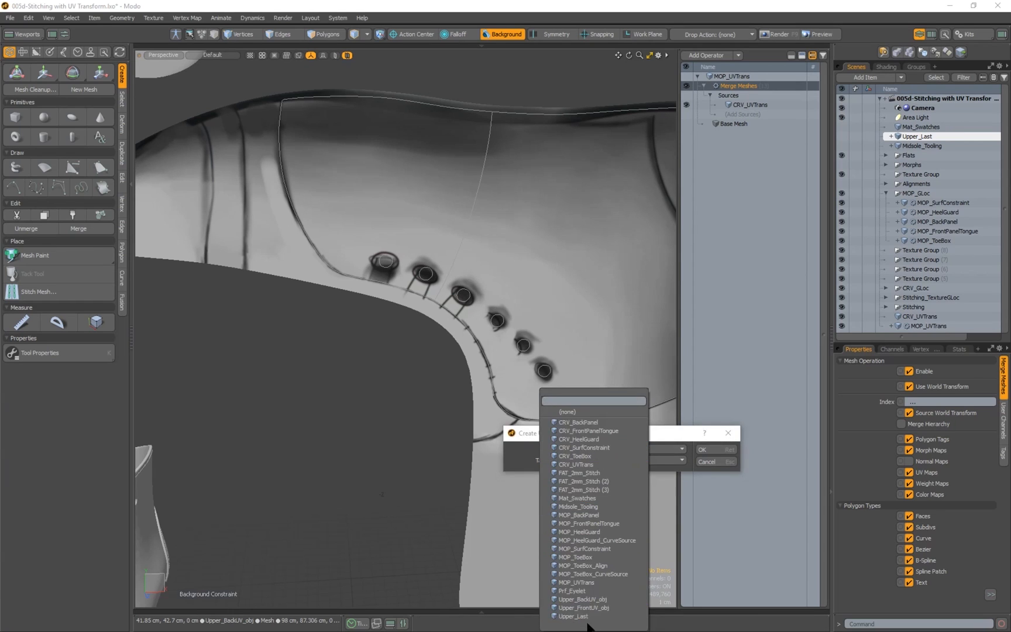
left_click(592, 619)
left_click(601, 462)
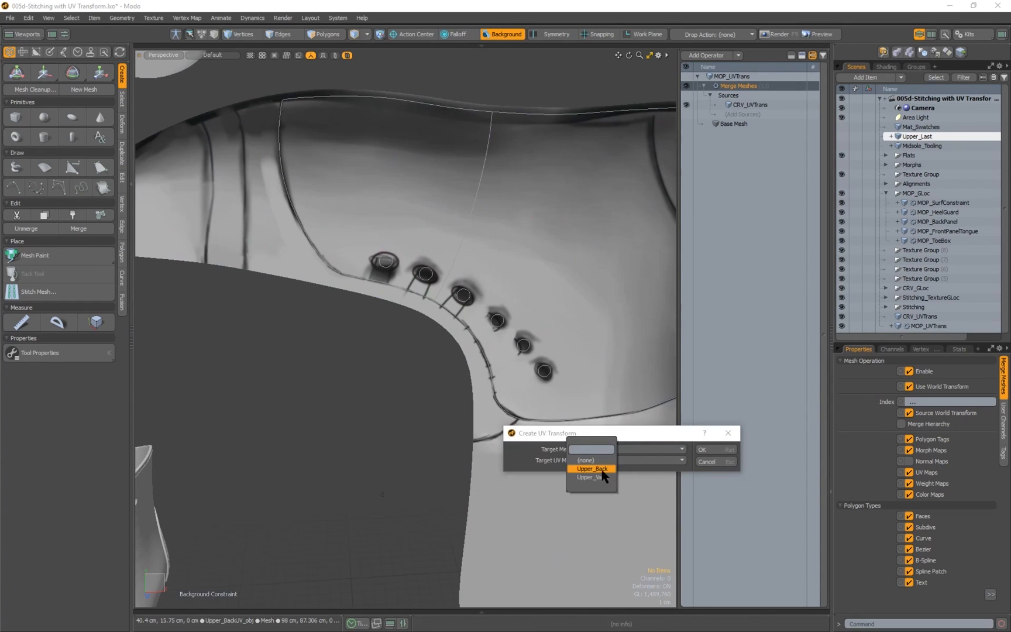
left_click(611, 471)
left_click(709, 449)
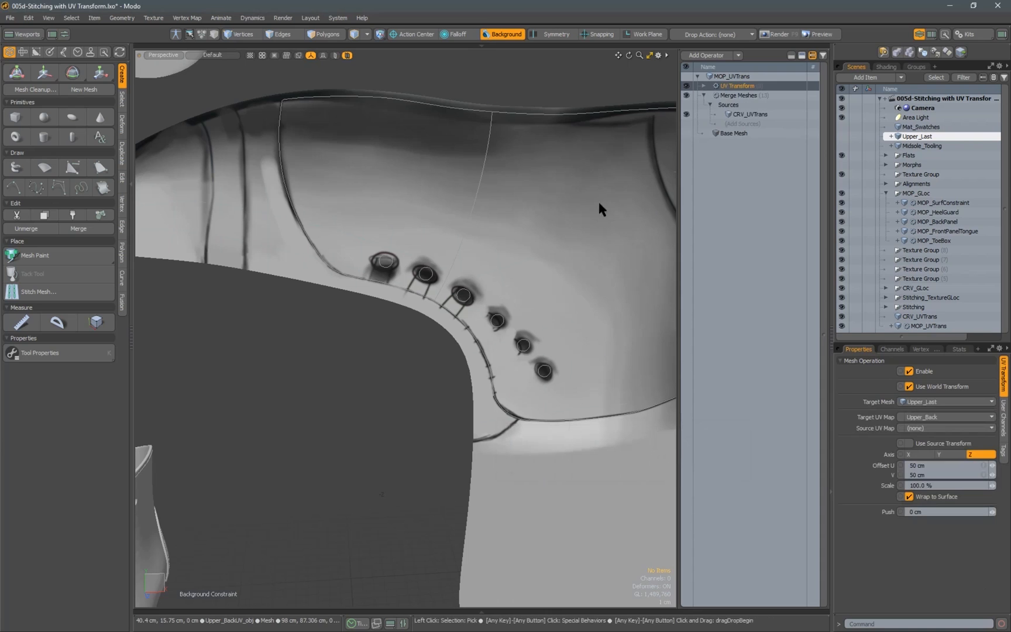
Examine how the UV-transformed curve lies against the boot's back panel, from close up and from the side
left_click_drag(487, 413, 638, 275, "alt+shift")
left_click_drag(280, 404, 404, 387, "alt")
left_click_drag(351, 409, 397, 416, "ctrl+alt")
left_click_drag(452, 343, 405, 364, "alt")
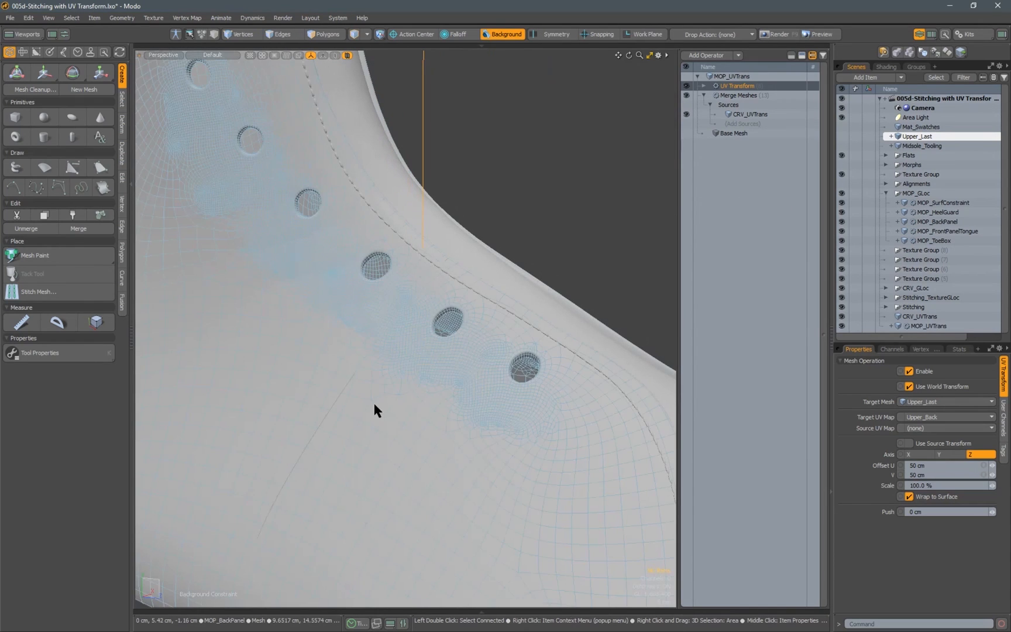
left_click(458, 278)
mouse_move(457, 278)
left_mouse_down("alt")
mouse_move(472, 316)
mouse_move(417, 316)
mouse_move(375, 281)
left_mouse_up("alt")
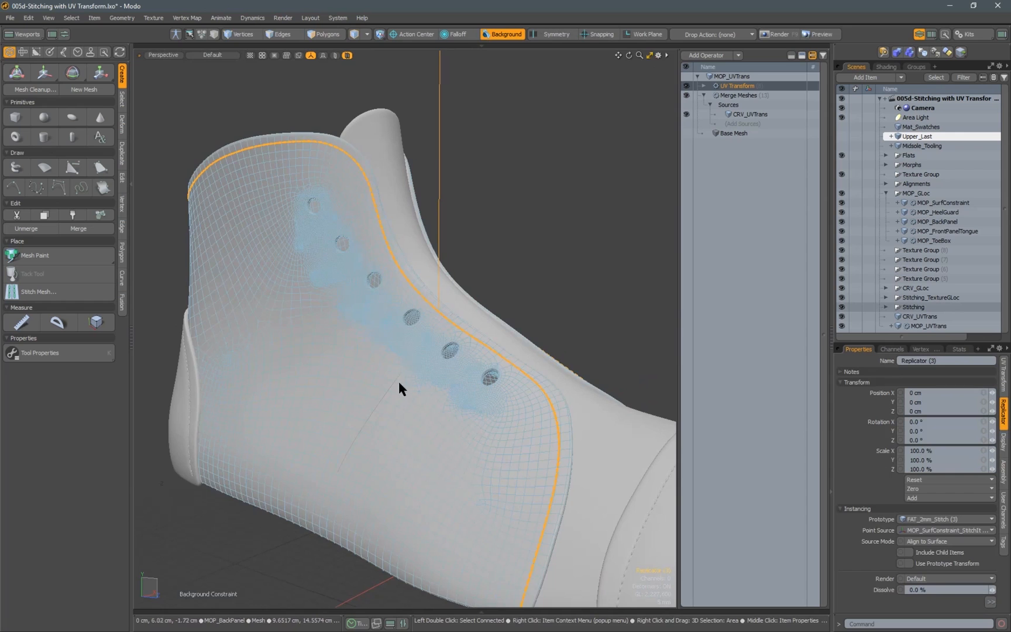
scroll(400, 387, "up", 2)
scroll(374, 413, "up", 5)
left_click_drag(325, 408, 354, 429, "alt")
left_click(349, 434)
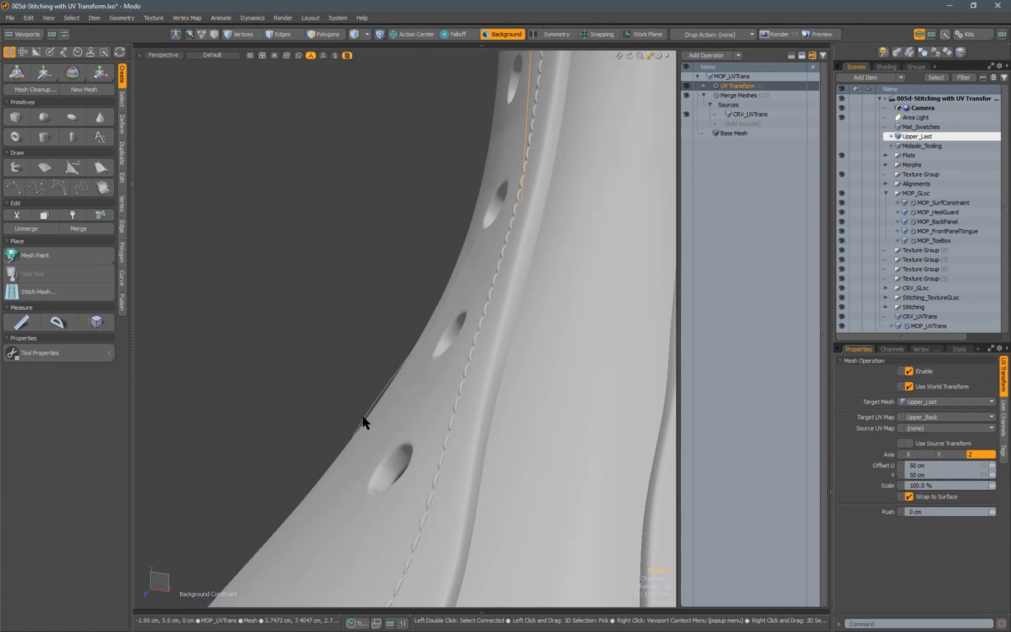
Add a Curve Rebuild operation to the MOP_UVTrans mesh
left_click(363, 422)
left_click_drag(289, 383, 382, 355, "alt")
left_click(709, 57)
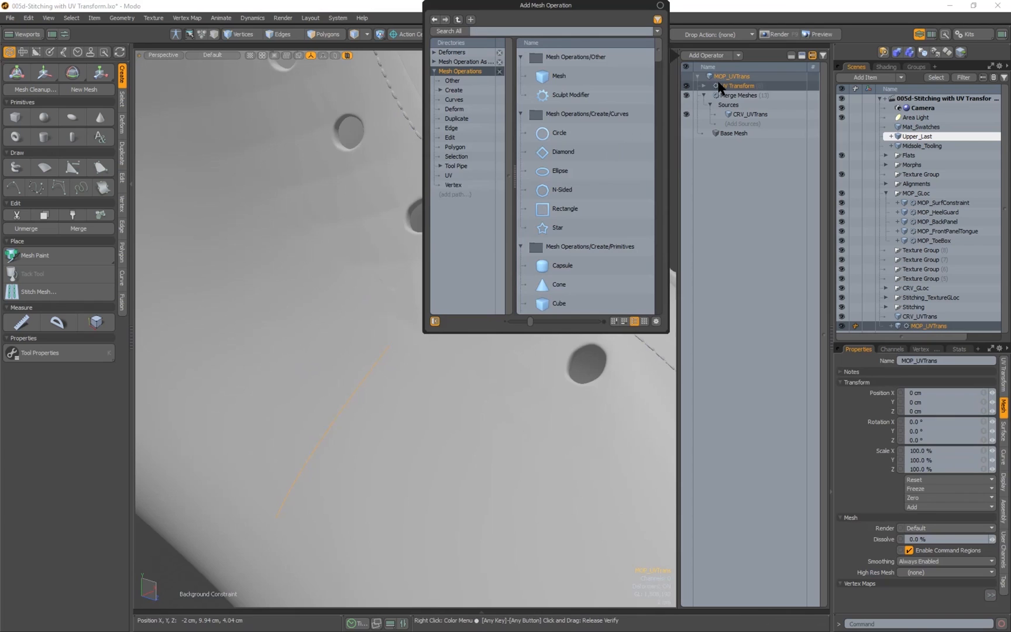
type("rebul")
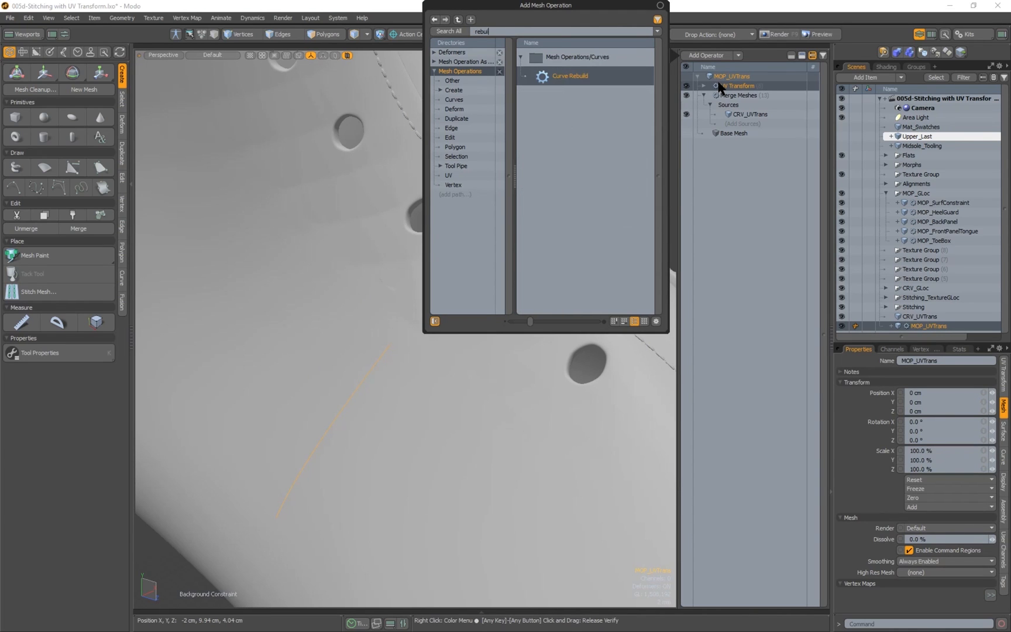
double_click(567, 77)
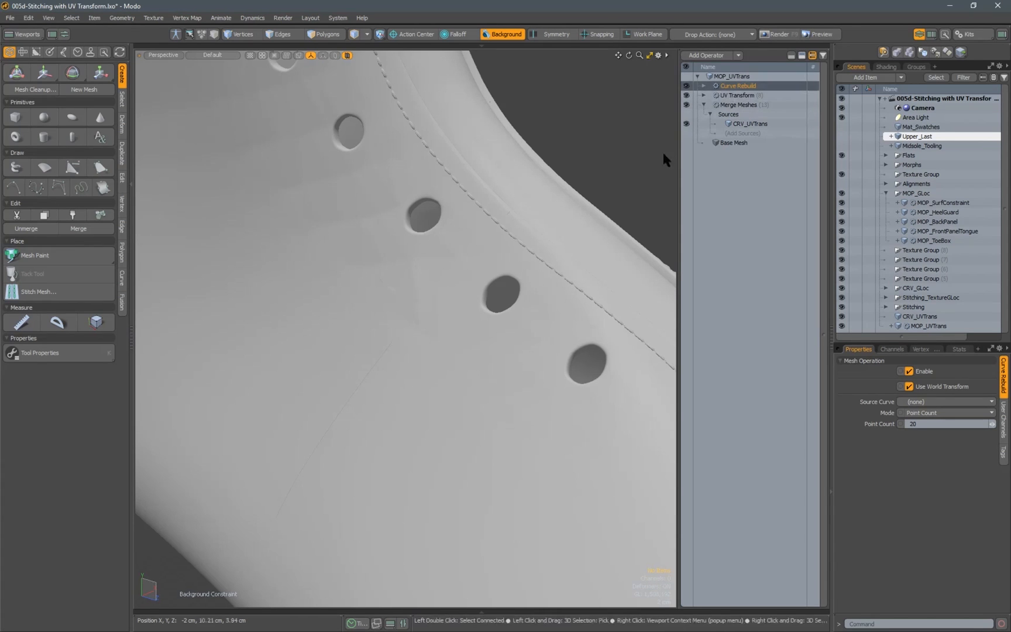
Reorder MOP_UVTrans's operations so Curve Rebuild sits between Merge Meshes and UV Transform
left_click(704, 104)
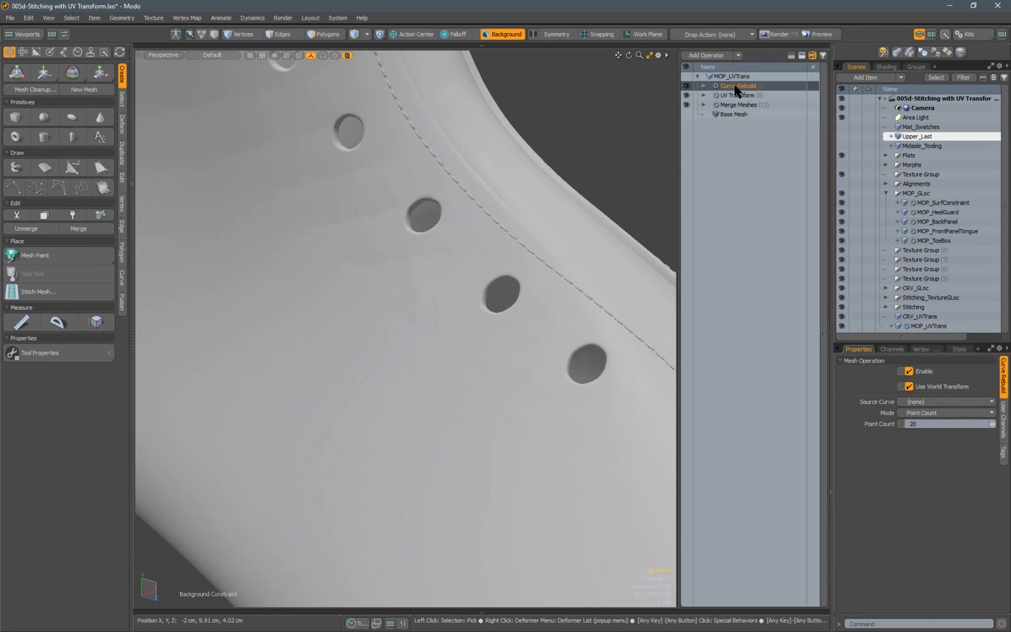
left_click_drag(737, 100, 737, 101)
left_click_drag(339, 332, 447, 256, "ctrl+alt")
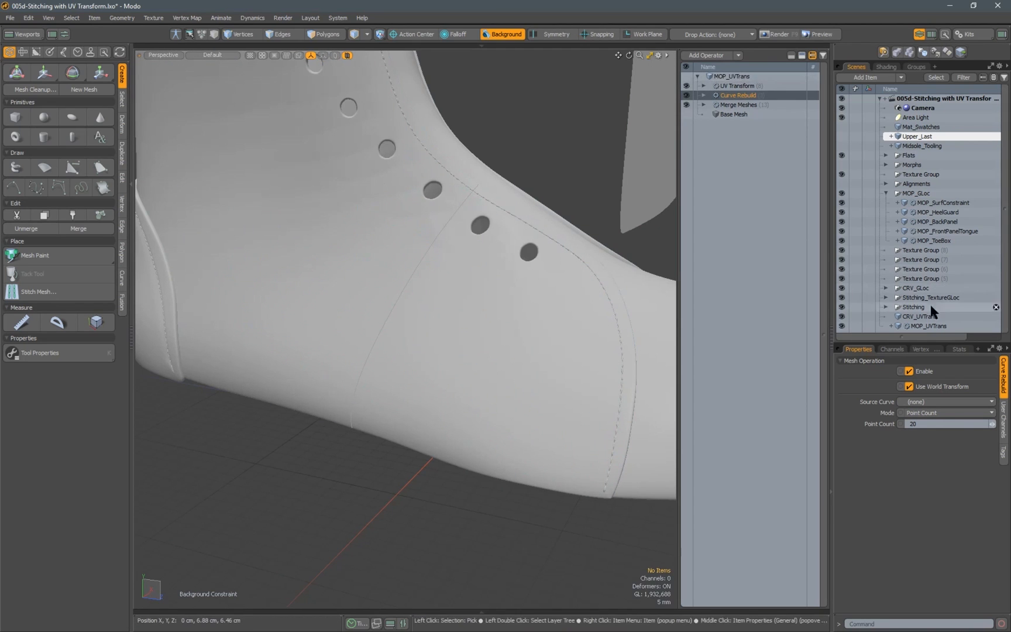
Create a stitch mesh setup with the existing mesh MOP_UVTrans as its curve source and the FAT 2mm Stitch preset
left_click(927, 325)
left_click(121, 17)
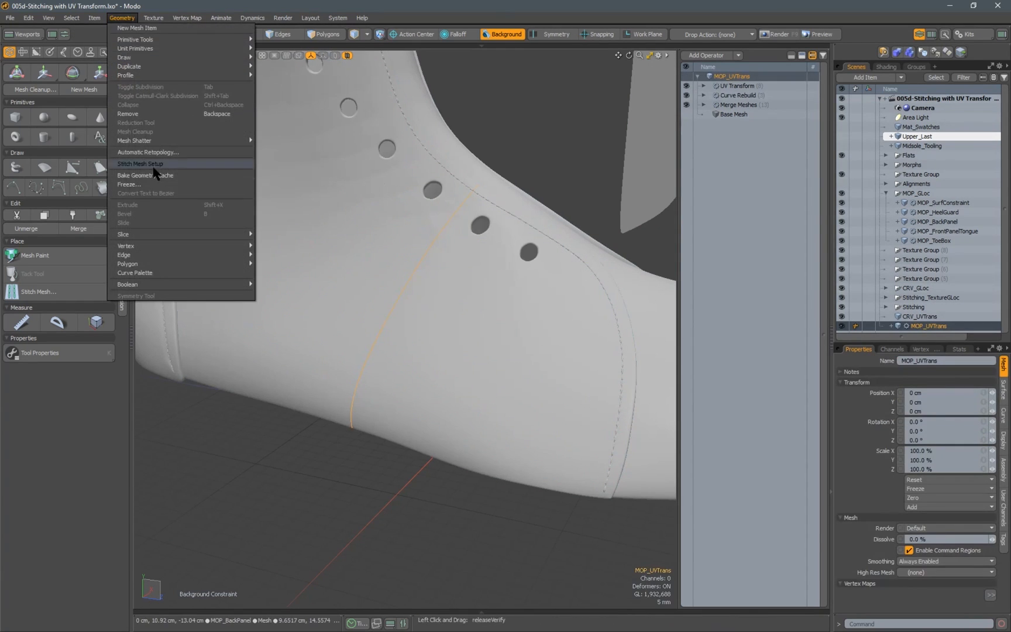
left_click(149, 163)
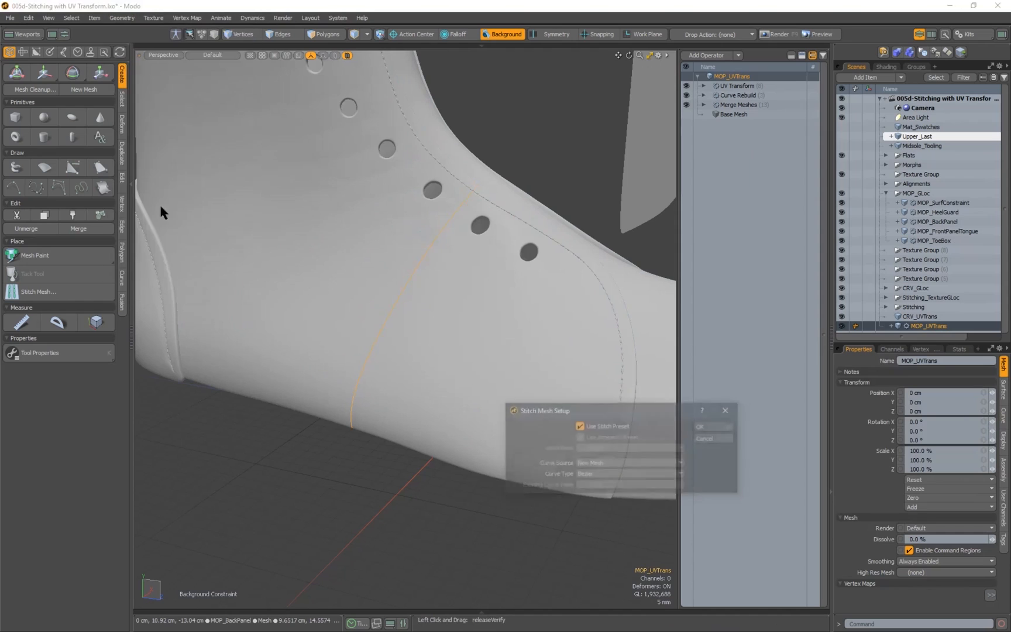
left_click(604, 464)
left_click(589, 473)
left_click(610, 486)
scroll(623, 506, "down", 3)
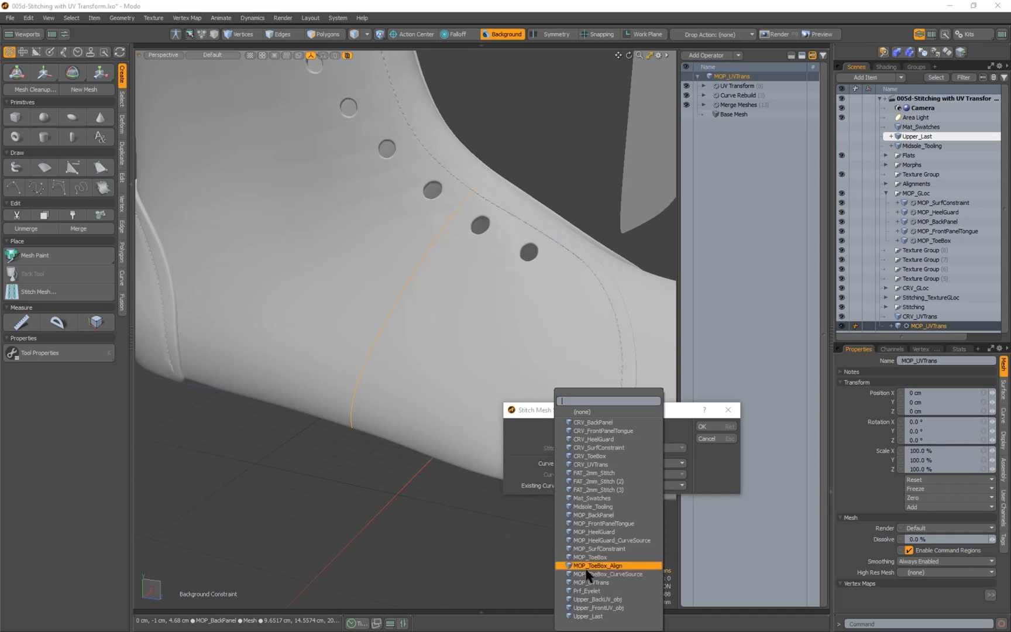
left_click(592, 582)
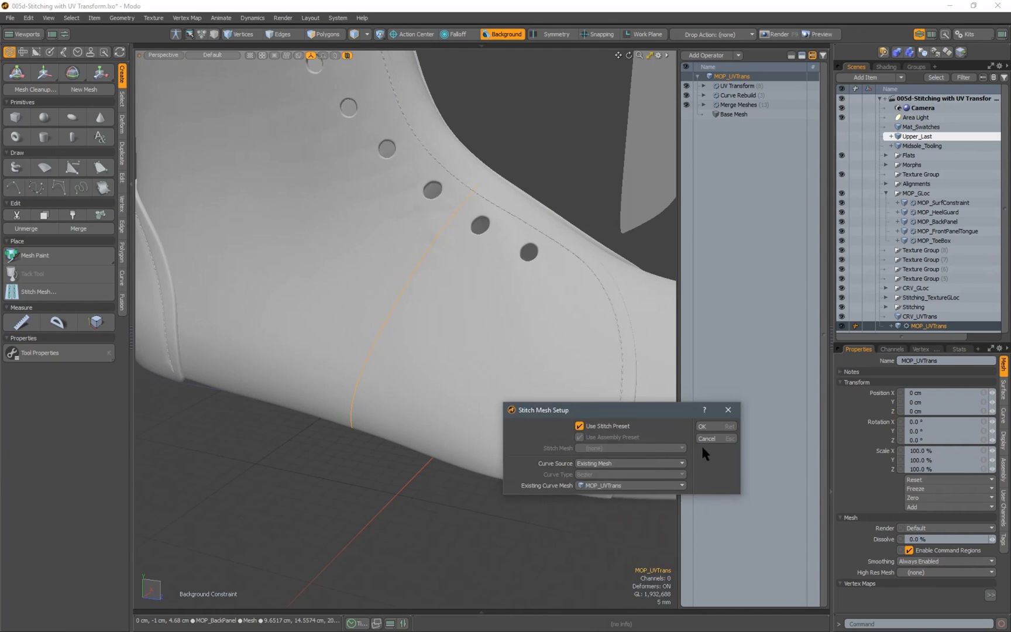
left_click(710, 426)
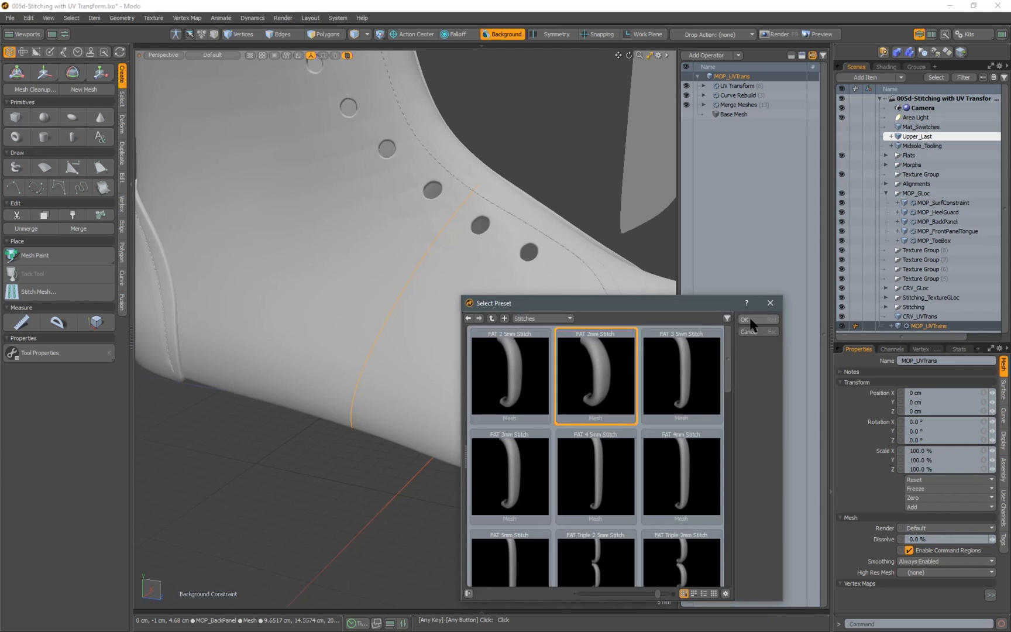
left_click(751, 319)
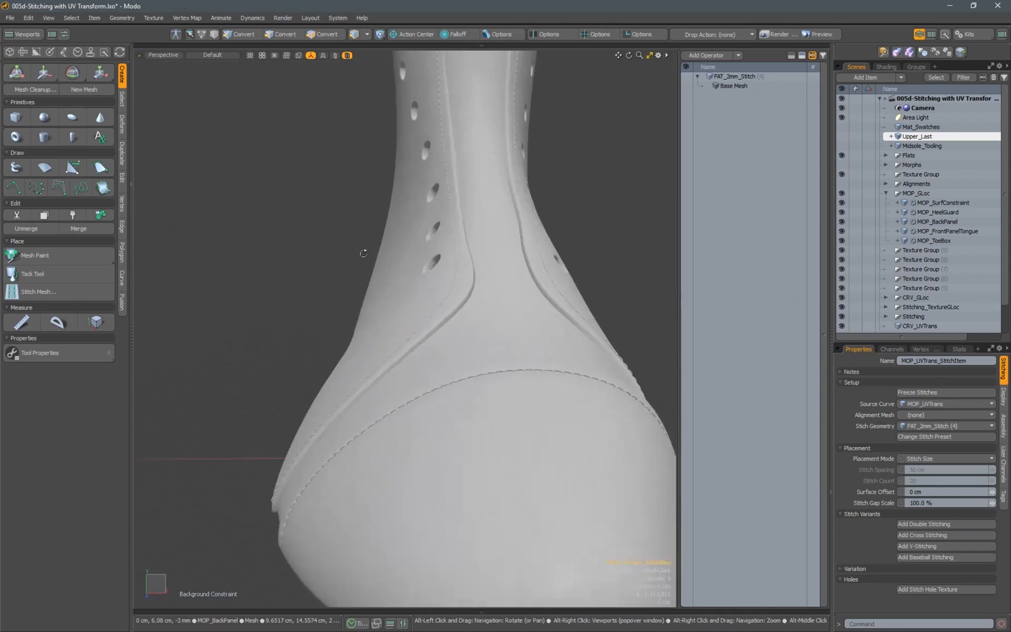
Set MOP_BackPanel as the alignment mesh for the MOP_UVTrans_StitchItem stitching
left_click(918, 415)
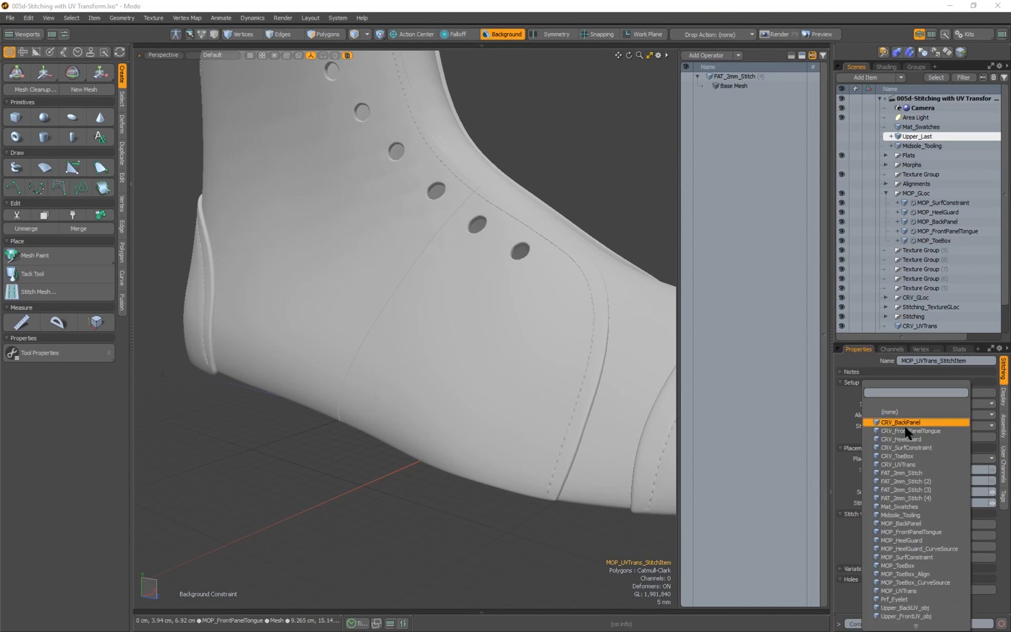
left_click(900, 525)
scroll(509, 227, "up", 5)
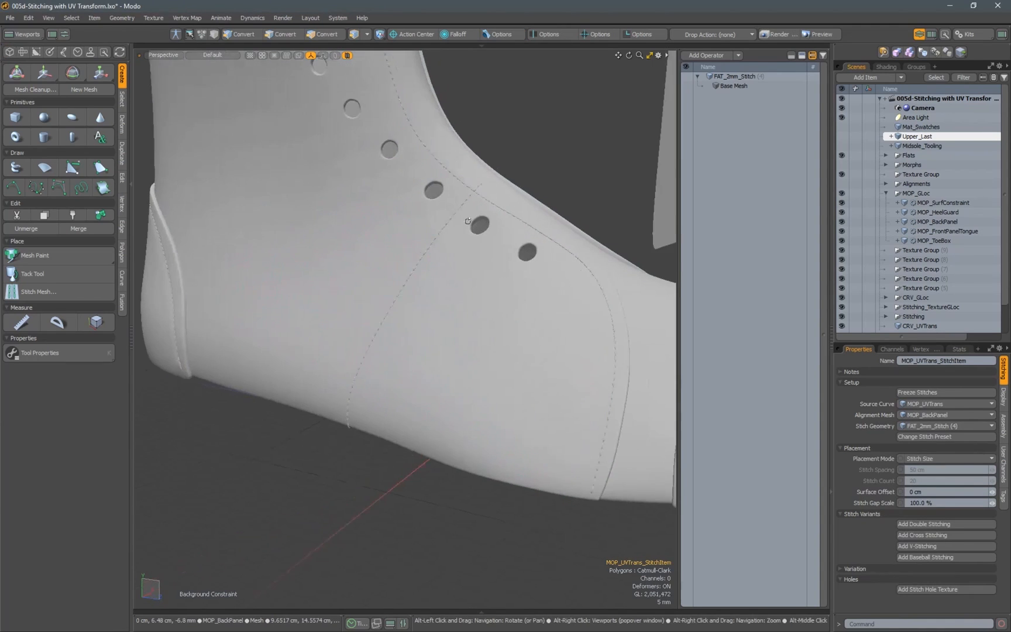
left_click_drag(509, 227, 519, 180, "alt")
scroll(471, 262, "down", 10)
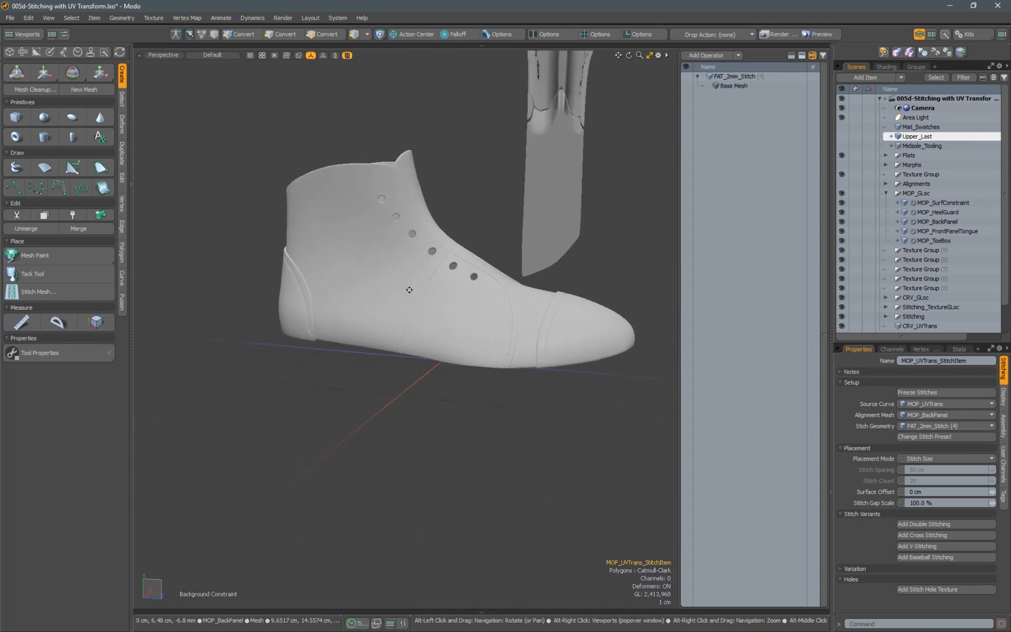
left_click_drag(436, 281, 377, 319, "alt")
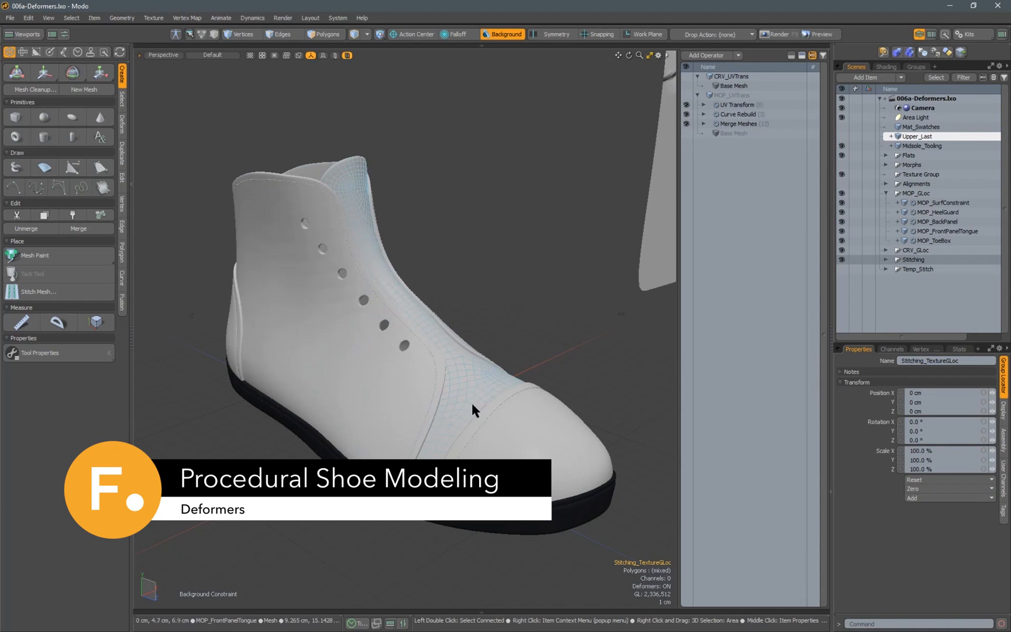
Select the MOP_FrontPanelTongue mesh and add a Transform Effector deformer to its operator stack
left_click_drag(361, 227, 362, 161, "alt")
scroll(350, 195, "up", 3)
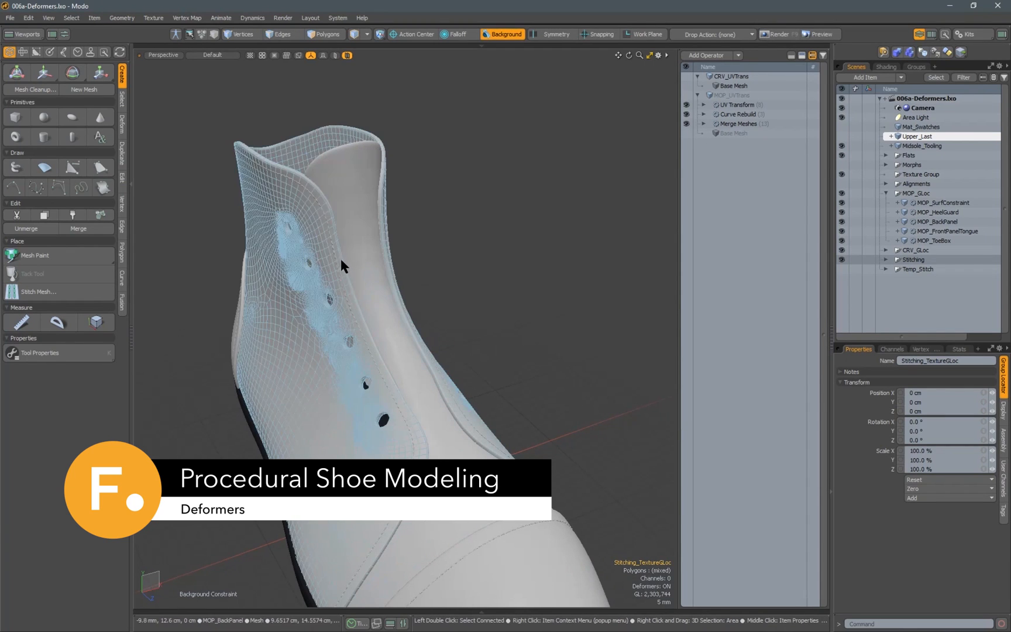
left_click_drag(376, 300, 401, 246, "alt")
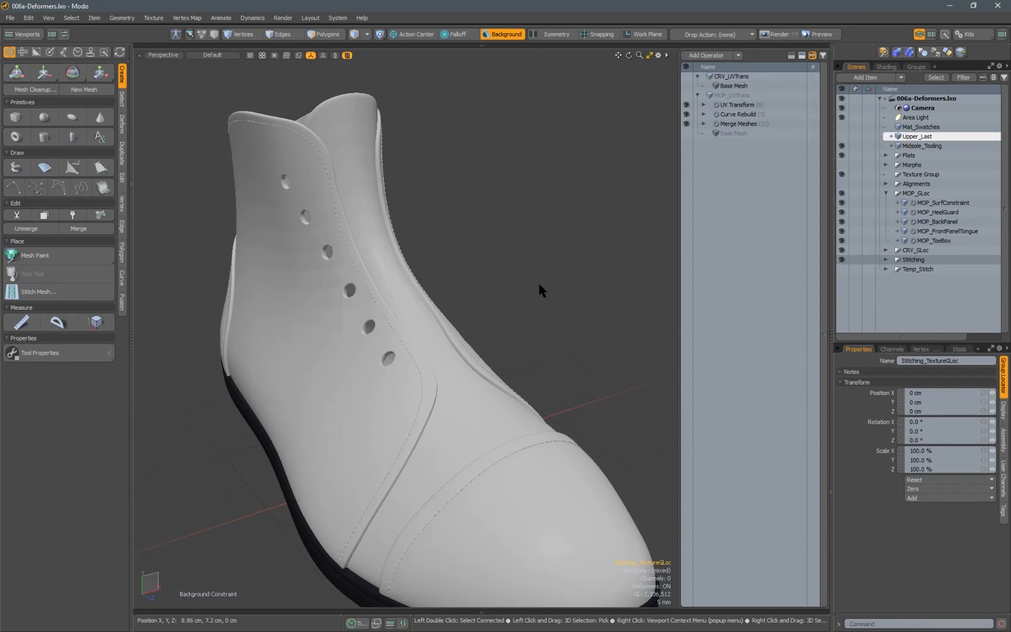
left_click(353, 155)
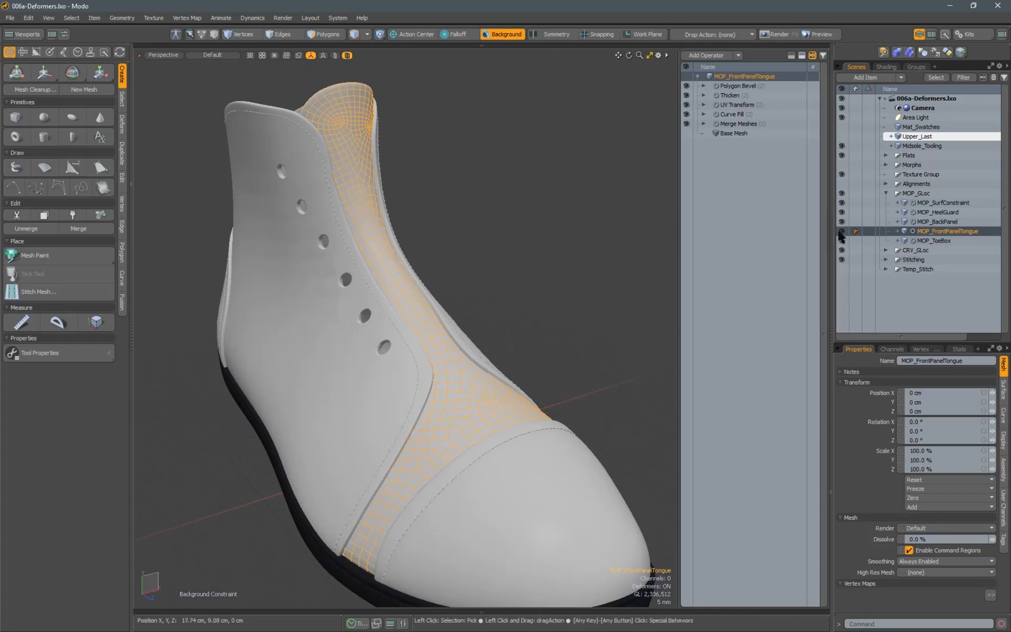
left_click(707, 54)
type("trans")
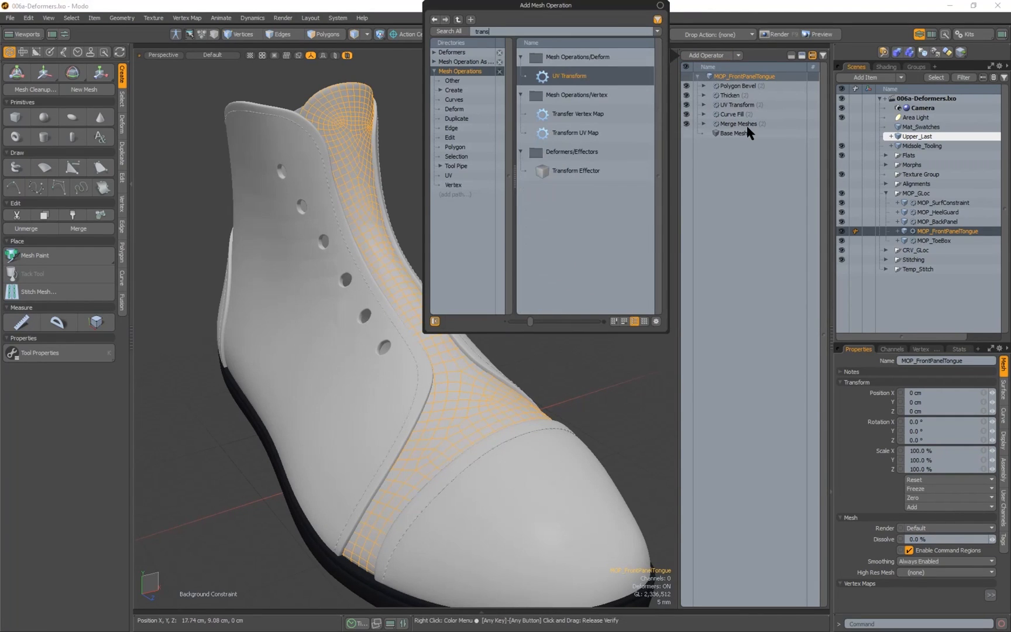
double_click(576, 170)
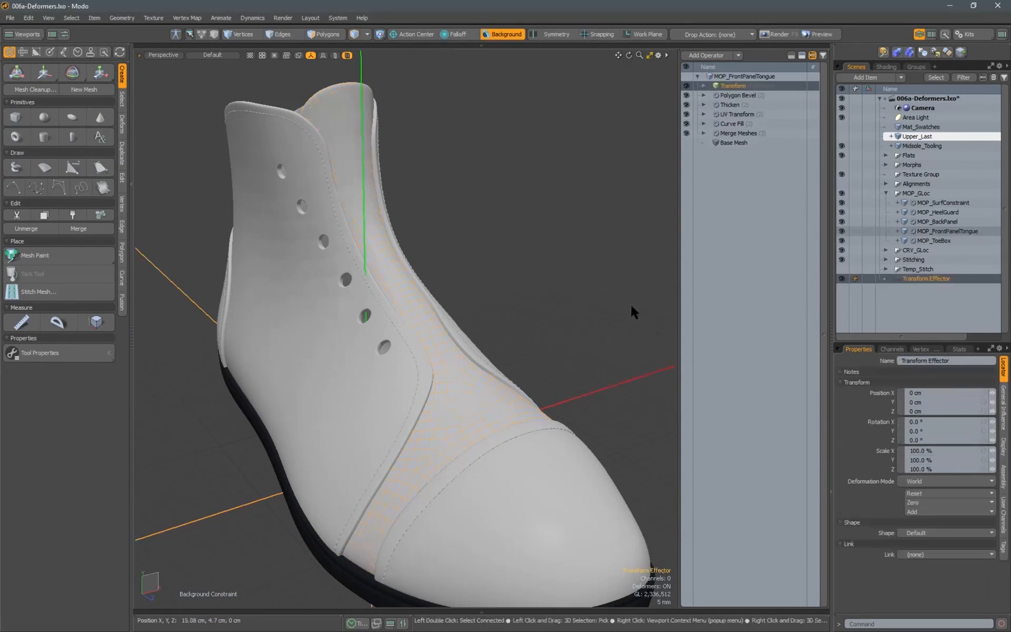
Set the display size of the Transform Effector to 0.2
scroll(510, 325, "down", 5, "alt")
left_click_drag(510, 325, 591, 313, "alt")
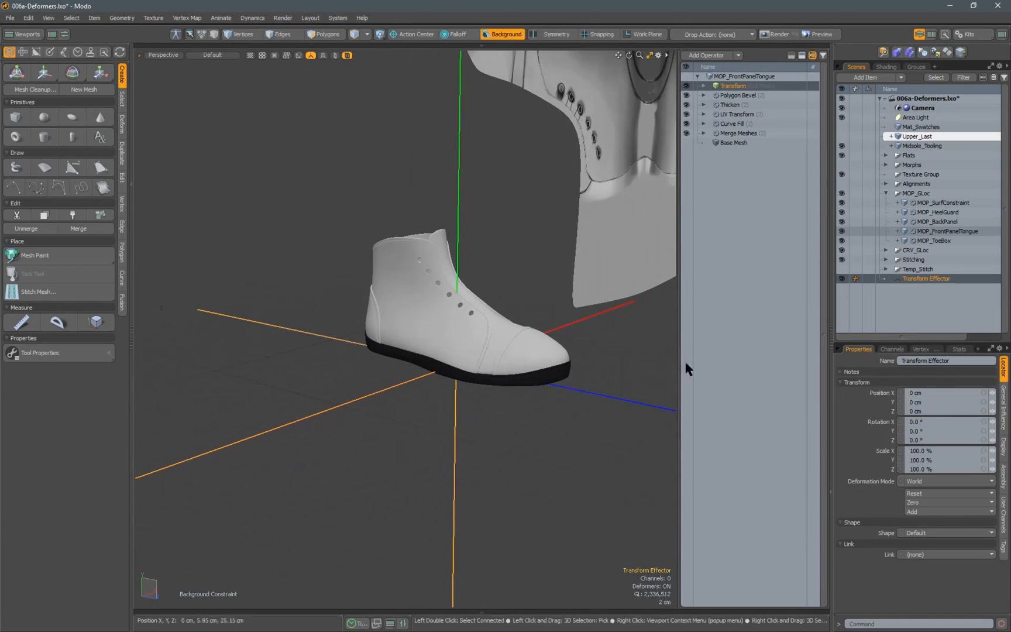
left_click(1003, 447)
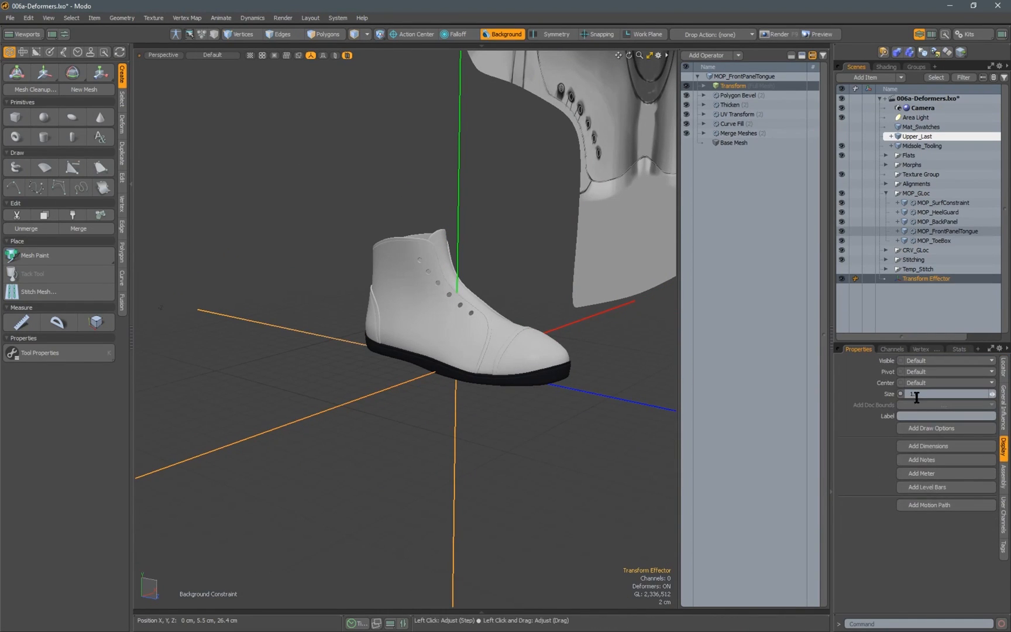
type(".02")
key("Return")
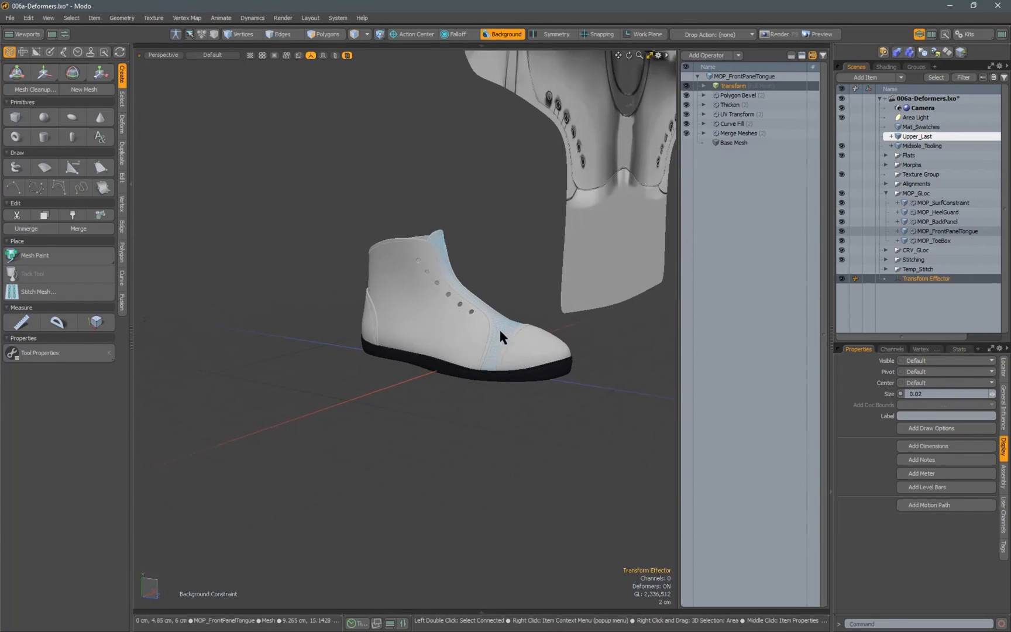
left_click_drag(648, 331, 514, 343, "alt")
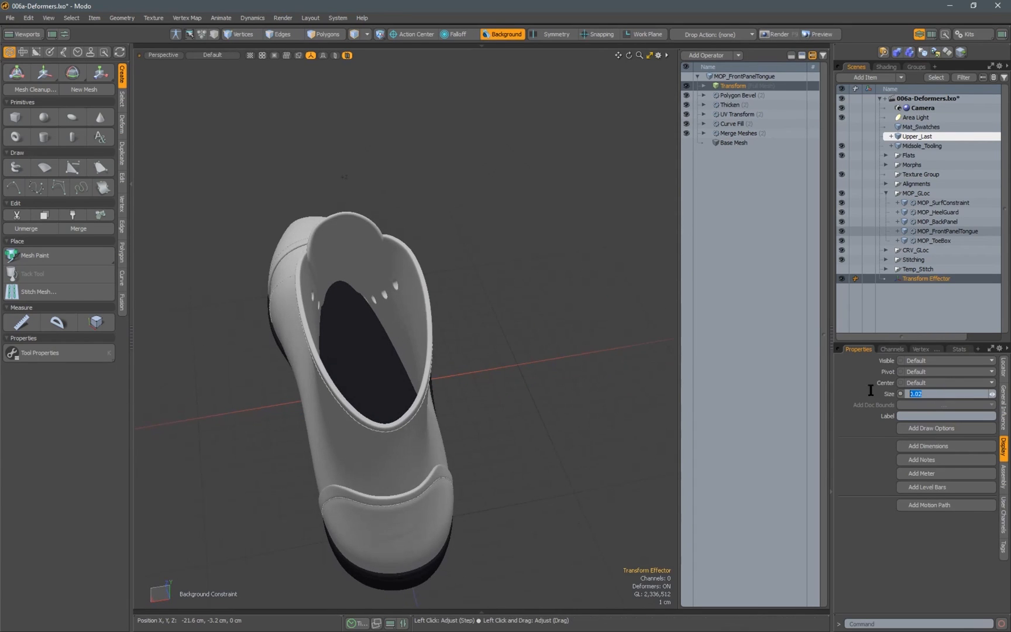
left_click_drag(444, 304, 271, 303, "alt")
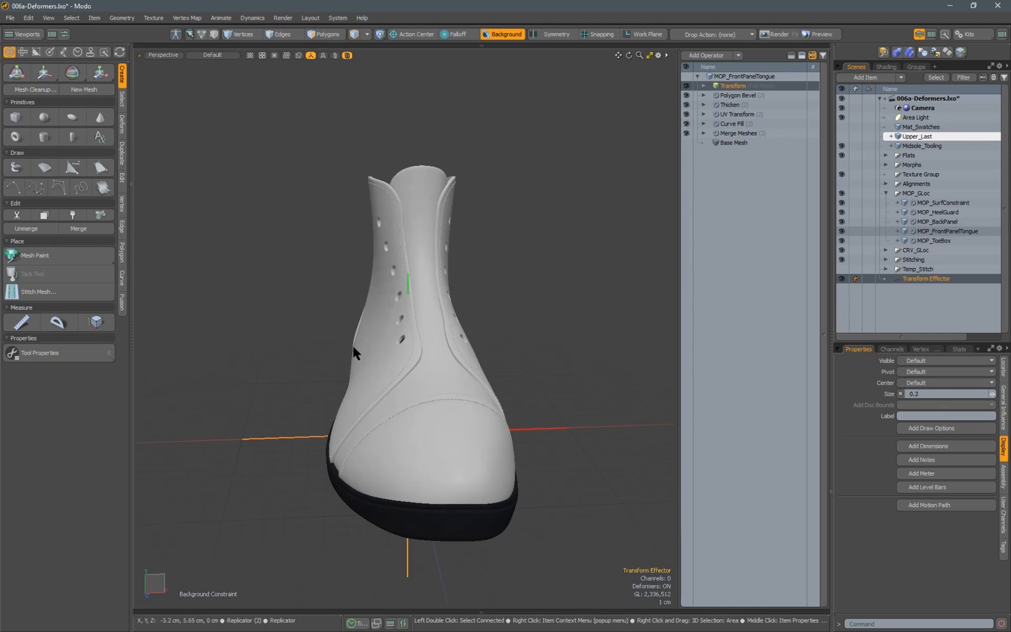
Examine the front panel tongue and its fit against the neighbouring panels from the front and the side
left_click_drag(441, 351, 411, 386, "alt")
scroll(420, 404, "up", 3)
scroll(417, 386, "up", 2)
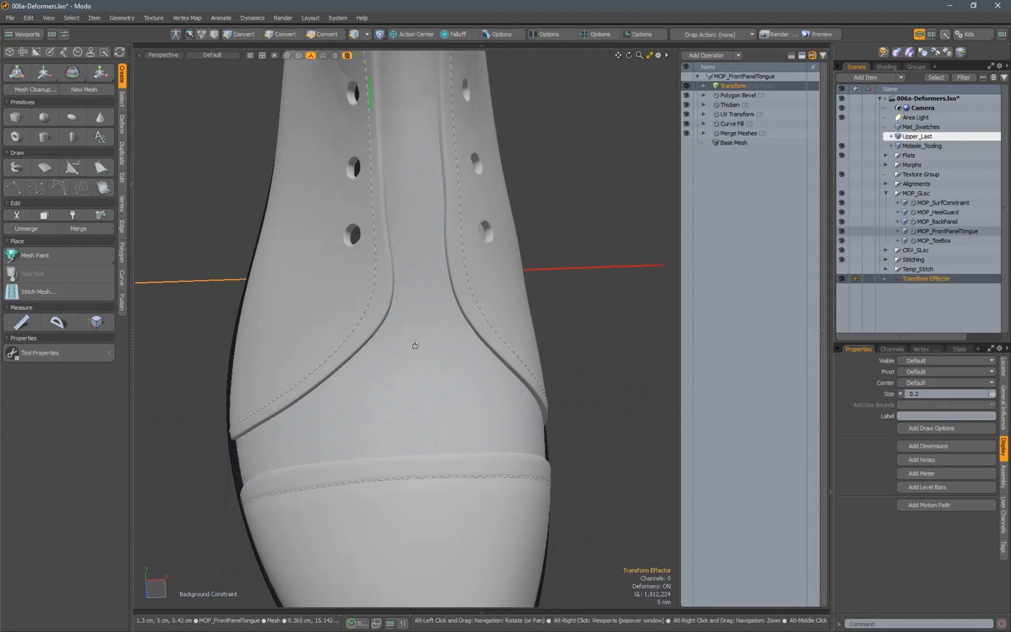
left_click_drag(448, 426, 413, 345, "alt")
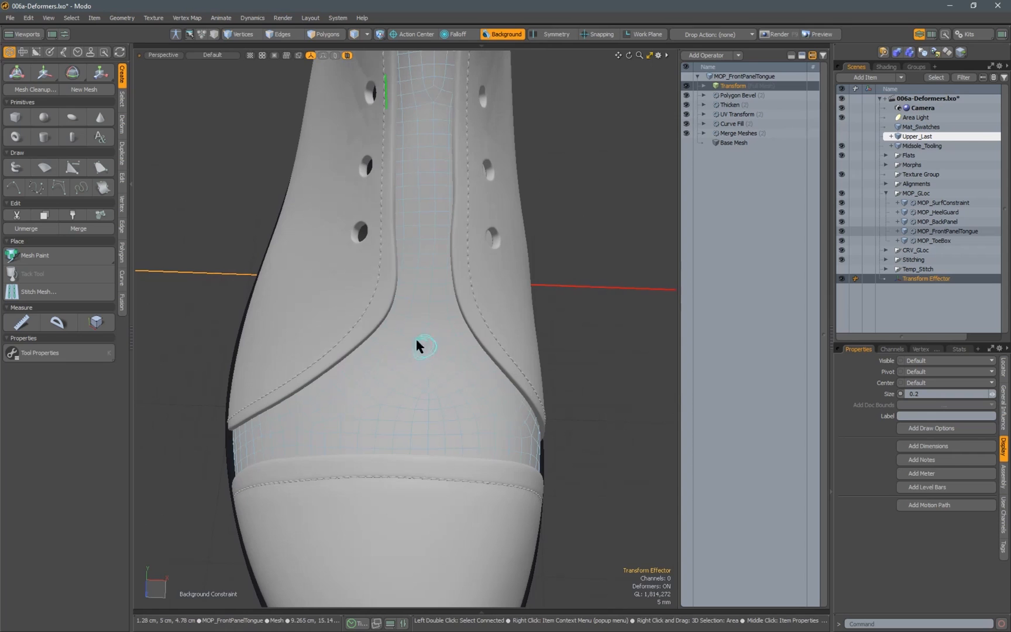
left_click(424, 342)
left_click_drag(340, 345, 442, 340, "alt")
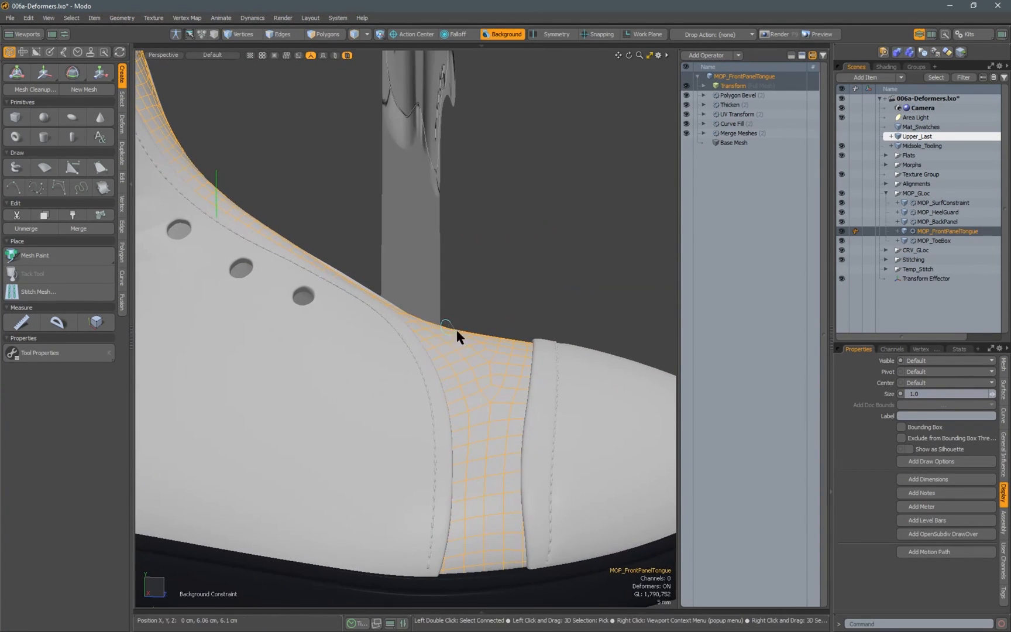
left_click(464, 286)
left_click_drag(469, 293, 272, 371, "alt")
Try raising and lowering the front panel tongue along Y with the Transform Effector, with the background constraint turned off
left_click(410, 283)
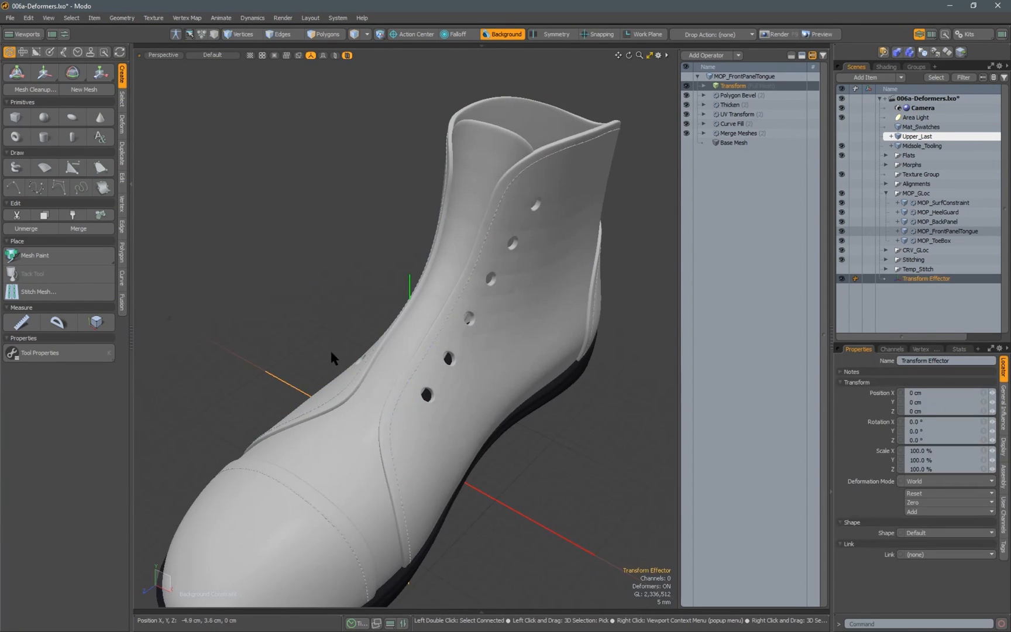
left_click_drag(377, 344, 411, 348, "alt")
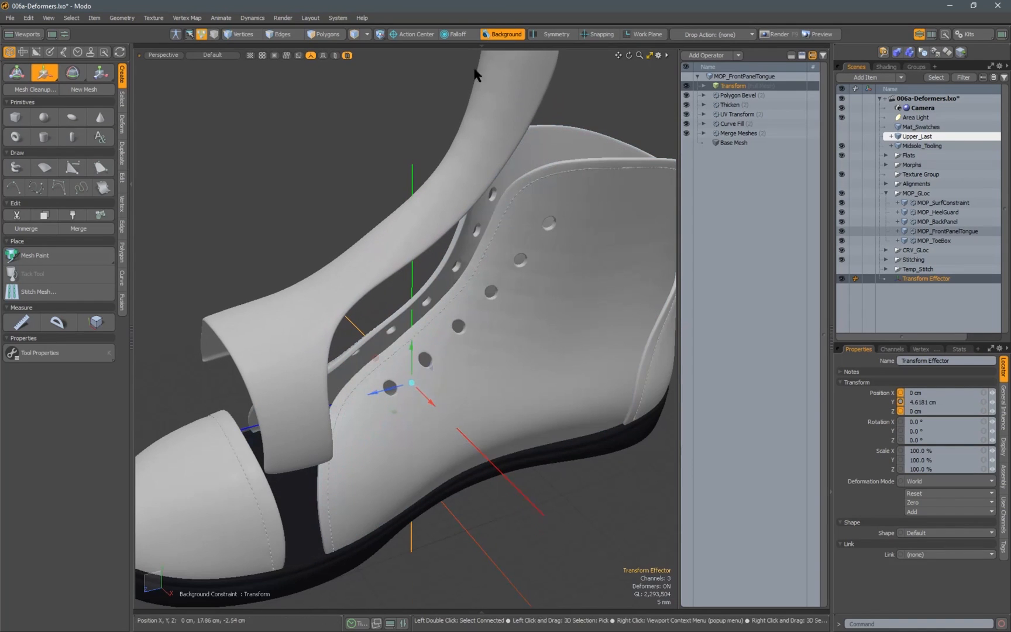
left_click(504, 35)
left_click_drag(351, 283, 362, 243, "alt")
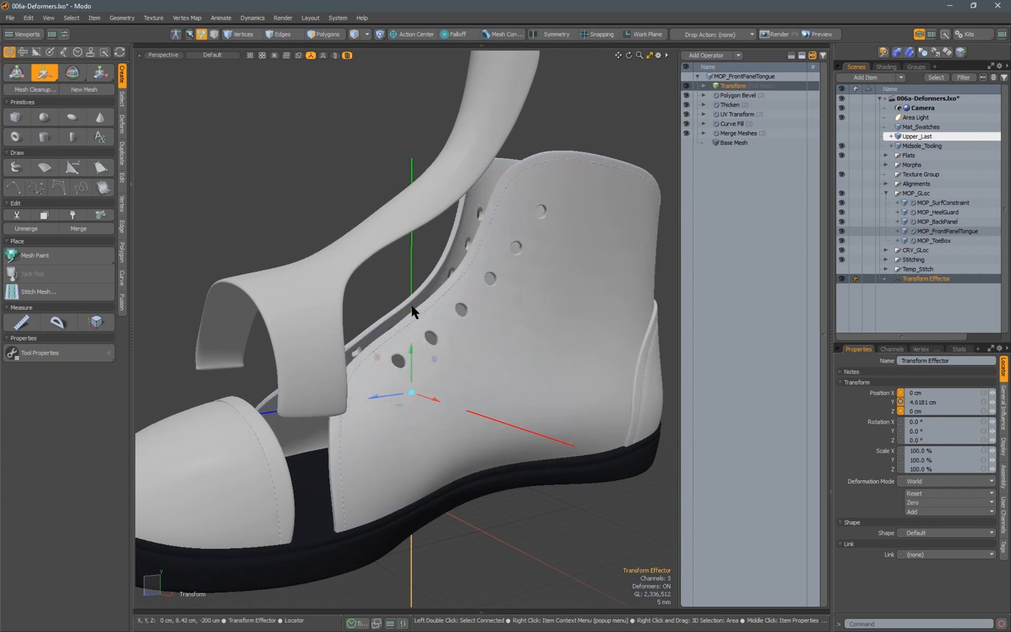
left_click_drag(412, 356, 411, 452)
left_click_drag(284, 316, 605, 330, "alt")
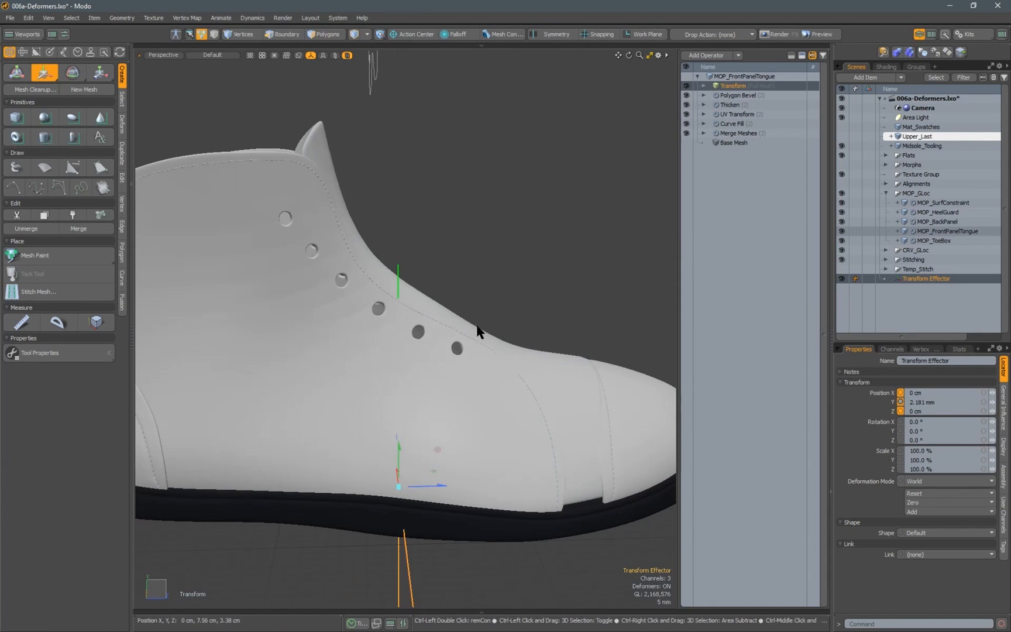
Undo the Transform Effector's vertical moves and the background constraint change
key("ctrl+z")
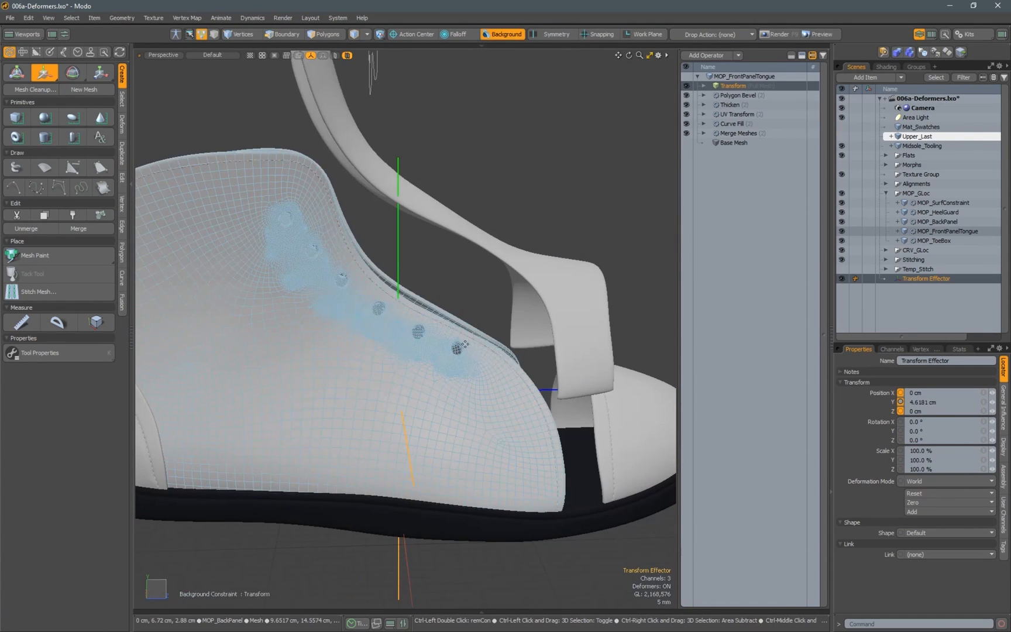
key("ctrl+z")
left_click_drag(487, 300, 459, 272, "alt")
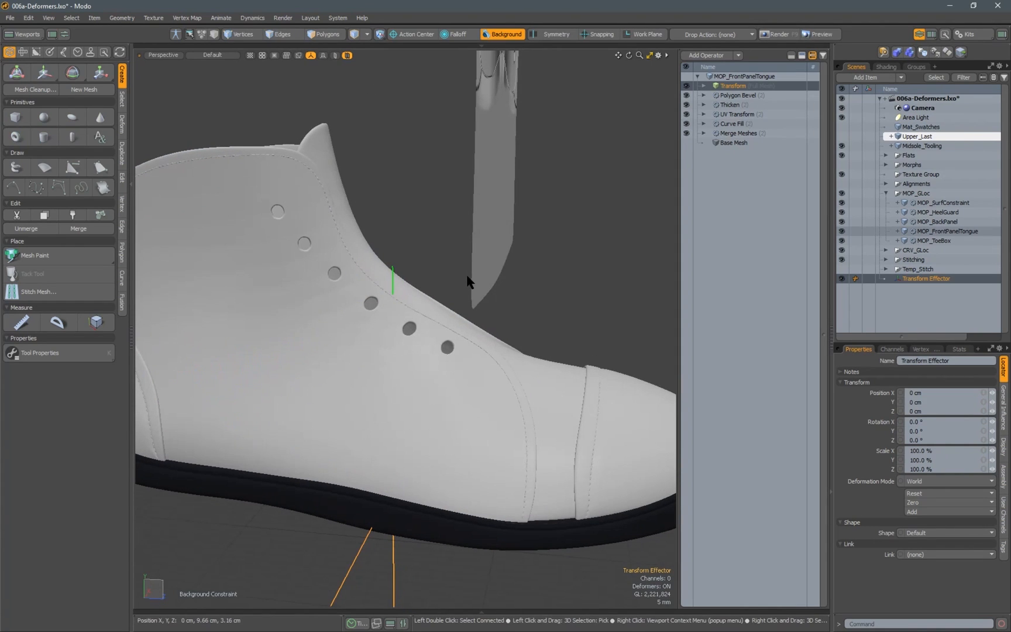
Add a Linear Falloff to the Transform deformer of the front panel tongue
left_click_drag(423, 297, 385, 291, "alt")
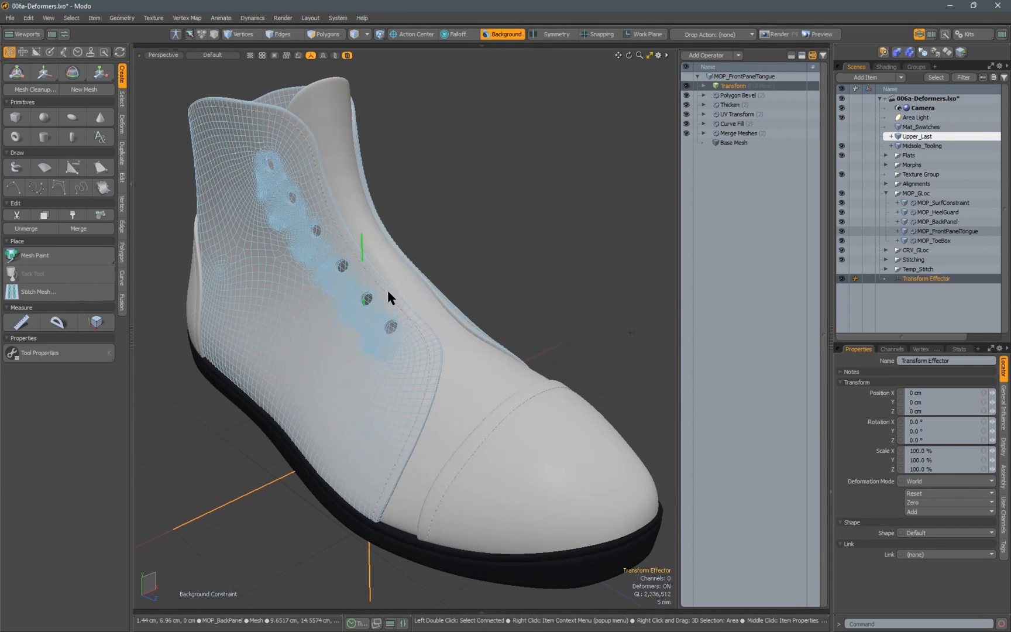
left_click_drag(389, 236, 430, 227, "alt")
left_click_drag(475, 357, 479, 320, "alt")
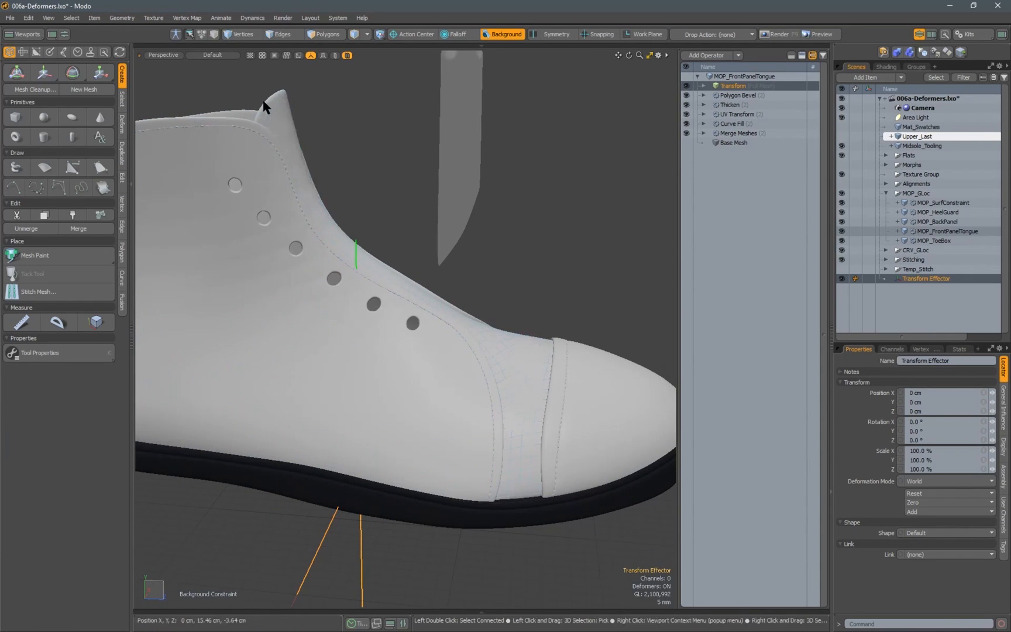
mouse_move(426, 227)
left_mouse_down("alt")
mouse_move(406, 223)
mouse_move(429, 212)
left_mouse_up("alt")
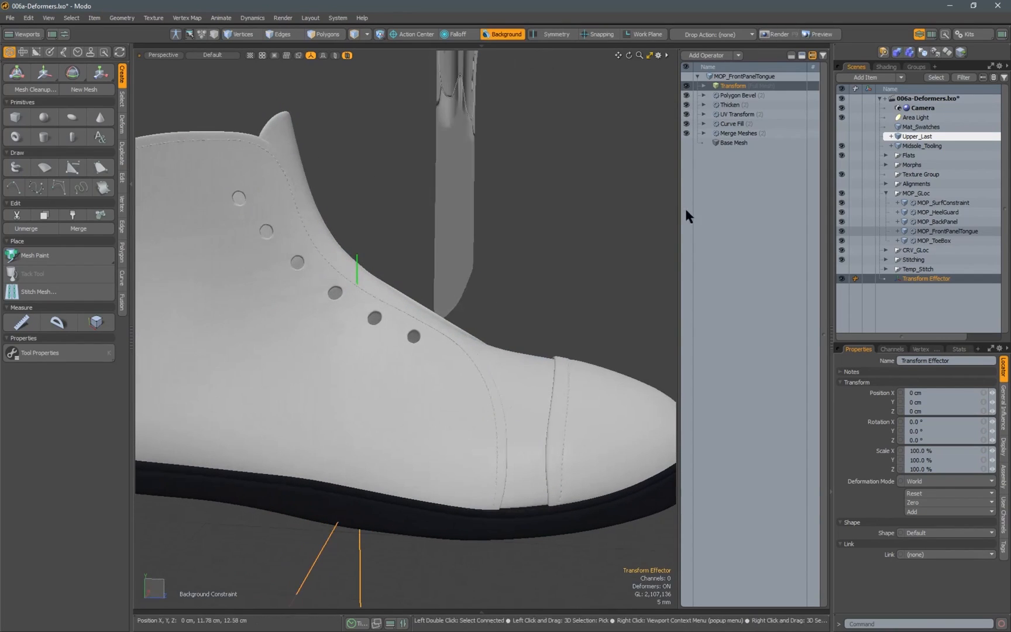
left_click(705, 88)
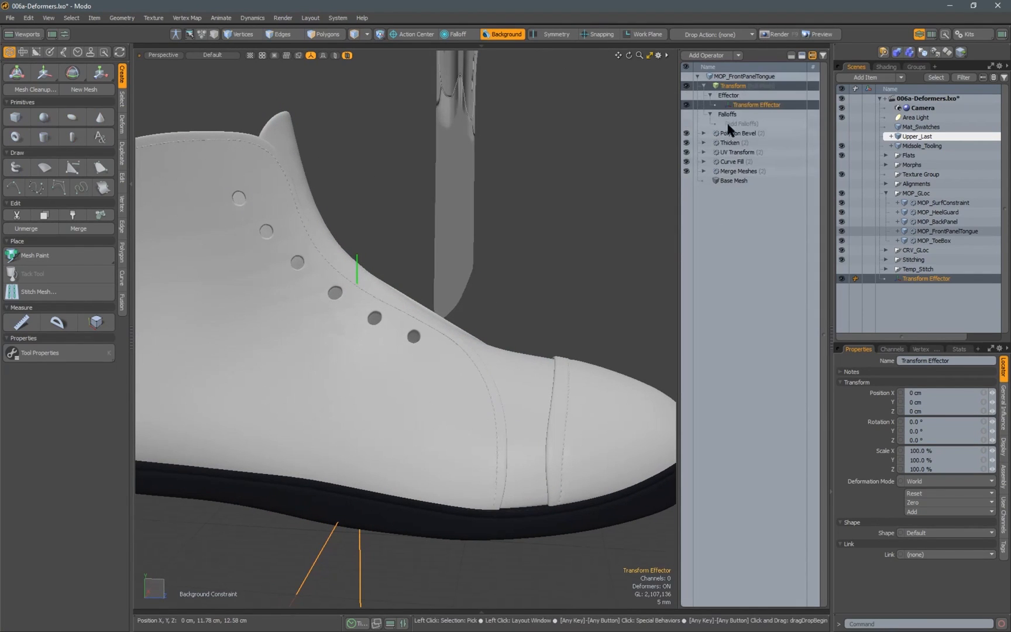
left_click(738, 124)
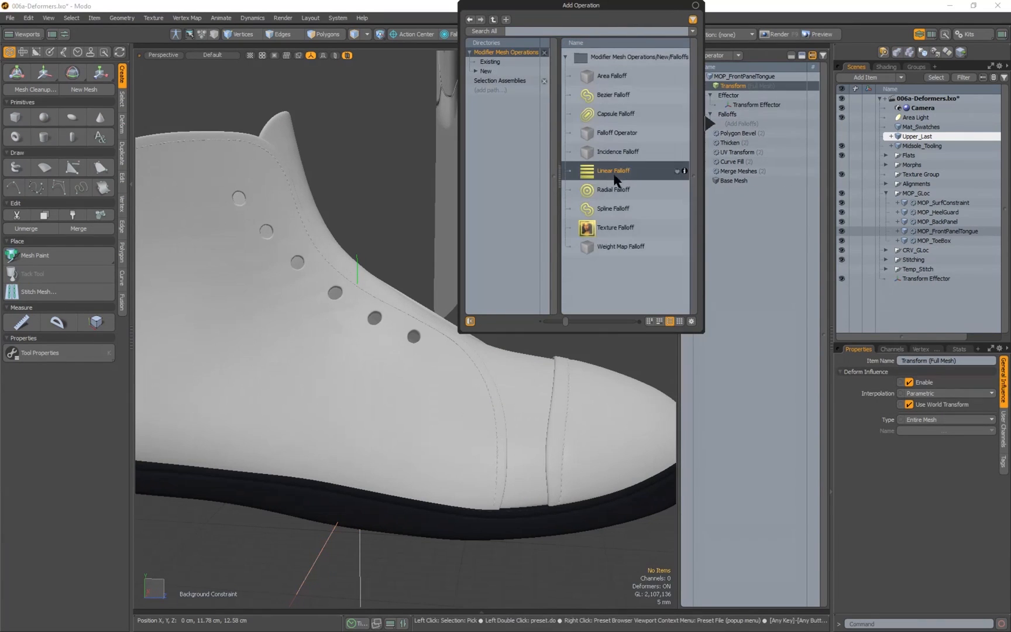
double_click(613, 171)
scroll(408, 299, "down", 5)
left_click_drag(409, 298, 455, 262, "alt")
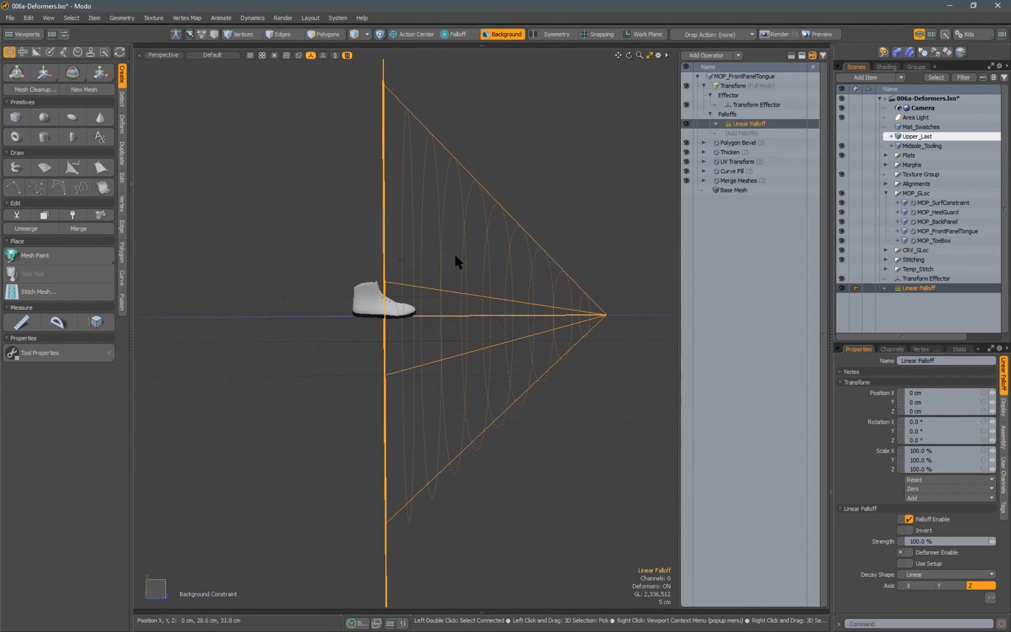
Turn off the background constraint and switch the scene into setup mode
key("Escape")
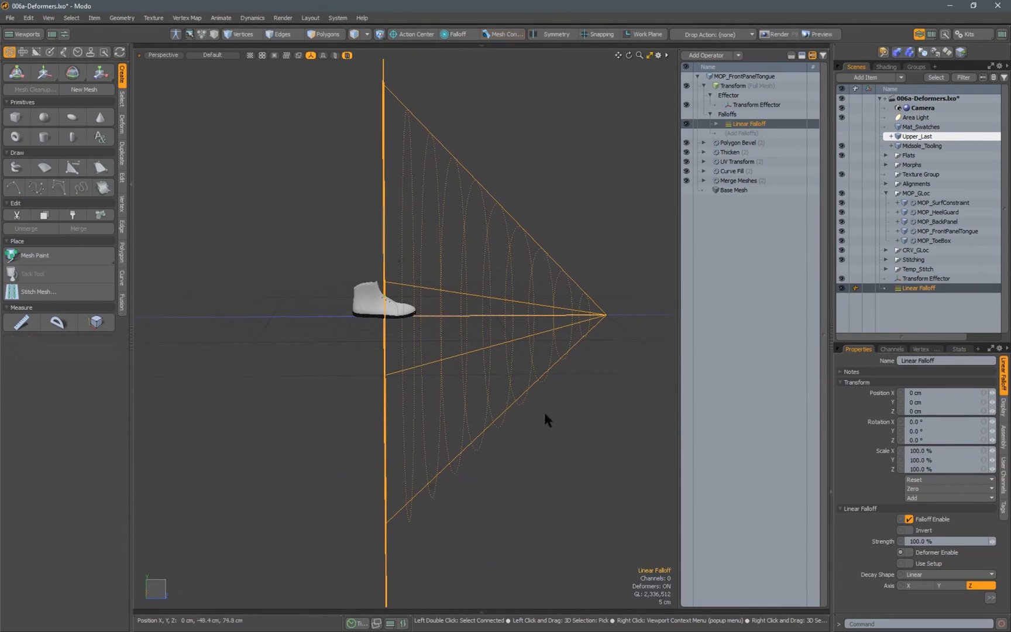
left_click_drag(364, 299, 338, 301, "alt")
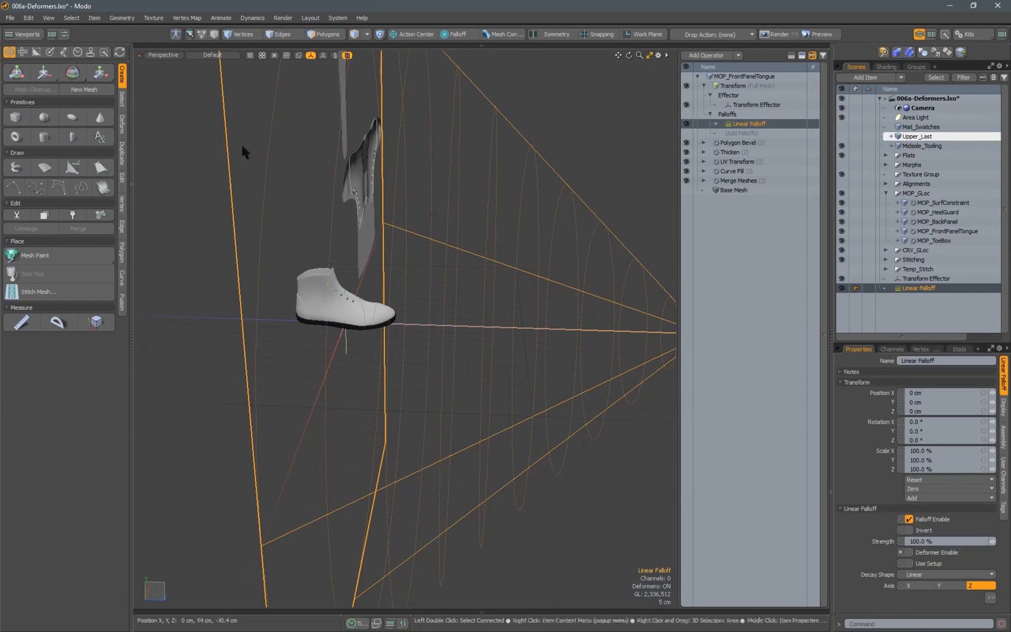
left_click(174, 35)
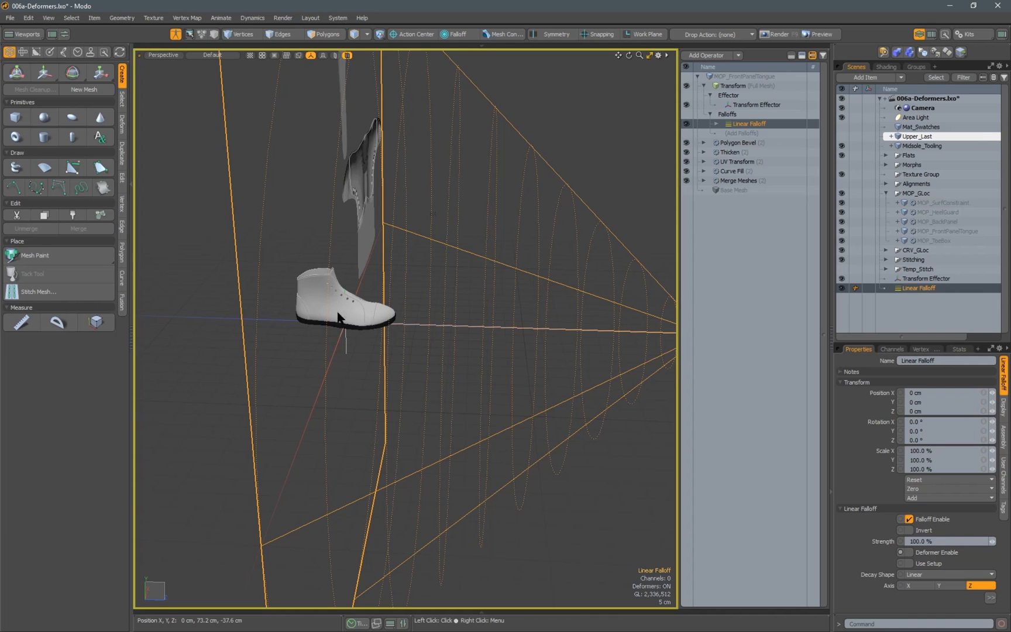
scroll(337, 323, "up", 3)
left_click_drag(343, 313, 479, 295, "alt")
scroll(406, 315, "up", 3)
left_click_drag(406, 315, 514, 337, "alt")
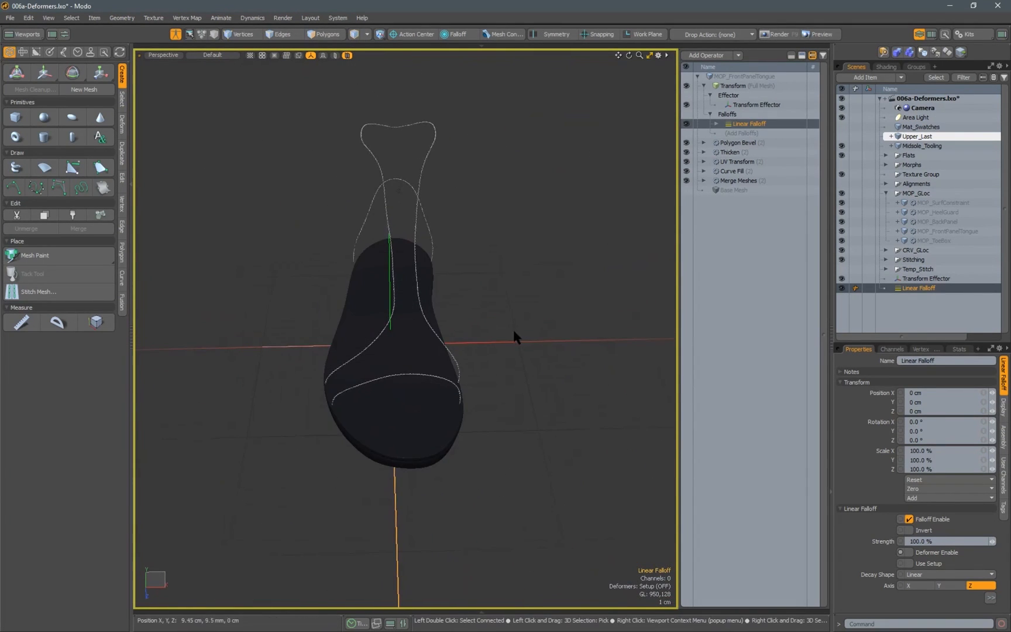
Position the Transform Effector at the base of the tongue, at about X 1.33 cm, Y 5.4 cm and Z 5.96 cm
left_click(517, 329)
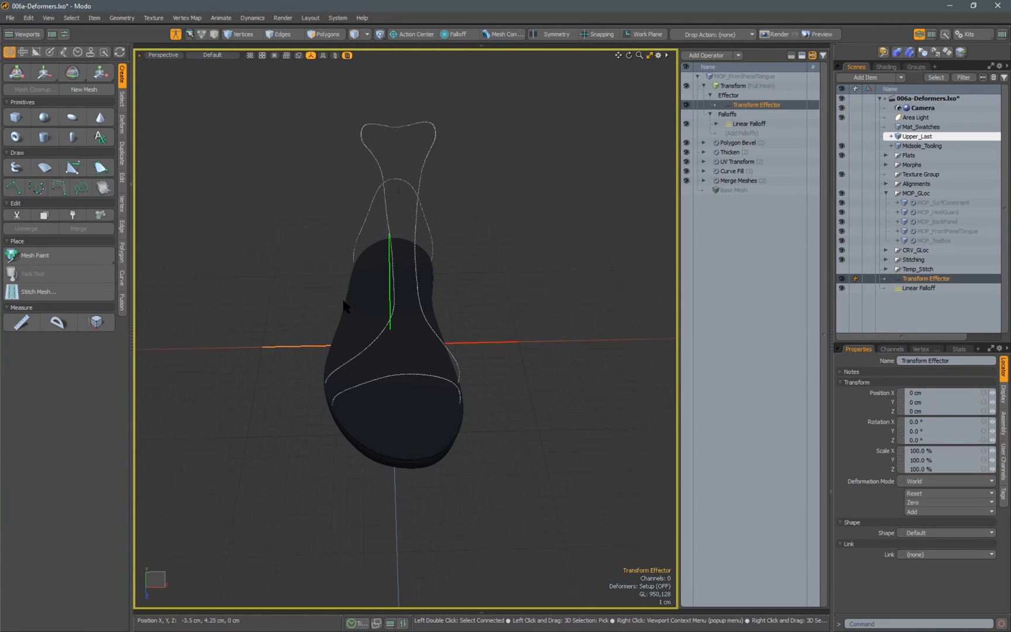
key("y")
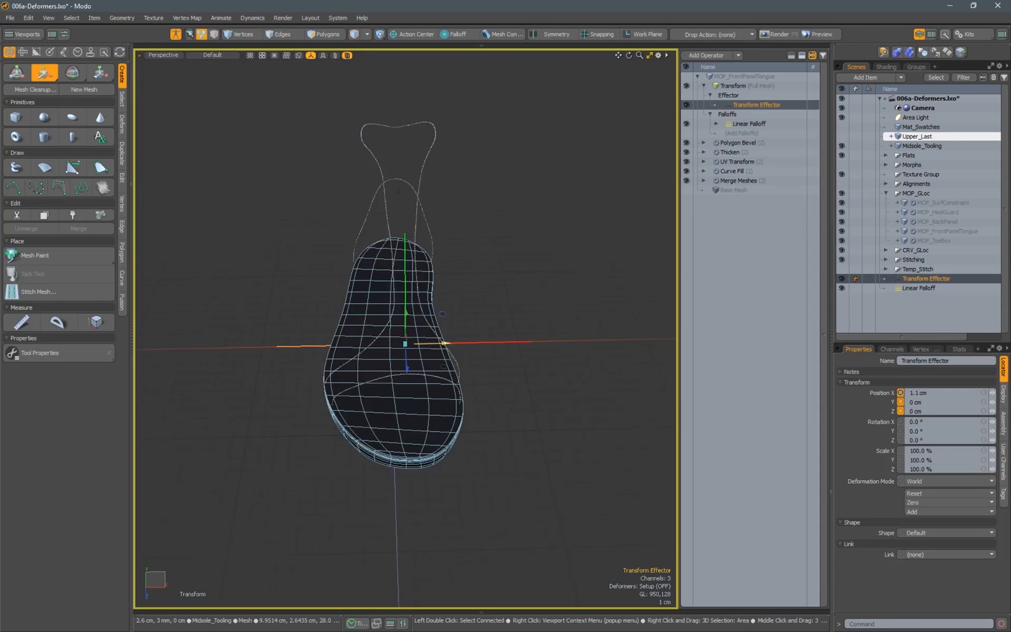
scroll(449, 344, "up", 3)
left_click_drag(447, 344, 429, 271)
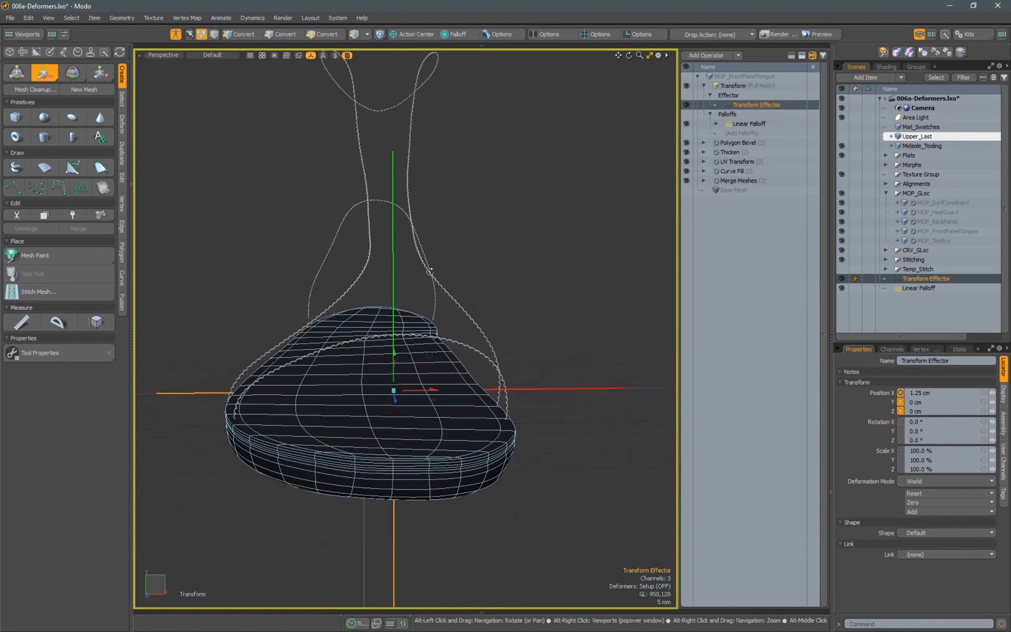
left_click_drag(430, 245, 453, 271, "alt")
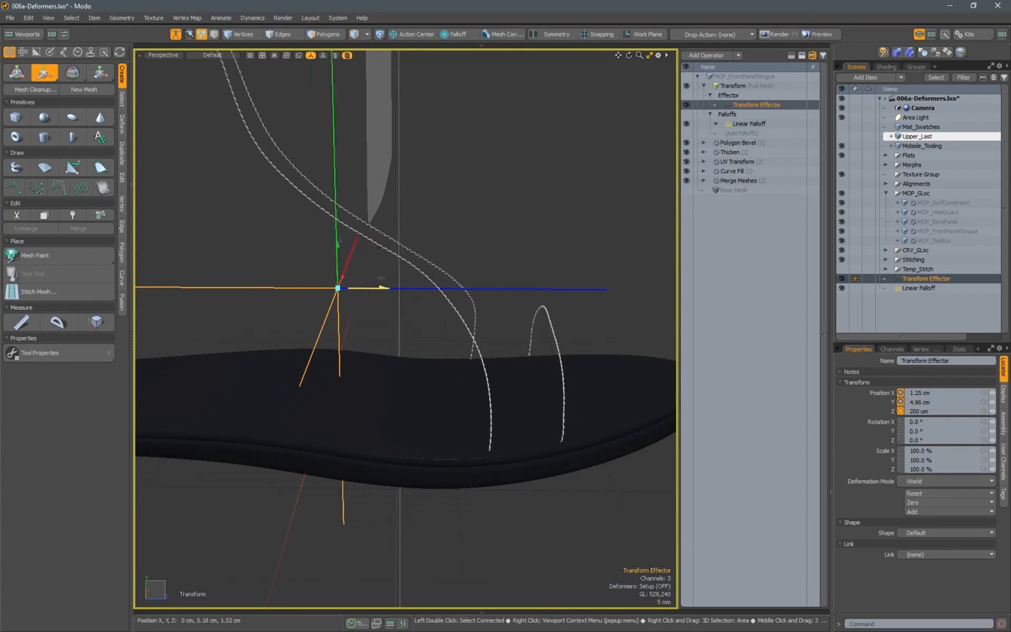
left_click_drag(520, 289, 528, 289)
left_click_drag(436, 285, 382, 269, "alt")
mouse_move(443, 297)
left_mouse_down()
mouse_move(523, 296)
mouse_move(448, 297)
mouse_move(448, 287)
left_mouse_up()
scroll(497, 296, "up", 3)
left_click_drag(446, 272, 446, 262)
mouse_move(446, 262)
left_mouse_down("alt")
mouse_move(409, 259)
mouse_move(442, 262)
mouse_move(445, 244)
left_mouse_up("alt")
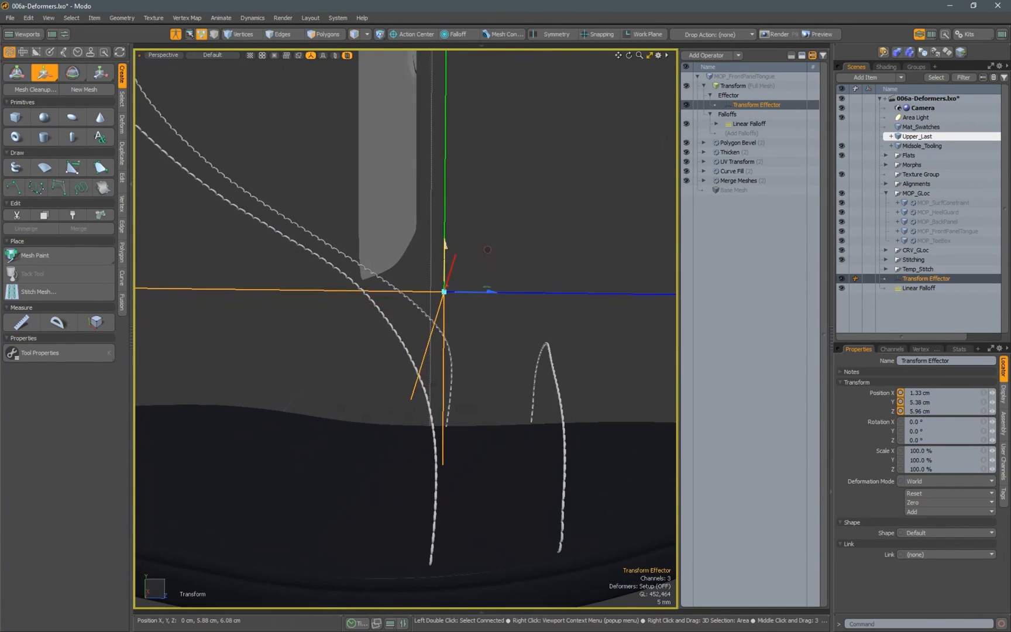
Move the Linear Falloff up and back behind the shoe, to about Y 6.6 cm and Z -94.2 cm
scroll(439, 263, "down", 10)
left_click_drag(408, 309, 329, 331, "alt")
left_click(749, 124)
scroll(334, 362, "up", 4)
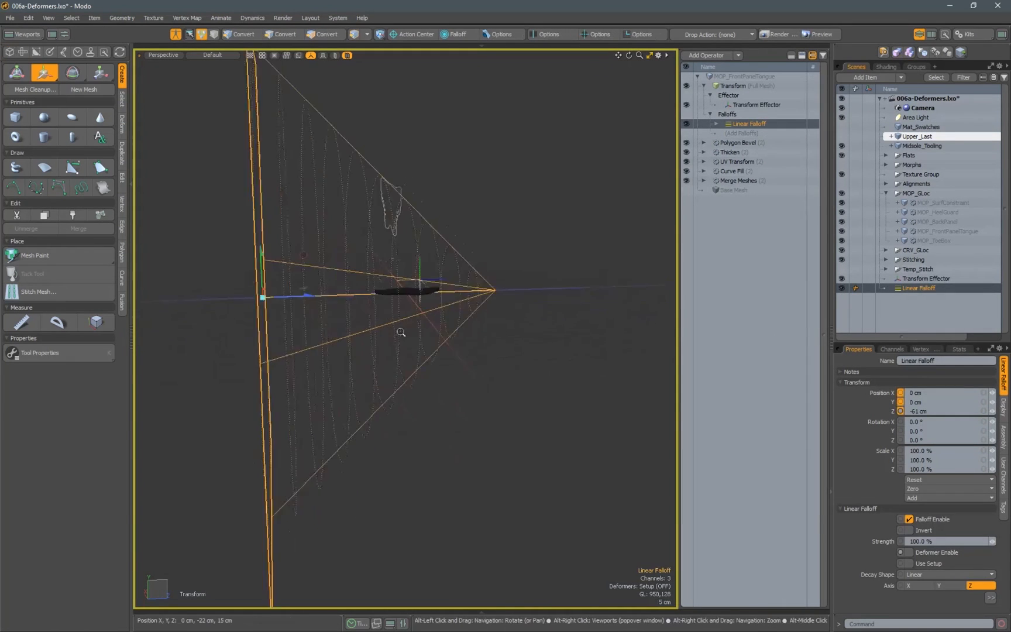
left_click_drag(250, 275, 250, 256)
left_click_drag(295, 272, 213, 271)
left_click_drag(272, 289, 329, 280, "alt+shift")
left_click_drag(244, 235, 243, 240)
left_click_drag(290, 265, 286, 265)
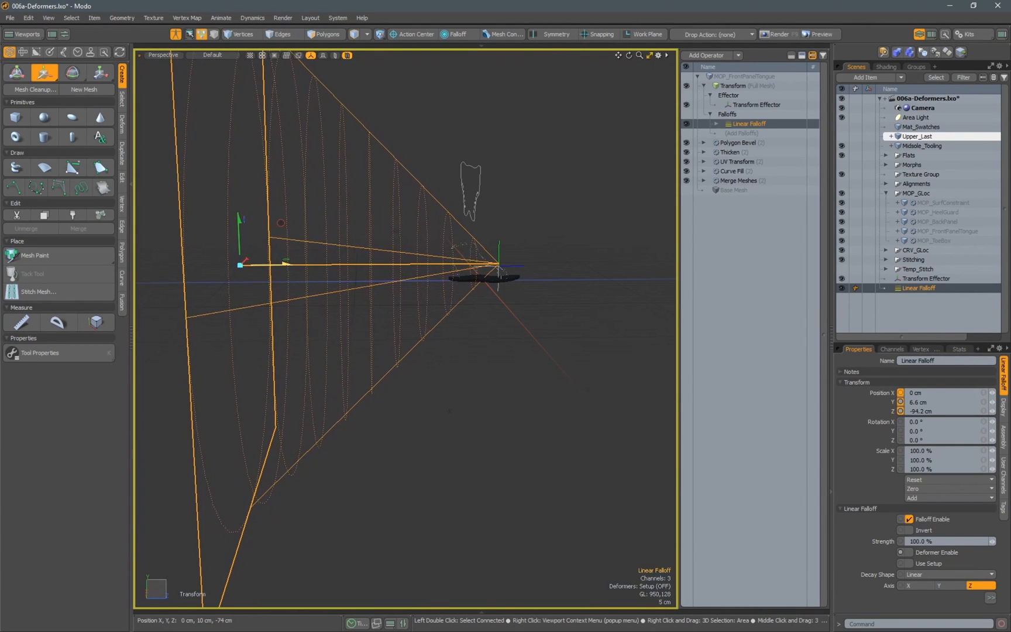
Set the Linear Falloff's range to 5 mm
left_click(990, 597)
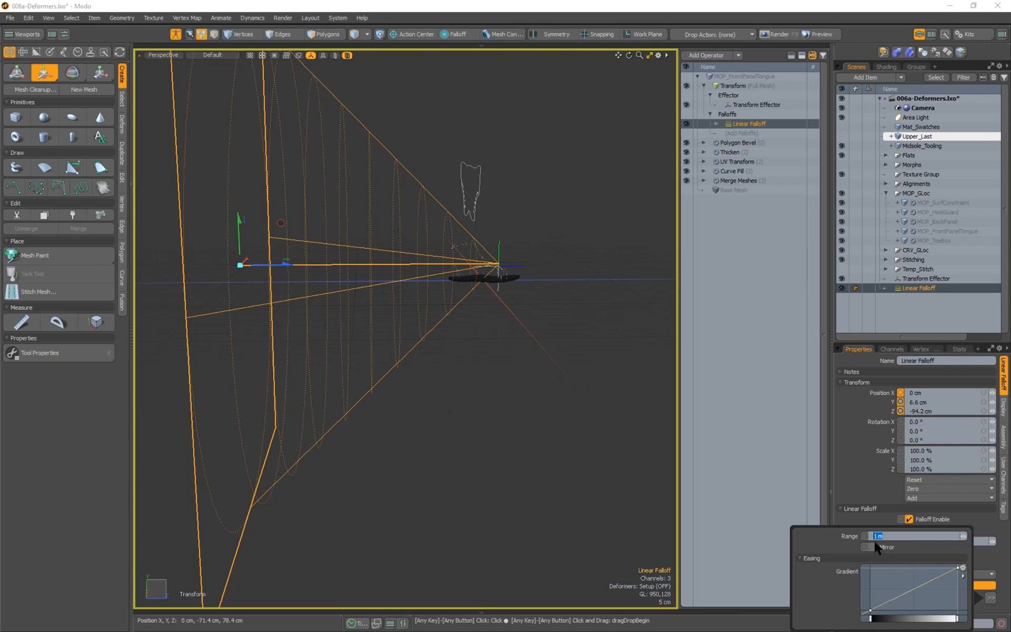
key("Return")
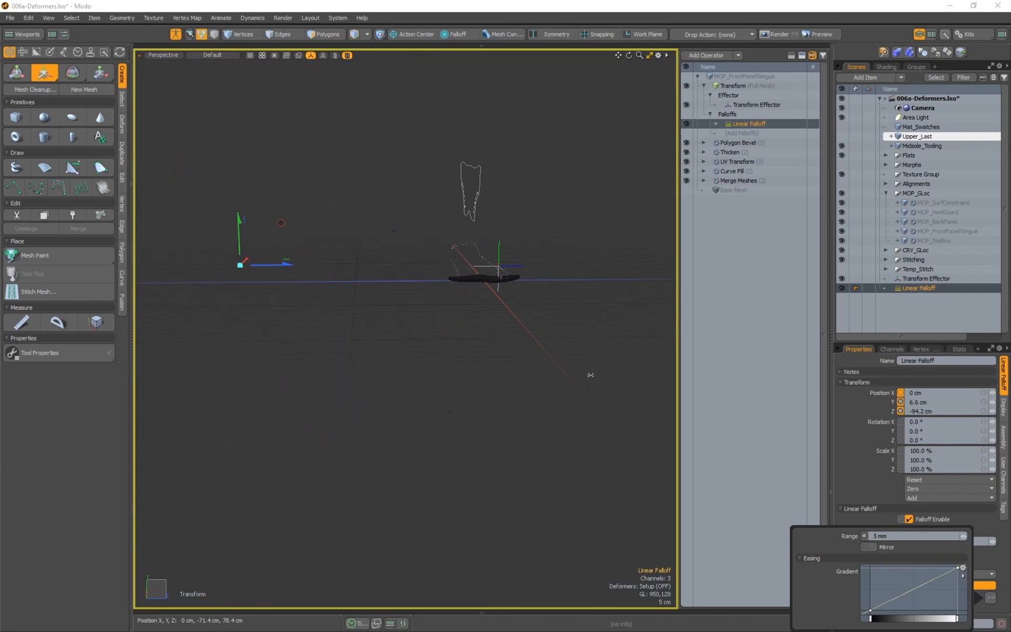
left_click_drag(281, 270, 339, 281, "alt")
right_click_drag(340, 280, 409, 281, "alt")
left_click_drag(545, 258, 377, 306, "alt+shift")
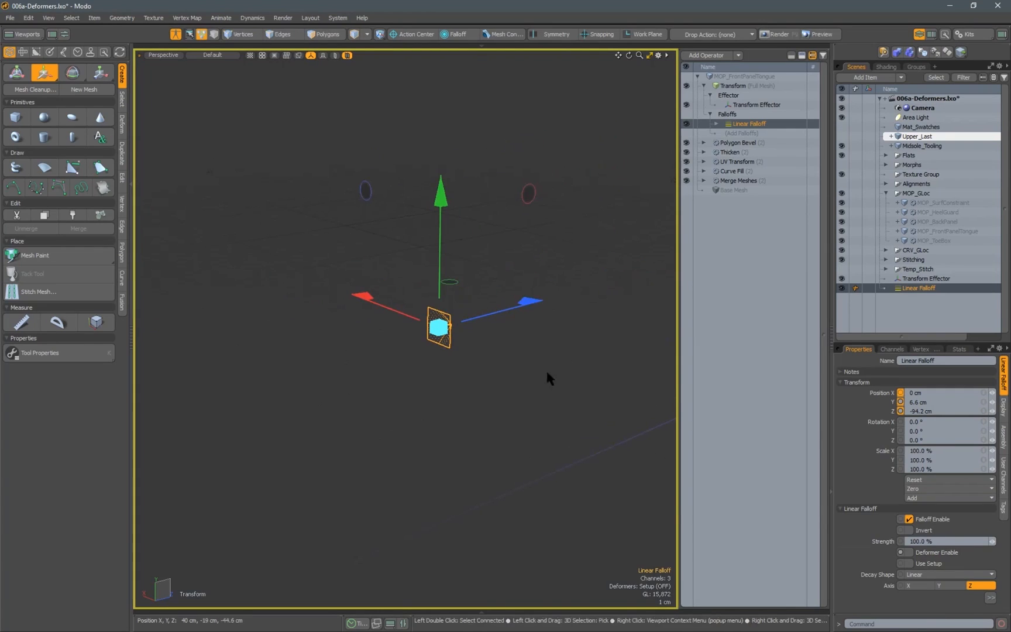
Set the Linear Falloff's range to 5 cm and move it forward along Z over the shoe, to about -2.7 cm
left_click(989, 597)
left_click_drag(887, 534, 833, 529)
type("5")
key("Return")
left_click_drag(510, 335, 383, 342, "ctrl+alt")
left_click_drag(545, 335, 608, 334)
left_click_drag(608, 334, 523, 276, "alt+shift")
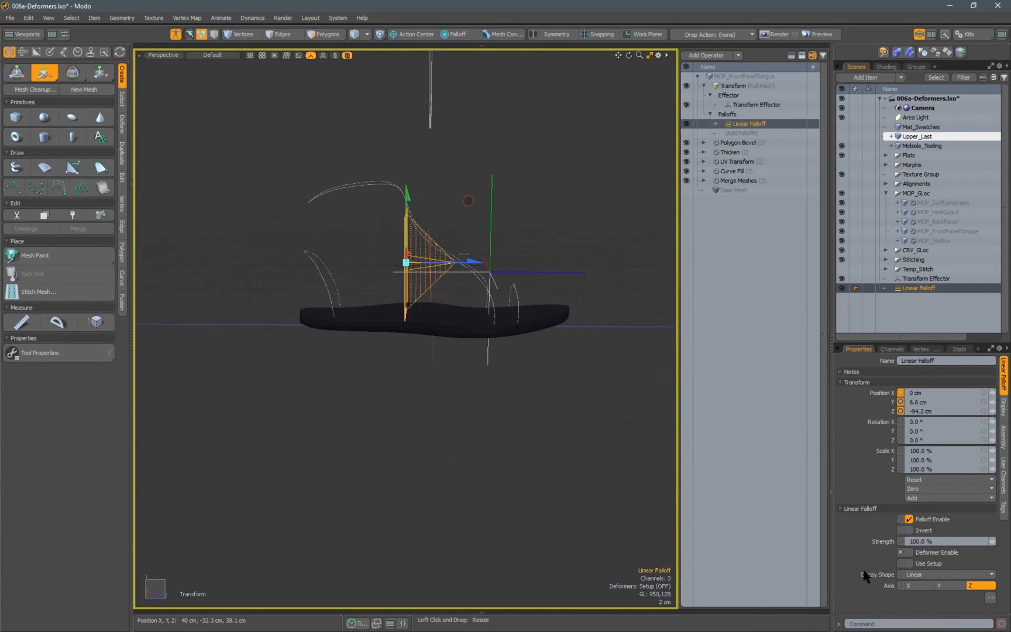
Set the Linear Falloff's range to 10 cm and invert the falloff
left_click(990, 598)
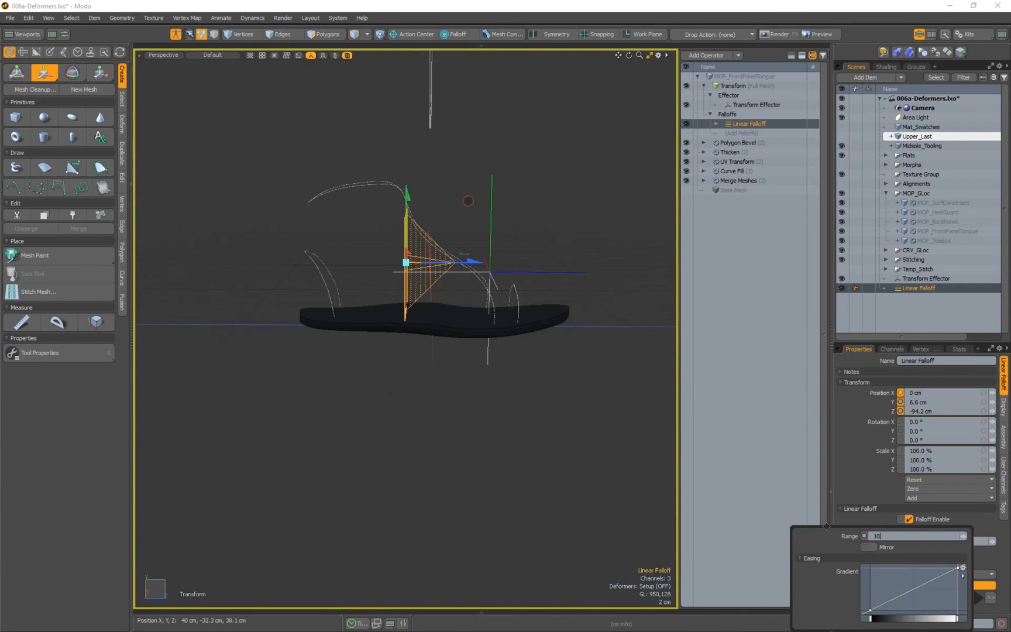
key("Return")
left_click_drag(432, 279, 491, 301, "alt+shift")
mouse_move(433, 311)
left_mouse_down("alt+shift")
mouse_move(465, 298)
mouse_move(421, 286)
mouse_move(441, 304)
left_mouse_up("alt+shift")
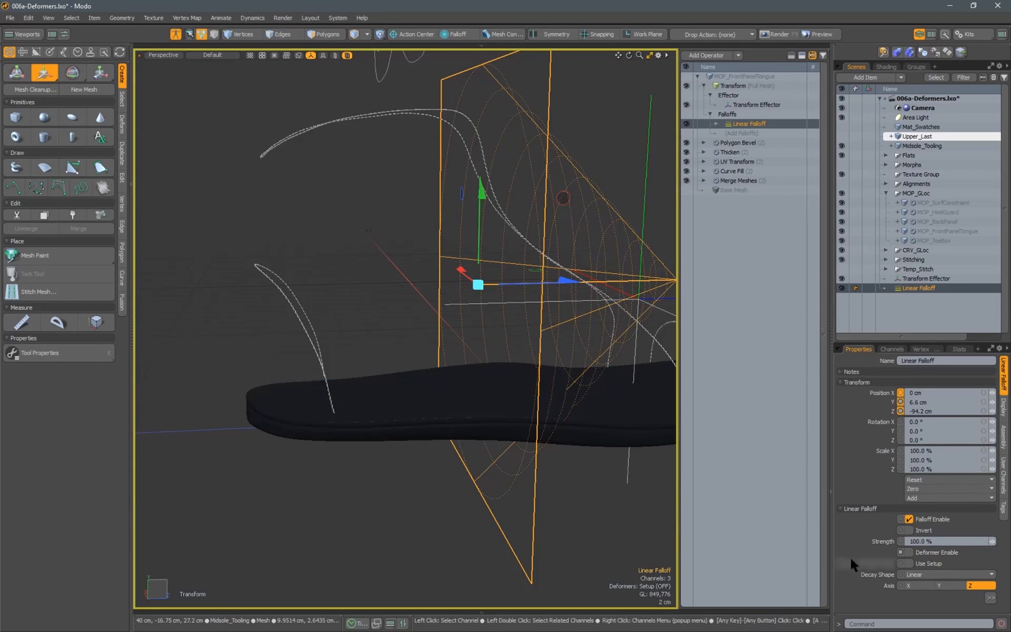
left_click(908, 530)
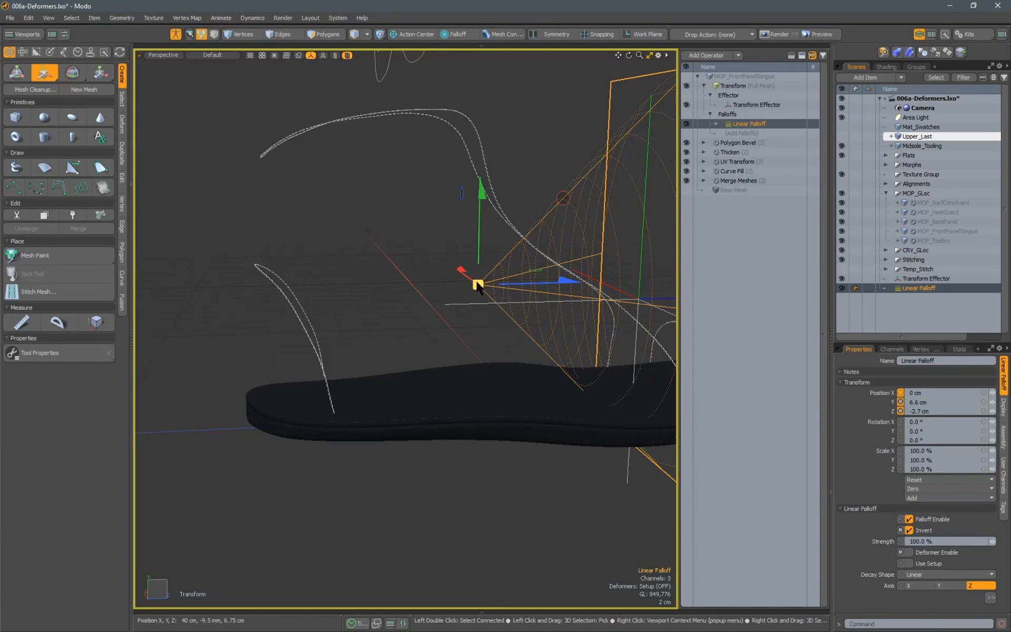
left_click_drag(458, 296, 410, 313, "alt")
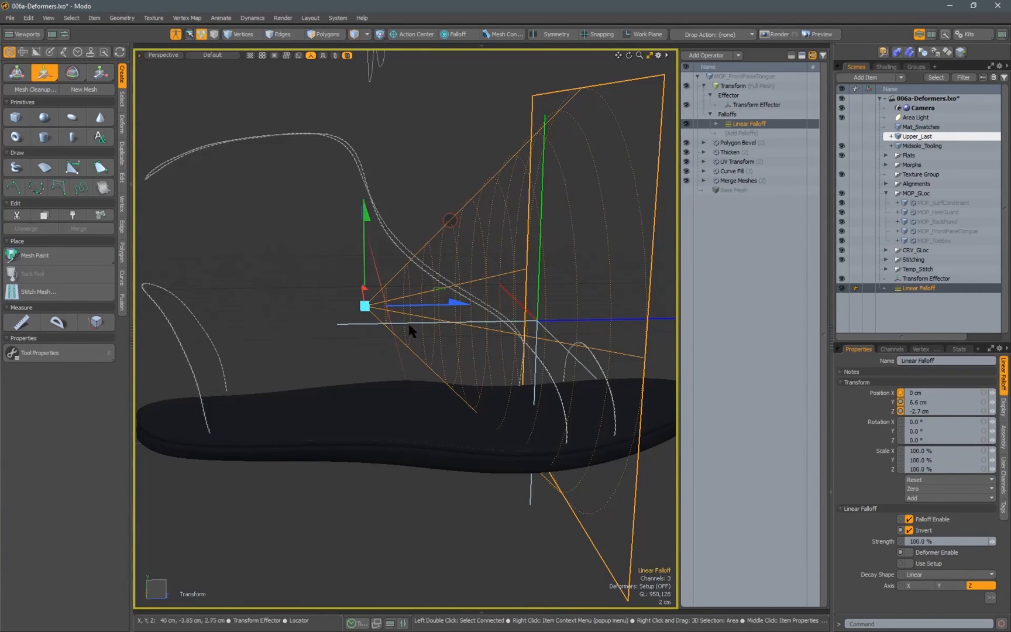
Rotate the Linear Falloff about X to about -133.8° so it points up along the tongue
key("e")
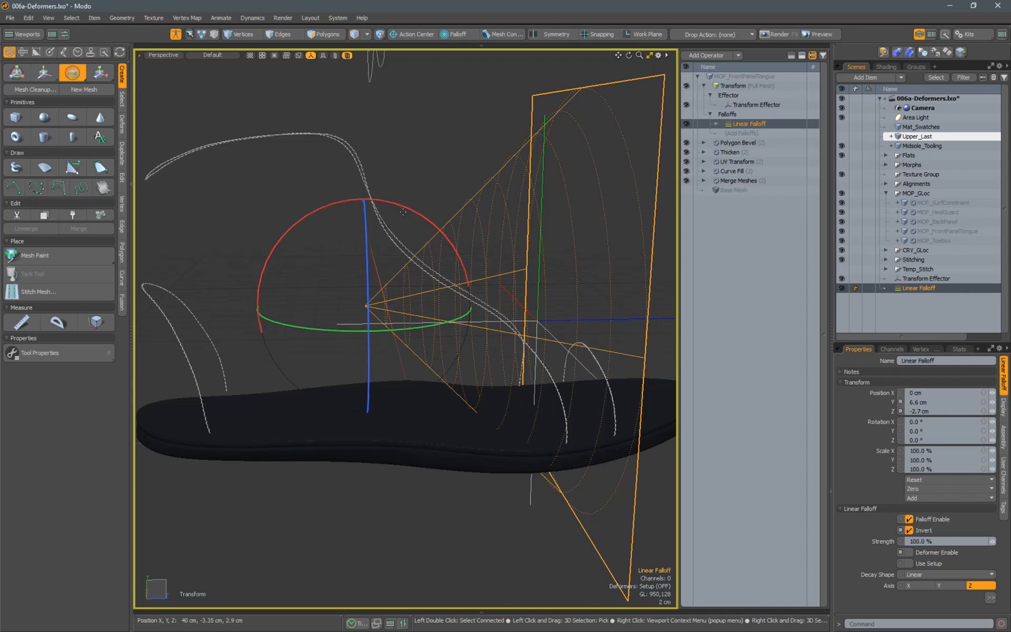
left_click_drag(402, 206, 152, 386)
left_click_drag(207, 343, 350, 358, "alt+shift")
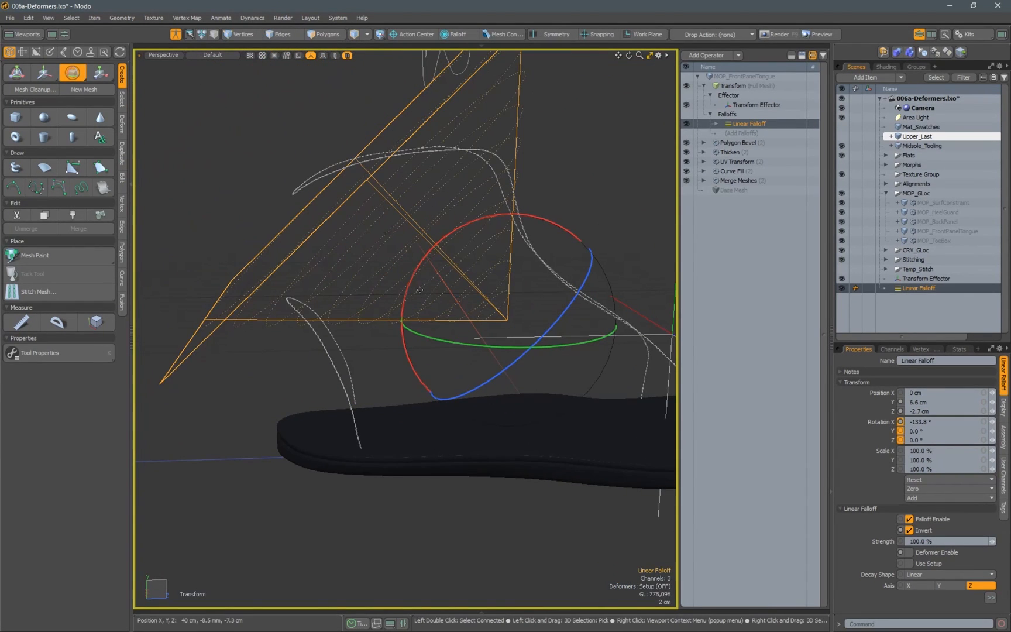
Move the Linear Falloff to about Y 6.2 cm and Z 5.25 cm at the tongue's base and leave setup mode
key("w")
left_click_drag(538, 292, 614, 231, "alt")
left_click_drag(547, 327, 454, 263, "alt")
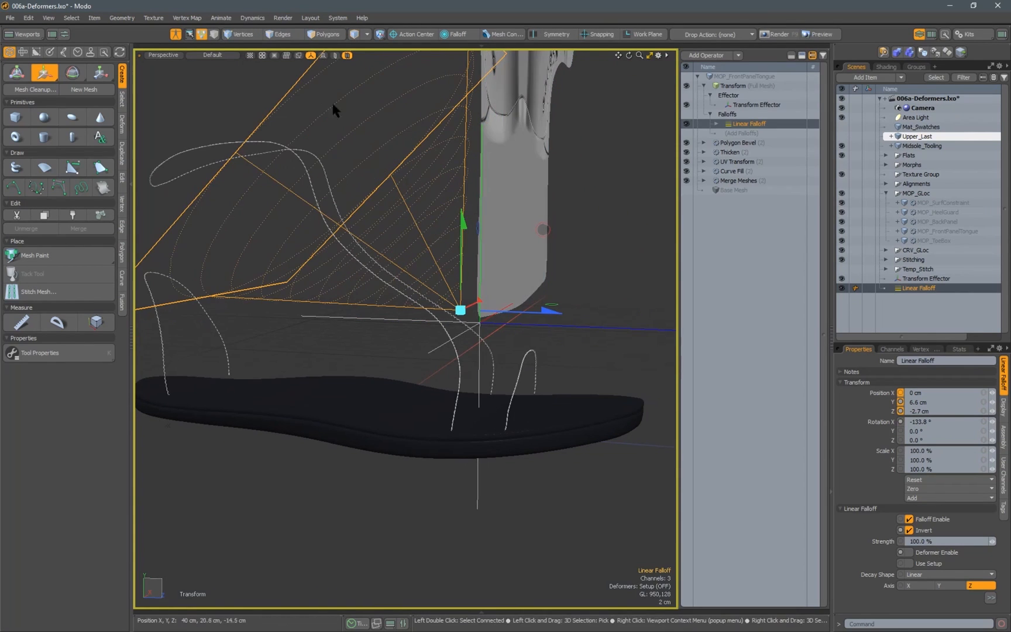
left_click(177, 35)
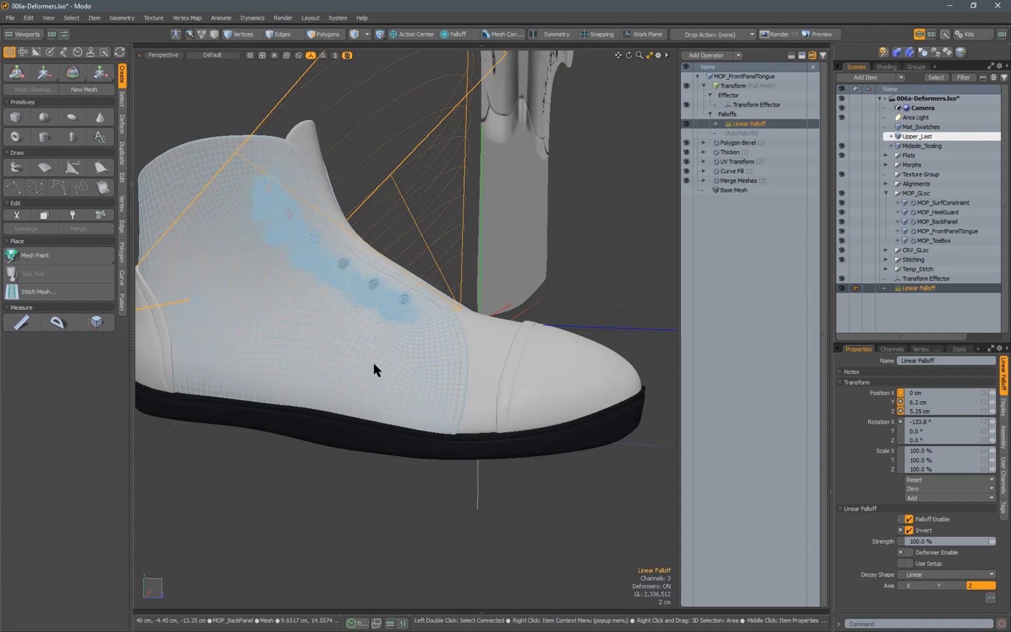
Move the Linear Falloff along X to about 1.05 cm to center it on the tongue
left_click_drag(373, 361, 460, 289, "alt")
key("shift+a")
left_click_drag(361, 332, 334, 332, "ctrl+alt")
mouse_move(510, 197)
left_mouse_down("alt")
mouse_move(519, 195)
mouse_move(496, 196)
left_mouse_up("alt")
mouse_move(396, 283)
left_mouse_down("alt")
mouse_move(397, 295)
mouse_move(363, 291)
mouse_move(314, 305)
mouse_move(399, 287)
left_mouse_up("alt")
left_click_drag(352, 207, 328, 328, "alt")
key("w")
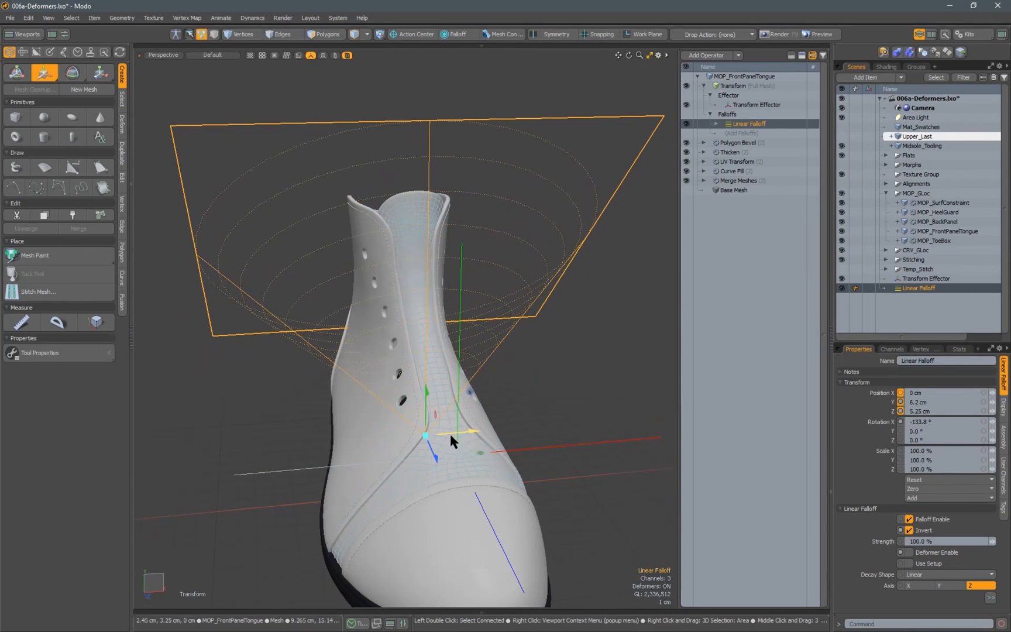
left_click_drag(442, 432, 220, 442)
scroll(409, 480, "up", 4)
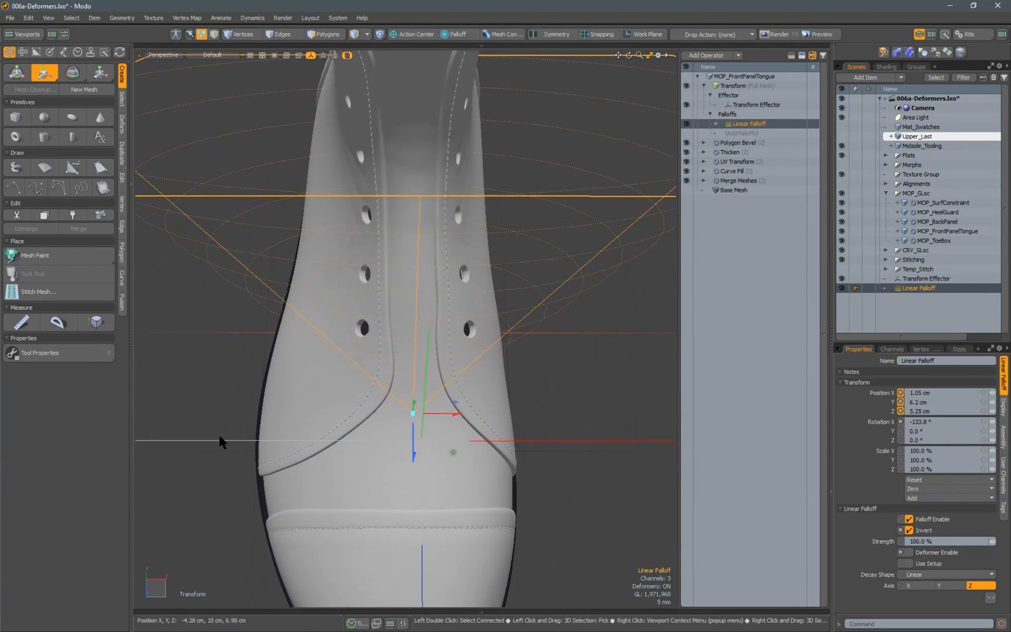
Reduce the Transform Effector's display size to 0.05
left_click(218, 441)
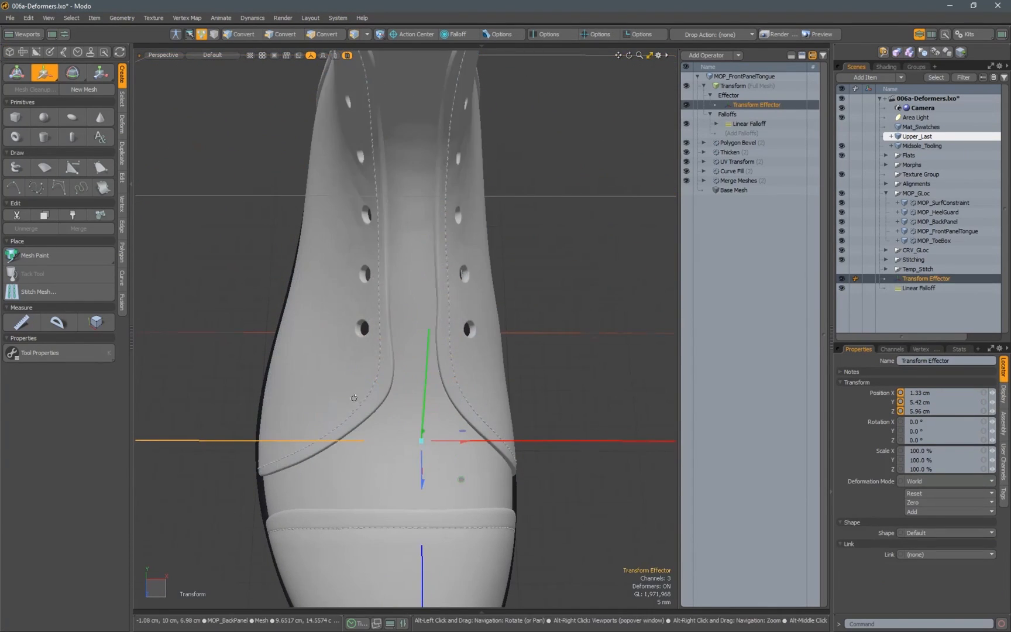
left_click_drag(300, 440, 604, 470, "alt")
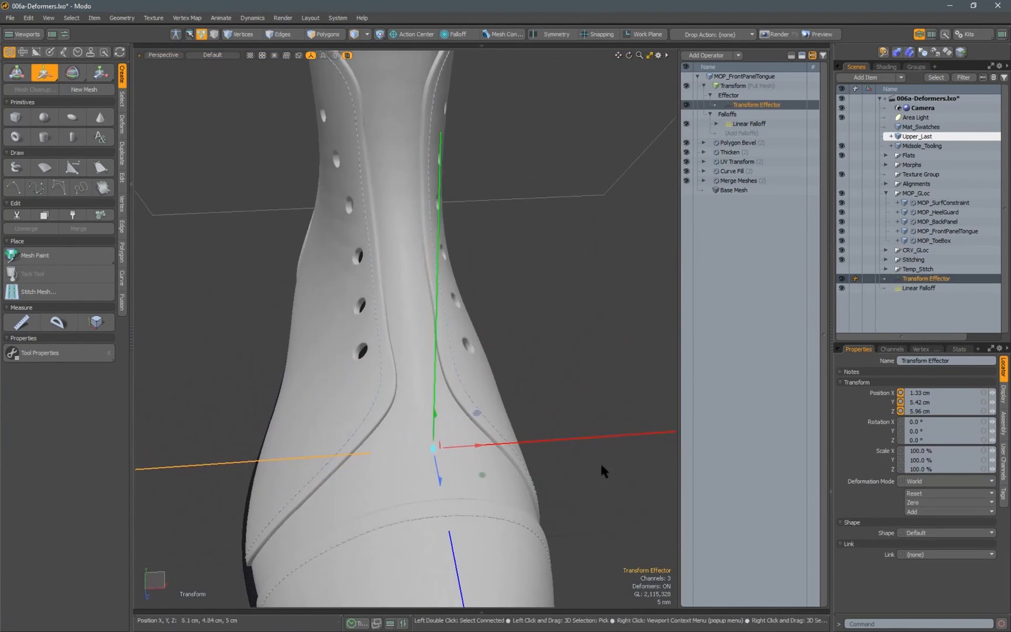
left_click(1004, 403)
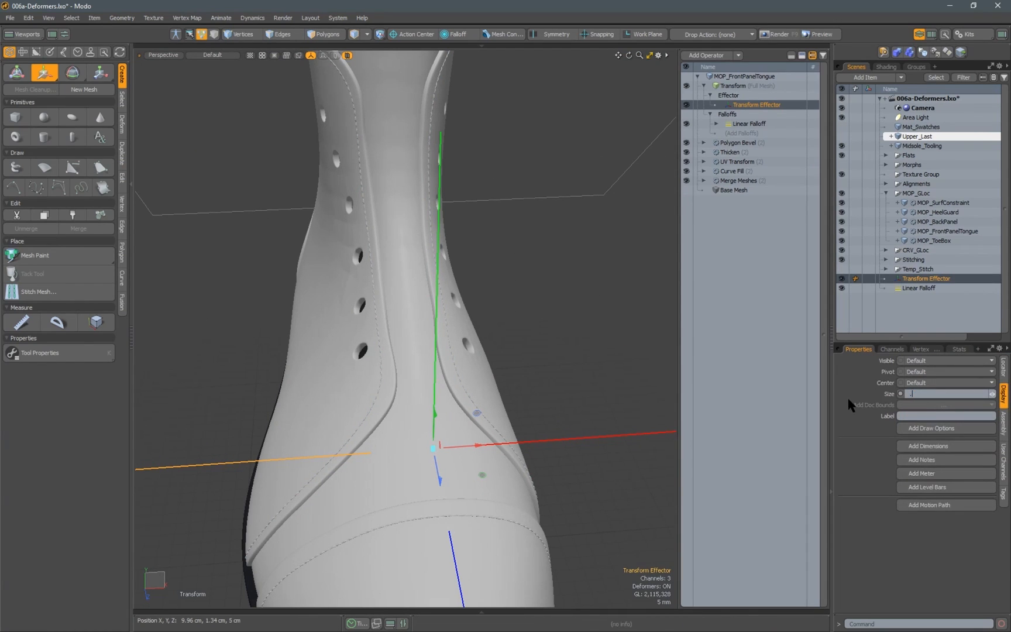
key("Return")
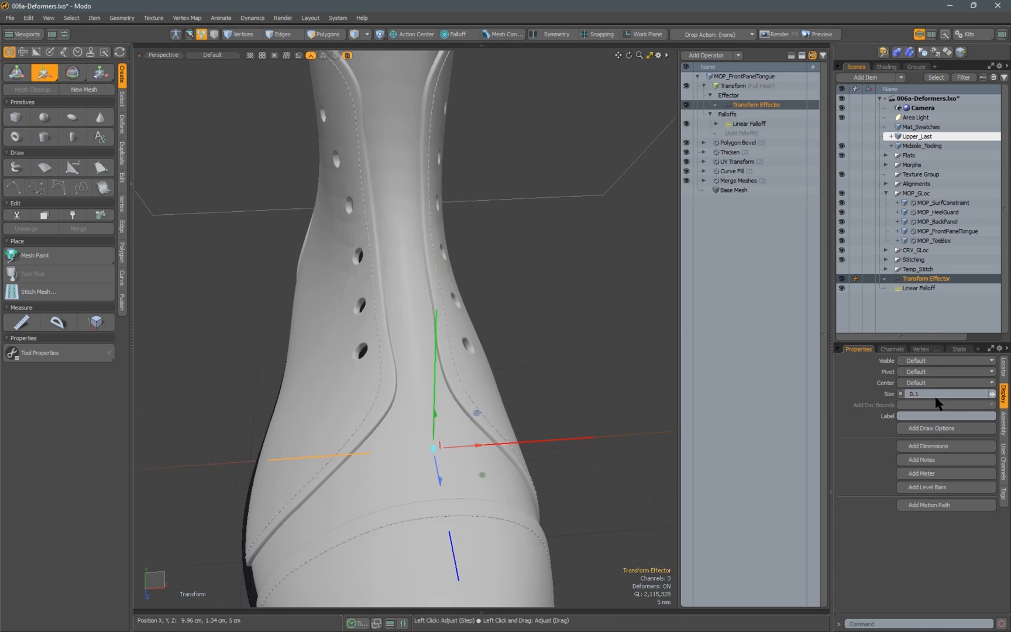
left_click_drag(443, 397, 408, 333, "alt")
scroll(448, 303, "down", 5)
Rotate the Transform Effector about X by about -5° to tilt the front panel tongue
key("e")
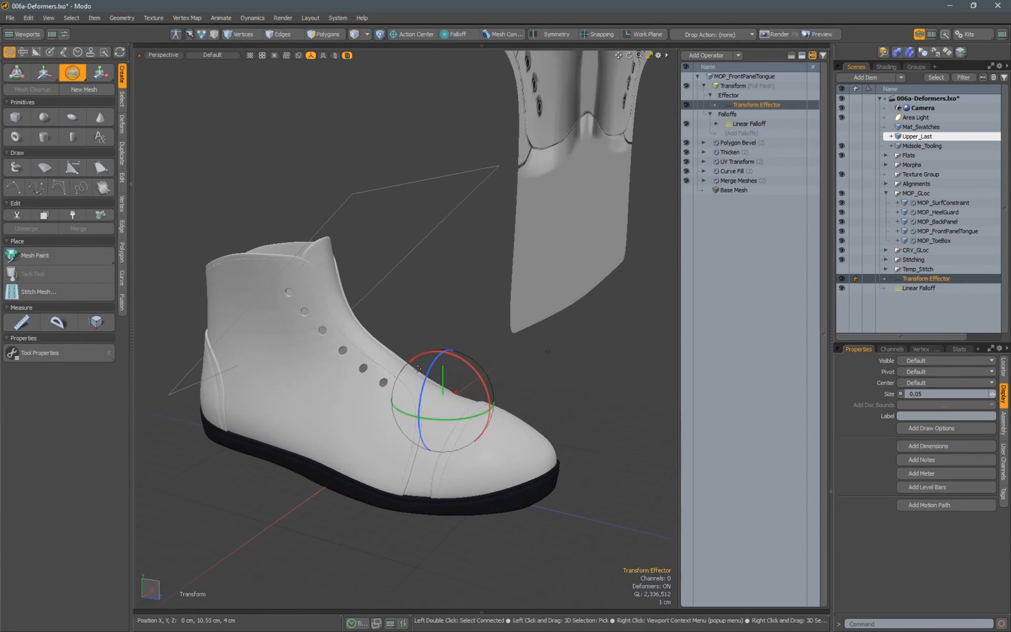
left_click_drag(420, 362, 342, 347, "alt")
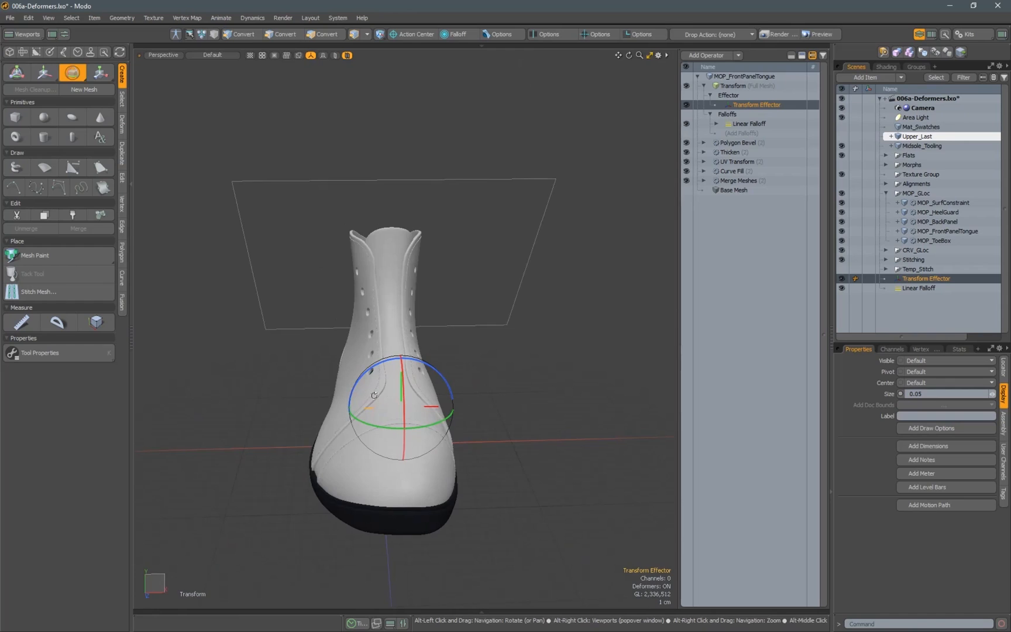
left_click_drag(374, 396, 280, 373, "alt")
scroll(281, 372, "up", 4)
mouse_move(316, 410)
left_mouse_down("alt+shift")
mouse_move(384, 393)
mouse_move(327, 397)
left_mouse_up("alt+shift")
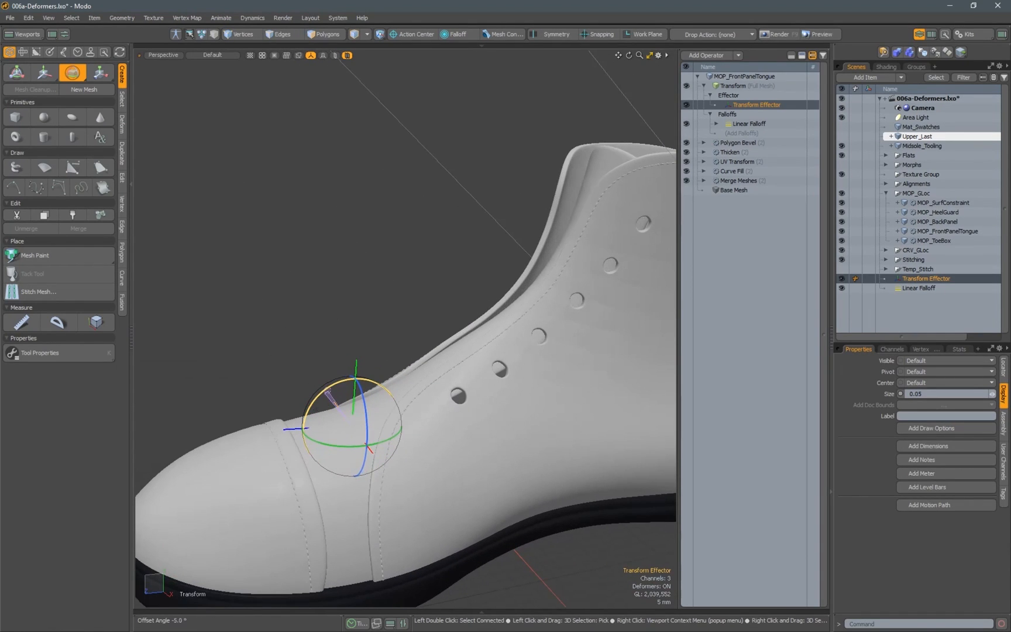
left_click_drag(434, 323, 352, 378, "alt")
Fine-tune the Transform Effector's position along Y and Z so the tongue fits beneath the lacing edges of the back panel
key("w")
scroll(383, 348, "up", 4)
left_click_drag(400, 331, 252, 364, "alt")
left_click_drag(448, 277, 527, 328, "alt+shift")
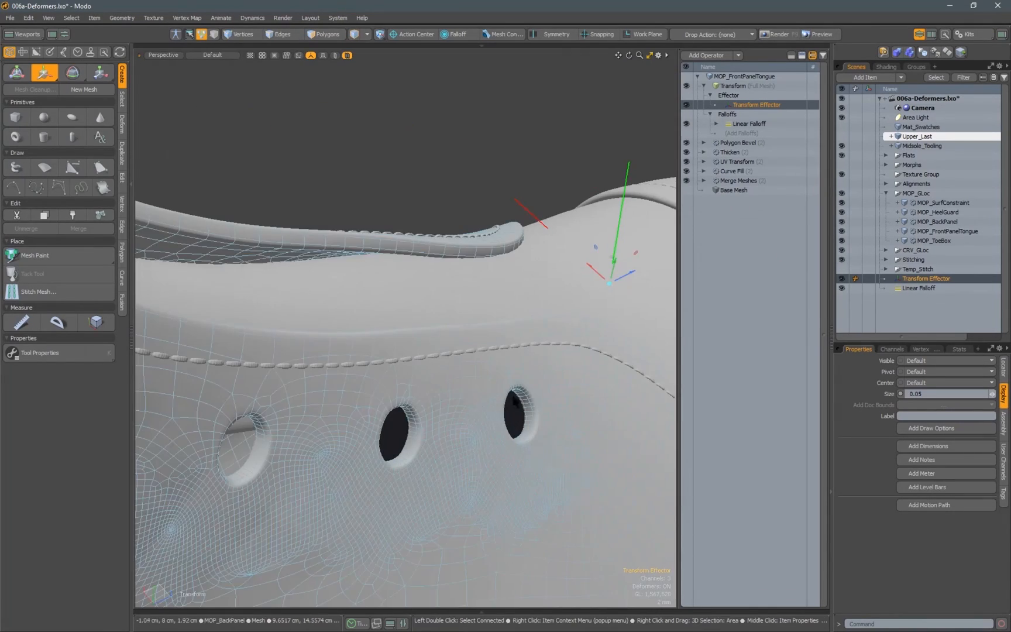
left_click_drag(424, 311, 321, 252, "alt")
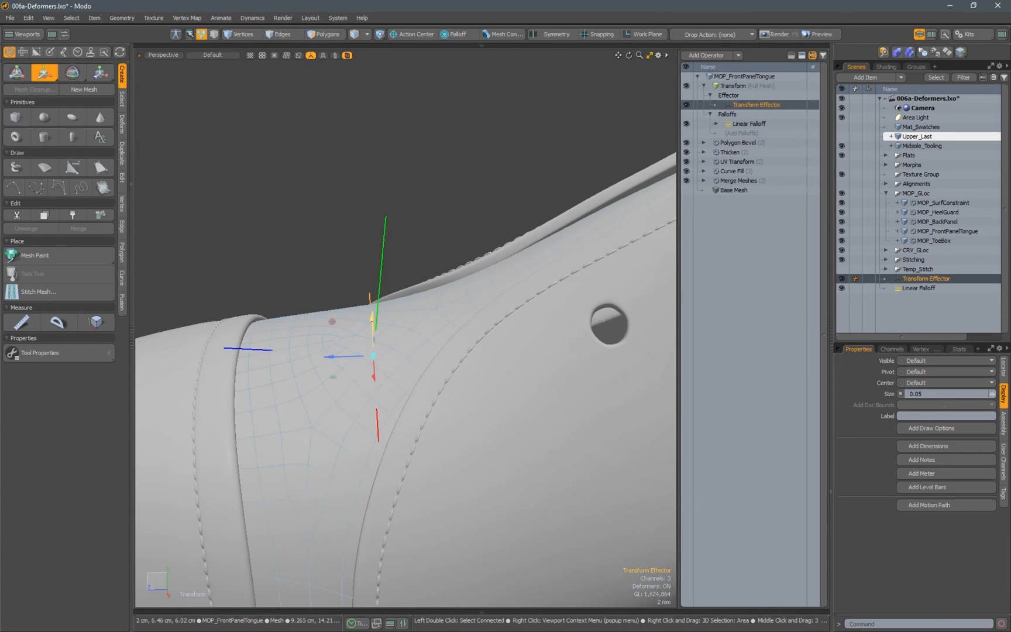
scroll(374, 325, "down", 2)
left_click_drag(375, 325, 363, 331, "alt")
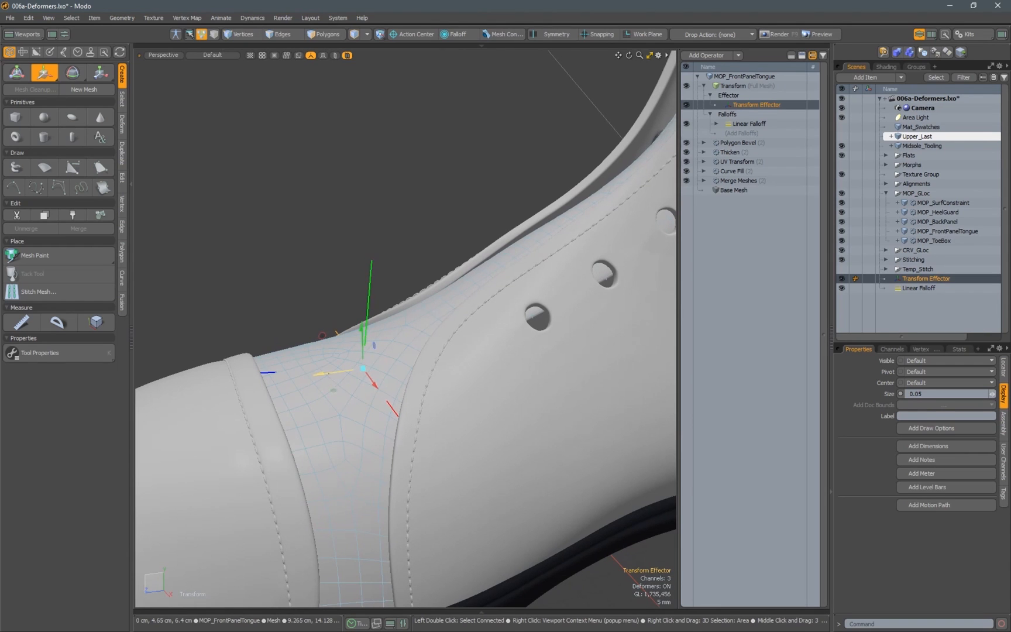
scroll(332, 373, "down", 2)
left_click_drag(332, 372, 351, 381, "alt")
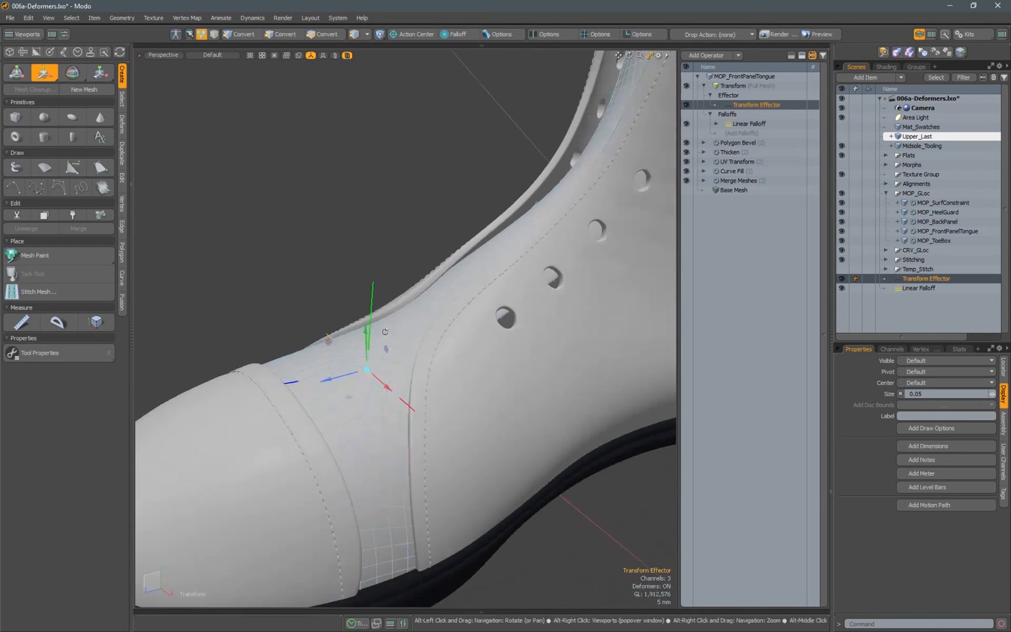
Move the Linear Falloff down and forward toward the toe cap to start the tongue's deformation lower
left_click(734, 124)
left_click_drag(391, 341, 323, 379, "alt")
scroll(397, 338, "down", 2)
scroll(347, 352, "up", 2)
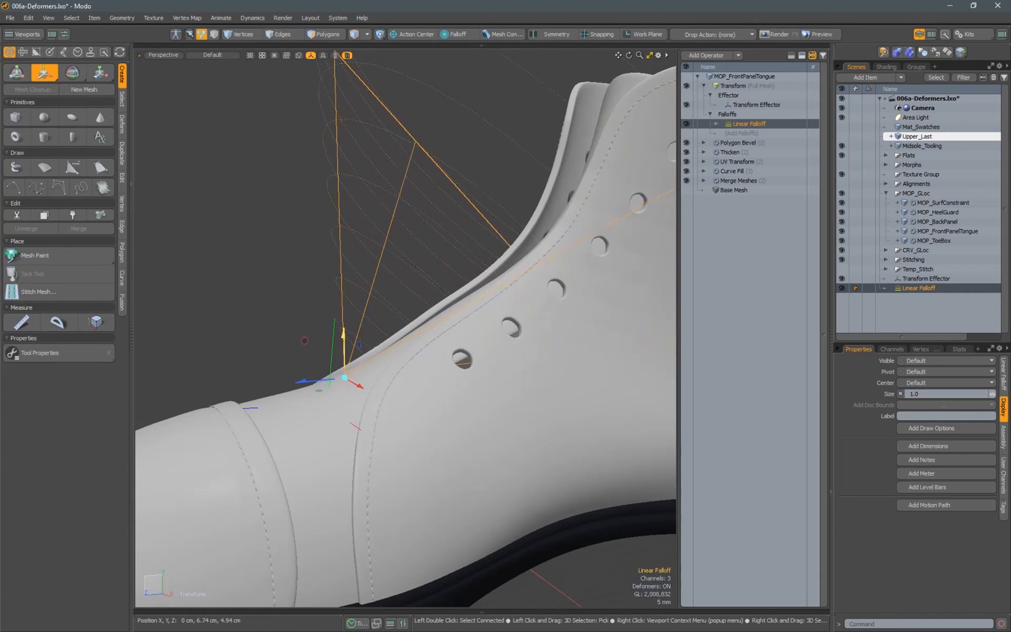
left_click_drag(344, 388, 258, 437)
left_click_drag(274, 436, 462, 305, "alt")
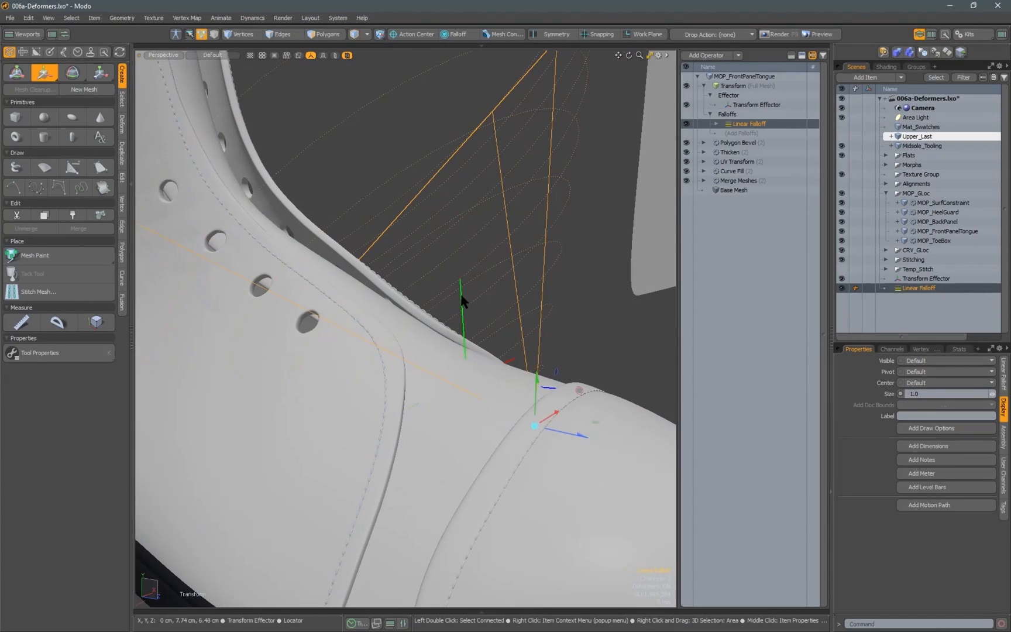
Select the Transform Effector and examine the deformed tongue's fit from both sides of the shoe
left_click(463, 310)
scroll(470, 342, "down", 4)
left_click_drag(471, 342, 293, 292, "alt")
scroll(431, 345, "up", 5)
scroll(345, 260, "down", 5)
left_click_drag(351, 261, 480, 323, "alt")
scroll(479, 323, "down", 4)
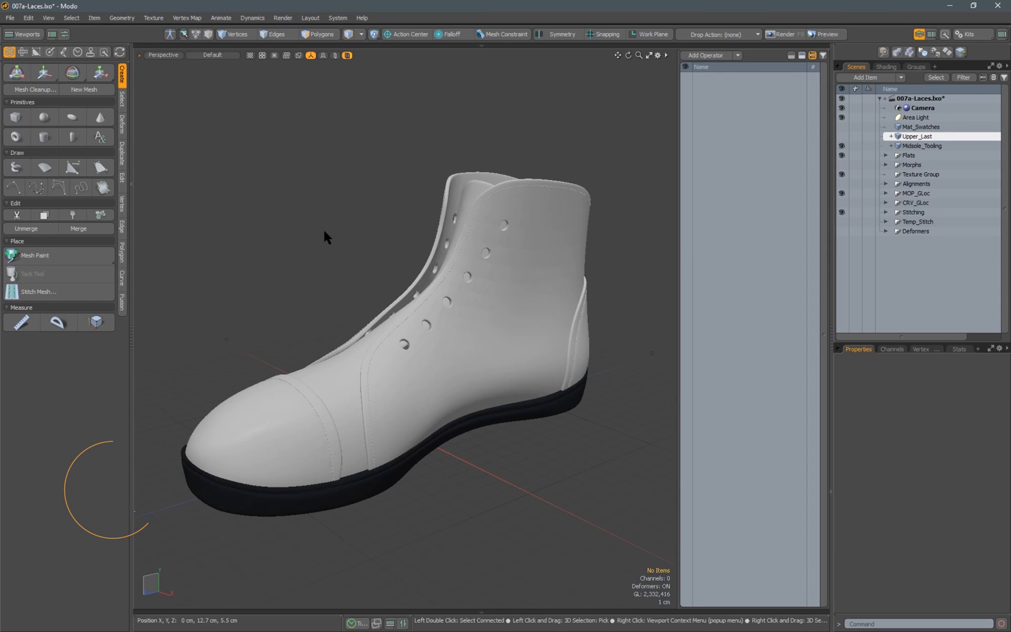
Create a new mesh item named CRV_Laces_Flat for the laces on the flattened upper
left_click_drag(350, 273, 418, 294, "alt")
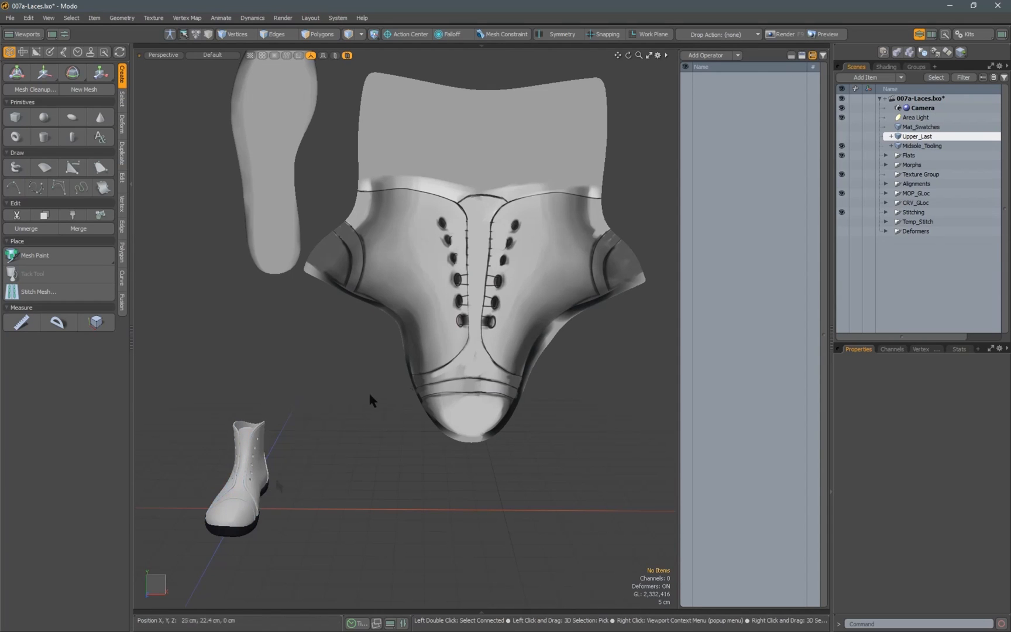
type("nCRV_Laces_Flat")
key("Return")
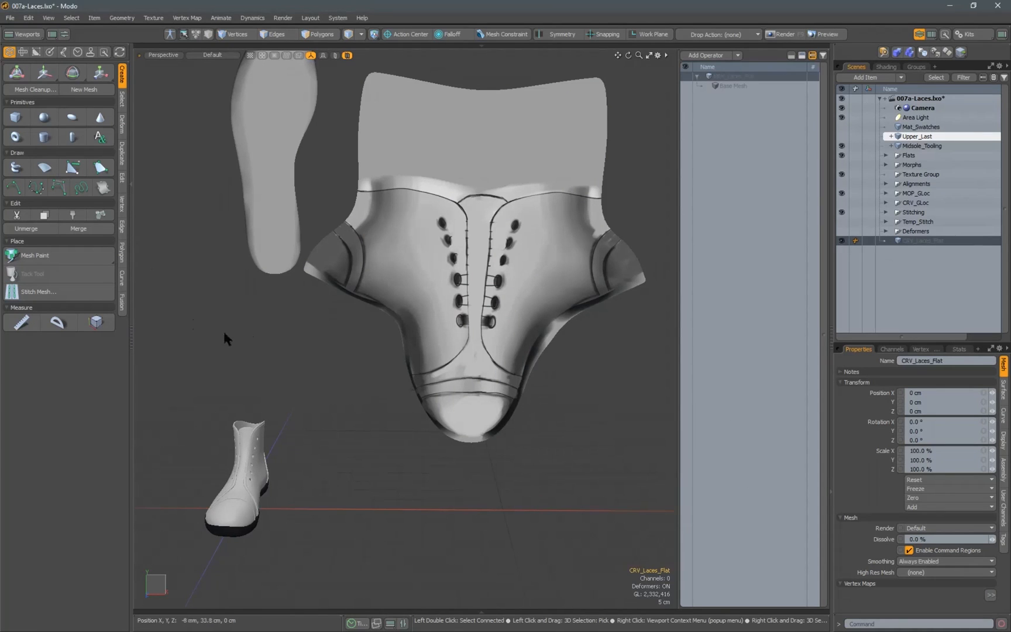
Activate the Curve tool and set the mesh constraint to Background for drawing on the flattened upper
left_click(14, 187)
scroll(470, 256, "up", 2)
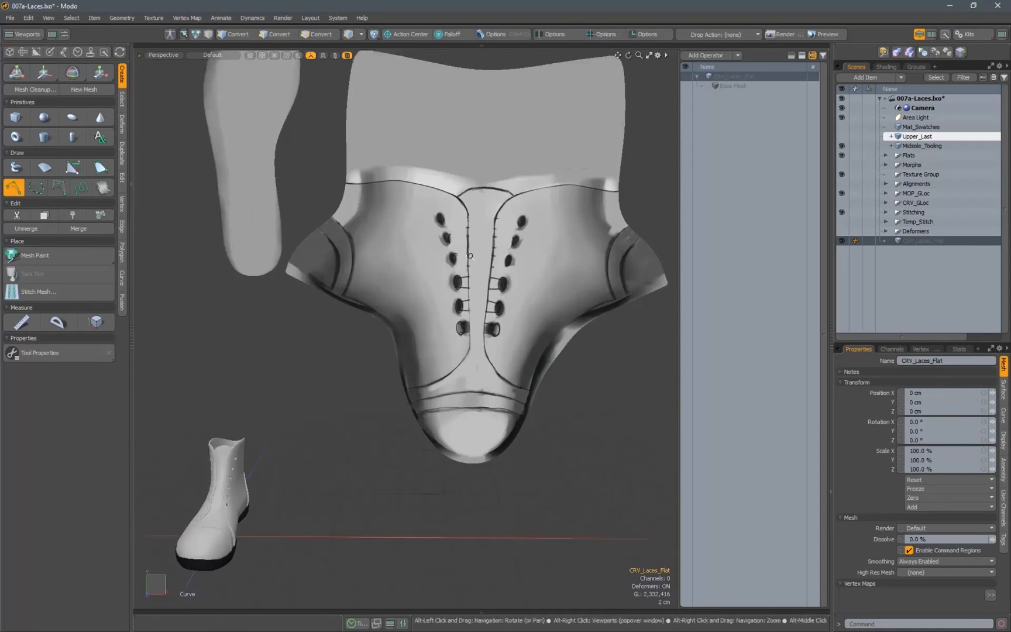
scroll(470, 255, "up", 4)
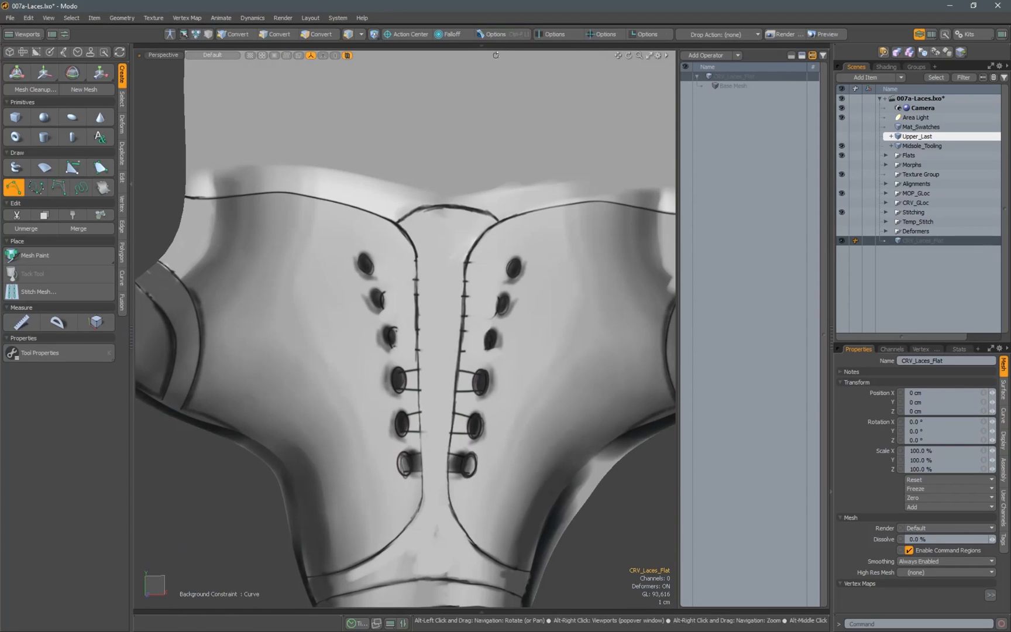
left_click(500, 34)
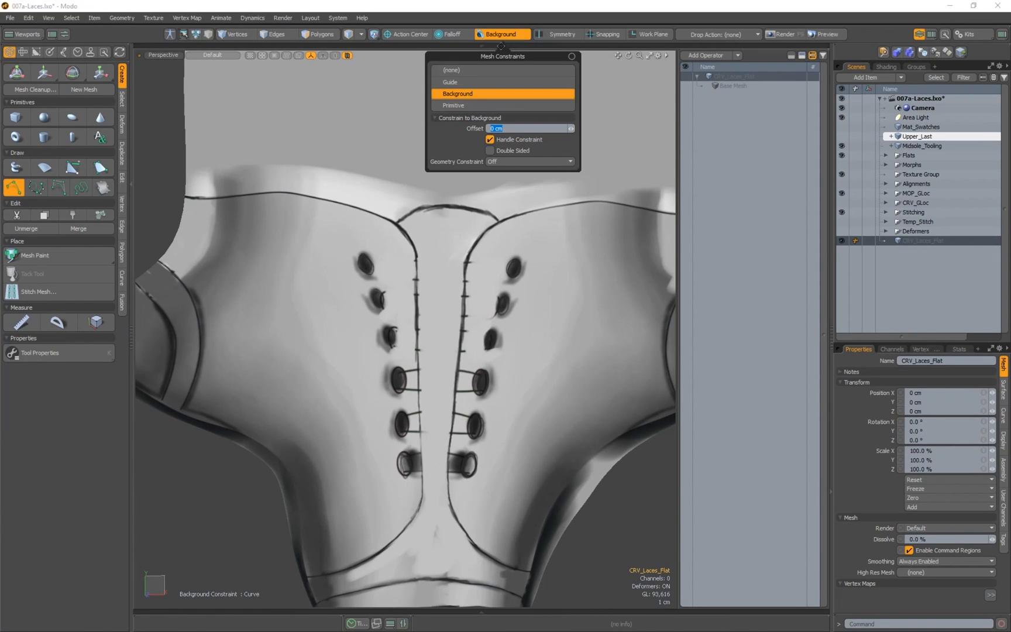
left_click_drag(344, 258, 328, 225, "alt")
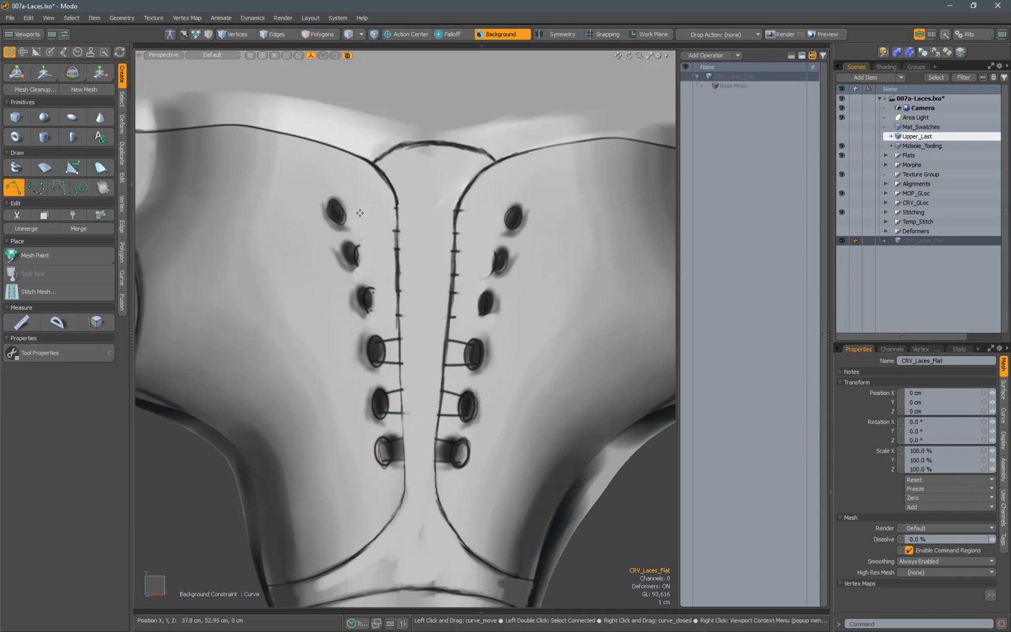
Draw one criss-crossing lace curve through all twelve eyelets, running down from the upper-left eyelet and back up to the upper-right one
left_click(336, 212)
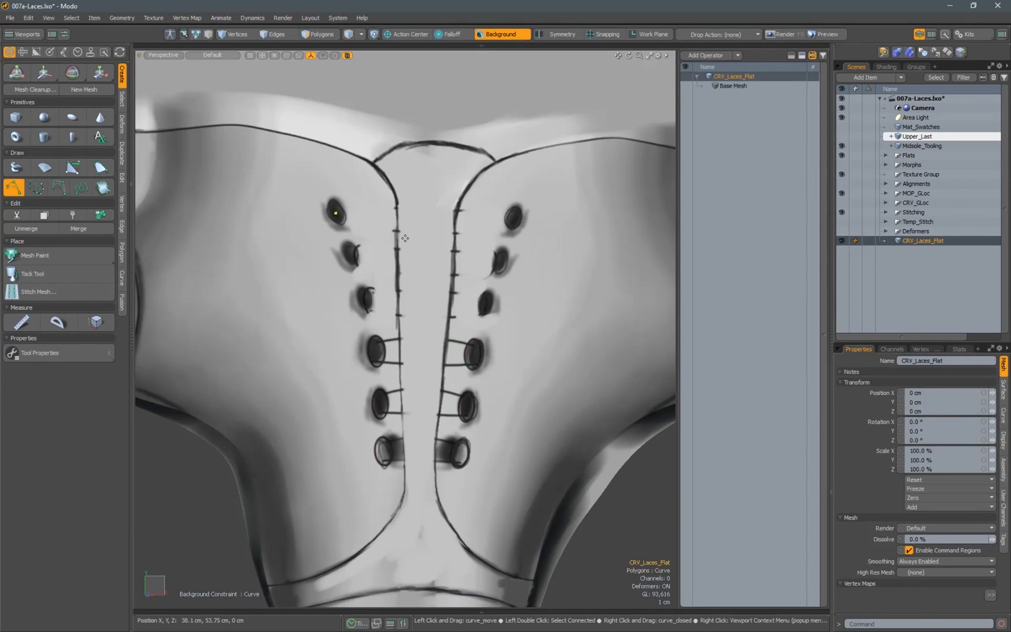
left_click(365, 299)
left_click(473, 352)
left_click(381, 404)
left_click(461, 452)
left_click(383, 452)
left_click(468, 406)
left_click(379, 351)
left_click(484, 304)
left_click(354, 253)
left_click(513, 218)
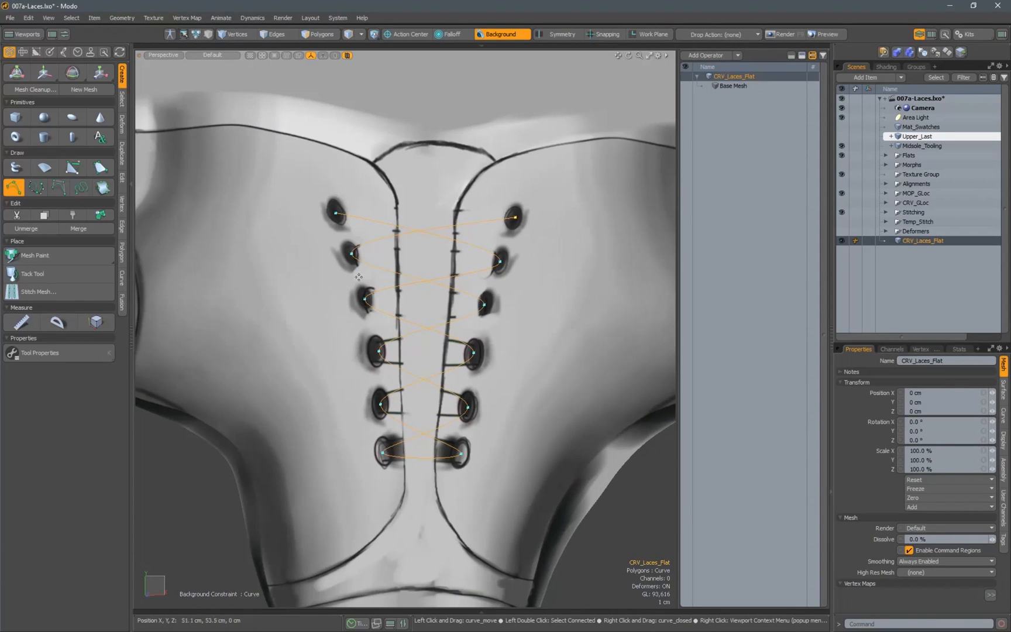
key("space")
left_click_drag(340, 283, 382, 262, "alt+shift")
key("space")
key("space")
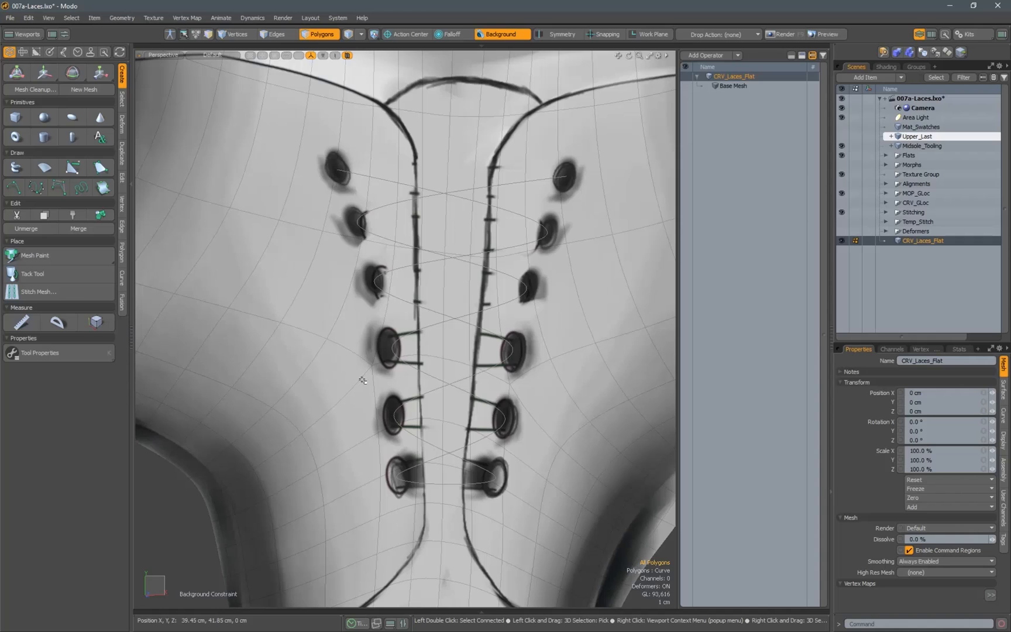
Reopen the lace curve for point editing with the Curve tool, starting from its end at the upper-left eyelet
left_click(14, 188)
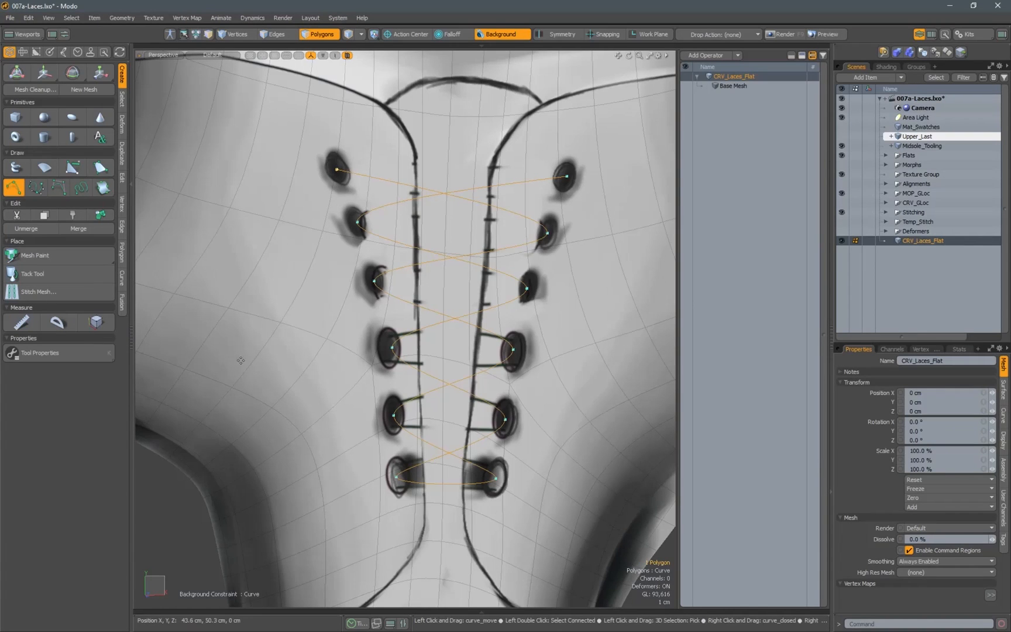
left_click(59, 353)
left_click(213, 277)
left_click(208, 279)
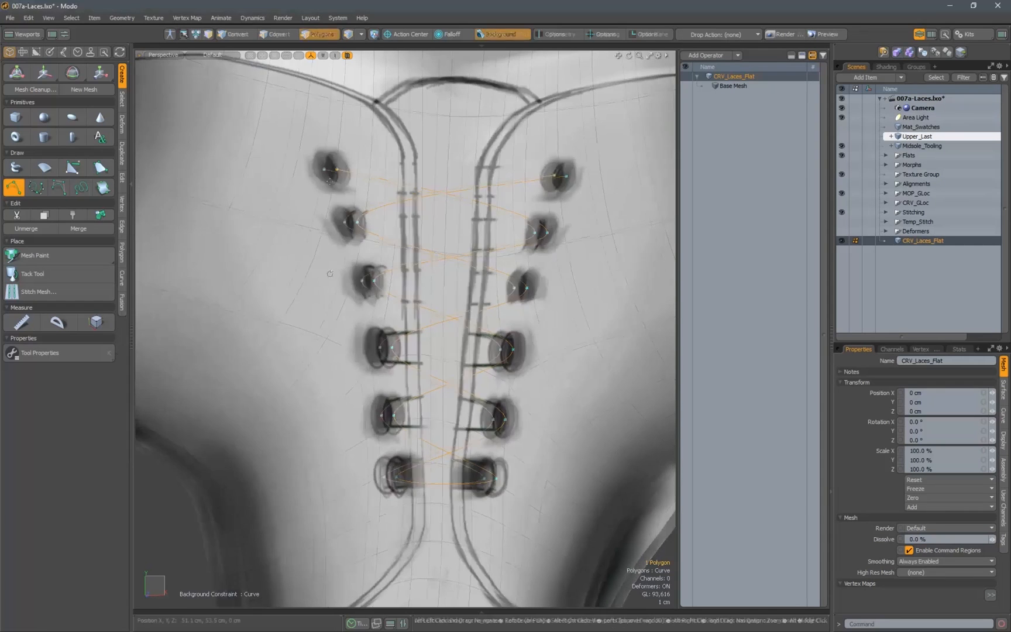
left_click(324, 170)
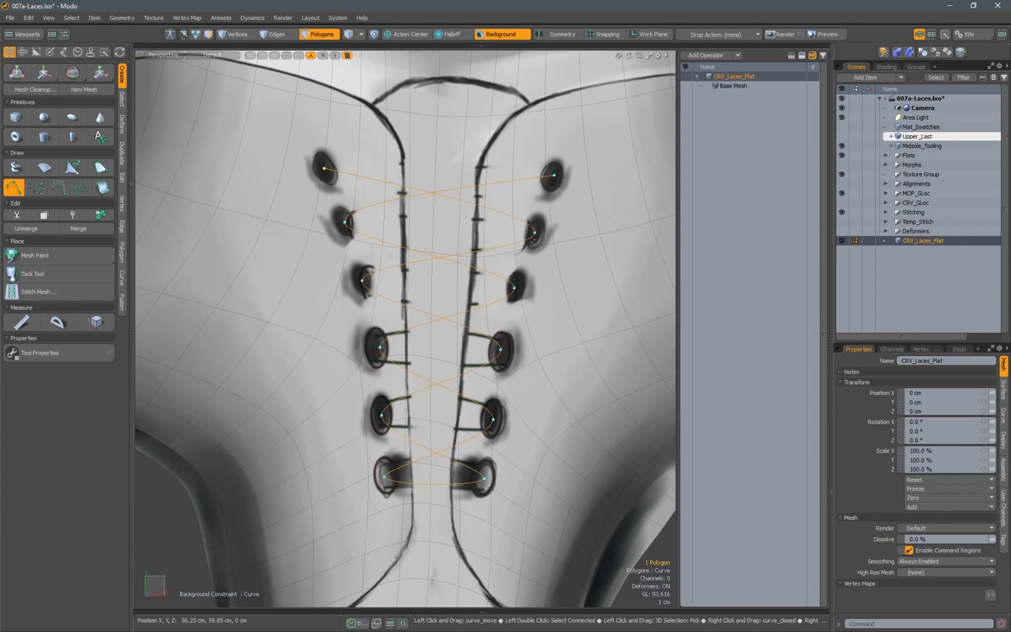
left_click(535, 232)
left_click(389, 187)
left_click(526, 221)
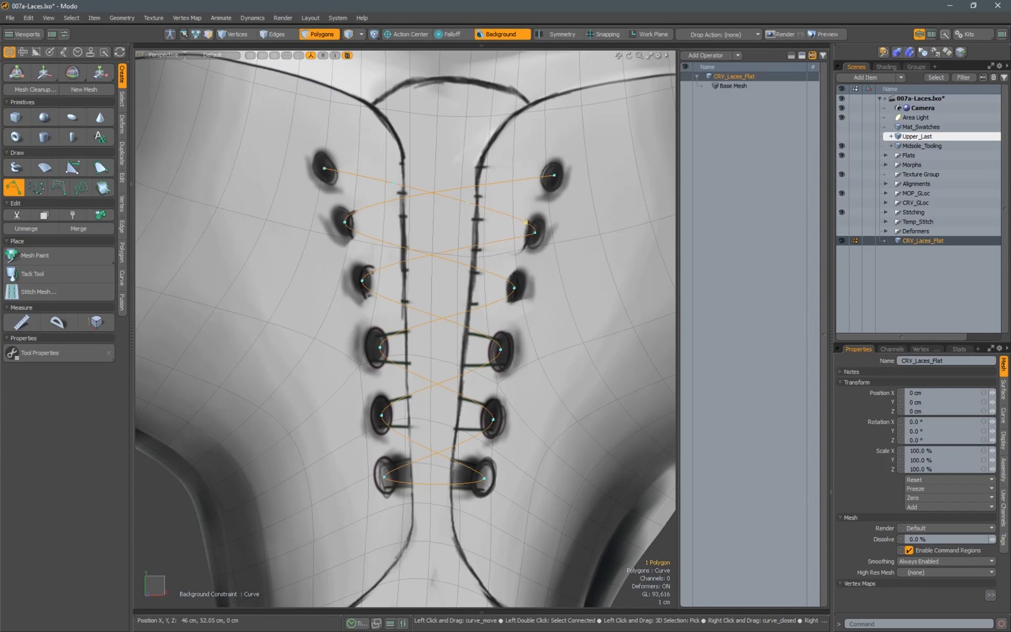
Insert extra points on the descending lace path, at the panel edges and beside each eyelet, down through the bottom crossbar
left_click(525, 242)
left_click(463, 252)
left_click(405, 263)
left_click(362, 280)
left_click_drag(376, 286, 375, 292)
left_click(406, 303)
left_click(460, 322)
left_click(493, 337)
left_click(489, 361)
left_click(462, 370)
left_click(416, 390)
left_click(390, 405)
left_click(397, 426)
left_click(421, 439)
left_click(449, 453)
left_click(476, 469)
left_click(473, 481)
left_click(451, 483)
left_click(414, 483)
left_click(396, 483)
left_click(384, 475)
Insert matching points on the ascending lace path, at the panel edges and beside each eyelet, up to the upper-right eyelet
left_click(400, 465)
left_click(452, 445)
left_click(485, 412)
left_click(483, 408)
left_click(458, 394)
left_click(408, 372)
left_click(385, 358)
left_click(380, 347)
left_click(388, 338)
left_click_drag(402, 336, 391, 344, "alt+shift")
left_click(399, 338)
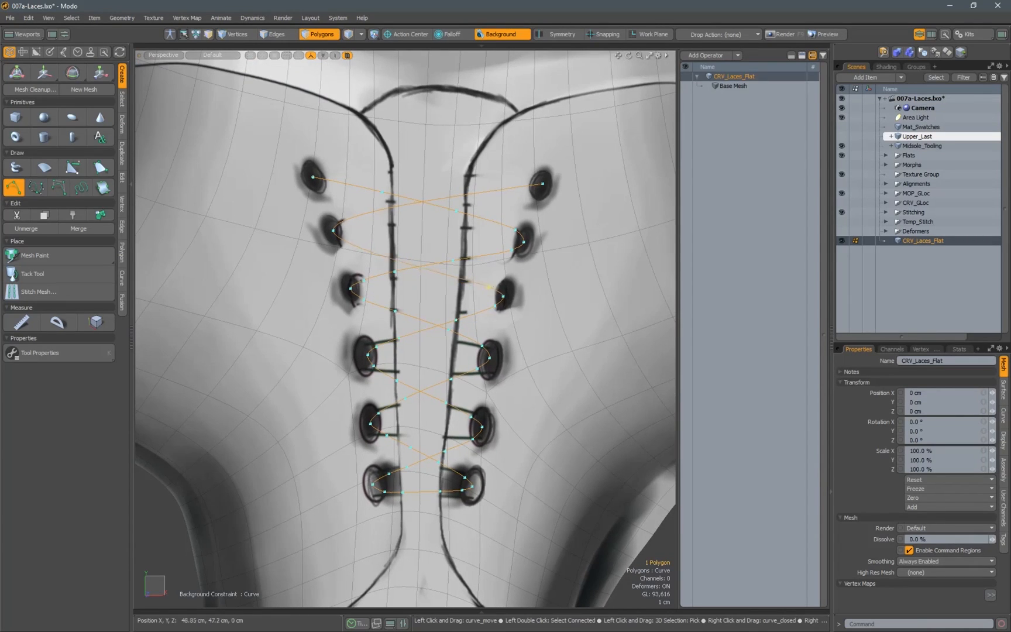
left_click(345, 223)
left_click(394, 212)
left_click(480, 195)
left_click(528, 187)
Extend both ends of the lace curve a short way beyond the top pair of eyelets and finish the curve
left_click(543, 185)
left_click(541, 156)
left_click(313, 177)
left_click(297, 172)
mouse_move(297, 173)
left_mouse_down()
mouse_move(289, 145)
mouse_move(311, 176)
left_mouse_up()
key("space")
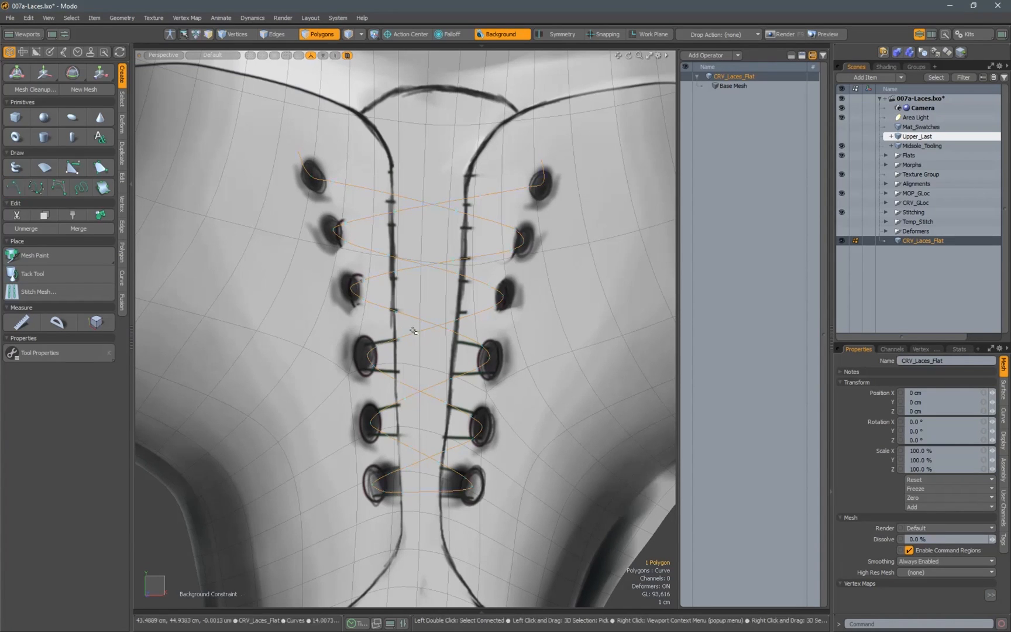
Create a new mesh item named MOP_Laces_Wrapped
left_click_drag(413, 330, 345, 340, "ctrl+alt")
left_click_drag(345, 339, 391, 346, "alt+shift")
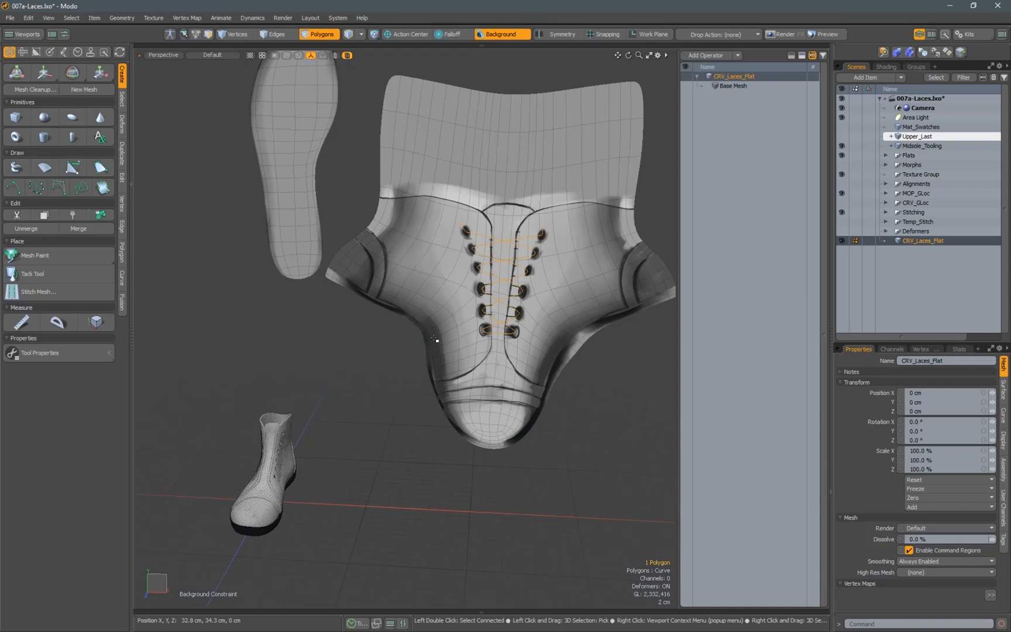
type("n")
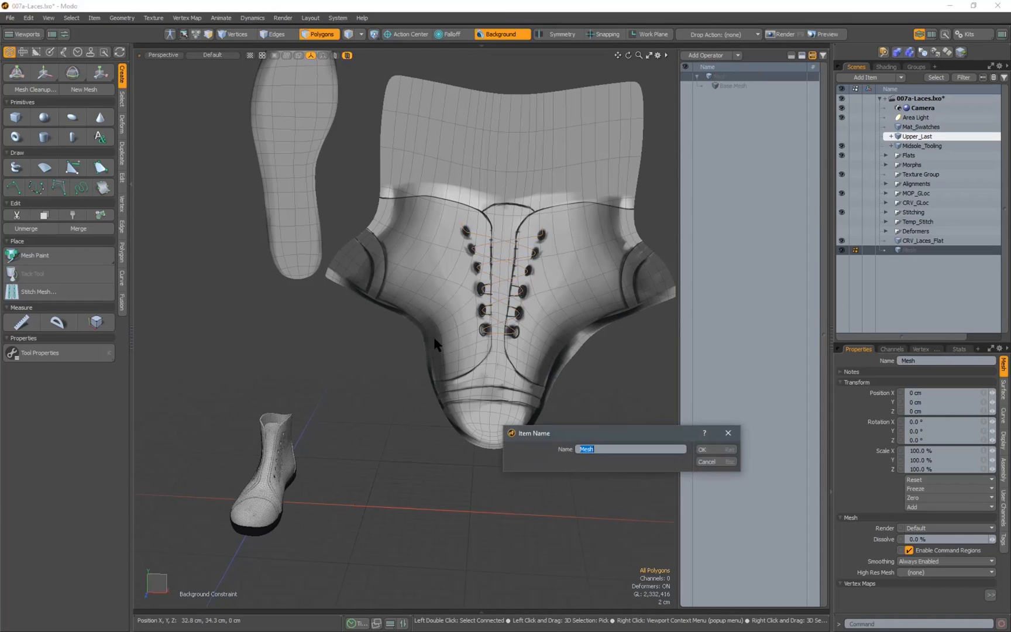
type("MOP_Laces_Wrapped")
key("Return")
Add a Merge Meshes operation to MOP_Laces_Wrapped with CRV_Laces_Flat as its source
left_click(706, 55)
type("m")
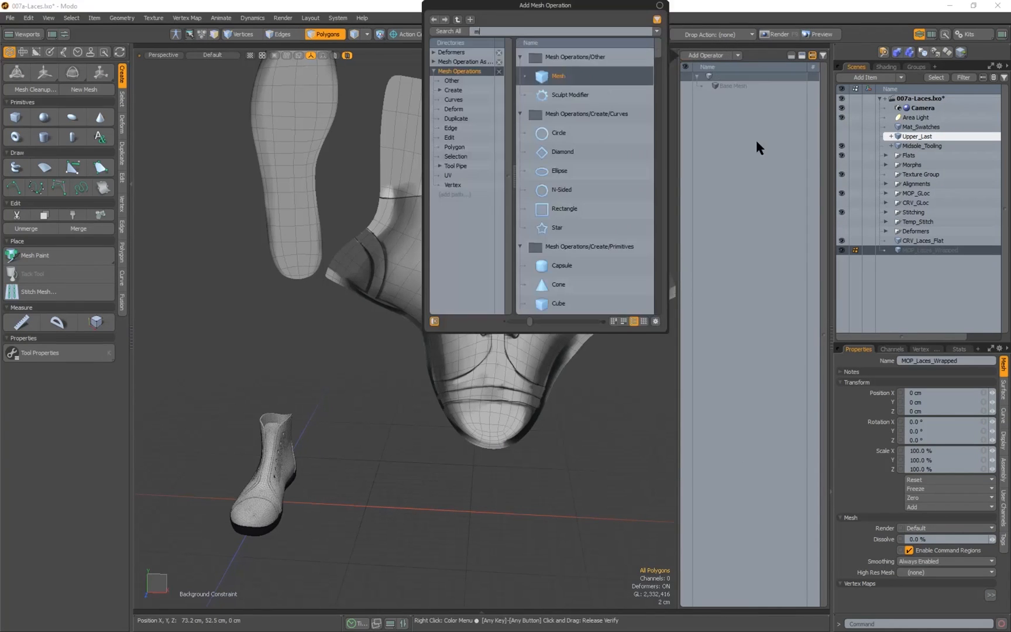
type("erge")
key("Return")
left_click(704, 86)
left_click(741, 105)
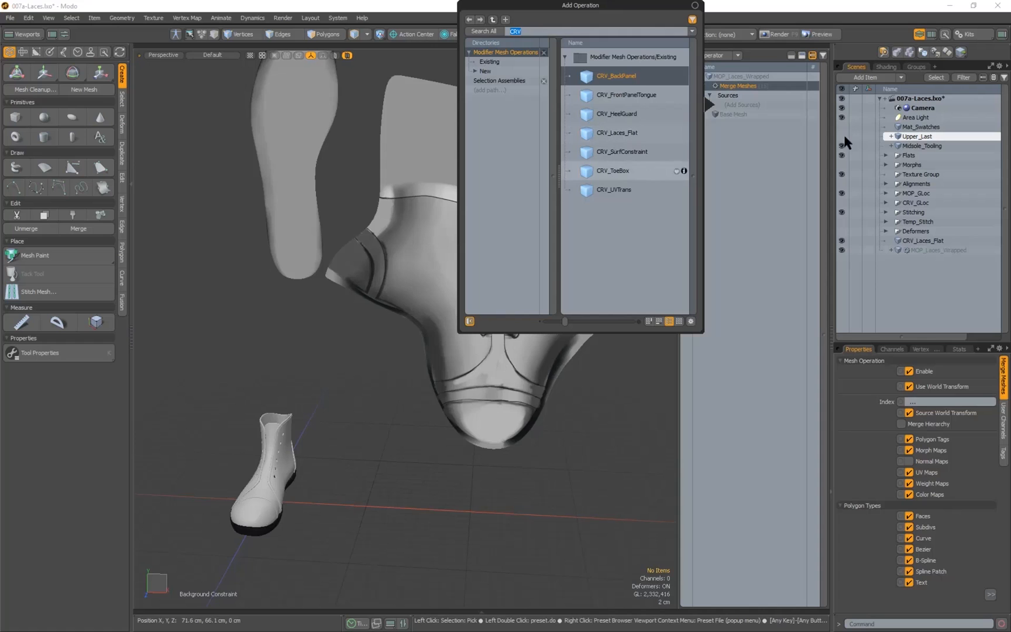
double_click(619, 132)
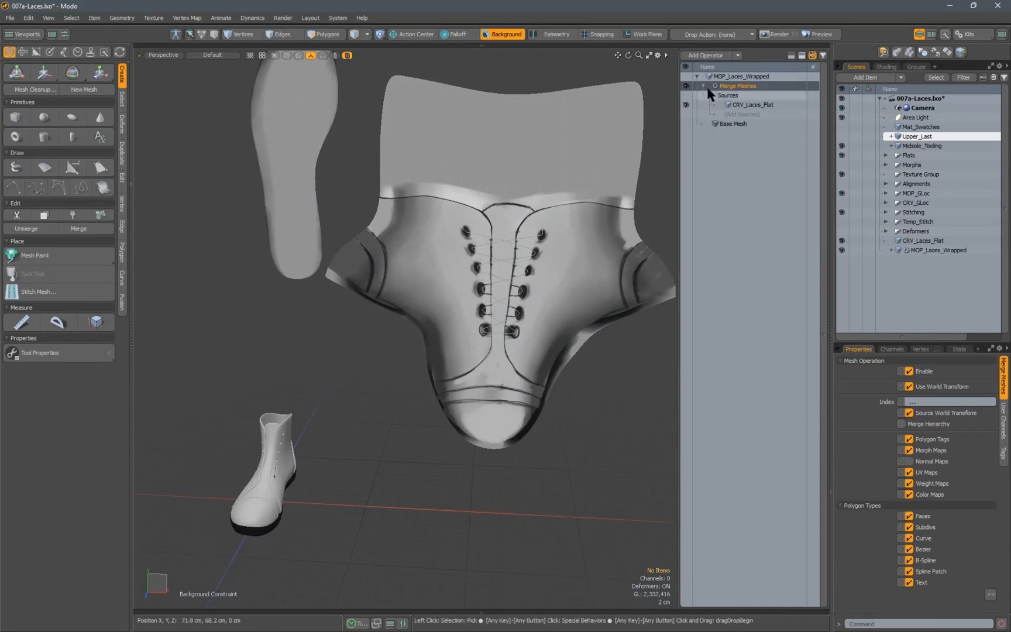
Add a UV Transform operation with Upper_Last as target mesh and Upper_Vamp as target UV map to wrap the laces onto the boot
left_click(708, 56)
type("uv trans")
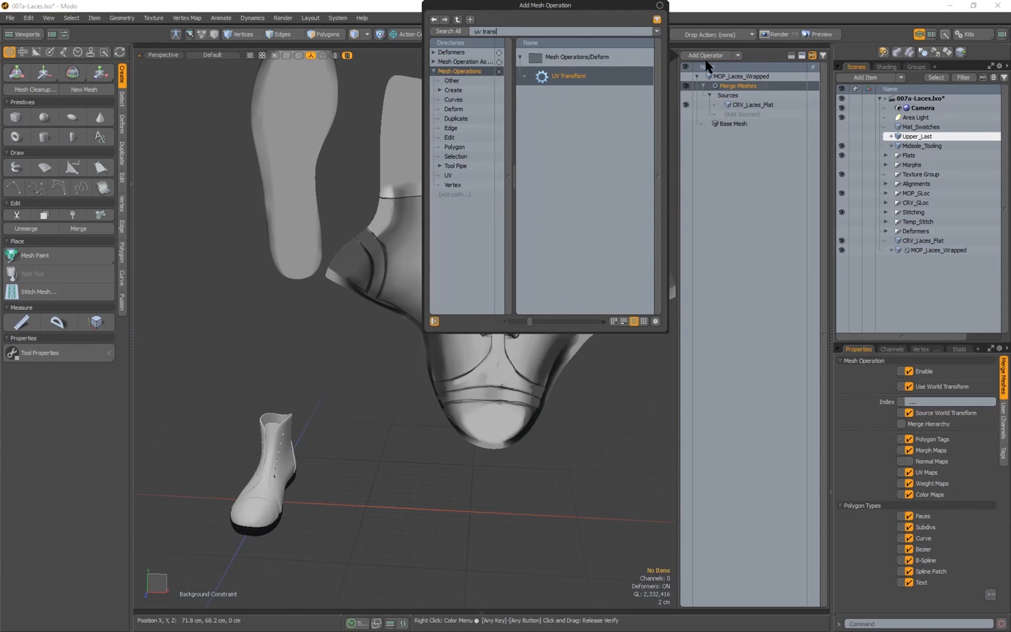
key("Return")
left_click(602, 449)
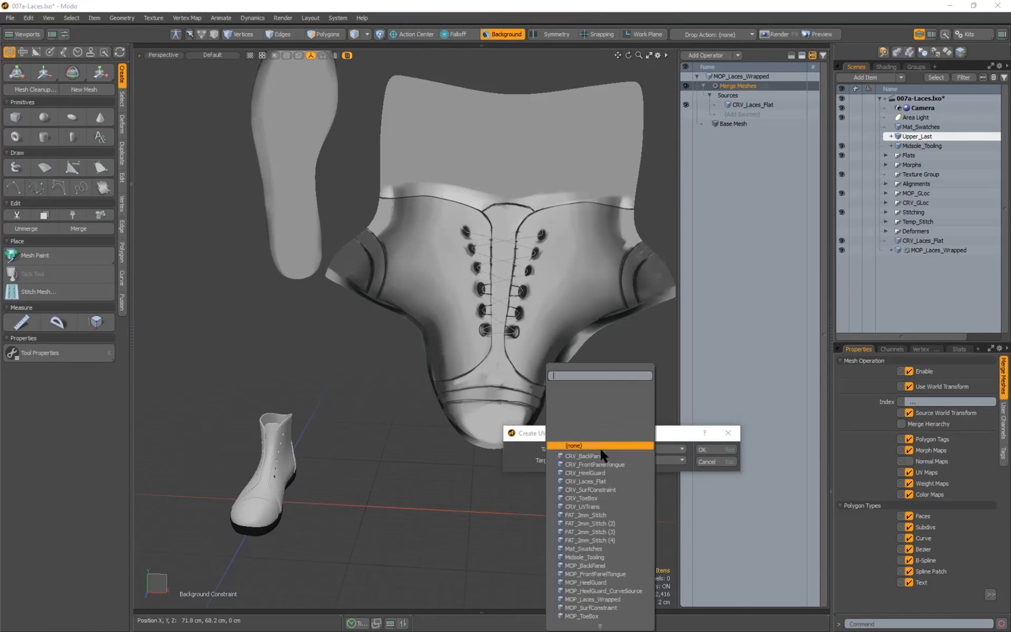
left_click(585, 605)
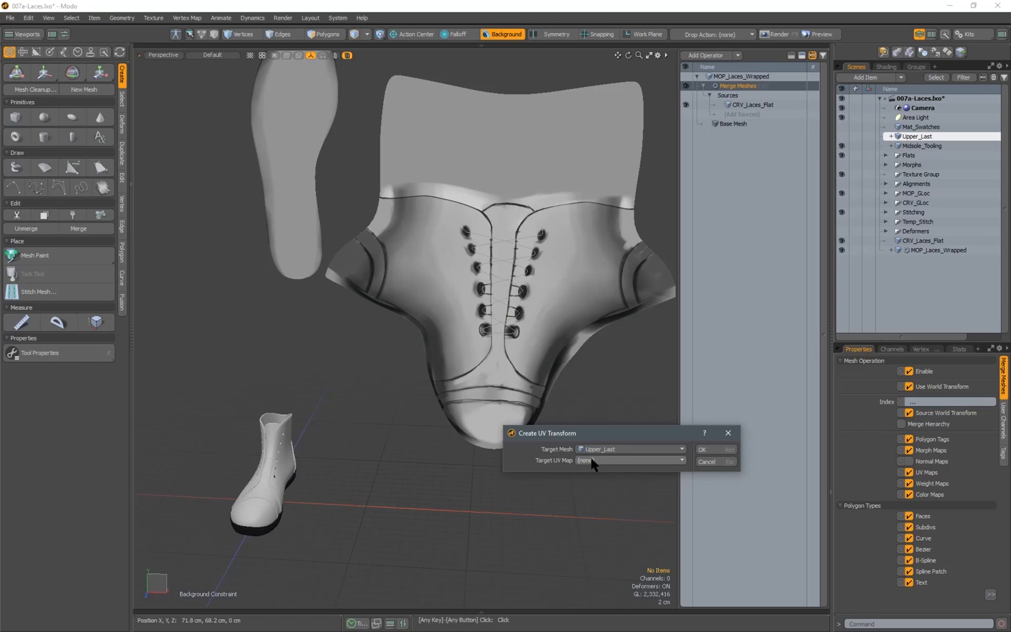
left_click(593, 461)
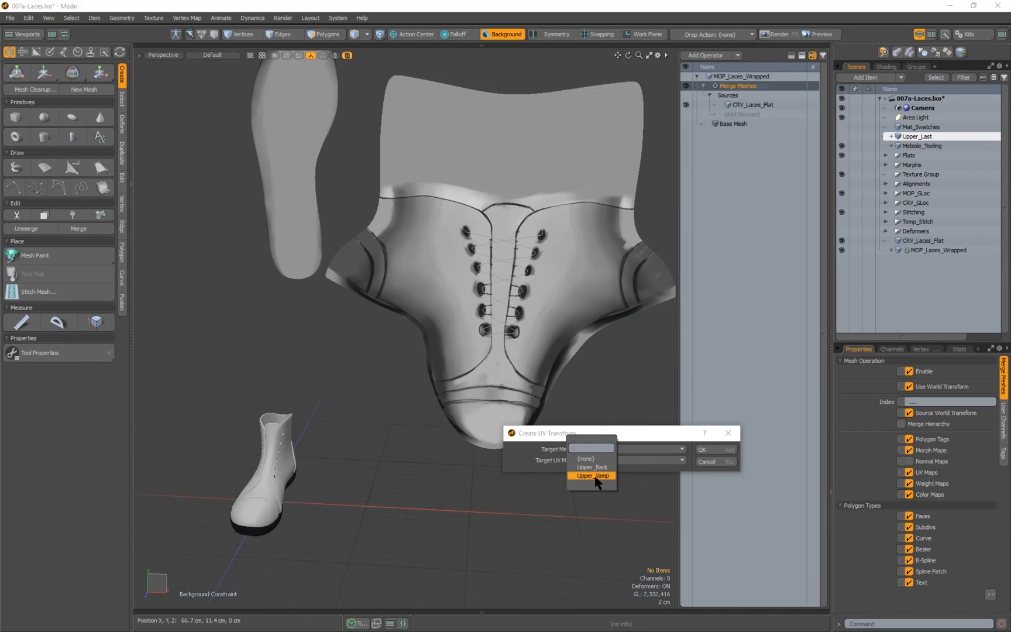
left_click(592, 477)
left_click(712, 448)
left_click_drag(421, 507, 491, 483, "alt+shift")
left_click_drag(334, 422, 351, 325, "ctrl+alt")
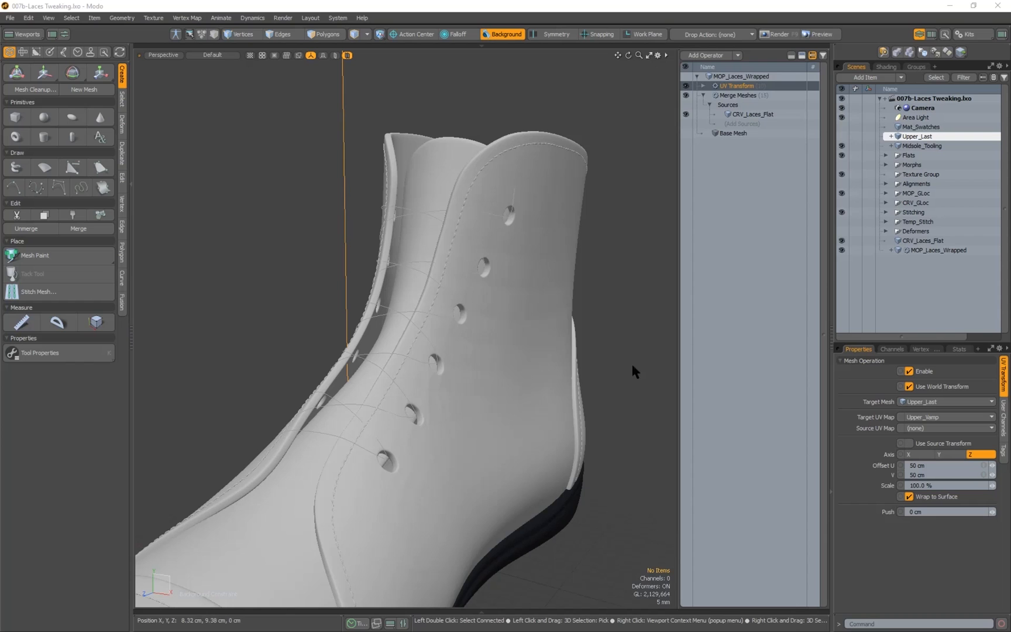
Examine how the wrapped lace curve lines up with the boot's eyelets and the flat pattern
left_click_drag(635, 354, 524, 291, "alt")
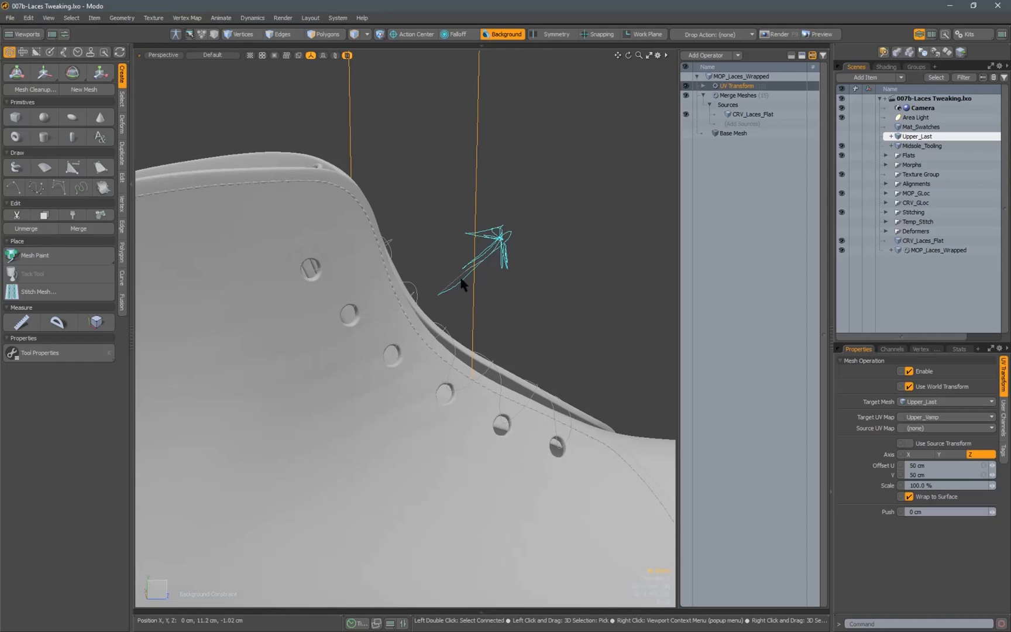
left_click_drag(455, 282, 446, 332, "alt")
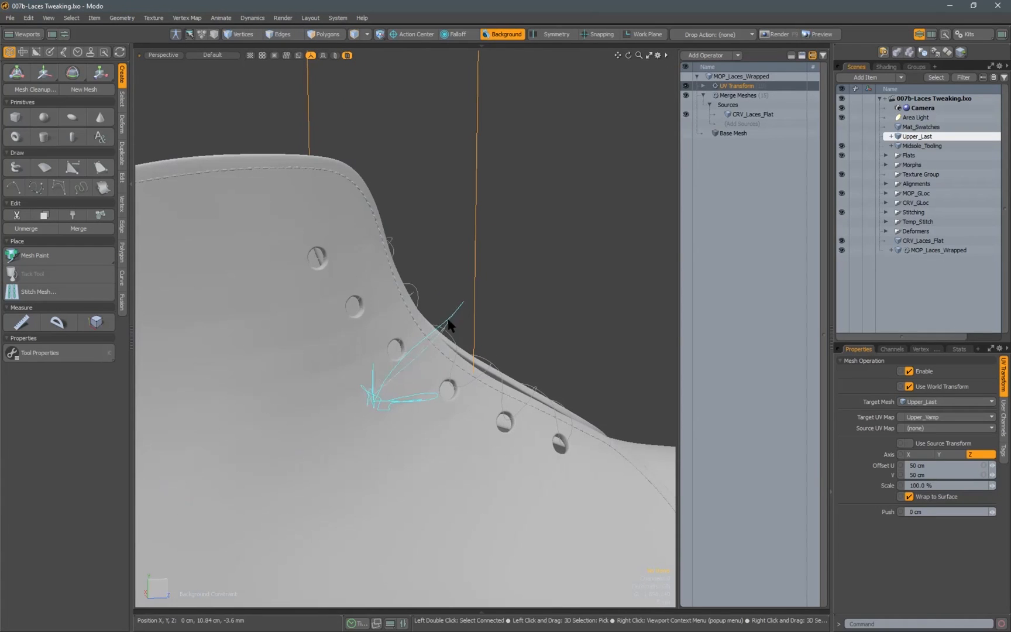
right_click_drag(449, 320, 407, 348)
left_click(465, 265)
mouse_move(507, 251)
left_mouse_down("alt")
mouse_move(465, 264)
mouse_move(353, 343)
mouse_move(456, 231)
left_mouse_up("alt")
scroll(466, 271, "down", 8)
scroll(456, 231, "up", 4)
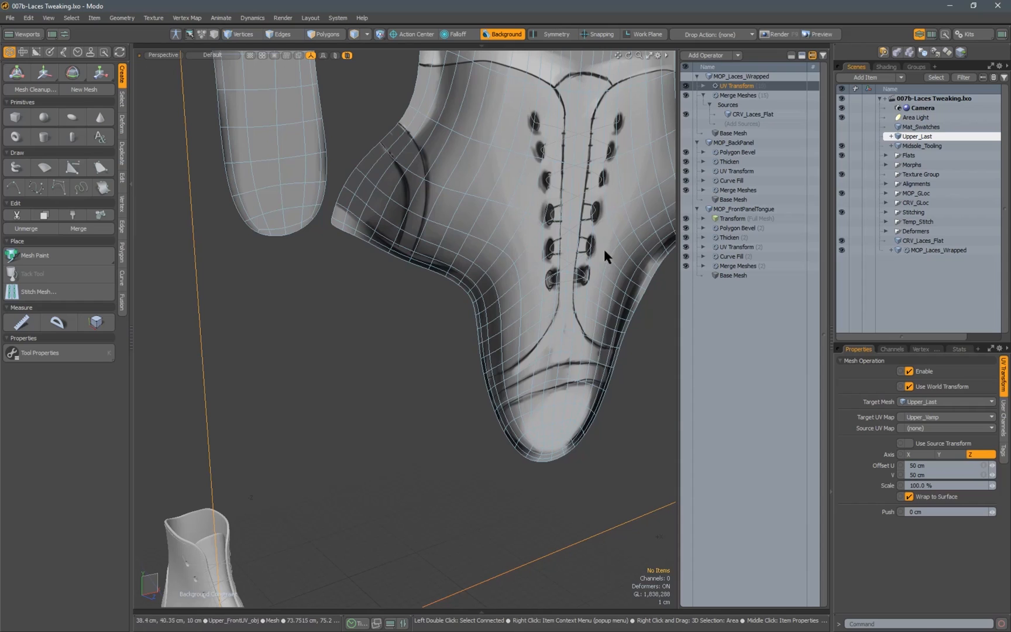
Select CRV_Laces_Flat and split the 3D viewport in two, framing the flat eyelets in one view and the boot's eyelets in the other
left_click(923, 241)
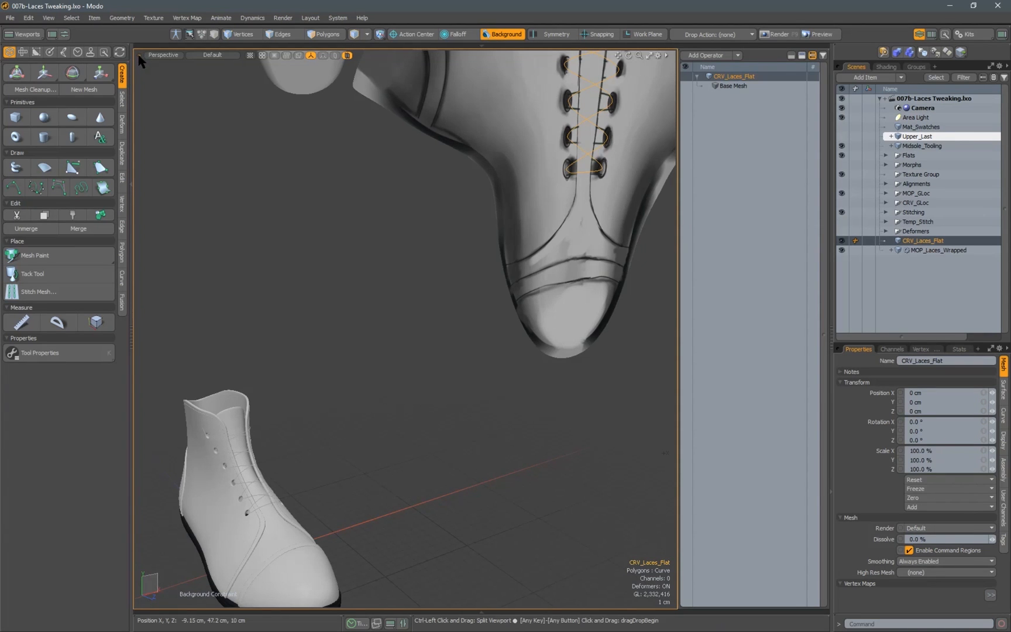
left_click_drag(227, 270, 228, 270, "ctrl")
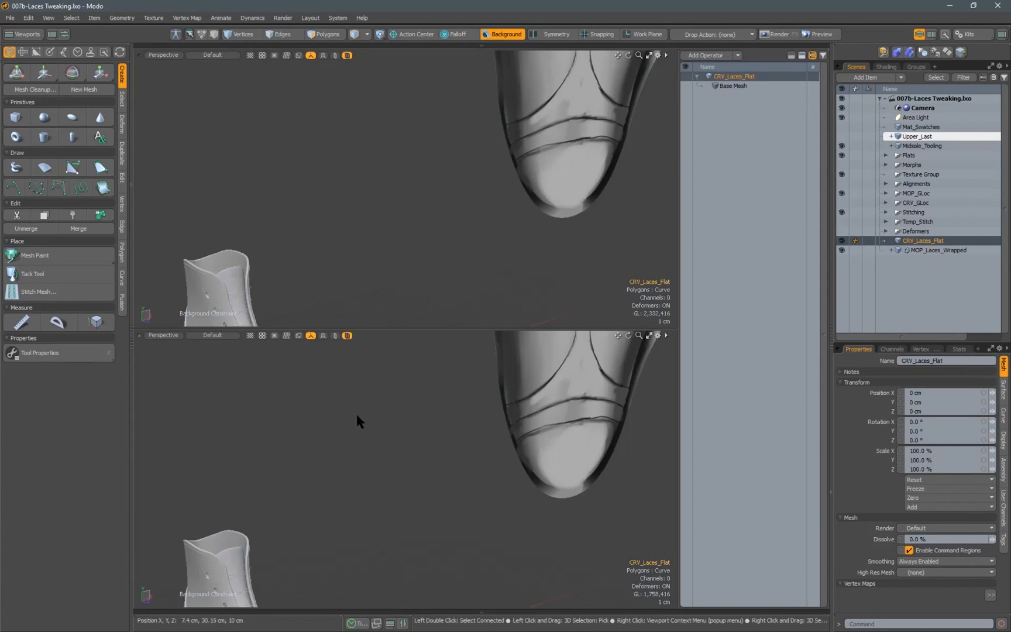
left_click_drag(315, 502, 445, 336, "alt+shift")
mouse_move(351, 497)
left_mouse_down("ctrl+alt")
mouse_move(408, 584)
mouse_move(391, 452)
mouse_move(377, 447)
left_mouse_up("ctrl+alt")
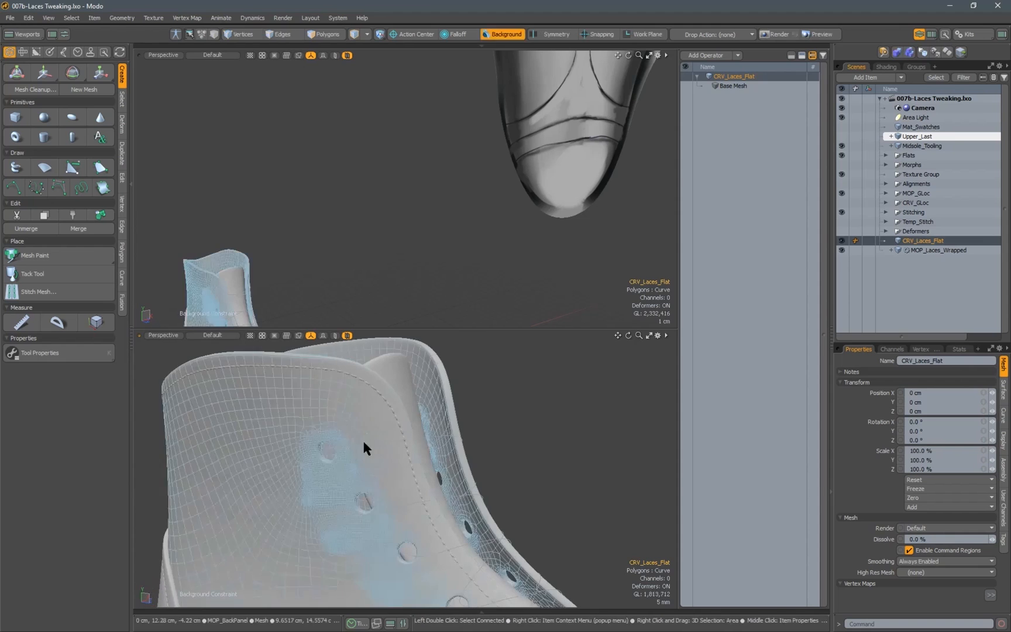
mouse_move(492, 88)
left_mouse_down("alt+shift")
mouse_move(486, 240)
mouse_move(483, 220)
mouse_move(352, 228)
mouse_move(416, 242)
mouse_move(424, 197)
mouse_move(414, 200)
left_mouse_up("alt+shift")
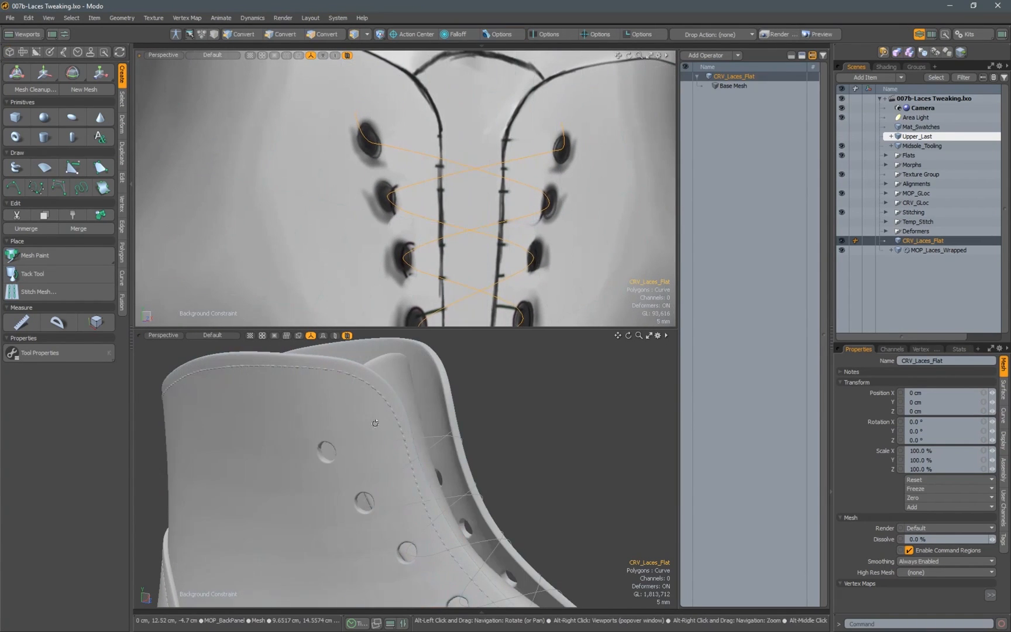
left_click_drag(377, 425, 372, 438, "alt+shift")
left_click_drag(507, 426, 448, 413, "alt")
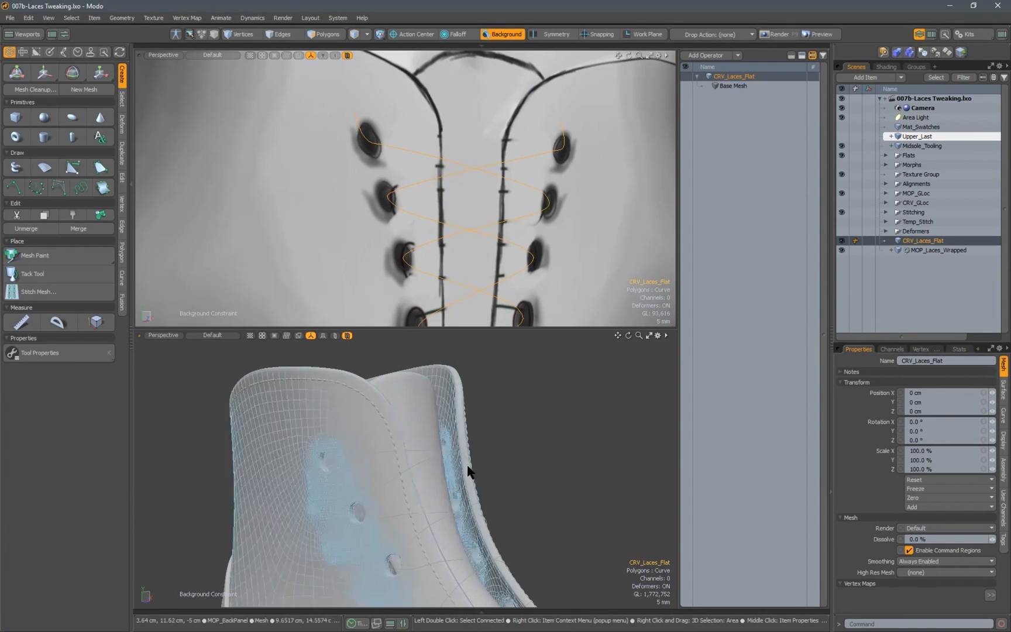
Check the boot view's viewport independence settings and examine the lace curve near the upper eyelets
key("o")
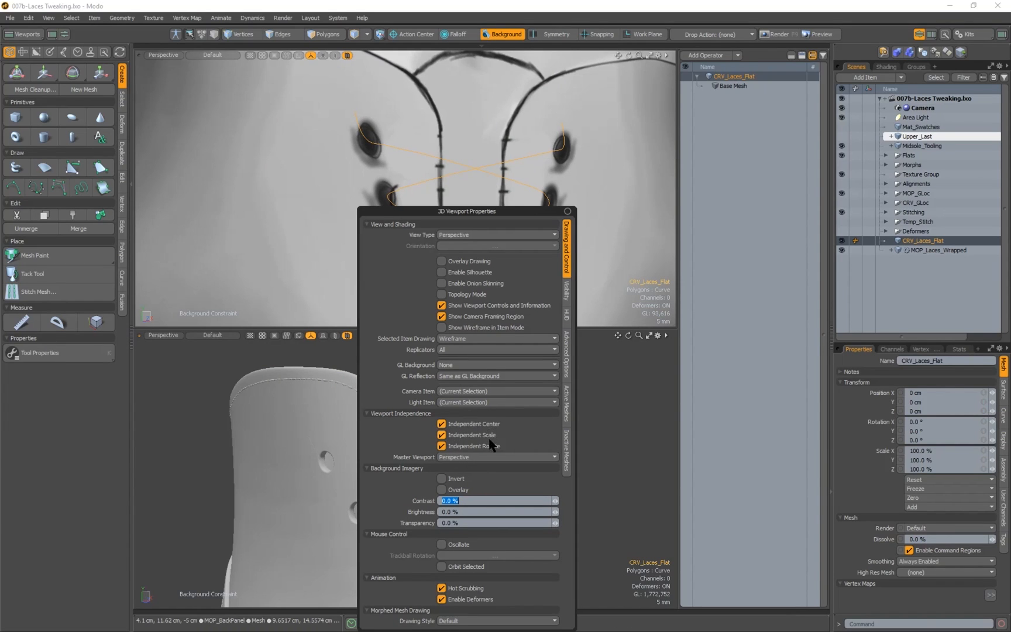
left_click_drag(410, 428, 286, 409, "alt")
scroll(379, 437, "up", 4)
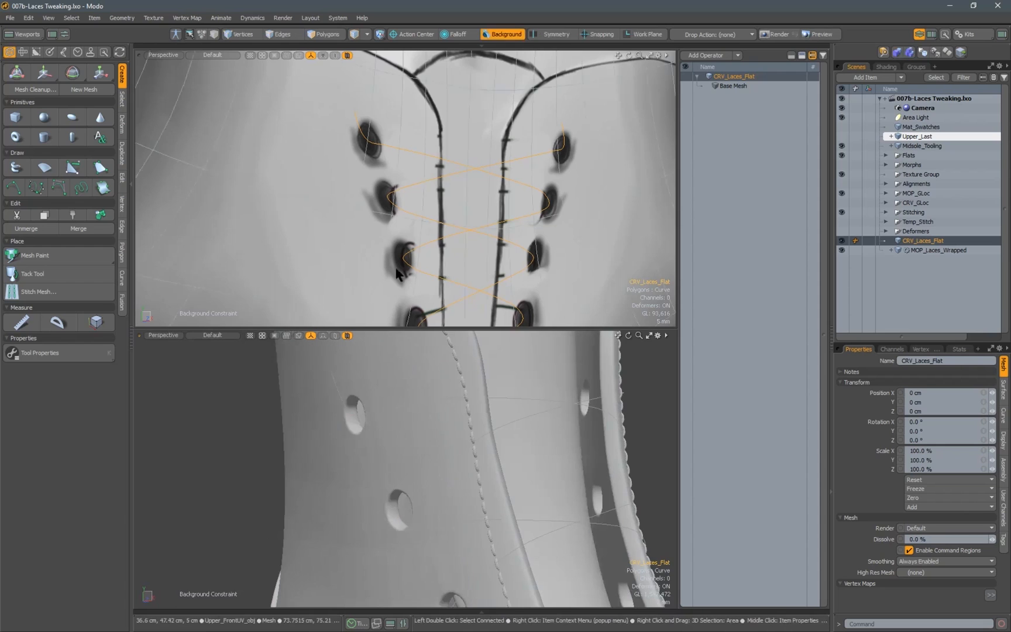
Select the UV Transform operation of MOP_Laces_Wrapped and examine how the wrapped laces sit against the boot's eyelets and surface
scroll(398, 199, "up", 5)
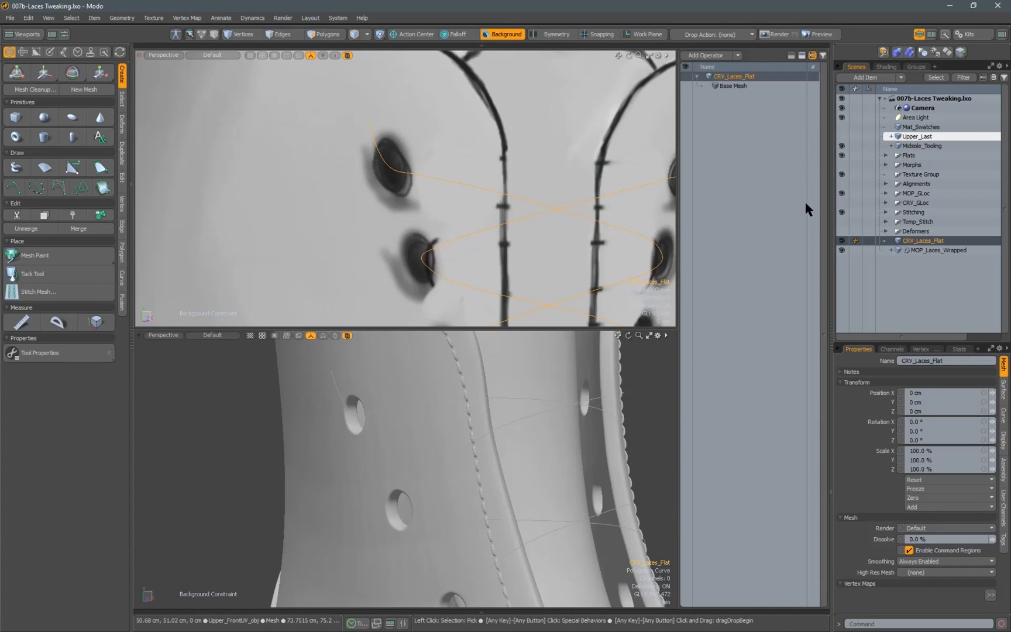
left_click(934, 252)
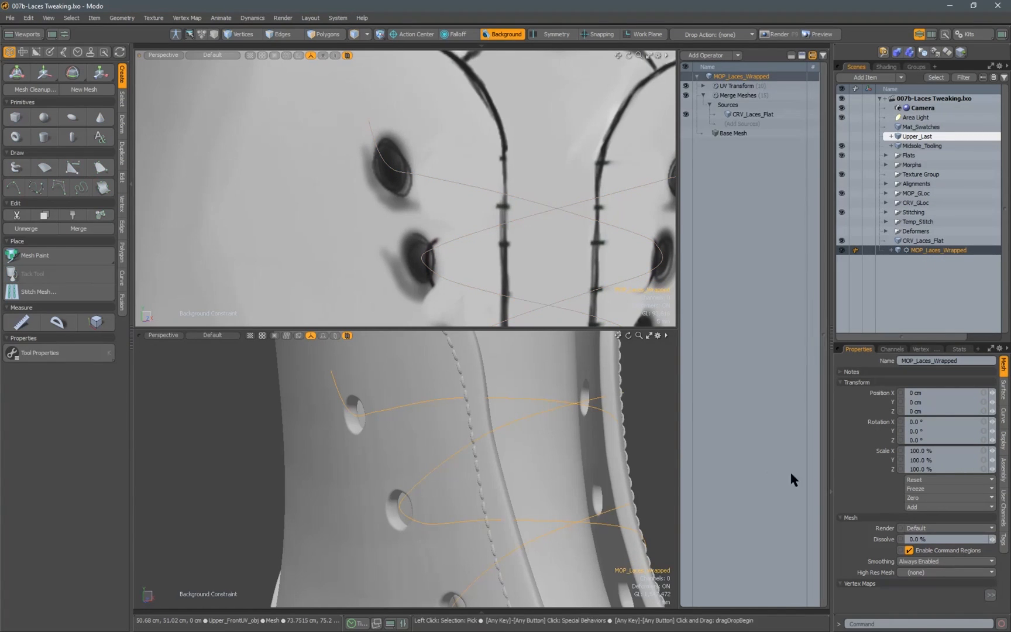
left_click(735, 86)
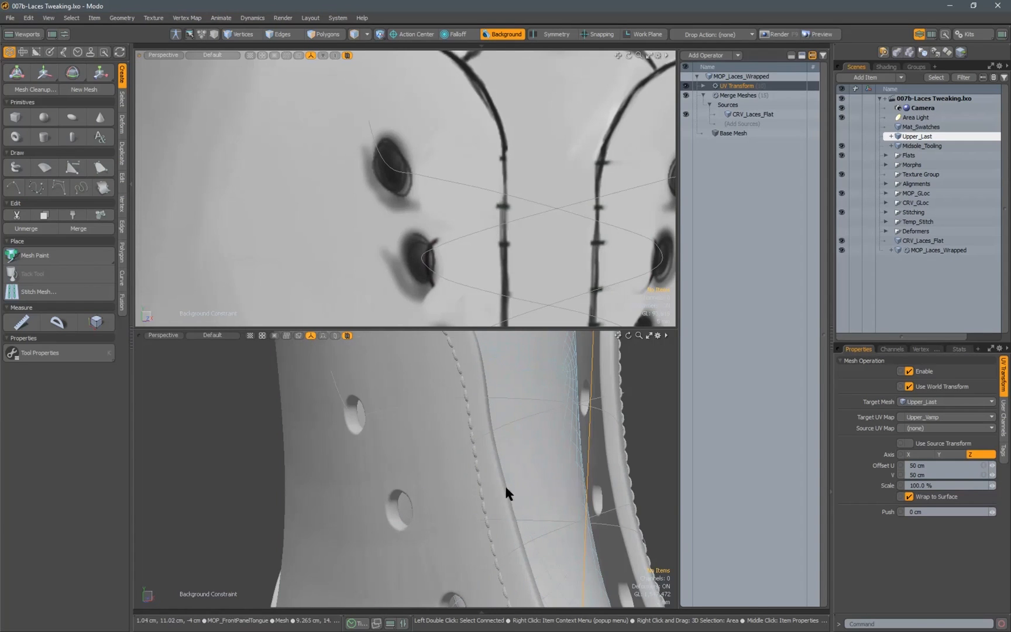
scroll(559, 199, "down", 2)
left_click_drag(559, 199, 415, 205, "alt")
scroll(464, 459, "down", 2)
left_click_drag(464, 462, 519, 408, "alt")
mouse_move(463, 404)
right_mouse_down()
mouse_move(542, 350)
mouse_move(543, 338)
mouse_move(507, 360)
right_mouse_up()
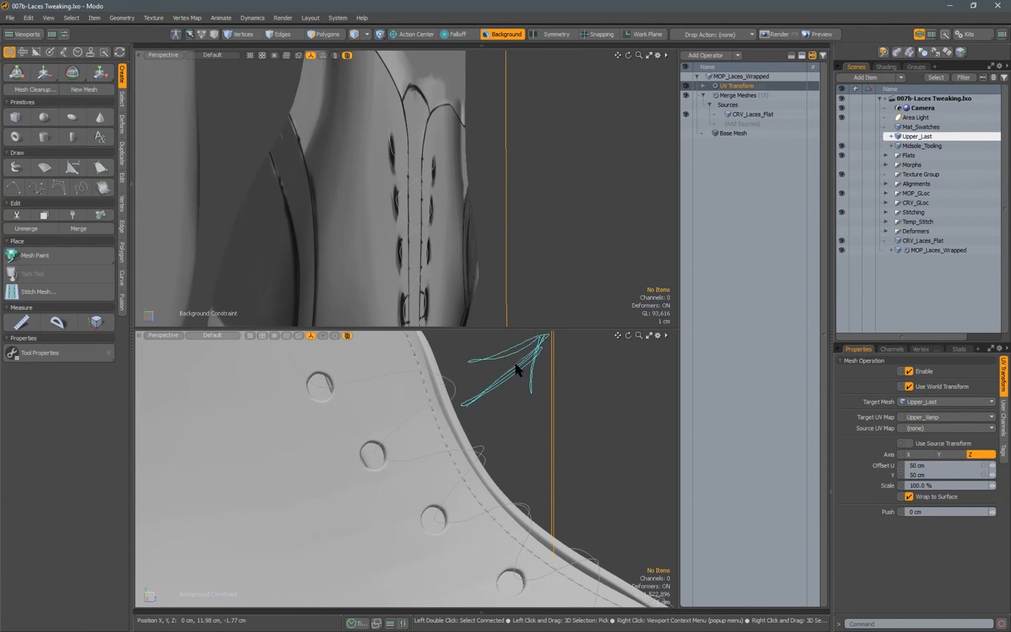
right_click_drag(473, 407, 468, 421)
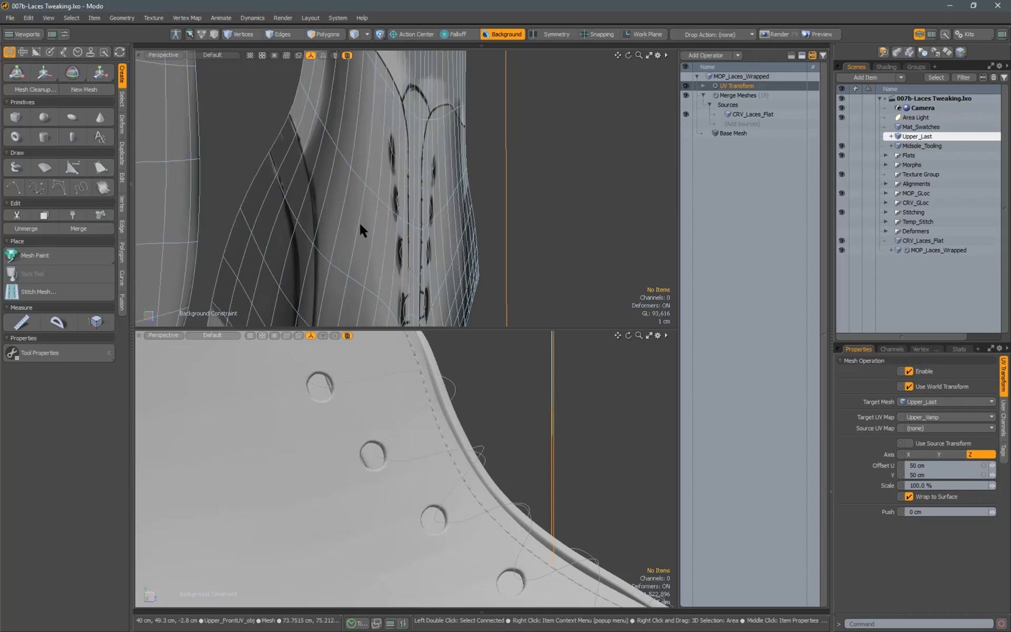
Select the three end vertices of CRV_Laces_Flat at the uppermost eyelet and move them in depth off the flat pattern, without background constraint
left_click(923, 241)
left_click_drag(358, 167, 411, 157, "alt")
key("3")
key("1")
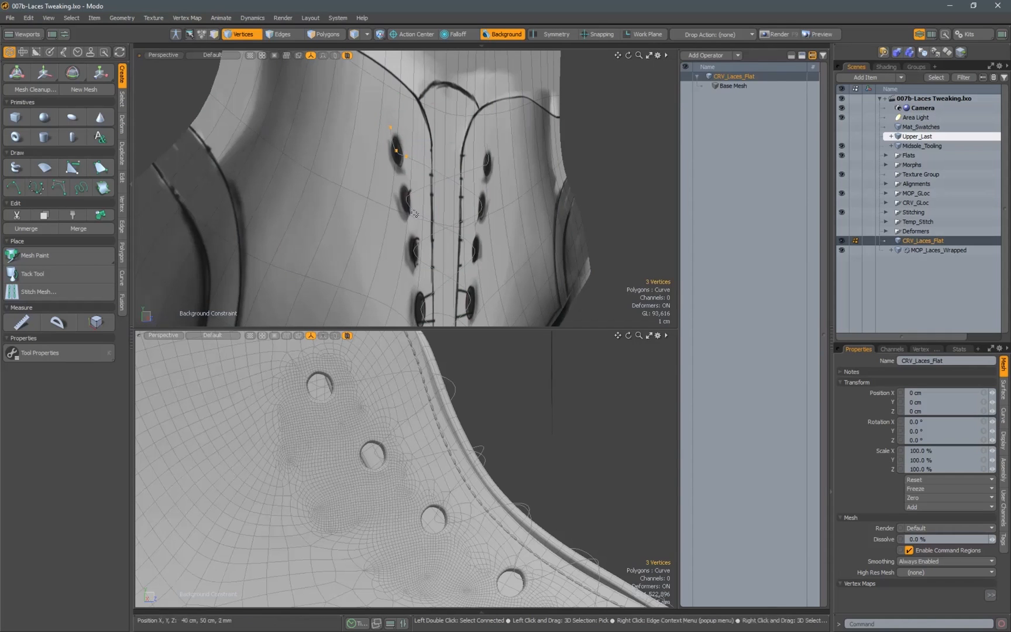
key("w")
left_click_drag(357, 462, 336, 447, "alt")
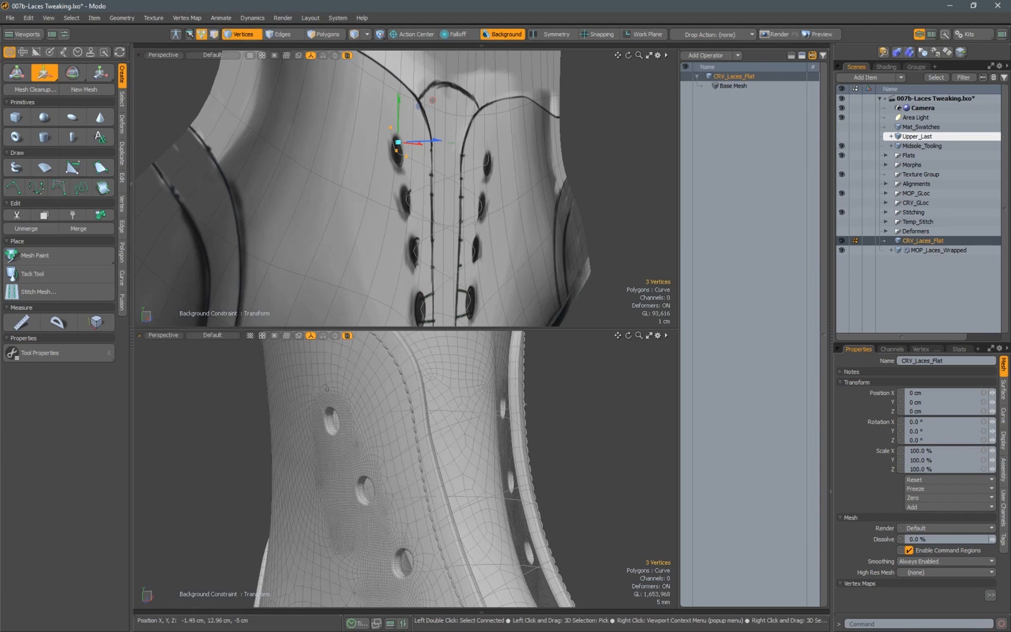
right_click_drag(389, 430, 387, 428)
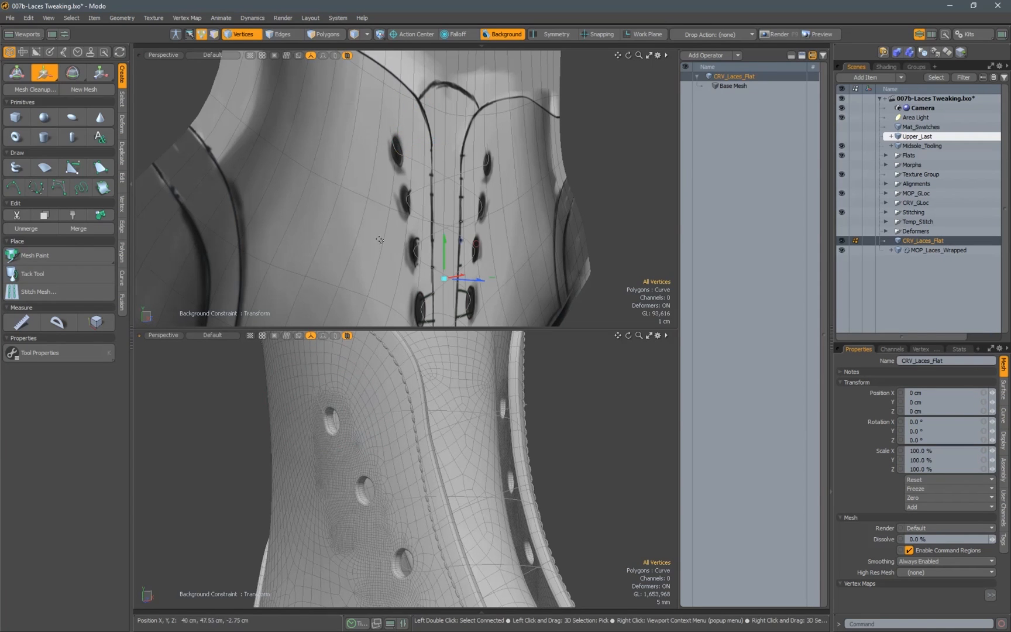
right_click_drag(404, 107, 416, 158)
left_click_drag(416, 158, 420, 145, "alt")
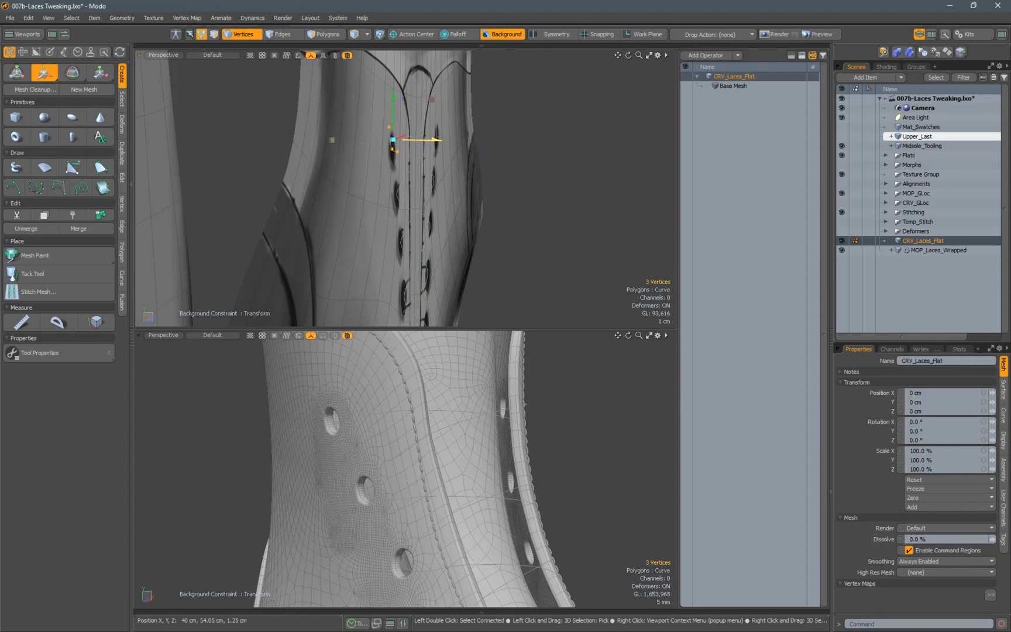
left_click_drag(351, 187, 460, 144, "alt")
left_click_drag(275, 404, 408, 365, "alt")
mouse_move(458, 180)
left_mouse_down("alt")
mouse_move(338, 162)
mouse_move(448, 177)
left_mouse_up("alt")
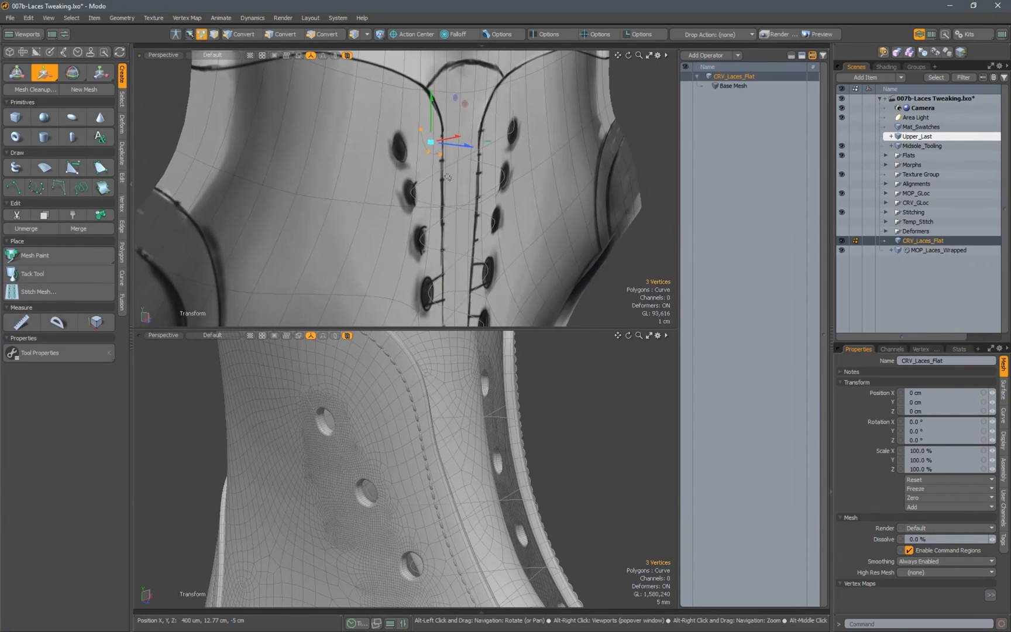
Disable Wrap to Surface in the UV Transform operation of MOP_Laces_Wrapped
left_click(936, 250)
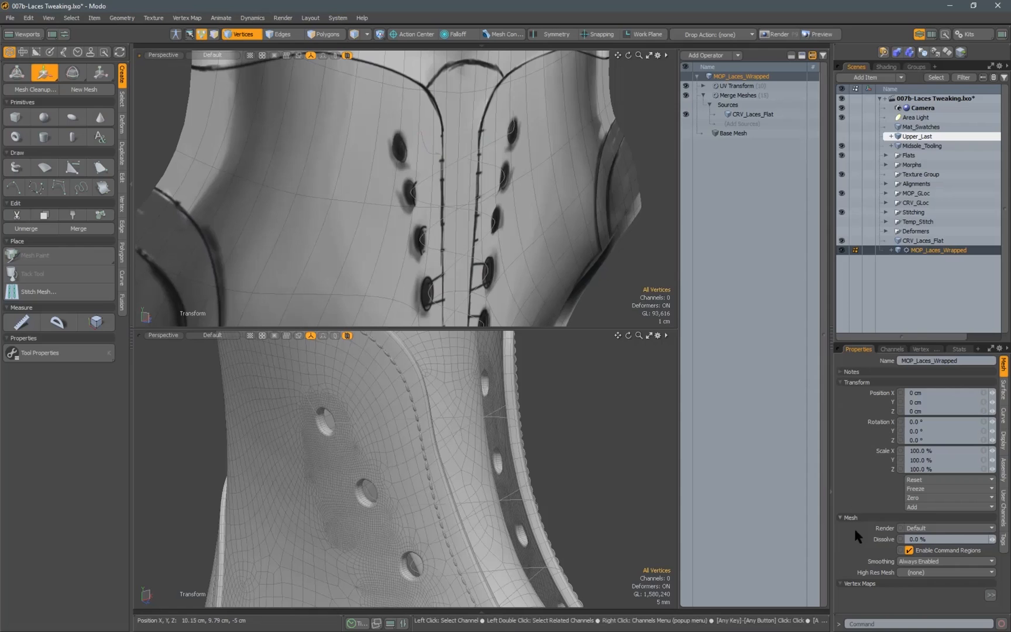
left_click(736, 86)
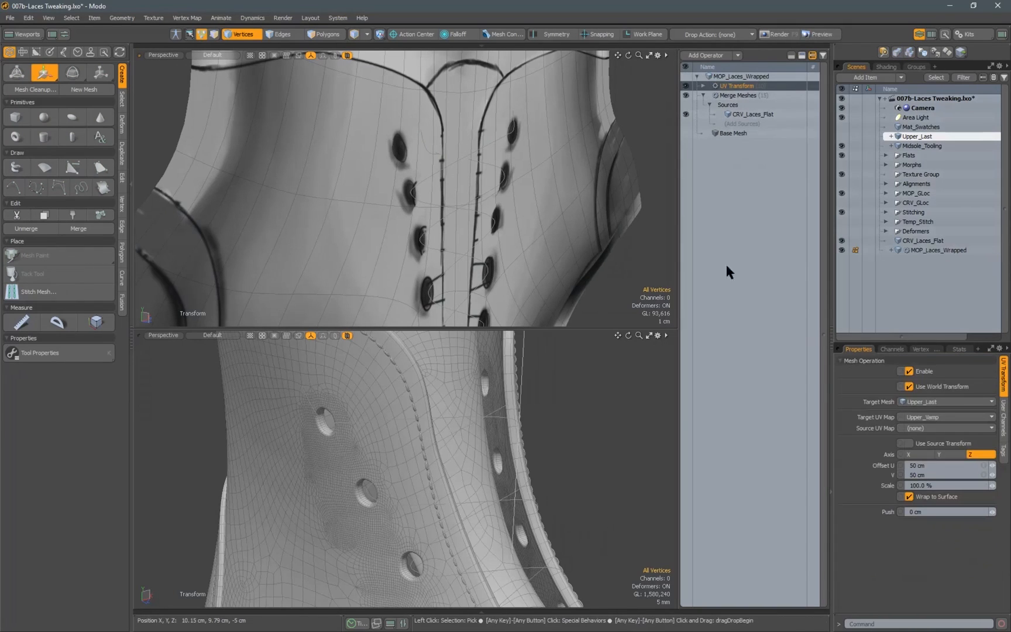
left_click(909, 497)
left_click_drag(374, 444, 393, 346, "alt")
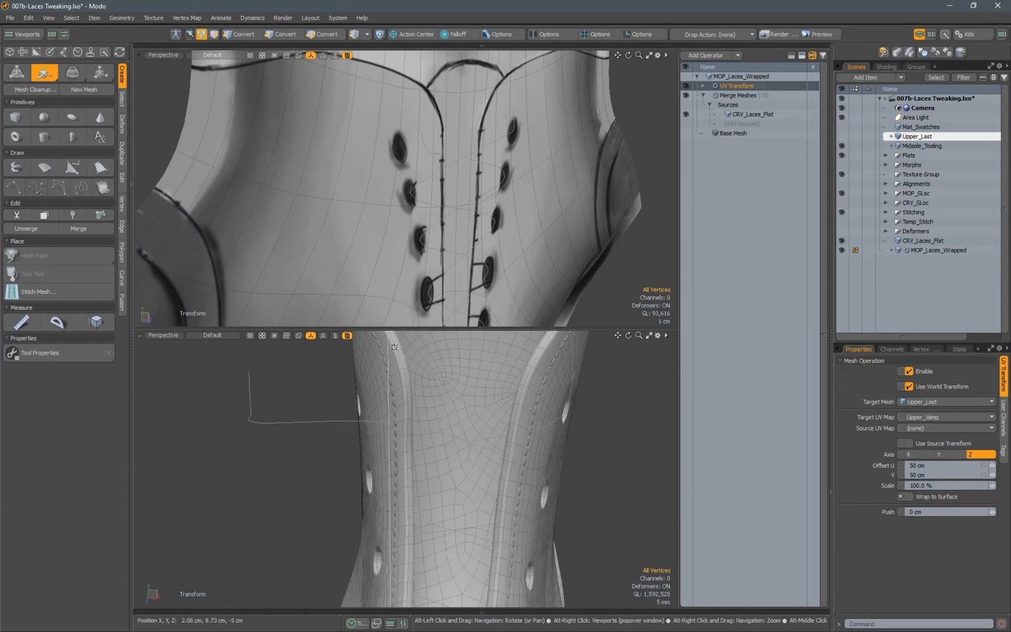
left_click_drag(439, 166, 377, 140, "alt")
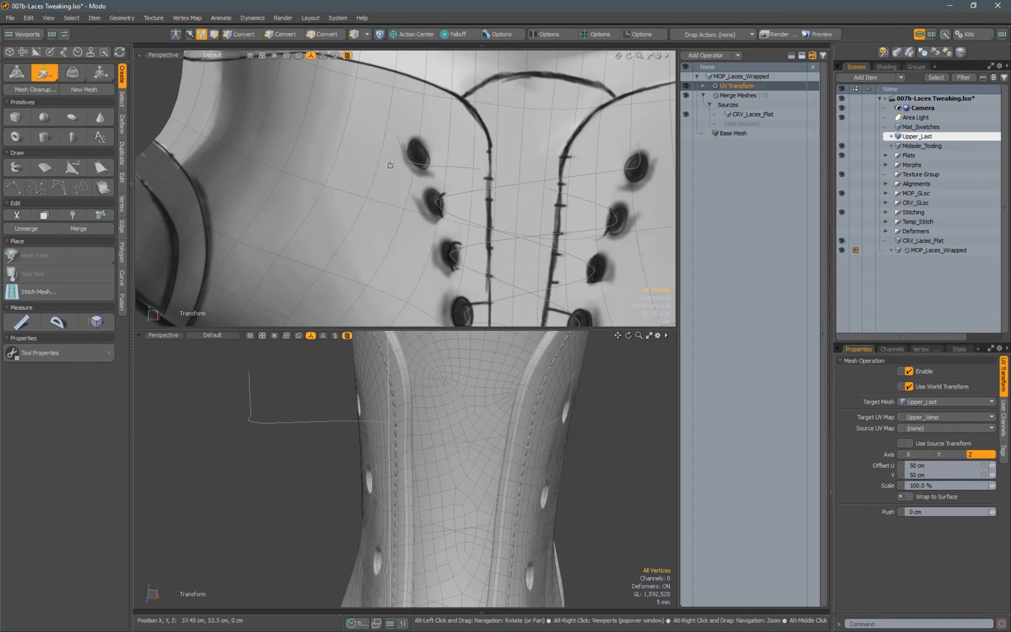
Return to CRV_Laces_Flat and readjust the depth of the three end vertices at the uppermost eyelet
left_click(948, 241)
right_click_drag(456, 132, 393, 177)
left_click_drag(395, 175, 401, 144, "alt")
mouse_move(389, 420)
left_mouse_down("alt")
mouse_move(320, 422)
mouse_move(381, 421)
left_mouse_up("alt")
mouse_move(413, 163)
left_mouse_down("alt")
mouse_move(497, 158)
mouse_move(415, 164)
left_mouse_up("alt")
scroll(414, 164, "up", 3)
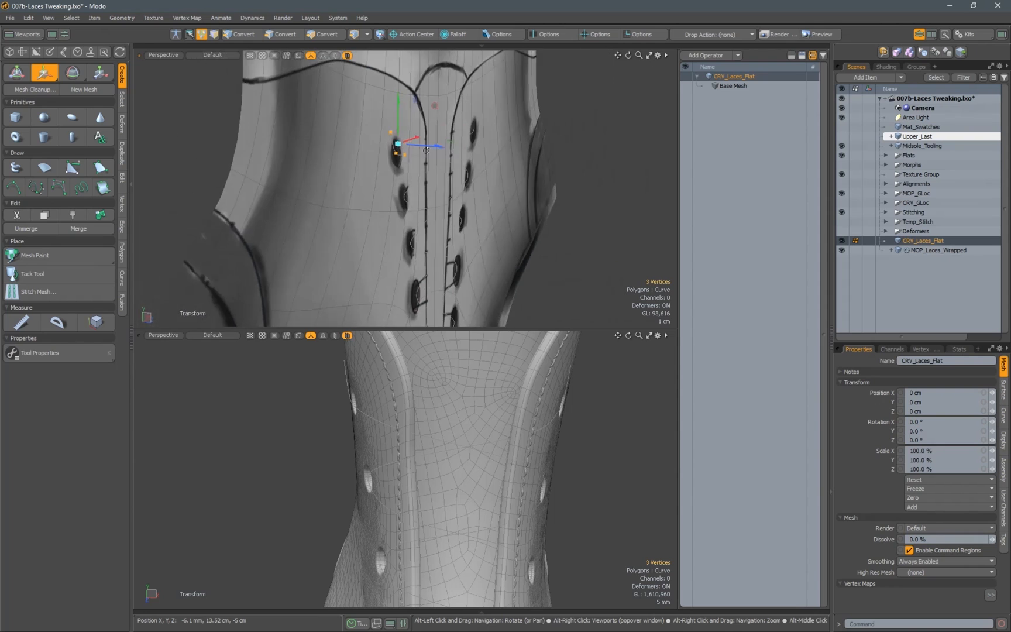
left_click_drag(418, 146, 345, 153, "alt")
left_click_drag(435, 424, 459, 384, "alt")
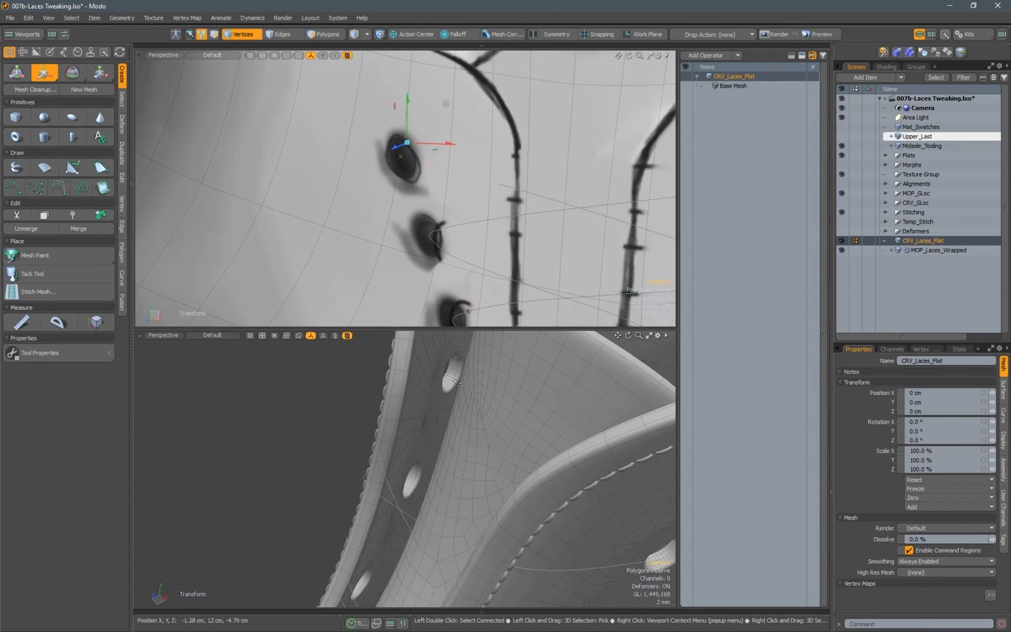
Adjust the depth of the lace vertex leading into the uppermost eyelet and select the two vertices at the lace's end
left_click(443, 395)
left_click_drag(507, 198, 484, 164, "alt")
left_click(500, 182)
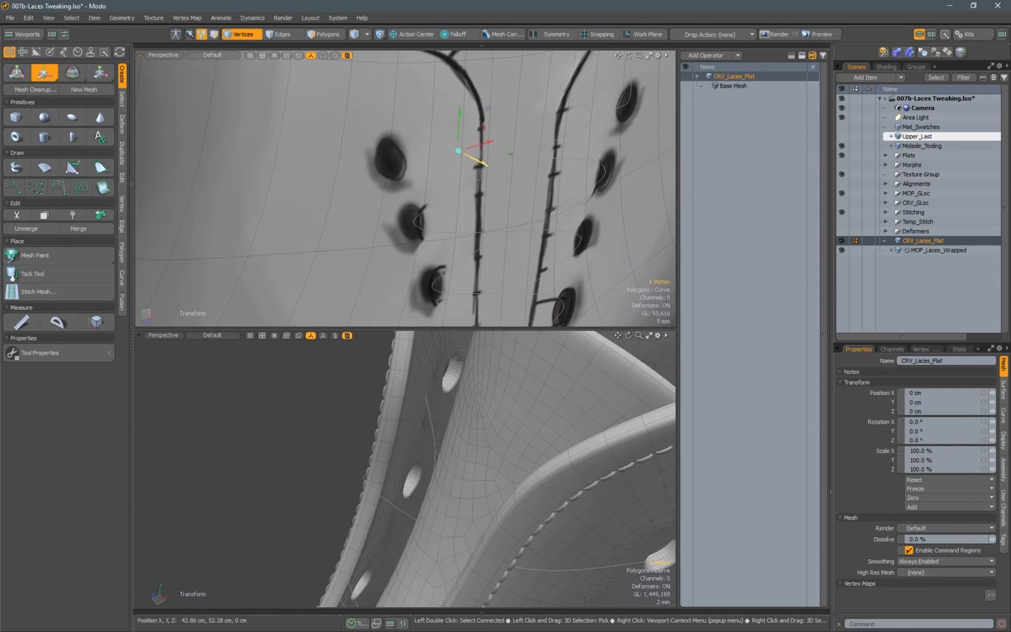
right_click_drag(362, 167, 364, 167)
left_click(417, 156)
right_click_drag(360, 104, 360, 107)
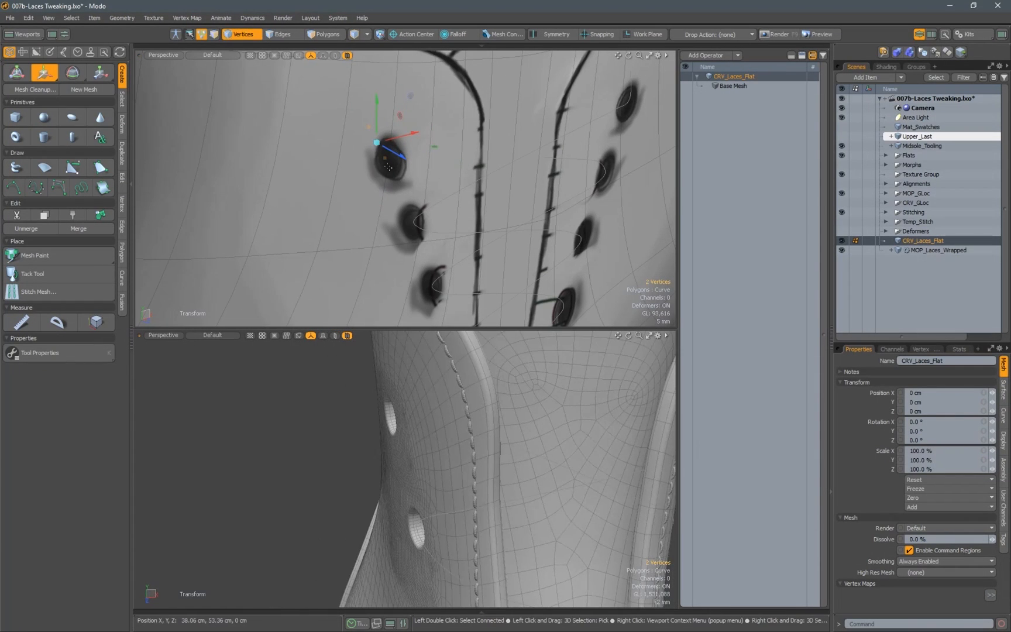
Fine-tune the vertices beside the uppermost eyelet individually so the lace curve passes through the hole
left_click_drag(375, 381, 281, 410, "alt")
left_click(427, 177)
left_click(416, 191)
left_click(406, 155)
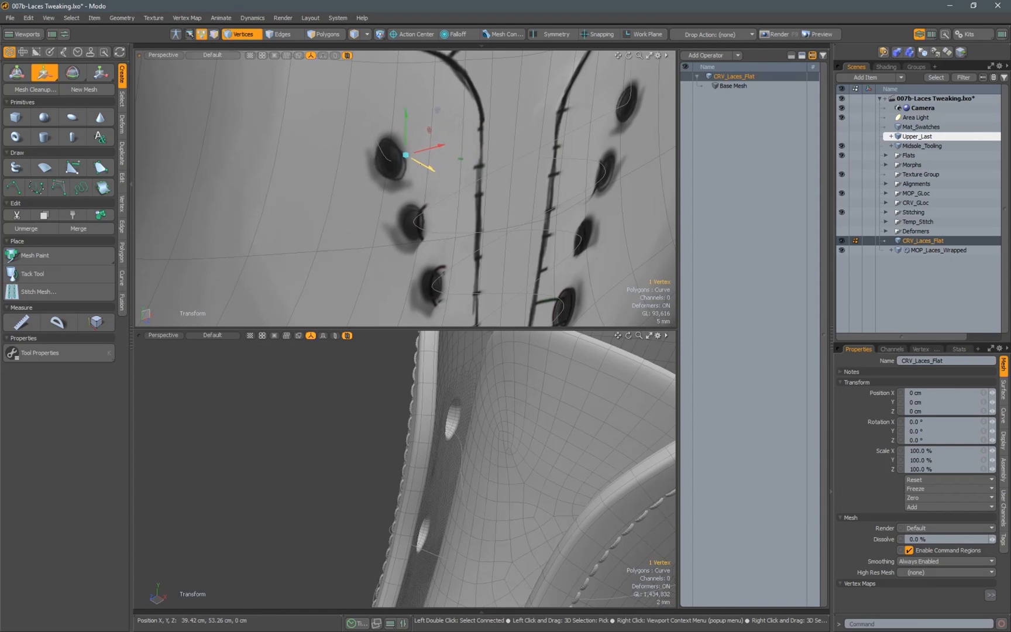
left_click(389, 160)
Move the lace's end vertex outward so the loose end extends out of the uppermost eyelet
left_click_drag(403, 410, 479, 388, "alt")
left_click(372, 128)
left_click(387, 141)
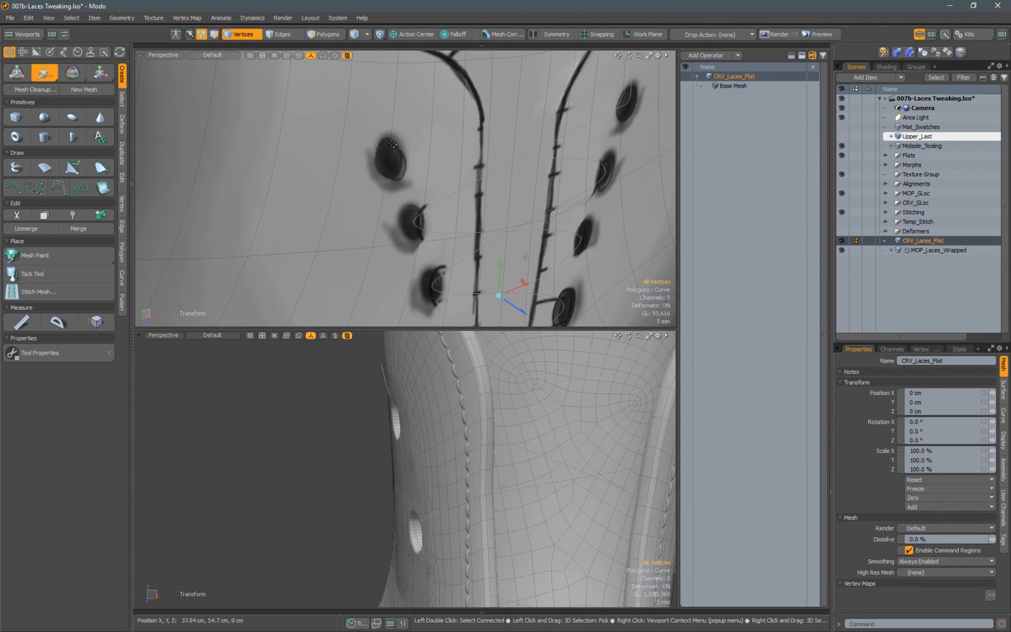
left_click(379, 132)
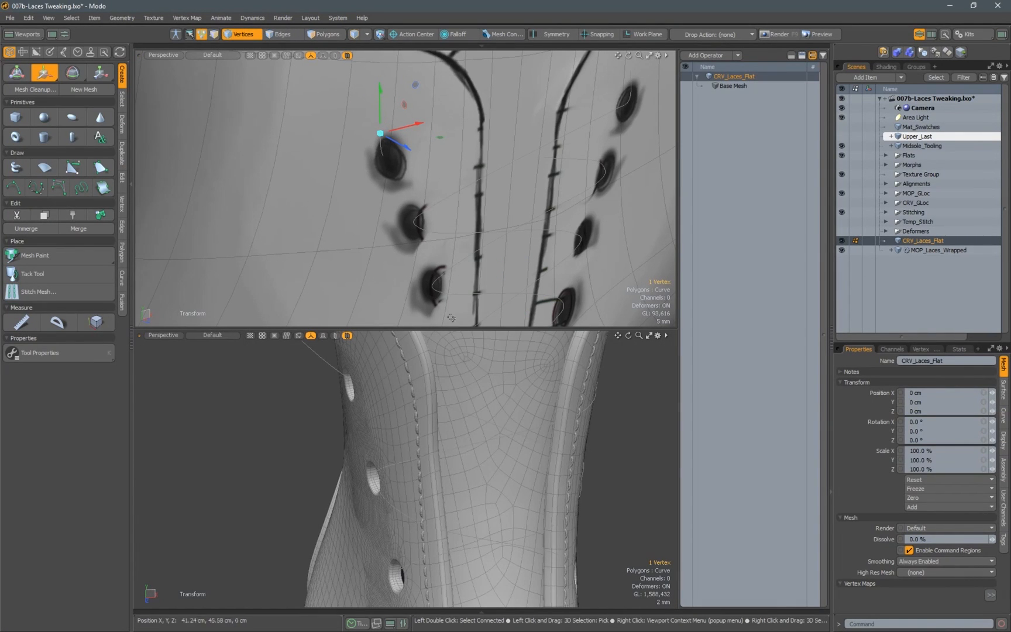
Select the 12 mid-strand vertices of one set of crossing laces and move them outward from the flat pattern
left_click_drag(467, 468, 449, 385, "alt")
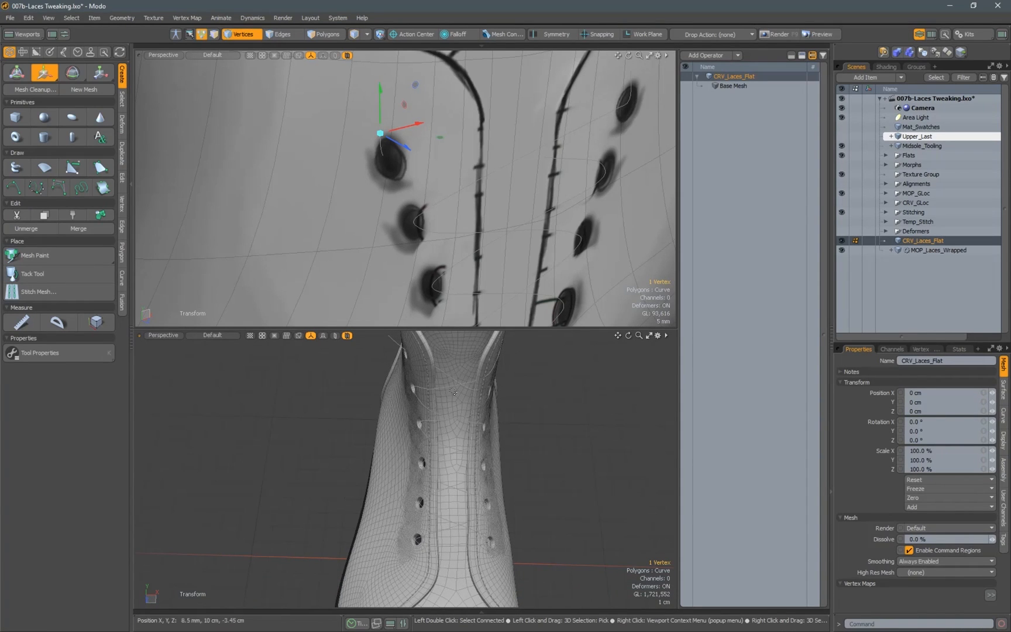
left_click_drag(462, 270, 515, 117, "ctrl+alt")
left_click(523, 103)
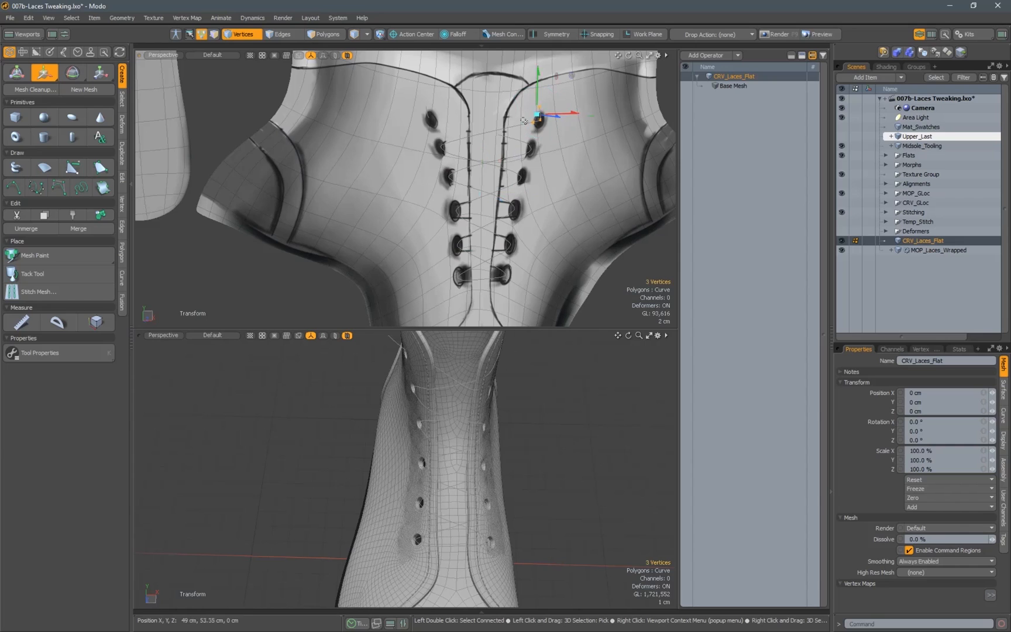
key("shift")
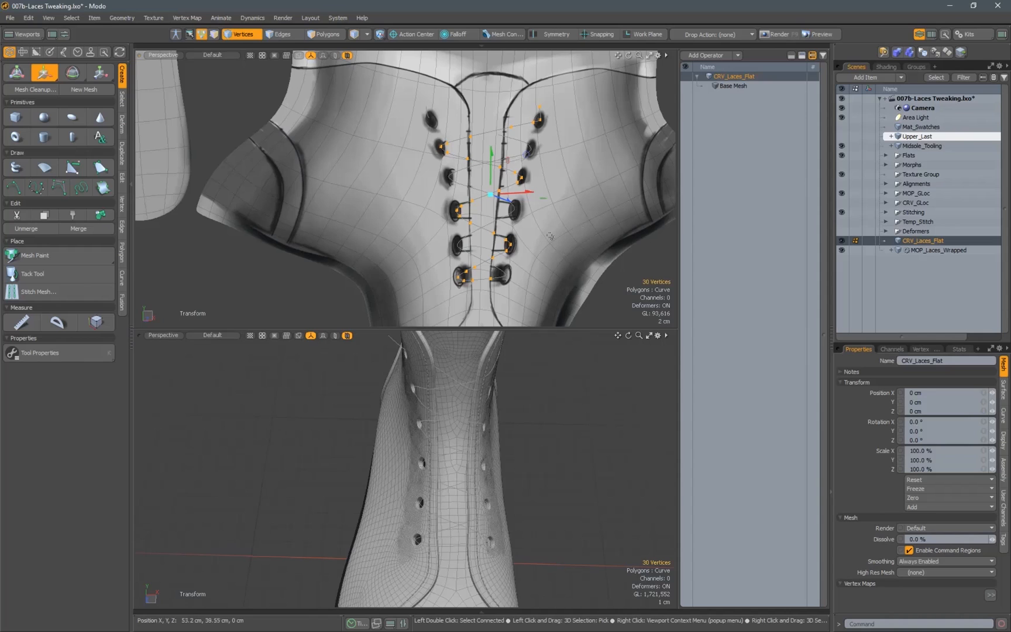
key("ctrl")
left_click_drag(433, 262, 458, 183, "alt")
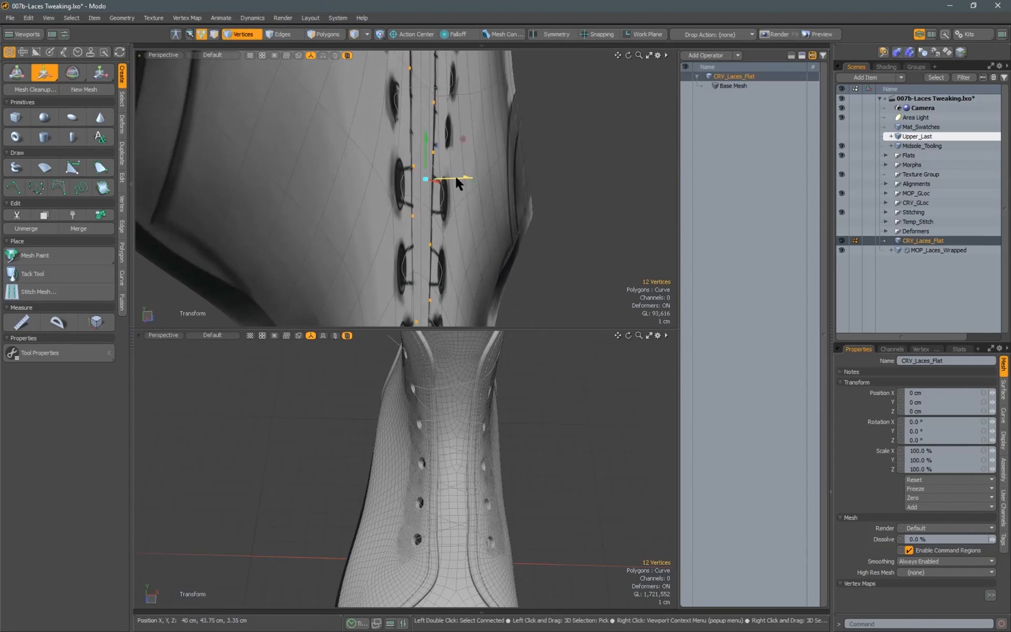
left_click_drag(410, 404, 490, 416, "alt")
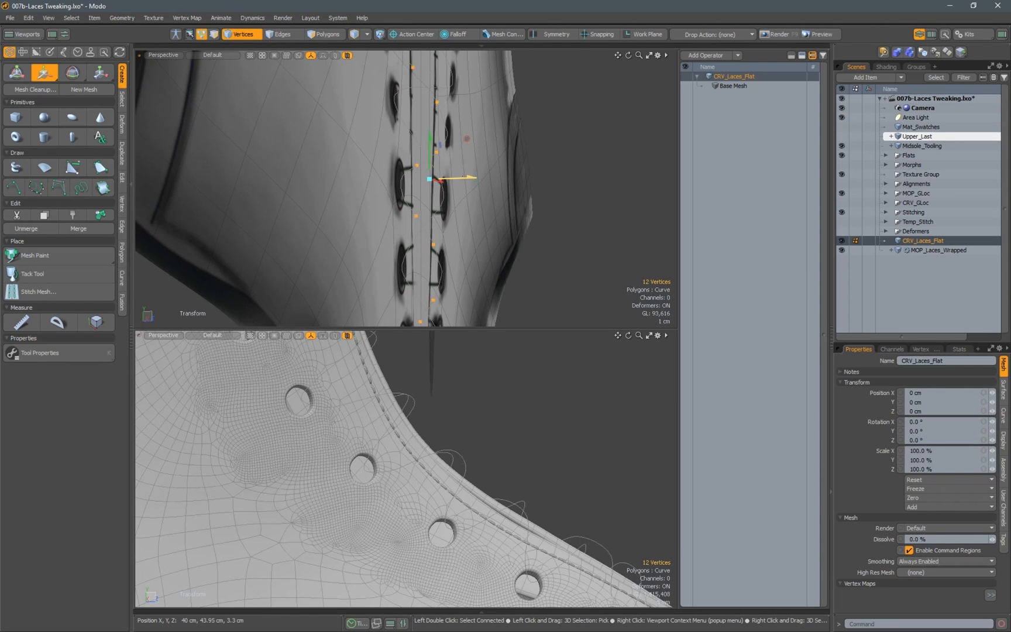
left_click_drag(304, 421, 275, 445, "alt")
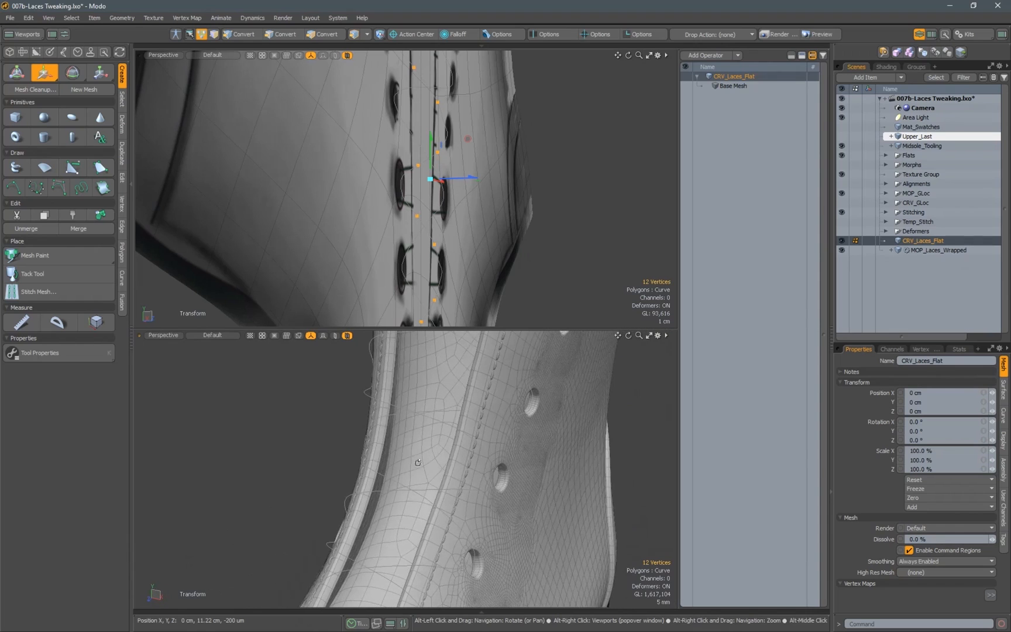
Select the mid-strand vertices of the opposite crossing laces, excluding those at the eyelets, and adjust their depth
left_click_drag(420, 255, 386, 252, "ctrl+alt")
left_click_drag(386, 251, 368, 124, "alt")
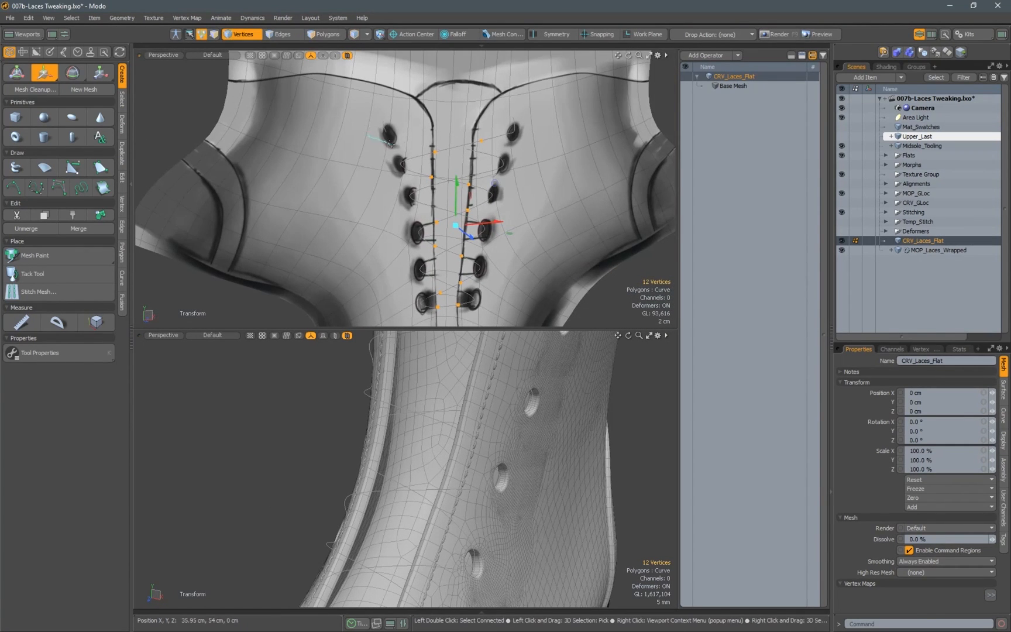
key("shift+Up")
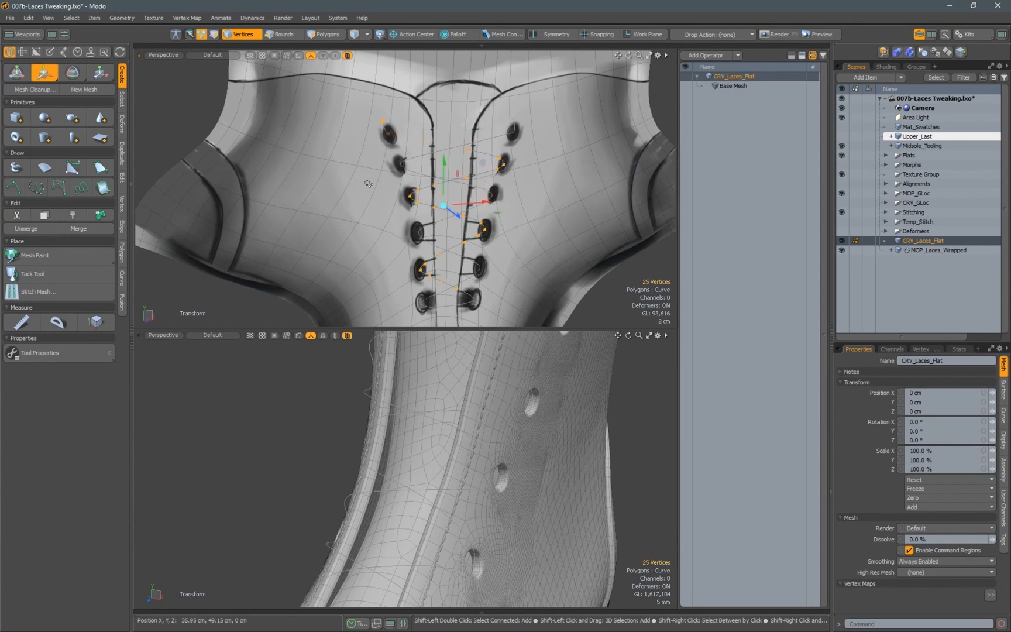
key("shift+Up")
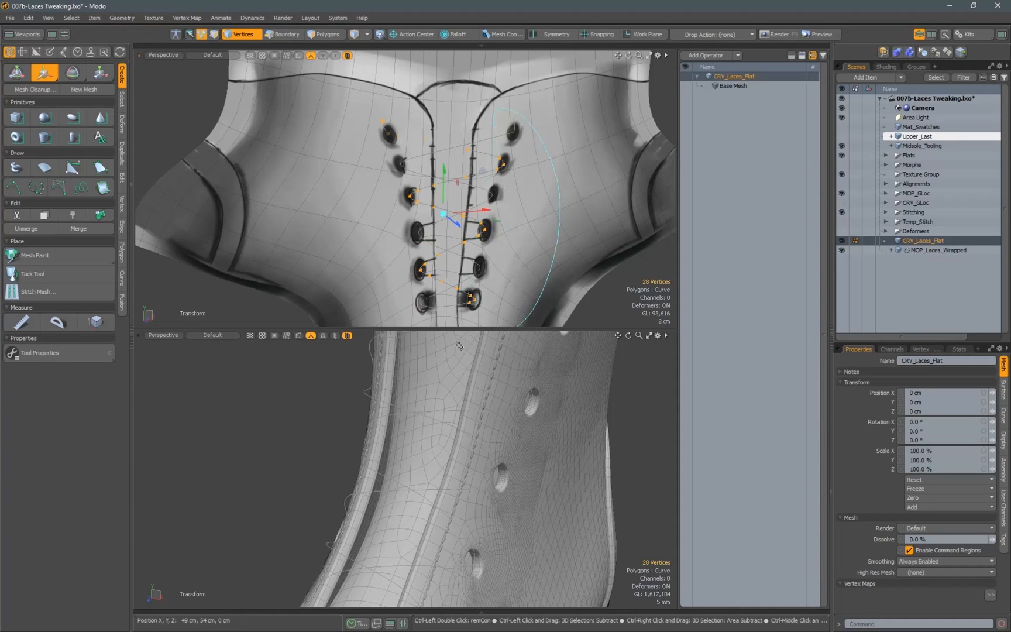
right_click_drag(441, 328, 443, 329, "ctrl")
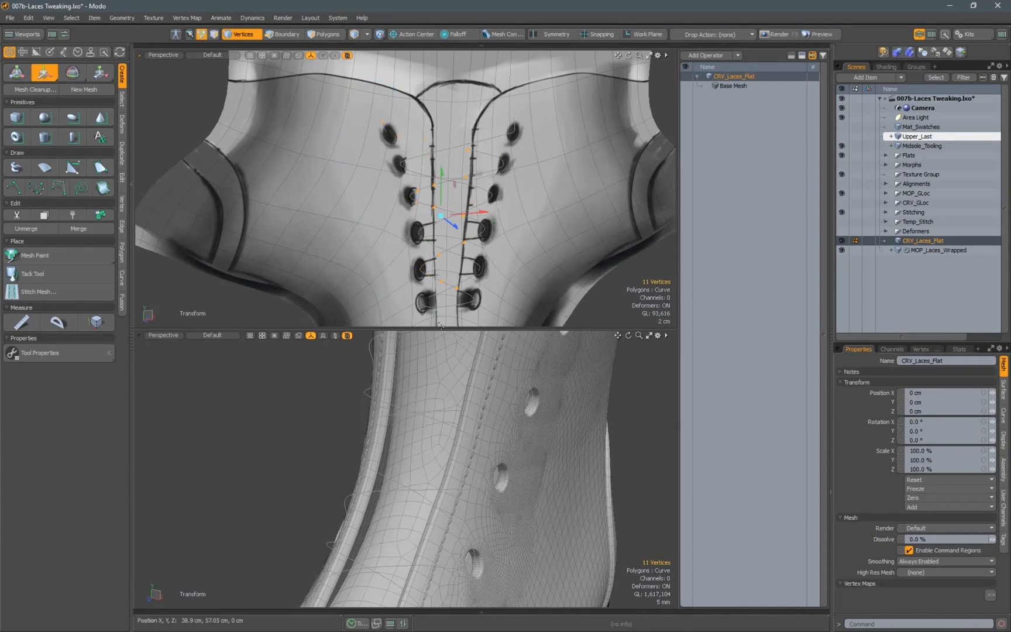
left_click_drag(441, 224, 449, 193, "alt")
scroll(473, 207, "up", 3)
scroll(458, 222, "down", 3)
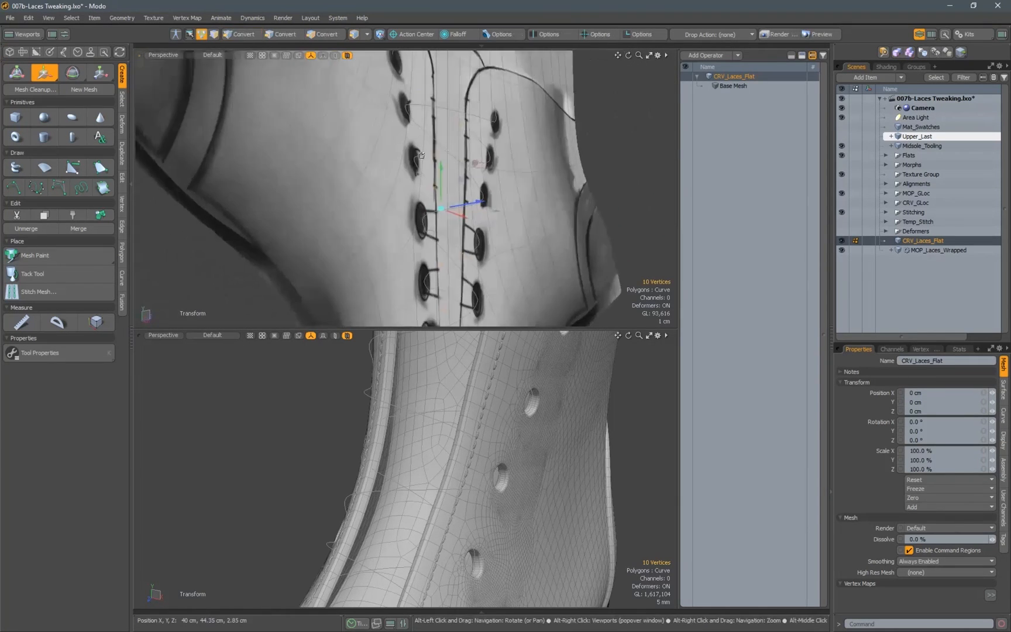
scroll(449, 196, "up", 3)
Clear the vertex selection and examine the lace curve around the upper eyelets in both the flat and boot views
left_click_drag(386, 410, 357, 239, "alt")
left_click(411, 246)
left_click_drag(468, 186, 510, 166, "alt")
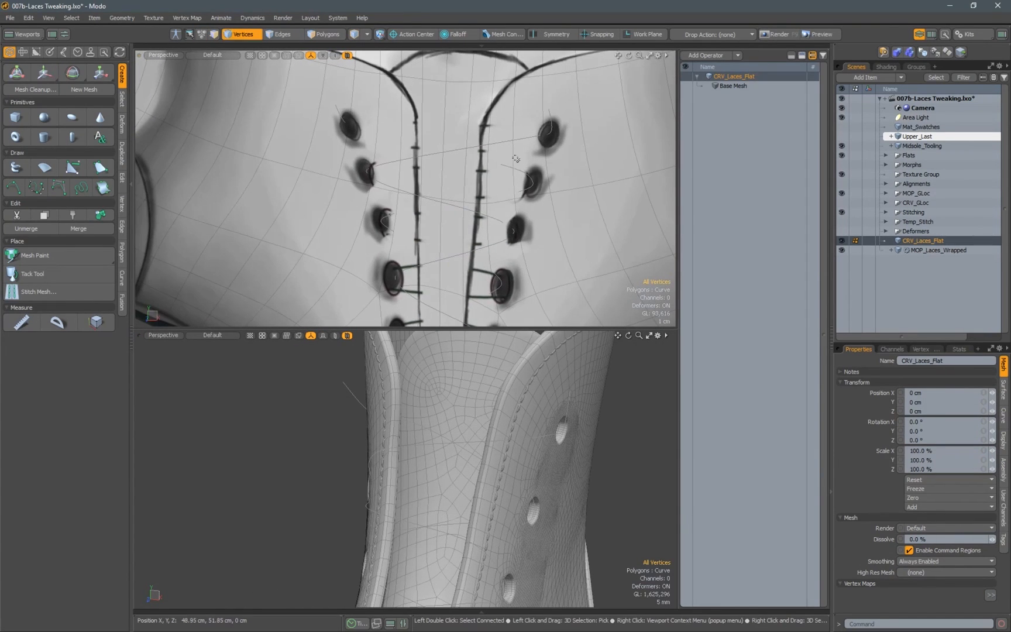
left_click_drag(357, 430, 440, 462, "alt")
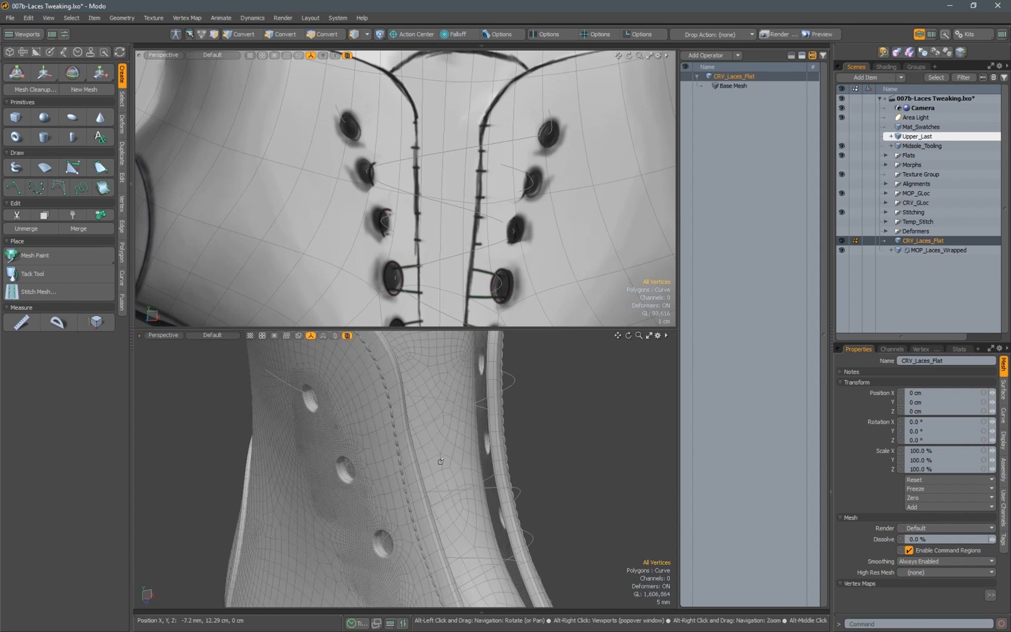
scroll(510, 167, "up", 3)
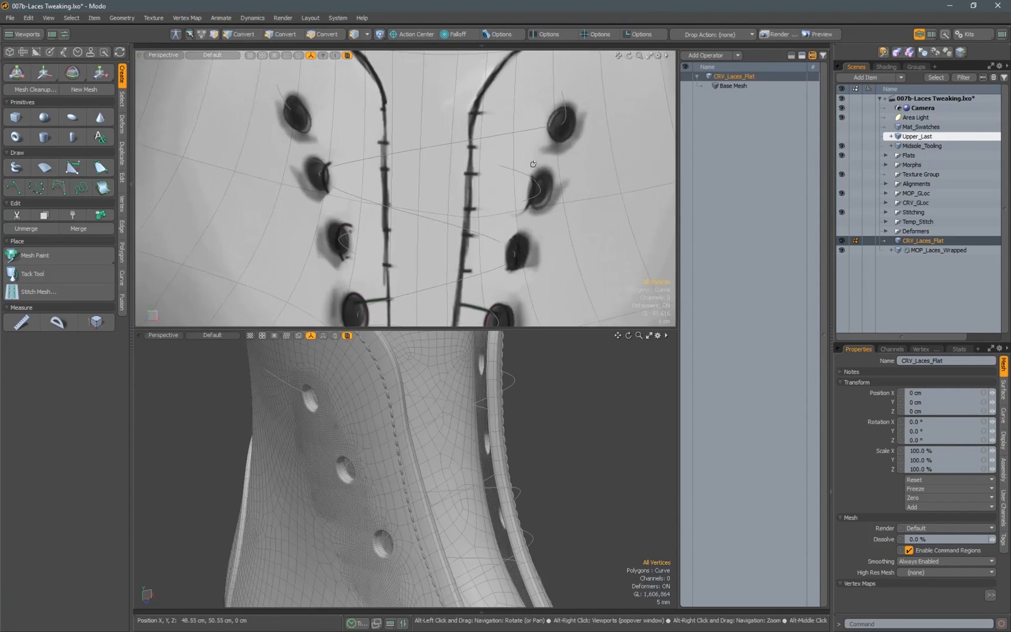
Examine how the lace curve passes through the second eyelet in the flat and boot views
left_click_drag(533, 164, 515, 168, "alt")
left_click_drag(433, 400, 382, 403, "alt")
scroll(491, 450, "up", 3)
left_click_drag(484, 397, 576, 434, "alt")
left_click_drag(411, 443, 407, 379, "alt")
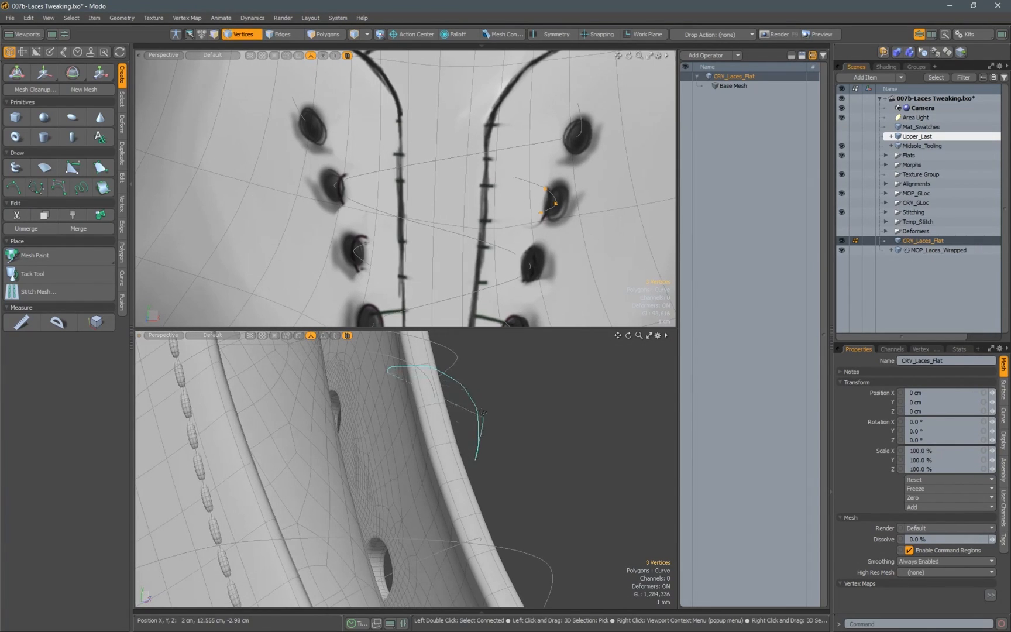
right_click_drag(480, 454, 480, 456)
mouse_move(496, 420)
left_mouse_down("alt")
mouse_move(416, 419)
mouse_move(452, 410)
left_mouse_up("alt")
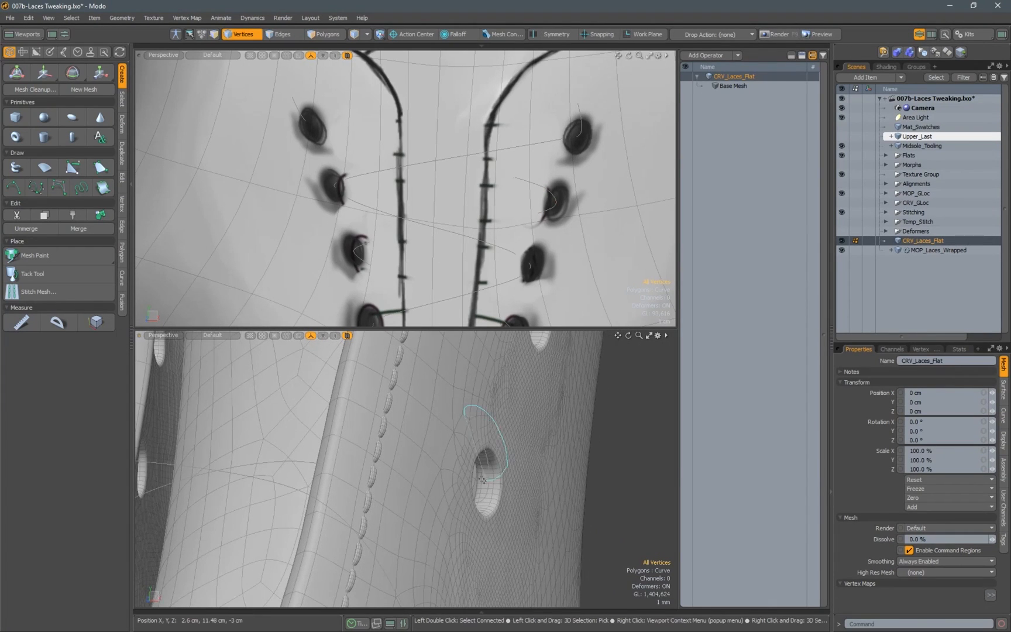
left_click_drag(496, 475, 422, 423, "alt")
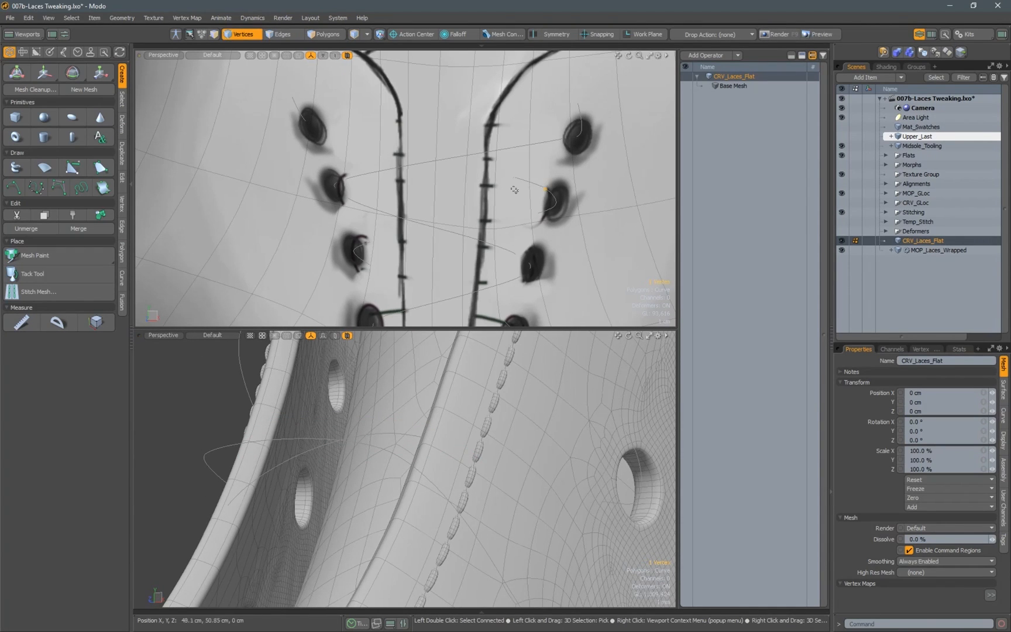
Select the two lace vertices near the second eyelet and move them in depth to guide the strand through it
key("shift")
key("w")
left_click_drag(477, 199, 504, 176, "alt")
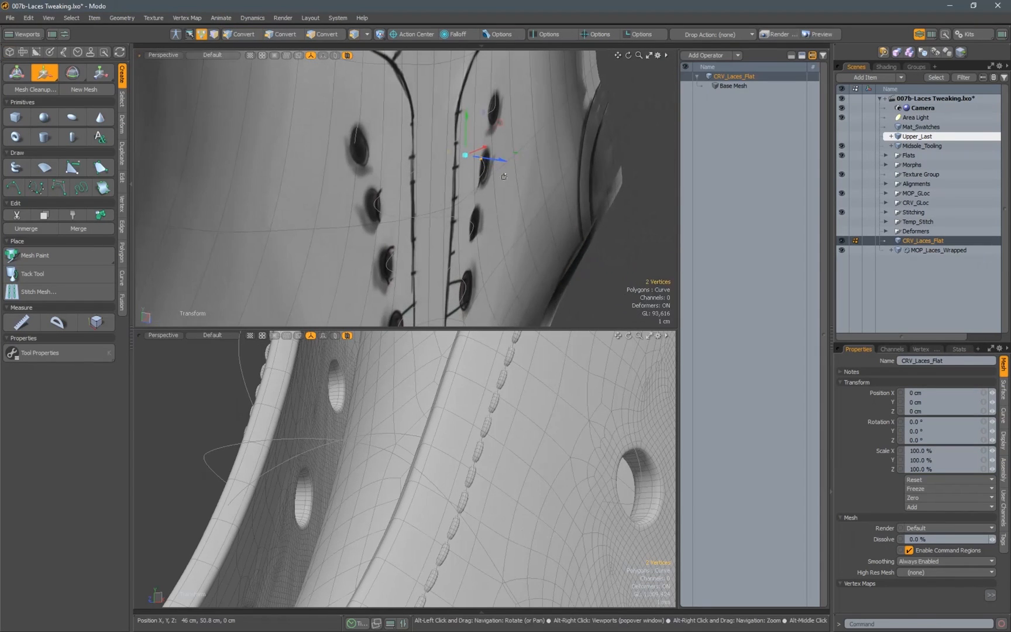
left_click_drag(436, 462, 445, 238, "alt")
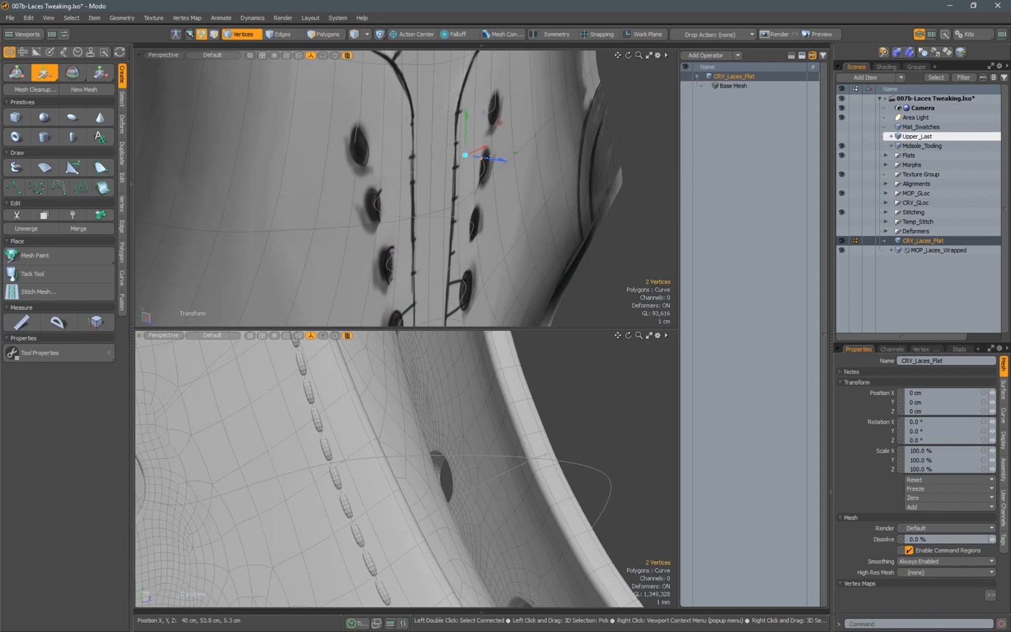
left_click_drag(468, 421, 458, 497, "alt")
Adjust single lace vertices in depth where the upper strand meets the second eyelet
left_click(444, 151)
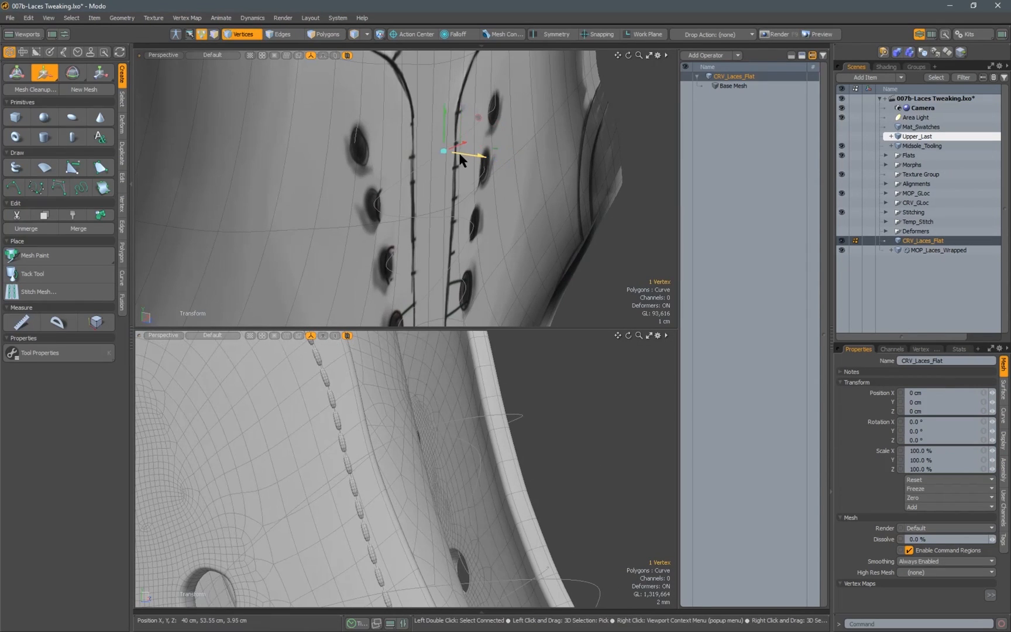
mouse_move(550, 213)
left_mouse_down("alt")
mouse_move(516, 226)
mouse_move(521, 198)
mouse_move(547, 193)
left_mouse_up("alt")
left_click(535, 213)
left_click_drag(512, 404, 375, 432, "alt")
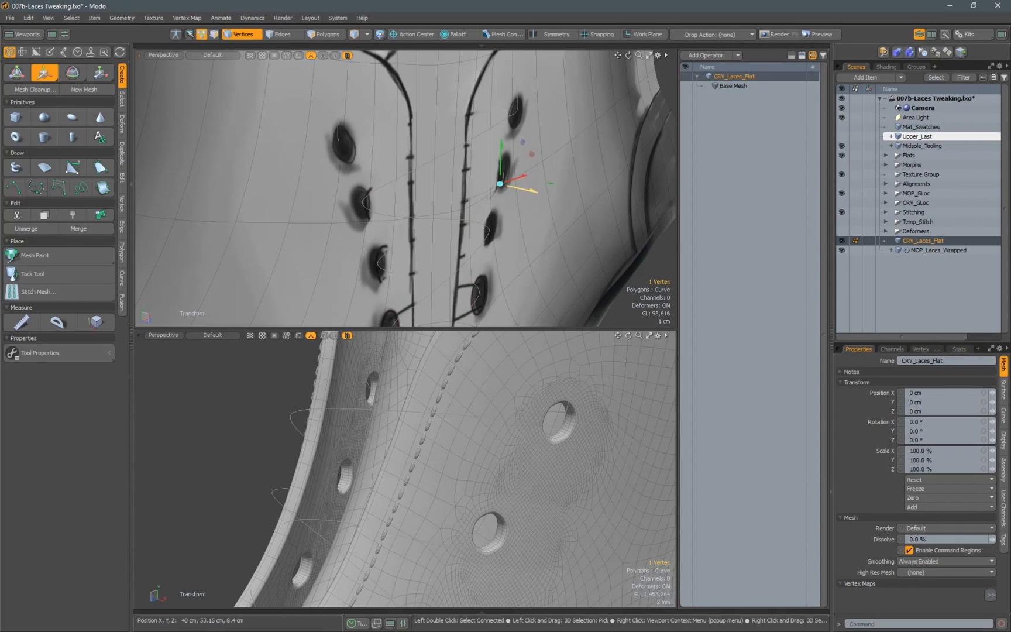
Select the two lace vertices around the third eyelet on the opposite side and move them in depth
left_click_drag(467, 203, 459, 206, "alt")
left_click_drag(418, 433, 489, 430, "alt")
mouse_move(459, 205)
left_mouse_down("alt")
mouse_move(483, 199)
mouse_move(462, 196)
left_mouse_up("alt")
left_click_drag(468, 409, 325, 383, "alt")
left_click_drag(526, 248, 478, 251, "alt")
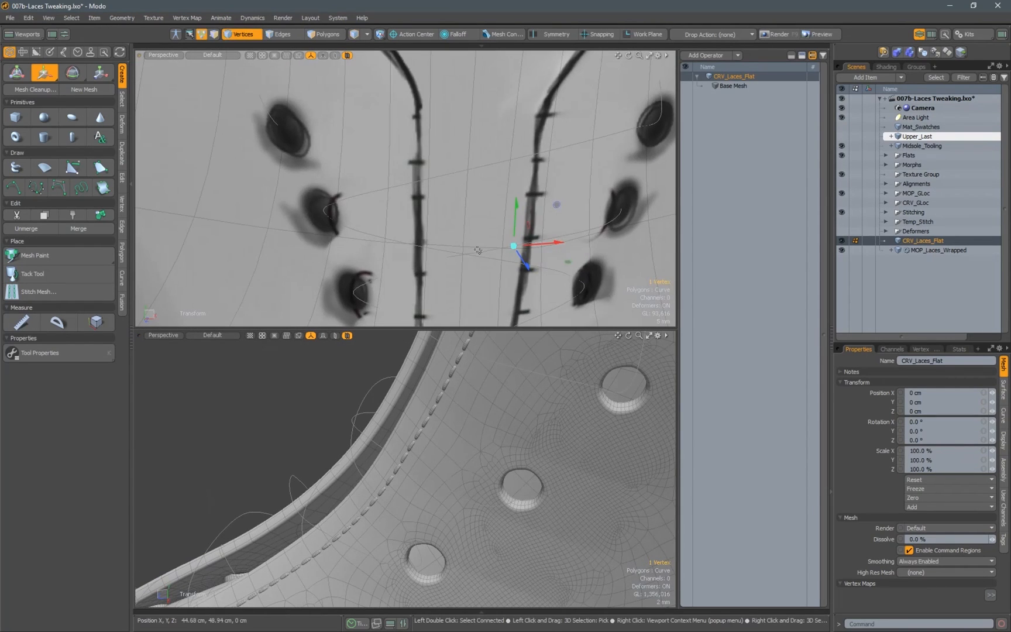
left_click_drag(381, 490, 409, 480, "alt")
left_click_drag(445, 252, 422, 255, "alt")
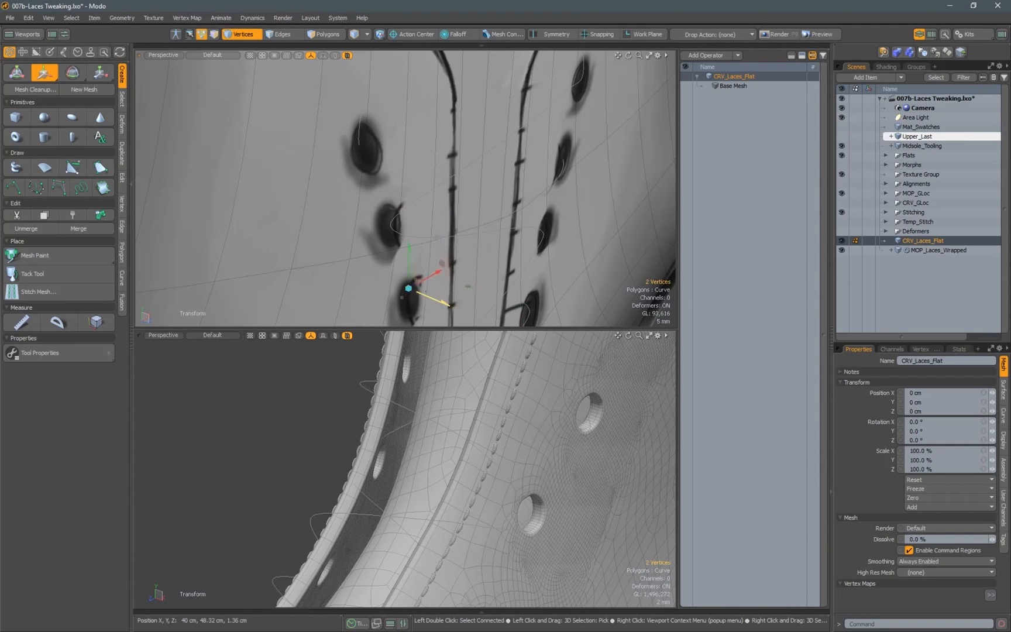
Clear the vertex selection, then select the strand vertex beside the throat seam near the third eyelet for moving in depth
left_click(473, 265)
scroll(453, 257, "down", 3)
left_click_drag(473, 264, 449, 250, "alt")
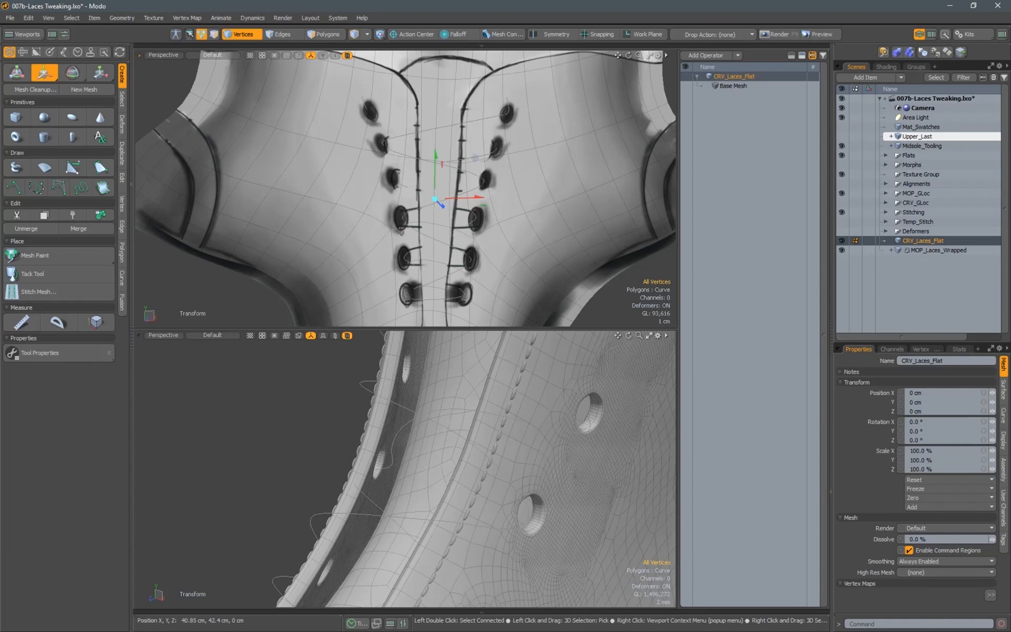
scroll(475, 158, "up", 3)
mouse_move(475, 157)
left_mouse_down("alt")
mouse_move(440, 165)
mouse_move(462, 169)
left_mouse_up("alt")
left_click_drag(448, 422, 374, 406, "alt")
left_click_drag(470, 158, 491, 146, "alt")
key("q")
left_click(463, 141)
key("w")
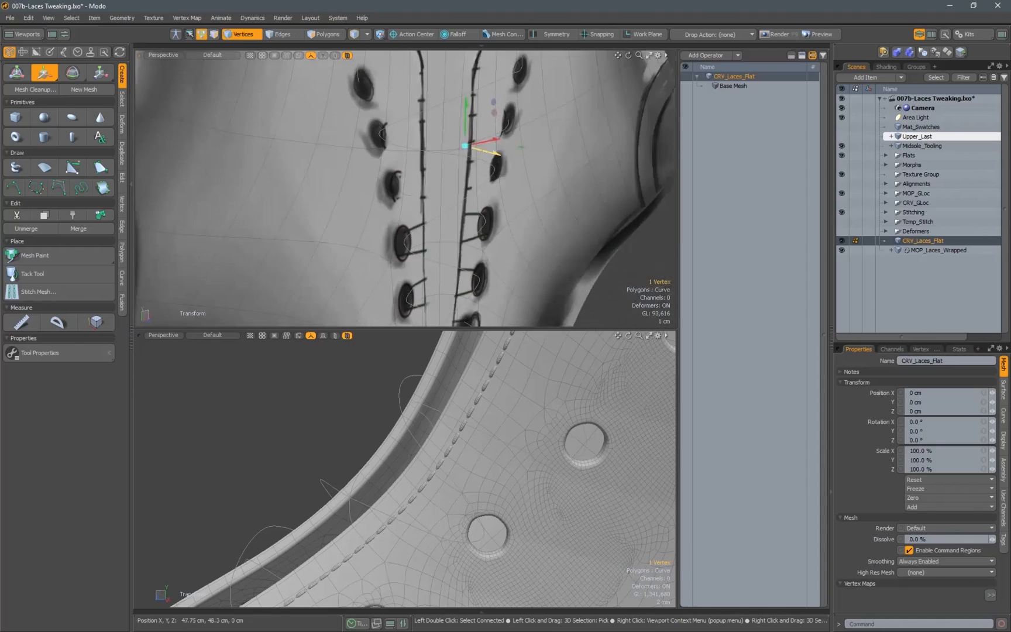
Reposition the single lace vertex beside the second eyelet sideways and in depth so the strand follows the boot's surface
scroll(451, 427, "down", 3)
scroll(450, 427, "up", 3)
left_click_drag(451, 427, 527, 430, "alt")
scroll(459, 152, "down", 3)
scroll(445, 141, "up", 4)
left_click_drag(444, 140, 409, 158, "alt")
left_click_drag(471, 146, 468, 144)
left_click_drag(468, 410, 331, 429, "alt")
key("Right")
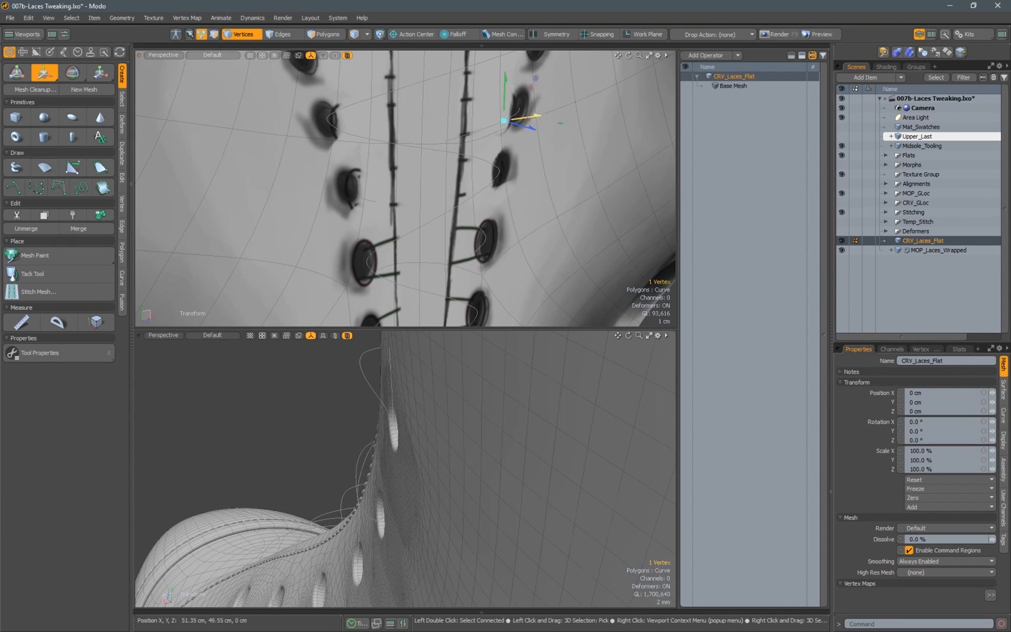
Select the lace vertex beside the third eyelet on the opposite side and adjust its position
left_click_drag(468, 410, 479, 430, "alt")
scroll(403, 427, "up", 3)
left_click_drag(403, 427, 386, 433, "alt")
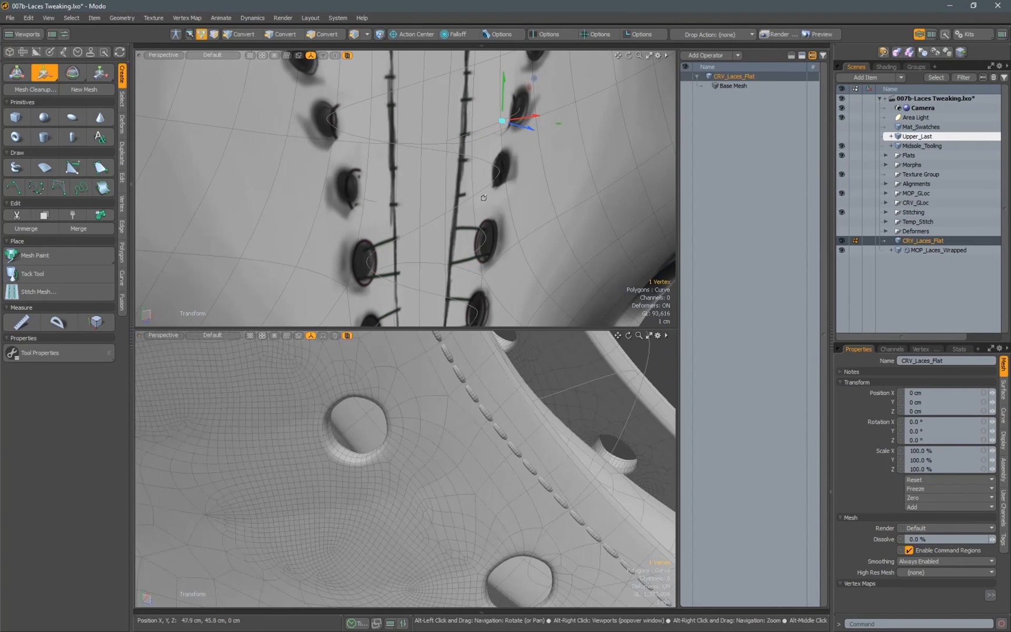
left_click_drag(362, 199, 371, 202, "alt")
left_click(366, 201)
key("Escape")
left_click_drag(433, 424, 334, 430, "alt")
left_click_drag(379, 158, 382, 153)
key("Escape")
Move the next strand vertex between the throat seams in depth, checking its clearance on the boot
left_click(404, 210)
left_click_drag(374, 421, 442, 433, "alt")
left_click_drag(431, 219, 429, 216)
left_click_drag(374, 421, 527, 419, "alt")
left_click_drag(403, 214, 432, 214, "alt")
left_click_drag(480, 427, 351, 424, "alt")
left_click_drag(377, 206, 368, 207, "alt")
Select the following vertex on the crossing strand and shift it to smooth the lace's path
left_click(366, 205)
left_click_drag(424, 184, 412, 188)
left_click_drag(445, 427, 515, 427, "alt")
left_click(485, 235)
left_click_drag(498, 228, 482, 199, "alt")
Select the lace vertices around the next lower eyelet and compare their placement with the boot's eyelet hole
mouse_move(436, 212)
left_mouse_down("alt")
mouse_move(478, 216)
mouse_move(446, 225)
left_mouse_up("alt")
left_click_drag(421, 415, 374, 410, "alt")
left_click(446, 229)
left_click_drag(433, 397, 360, 353, "alt")
left_click_drag(462, 234, 461, 219, "alt")
left_click(483, 250)
Select the lace vertex at the lower crossing and nudge it in depth
left_click_drag(410, 410, 544, 410, "alt")
left_click_drag(433, 225, 404, 243, "alt")
left_click(432, 238)
left_click_drag(293, 269, 361, 273, "alt")
left_click_drag(438, 225, 431, 219)
left_click_drag(432, 219, 402, 221, "alt")
Hide the Flats group and move the lace vertex at the exposed bend in depth
left_click(842, 155)
left_click(382, 217)
left_click_drag(404, 456, 497, 457, "alt")
left_click_drag(402, 222, 380, 231)
left_click_drag(497, 457, 398, 468, "alt")
left_click_drag(398, 234, 381, 240, "alt")
Select the two vertices around the lace bend and move them together in depth
left_click(344, 243)
left_click_drag(445, 257, 386, 252, "alt")
left_click_drag(445, 456, 362, 468, "alt")
left_click_drag(398, 251, 427, 232, "alt")
left_click_drag(410, 272, 481, 281, "alt")
left_click_drag(423, 252, 420, 252)
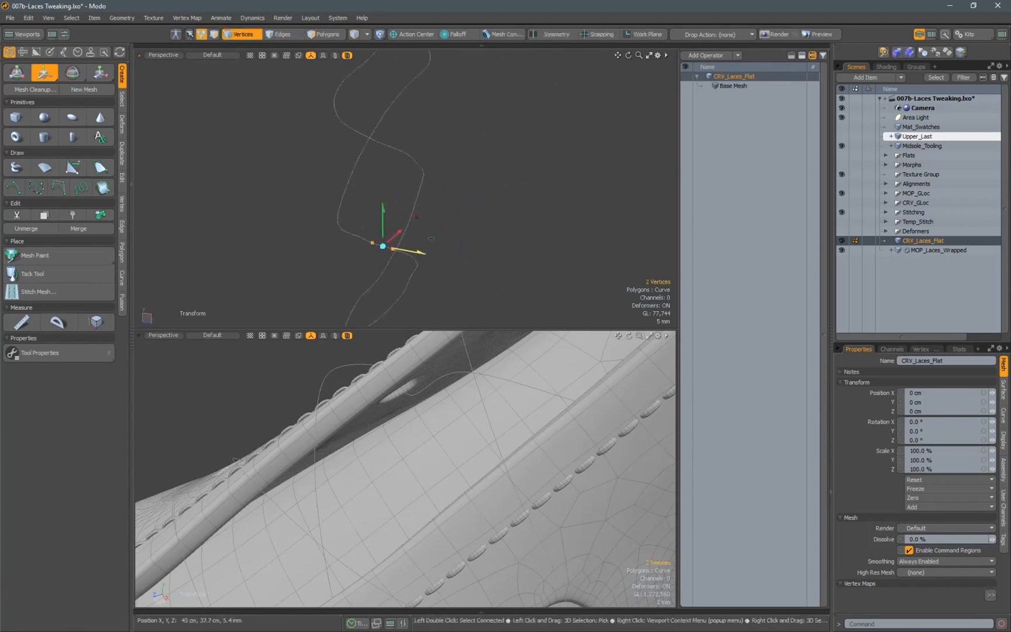
Refine the depth of the selected bend vertices so the strand sits correctly against the boot
left_click_drag(398, 456, 480, 462, "alt")
scroll(410, 252, "up", 3)
left_click_drag(410, 257, 436, 257, "alt")
left_click_drag(422, 228, 406, 226)
left_click_drag(462, 404, 510, 393, "alt")
Adjust individual vertices in depth just past the strand crossing
left_click(435, 251)
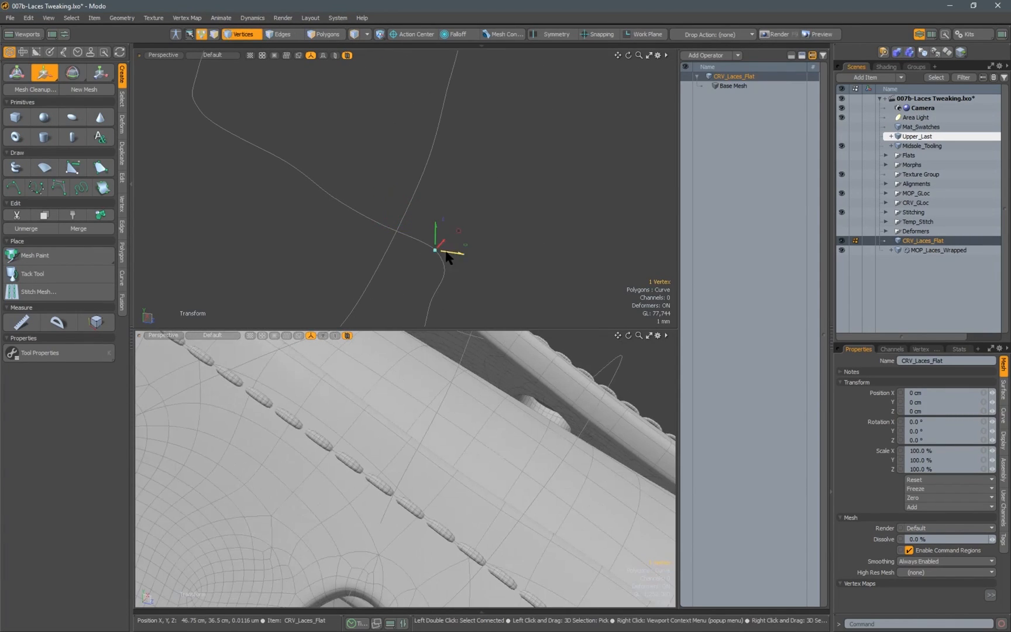
scroll(445, 451, "down", 3)
left_click_drag(468, 451, 374, 448, "alt")
left_click(334, 198)
left_click_drag(334, 176, 333, 182)
left_click_drag(444, 439, 409, 410, "alt")
Select the next vertices along the lace bend and move them slightly to shape its pass through the eyelet
left_click(365, 220)
left_click_drag(365, 198, 365, 202)
left_click_drag(462, 433, 351, 430, "alt")
left_click_drag(351, 175, 426, 158, "alt")
left_click_drag(431, 205, 358, 223)
left_click_drag(406, 177, 406, 181)
left_click_drag(386, 436, 421, 436, "alt")
Select the two vertices leading into the sharp lace bend and shift them sideways
scroll(416, 438, "up", 4)
scroll(416, 438, "down", 4)
left_click(463, 190)
left_click_drag(464, 190, 427, 158)
left_click_drag(443, 155, 387, 175)
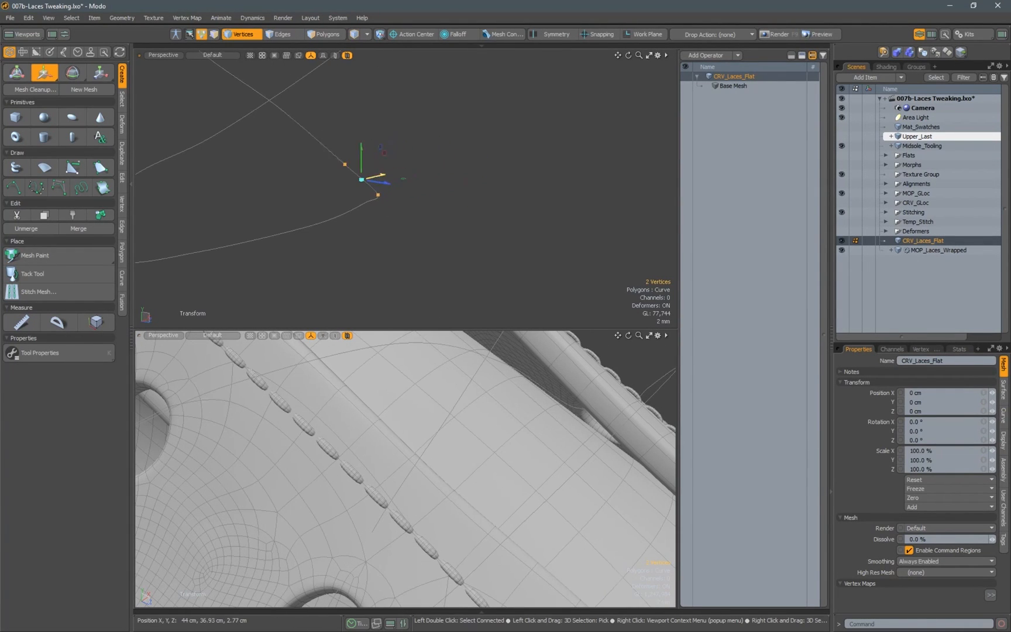
left_click_drag(382, 214, 361, 210)
left_click_drag(374, 445, 410, 430, "alt")
Select the vertex on the strand beyond the sharp bend and nudge it into line
left_click(315, 223)
left_click_drag(344, 227, 341, 225)
left_click_drag(381, 444, 410, 462, "alt")
left_click(374, 195)
left_click_drag(383, 151, 409, 153, "alt")
Move the vertex just below the sharp bend to round the lace's turn
left_click_drag(403, 444, 374, 450, "alt")
left_click_drag(359, 216, 426, 208)
left_click_drag(410, 433, 456, 421, "alt")
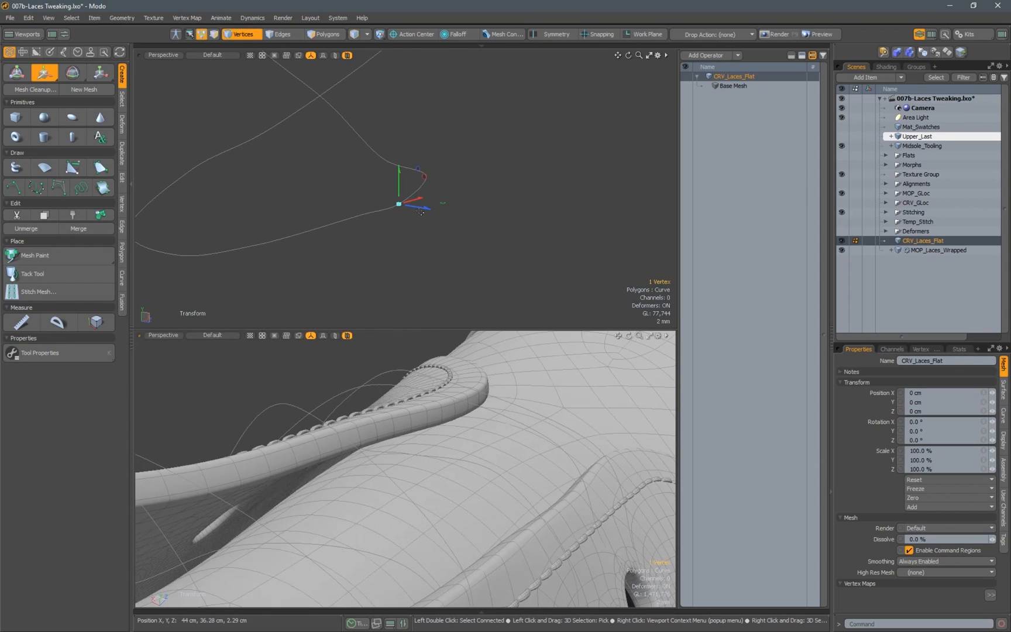
left_click_drag(391, 219, 394, 221)
left_click_drag(526, 451, 542, 453, "alt")
Select the strand vertex above the opposite end of the loop and adjust its depth at the eyelet
left_click_drag(328, 234, 404, 234, "alt")
left_click_drag(374, 462, 515, 450, "alt")
left_click_drag(275, 226, 351, 234, "alt")
left_click_drag(421, 439, 453, 430, "alt")
left_click_drag(196, 249, 289, 193, "alt+shift")
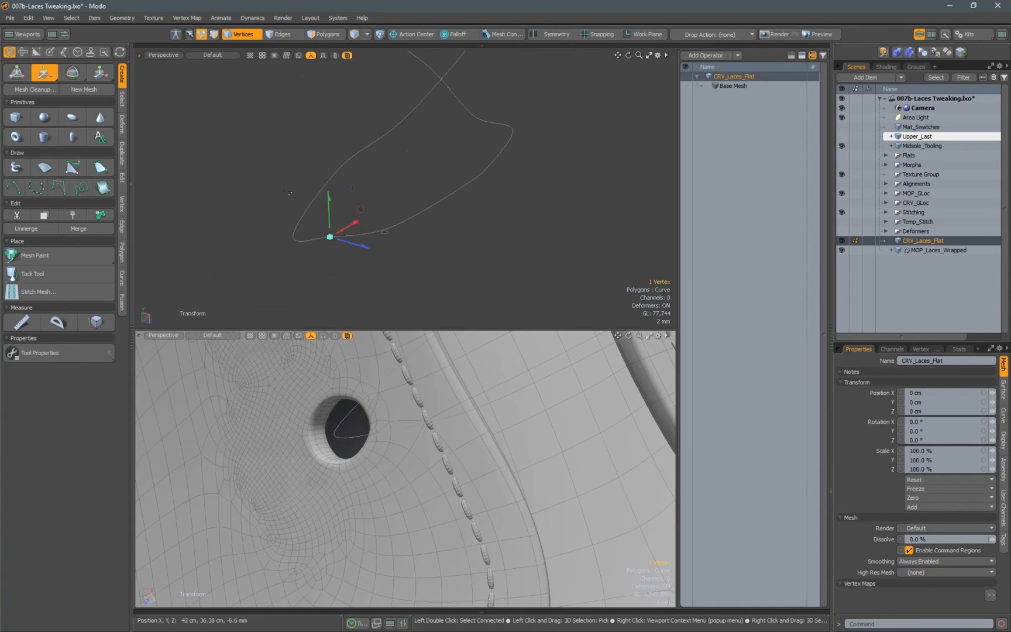
right_click_drag(286, 123, 328, 263)
left_click_drag(327, 234, 374, 246, "alt")
mouse_move(354, 167)
right_mouse_down()
mouse_move(408, 157)
mouse_move(386, 193)
right_mouse_up()
left_click_drag(409, 433, 462, 468, "alt")
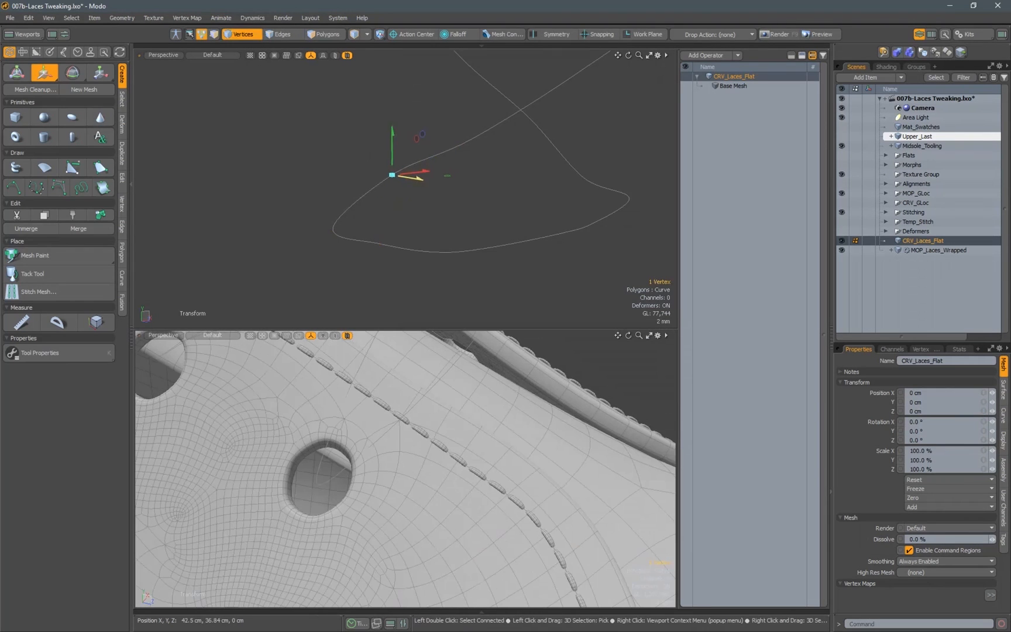
Select the vertex at the loop's opposite bend and adjust its position to fit the eyelet hole
left_click(336, 225)
left_click_drag(336, 225, 415, 240, "alt")
left_click_drag(468, 444, 363, 439, "alt")
left_click_drag(415, 239, 414, 233)
left_click(325, 233)
left_click_drag(329, 250, 331, 264)
Shift the neighbouring vertices around the loop's opposite bend to smooth the turn through the eyelet
left_click_drag(375, 439, 422, 446, "alt")
left_click_drag(281, 293, 309, 261, "alt+shift")
left_click(306, 246)
left_click_drag(362, 436, 442, 430, "alt")
left_click(355, 264)
left_click_drag(359, 283, 361, 290)
mouse_move(403, 433)
left_mouse_down("alt")
mouse_move(376, 427)
mouse_move(462, 430)
mouse_move(422, 439)
mouse_move(404, 430)
left_mouse_up("alt")
Select the vertex on the next section of the lace loop and nudge it to refine the curve
left_click_drag(451, 228, 421, 231, "alt")
left_click(340, 234)
left_click_drag(346, 404, 374, 409, "alt")
left_click_drag(409, 219, 456, 205, "alt")
left_click_drag(430, 246, 345, 263, "alt+shift")
left_click(445, 210)
left_click_drag(463, 231, 467, 236)
Adjust the depth of the selected vertex beside the lace loop's bend to fit the eyelet
left_click_drag(468, 432, 462, 152, "alt")
left_click_drag(358, 105, 462, 120, "alt")
left_click_drag(510, 219, 486, 213)
left_click_drag(427, 410, 567, 424, "alt")
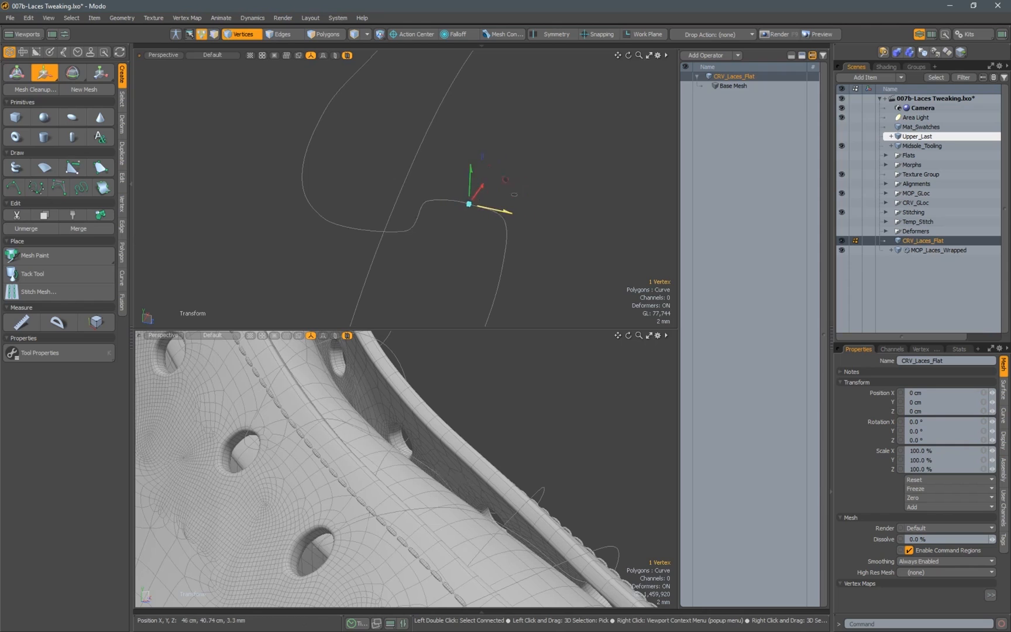
left_click_drag(515, 404, 386, 433, "alt")
left_click_drag(497, 158, 447, 175, "alt")
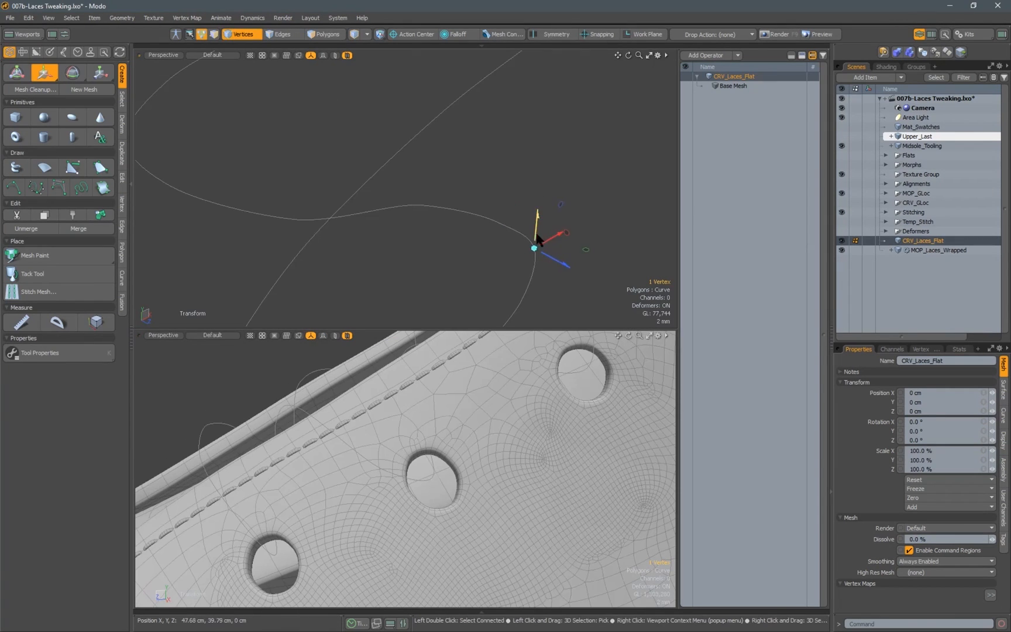
mouse_move(421, 433)
left_mouse_down("alt")
mouse_move(514, 424)
mouse_move(506, 413)
left_mouse_up("alt")
Select the vertex on the adjoining lace strand and shift its depth slightly at the eyelet
mouse_move(305, 169)
right_mouse_down()
mouse_move(462, 240)
mouse_move(433, 219)
right_mouse_up()
mouse_move(375, 217)
left_mouse_down("alt")
mouse_move(398, 193)
mouse_move(450, 202)
left_mouse_up("alt")
left_click_drag(386, 445, 468, 462, "alt")
left_click_drag(461, 205, 357, 196, "alt")
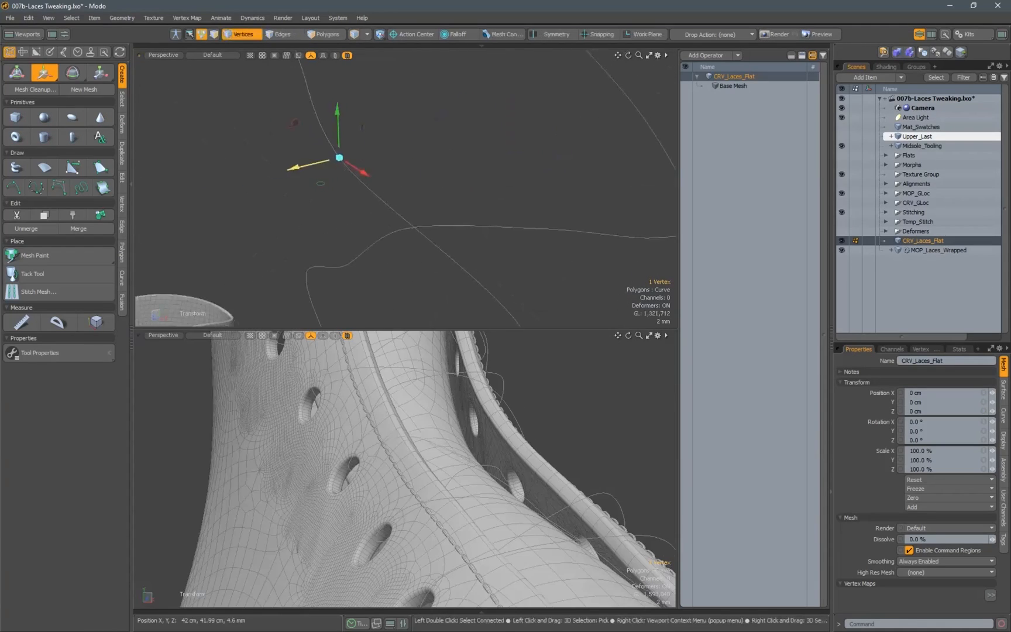
left_click_drag(292, 171, 296, 169)
left_click_drag(380, 468, 438, 415, "alt")
Select the two vertices flanking the next loop's bend and shift them together in depth at the eyelet
left_click_drag(331, 193, 401, 182, "alt")
left_click_drag(311, 187, 333, 296, "alt+shift")
left_click_drag(374, 445, 457, 422, "alt")
mouse_move(319, 124)
right_mouse_down()
mouse_move(368, 117)
mouse_move(328, 146)
right_mouse_up()
left_click_drag(363, 193, 445, 198, "alt")
left_click_drag(506, 224, 496, 221)
left_click_drag(468, 422, 393, 380, "alt")
left_click_drag(497, 222, 494, 222)
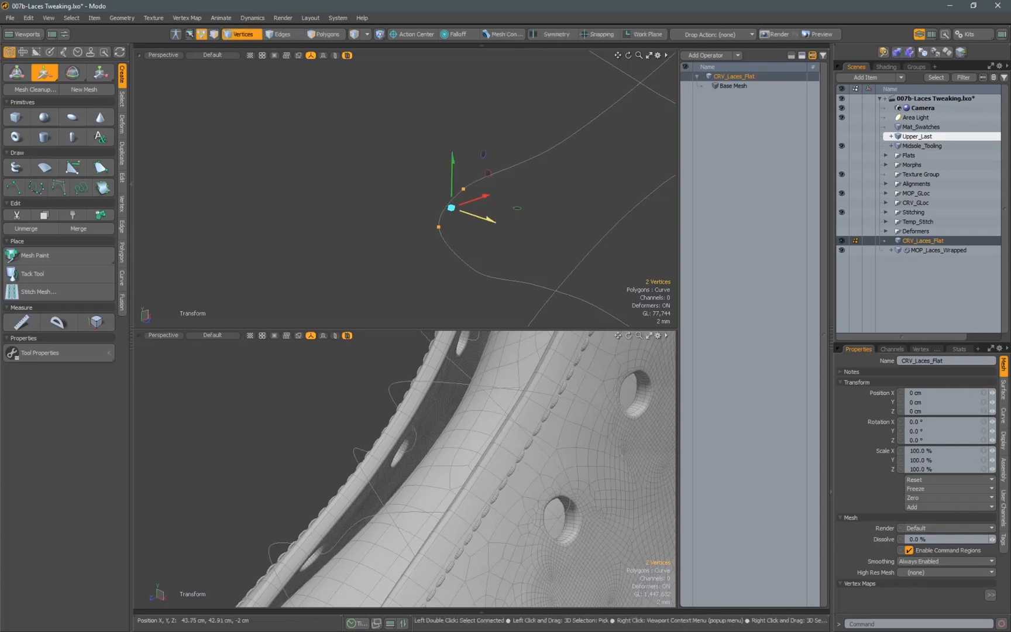
Adjust the depth and height of the vertex after the bend, and select the bend's end vertex for repositioning
left_click_drag(363, 409, 462, 416, "alt")
right_click_drag(463, 257, 491, 286)
left_click_drag(510, 258, 504, 260)
left_click_drag(470, 220, 469, 203)
right_click_drag(428, 221, 451, 235)
left_click_drag(472, 213, 386, 215)
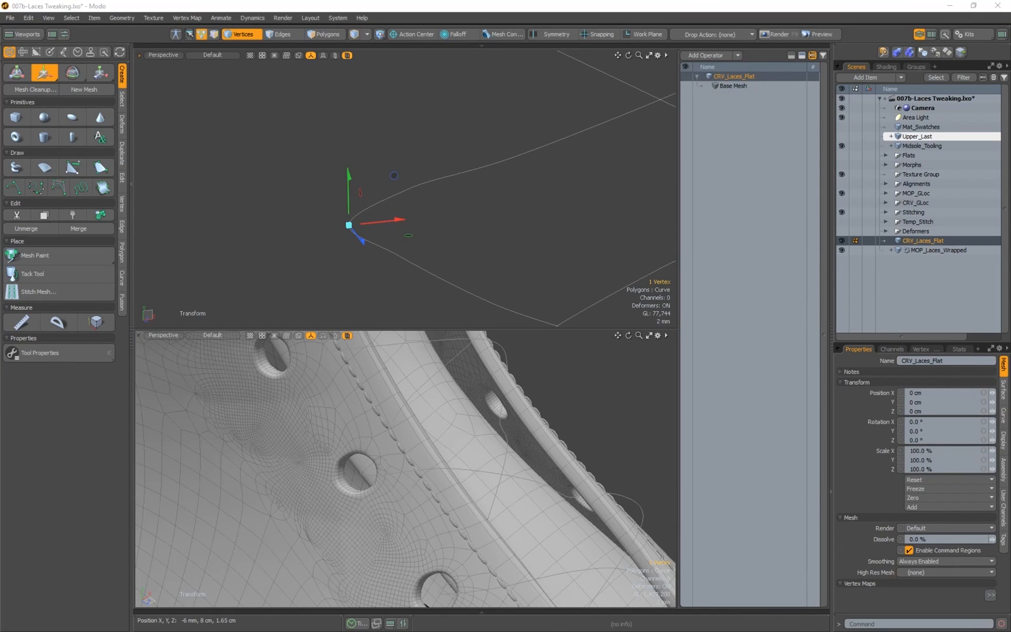
Shift the depth of the strand vertex above the loop bend so the lace passes cleanly through the eyelet
left_click_drag(351, 176, 418, 182, "alt")
left_click_drag(419, 187, 513, 211)
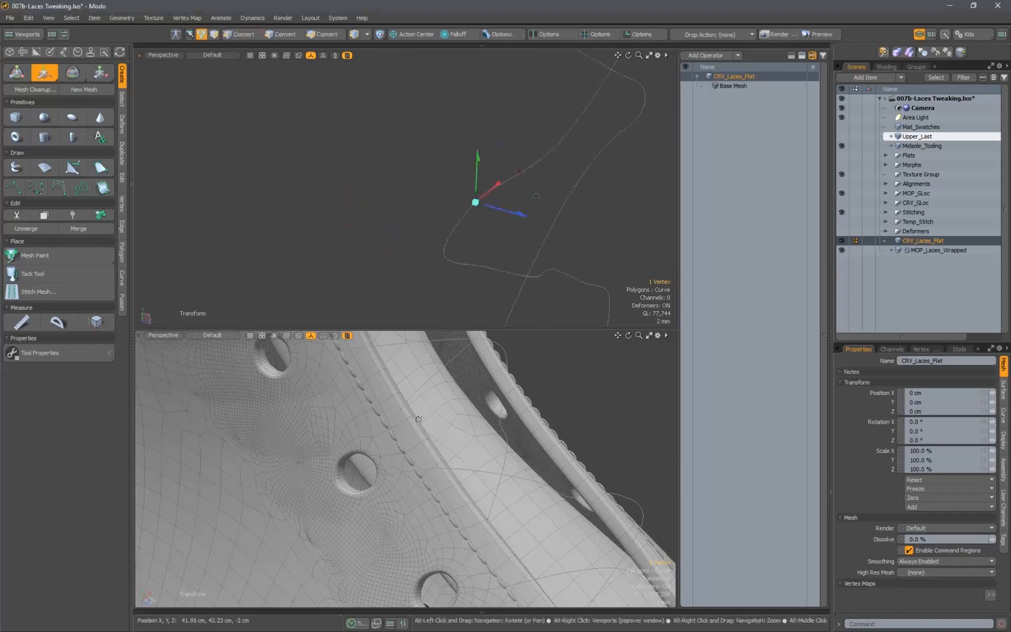
left_click_drag(386, 421, 462, 403, "alt")
left_click_drag(508, 212, 473, 202)
left_click_drag(410, 409, 290, 421, "alt")
left_click_drag(475, 203, 489, 206)
Select the following vertex along the strand and refine its depth where it enters the opposite eyelet
left_click_drag(497, 193, 456, 207, "alt")
right_click_drag(445, 170, 471, 198)
left_click_drag(517, 200, 497, 195)
left_click_drag(328, 427, 468, 410, "alt")
left_click_drag(444, 223, 497, 175, "alt")
mouse_move(498, 176)
left_mouse_down("alt")
mouse_move(531, 188)
mouse_move(504, 181)
left_mouse_up("alt")
left_click_drag(509, 177, 501, 174)
left_click_drag(351, 427, 451, 439, "alt")
left_click_drag(503, 174, 436, 225)
Select the vertex at the next loop turn and nudge its depth
right_click_drag(462, 172, 482, 193)
right_click_drag(489, 152, 470, 179)
left_click(467, 180)
left_click_drag(501, 191, 497, 189)
left_click_drag(187, 419, 240, 362, "alt")
Adjust the neighbouring vertices around the loop turn to smooth the lace's path into the eyelet
left_click(503, 131)
left_click(475, 150)
left_click_drag(375, 427, 632, 430, "alt")
left_click_drag(497, 170, 541, 131, "alt")
left_click_drag(462, 136, 427, 172)
left_click(468, 126)
left_click_drag(472, 164, 466, 164)
left_click_drag(363, 444, 462, 448, "alt")
Select the vertex on the strand leaving the turn and nudge it slightly toward the eyelet
left_click(417, 191)
left_click_drag(460, 192, 458, 192)
left_click(468, 176)
left_click(425, 170)
left_click_drag(520, 453, 351, 451, "alt")
Select the vertex at the next loop's outer bend and shift its depth to fit the eyelet hole
left_click(437, 156)
left_click_drag(447, 170, 402, 176, "alt")
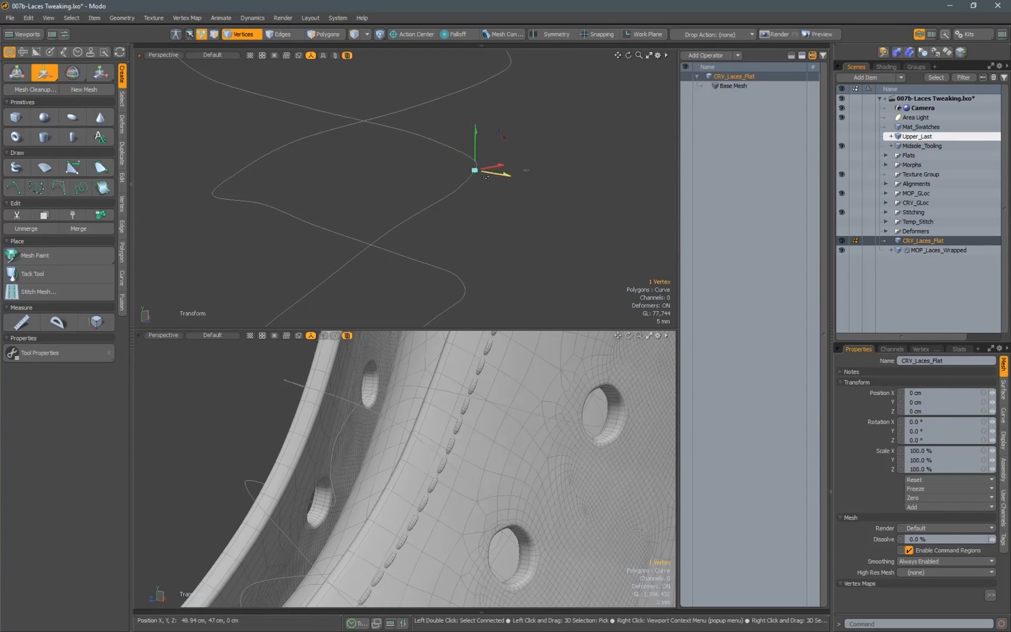
left_click_drag(484, 176, 480, 175)
left_click_drag(509, 189, 467, 197, "alt")
left_click_drag(386, 459, 427, 468, "alt")
left_click_drag(319, 125, 340, 149)
left_click_drag(374, 457, 468, 433, "alt")
Select the vertex next to the outer bend and fine-tune its depth
left_click_drag(374, 188, 397, 162, "alt")
left_click(374, 173)
left_click_drag(439, 456, 363, 457, "alt")
left_click(443, 192)
left_click_drag(472, 190, 469, 189)
left_click_drag(398, 457, 421, 456, "alt")
Select the next vertex along the upper lace strand and shift its depth at the eyelet
left_click_drag(421, 194, 435, 217, "alt")
left_click(495, 190)
left_click_drag(531, 199, 525, 197)
left_click_drag(468, 450, 374, 456, "alt")
left_click_drag(380, 223, 409, 228, "alt")
Select the vertex at the opposite bend of the upper loop and adjust its position in the eyelet
left_click(408, 227)
left_click(400, 221)
left_click(317, 252)
left_click_drag(331, 266, 327, 262)
left_click_drag(327, 445, 430, 419, "alt")
left_click_drag(515, 194, 473, 192, "alt")
Refine the depth of the upper loop's vertices and raise the one nearest the next eyelet
left_click(461, 184)
left_click_drag(362, 433, 433, 365, "alt")
left_click_drag(433, 199, 460, 193, "alt")
left_click_drag(478, 194, 472, 191)
left_click(544, 150)
left_click_drag(578, 161, 571, 159)
left_click_drag(539, 104, 538, 93)
Select the vertex near the topmost eyelet, raise it slightly and shift its depth
left_click_drag(404, 397, 246, 389, "alt")
left_click(571, 135)
left_click_drag(573, 92, 574, 84)
left_click_drag(468, 193, 374, 199, "alt")
left_click_drag(328, 503, 518, 503, "alt")
mouse_move(499, 80)
left_mouse_down()
mouse_move(524, 79)
mouse_move(494, 80)
left_mouse_up()
left_click_drag(497, 409, 462, 351, "alt")
Adjust the vertex next to the lace's free end so the strand passes through the topmost eyelet
left_click_drag(480, 198, 548, 179, "alt")
left_click_drag(410, 468, 240, 324, "alt")
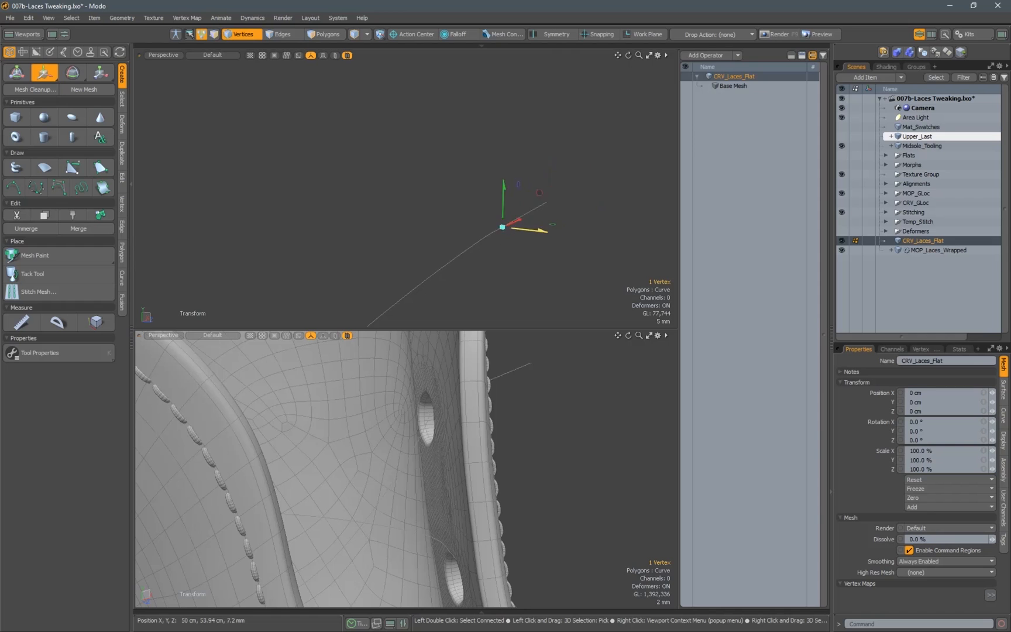
left_click_drag(538, 230, 542, 231)
left_click_drag(527, 462, 386, 433, "alt")
scroll(514, 433, "up", 3)
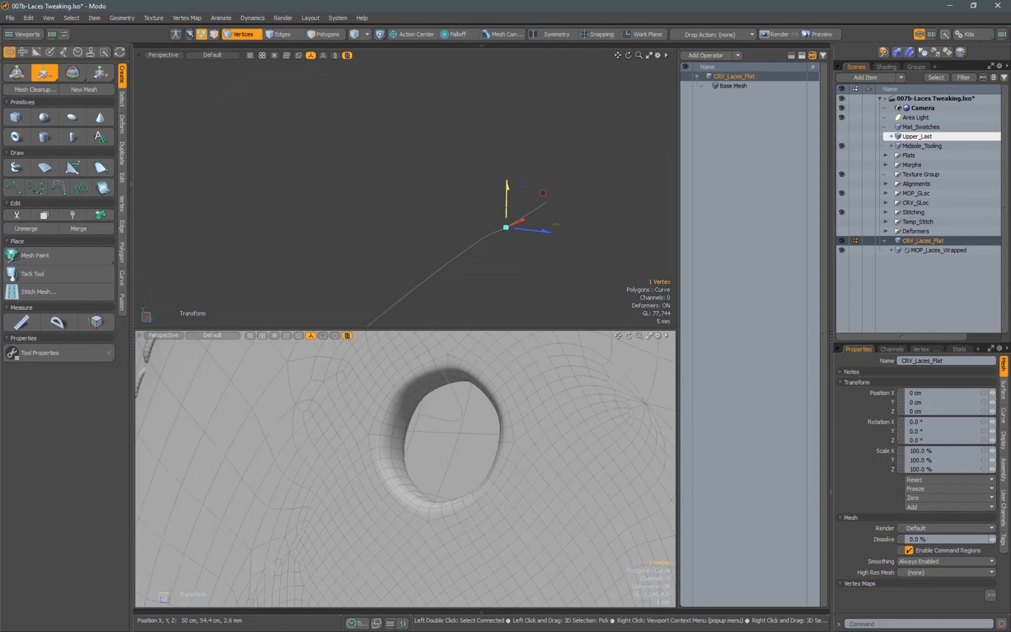
left_click_drag(496, 240, 507, 245)
scroll(457, 433, "down", 3)
left_click_drag(456, 433, 538, 422, "alt")
left_click_drag(508, 245, 510, 246)
Clear the vertex selection and show the whole laced front of the boot
left_click(430, 263)
left_click(420, 289)
left_click_drag(433, 403, 388, 490, "alt")
left_click(287, 364)
scroll(287, 365, "down", 5)
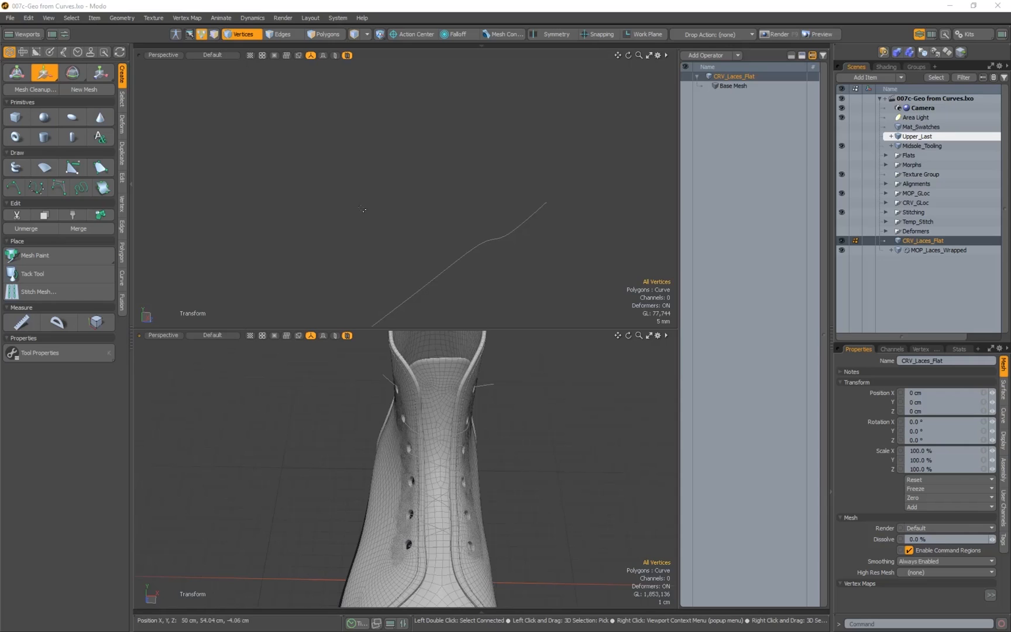
Delete the viewport showing the flat lace curve so the boot view fills the workspace
left_click(138, 55)
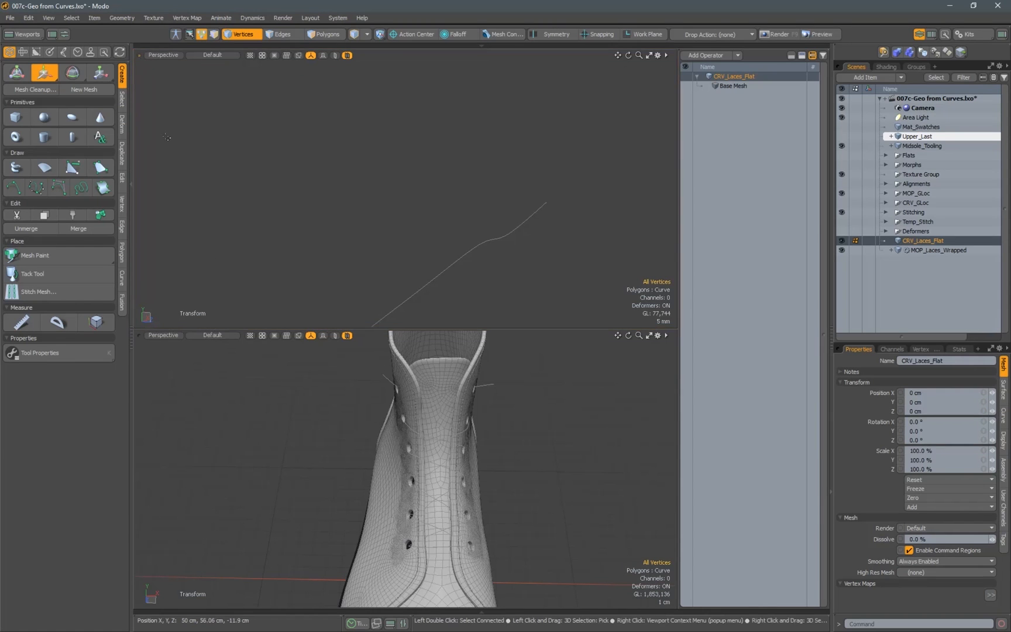
right_click(138, 51)
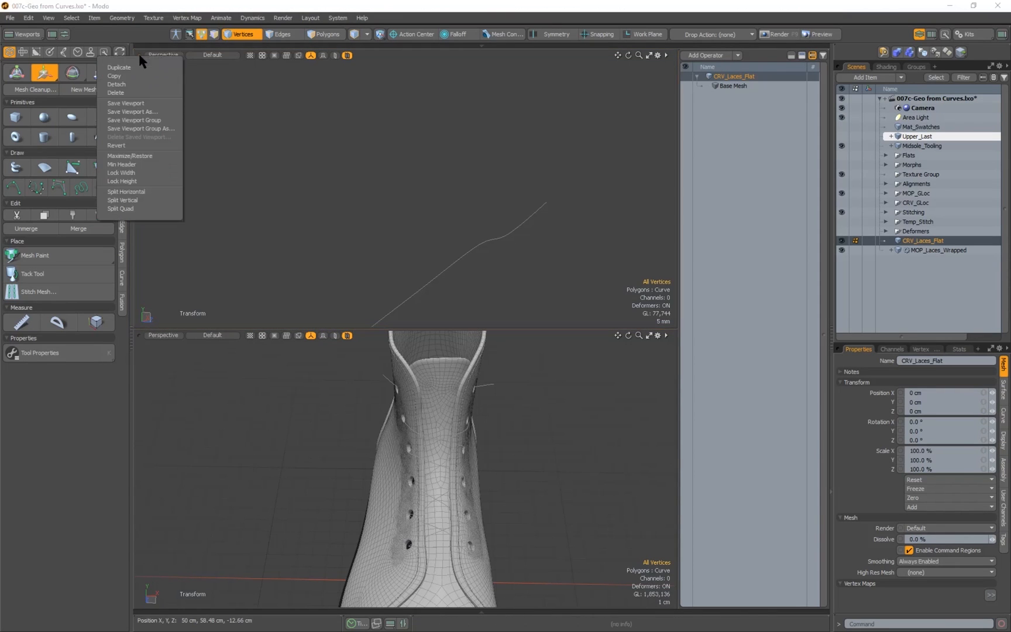
left_click(117, 93)
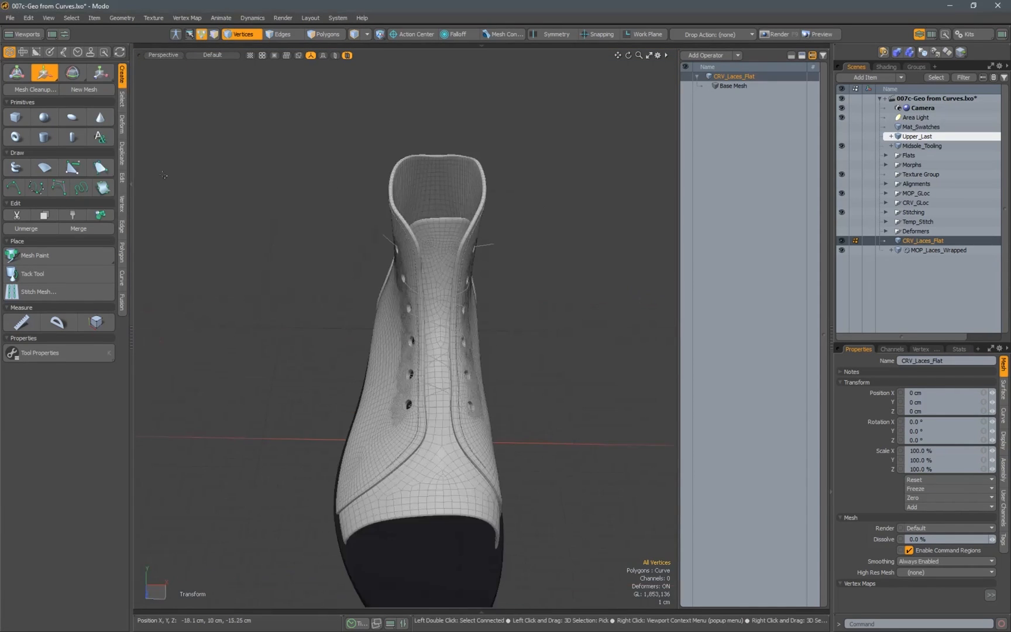
left_click_drag(343, 287, 402, 286, "alt")
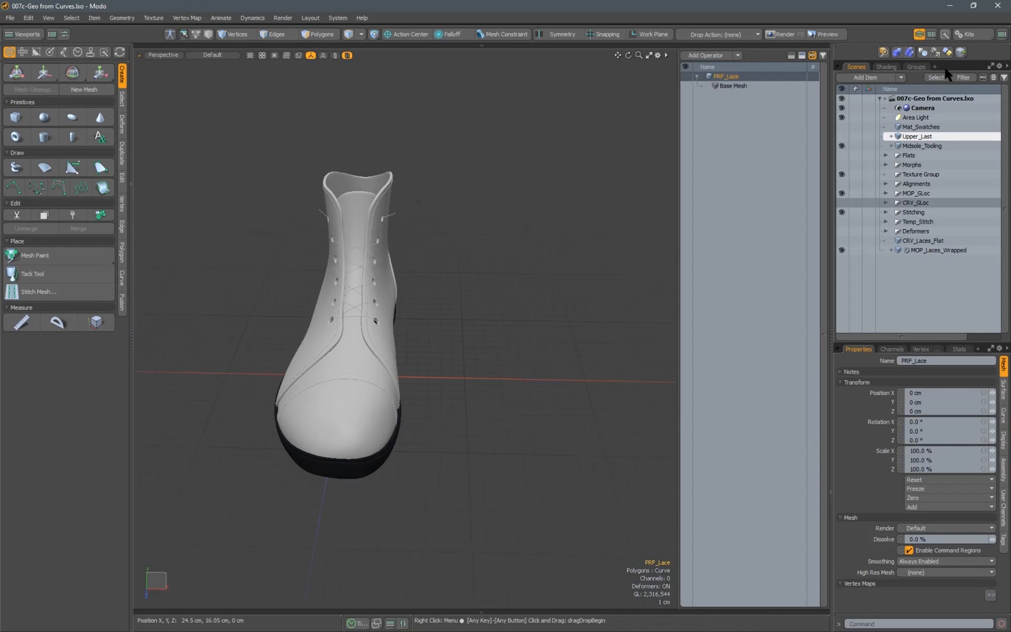
Open the Geo From Curves kit's palette and place it beside the boot
left_click(966, 35)
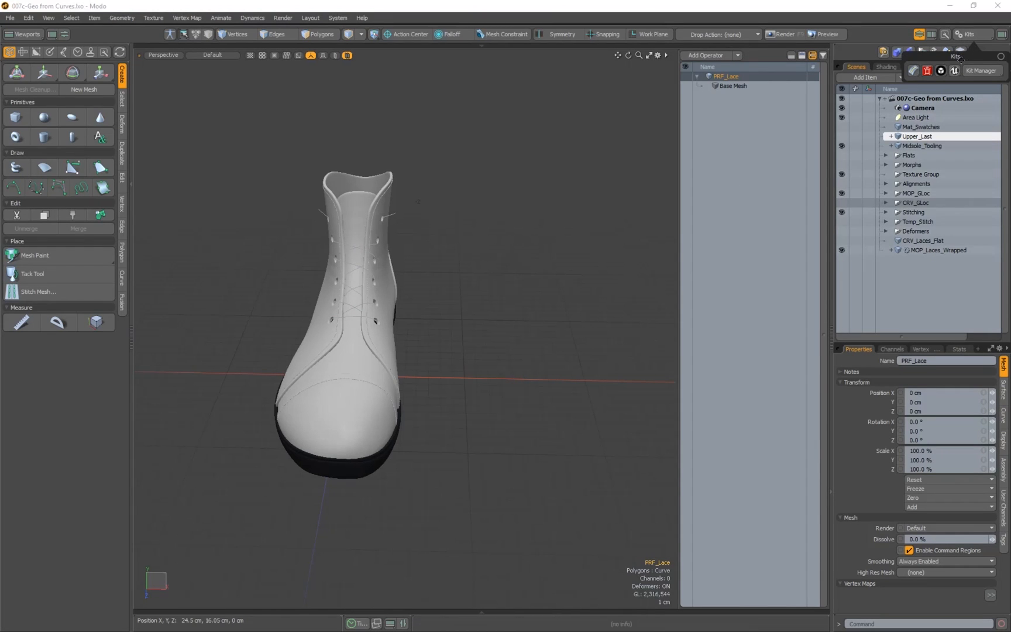
left_click(912, 71)
left_click_drag(913, 92, 611, 312)
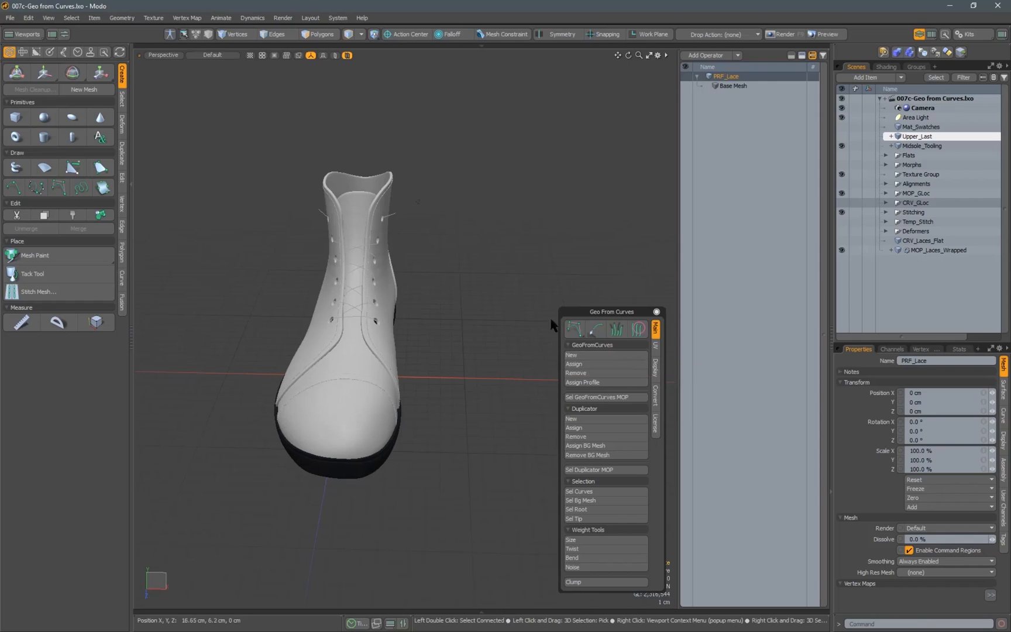
left_click(483, 401)
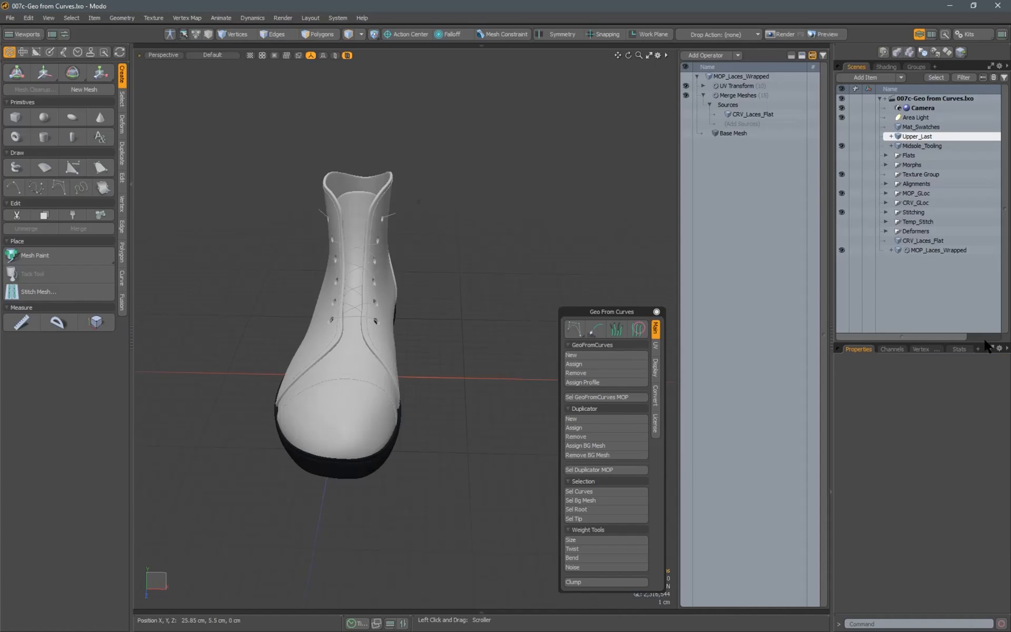
Add a new mesh item named MOP_GFC
key("n")
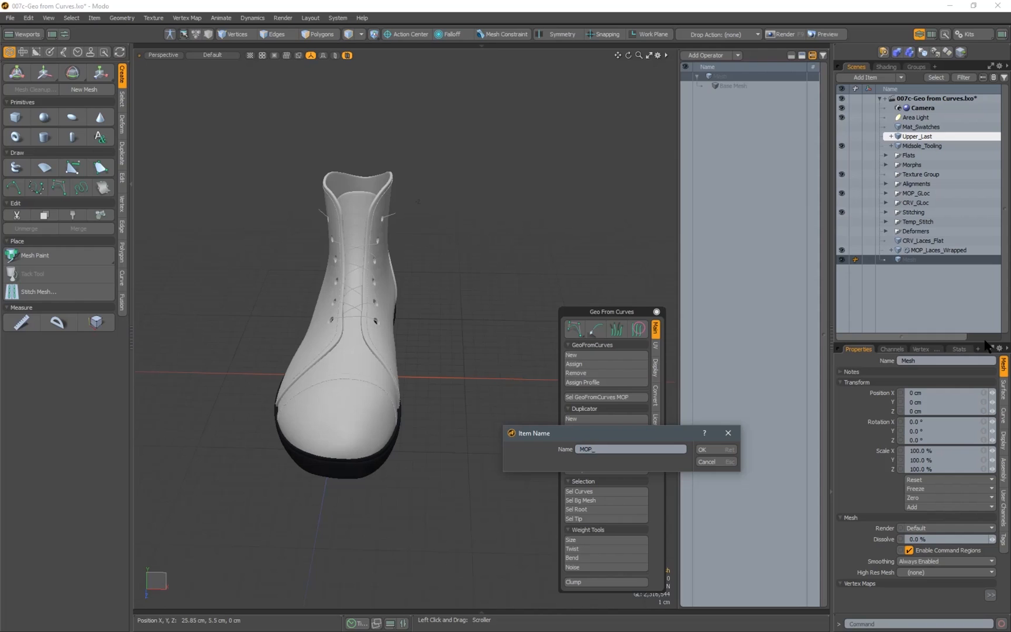
type("MOP_GFC")
key("Return")
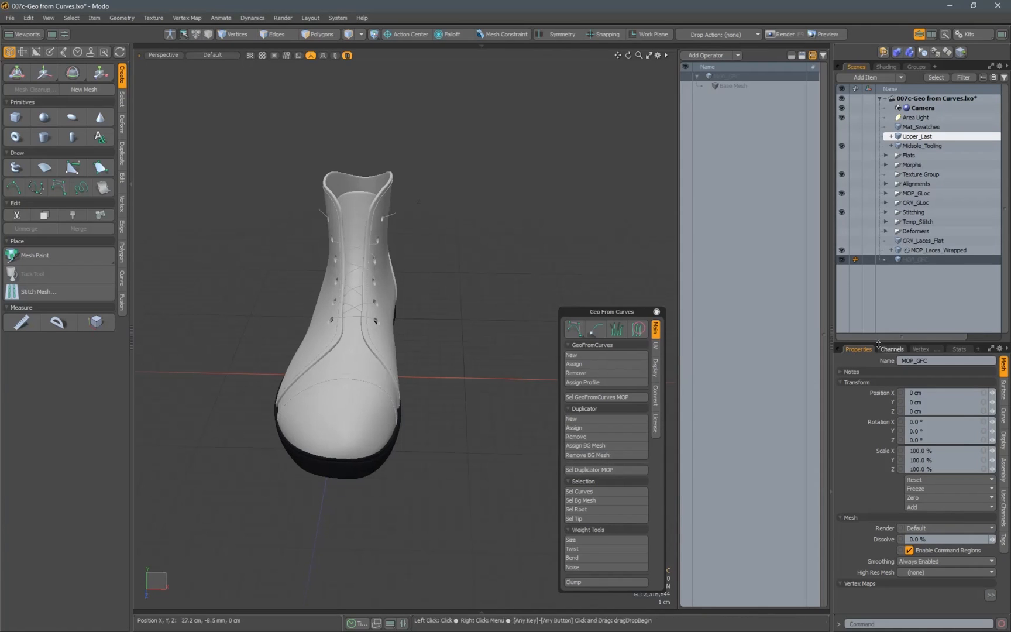
Add a Merge Meshes operation to MOP_GFC with MOP_Laces_Wrapped as its source
left_click(724, 110)
type("merge")
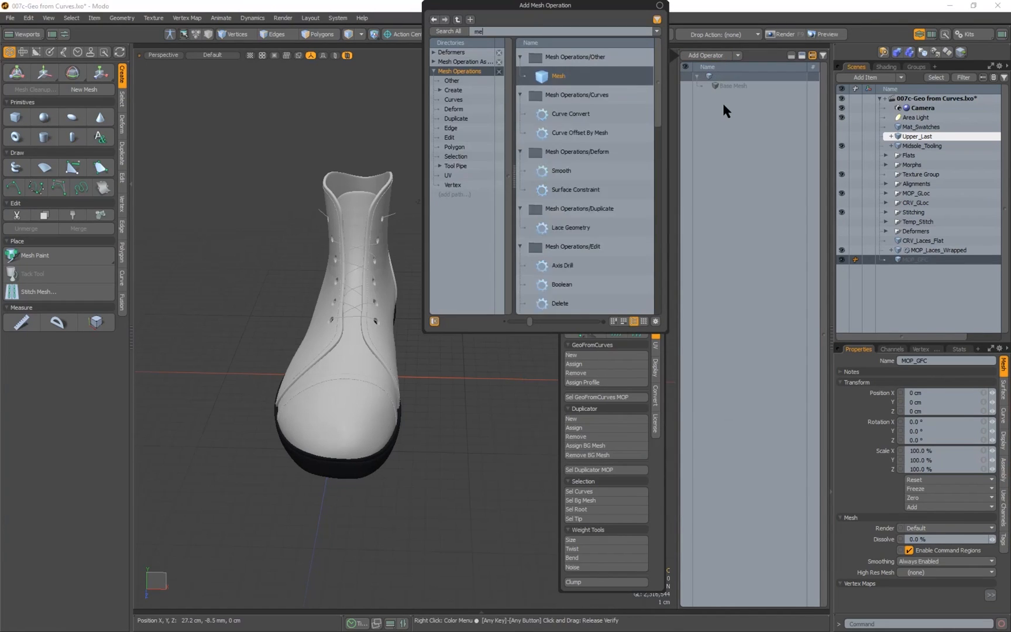
key("Return")
left_click(704, 86)
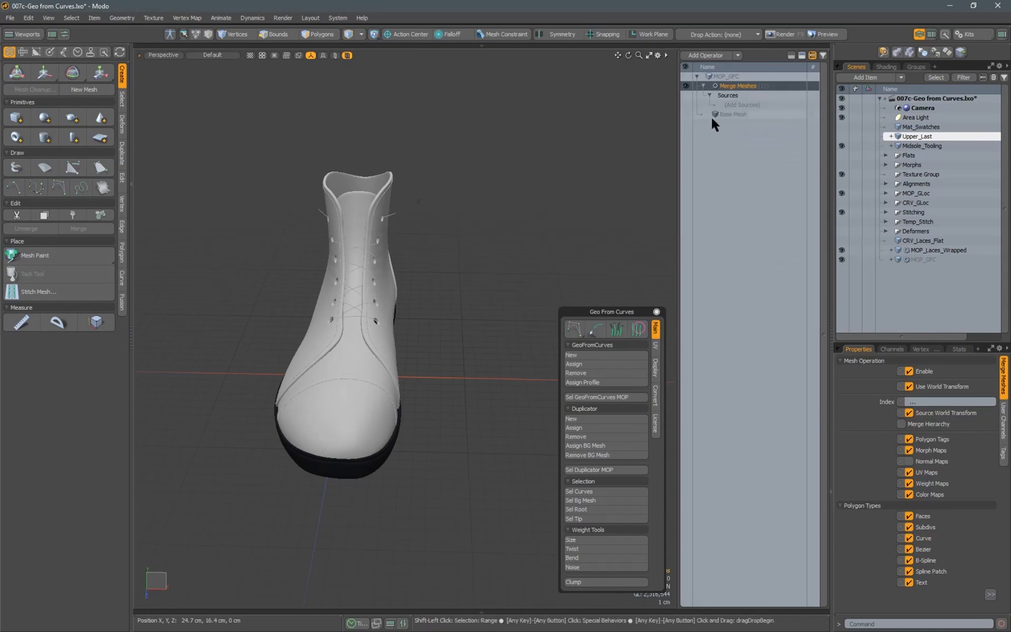
left_click(736, 104)
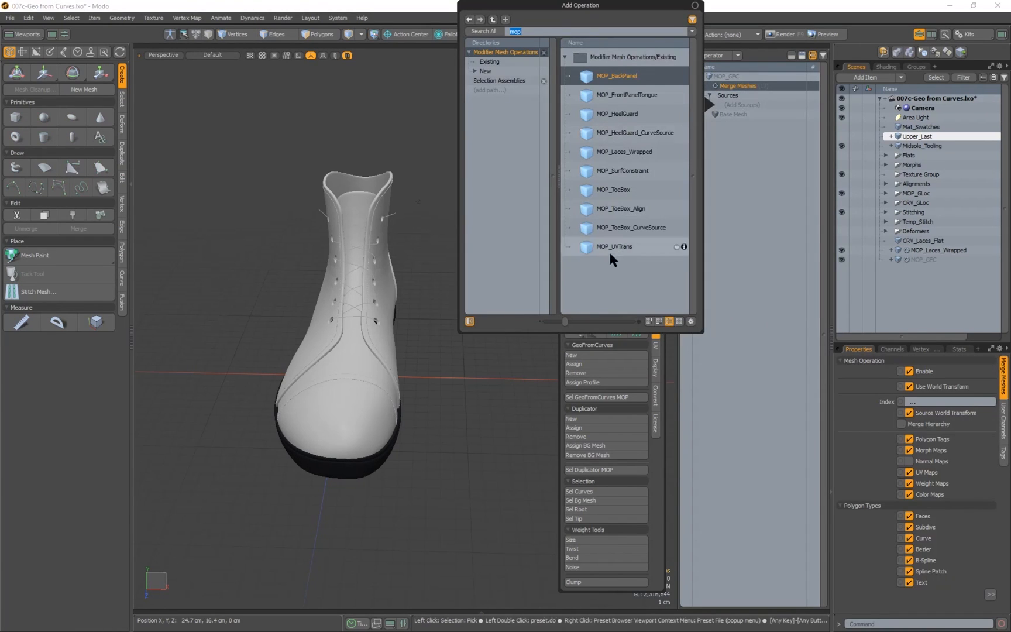
double_click(625, 152)
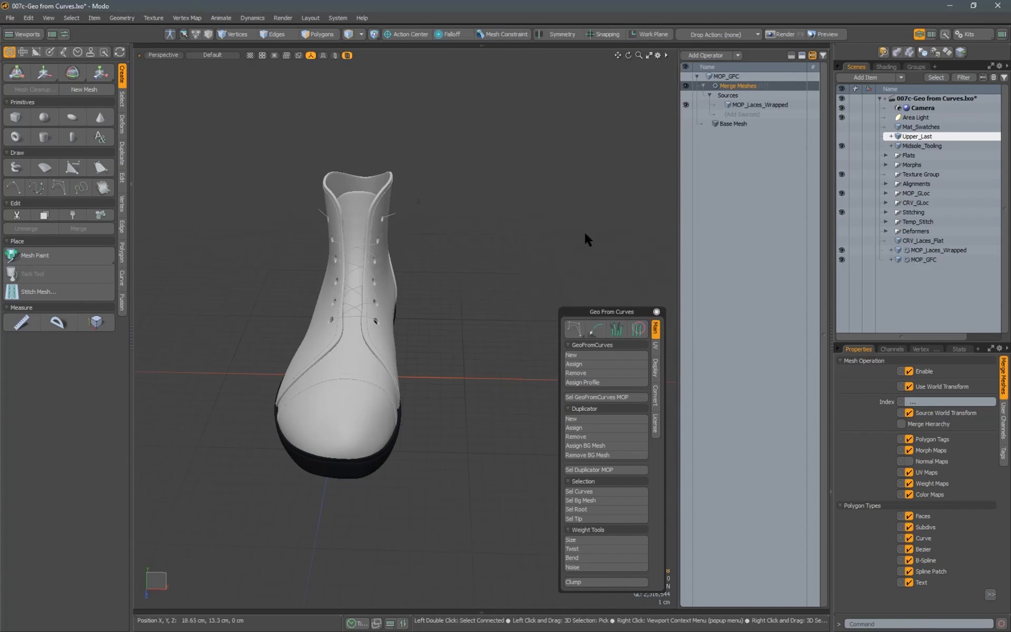
Select the MOP_GFC mesh and create a new GeoFromCurves setup from it
left_click(711, 56)
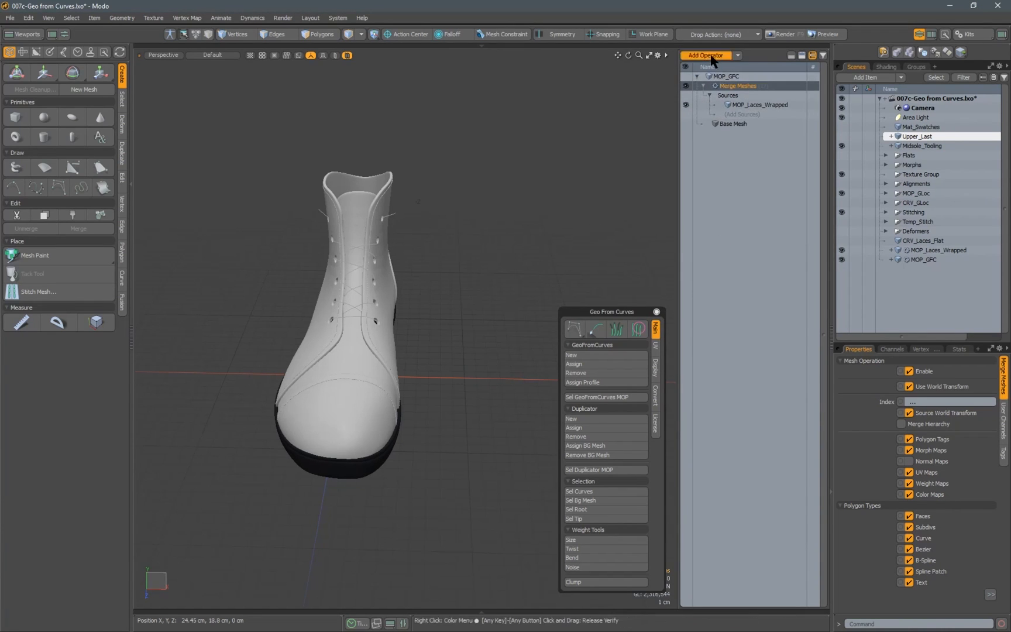
left_click(728, 248)
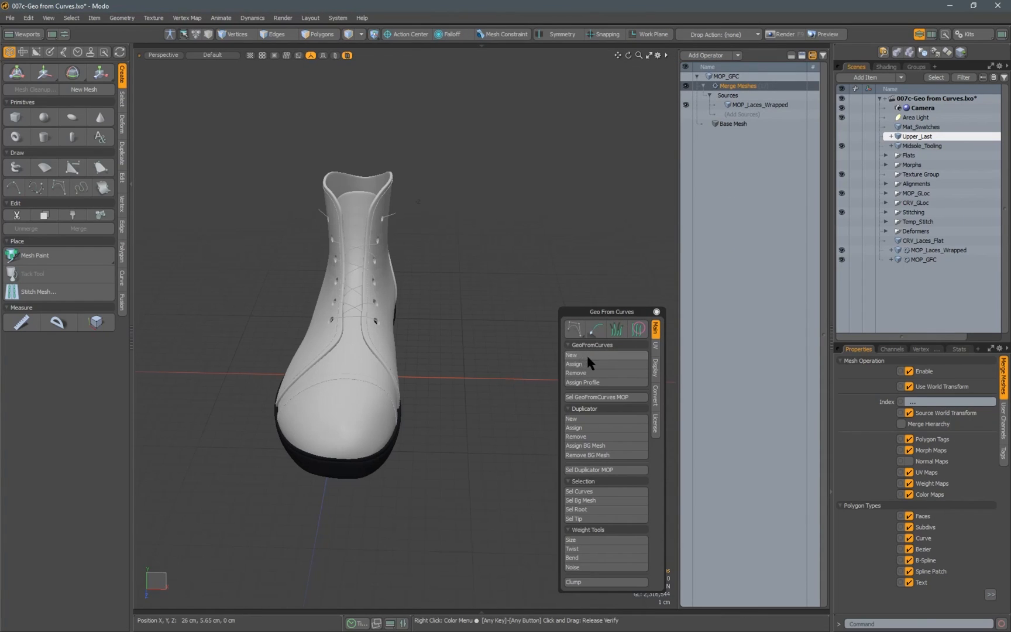
left_click(916, 259)
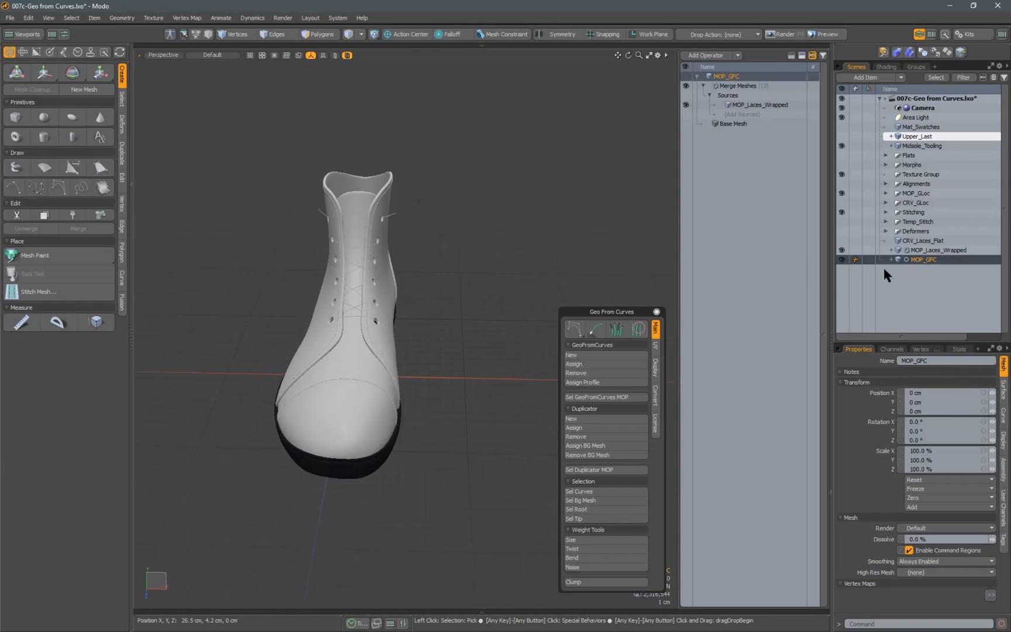
left_click(576, 355)
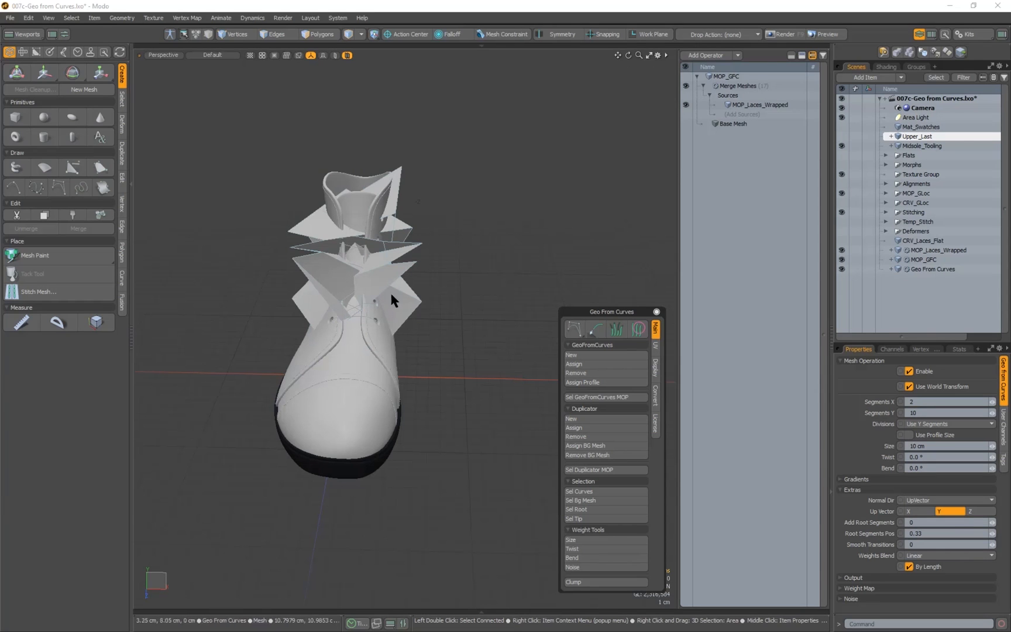
Set the lace geometry's Y segments to 80 and its size to 2 mm
left_click(924, 413)
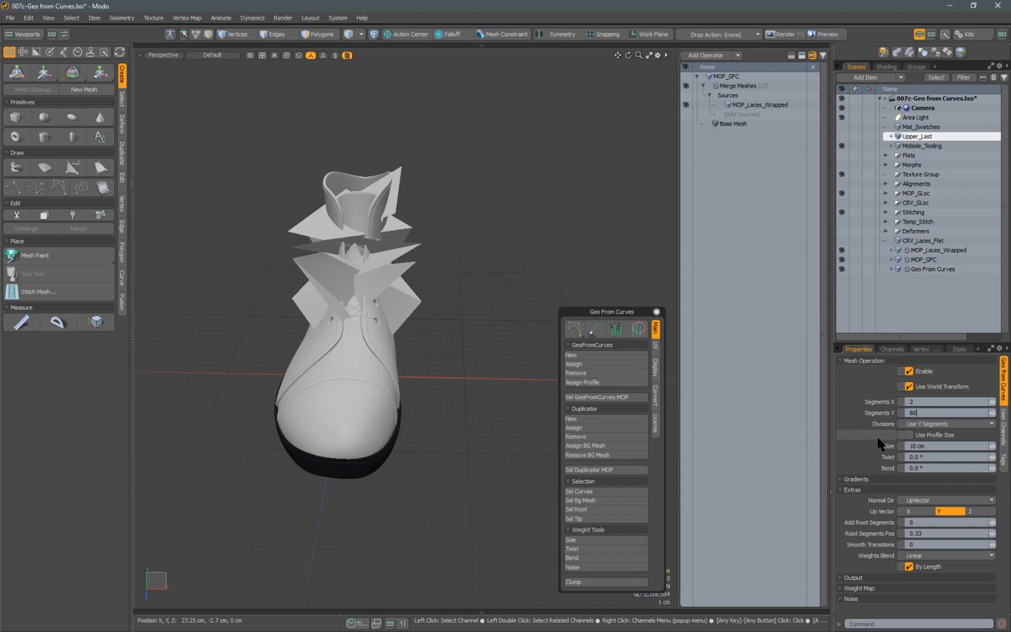
type("80")
key("Return")
left_click(924, 446)
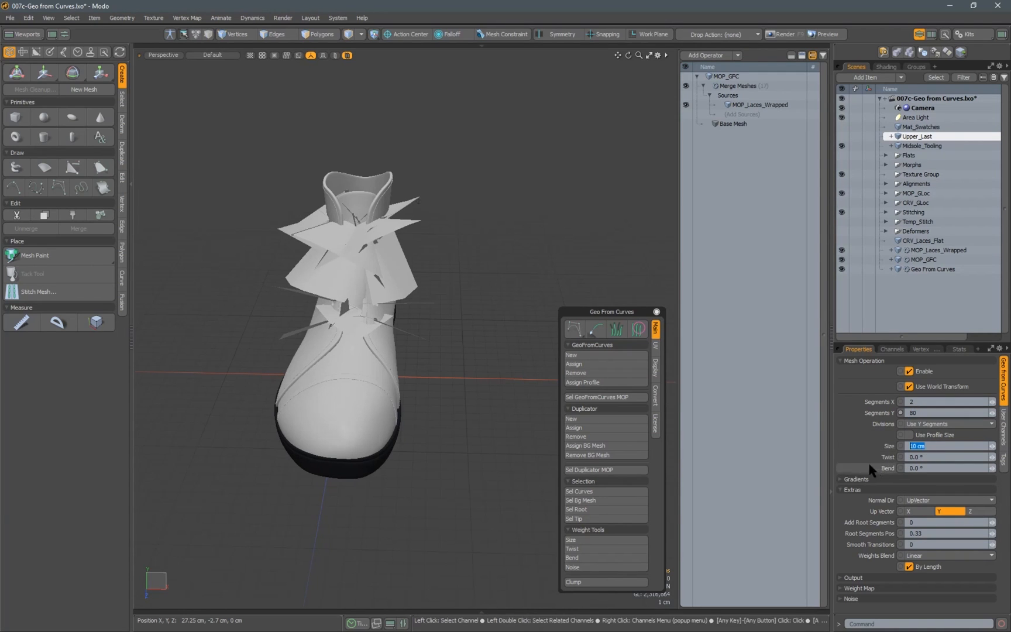
type(".2")
key("Return")
scroll(352, 255, "up", 8)
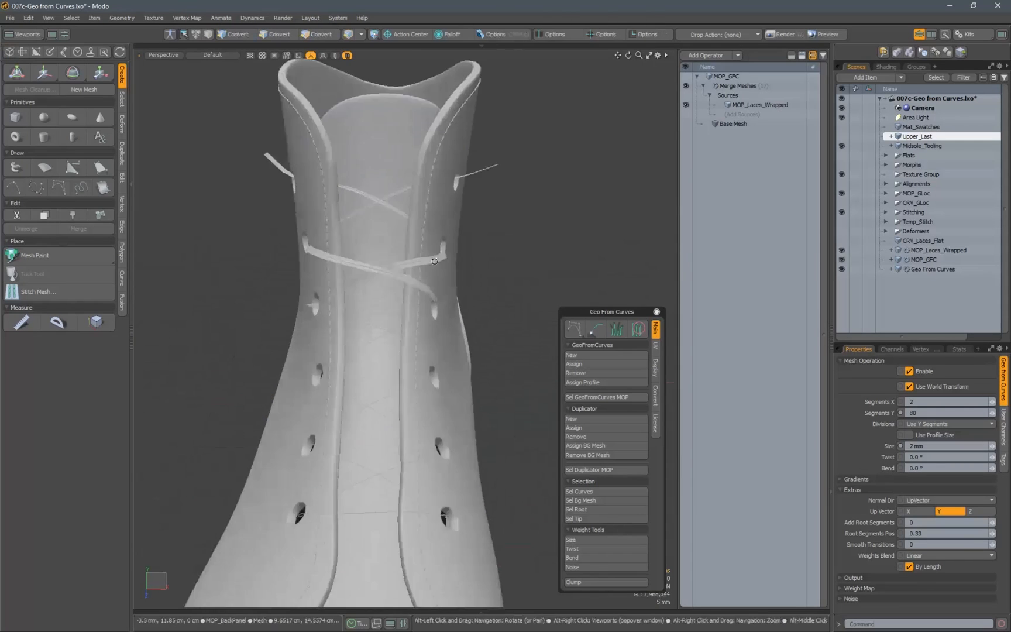
Set the generated lace geometry's size to 4 mm
left_click_drag(337, 234, 418, 240, "alt")
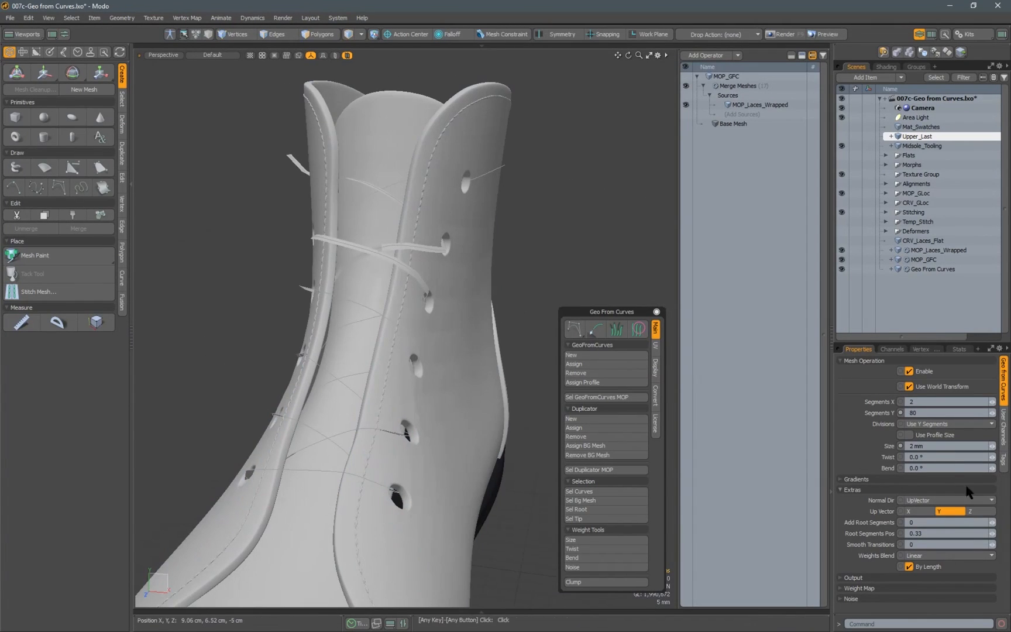
left_click(919, 445)
type(".4")
key("Return")
left_click_drag(327, 293, 401, 300, "alt")
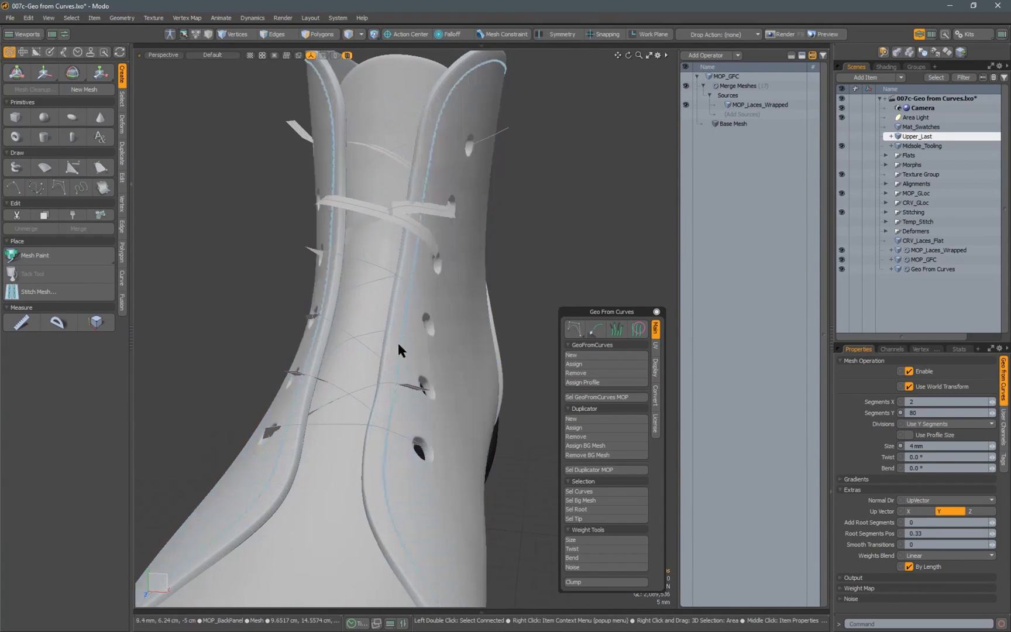
Set the lace operation's output geometry type to Use Profile
left_click_drag(601, 315, 610, 311)
left_click_drag(330, 284, 324, 344, "alt")
mouse_move(279, 292)
left_mouse_down("alt")
mouse_move(203, 374)
mouse_move(271, 334)
mouse_move(279, 301)
left_mouse_up("alt")
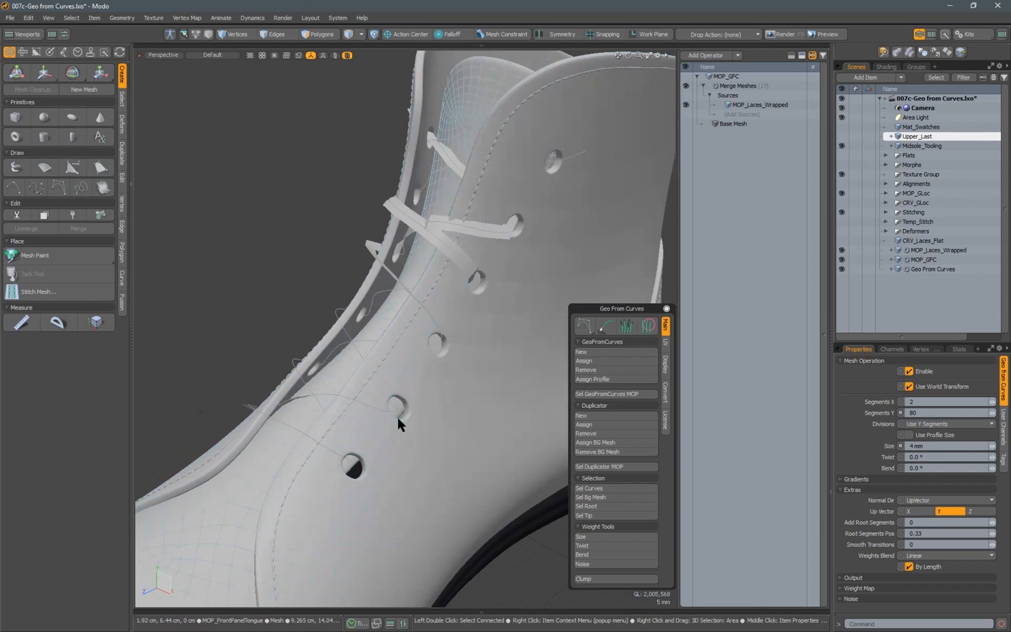
left_click(841, 579)
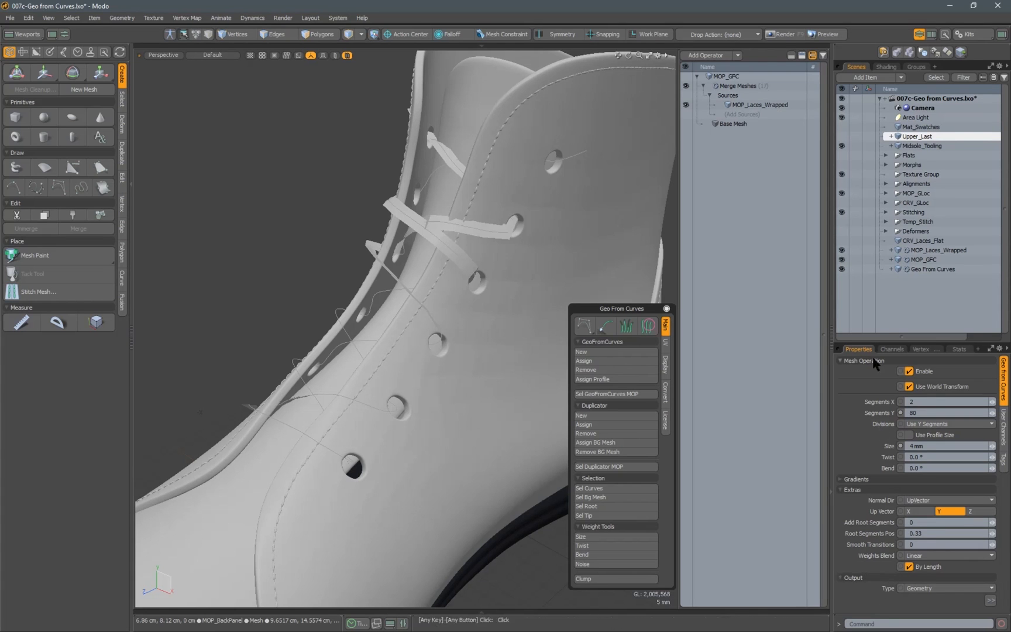
left_click(990, 600)
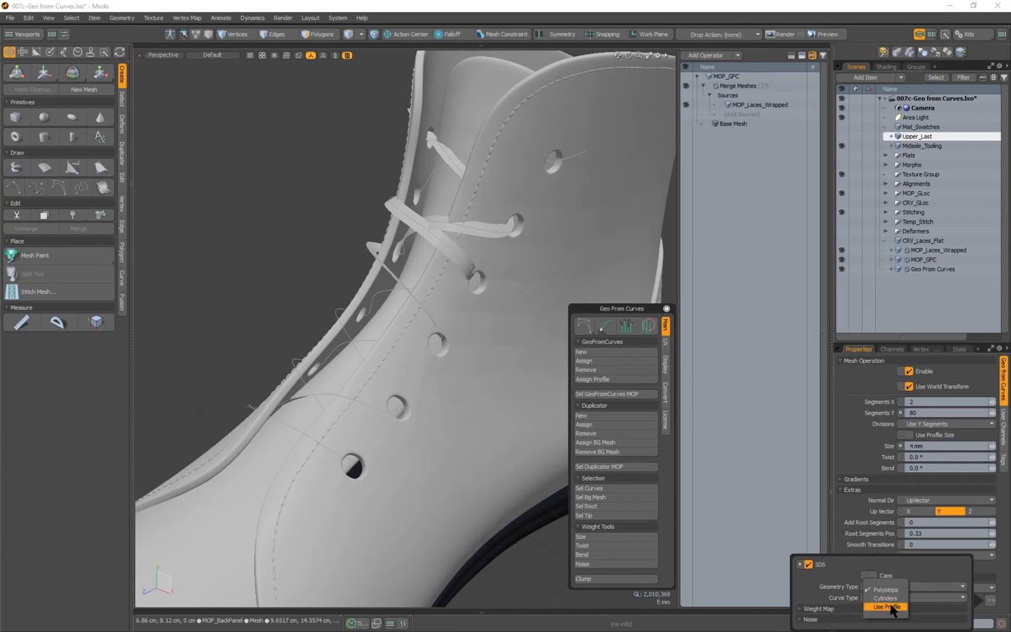
left_click(885, 608)
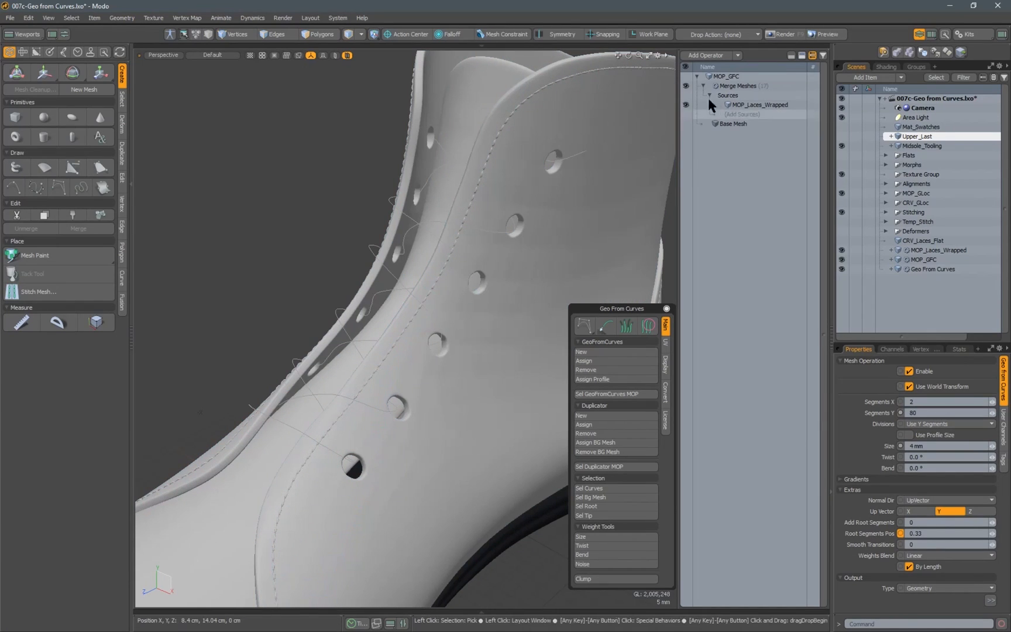
Add PRF_Lace as the source profile of the Geo From Curves mesh's operation
left_click(933, 268)
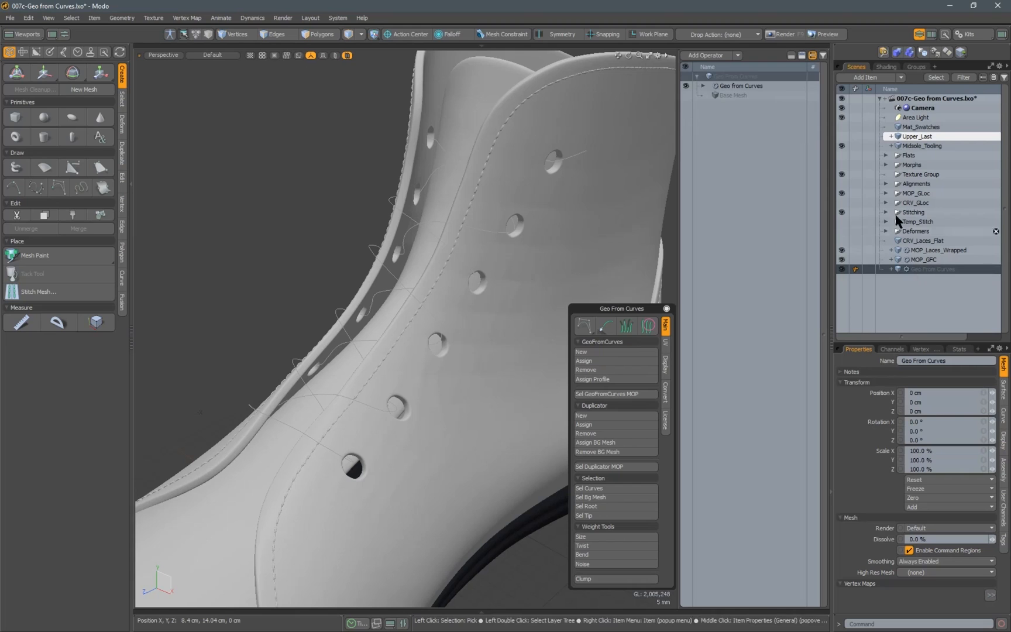
left_click(703, 86)
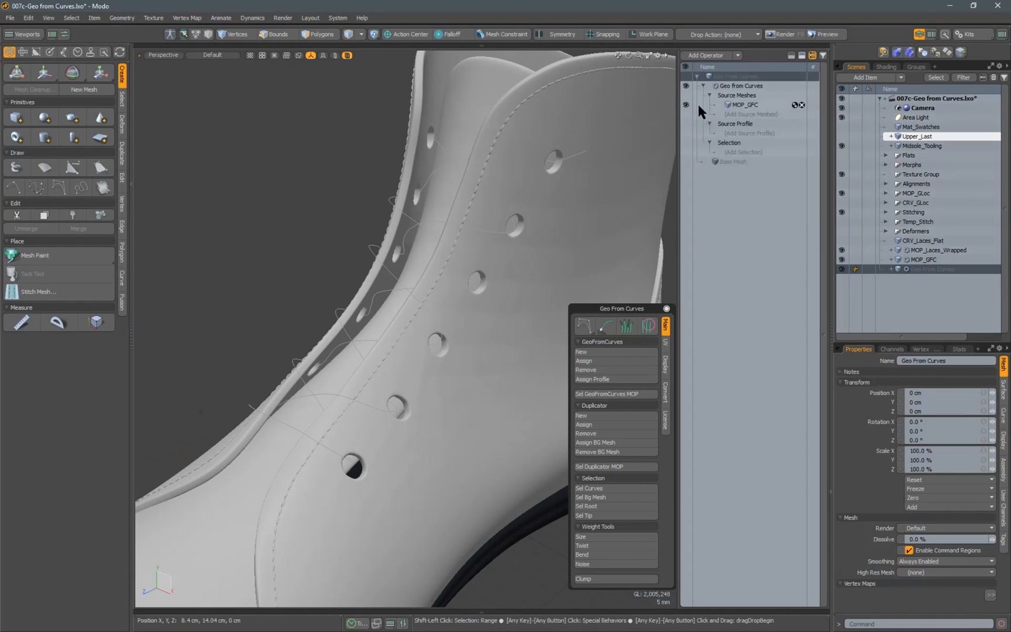
left_click(746, 138)
left_click(599, 71)
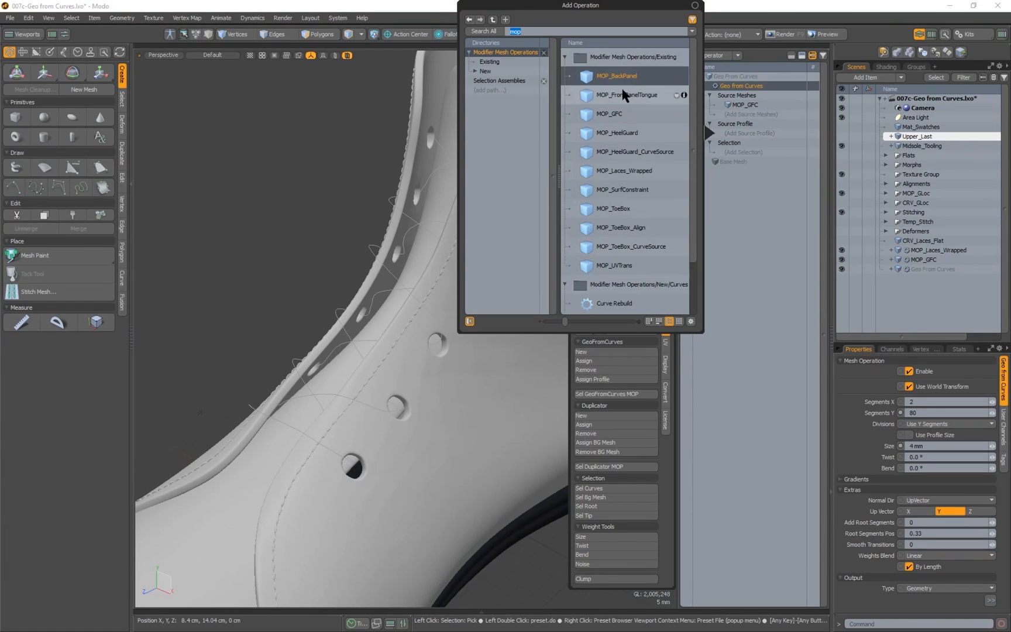
type("PR")
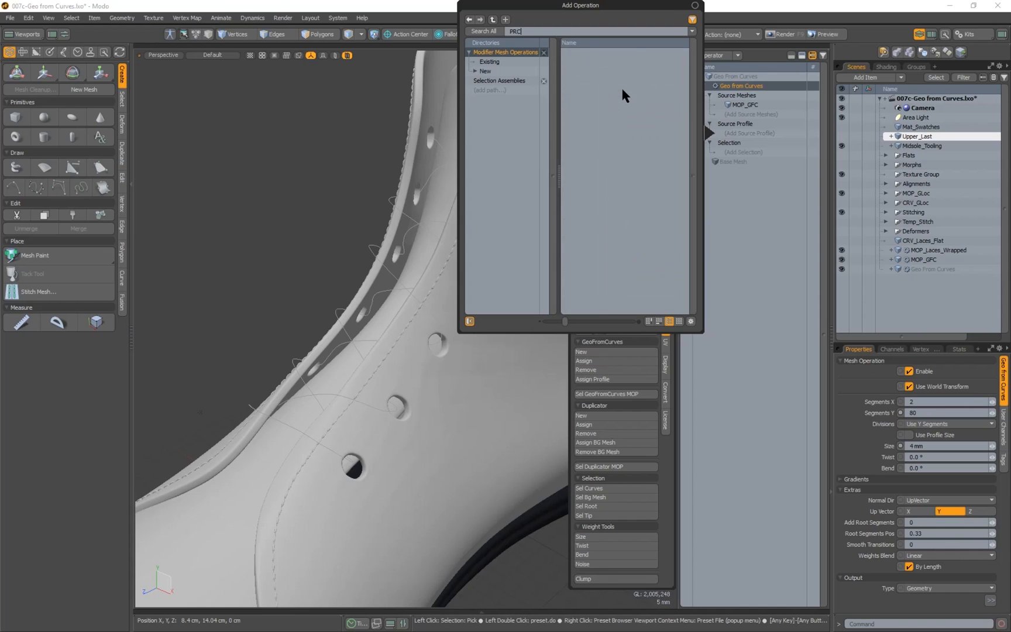
type("F")
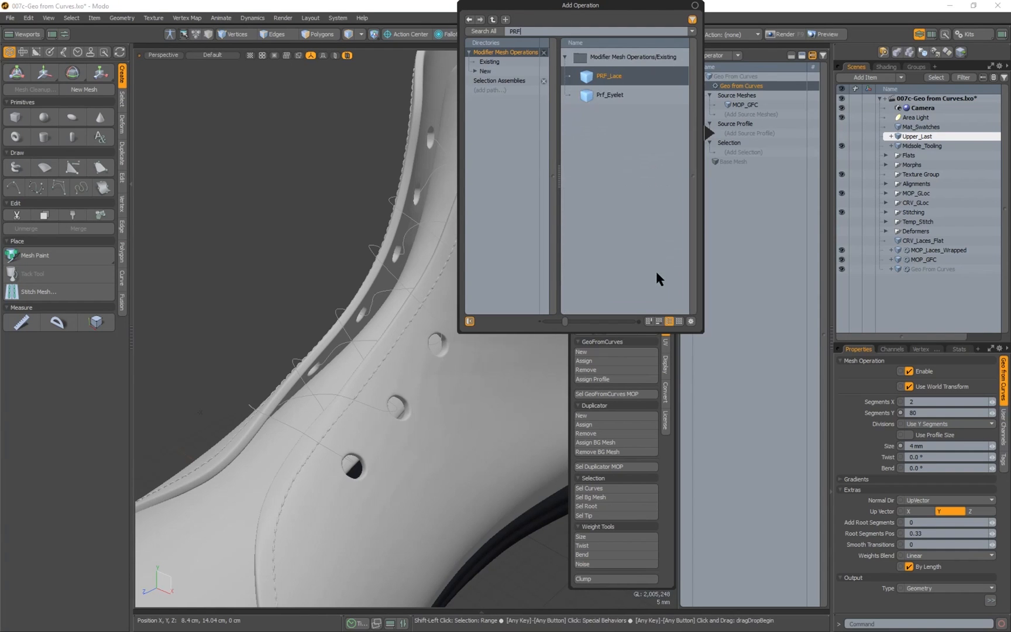
double_click(585, 76)
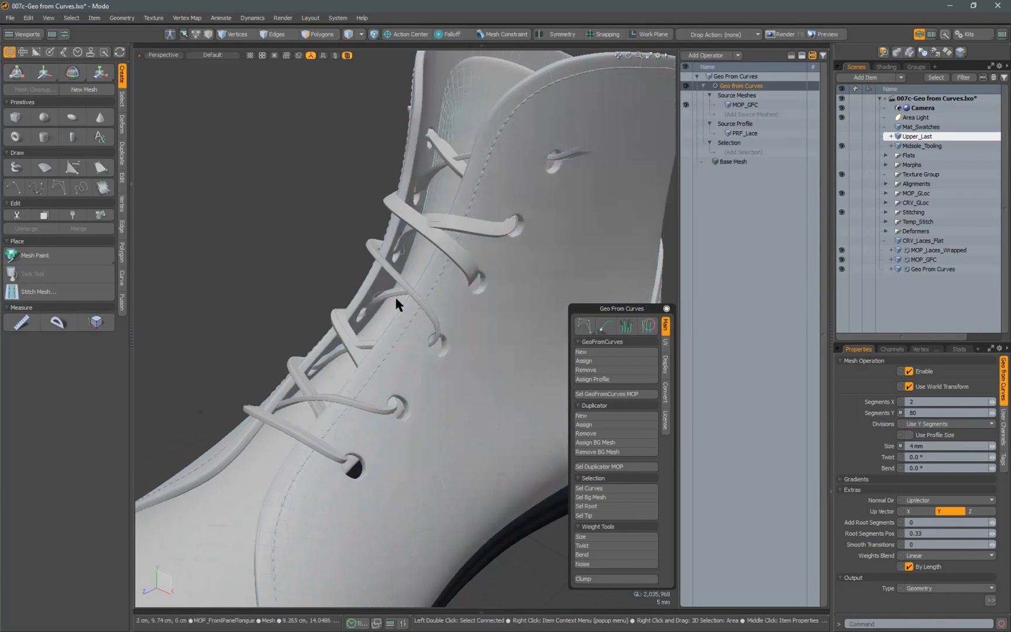
Close the Geo From Curves palette and set the lace size to 6 mm
left_click_drag(231, 275, 527, 333, "alt")
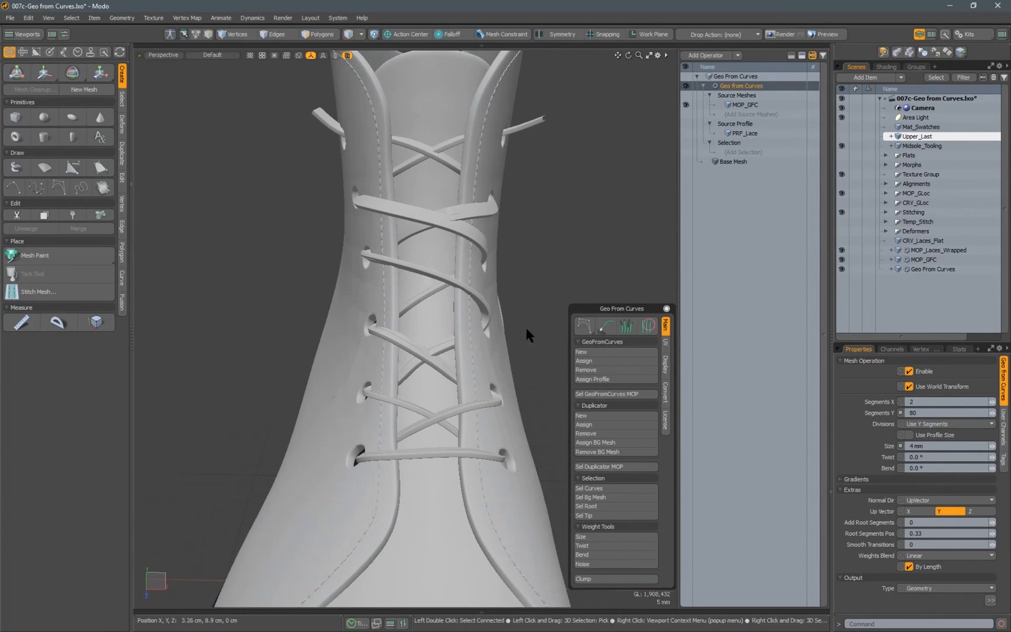
left_click(665, 309)
left_click_drag(397, 350, 400, 321, "alt")
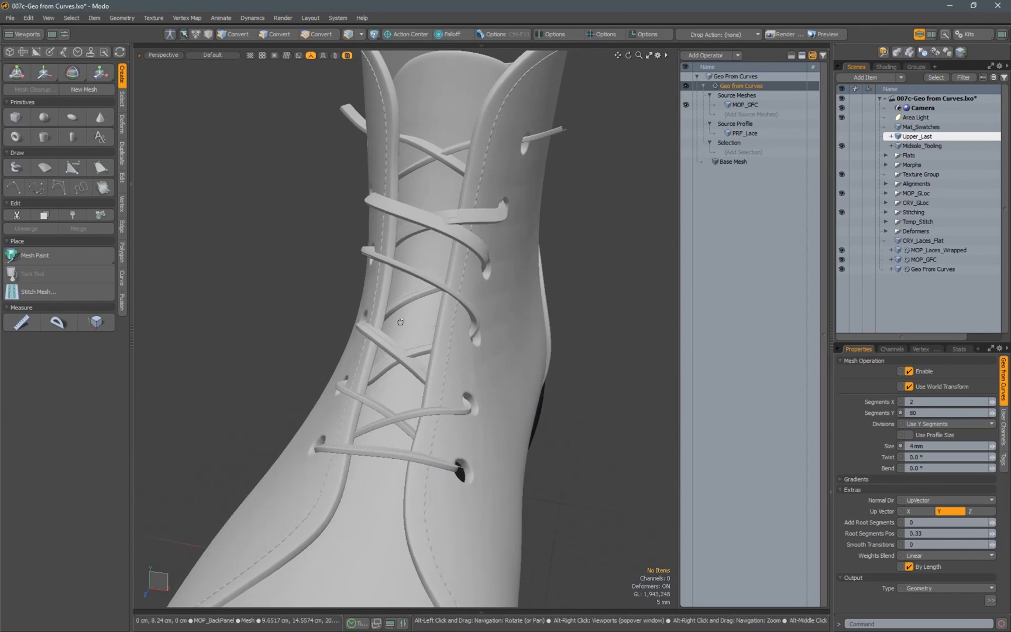
left_click(930, 446)
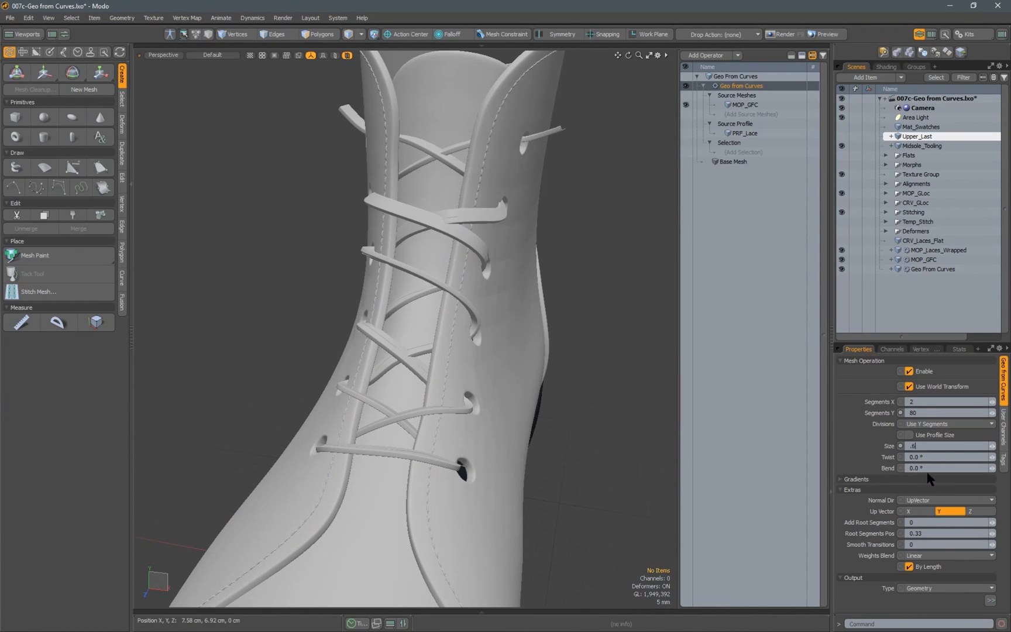
type(".6")
key("Return")
left_click_drag(475, 293, 648, 242, "alt")
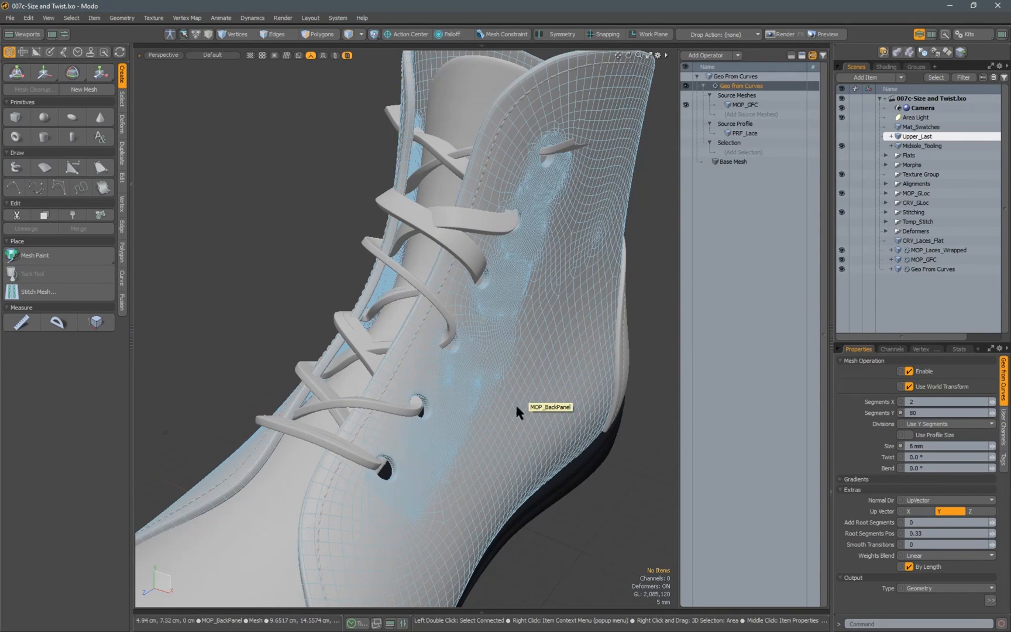
Open the lace's Twist Mask gradient in the Gradient Editor and place the editor below the laces
left_click(990, 600)
mouse_move(550, 202)
left_mouse_down("alt")
mouse_move(468, 161)
mouse_move(605, 205)
mouse_move(616, 169)
mouse_move(609, 153)
mouse_move(564, 129)
mouse_move(476, 156)
mouse_move(556, 190)
left_mouse_up("alt")
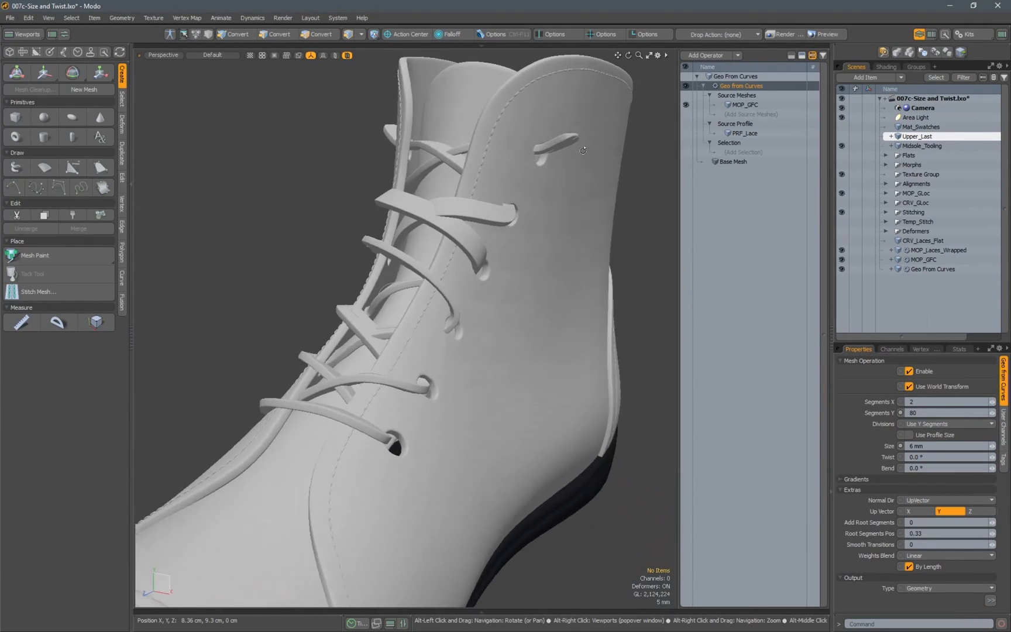
left_click(856, 479)
left_click(988, 505)
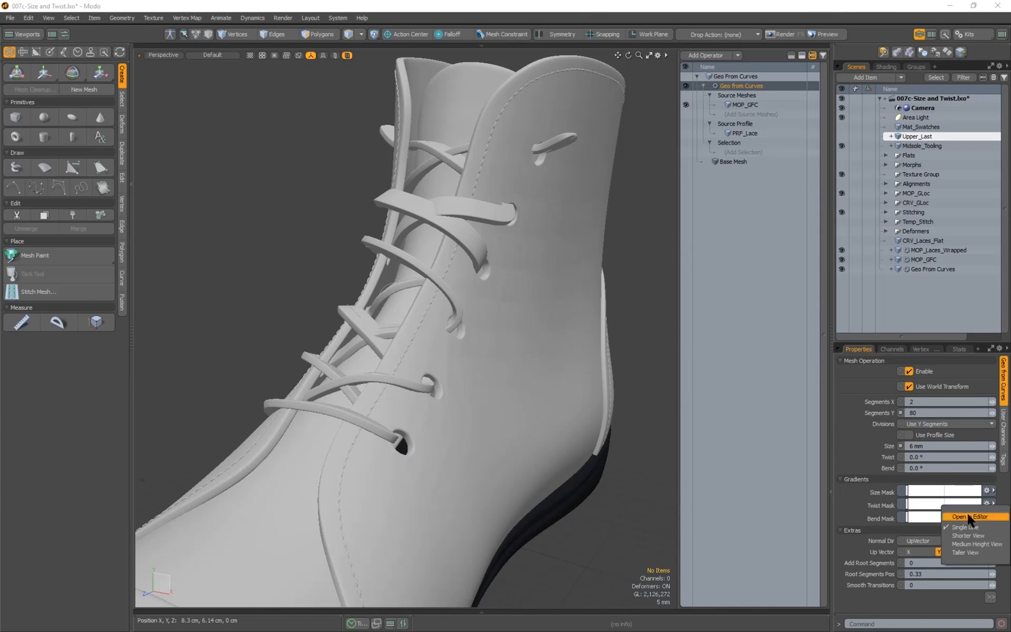
left_click(968, 517)
left_click_drag(524, 229, 420, 417)
left_click_drag(380, 280, 434, 235, "alt")
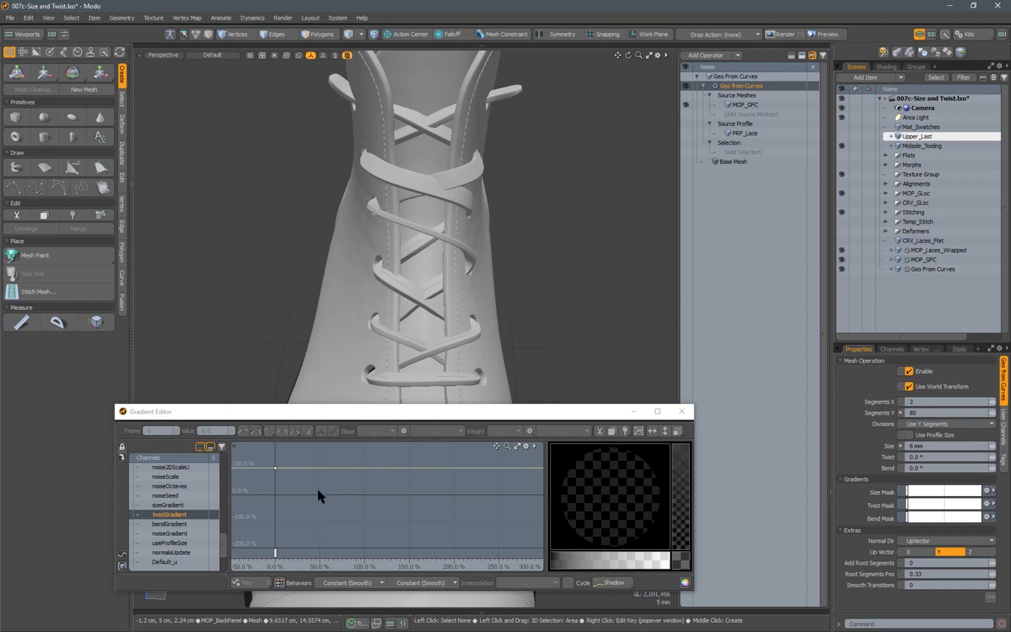
Add a key at 100% input with a value of 100% to the twist gradient
middle_click(364, 467)
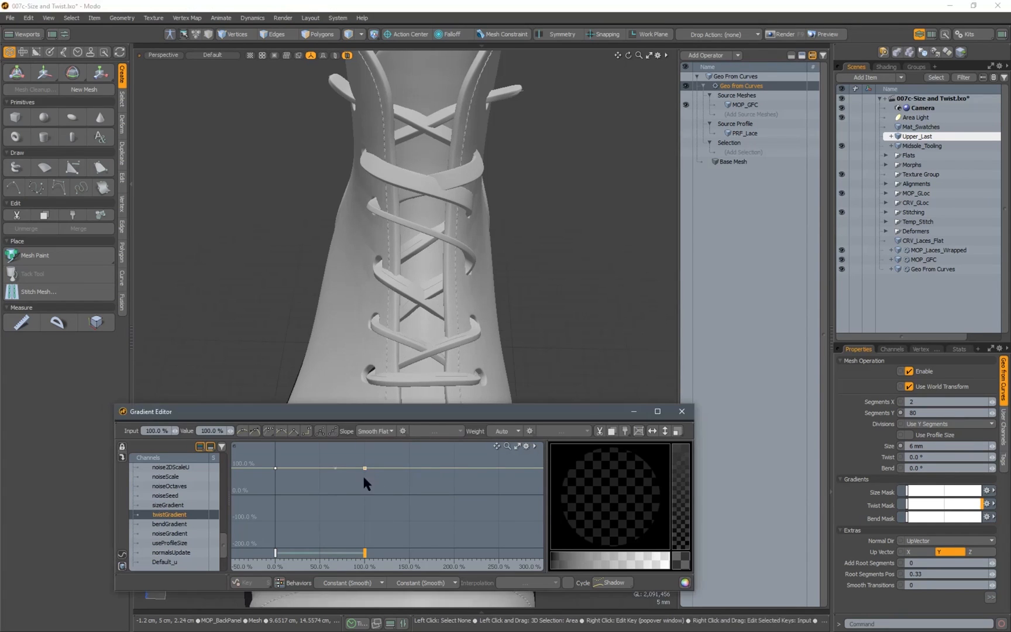
left_click_drag(326, 493, 396, 503, "alt")
key("shift+a")
key("alt")
right_click_drag(372, 508, 369, 489, "alt")
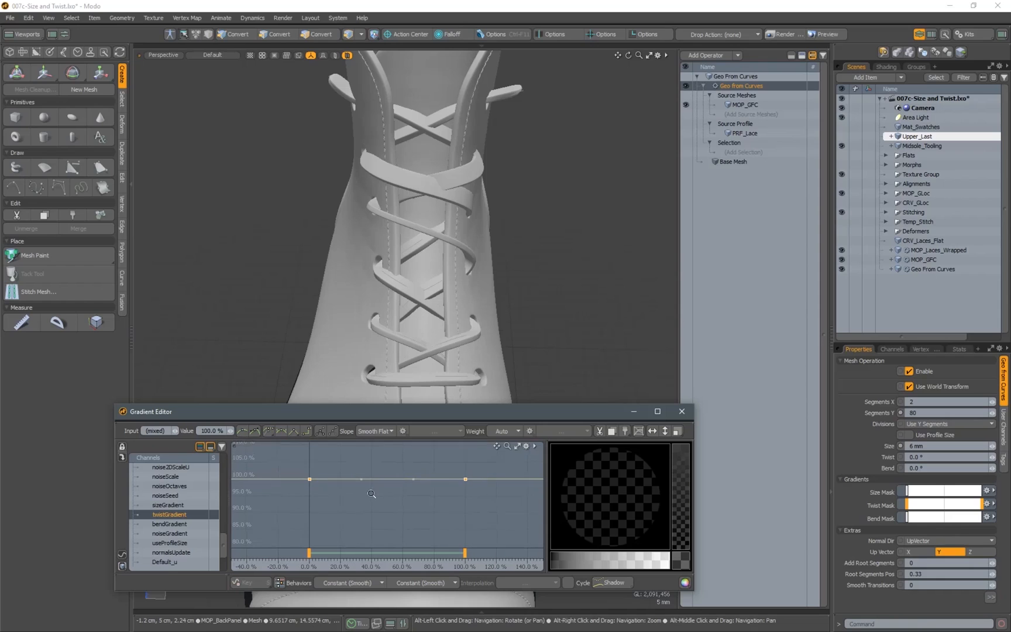
Add a series of keys with a value of 100% along the twist gradient between its start and end keys
left_click(322, 479, "ctrl")
left_click(339, 480, "ctrl")
left_click(355, 479, "ctrl")
left_click(374, 479, "ctrl")
left_click(382, 479, "ctrl")
left_click(431, 479, "ctrl")
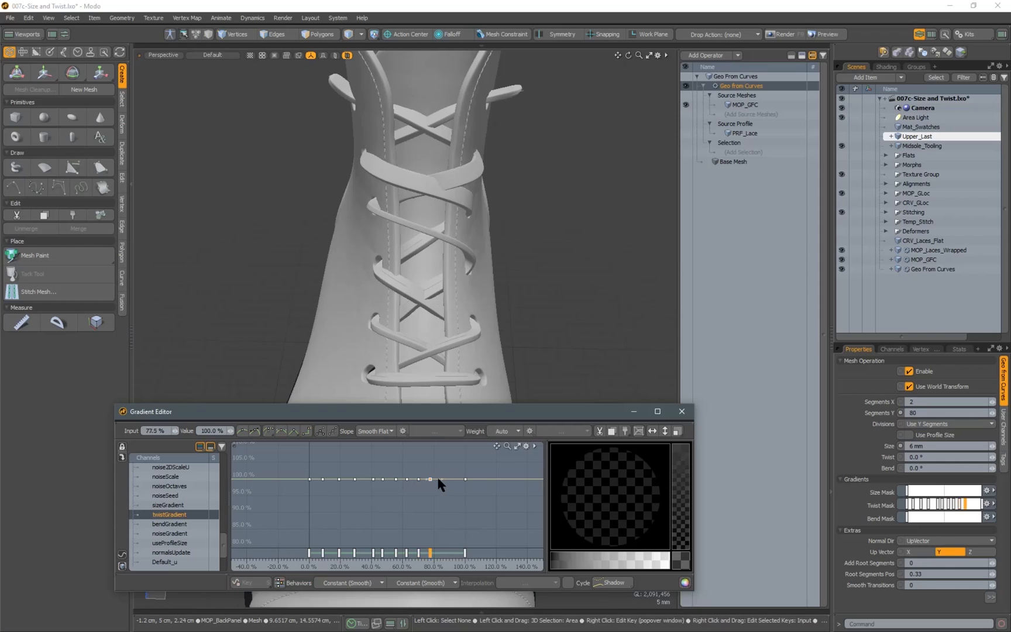
left_click(363, 479, "ctrl")
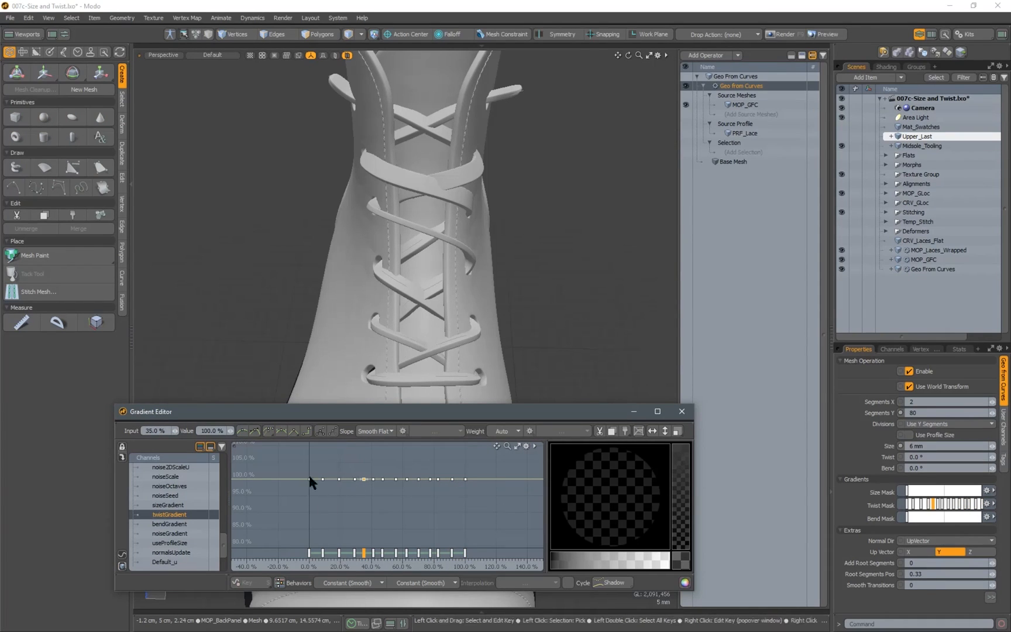
Lower the twist gradient key at 8.9% input to 74% and set the lace twist to 90°
mouse_move(389, 198)
left_mouse_down("alt")
mouse_move(424, 202)
mouse_move(418, 215)
mouse_move(369, 203)
left_mouse_up("alt")
scroll(381, 215, "up", 5)
mouse_move(312, 478)
left_mouse_down("ctrl+alt")
mouse_move(361, 496)
mouse_move(327, 476)
mouse_move(326, 517)
mouse_move(340, 498)
mouse_move(312, 521)
mouse_move(304, 480)
mouse_move(314, 494)
left_mouse_up("ctrl+alt")
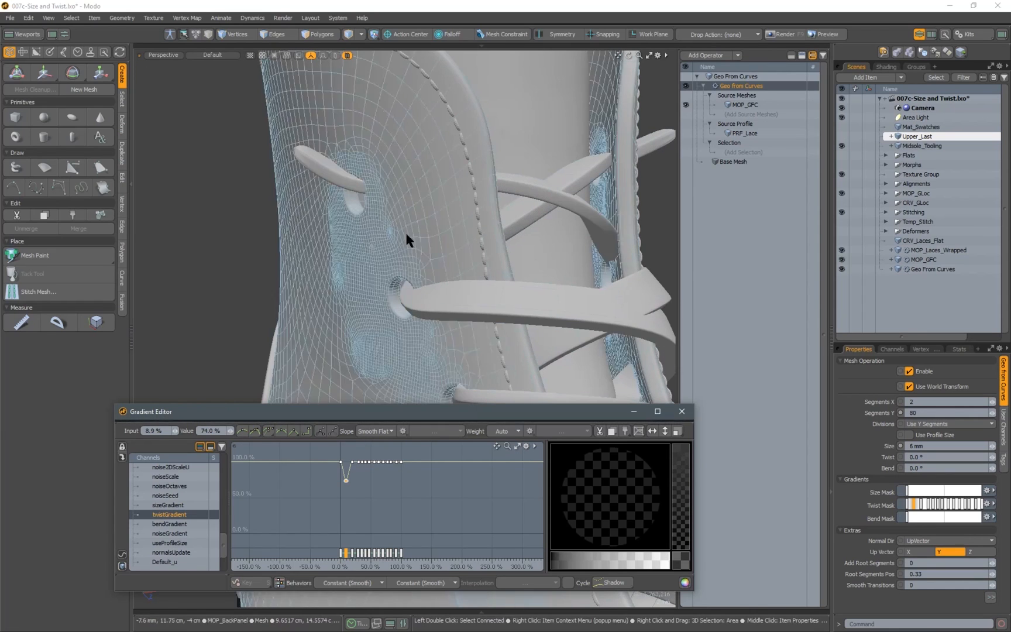
left_click(937, 457)
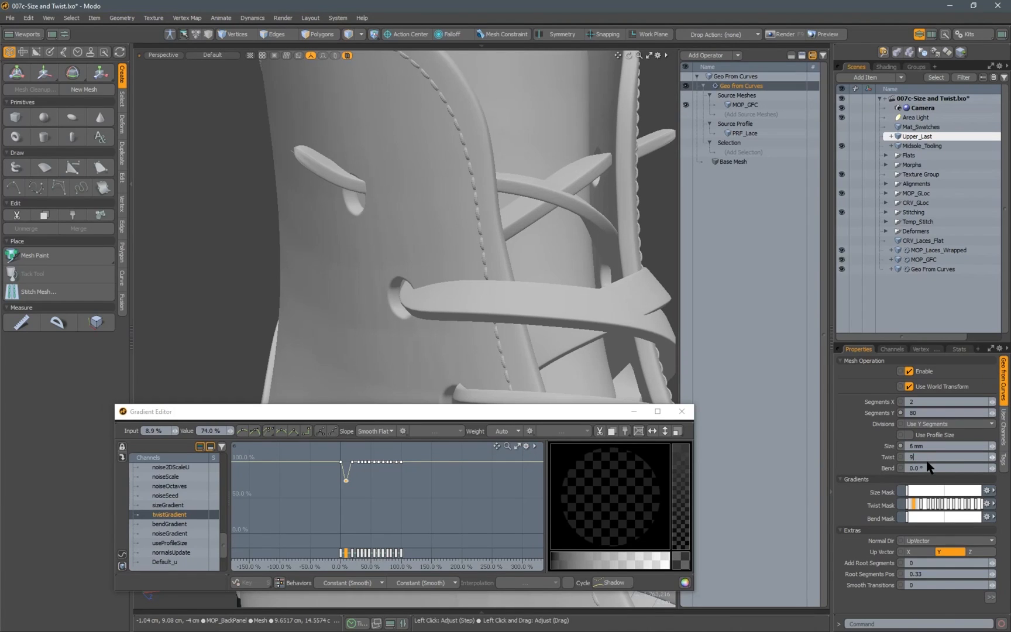
type("0")
key("Return")
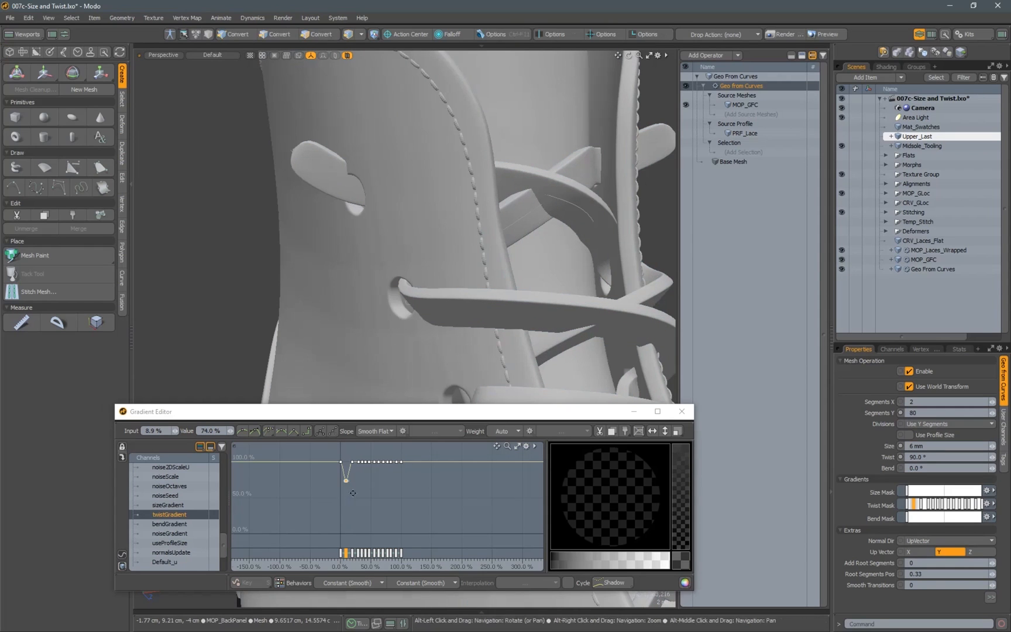
Raise the twist gradient's first key to 136% and lift the key near 9% input slightly above it
scroll(351, 491, "up", 5)
right_click_drag(364, 489, 359, 479, "alt")
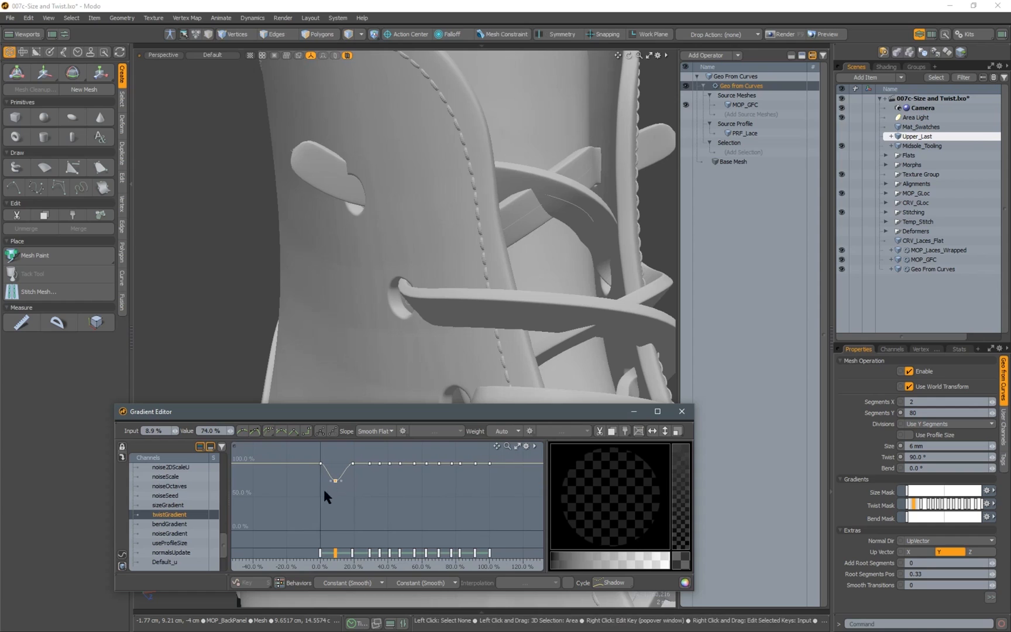
mouse_move(334, 488)
left_mouse_down()
mouse_move(337, 452)
mouse_move(336, 493)
left_mouse_up()
right_click_drag(336, 494, 310, 510, "alt")
mouse_move(335, 496)
left_mouse_down("alt")
mouse_move(335, 482)
mouse_move(323, 503)
mouse_move(328, 484)
left_mouse_up("alt")
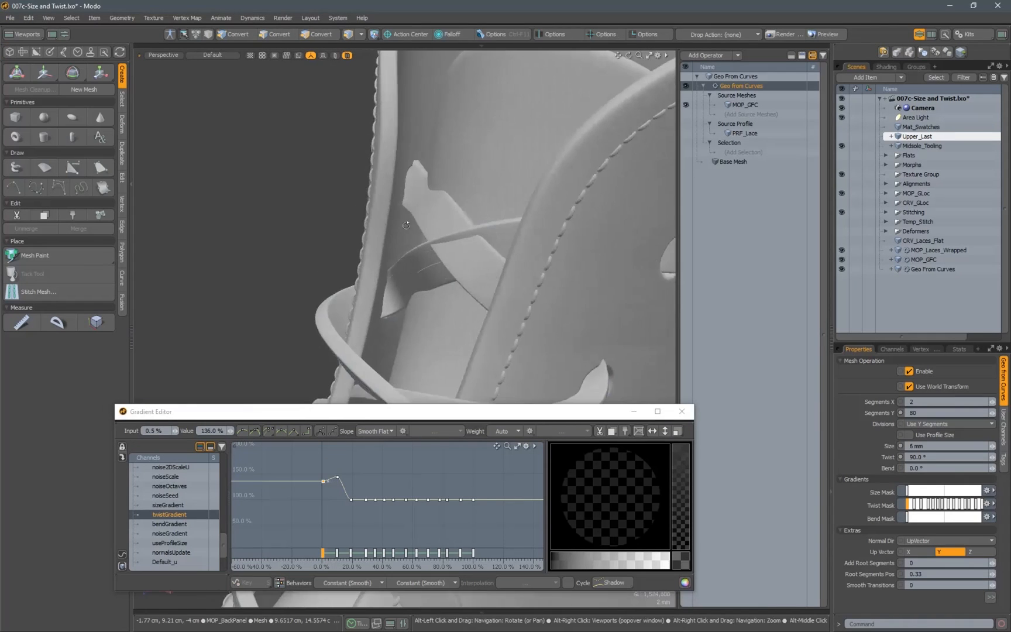
Add a twist gradient key at 4% input with a value of about 96.6%
left_click_drag(331, 475, 304, 500)
middle_click(312, 492)
left_click_drag(375, 252, 497, 237, "alt")
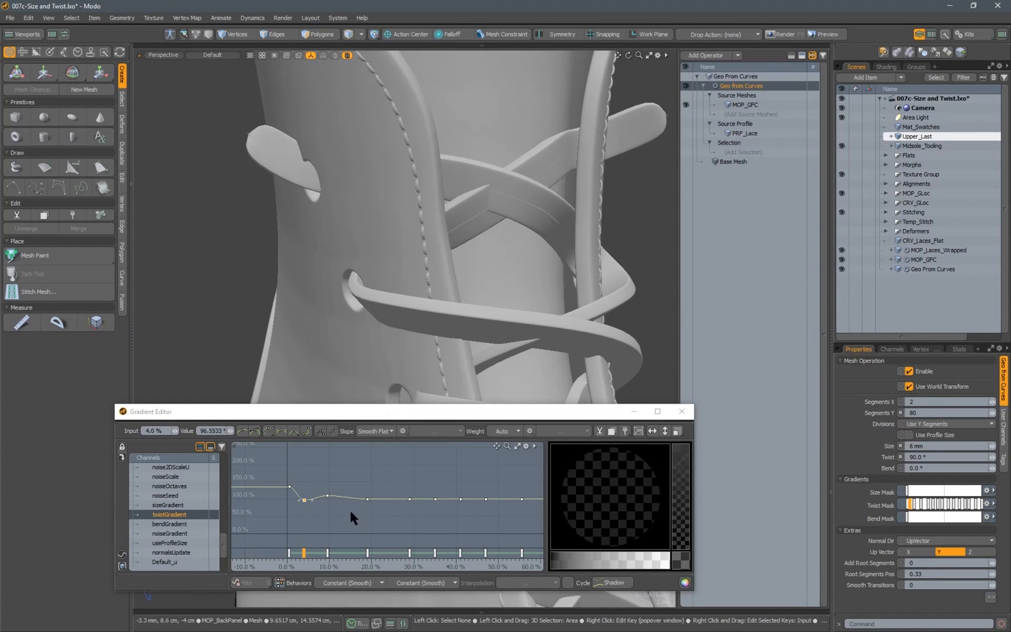
left_click_drag(445, 245, 474, 316, "alt")
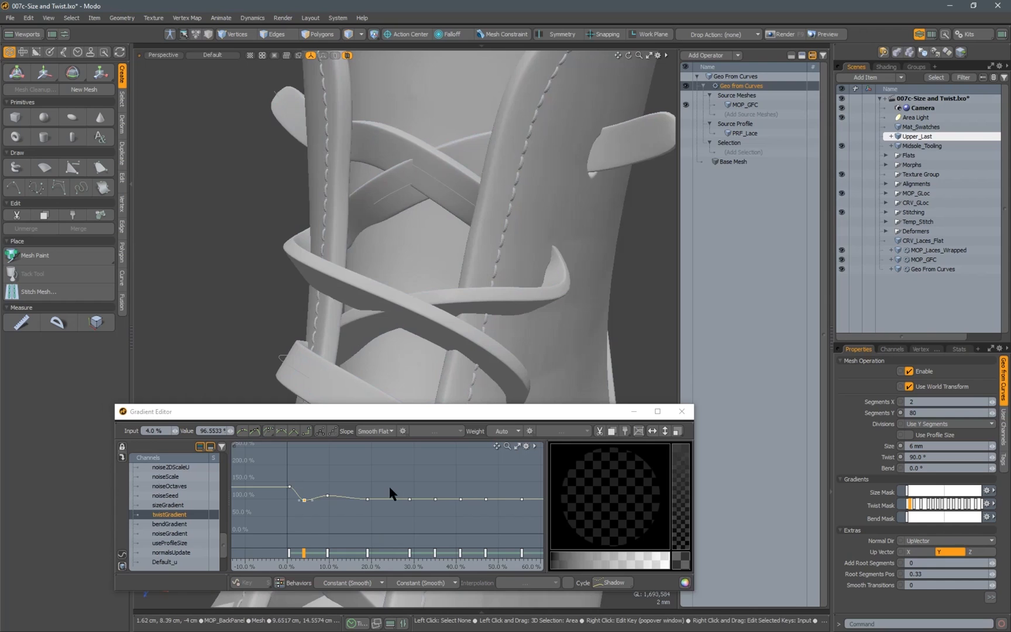
Add a twist gradient key at about 15% input and 33.5% value, and raise the key at 8.9% input to 156%
mouse_move(329, 500)
left_mouse_down("alt")
mouse_move(342, 495)
mouse_move(337, 481)
left_mouse_up("alt")
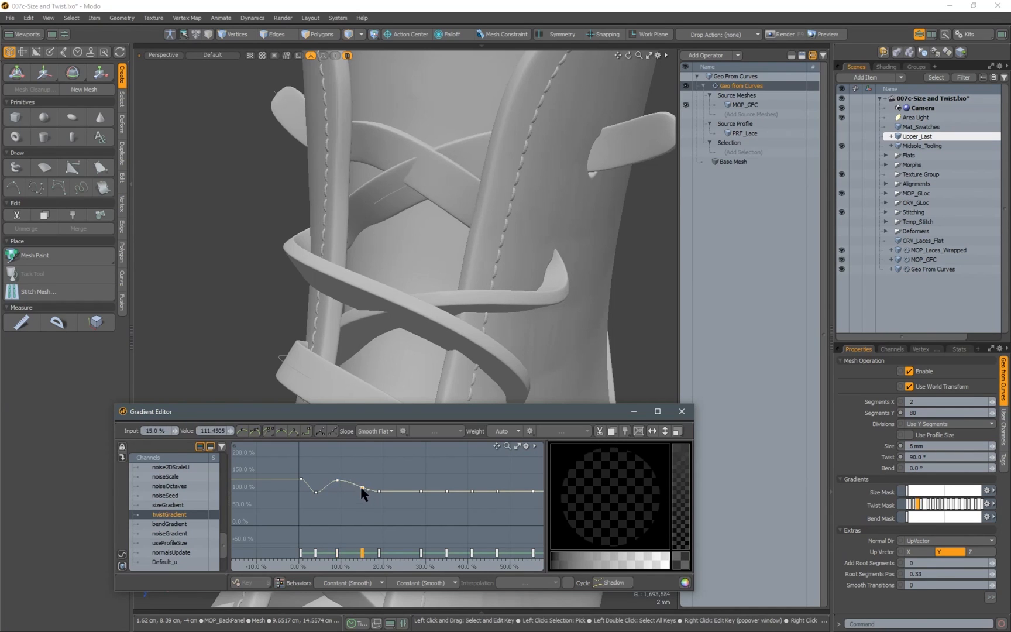
left_click_drag(360, 491, 357, 515)
left_click_drag(351, 374, 414, 414, "alt")
left_click_drag(338, 480, 335, 471)
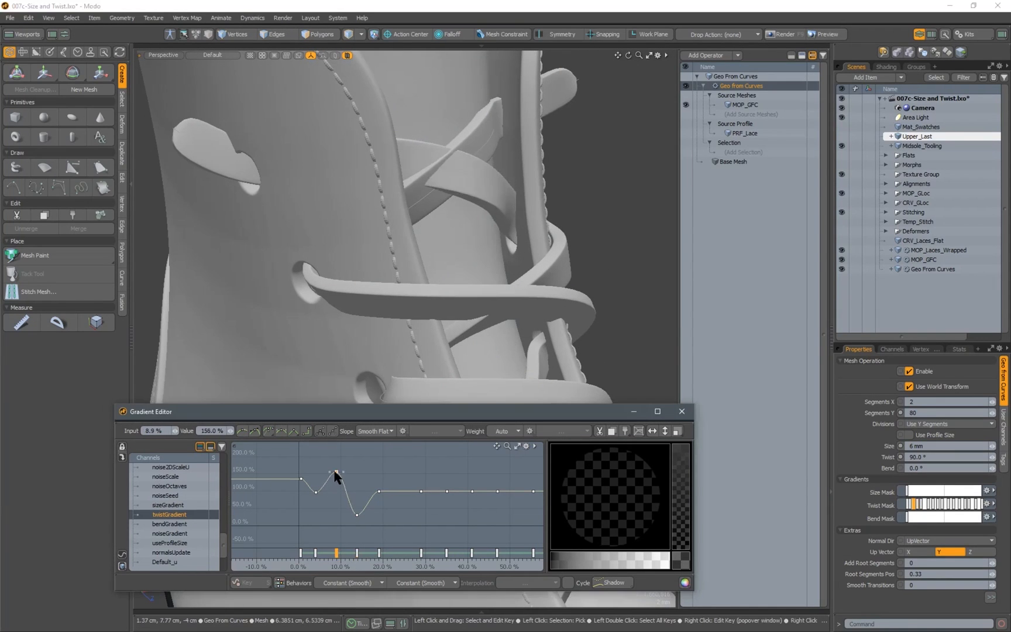
left_click_drag(355, 515, 362, 514)
left_click_drag(357, 234, 313, 140, "alt")
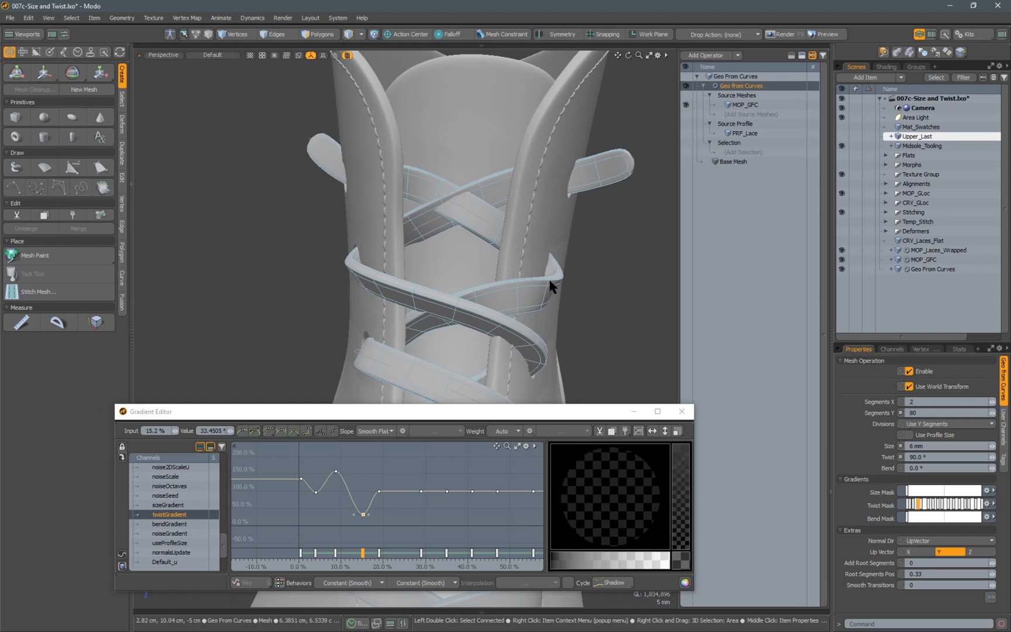
Examine from several angles how the laces cross the tongue and pass through the boot's upper eyelets
left_click_drag(537, 264, 413, 202, "alt")
scroll(409, 230, "up", 2)
scroll(452, 272, "down", 4)
scroll(461, 288, "up", 3)
scroll(427, 232, "up", 4)
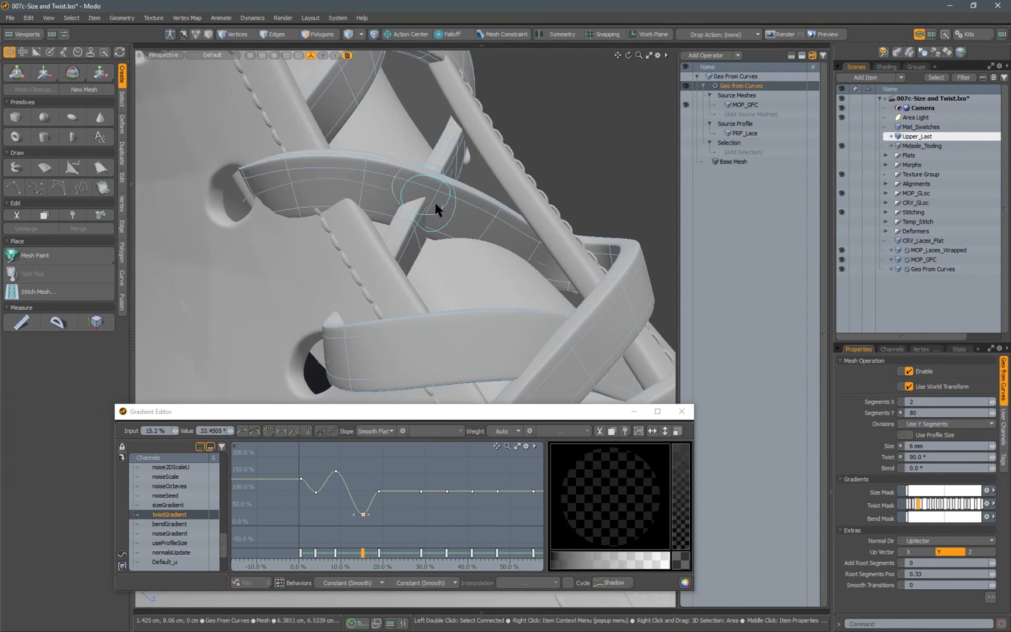
double_click(438, 209)
left_click(531, 172)
left_click_drag(449, 186, 462, 255, "alt")
scroll(463, 222, "down", 3)
Show the Flats group and make the CRV_Laces_Flat mesh visible and active for editing
left_click_drag(564, 239, 406, 258, "ctrl+alt")
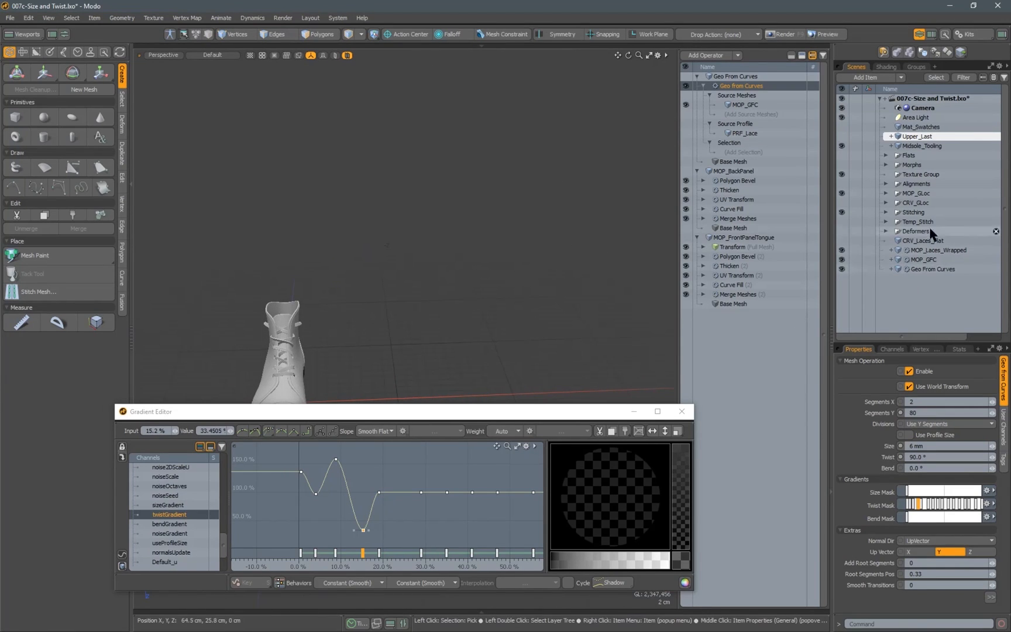
left_click(841, 156)
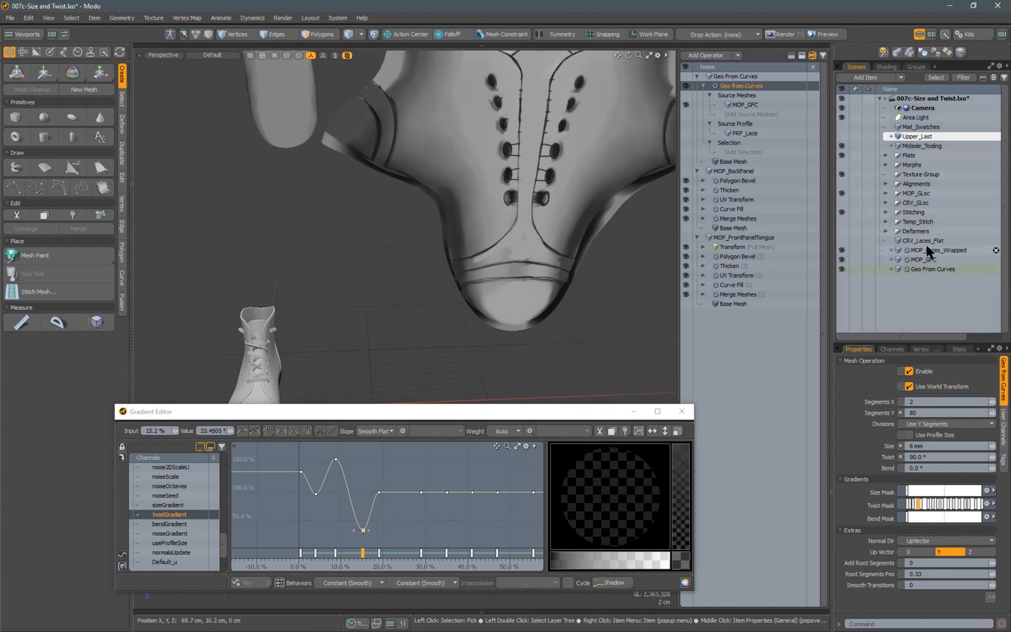
left_click(861, 241)
left_click(841, 240)
Split the viewport into two views, framing the flat pattern's upper eyelets in one and the boot's laces in the other, clear of the Gradient Editor
mouse_move(422, 267)
left_mouse_down("alt")
mouse_move(412, 287)
mouse_move(429, 271)
left_mouse_up("alt")
key("2")
left_click_drag(297, 332, 343, 324, "alt+shift")
scroll(304, 339, "up", 5)
left_click_drag(329, 422, 681, 442)
left_click_drag(140, 55, 141, 105)
left_click_drag(330, 186, 401, 183, "alt")
scroll(400, 183, "down", 5)
left_click_drag(556, 82, 375, 187, "alt+shift")
scroll(456, 188, "up", 5)
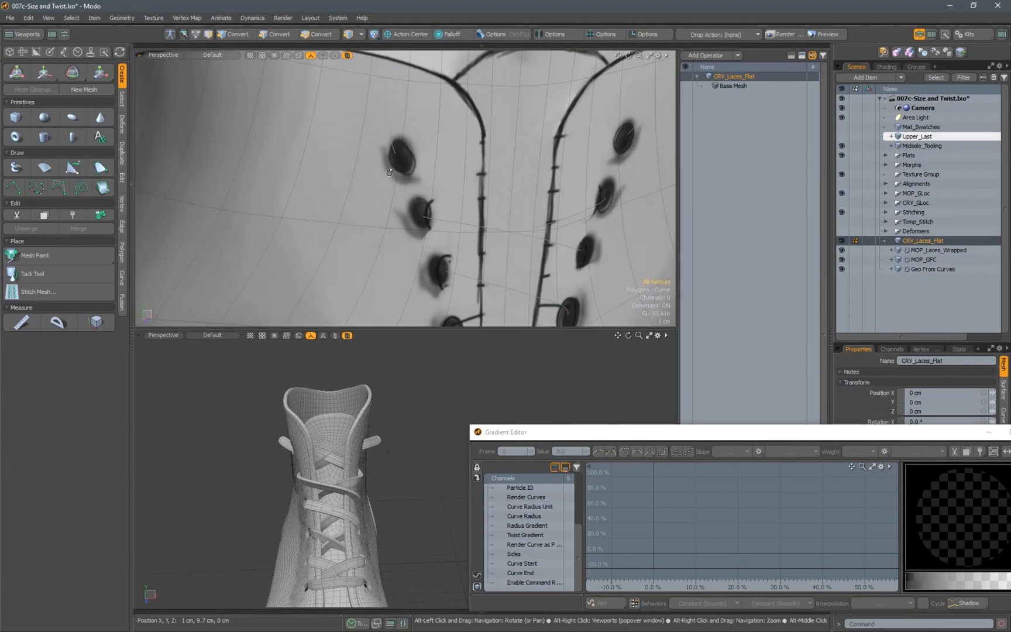
left_click_drag(275, 462, 295, 457, "alt")
scroll(296, 456, "up", 5)
left_click_drag(560, 434, 770, 437)
Select the two CRV_Laces_Flat vertices where the laces cross between the top eyelets and move them in depth
left_click_drag(425, 448, 446, 435, "alt")
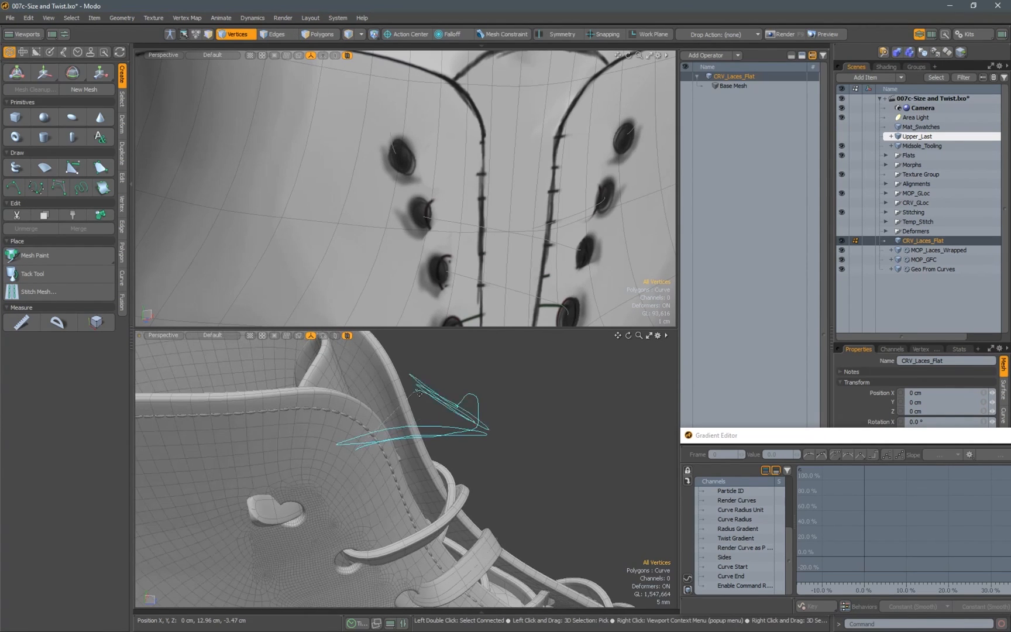
left_click_drag(390, 432, 524, 378, "alt")
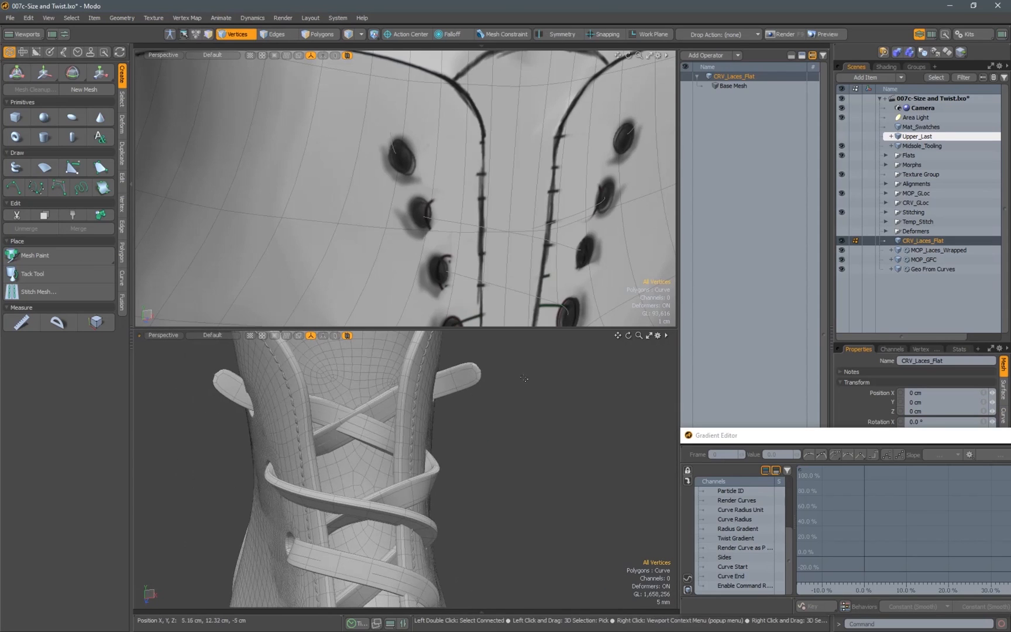
left_click_drag(459, 223, 391, 176, "alt")
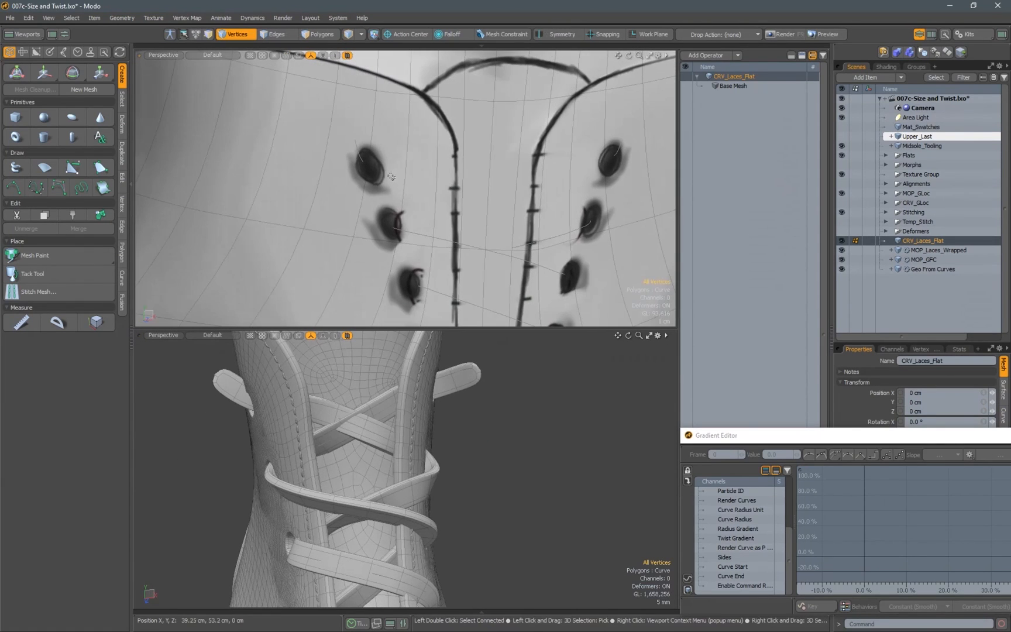
left_click_drag(389, 415, 457, 476, "alt")
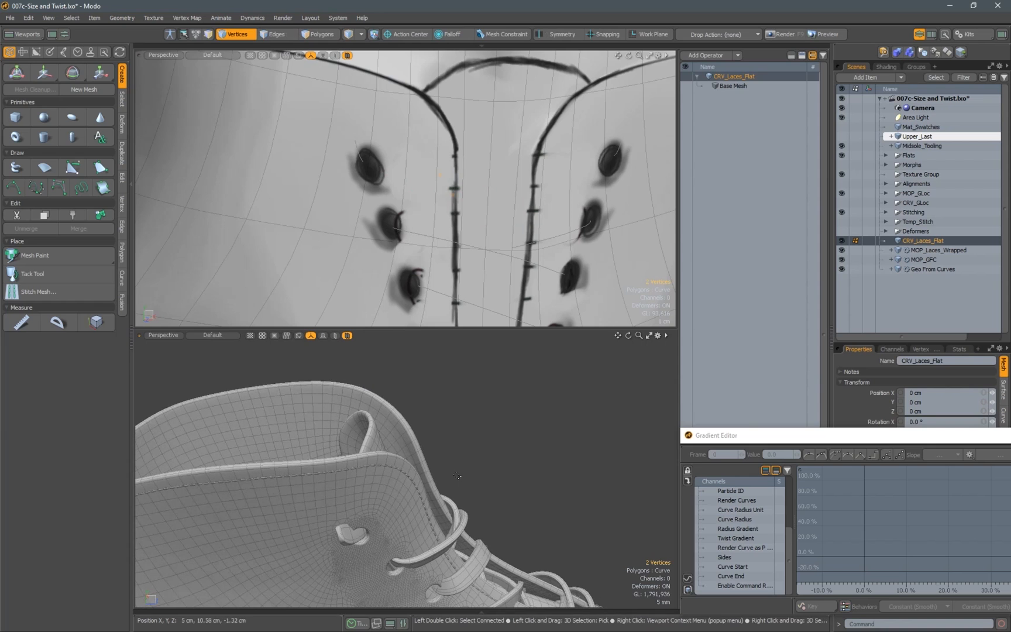
left_click_drag(421, 221, 539, 195, "alt")
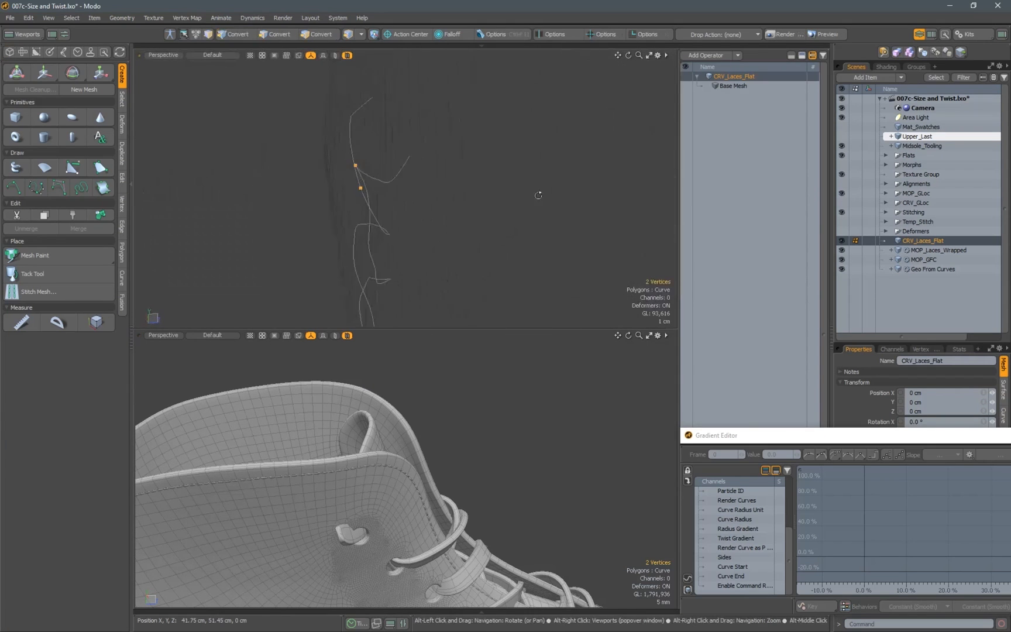
left_click_drag(409, 481, 357, 468, "alt")
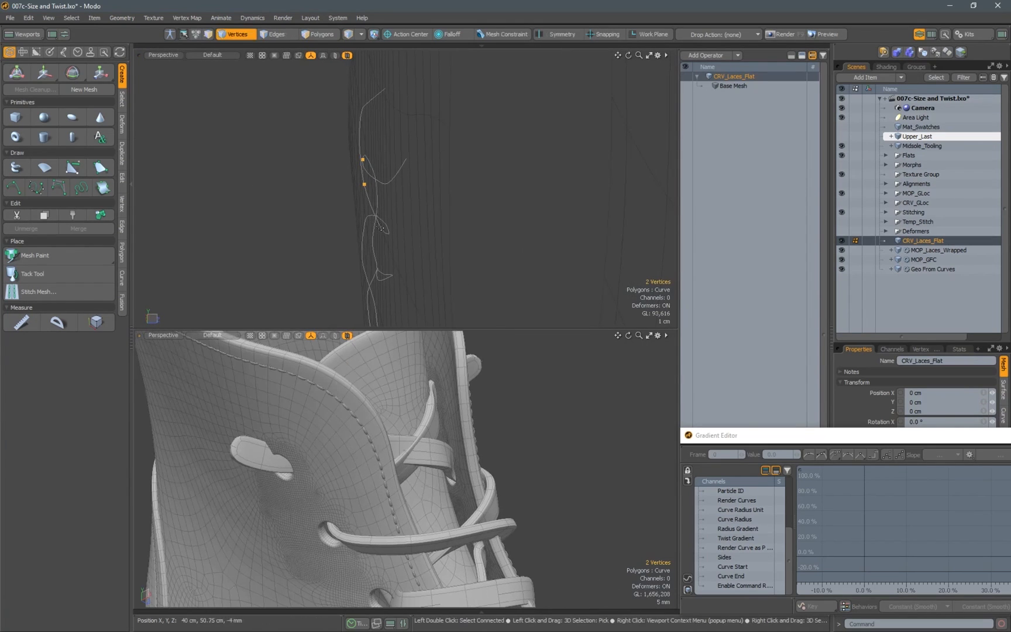
key("w")
left_click_drag(380, 182, 386, 174, "alt")
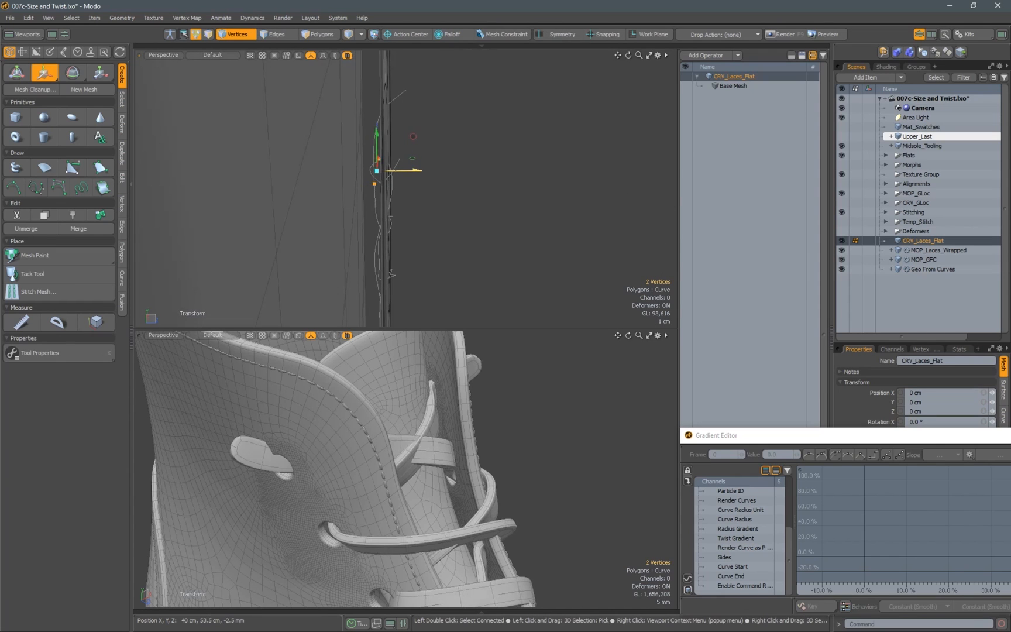
left_click_drag(392, 225, 340, 205, "alt")
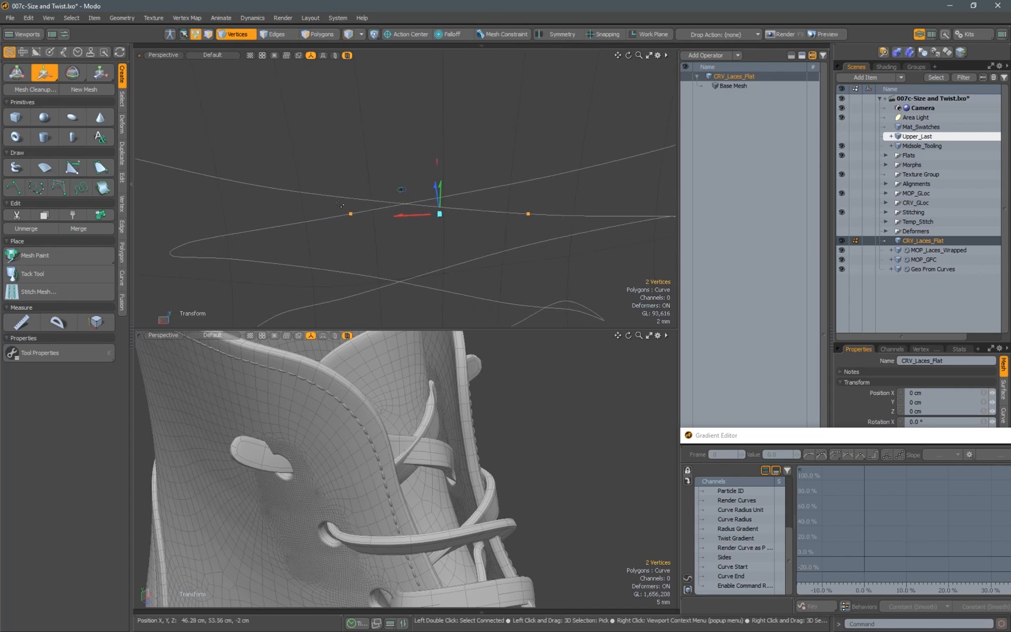
right_click_drag(632, 120, 630, 119, "shift")
mouse_move(620, 127)
left_mouse_down("alt")
mouse_move(544, 158)
mouse_move(411, 267)
mouse_move(434, 222)
mouse_move(435, 237)
mouse_move(438, 208)
mouse_move(453, 203)
left_mouse_up("alt")
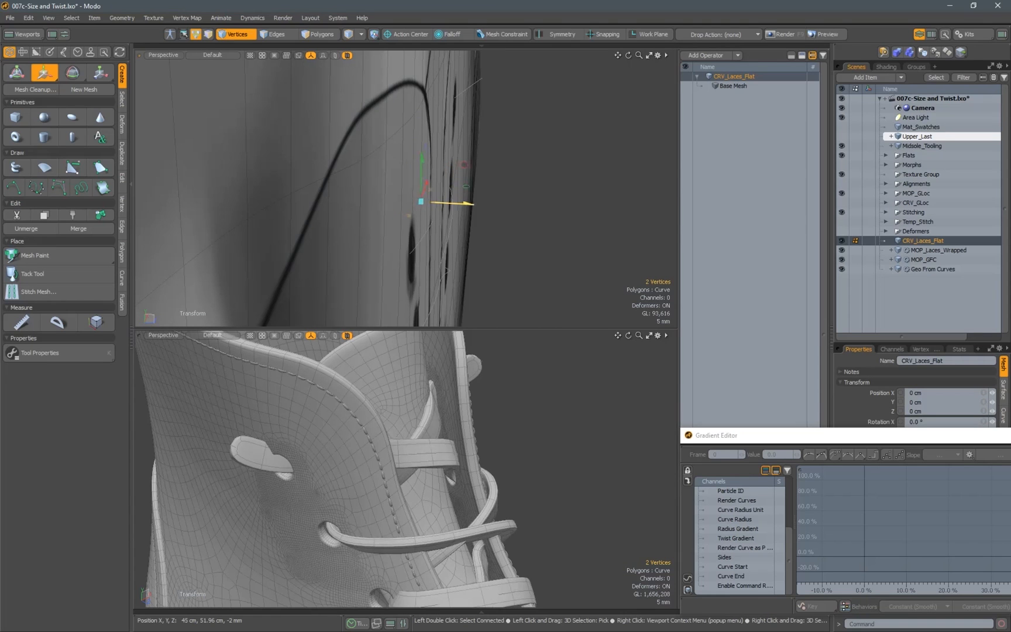
Fine-tune the depth of the two crossing vertices while checking the laces on the boot
scroll(444, 485, "down", 4)
left_click_drag(444, 486, 433, 445, "alt+shift")
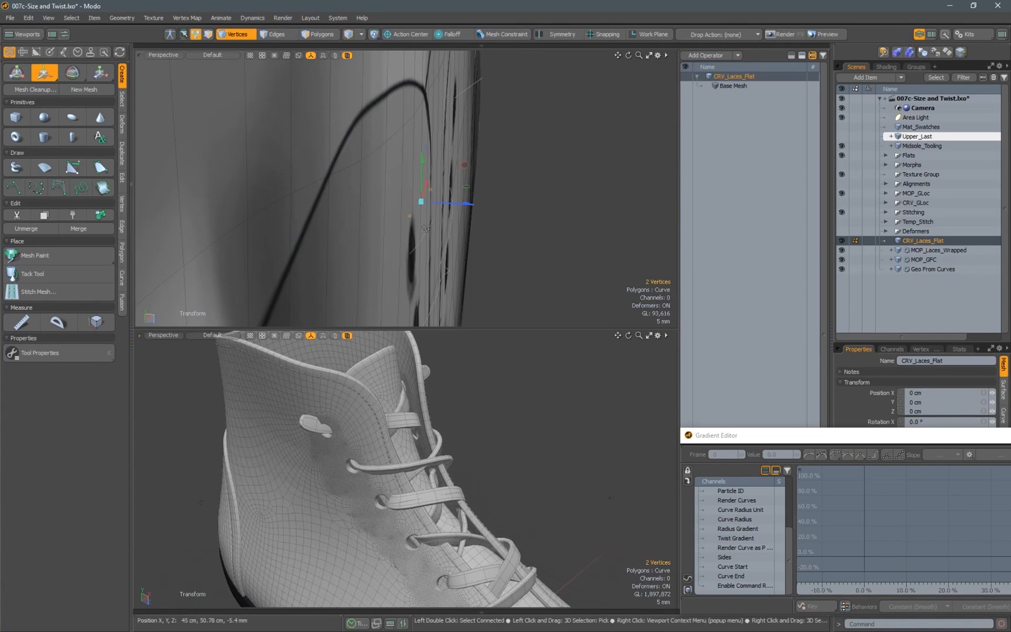
mouse_move(462, 203)
left_mouse_down()
mouse_move(492, 205)
mouse_move(458, 216)
left_mouse_up()
mouse_move(419, 530)
left_mouse_down("alt+shift")
mouse_move(405, 480)
mouse_move(367, 440)
mouse_move(273, 415)
mouse_move(398, 466)
mouse_move(424, 515)
left_mouse_up("alt+shift")
scroll(405, 479, "up", 2)
left_click_drag(424, 514, 377, 468, "alt")
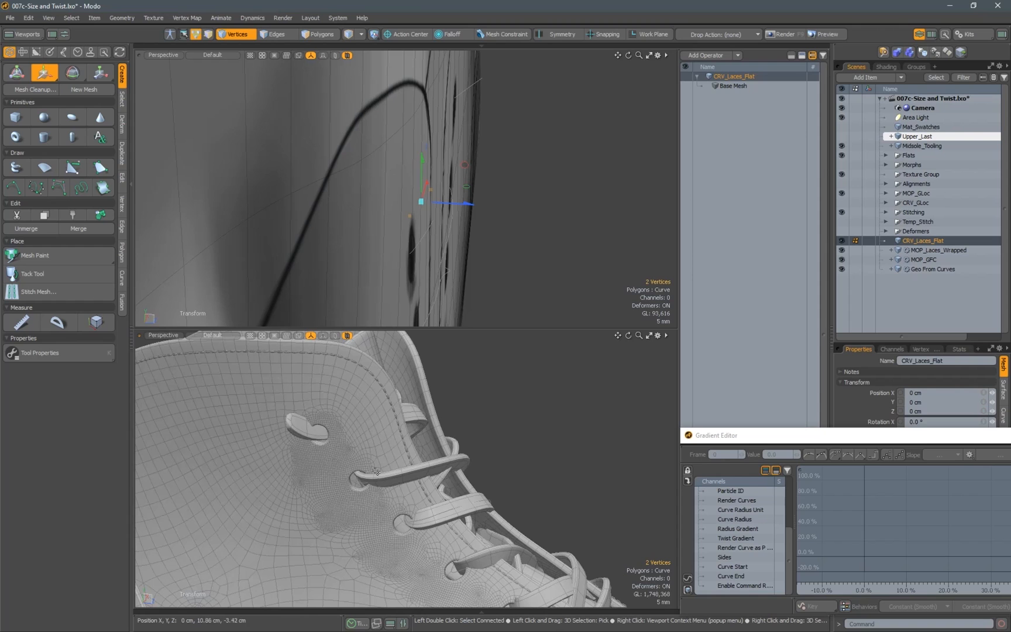
Move the next curve vertex near the upper eyelets inward along Z so its lace lies closer to the boot
left_click_drag(471, 196, 445, 224, "alt")
left_click_drag(389, 409, 396, 424, "alt")
scroll(396, 425, "up", 2)
left_click_drag(426, 246, 436, 245, "alt")
left_click(422, 178)
left_click_drag(464, 175, 452, 175)
left_click_drag(374, 409, 248, 434, "alt")
mouse_move(404, 193)
left_mouse_down("alt")
mouse_move(427, 190)
mouse_move(389, 196)
left_mouse_up("alt")
scroll(374, 403, "down", 3)
mouse_move(374, 404)
left_mouse_down("alt")
mouse_move(543, 388)
mouse_move(567, 437)
mouse_move(515, 422)
left_mouse_up("alt")
Adjust single CRV_Laces_Flat vertices around the lower eyelets, moving them slightly inward in depth
scroll(410, 225, "down", 3)
mouse_move(409, 225)
left_mouse_down("alt")
mouse_move(429, 224)
mouse_move(243, 188)
left_mouse_up("alt")
scroll(242, 187, "down", 2)
scroll(374, 445, "down", 2)
left_click_drag(375, 445, 340, 459, "alt")
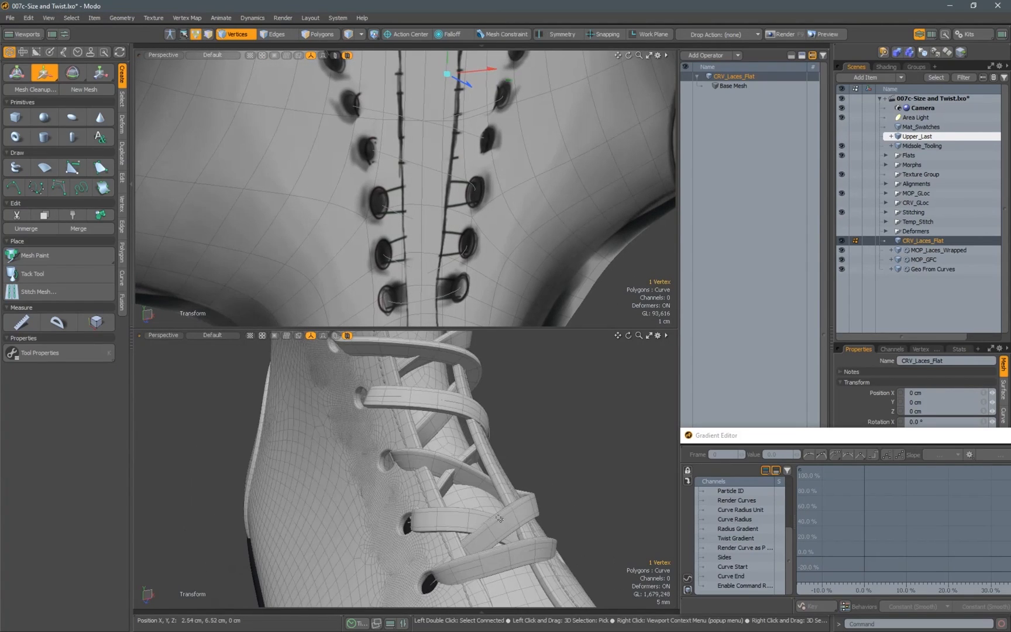
scroll(389, 204, "up", 4)
left_click_drag(389, 204, 407, 213)
left_click_drag(407, 212, 484, 223, "alt")
left_click(473, 225)
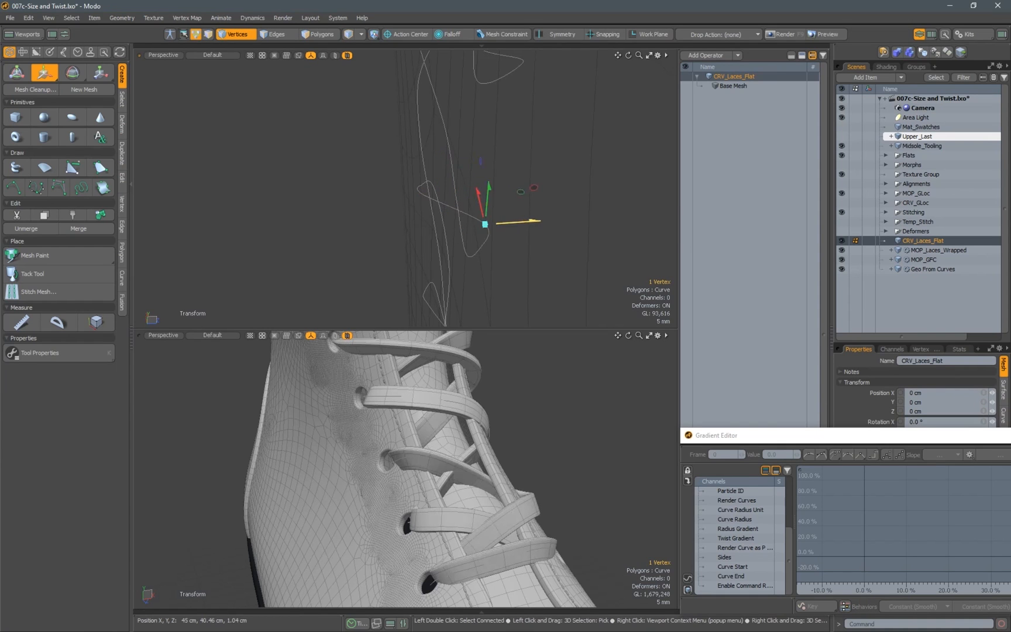
left_click(443, 204)
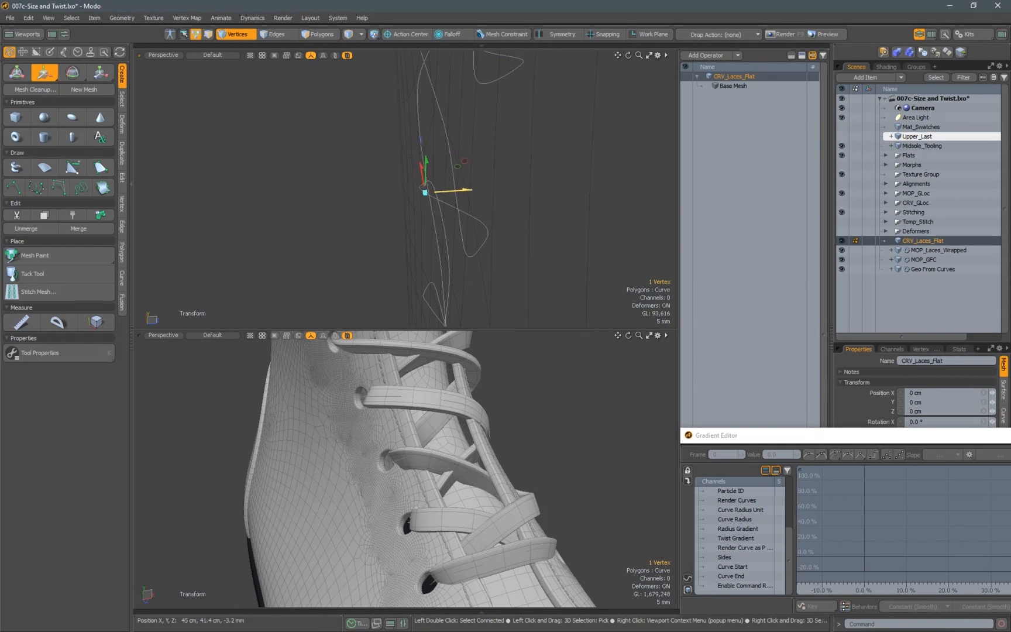
scroll(422, 148, "up", 3)
left_click(421, 147)
left_click_drag(440, 138, 433, 139)
Select the three curve vertices at one lower eyelet and check how that lace enters its hole on the boot
left_click_drag(351, 436, 430, 424, "alt")
scroll(439, 419, "up", 3)
left_click_drag(579, 243, 444, 183, "alt")
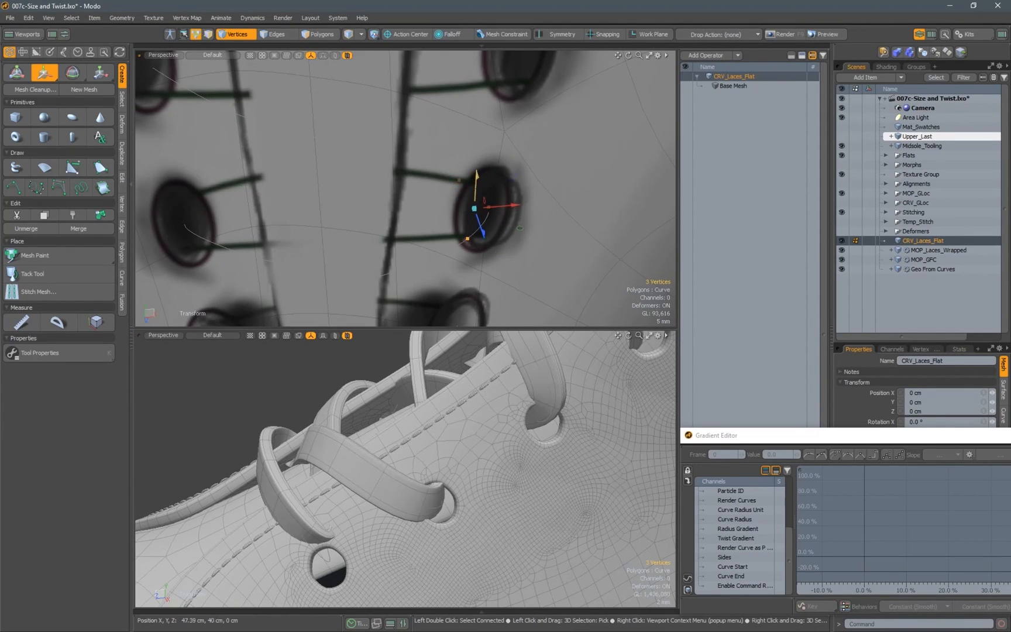
left_click_drag(354, 438, 453, 432, "alt")
Set Segments Y of the Geo from Curves operation to 120 and check the laces at the lower eyelets
left_click_drag(789, 438, 322, 96)
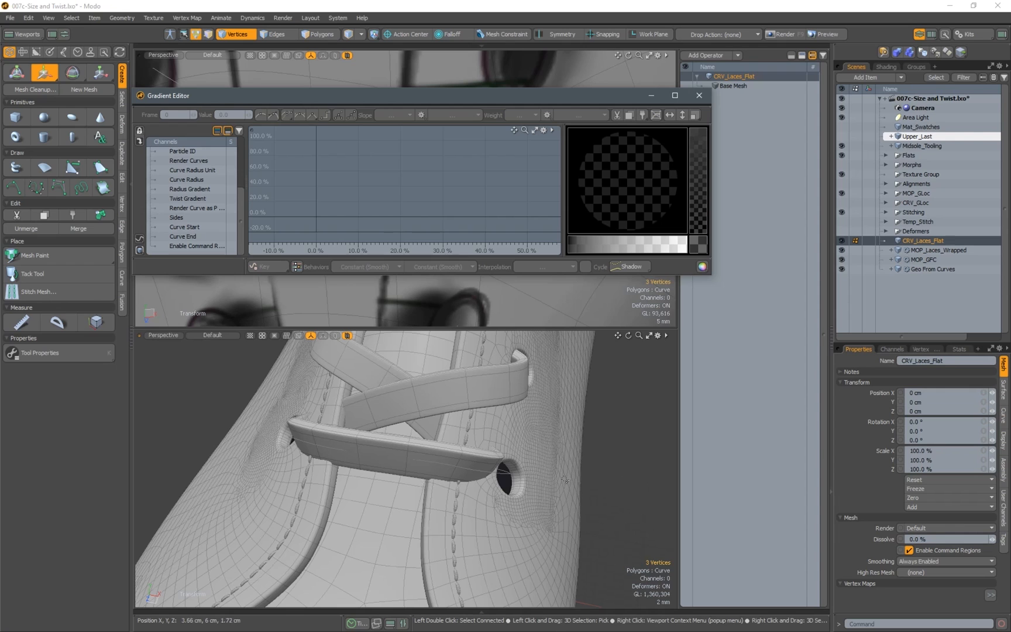
left_click(930, 261)
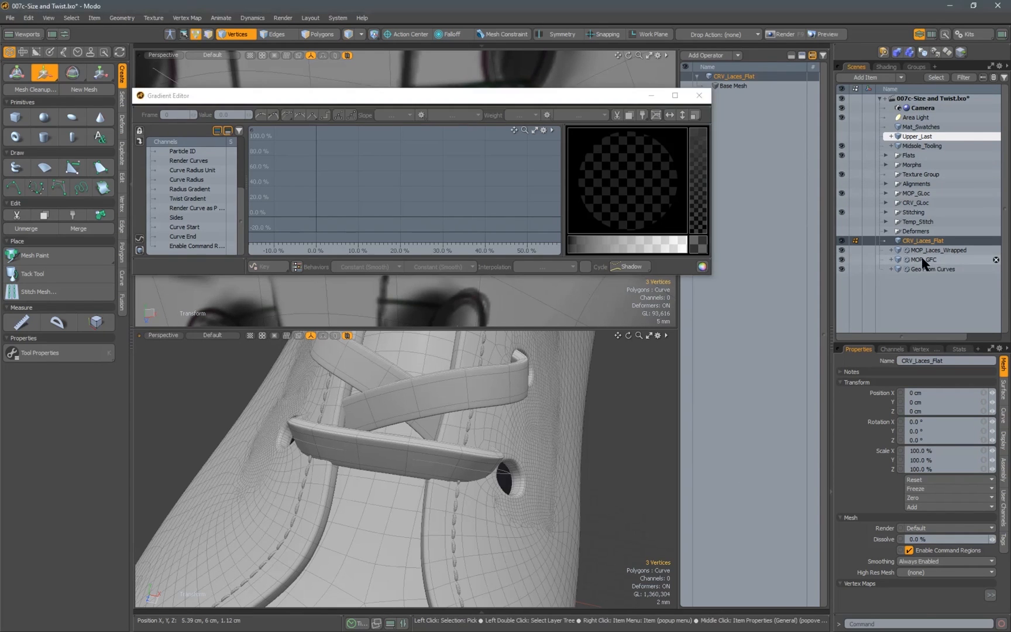
left_click_drag(625, 104, 616, 128)
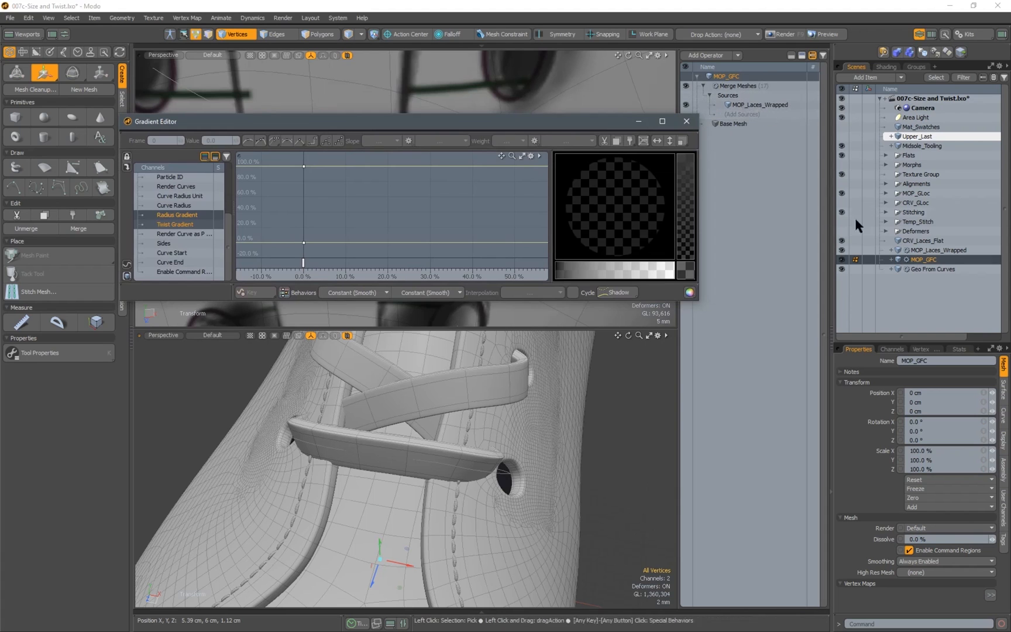
left_click(925, 271)
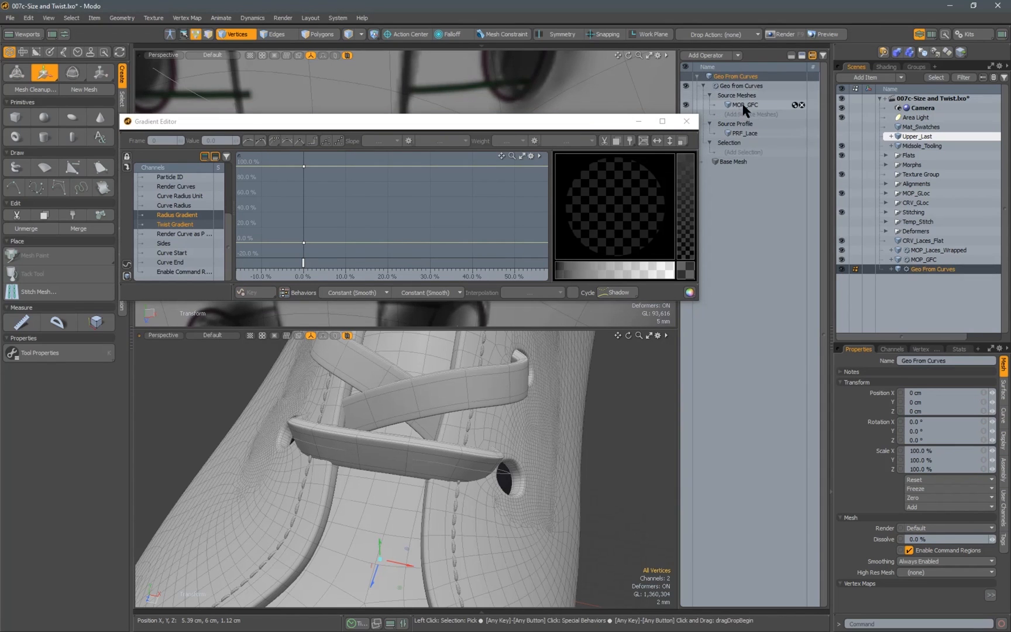
left_click(742, 86)
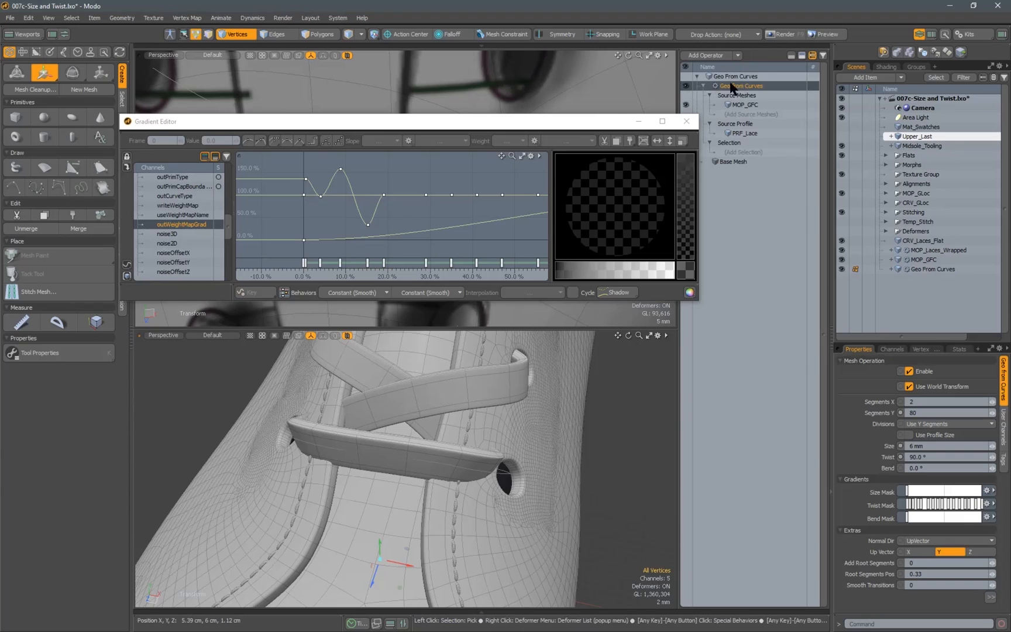
left_click_drag(923, 413, 867, 415)
type("120")
key("Return")
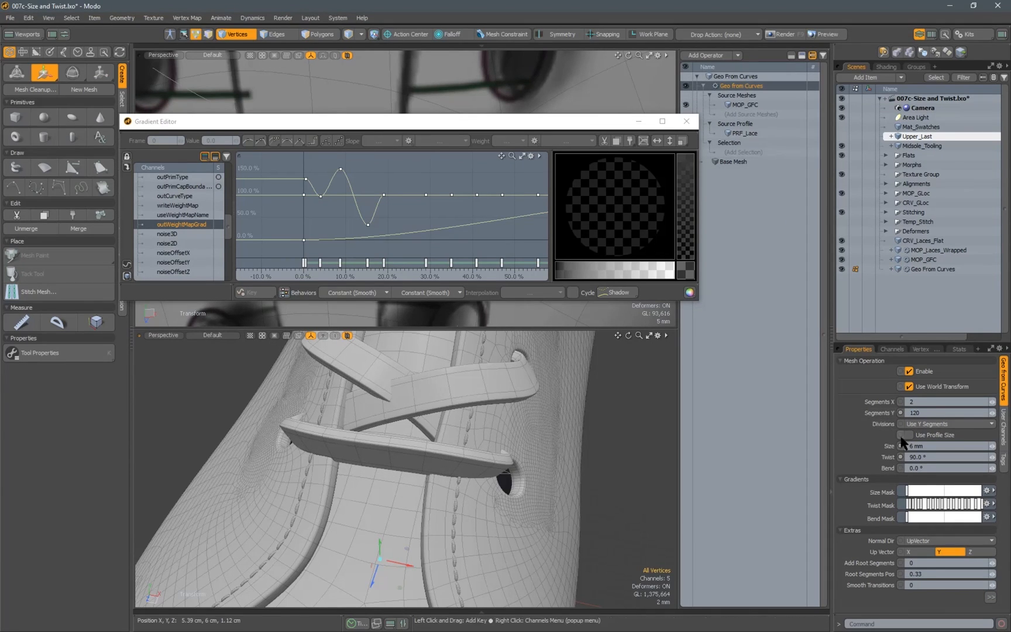
left_click_drag(479, 456, 471, 424, "alt")
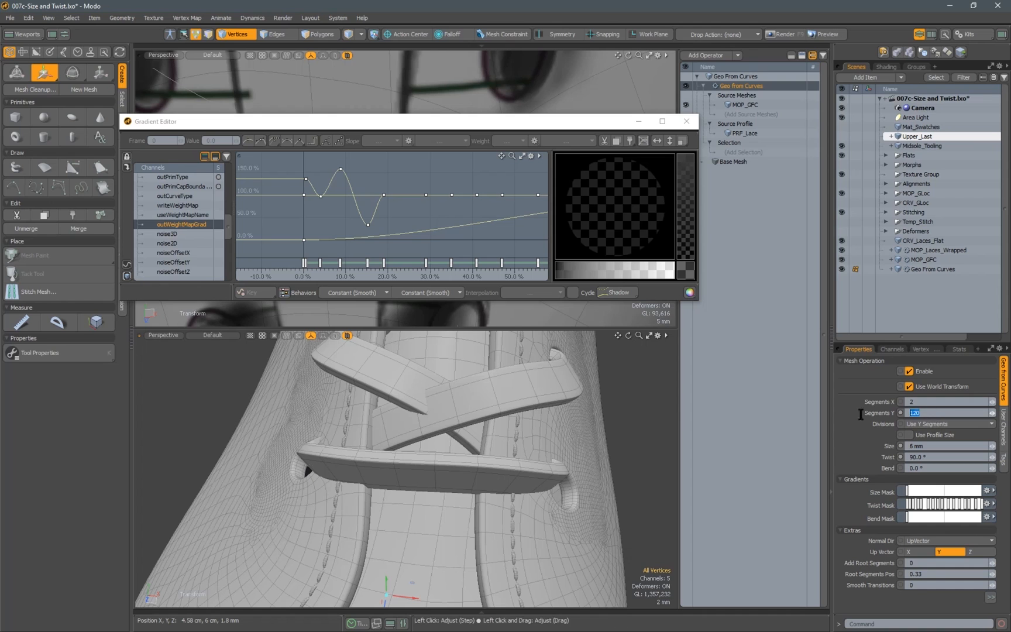
left_click_drag(527, 453, 374, 253, "alt")
Reactivate CRV_Laces_Flat and nudge the curve vertex between the lowest eyelets slightly inward in depth
left_click_drag(198, 121, 755, 424)
left_click_drag(492, 433, 357, 260, "alt")
scroll(397, 263, "down", 5)
mouse_move(336, 268)
right_mouse_down()
mouse_move(321, 256)
mouse_move(331, 268)
right_mouse_up()
left_click(922, 240)
mouse_move(334, 267)
left_mouse_down("alt")
mouse_move(374, 280)
mouse_move(370, 295)
mouse_move(442, 293)
left_mouse_up("alt")
scroll(370, 281, "up", 3)
left_click(380, 283)
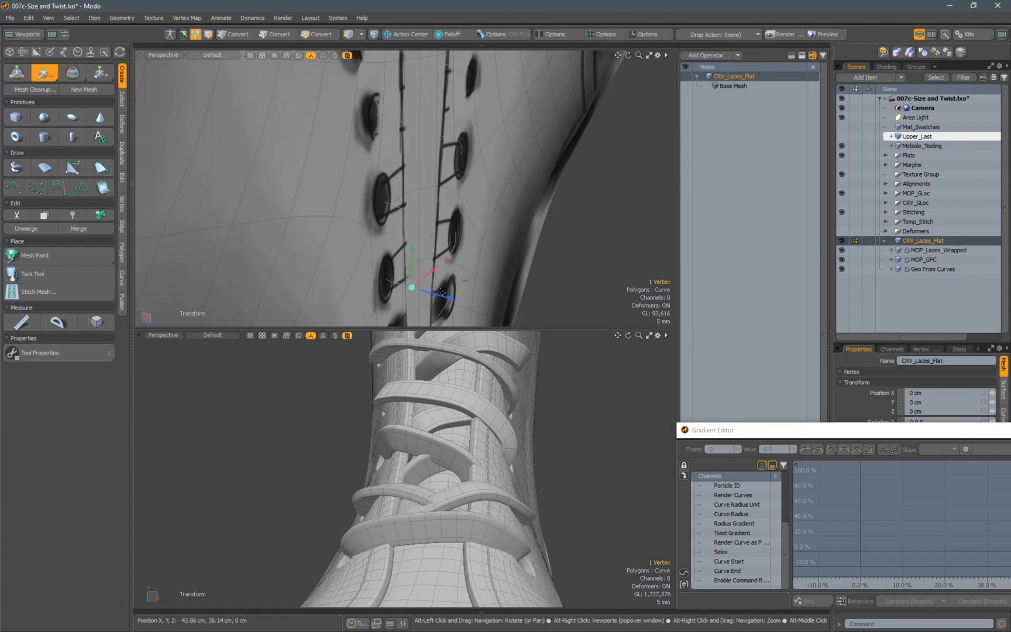
left_click_drag(409, 450, 477, 459, "alt")
scroll(462, 438, "up", 3)
left_click_drag(446, 298, 441, 295)
Select the adjacent crossing vertex near the lower eyelets and move it slightly outward in depth
left_click_drag(383, 281, 441, 295, "alt")
left_click(398, 284)
left_click_drag(404, 292, 397, 234, "alt+shift")
left_click_drag(433, 444, 506, 361, "alt")
scroll(506, 361, "up", 3)
left_click_drag(432, 228, 437, 230)
left_click_drag(397, 234, 293, 227, "alt")
left_click_drag(375, 445, 462, 497, "alt")
left_click_drag(468, 216, 393, 182, "alt")
left_click(595, 210)
left_click(369, 185)
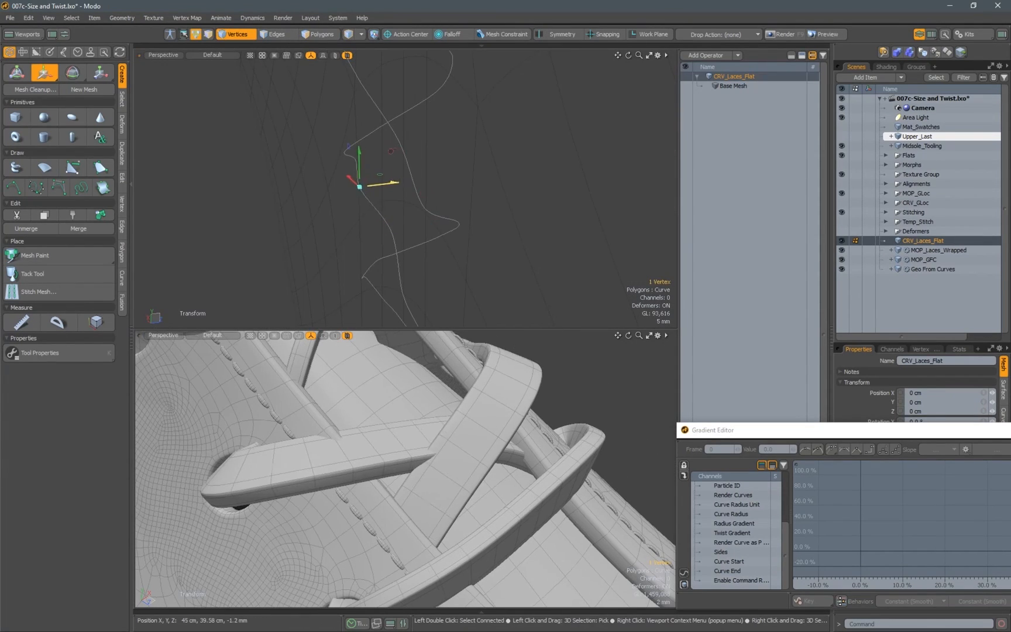
key("ctrl+z")
Select the curve vertex beside a lower eyelet's inner edge and push it slightly outward so the overlapping laces separate
left_click_drag(380, 227, 384, 261, "alt")
left_click(352, 269)
left_click_drag(492, 462, 415, 374, "alt")
left_click(414, 249)
left_click_drag(454, 232, 457, 231)
left_click_drag(424, 412, 446, 342, "alt")
left_click_drag(446, 342, 430, 339, "alt")
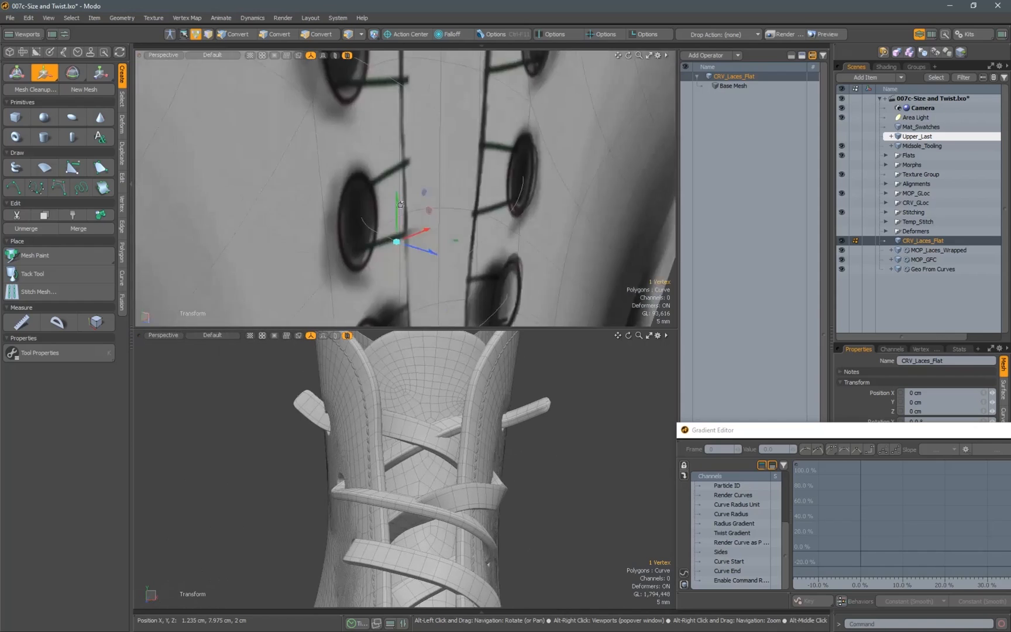
Fine-tune the depth of the two vertices at an upper lace crossing, checking the overlap on the boot
left_click_drag(454, 220, 370, 194, "alt")
left_click_drag(383, 459, 419, 465, "alt")
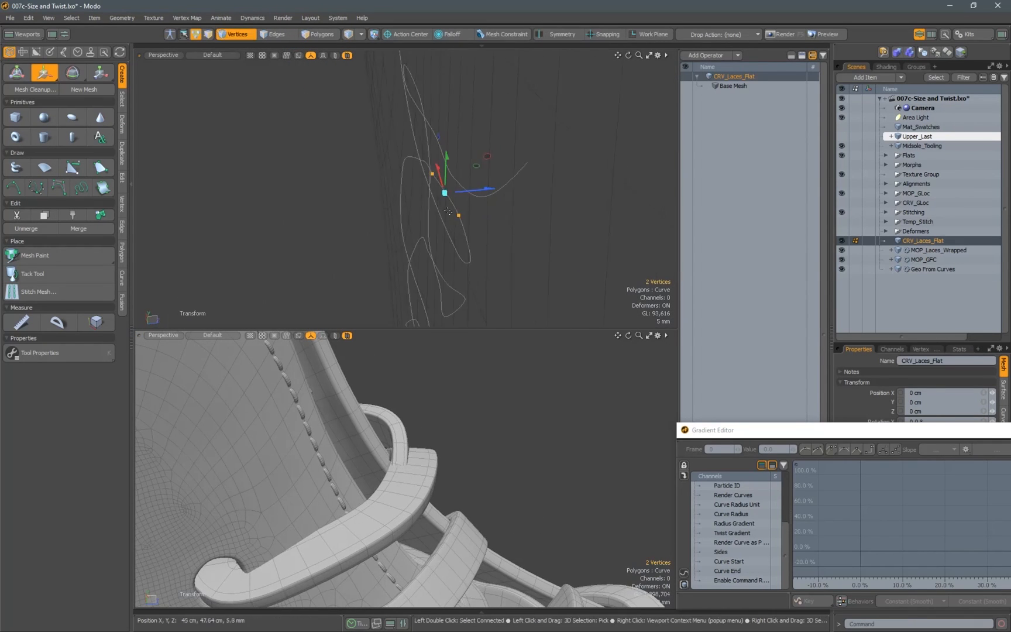
mouse_move(488, 193)
left_mouse_down("alt")
mouse_move(508, 202)
mouse_move(481, 193)
left_mouse_up("alt")
left_click_drag(496, 247, 494, 247)
left_click_drag(480, 410, 428, 412, "alt")
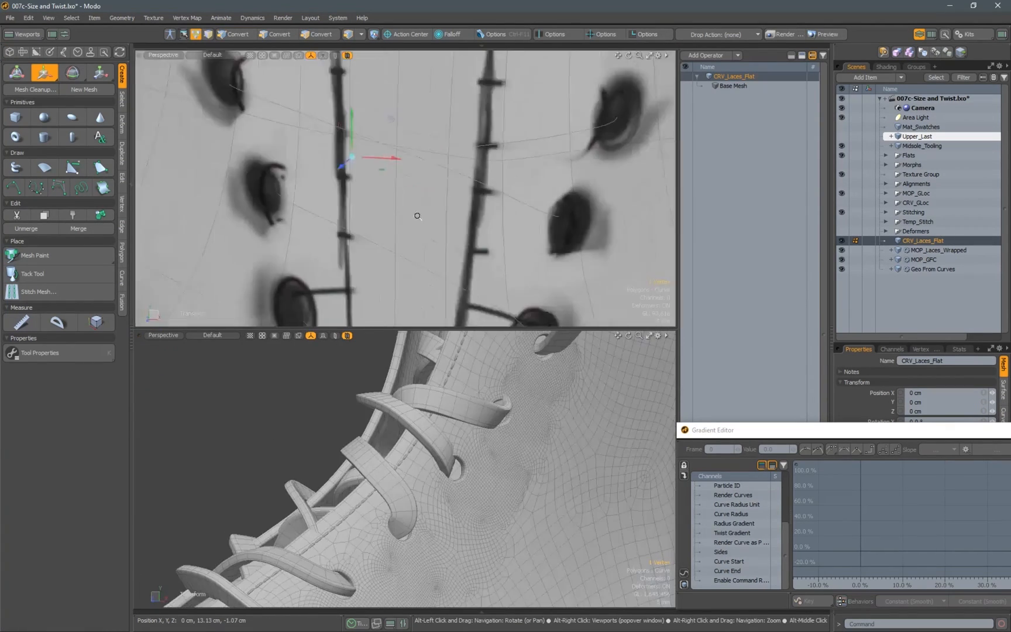
Shift the three curve vertices at the second-lowest eyelet sideways so the lace sits correctly in its hole
mouse_move(445, 410)
left_mouse_down("alt")
mouse_move(478, 396)
mouse_move(457, 408)
left_mouse_up("alt")
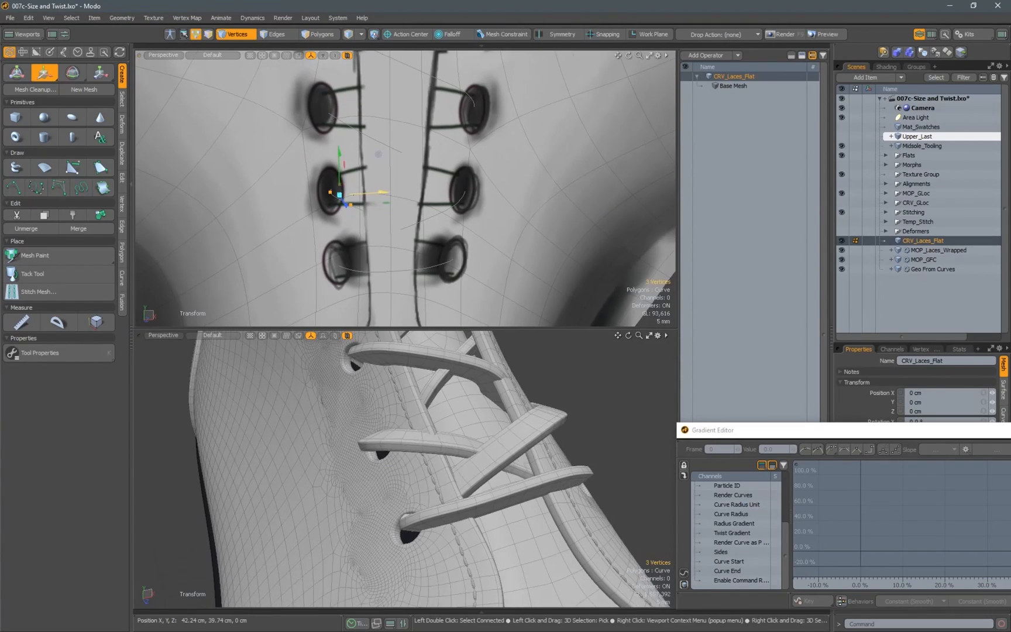
left_click_drag(383, 192, 383, 192)
left_click_drag(409, 404, 432, 346, "alt")
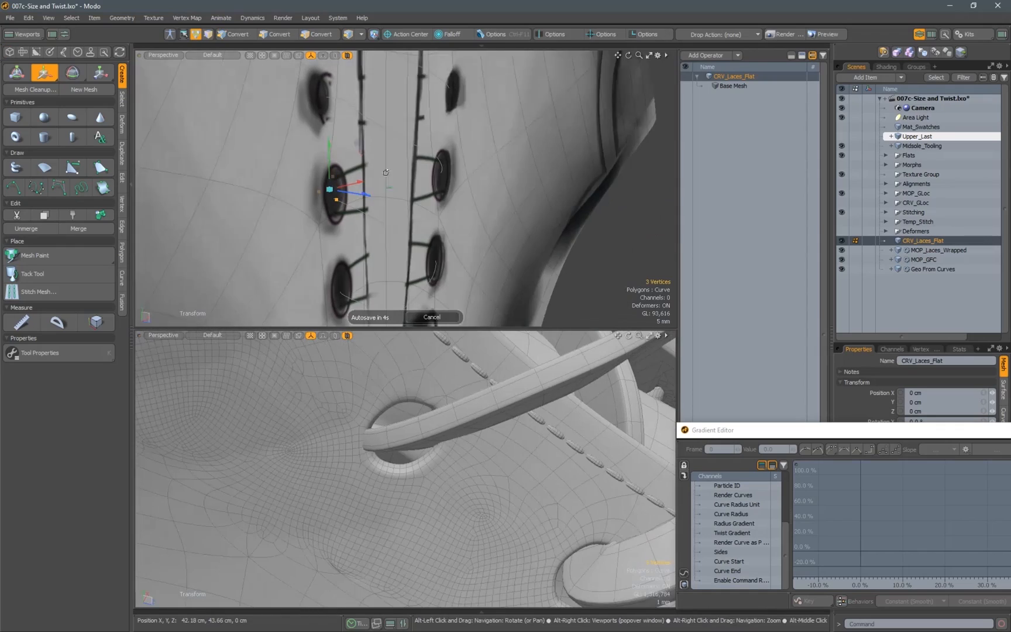
Reposition the three curve vertices at the higher eyelets on the same side so the lace fits their openings
left_click_drag(409, 375, 386, 386, "alt")
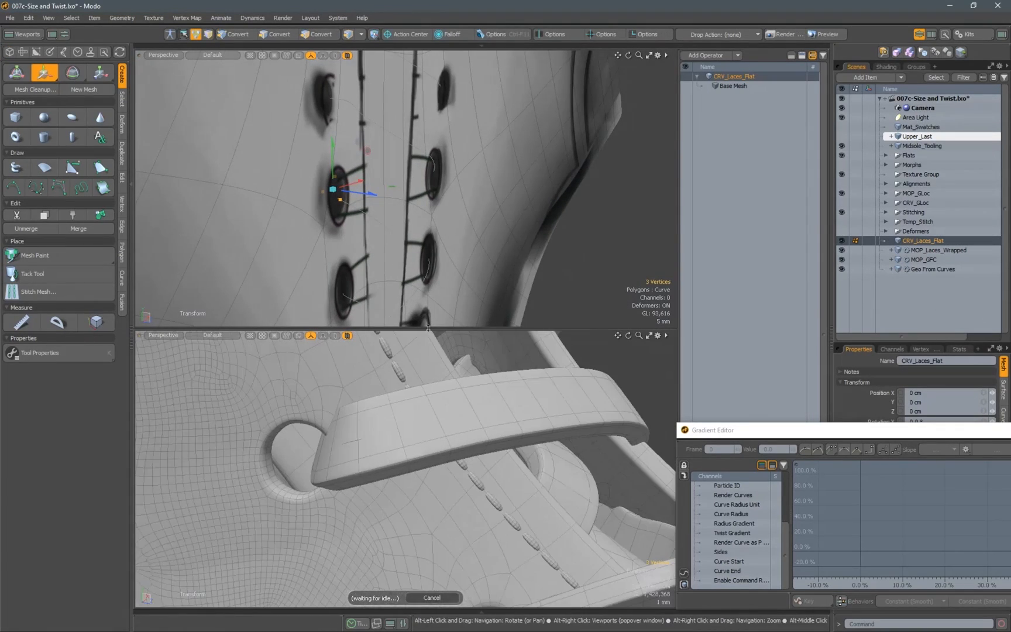
left_click_drag(351, 140, 374, 169, "alt")
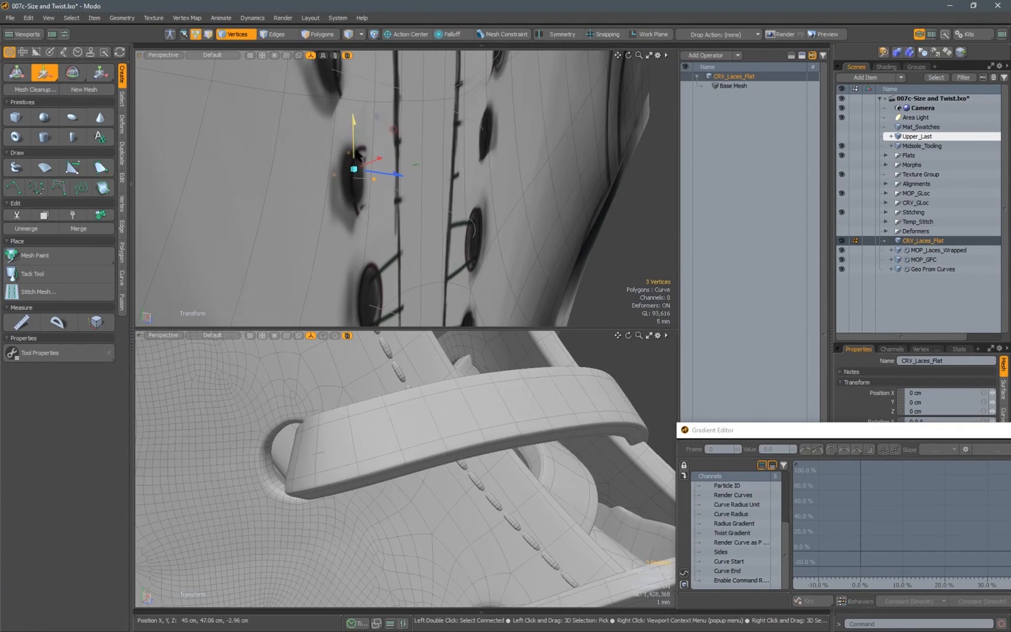
left_click_drag(314, 448, 327, 488, "alt")
left_click_drag(351, 176, 380, 155, "alt")
left_click_drag(380, 444, 351, 468, "alt")
Nudge the selected curve vertices at the topmost eyelet to align the lace end with its hole
scroll(375, 468, "down", 5)
left_click_drag(351, 175, 380, 293, "alt+shift")
left_click(347, 223)
scroll(351, 433, "up", 4)
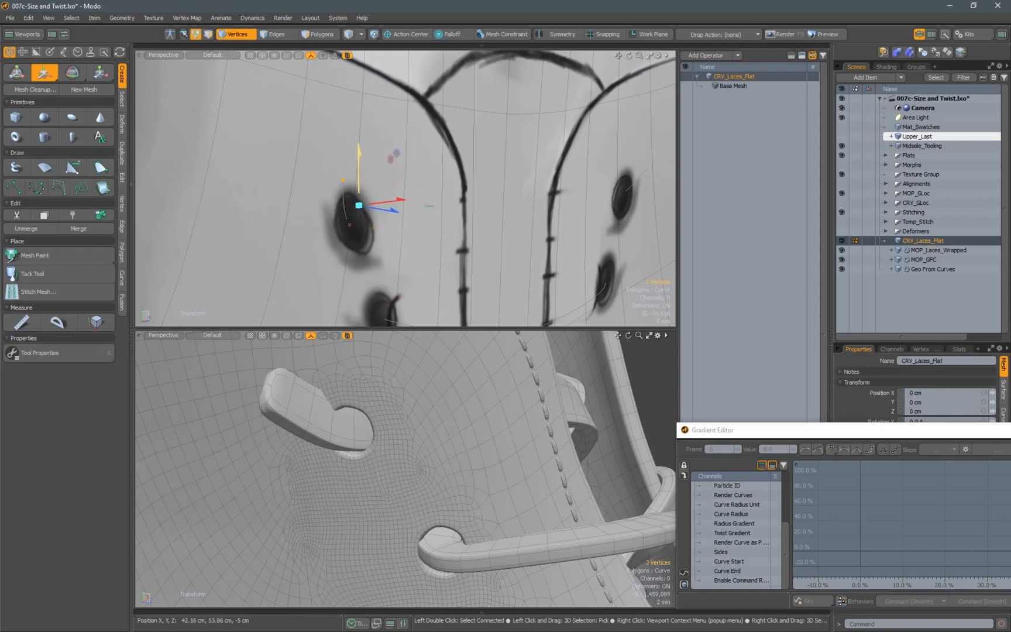
left_click_drag(400, 209, 402, 210)
left_click_drag(381, 436, 369, 258, "alt")
Select two curve vertices inside the topmost eyelet and fine-tune their position against the boot
left_click(354, 223)
left_click_drag(327, 462, 383, 436, "alt")
left_click(356, 196, "shift")
left_click_drag(363, 234, 459, 226, "alt")
left_click_drag(351, 453, 409, 409, "alt")
left_click_drag(444, 187, 395, 158, "alt")
Select the curve vertices near the upper eyelets on the opposite side and nudge them to fit the hole
left_click(490, 116)
left_click_drag(398, 427, 362, 433, "ctrl+alt")
left_click(459, 220)
left_click_drag(438, 201, 439, 199)
left_click_drag(403, 427, 357, 445, "alt")
left_click_drag(441, 198, 441, 201)
mouse_move(374, 439)
left_mouse_down("alt")
mouse_move(421, 430)
mouse_move(444, 410)
left_mouse_up("alt")
Lasso-select the curve vertices in the next eyelet down on the opposite side and check its lace fit
left_click_drag(416, 271, 422, 190, "alt+shift")
mouse_move(419, 195)
right_mouse_down()
mouse_move(443, 258)
mouse_move(431, 249)
right_mouse_up()
left_click_drag(440, 233, 493, 219, "alt+shift")
left_click_drag(375, 427, 451, 436, "alt")
Lasso-select the fourth eyelet's curve vertices on the opposite side and shift them slightly to center the lace
left_click_drag(449, 280, 434, 170, "alt+shift")
right_click_drag(432, 166, 449, 228)
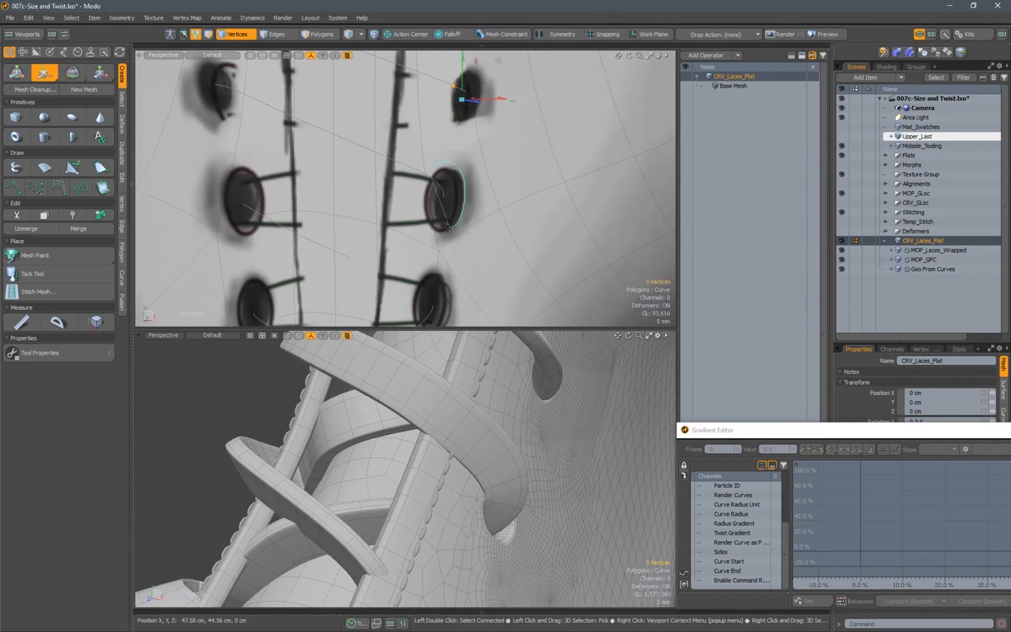
scroll(391, 433, "down", 3)
left_click_drag(386, 432, 404, 450, "alt")
left_click_drag(462, 196, 465, 162, "alt+shift")
left_click_drag(476, 161, 477, 160)
left_click_drag(438, 121, 437, 123)
Lasso-select the curve vertices of the following eyelet down and adjust the lace in its opening
mouse_move(403, 451)
left_mouse_down("alt")
mouse_move(363, 410)
mouse_move(427, 445)
left_mouse_up("alt")
left_click_drag(441, 275, 447, 178, "alt+shift")
right_click_drag(426, 158, 442, 201)
left_click_drag(409, 266, 439, 274, "alt")
Lasso-select the second-lowest eyelet's curve vertices on the opposite side and nudge them into the hole
mouse_move(439, 432)
left_mouse_down("alt")
mouse_move(375, 418)
mouse_move(398, 433)
left_mouse_up("alt")
left_click_drag(462, 198, 467, 165, "alt+shift")
right_click_drag(433, 205, 437, 280)
left_click_drag(422, 445, 363, 427, "alt")
scroll(404, 450, "up", 3)
left_click_drag(467, 226, 469, 229)
Lasso-select the lowest eyelet's curve vertices, shift them slightly inward, and clear the vertex selection
left_click_drag(410, 445, 468, 451, "alt")
left_click_drag(375, 211, 402, 199, "alt+shift")
right_click_drag(345, 193, 351, 240)
left_click_drag(420, 425, 435, 422, "alt")
left_click_drag(387, 213, 383, 214)
left_click_drag(508, 493, 417, 431, "alt")
scroll(562, 487, "down", 5)
key("Escape")
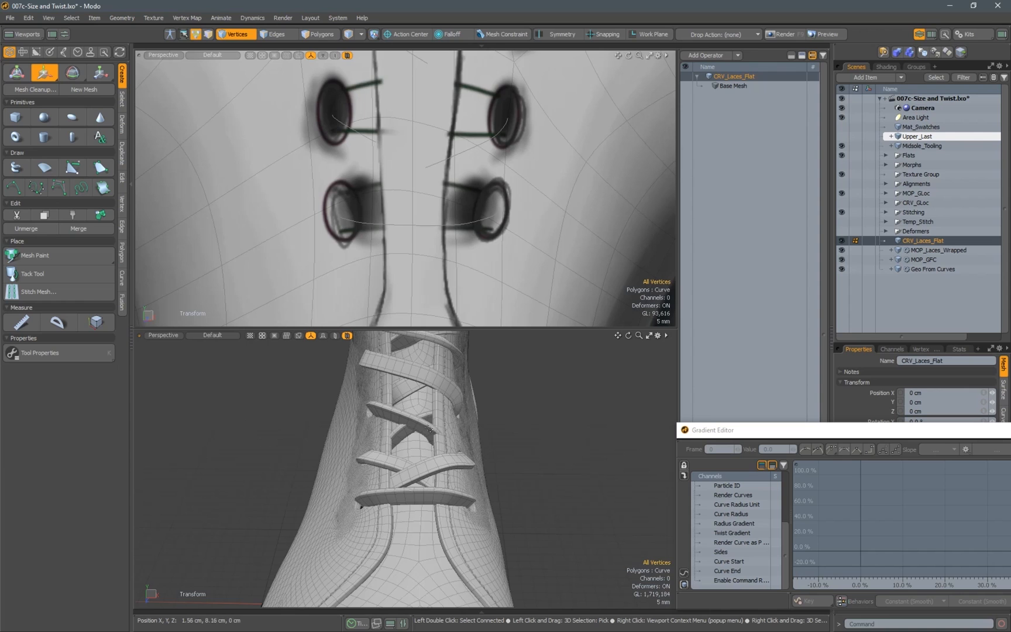
Reposition the Gradient Editor over the viewports and load the Geo From Curves operator's Twist Mask gradient into it
scroll(422, 406, "down", 5)
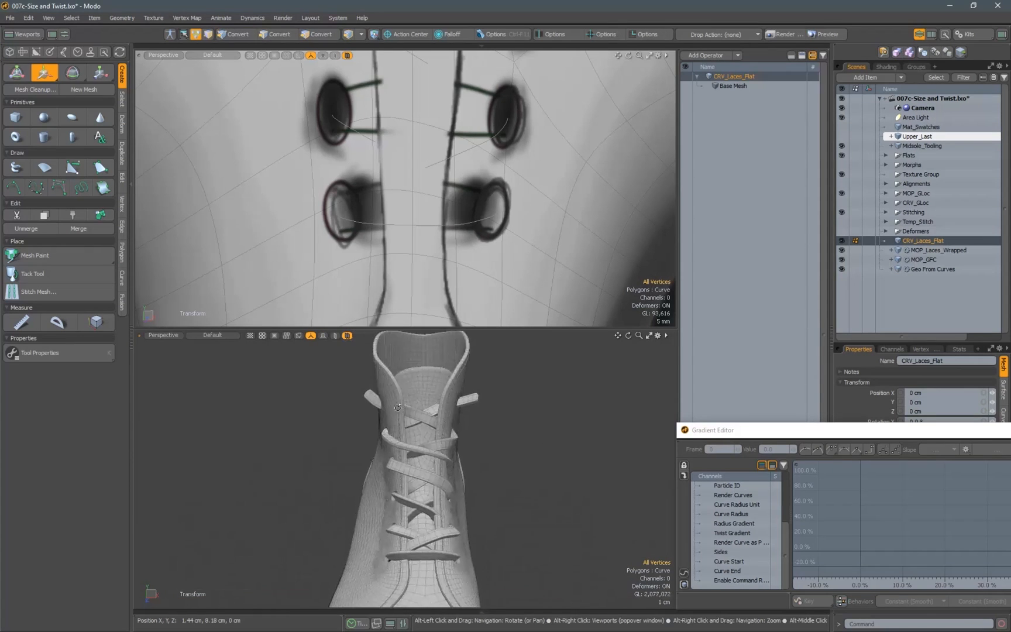
left_click_drag(422, 406, 353, 424, "alt")
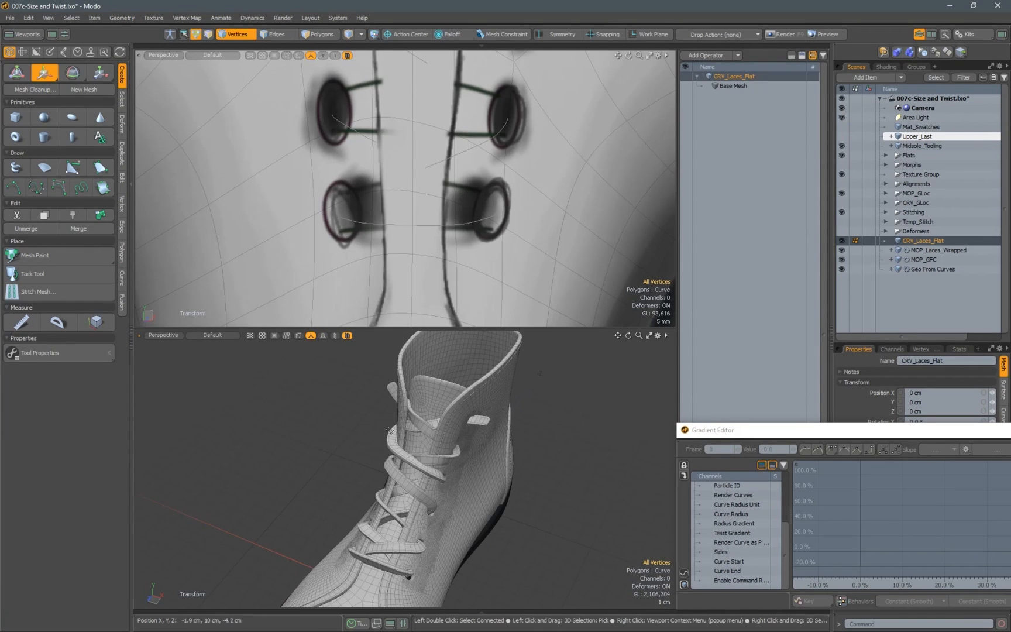
left_click_drag(768, 440, 180, 404)
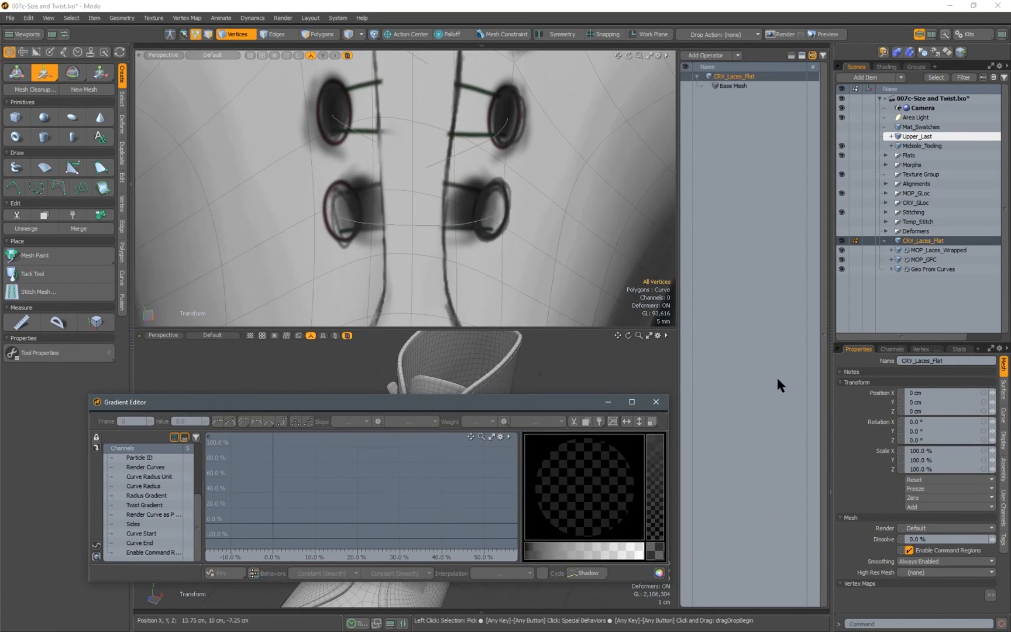
left_click_drag(334, 403, 296, 413)
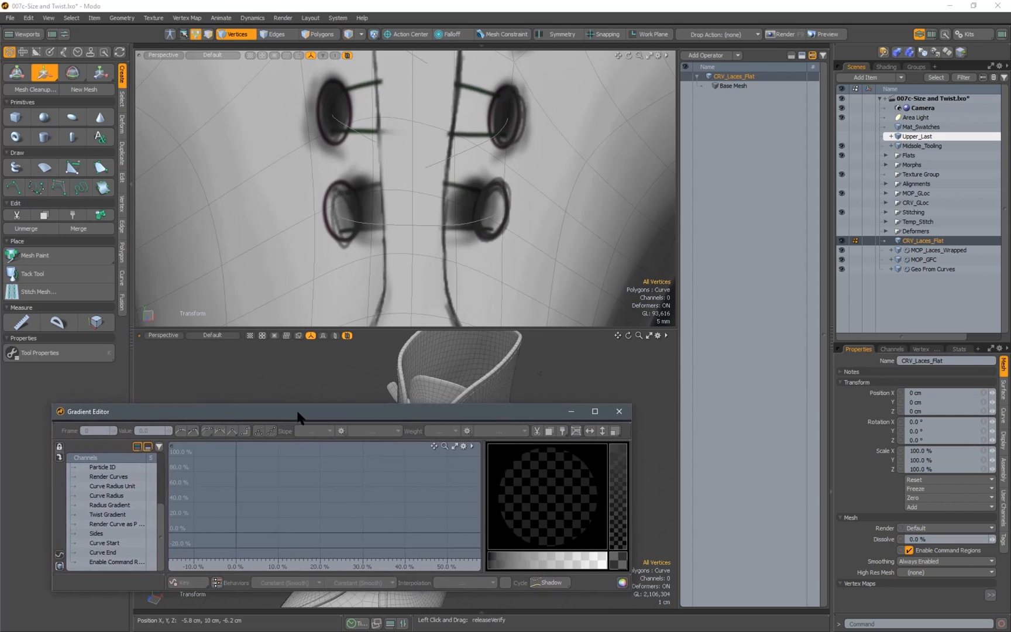
left_click(865, 269)
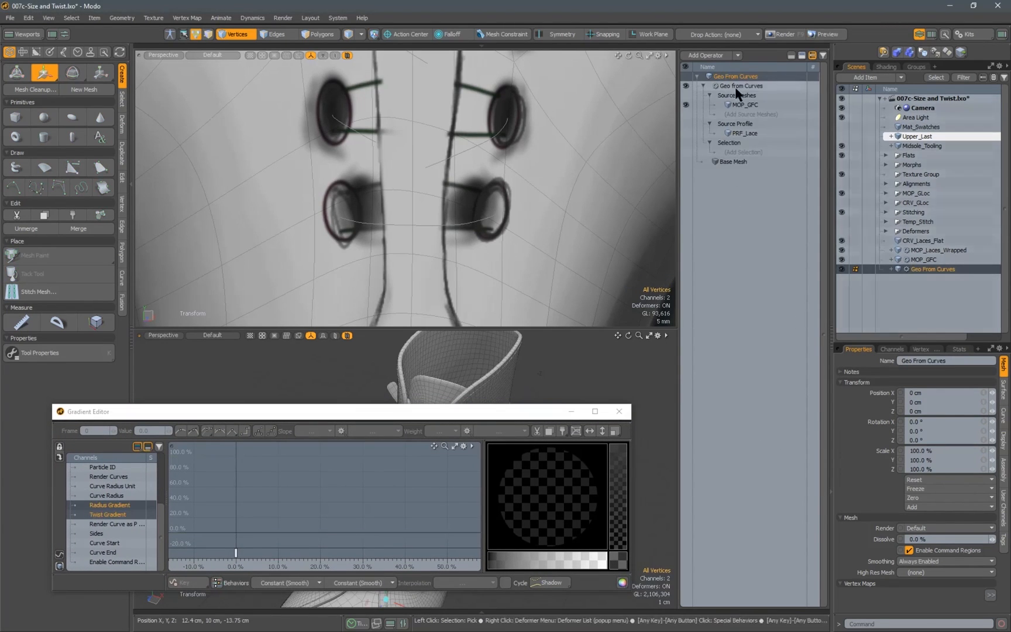
left_click(739, 87)
left_click(986, 503)
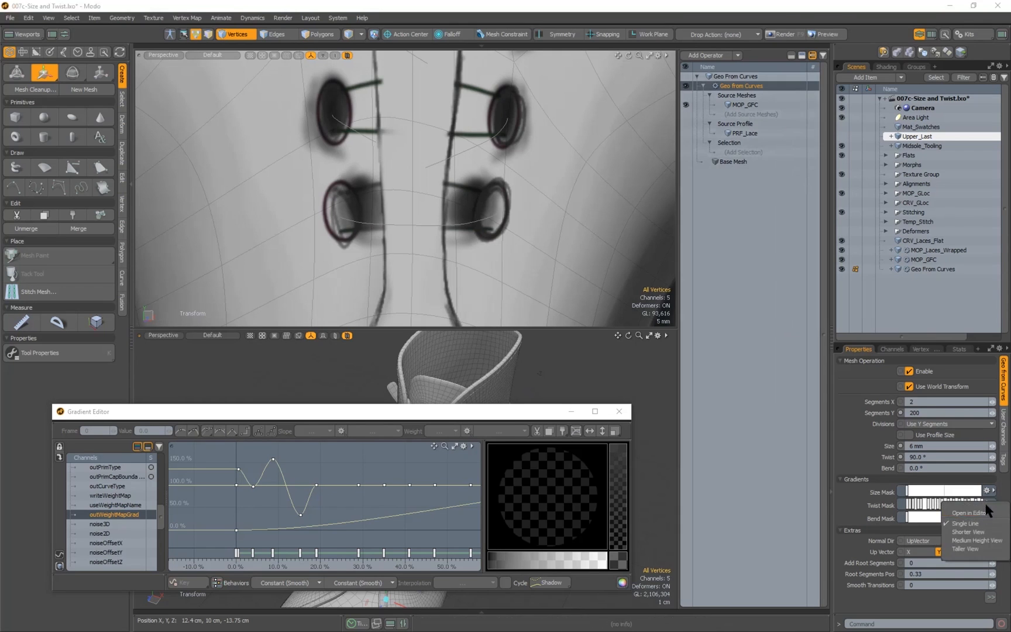
left_click(959, 512)
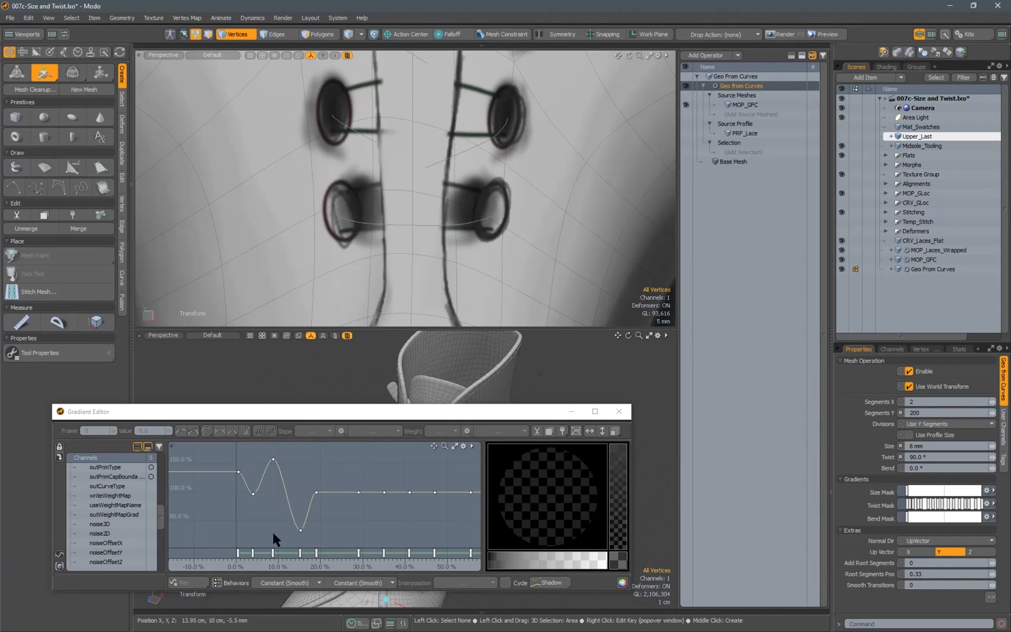
Maximize the boot viewport and switch to item mode, framing the upper laces above the Gradient Editor
left_click(138, 53)
left_click(131, 95)
left_click_drag(362, 413, 387, 423)
left_click_drag(374, 307, 337, 317, "alt")
scroll(404, 258, "up", 2)
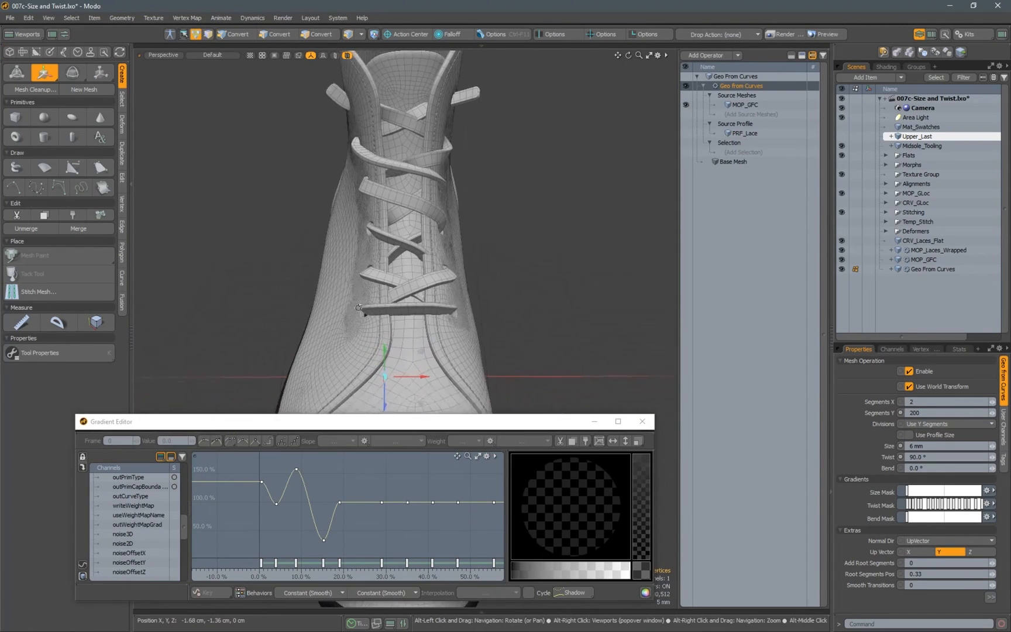
scroll(337, 316, "up", 2)
key("5")
mouse_move(297, 511)
left_mouse_down("alt")
mouse_move(318, 487)
mouse_move(302, 508)
left_mouse_up("alt")
left_click_drag(301, 508, 316, 510, "ctrl+alt")
scroll(409, 234, "up", 3)
left_click_drag(410, 234, 319, 252, "alt")
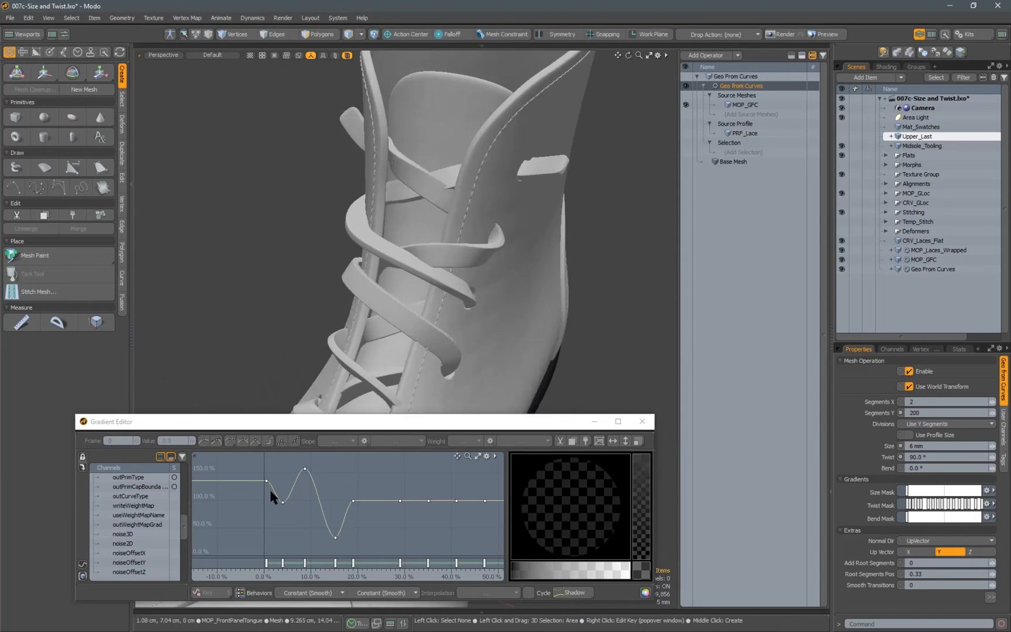
Move the early twist gradient keys and add another key to reshape the twist at the top laces
left_click_drag(234, 169, 290, 140, "alt")
left_click_drag(328, 292, 277, 317, "alt")
left_click_drag(304, 469, 285, 492)
left_click_drag(448, 211, 491, 234, "alt")
left_click_drag(390, 474, 371, 499, "alt")
middle_click_drag(345, 499, 346, 495)
Refine the early twist keys, setting the key at 11.5 % input to 157 %
left_click_drag(409, 281, 403, 245, "alt+shift")
left_click_drag(324, 499, 324, 497)
left_click_drag(320, 546, 309, 513)
left_click_drag(298, 484, 325, 502, "alt")
mouse_move(471, 184)
left_mouse_down("alt")
mouse_move(556, 178)
mouse_move(487, 178)
left_mouse_up("alt")
left_click_drag(314, 473, 344, 514, "alt")
left_click_drag(336, 492, 337, 494)
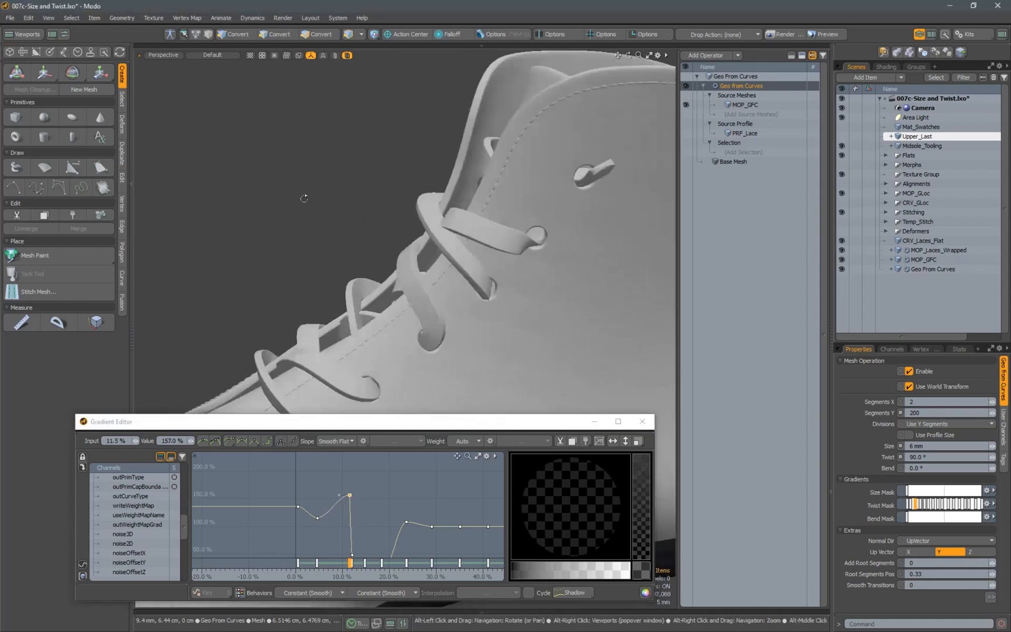
left_click_drag(338, 489, 340, 494)
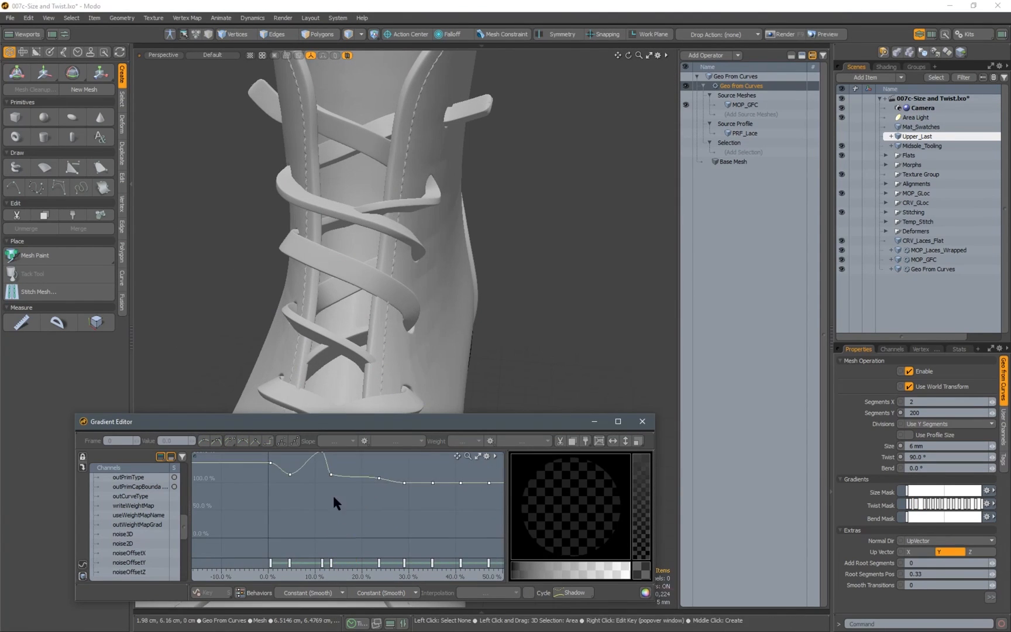
Raise the twist key at 11.5 % input to 191 % and set a key at 22.2 % to 69 %
left_click_drag(334, 502, 349, 553, "alt")
left_click_drag(347, 525, 373, 510)
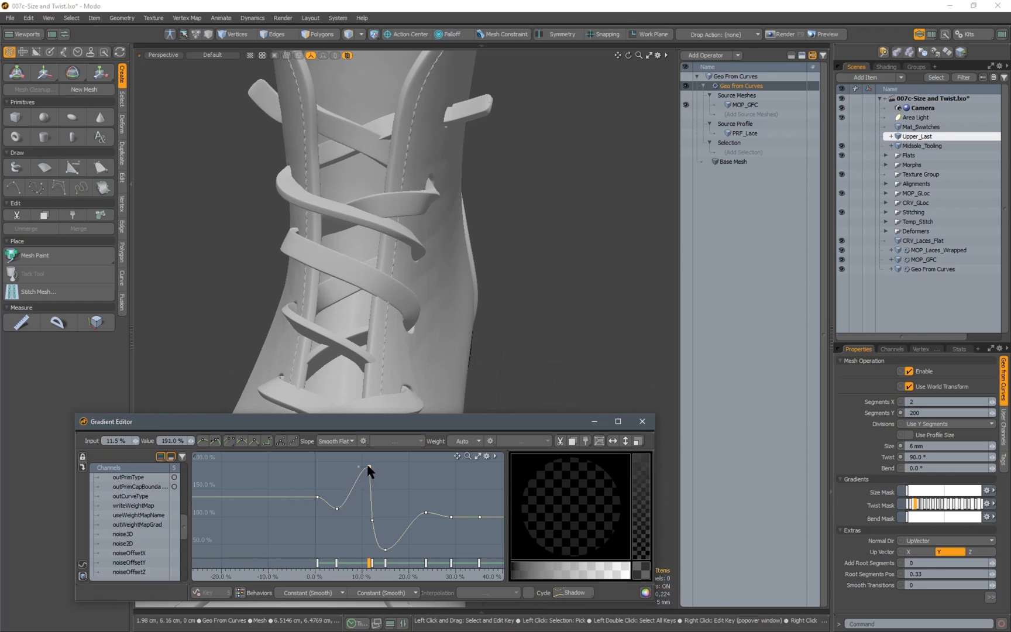
left_click_drag(368, 518, 367, 488)
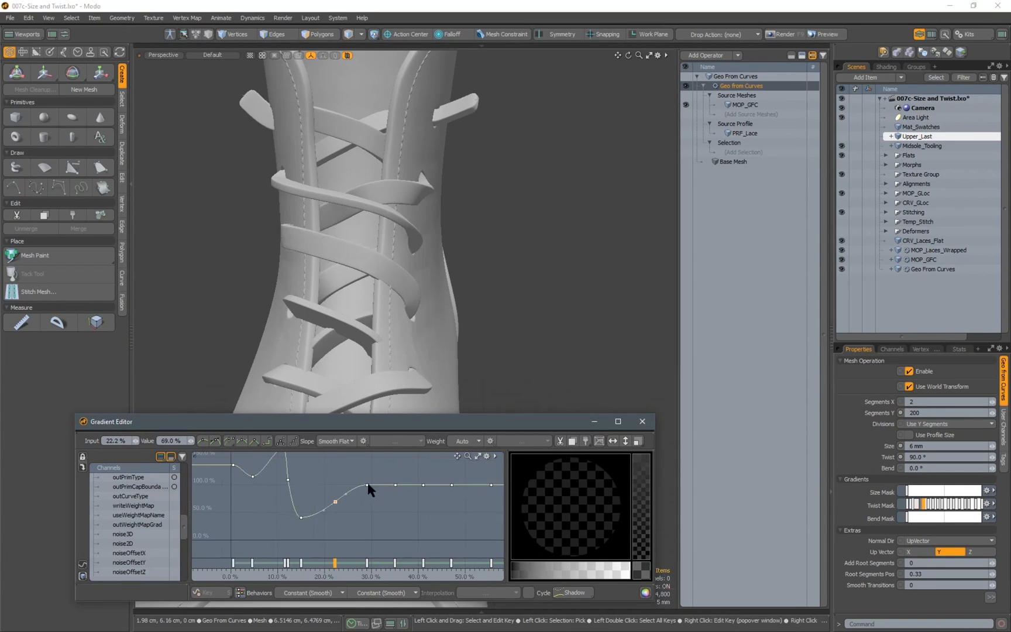
Add and adjust twist keys along the middle of the gradient, including 66 % at 55.7 % input
left_click_drag(391, 423, 390, 410)
left_click_drag(363, 280, 433, 275, "alt")
scroll(374, 263, "up", 5)
left_click_drag(386, 462, 382, 525, "alt")
mouse_move(324, 238)
left_mouse_down("alt")
mouse_move(404, 234)
mouse_move(333, 231)
left_mouse_up("alt")
left_click_drag(404, 498, 382, 496, "alt")
left_click_drag(376, 508, 397, 479)
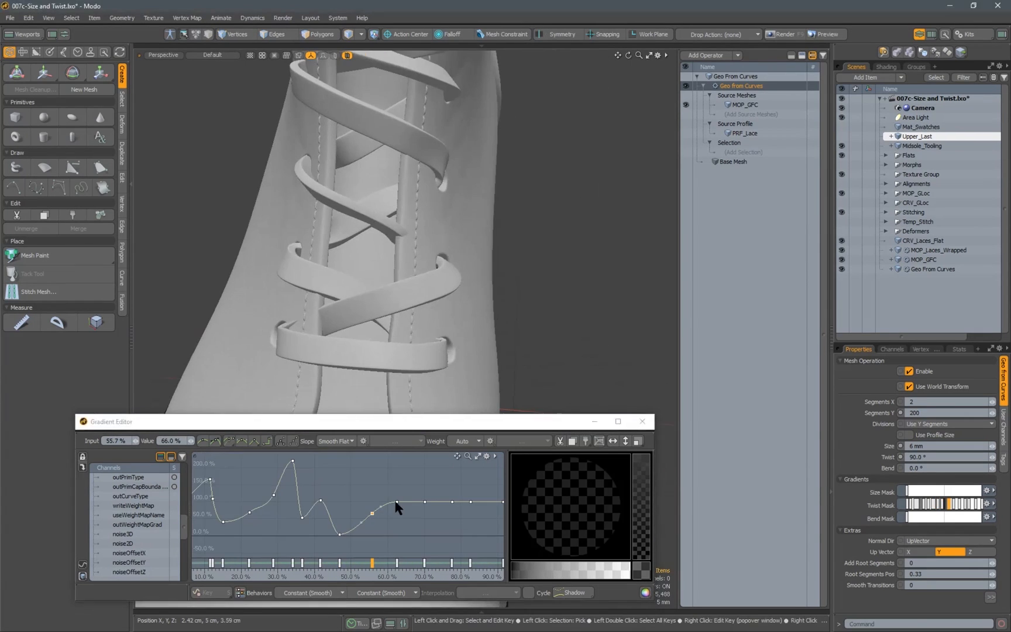
Adjust the remaining twist keys, including 52 % at 69.6 % input and 230 % at 89.3 %
left_click_drag(397, 506, 344, 509)
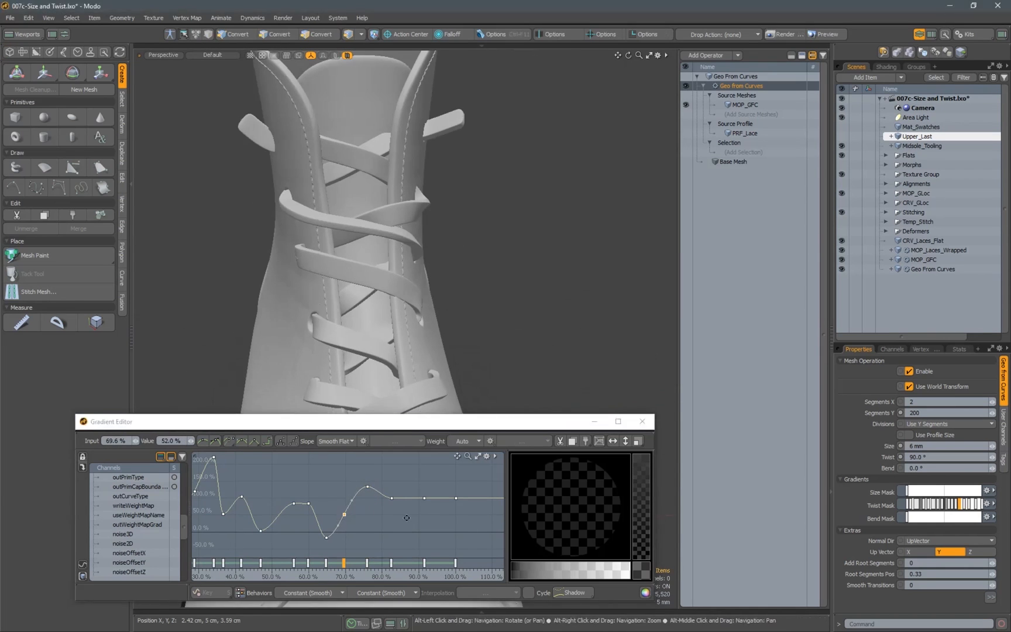
mouse_move(351, 494)
left_mouse_down()
mouse_move(354, 459)
mouse_move(341, 479)
left_mouse_up()
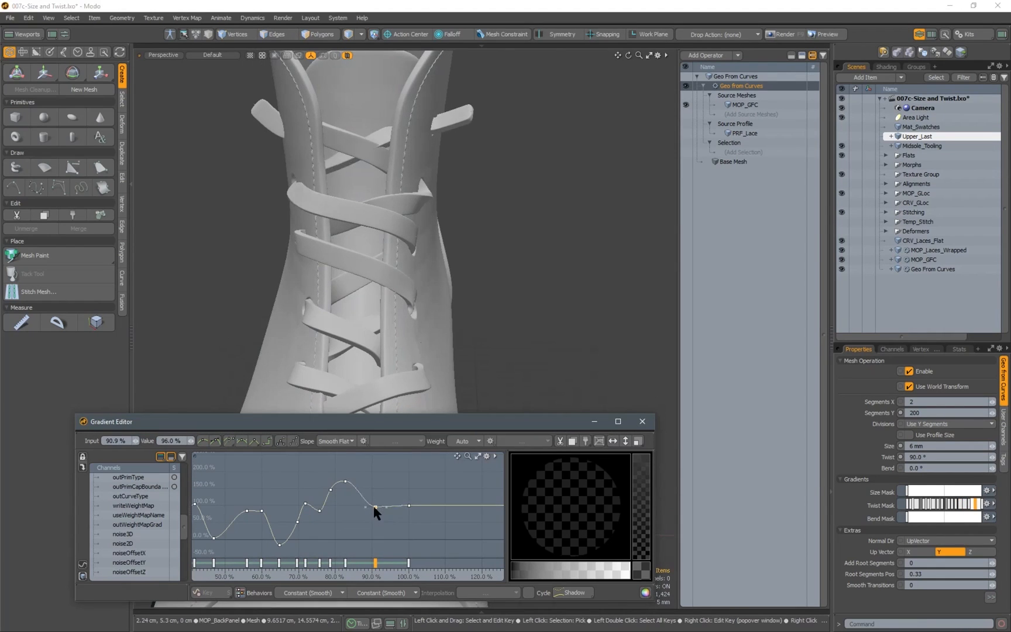
left_click_drag(373, 484, 371, 475)
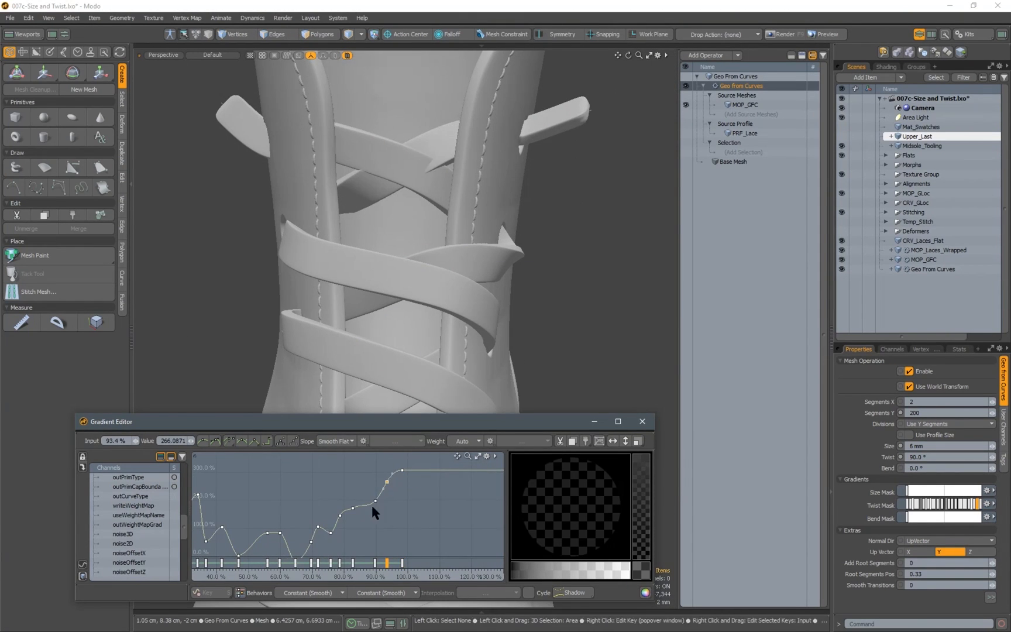
left_click_drag(372, 503, 372, 492)
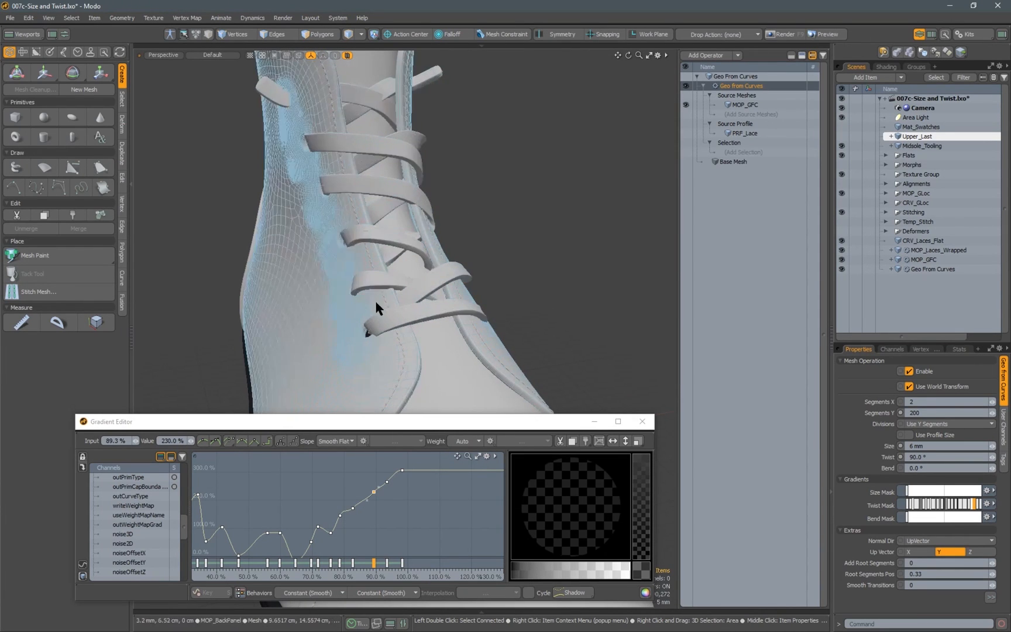
Examine the twisted laces around the boot, focusing on the top crossing and the loose lace end
left_click_drag(374, 298, 363, 339, "alt")
right_click_drag(363, 339, 406, 338, "alt")
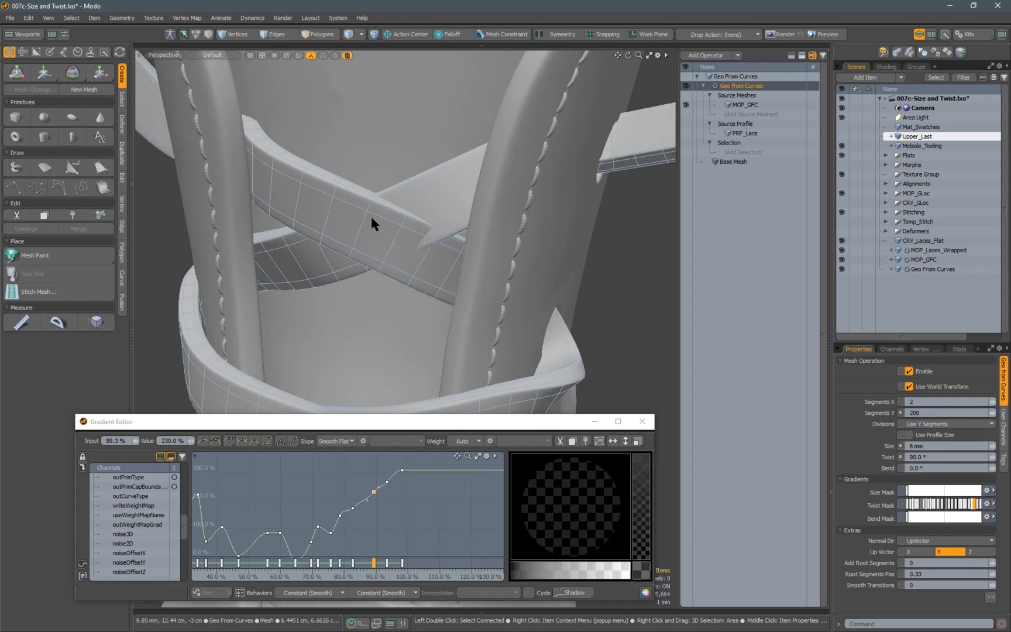
mouse_move(497, 262)
left_mouse_down("alt")
mouse_move(393, 239)
mouse_move(509, 255)
mouse_move(507, 246)
left_mouse_up("alt")
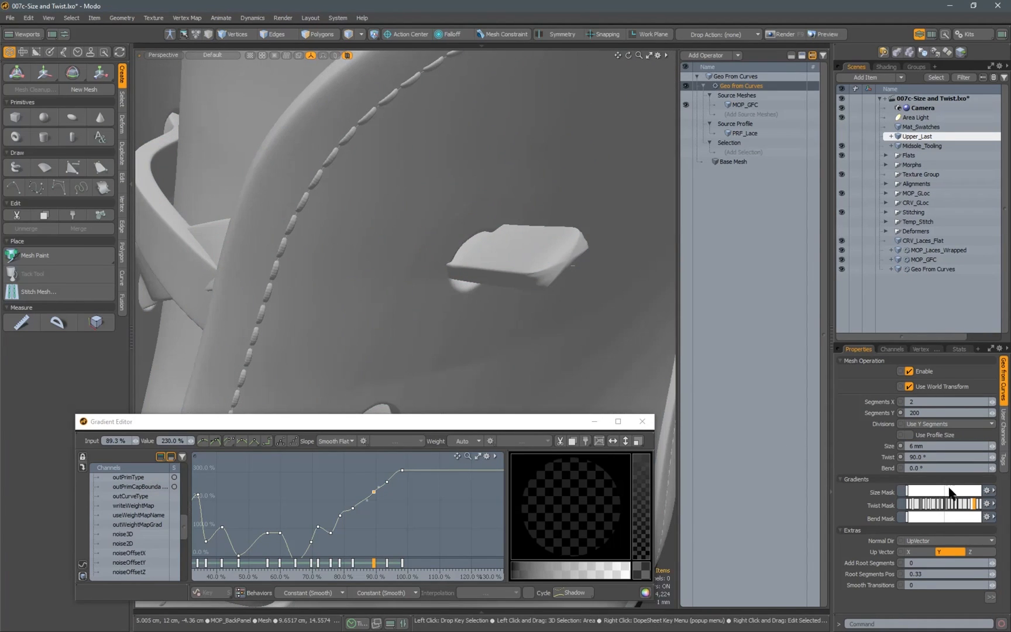
left_click_drag(462, 240, 404, 254, "alt")
scroll(419, 239, "up", 3)
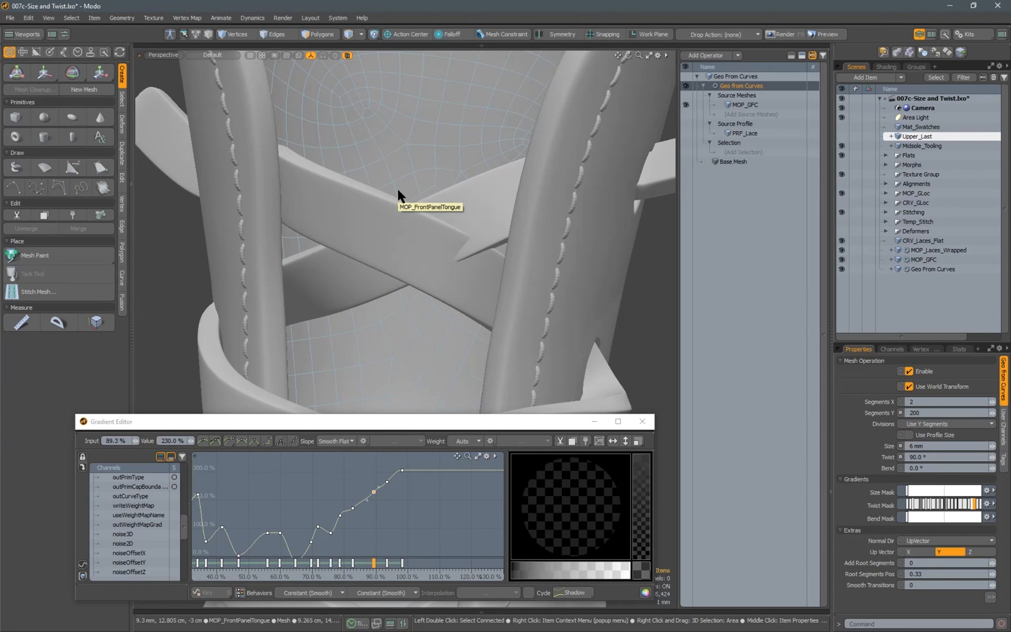
left_click_drag(424, 299, 319, 328, "ctrl+alt")
scroll(440, 190, "down", 5)
scroll(428, 192, "down", 6)
left_click_drag(480, 193, 433, 249, "alt+shift")
scroll(457, 205, "up", 5)
scroll(433, 249, "up", 4)
Move the Gradient Editor aside, restore the split viewports, and activate CRV_Laces_Flat for vertex editing
left_click_drag(323, 424, 780, 429)
left_click_drag(428, 380, 410, 467, "alt+shift")
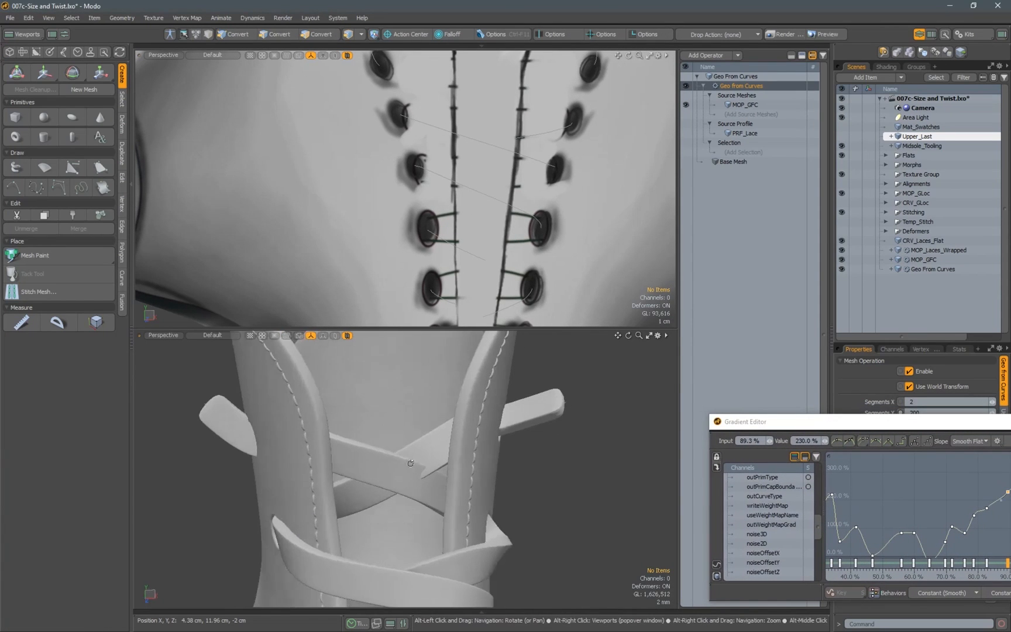
scroll(409, 466, "up", 2)
scroll(489, 240, "down", 3)
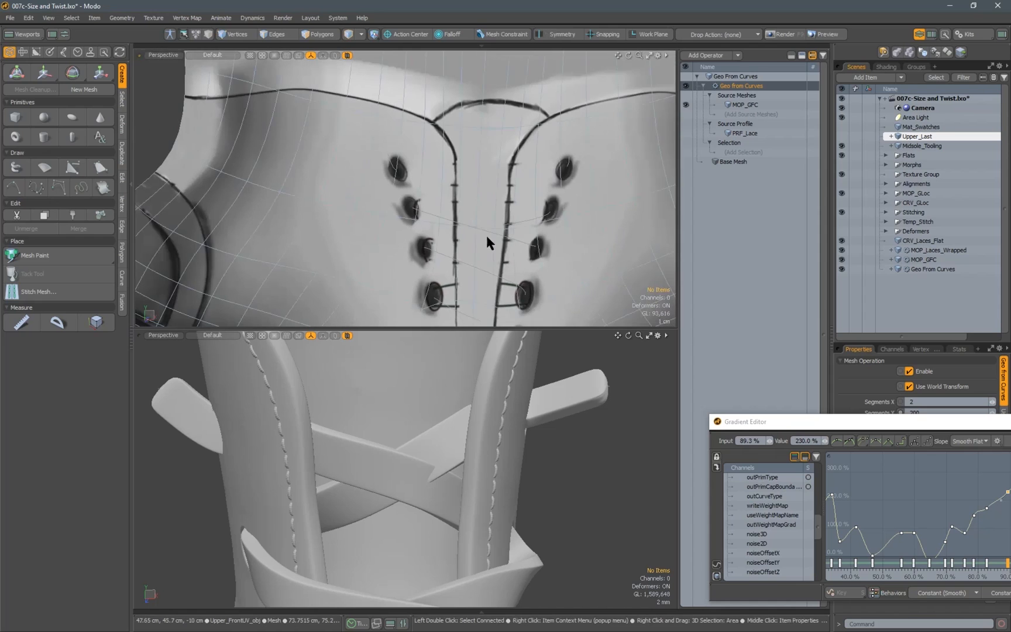
left_click(922, 241)
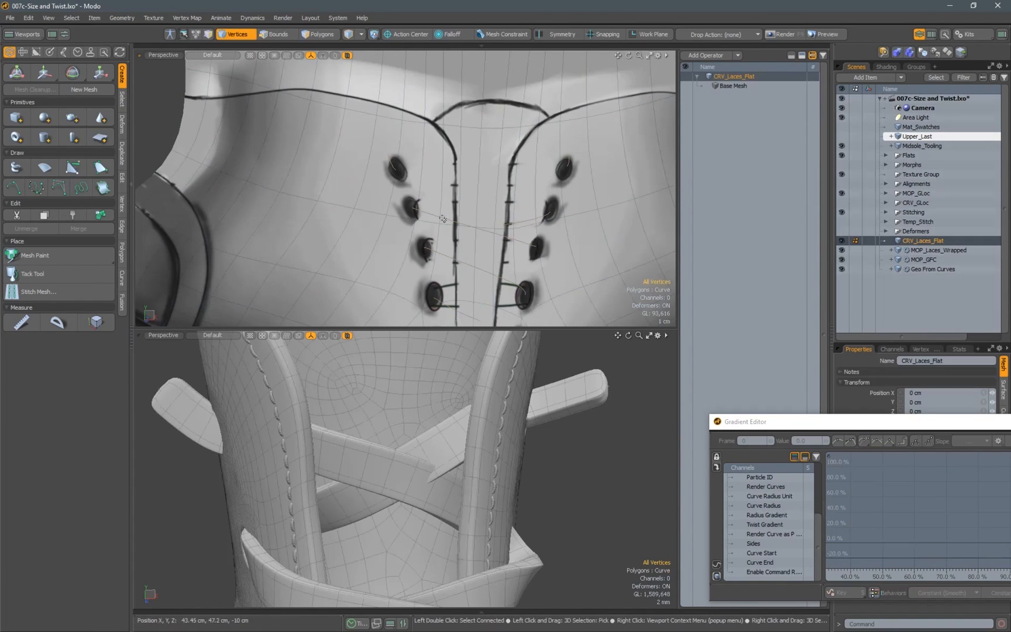
Move the flat lace curve's vertex behind the eyelet of the top right loose lace end
left_click_drag(473, 213, 603, 178, "alt")
scroll(474, 226, "up", 2)
left_click_drag(424, 443, 487, 458, "alt")
left_click_drag(475, 459, 404, 415, "alt")
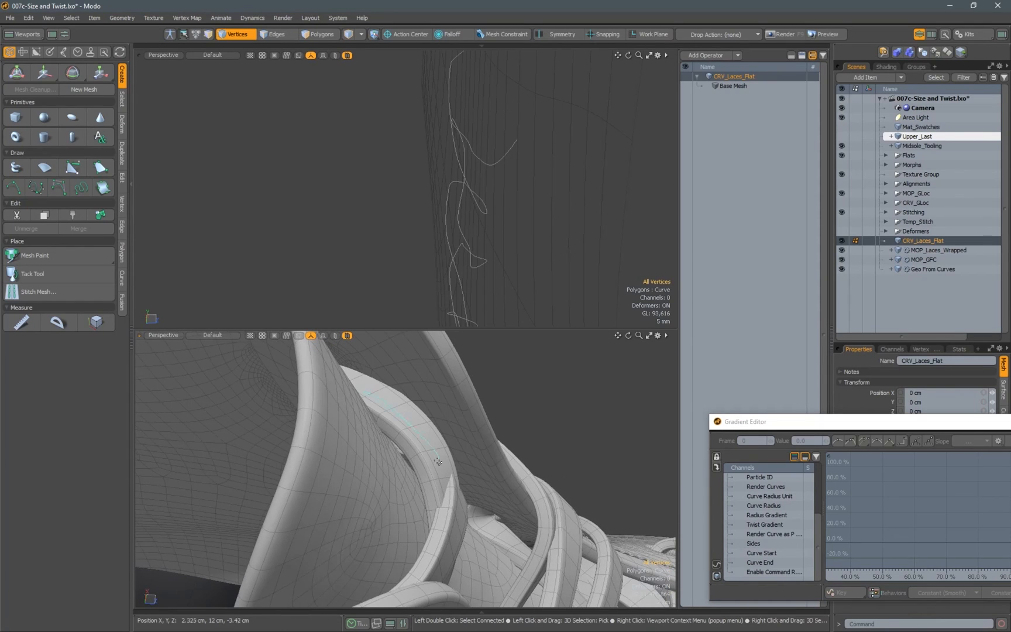
left_click_drag(356, 451, 410, 559, "alt")
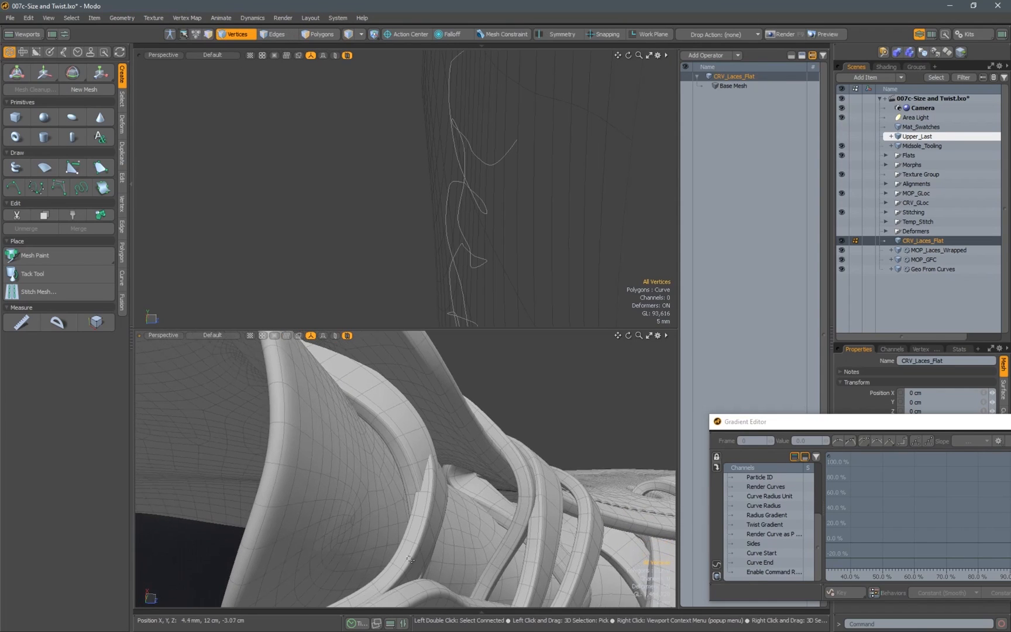
left_click_drag(494, 477, 403, 415, "alt")
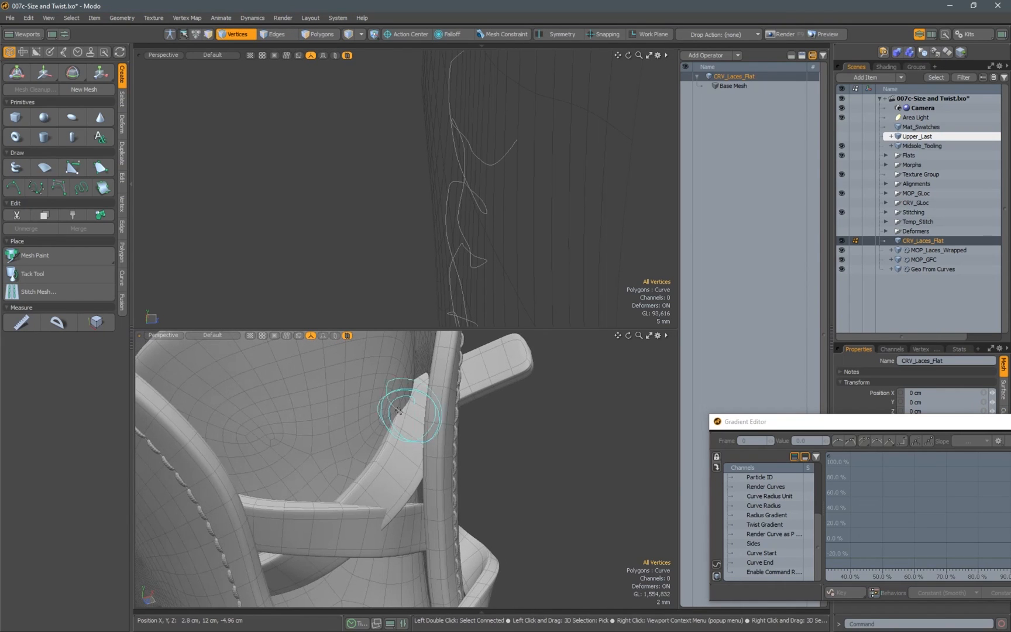
left_click_drag(476, 211, 400, 117, "alt")
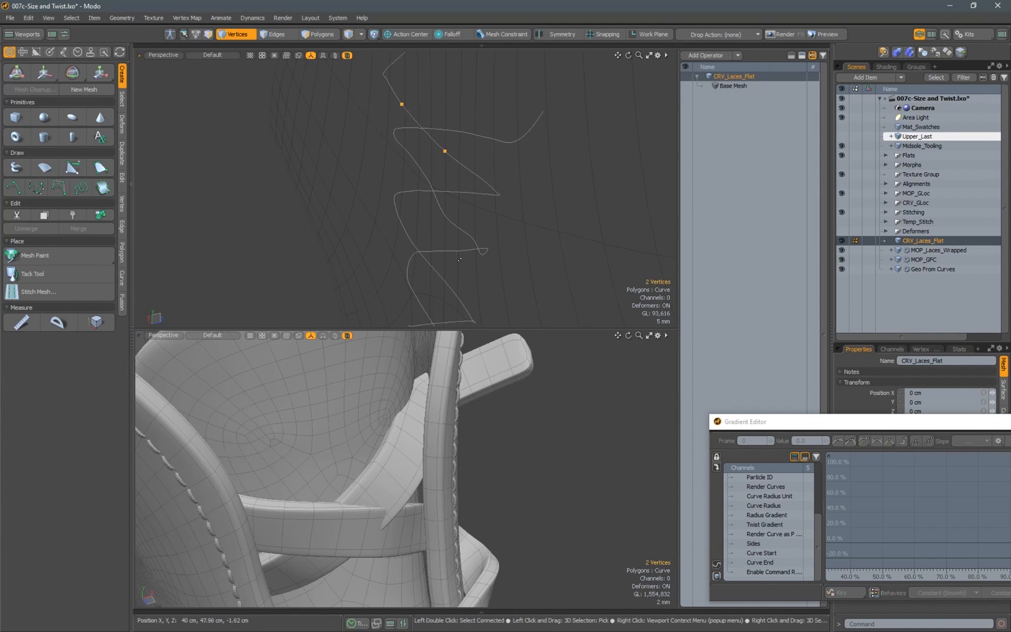
key("w")
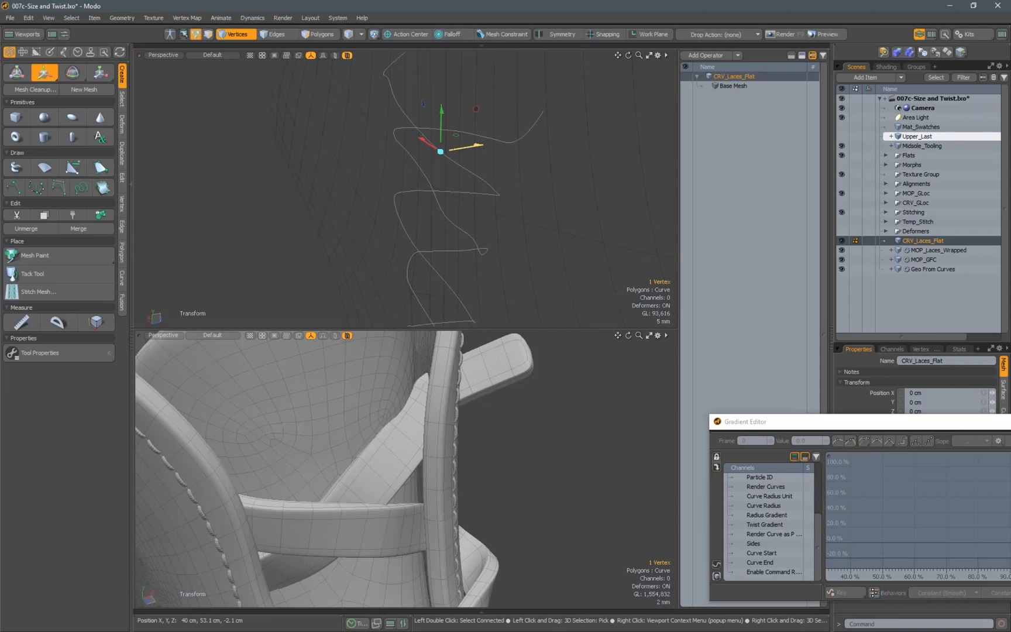
Reposition the neighbouring flat curve vertices so the top crossing runs smoothly into both eyelets
left_click_drag(460, 451, 325, 418, "alt")
left_click_drag(481, 120, 484, 144, "alt")
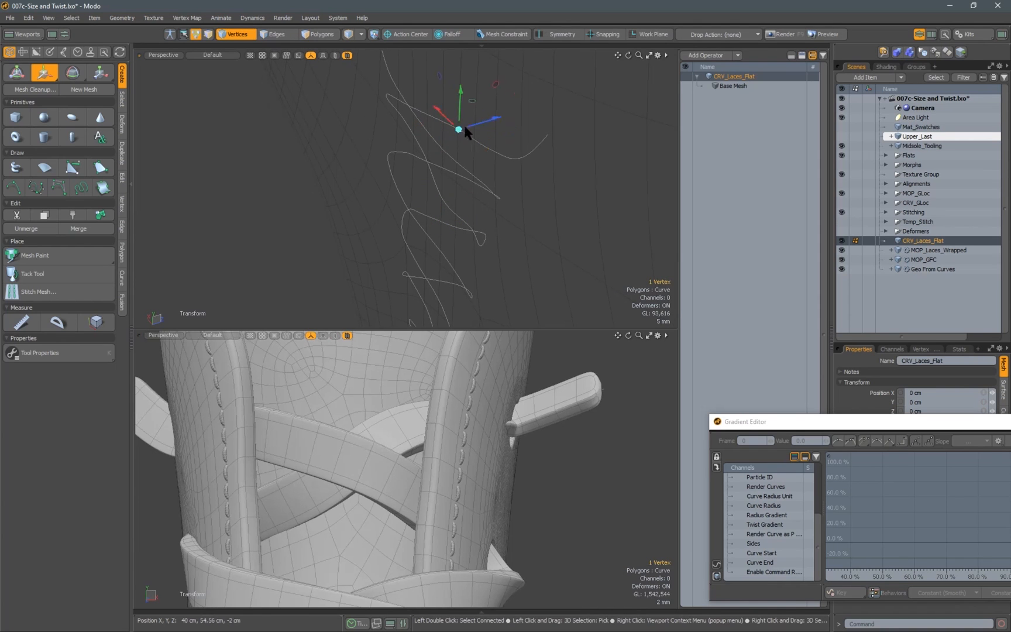
left_click_drag(384, 375, 535, 462, "alt")
left_click_drag(423, 111, 410, 108, "alt")
left_click(409, 106)
left_click_drag(503, 477, 404, 440, "alt")
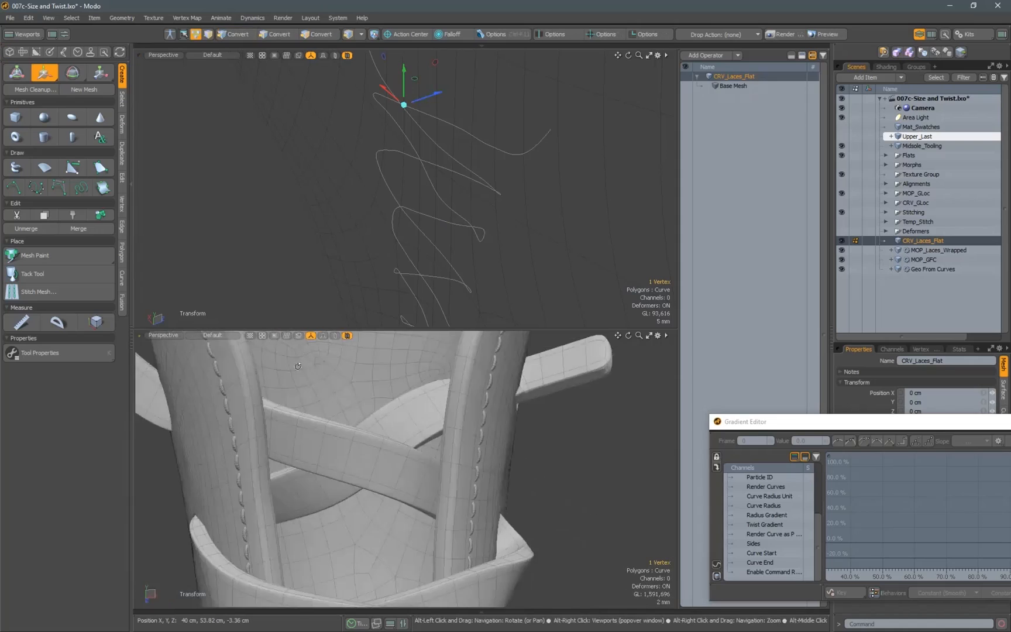
Deselect the curve vertices and examine the top crossing and the loose lace end at its eyelet
right_click_drag(404, 440, 367, 438, "alt")
left_click_drag(377, 405, 463, 447, "alt")
right_click_drag(463, 448, 495, 471, "alt")
left_click_drag(495, 470, 289, 453, "alt")
right_click_drag(289, 454, 257, 448, "alt")
left_click_drag(258, 448, 422, 386, "alt")
scroll(425, 208, "down", 3)
key("Escape")
left_click_drag(438, 208, 407, 216, "alt")
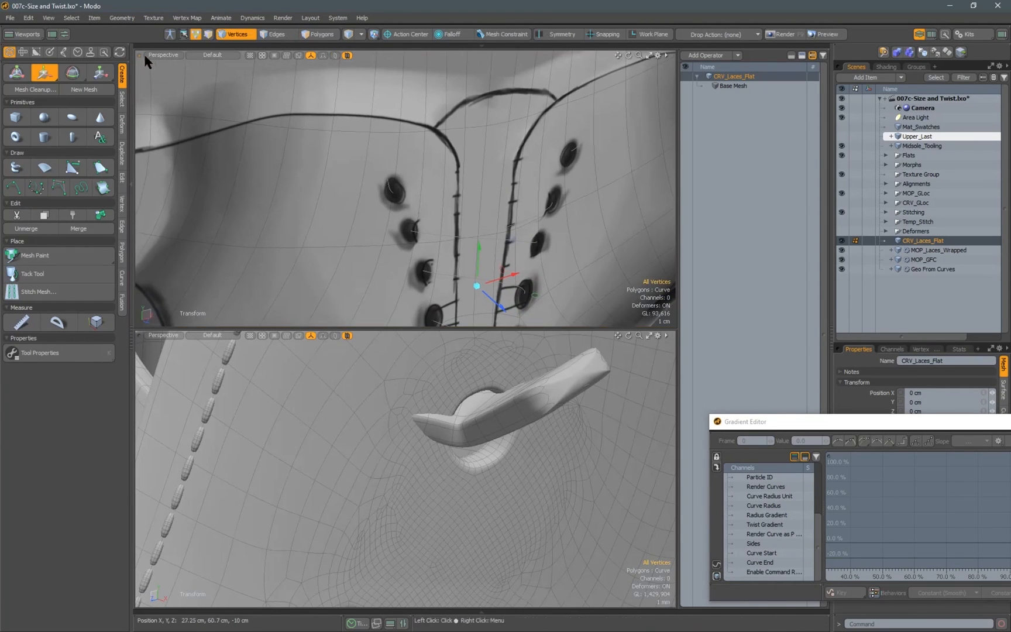
Return to a single boot viewport with the Gradient Editor below, and load the Geo From Curves Twist Mask gradient
left_click(139, 54)
left_click(116, 92)
left_click_drag(773, 422, 210, 441)
scroll(508, 202, "down", 6)
left_click_drag(497, 228, 511, 199, "alt")
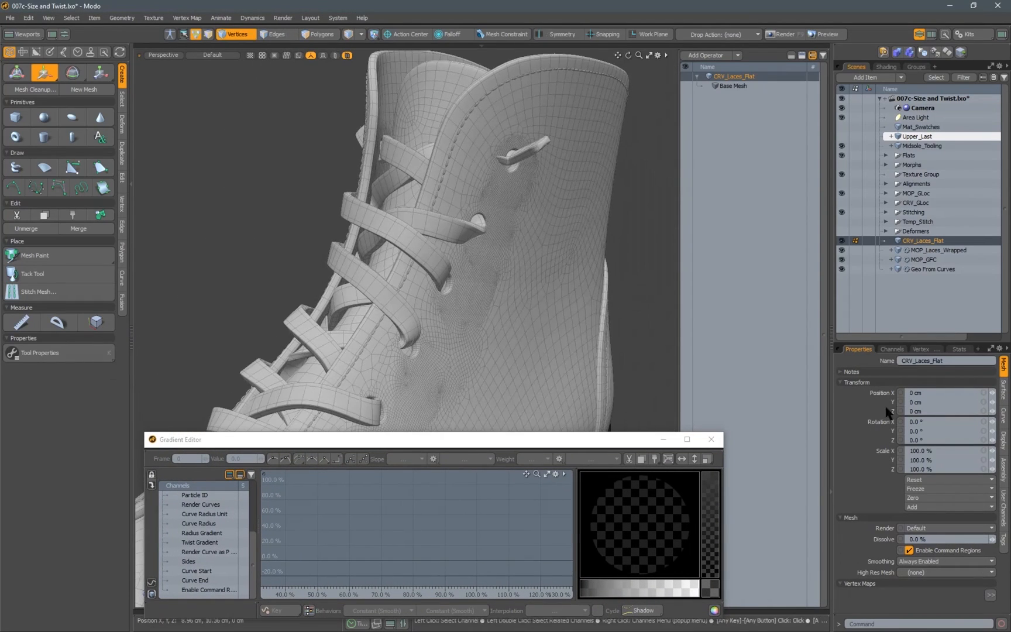
left_click(918, 268)
left_click(740, 86)
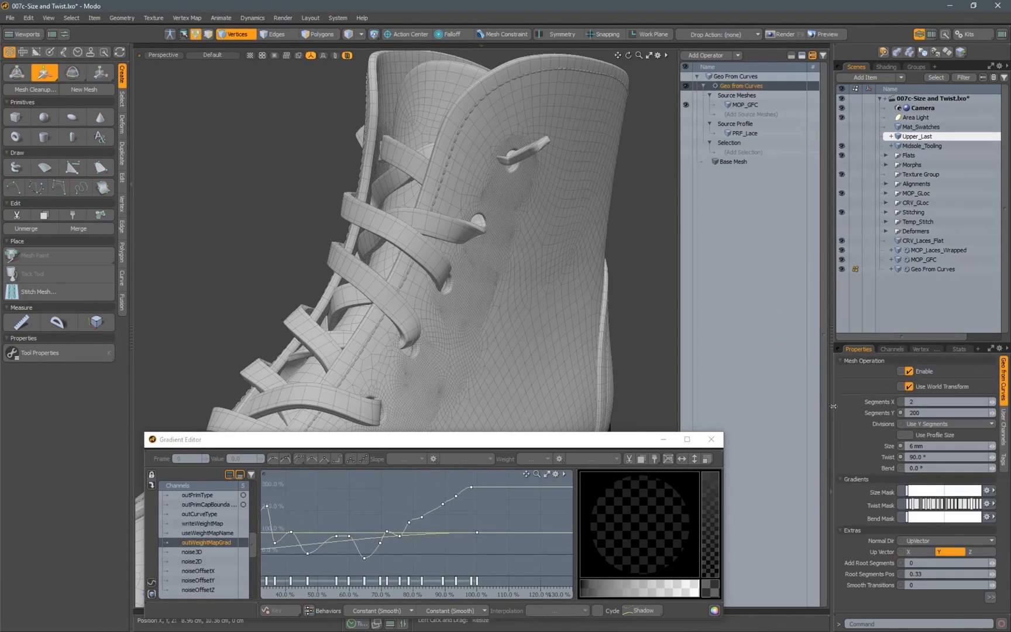
left_click(993, 504)
left_click(977, 514)
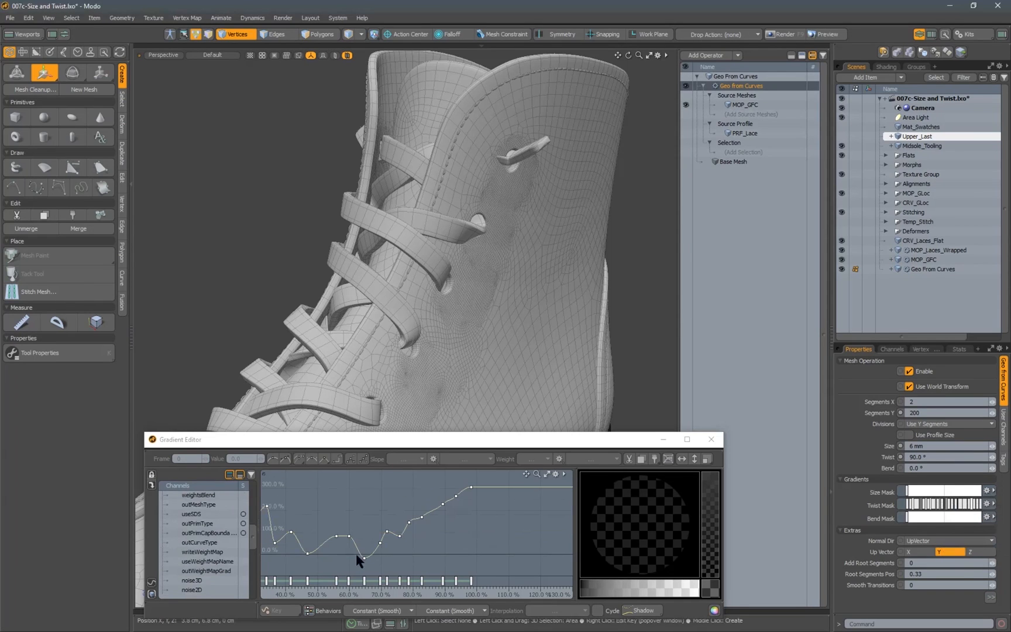
Adjust the twist keys near the end of the lace, including about 251.5 % at 98.6 % input
left_click_drag(427, 175, 488, 183, "alt")
left_click_drag(489, 182, 445, 402, "alt")
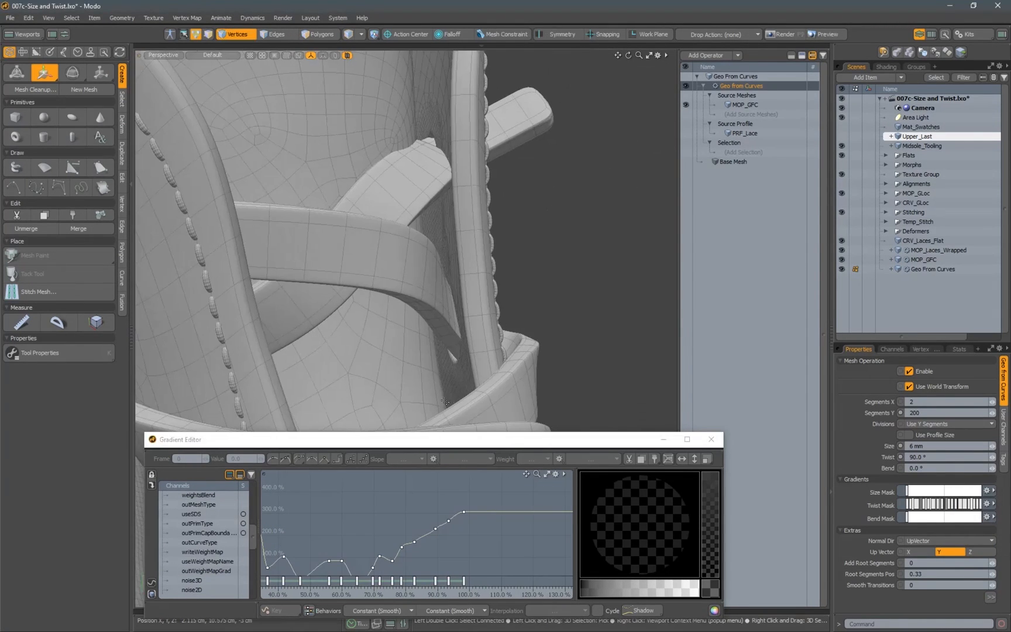
left_click_drag(449, 520, 480, 512)
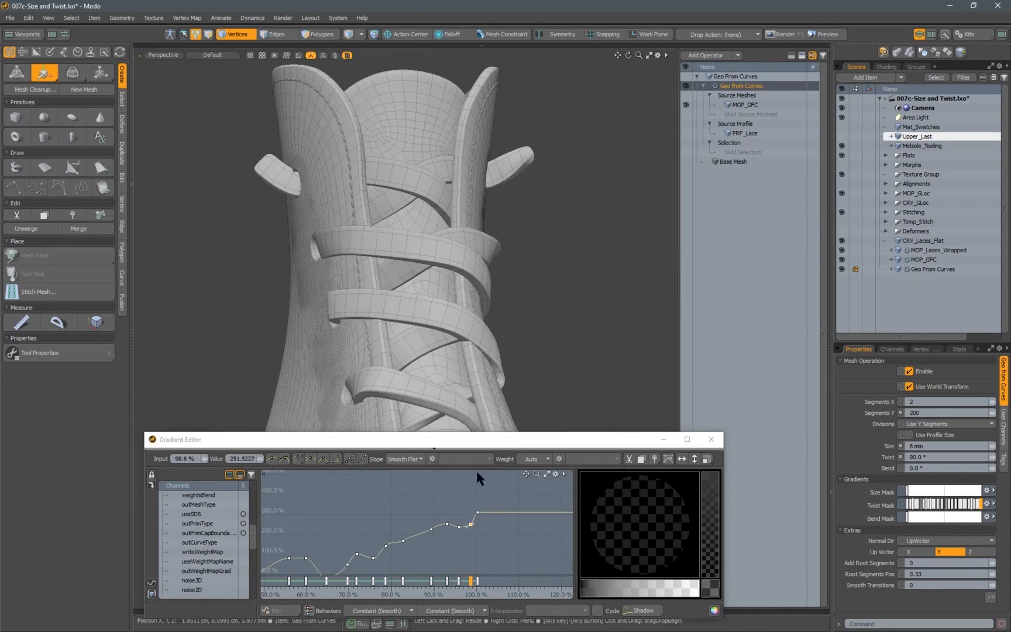
left_click_drag(475, 513, 486, 513)
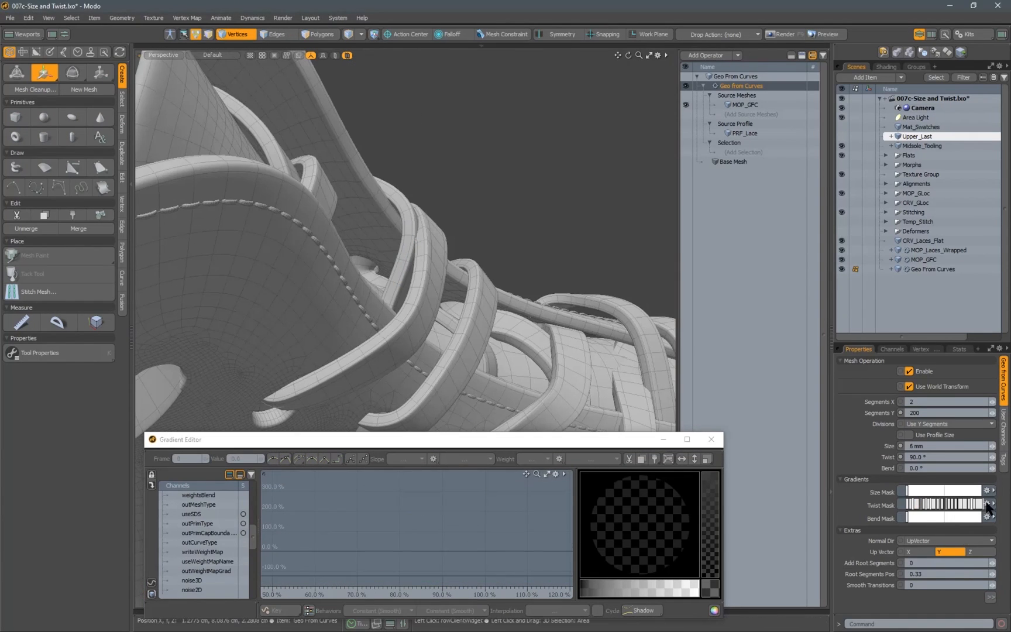
Reload the Twist Mask gradient and adjust its upper keys, including about 146 % at 78.6 % input
left_click(988, 504)
left_click_drag(413, 519, 462, 512, "alt")
left_click_drag(462, 511, 462, 507)
middle_click_drag(477, 503, 477, 506)
left_click(444, 515)
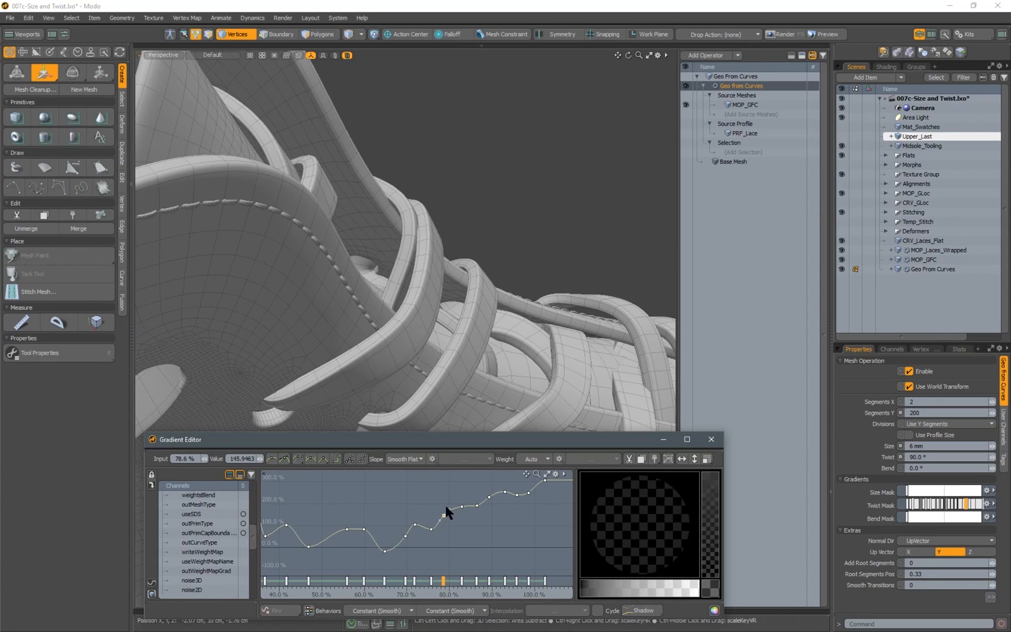
Undo the latest twist key edits and set the key at 36.8 % input to about 101.9 %
left_click_drag(410, 380, 453, 355, "alt")
left_click_drag(327, 507, 431, 495, "alt")
key("ctrl+z")
left_click_drag(501, 523, 439, 520)
key("ctrl+z")
key("ctrl+z")
mouse_move(431, 390)
left_mouse_down("alt")
mouse_move(363, 339)
mouse_move(526, 221)
mouse_move(421, 402)
left_mouse_up("alt")
left_click_drag(556, 334, 416, 228, "alt")
left_click(427, 484)
mouse_move(454, 525)
left_mouse_down()
mouse_move(468, 545)
mouse_move(462, 519)
mouse_move(436, 521)
mouse_move(448, 530)
mouse_move(435, 519)
left_mouse_up()
left_click_drag(386, 304, 351, 225, "alt")
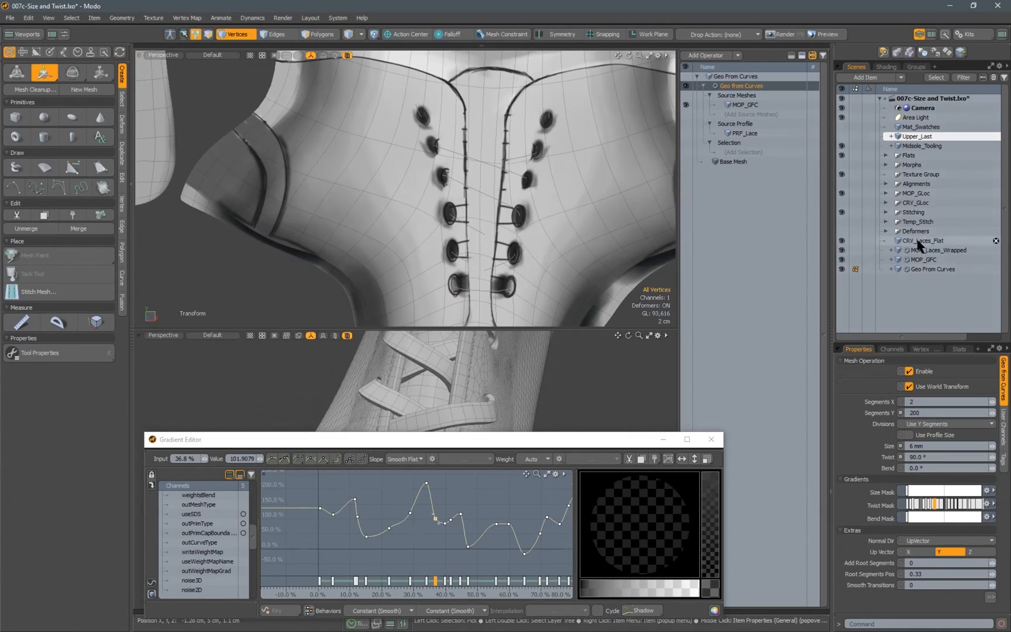
Activate CRV_Laces_Flat and move the curve vertices of the lower crossings near their eyelets
left_click(920, 241)
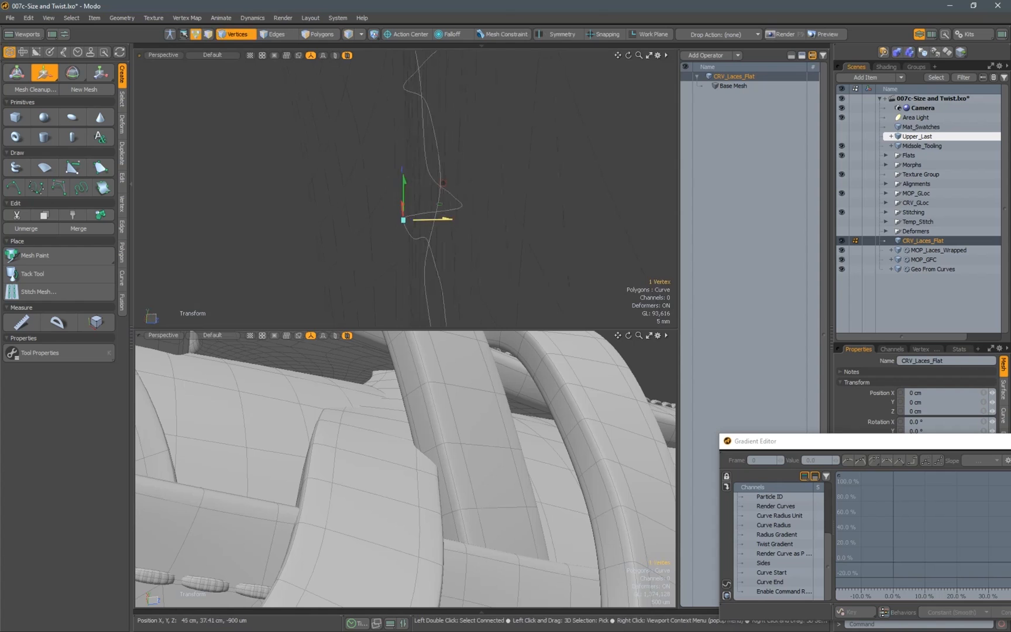
mouse_move(436, 218)
left_mouse_down()
mouse_move(498, 255)
mouse_move(447, 234)
left_mouse_up()
left_click(452, 206)
left_click_drag(472, 183, 498, 185)
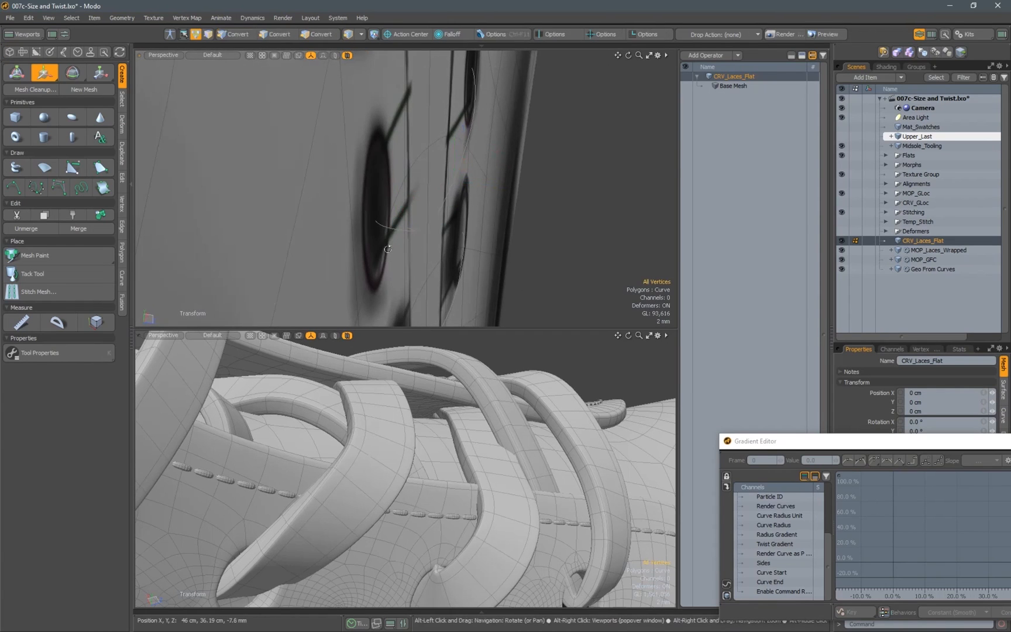
left_click_drag(387, 249, 455, 271, "alt")
left_click(459, 273)
Shift further flat curve vertices so the lower laces enter their eyelets cleanly
left_click_drag(507, 388, 487, 304, "alt")
left_click(467, 236)
left_click_drag(480, 173, 472, 175)
left_click_drag(450, 392, 485, 436, "alt")
left_click_drag(474, 196, 438, 193, "alt")
left_click_drag(544, 445, 457, 489, "alt")
left_click_drag(455, 156, 433, 154)
Finish repositioning the lowest flat curve vertices and deselect them to check the lower laces
left_click_drag(410, 421, 485, 468, "alt")
left_click_drag(434, 130, 438, 119, "alt")
left_click_drag(433, 404, 529, 419, "alt")
scroll(363, 445, "down", 5)
left_click(455, 228)
scroll(453, 209, "down", 3)
scroll(462, 170, "down", 4)
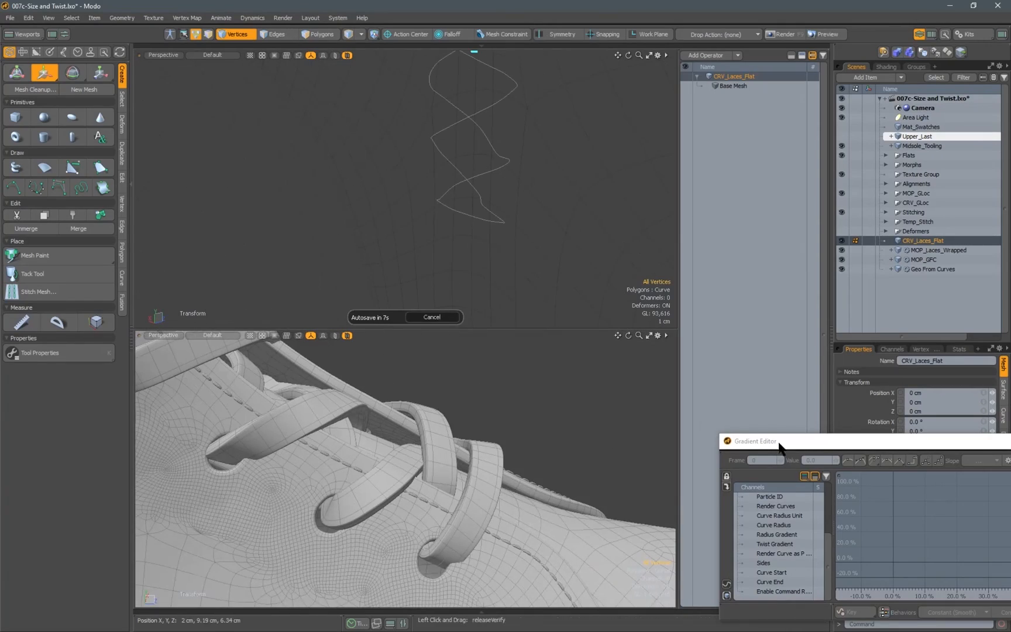
Restore the single boot viewport, move the Gradient Editor below the laces, and reload the Geo From Curves Twist Mask gradient
right_click(139, 55)
left_click(122, 94)
left_click_drag(813, 440, 221, 417)
left_click(932, 269)
left_click(741, 86)
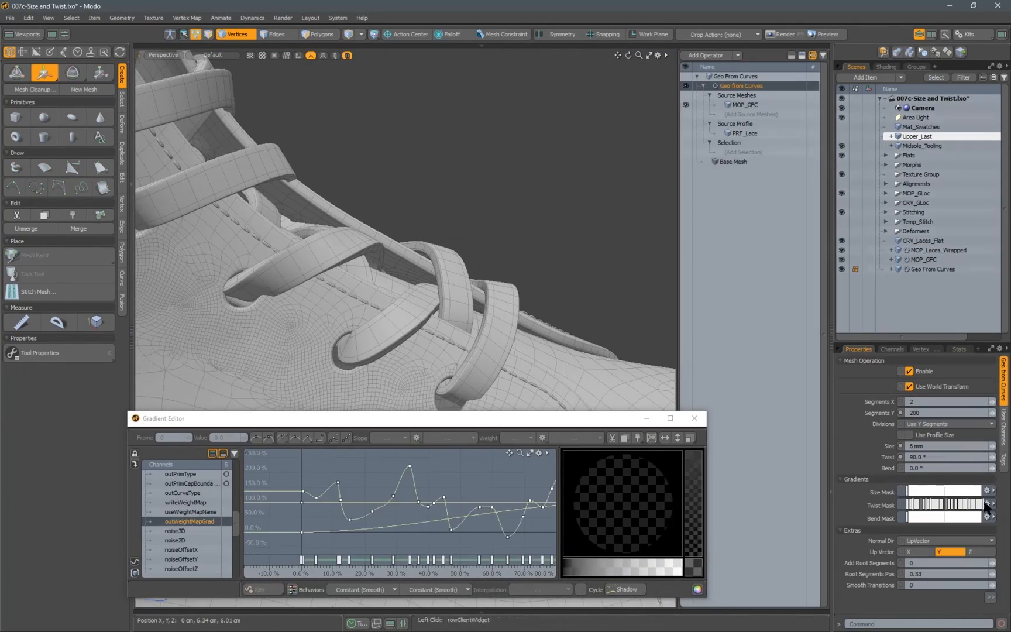
left_click(993, 504)
left_click(973, 511)
Set the twist key at 36.6 % input to about 103.9 %, checking the laces from both sides
left_click_drag(433, 252, 301, 252, "alt")
scroll(293, 262, "up", 6)
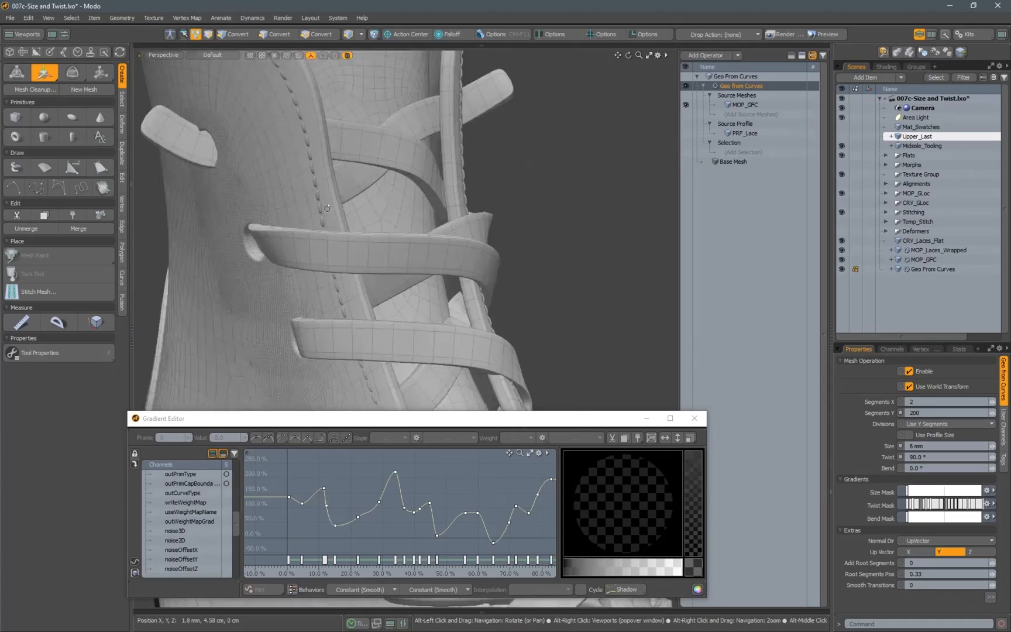
scroll(283, 271, "down", 5)
left_click_drag(283, 271, 429, 249, "alt")
scroll(406, 275, "up", 3)
left_click_drag(415, 503, 361, 504, "alt")
left_click_drag(374, 269, 366, 243, "alt")
scroll(315, 258, "down", 5)
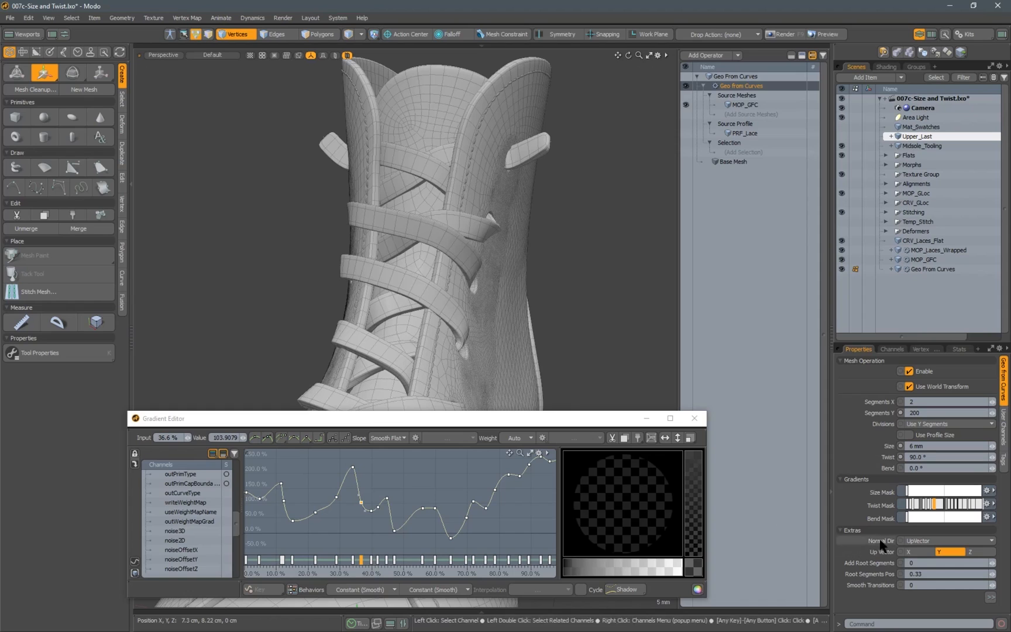
Load the Size Mask gradient and add a key of 100 % at 100 % input
left_click(986, 491)
left_click(954, 503)
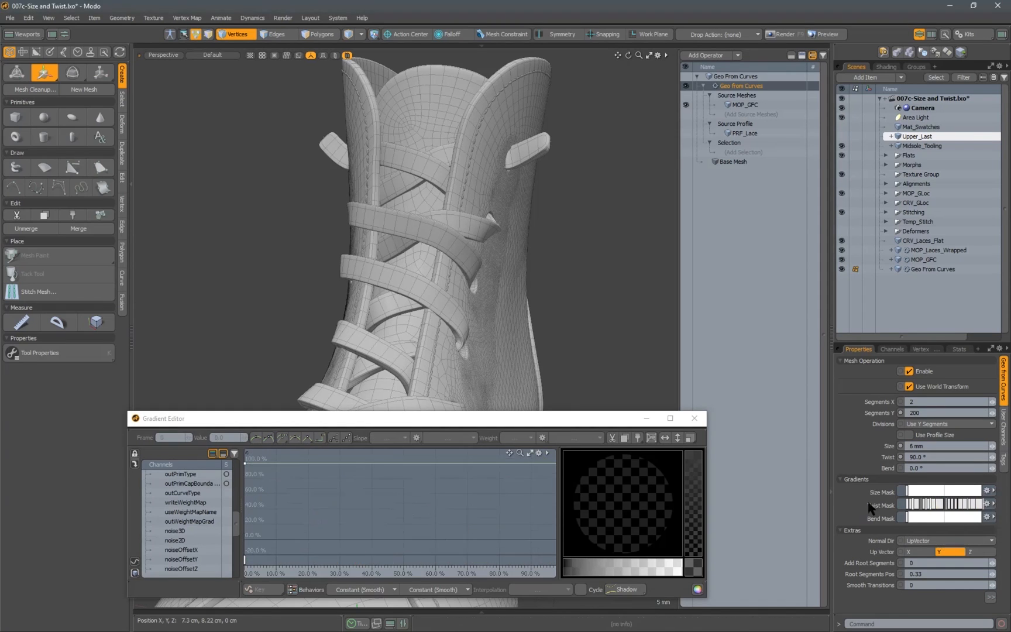
left_click_drag(331, 484, 375, 531, "alt")
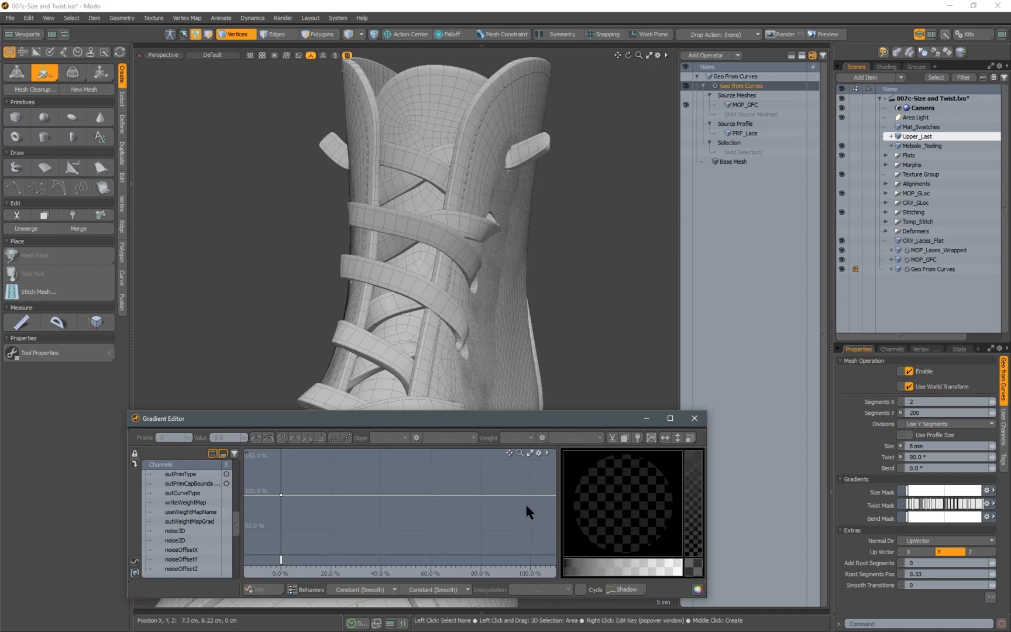
middle_click(531, 496)
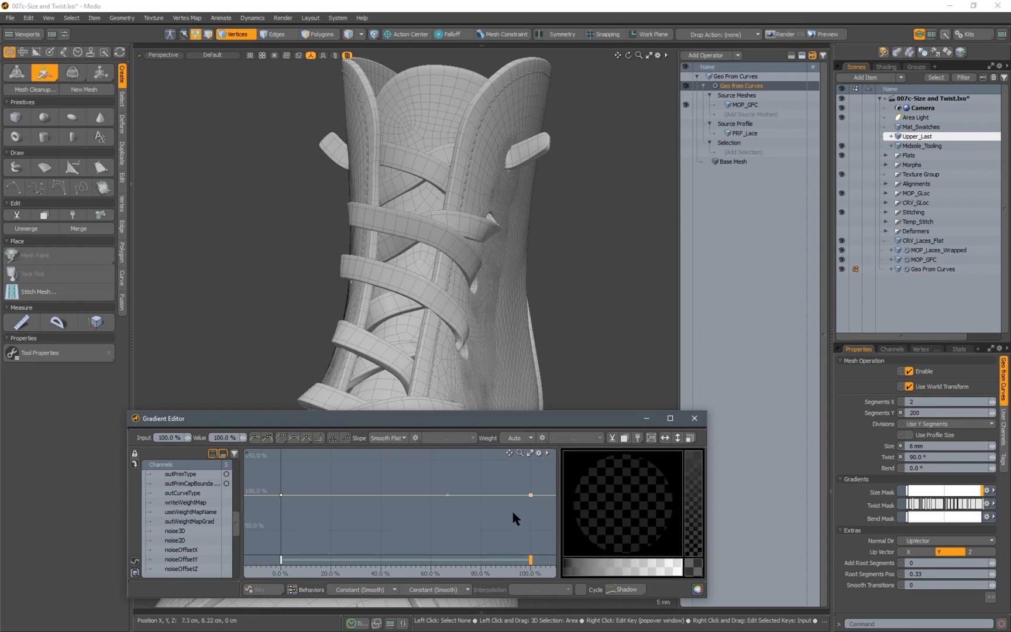
Add evenly spread keys at about 100 % along the size gradient, including ones at 40.5 % and 65 % input
middle_click(292, 495)
middle_click(308, 495)
middle_click(325, 494)
middle_click(349, 494)
middle_click(369, 495)
middle_click(382, 493)
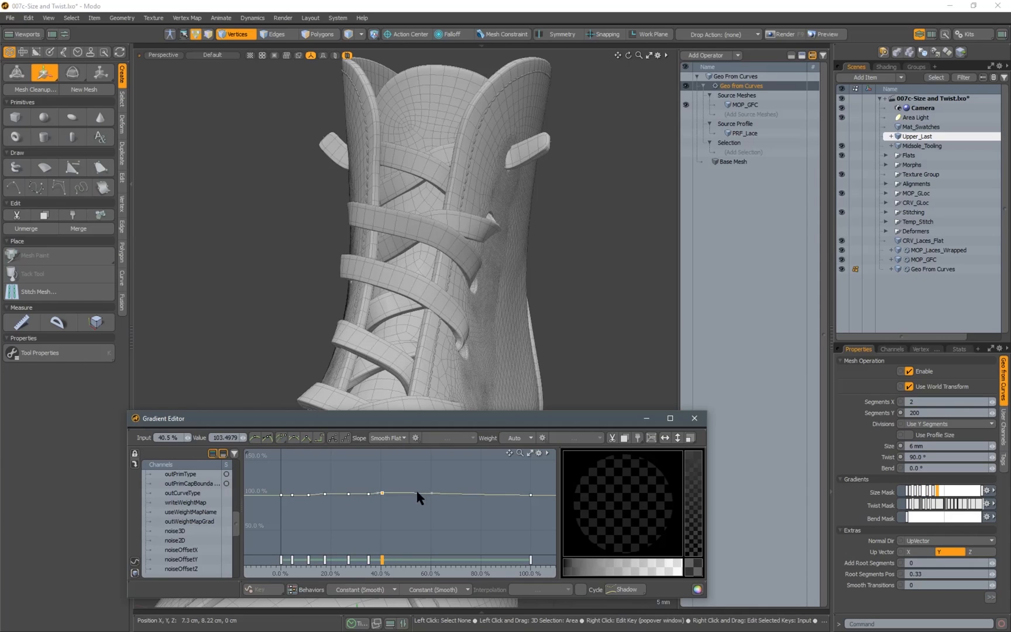
middle_click(466, 495)
middle_click(502, 495)
middle_click(443, 493)
Narrow the lace at the top left eyelet with size keys near the gradient's start, including 61 % at 2.9 % input
left_click_drag(258, 202, 332, 183, "alt")
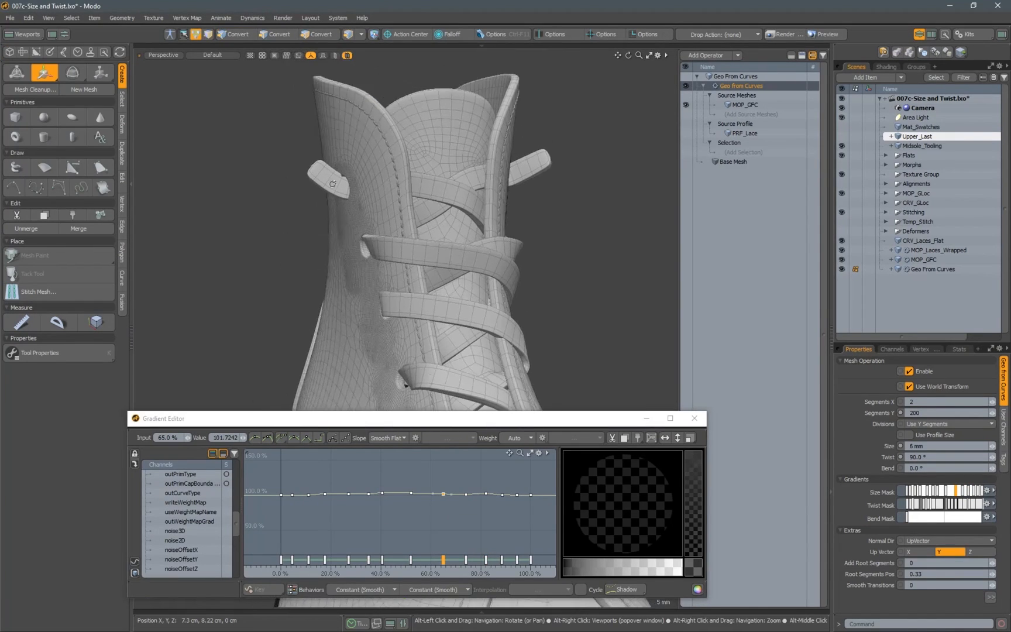
scroll(332, 184, "up", 5)
left_click_drag(330, 515, 409, 517, "alt")
middle_click_drag(364, 495, 363, 515)
left_click_drag(410, 340, 427, 287, "alt")
middle_click_drag(360, 493, 362, 501)
left_click_drag(363, 501, 358, 500)
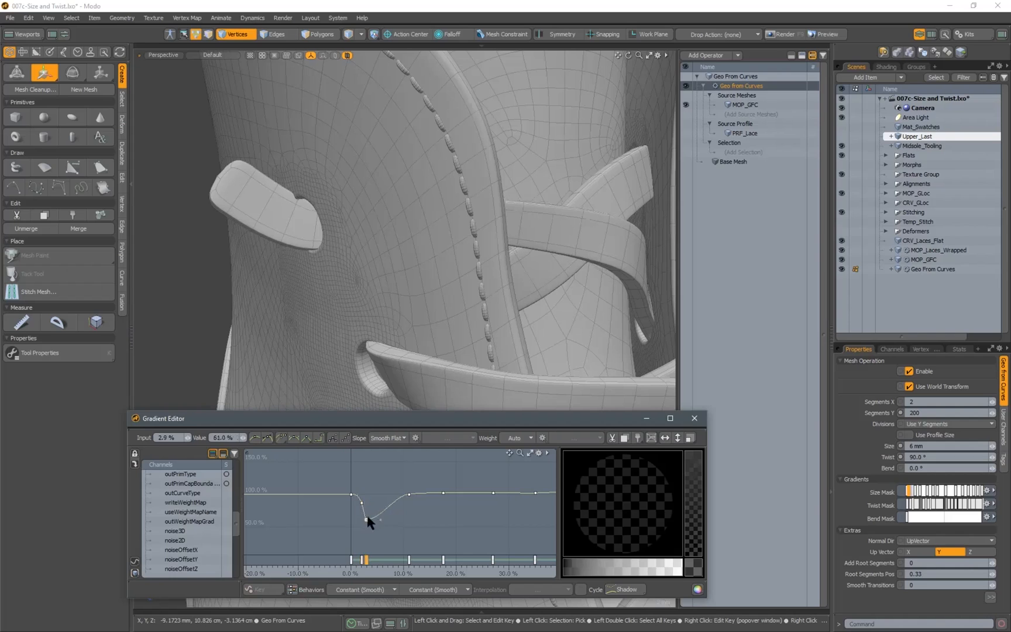
Refine the first size dip with flanking keys, including about 98.4 % at 0.82 % input
middle_click_drag(366, 513, 370, 497)
left_click_drag(410, 304, 351, 281, "alt")
left_click_drag(378, 526, 354, 493)
left_click_drag(357, 305, 410, 293, "alt")
scroll(362, 234, "up", 5)
left_click_drag(358, 501, 444, 504, "ctrl+alt")
left_click_drag(502, 468, 404, 531)
scroll(362, 328, "down", 2)
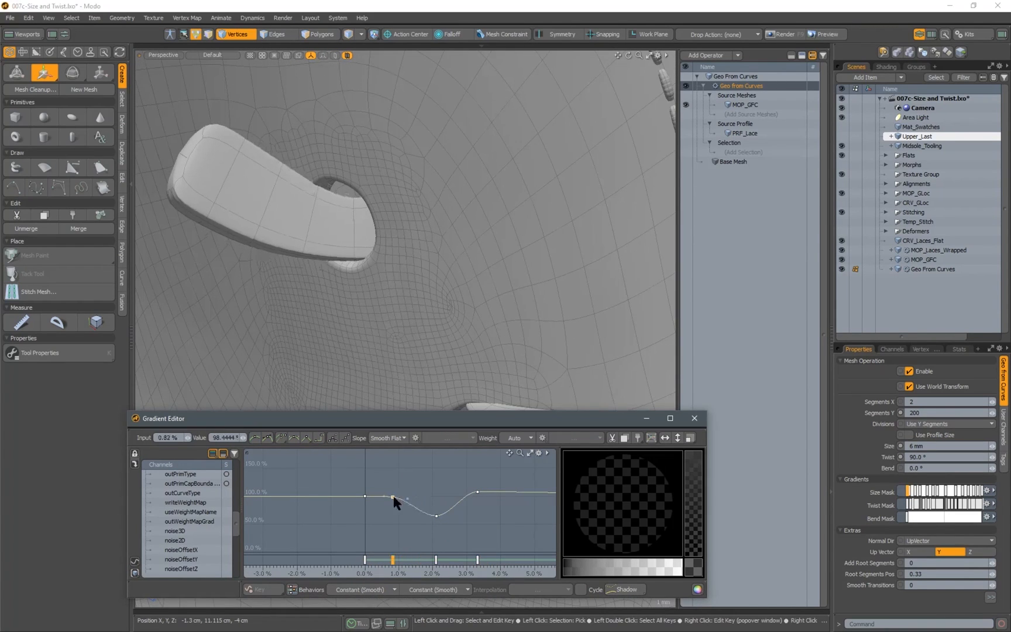
Tighten the first size dip's closing key and narrow the lace to 72 % at 17.7 % input
left_click_drag(362, 245, 422, 269, "alt")
scroll(409, 264, "down", 3)
left_click_drag(477, 492, 458, 493)
left_click_drag(409, 258, 374, 257, "alt")
left_click_drag(500, 498, 458, 501, "ctrl+alt")
left_click_drag(433, 257, 389, 272, "alt")
left_click_drag(433, 509, 374, 497, "ctrl+alt")
left_click_drag(374, 497, 396, 524, "alt")
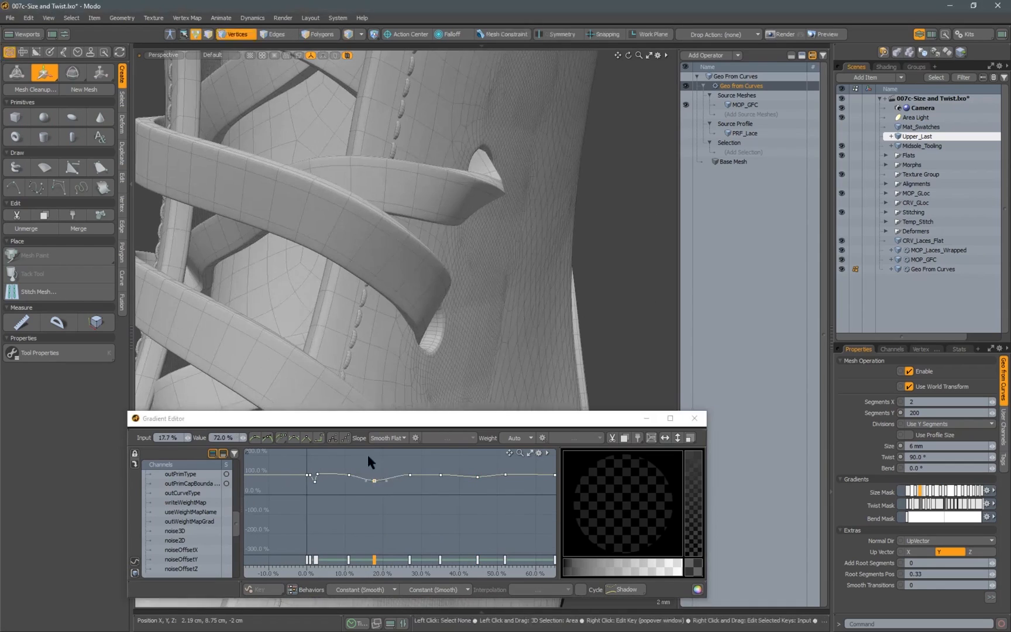
Add and adjust size keys forming narrow dips at the next eyelets, up to about 31 % input
left_click_drag(368, 468, 404, 468, "ctrl+alt")
left_click_drag(363, 485, 401, 507, "alt")
middle_click_drag(379, 502, 377, 509)
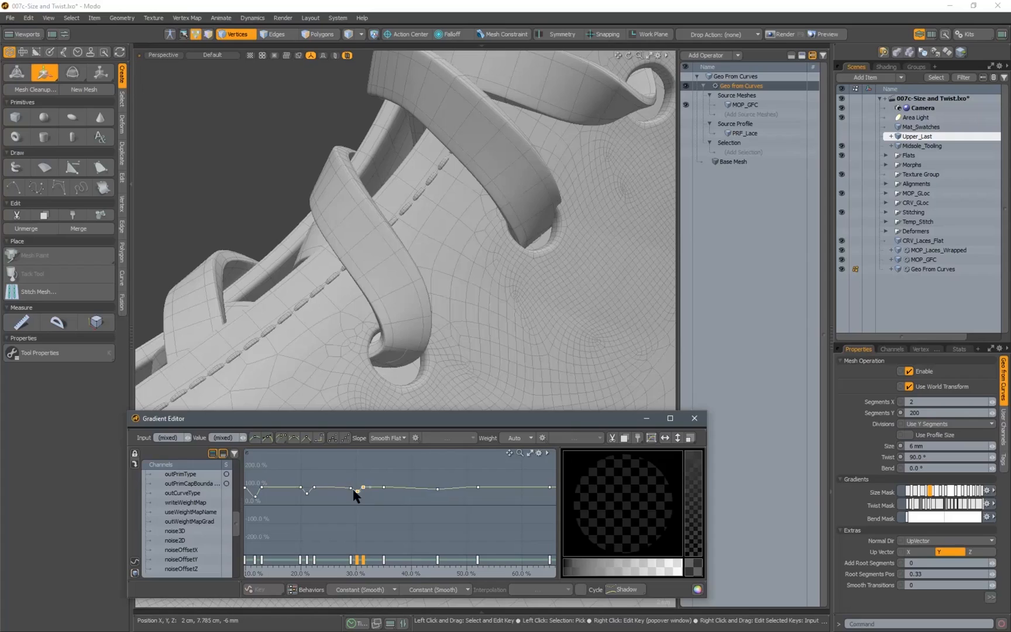
left_click_drag(355, 492, 356, 491)
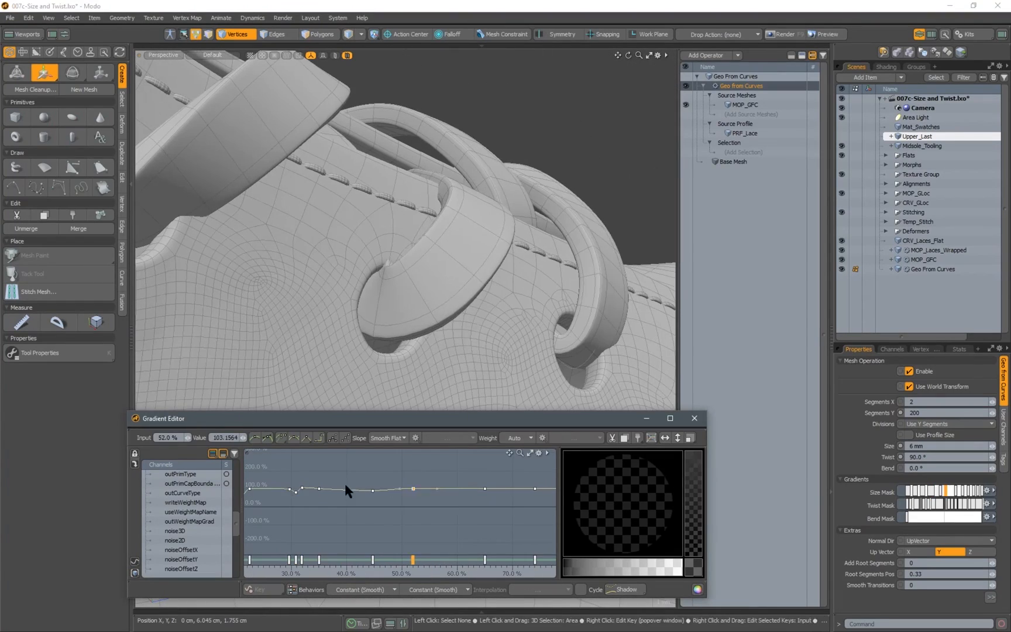
Undo the change to the 52 % key, add size keys near 46 % input, and shift the three-key dip near 96 %
left_click_drag(345, 490, 346, 498, "ctrl")
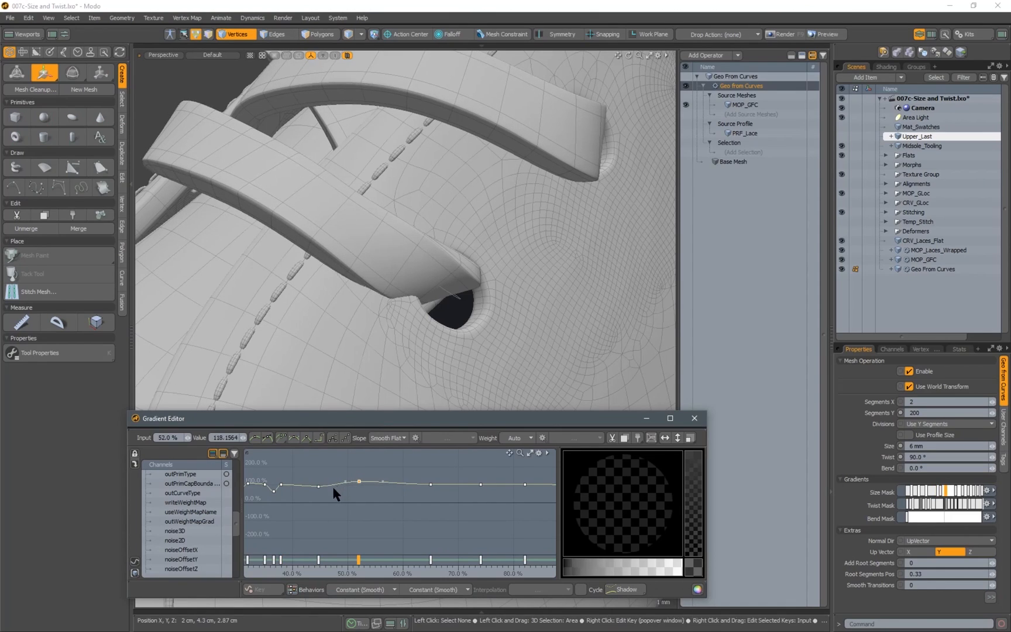
key("ctrl+z")
middle_click_drag(333, 486, 323, 492)
middle_click(328, 484)
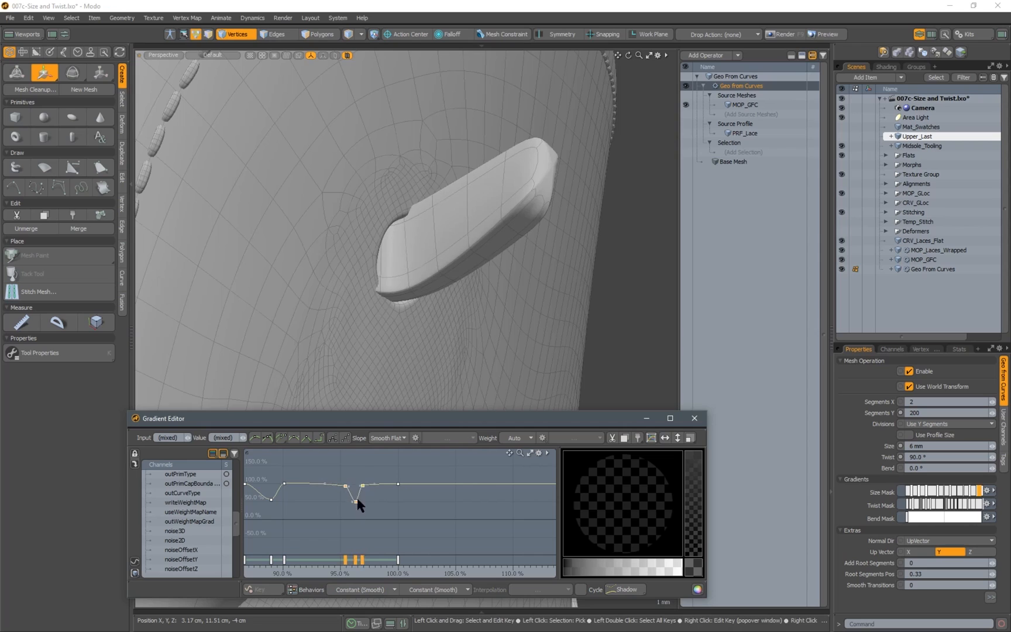
left_click_drag(356, 495, 367, 499)
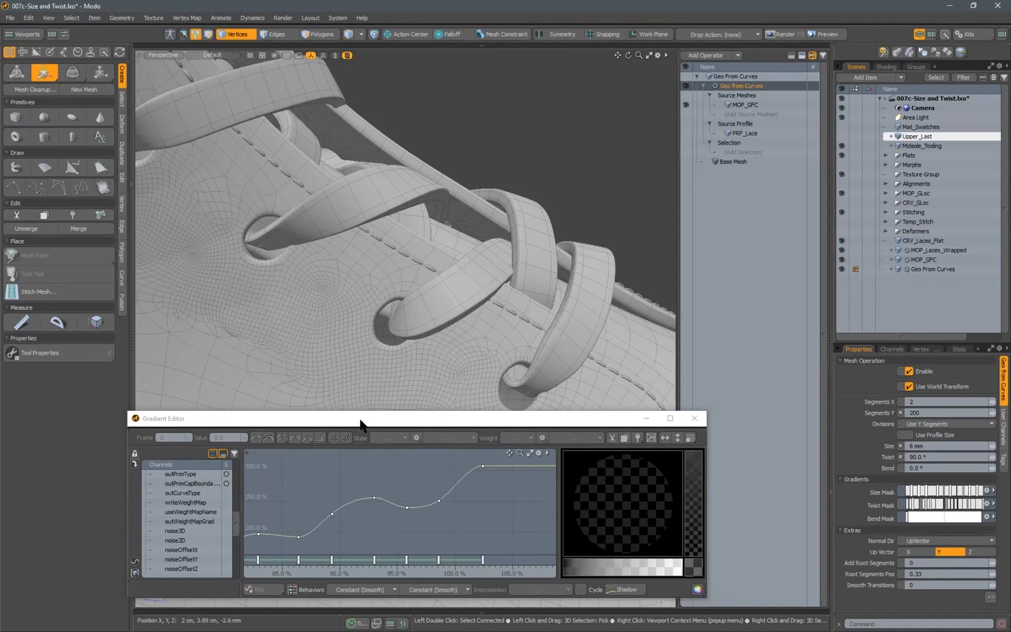
Examine the finished laces around the whole boot, with the Gradient Editor closed and all items deselected
mouse_move(430, 275)
left_mouse_down("alt")
mouse_move(482, 264)
mouse_move(430, 266)
left_mouse_up("alt")
scroll(482, 264, "up", 4)
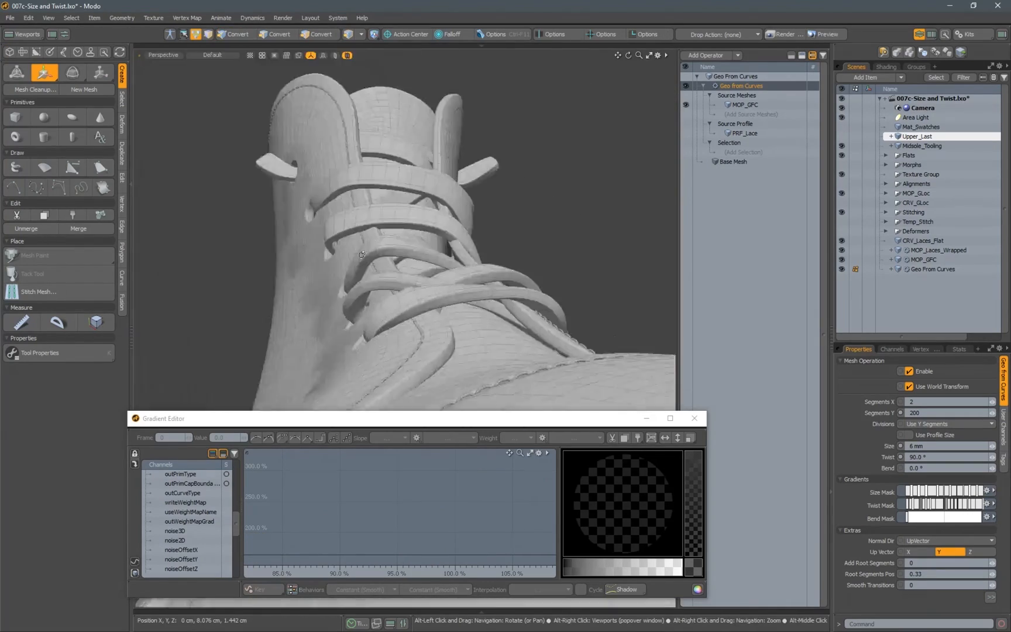
scroll(403, 292, "up", 5)
left_click_drag(361, 255, 418, 326, "alt")
scroll(417, 326, "down", 6)
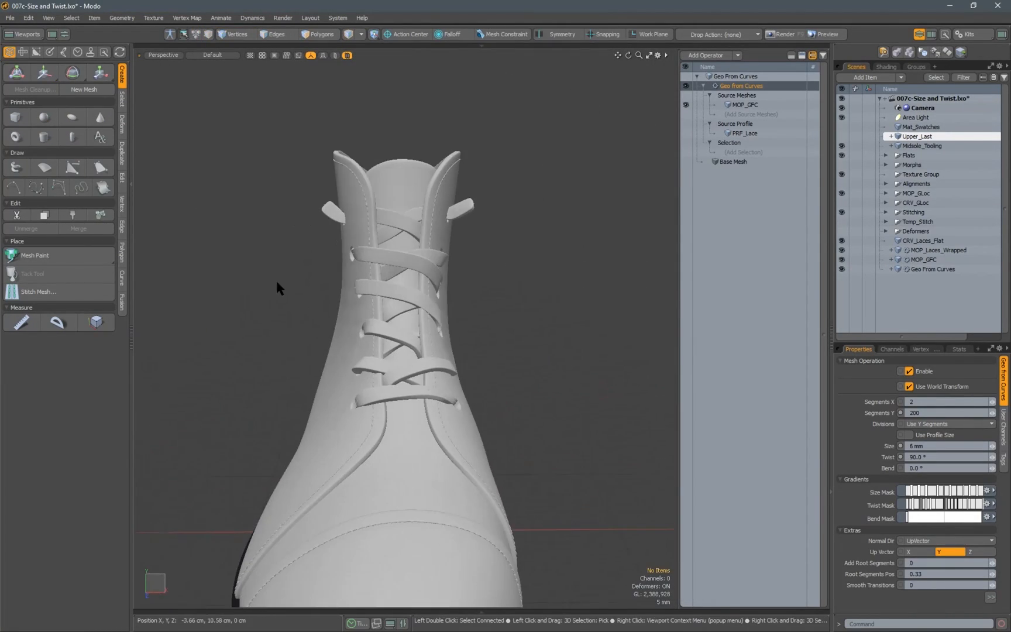
left_click_drag(281, 285, 292, 332, "alt")
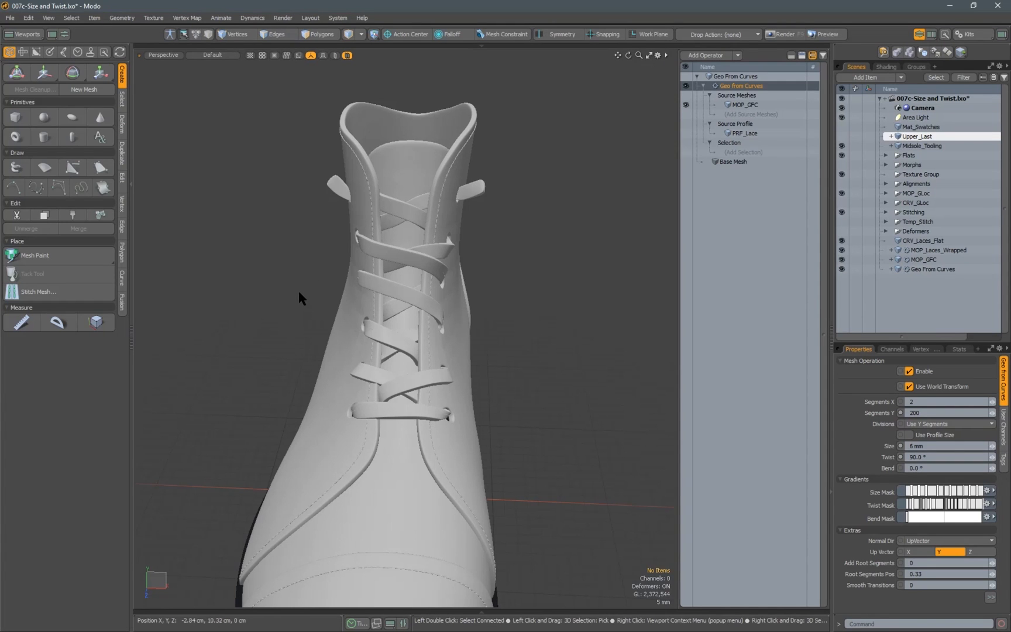
left_click_drag(593, 356, 468, 328, "alt")
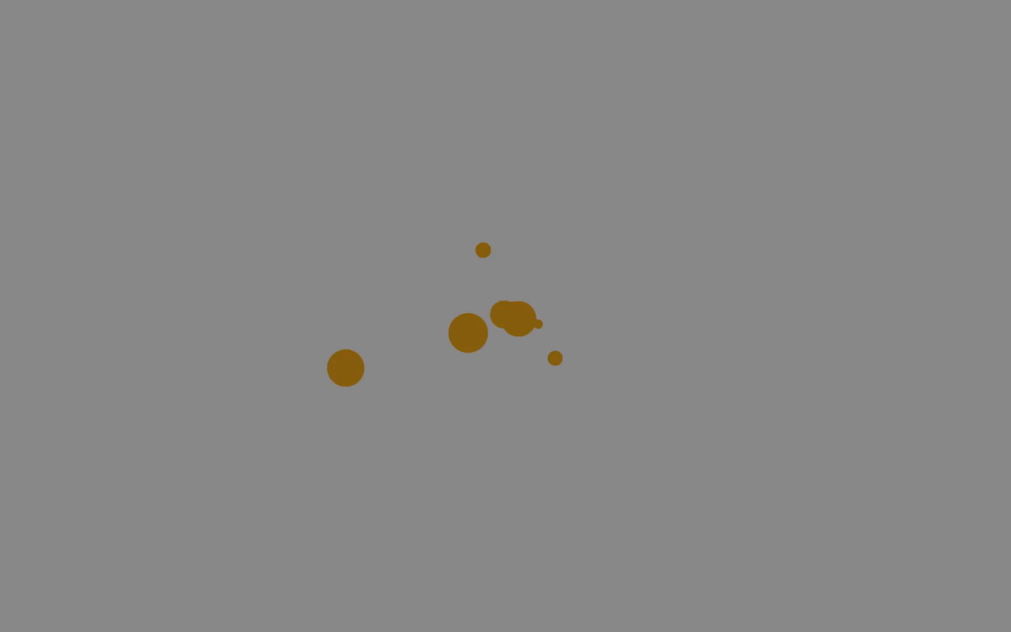